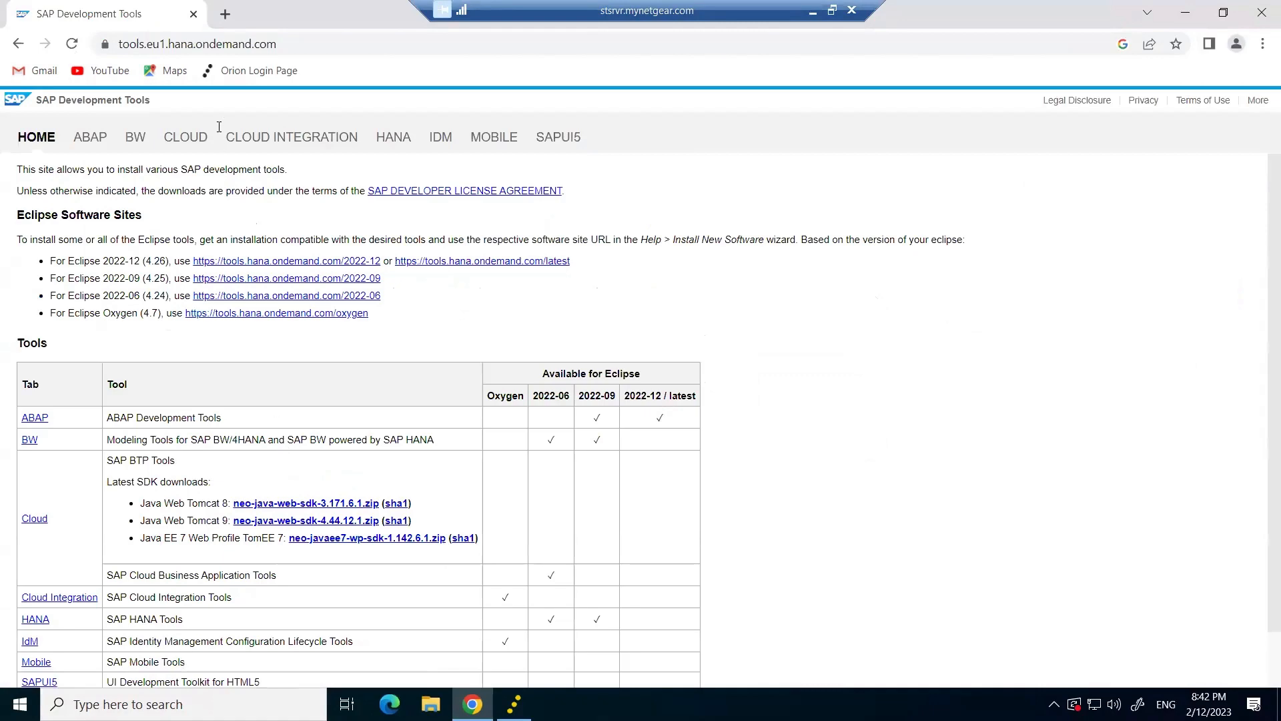
Paste the tools.eu1.hana.ondemand.com address from Chrome into a new text box on slide 6.
click(309, 44)
key(ctrl+c)
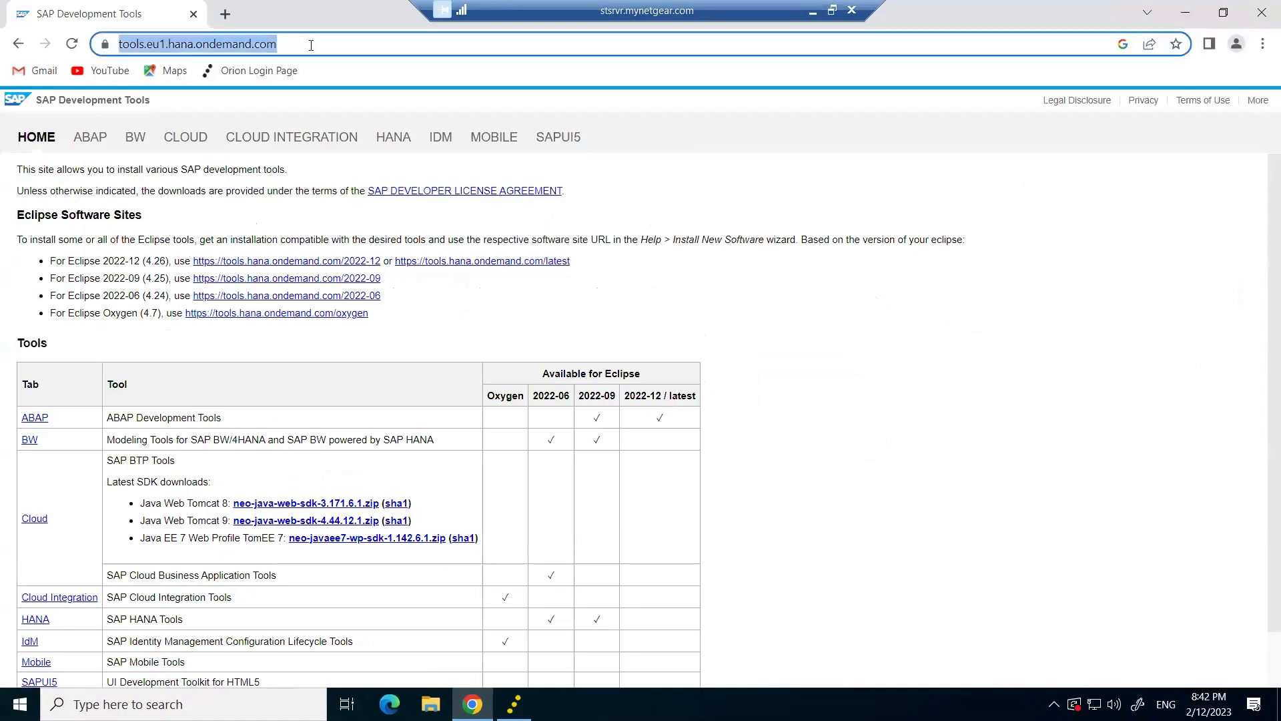
click(812, 12)
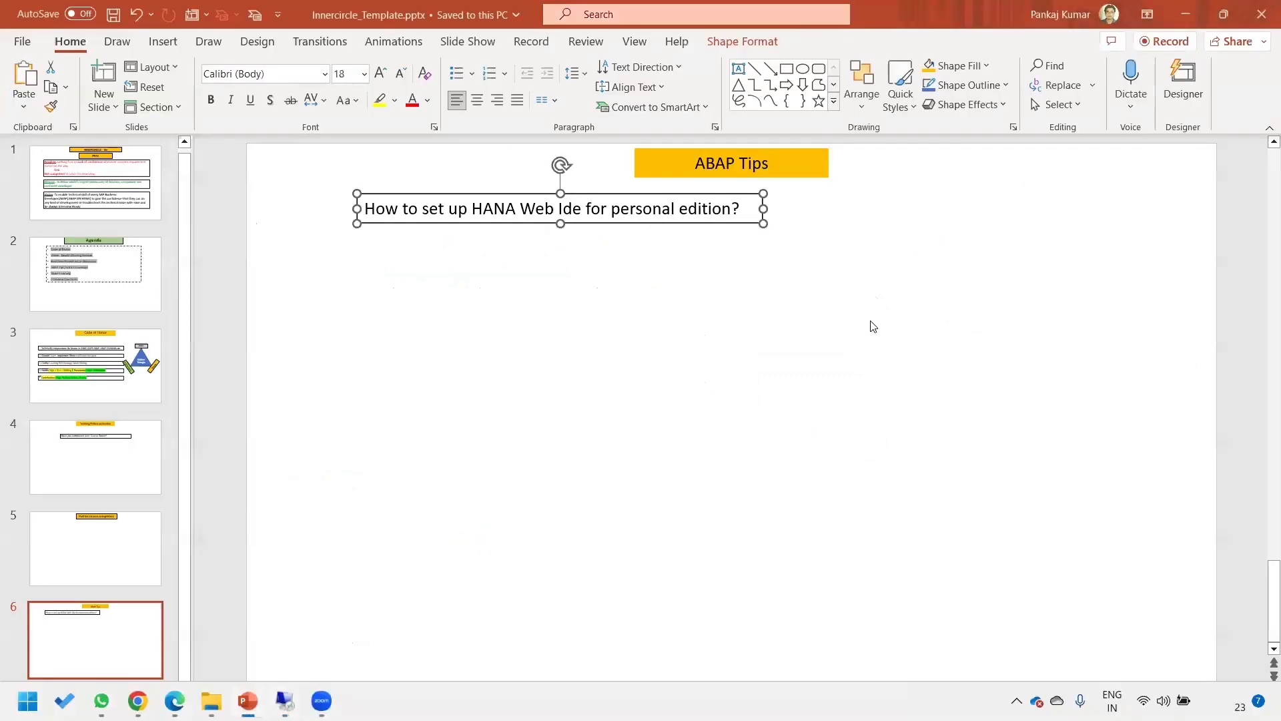
click(739, 68)
drag(539, 298, 1124, 346)
key(ctrl+v)
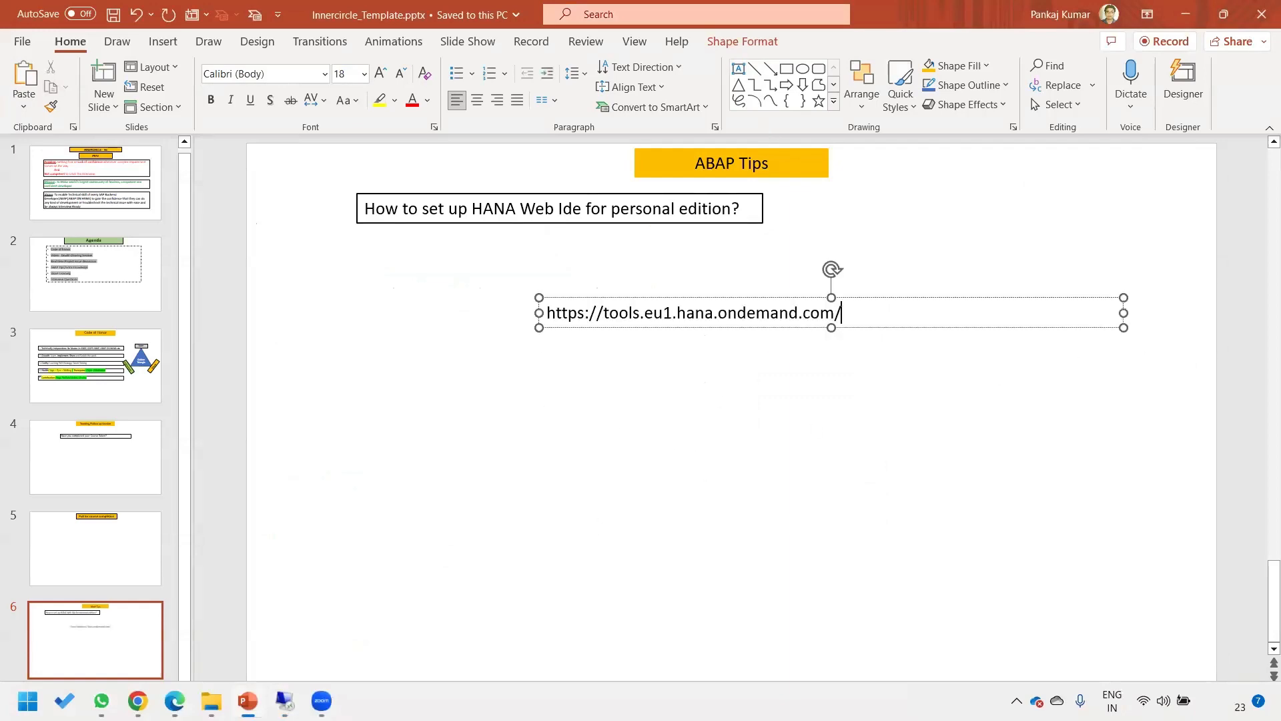
click(285, 701)
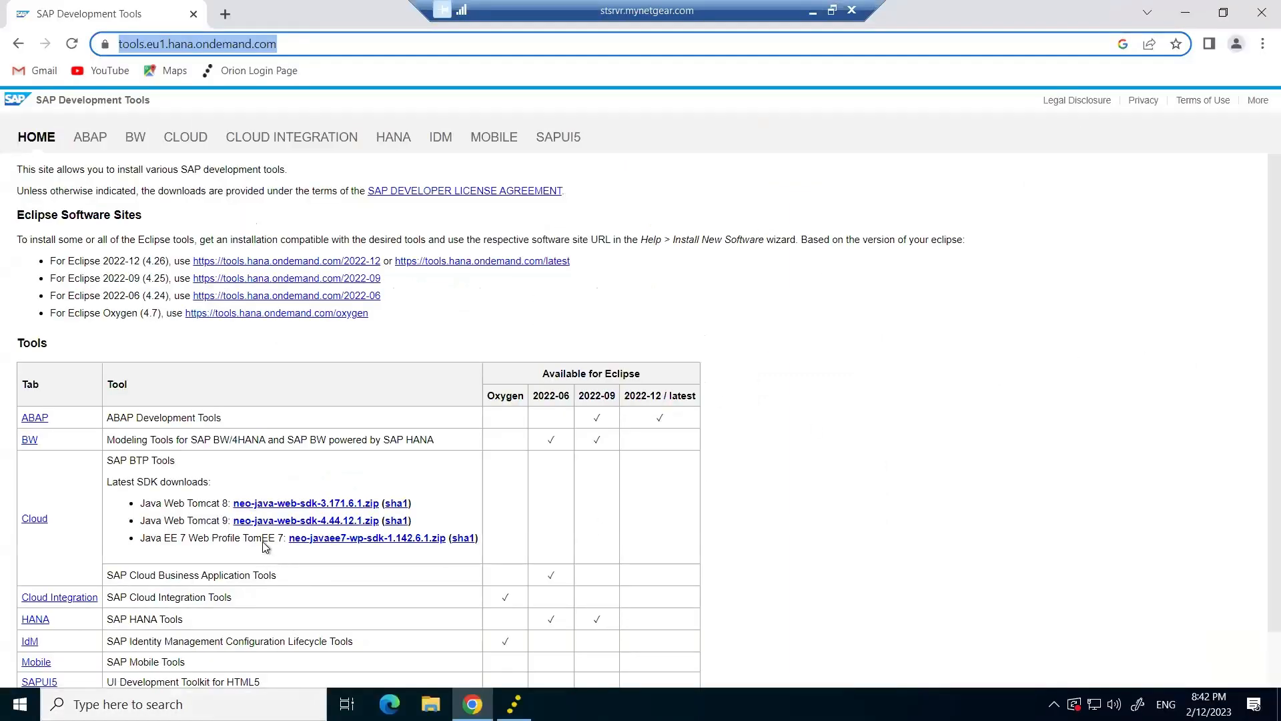
Select the Windows 64 bit Web IDE Personal Edition 1.53.9 download under SAPUI5, then open a blank tab.
scroll(263, 537, down, 1)
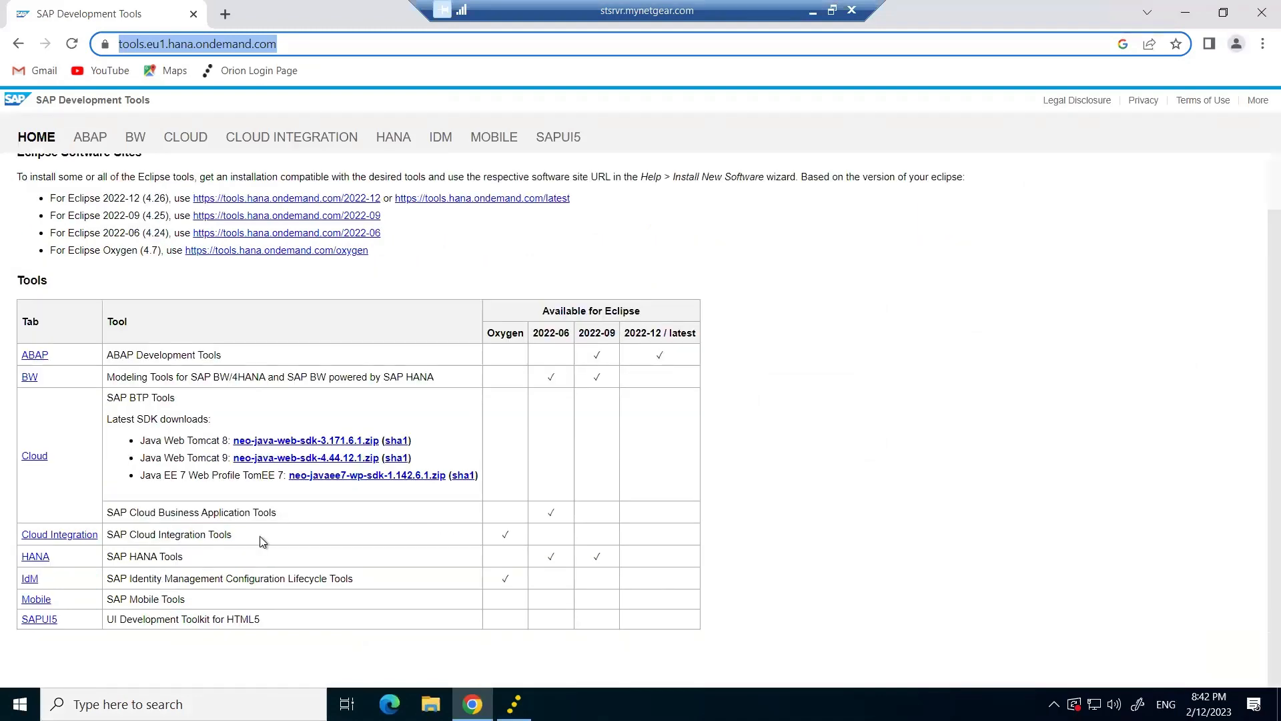
scroll(263, 540, up, 1)
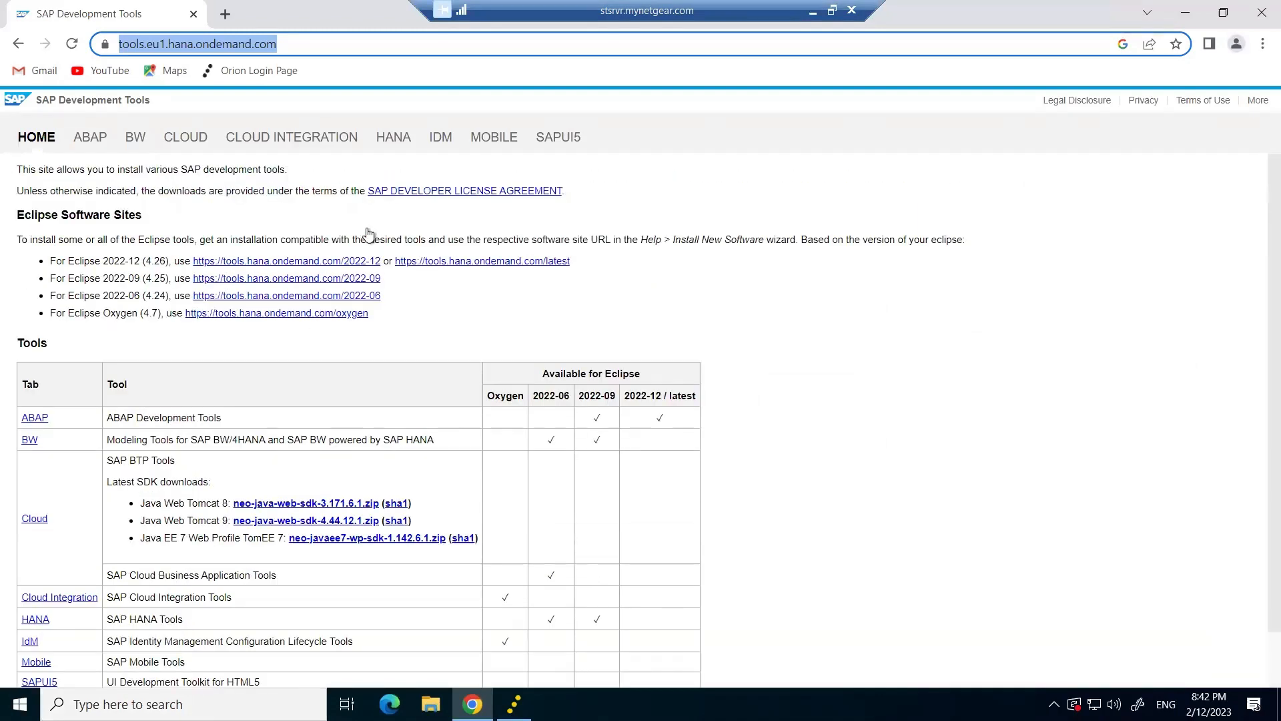
click(554, 142)
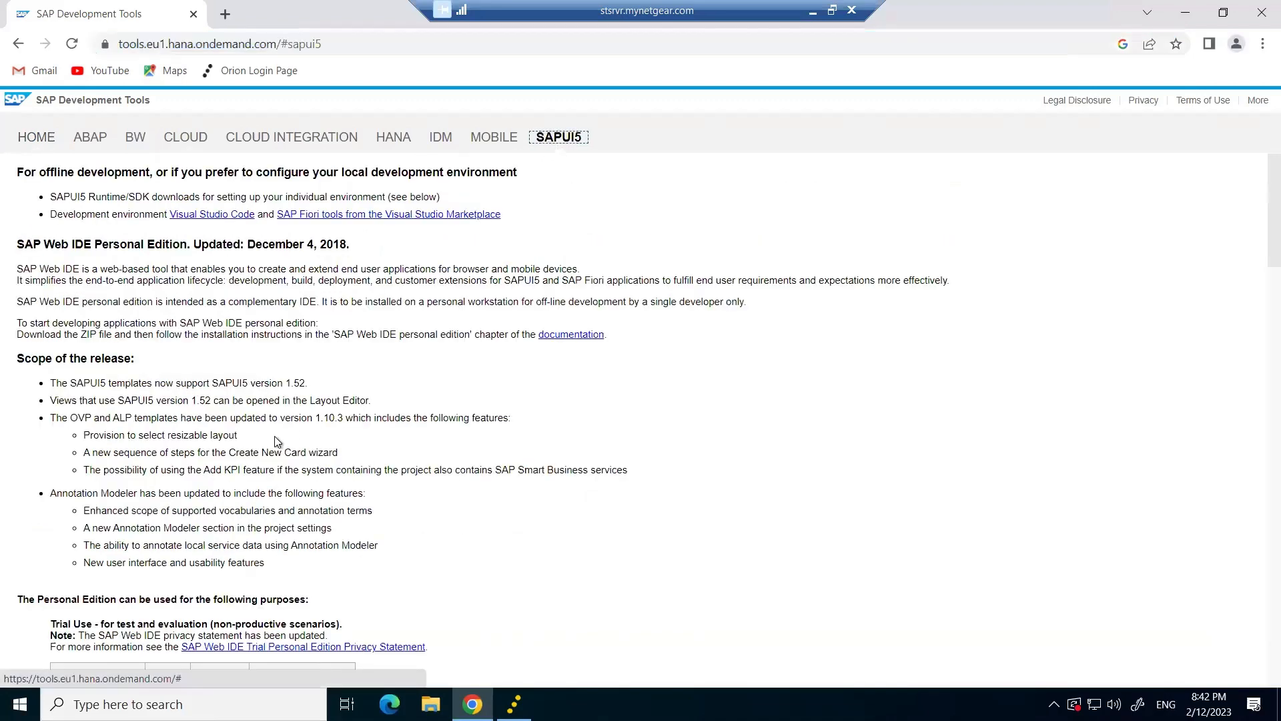
scroll(277, 442, down, 3)
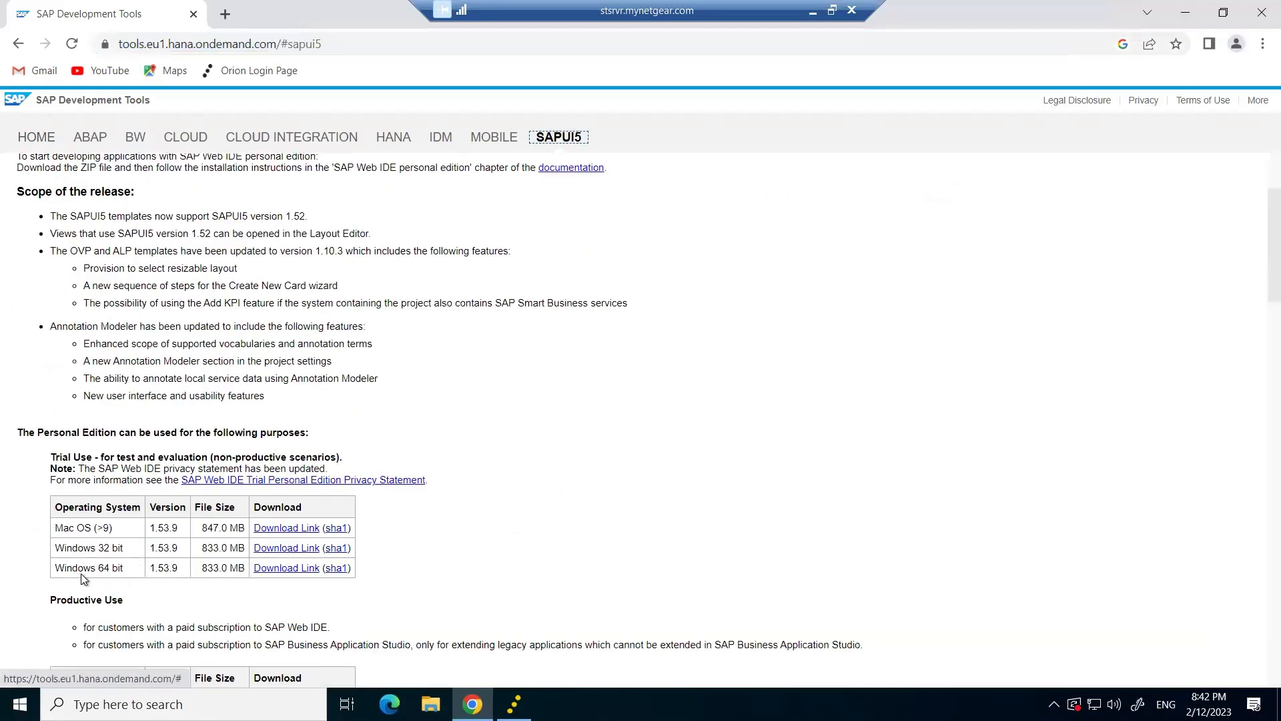
drag(62, 571, 125, 573)
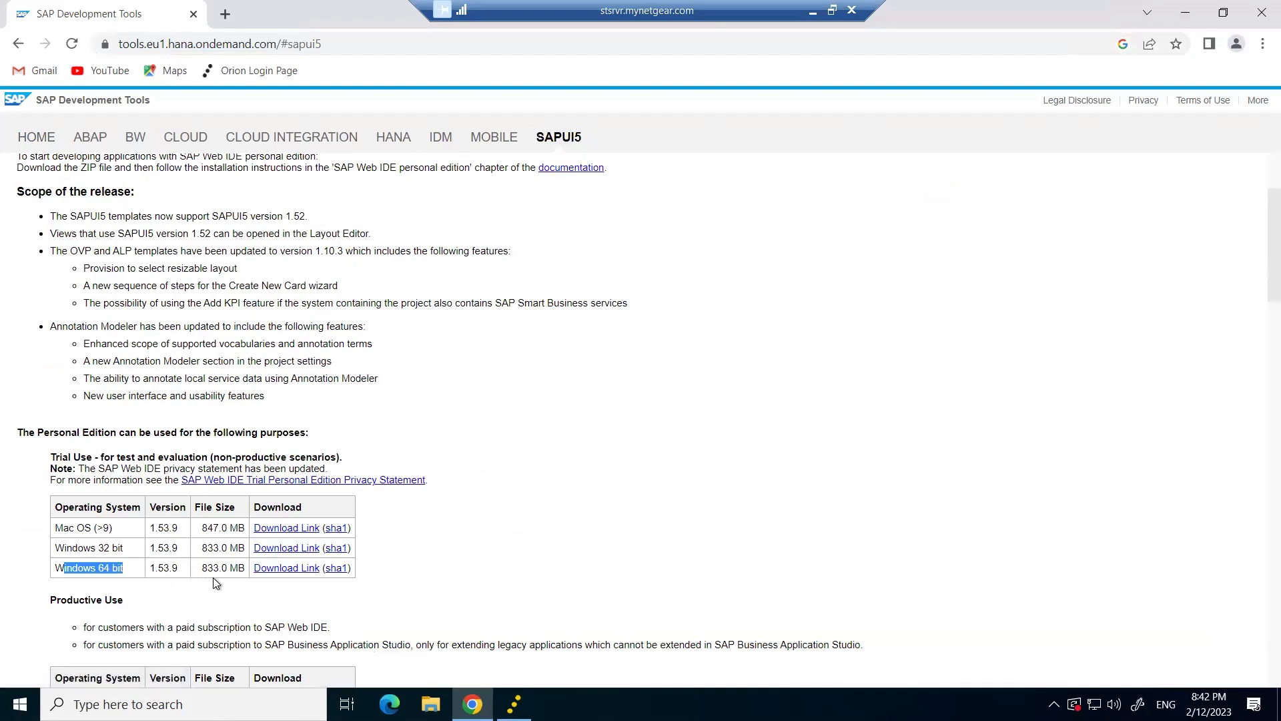
drag(126, 571, 55, 566)
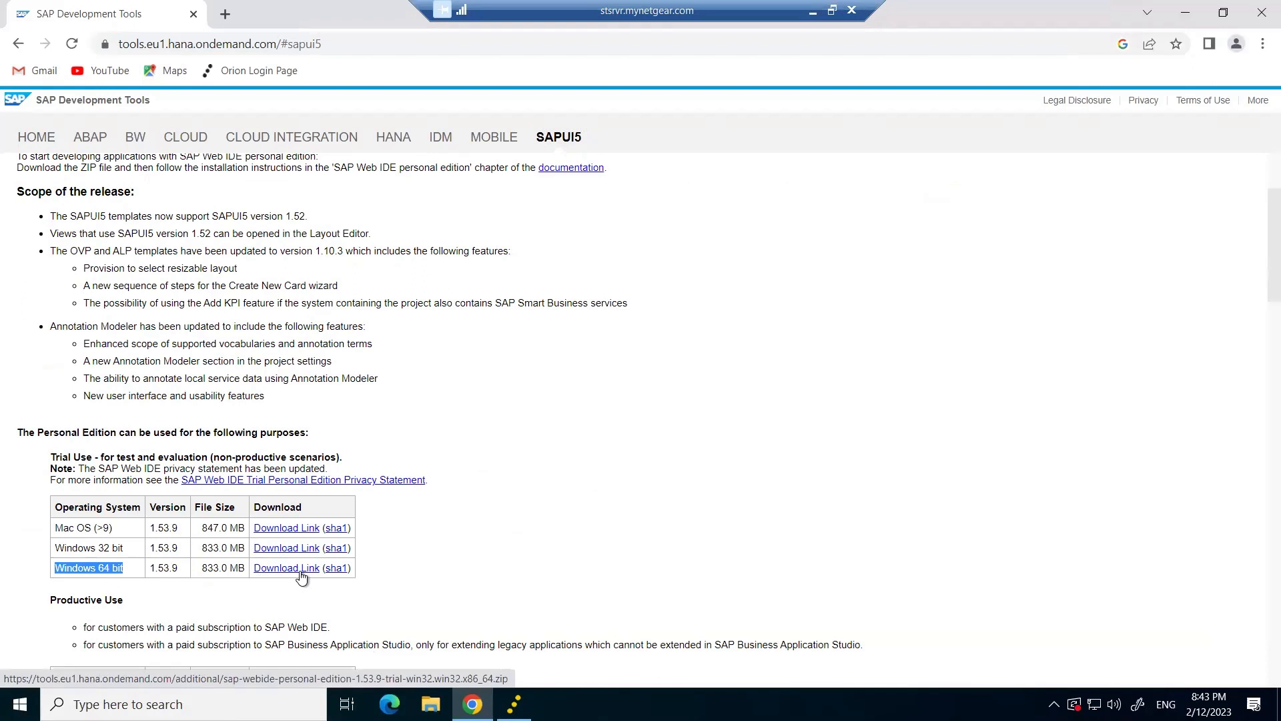
click(225, 14)
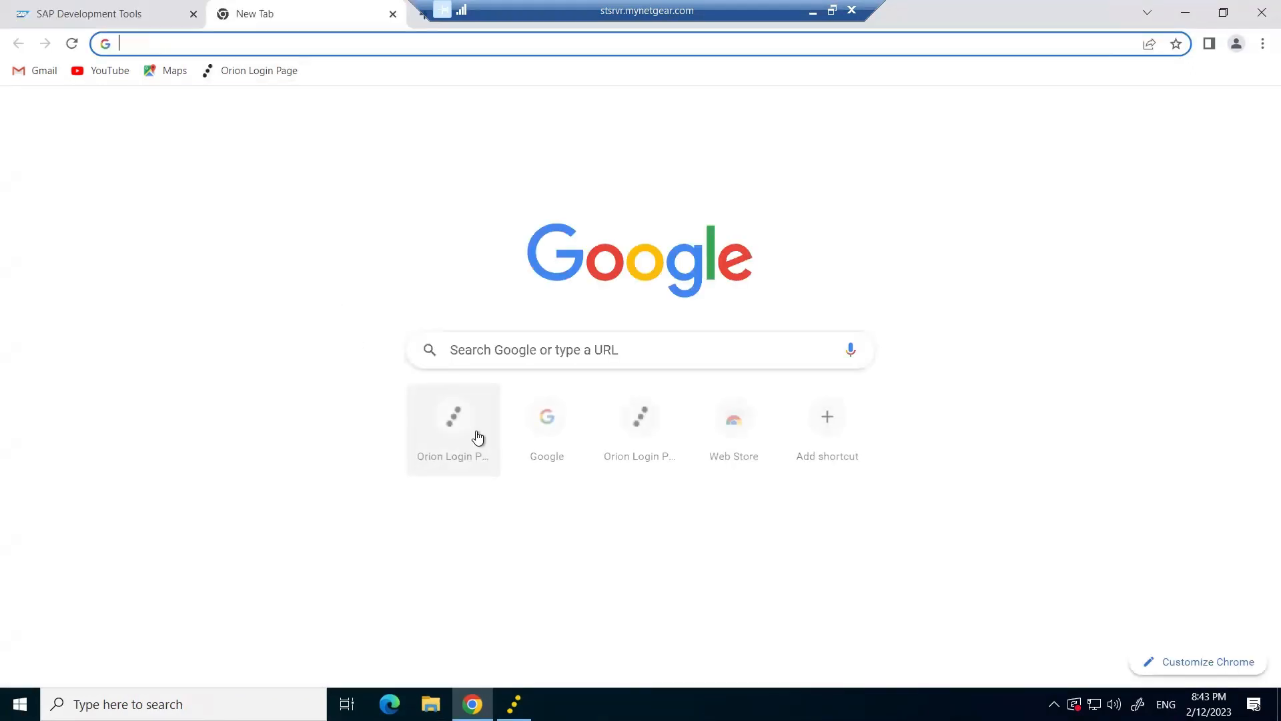
Type 7ZIP into Google search, then bring up File Explorer on the 02.Inner Circle folder.
click(474, 350)
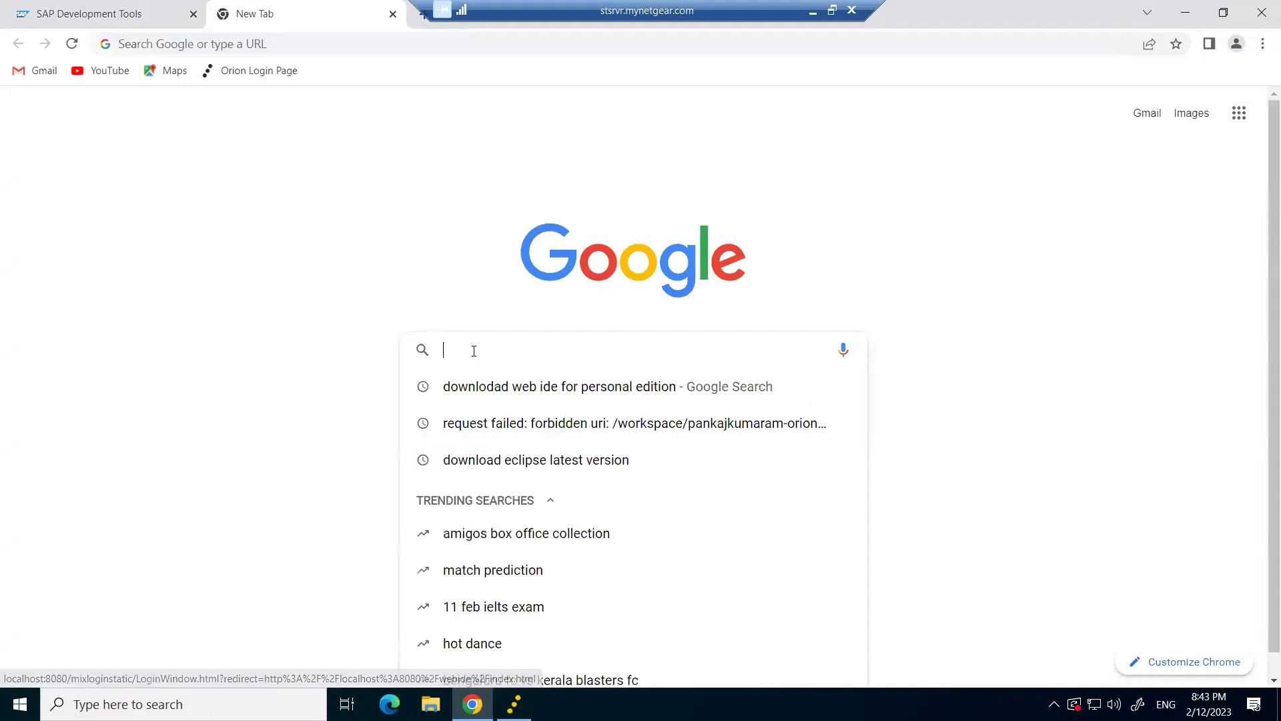
key(Caps_Lock)
text(7ZI)
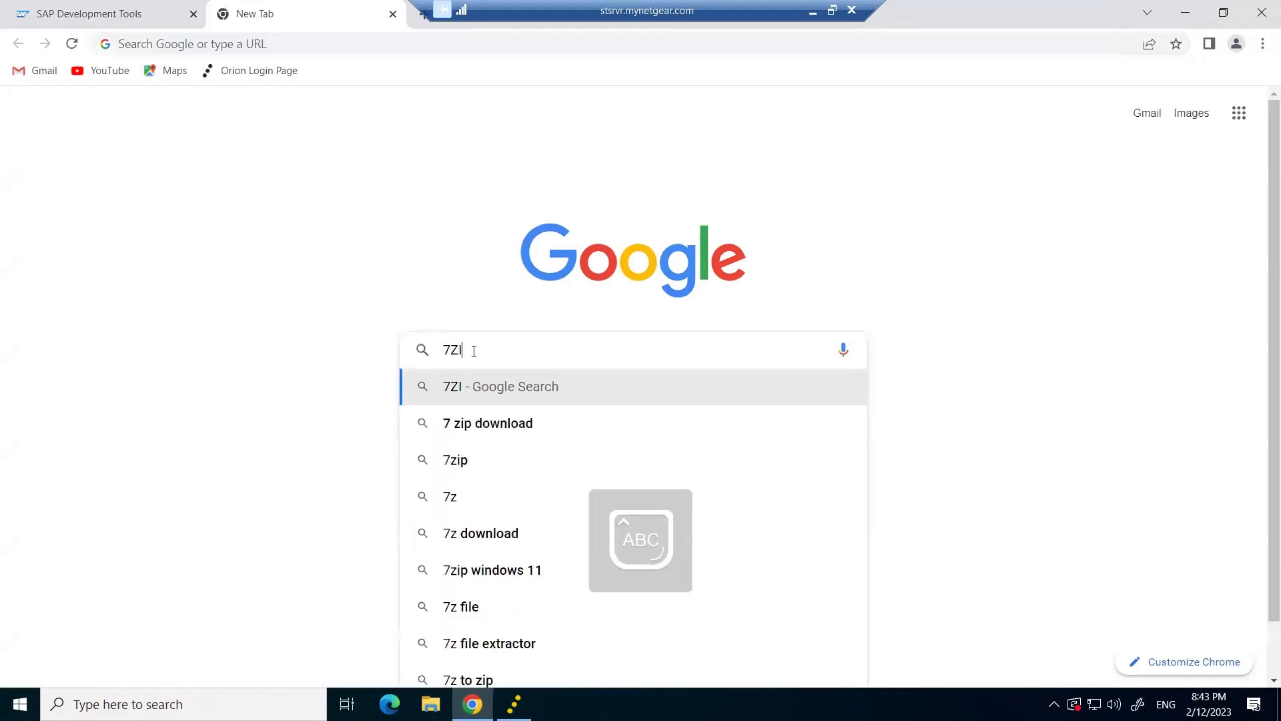
text(P)
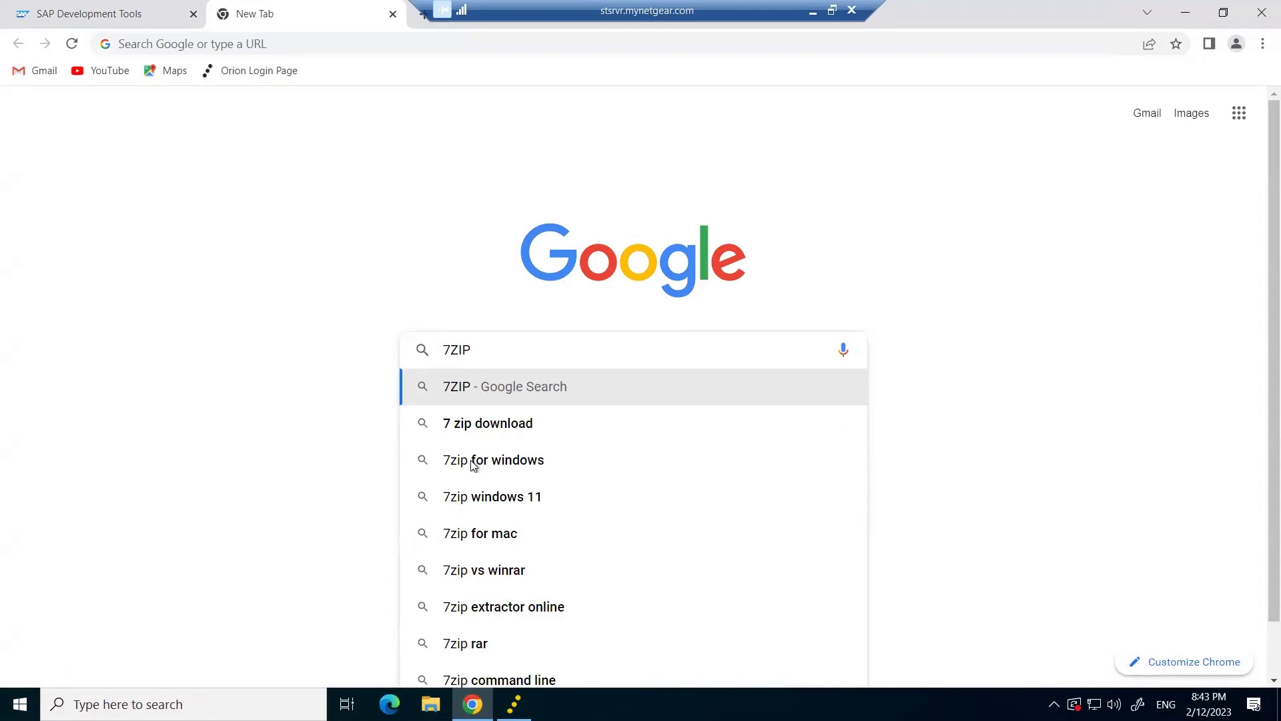
click(808, 14)
click(211, 701)
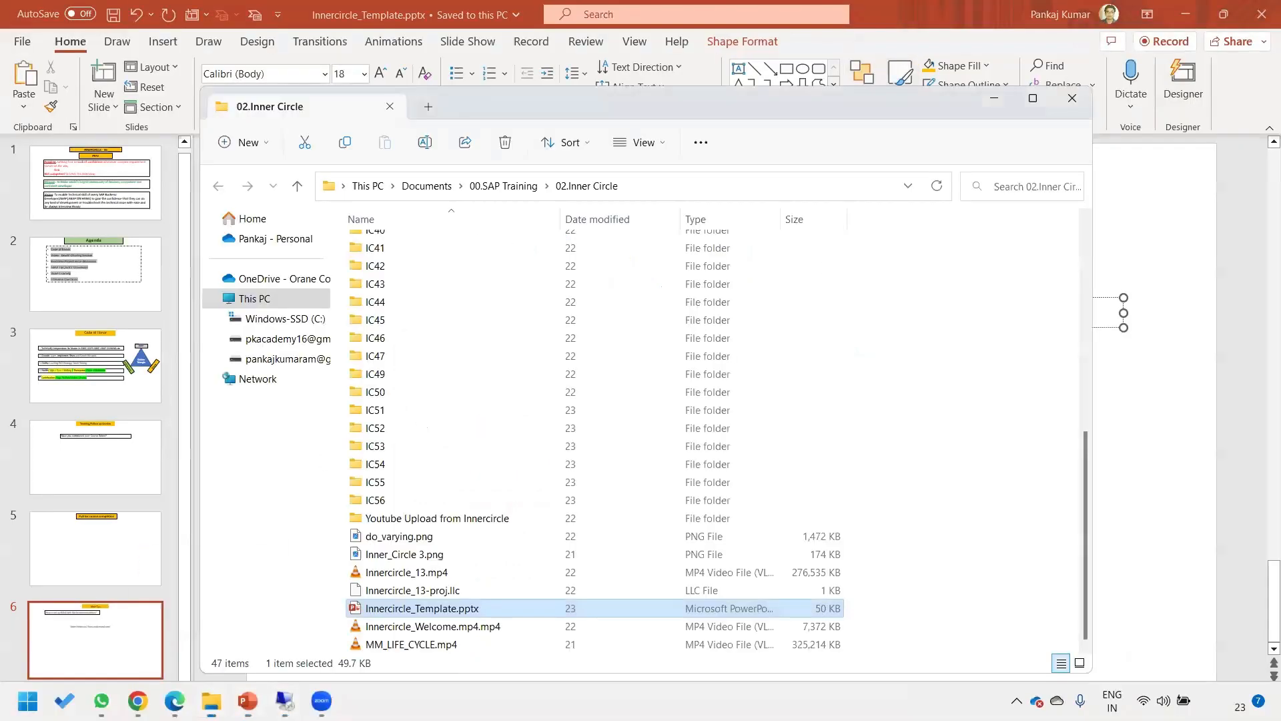
Browse to the user's Downloads folder on C: and select the sap-webide-personal-edition-1.53.9 trial zip.
click(296, 319)
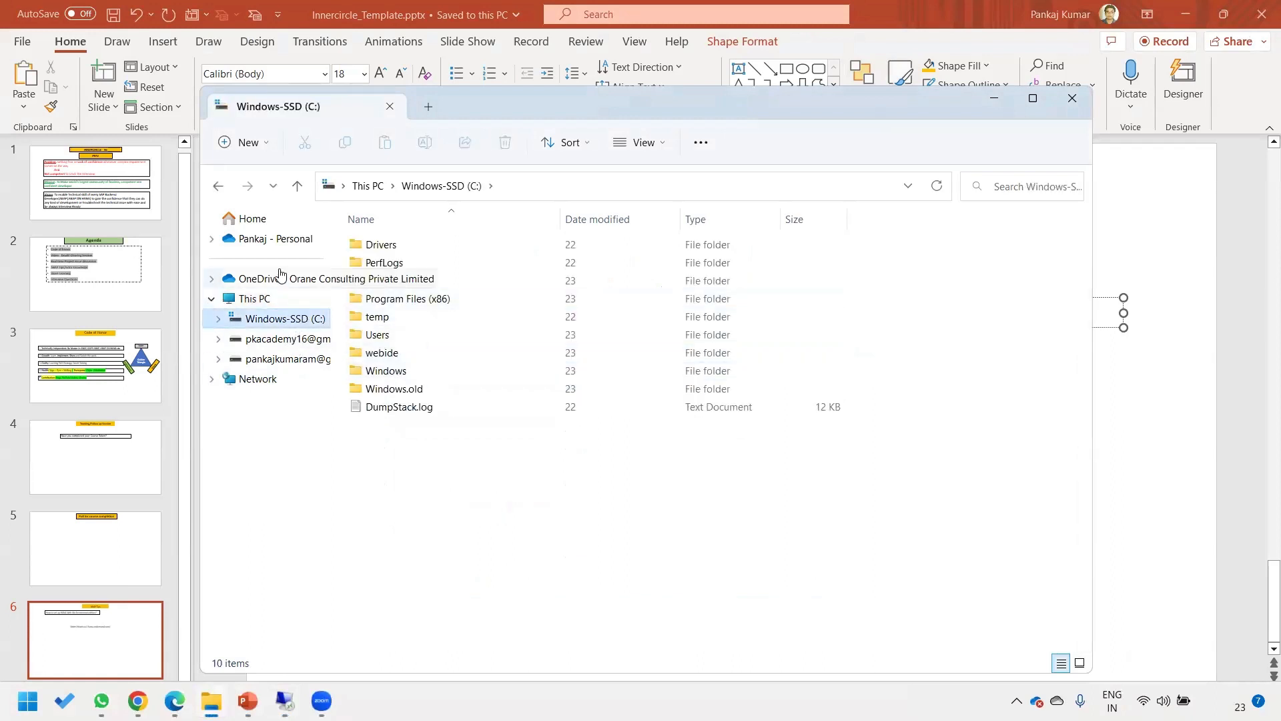
click(273, 242)
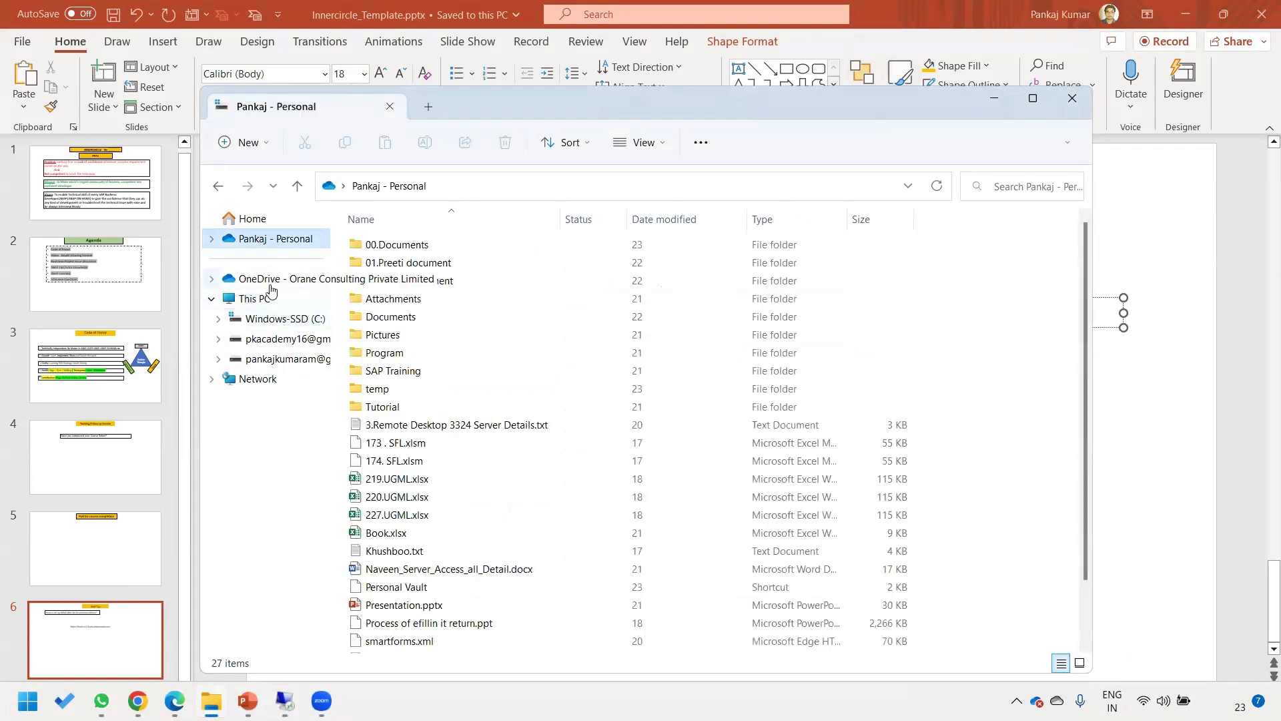
click(262, 301)
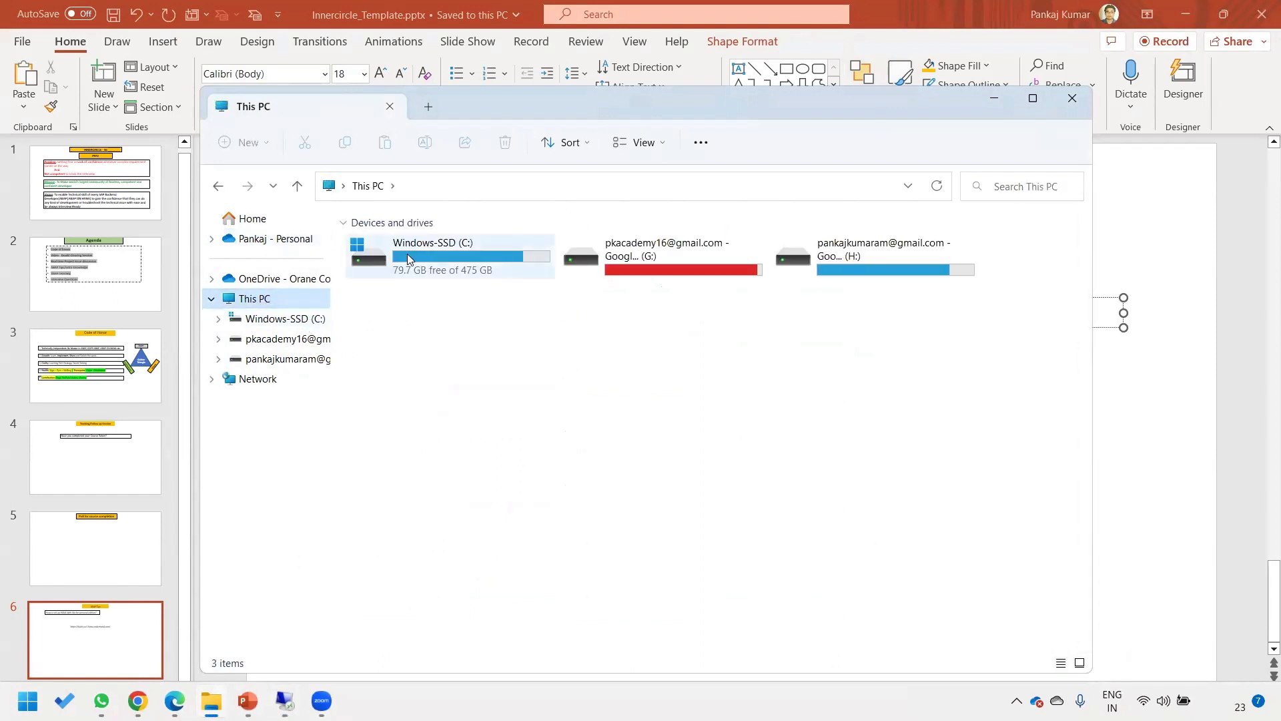
double_click(429, 244)
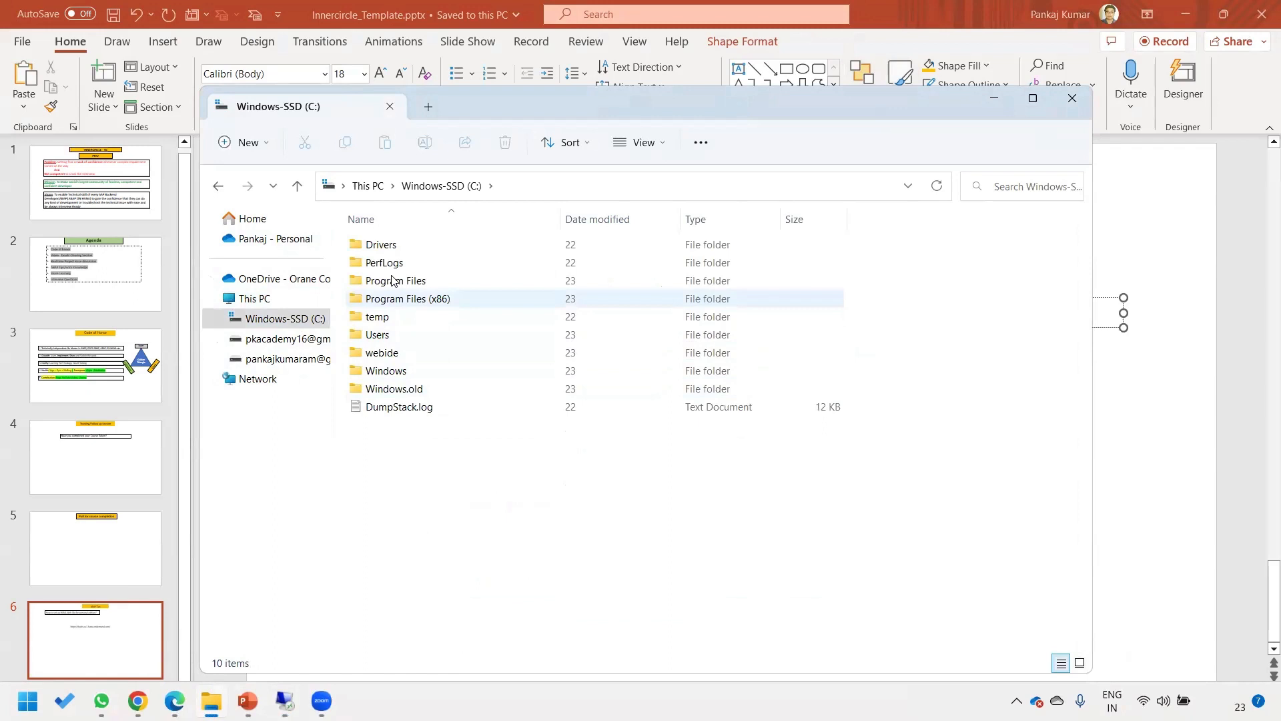
double_click(381, 335)
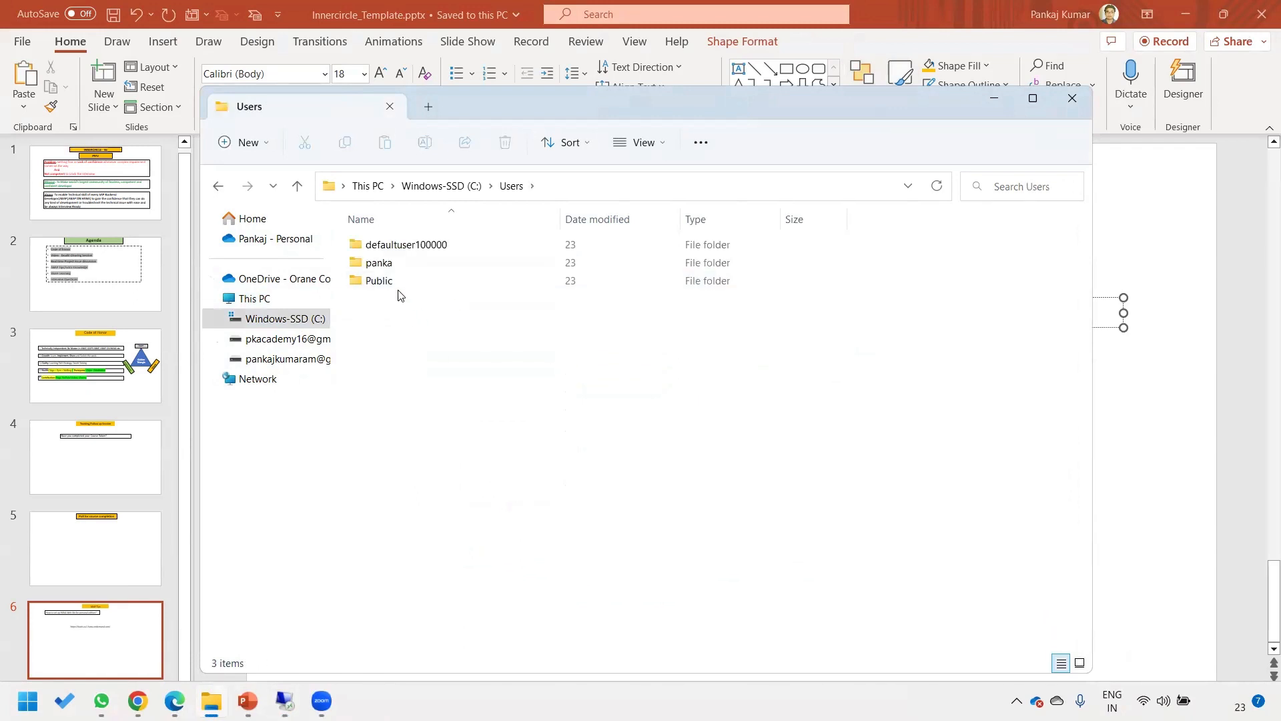
double_click(377, 264)
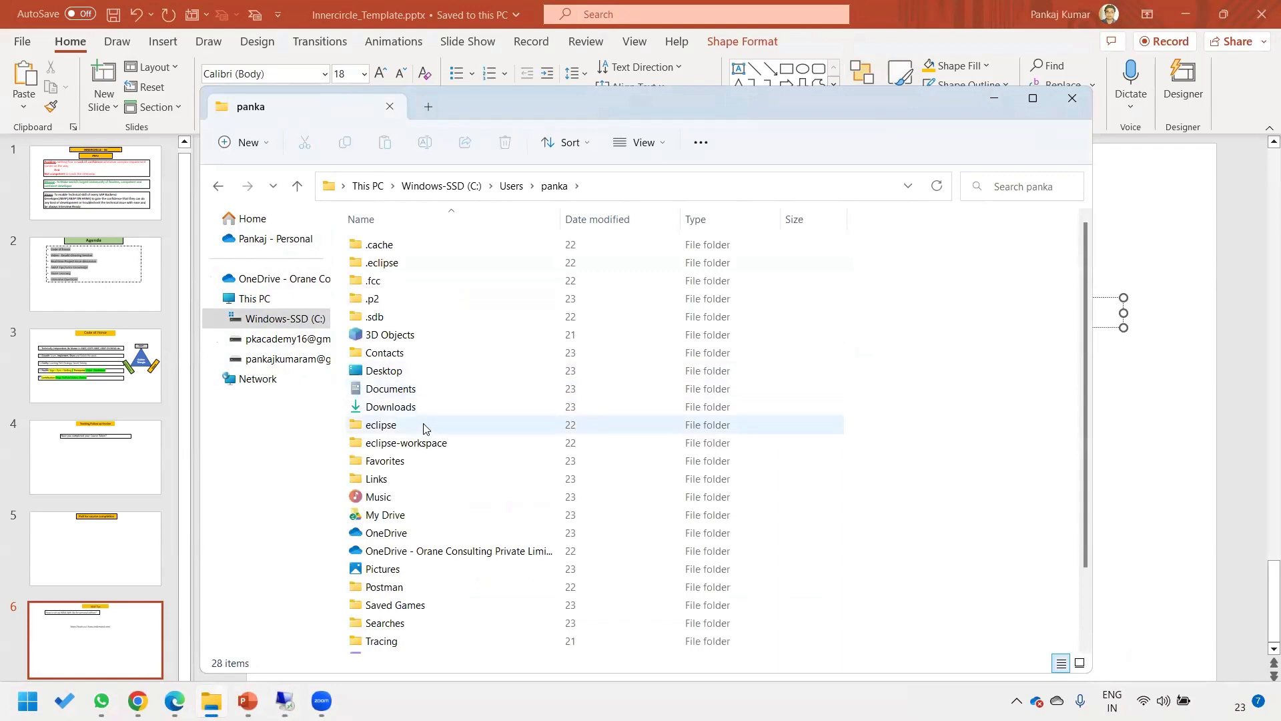
double_click(392, 407)
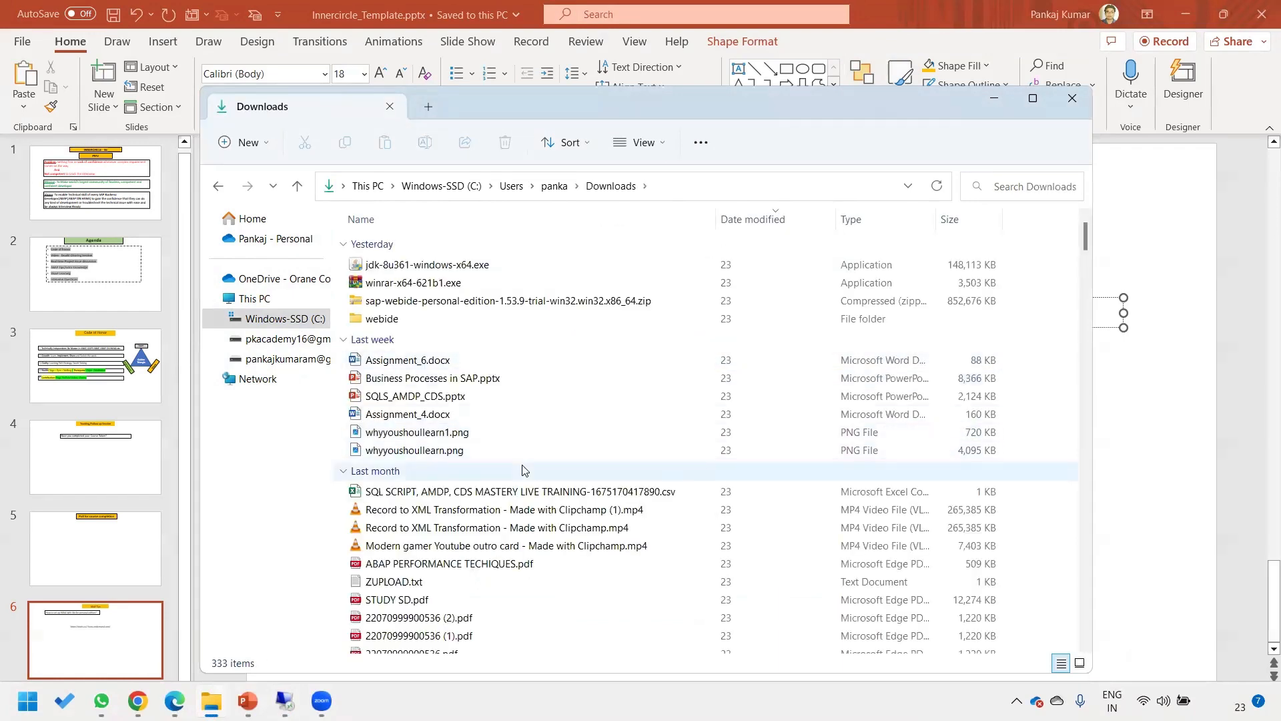
click(490, 302)
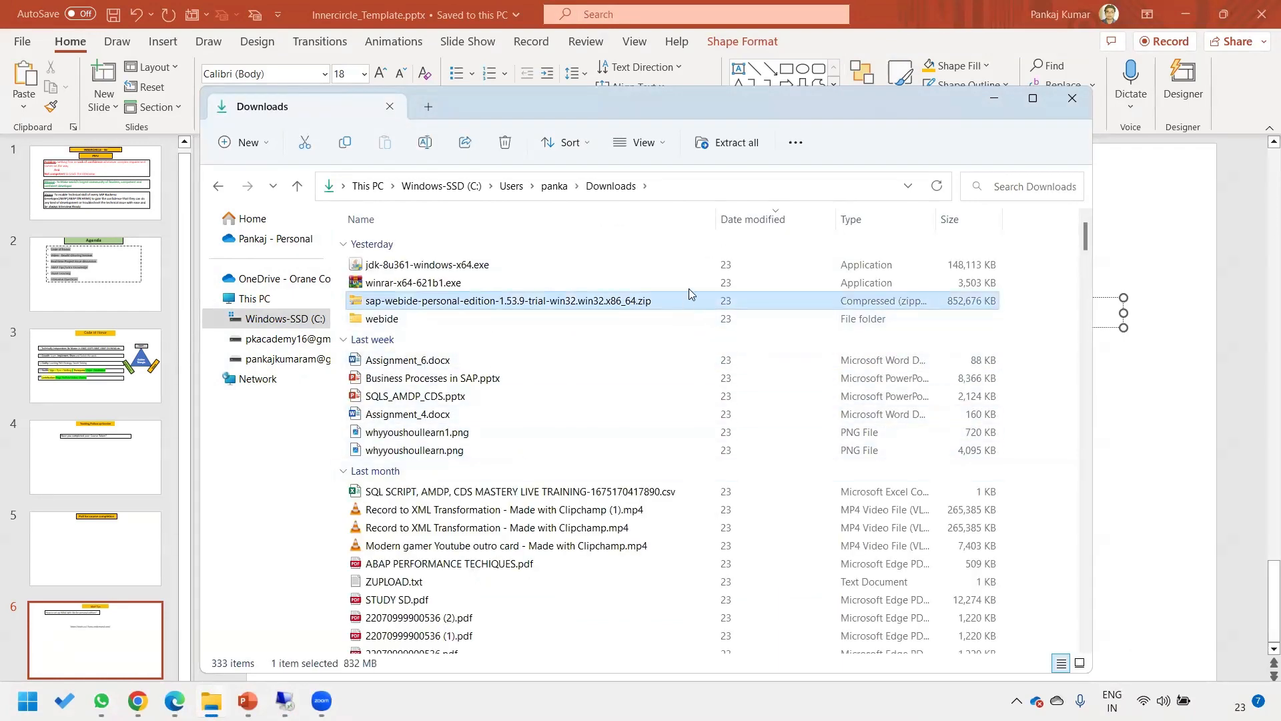
Widen the Name column to read the full sap-webide-personal-edition-1.53.9 zip name, leaving the file unchanged.
drag(715, 219, 739, 219)
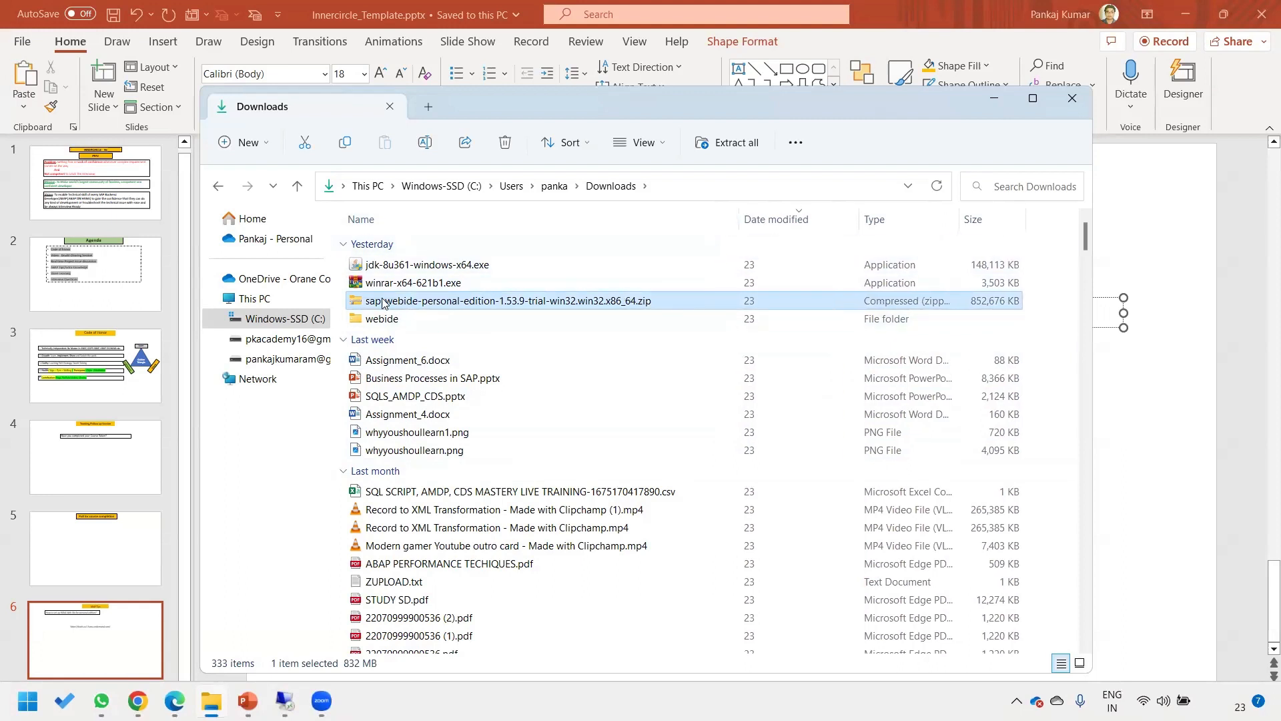
right_click(497, 307)
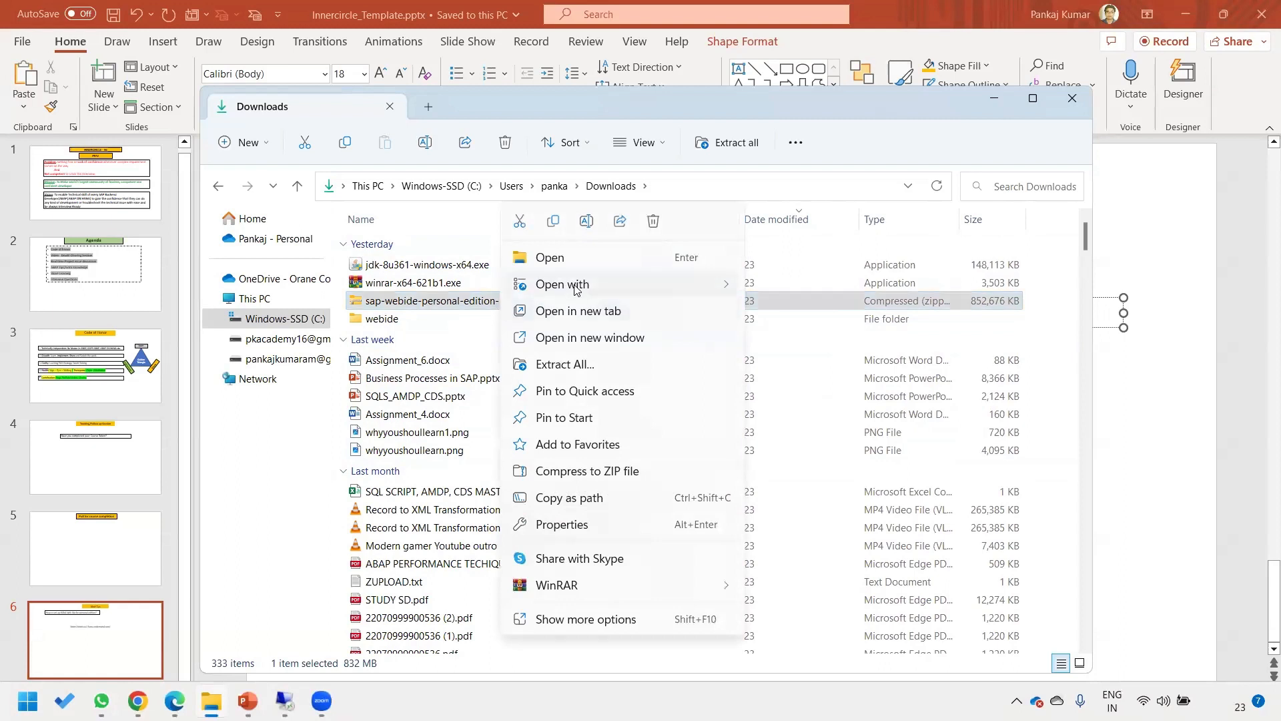
mouse_move(576, 289)
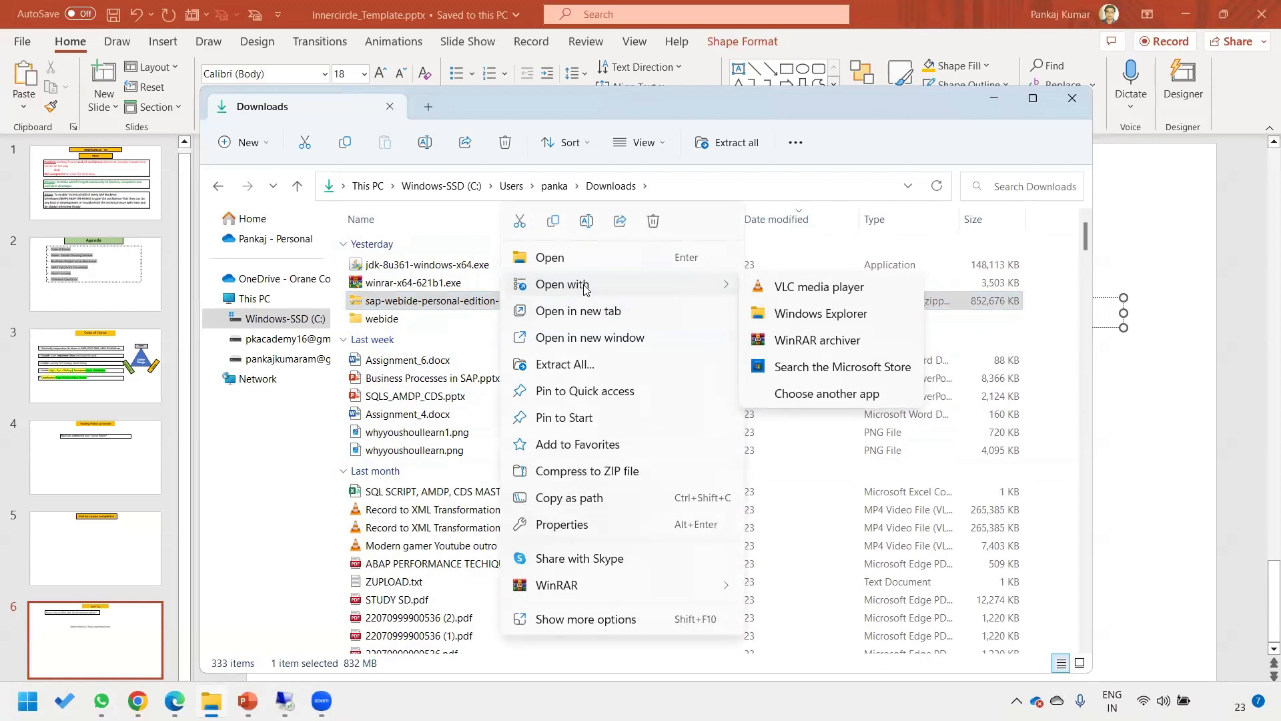
click(452, 308)
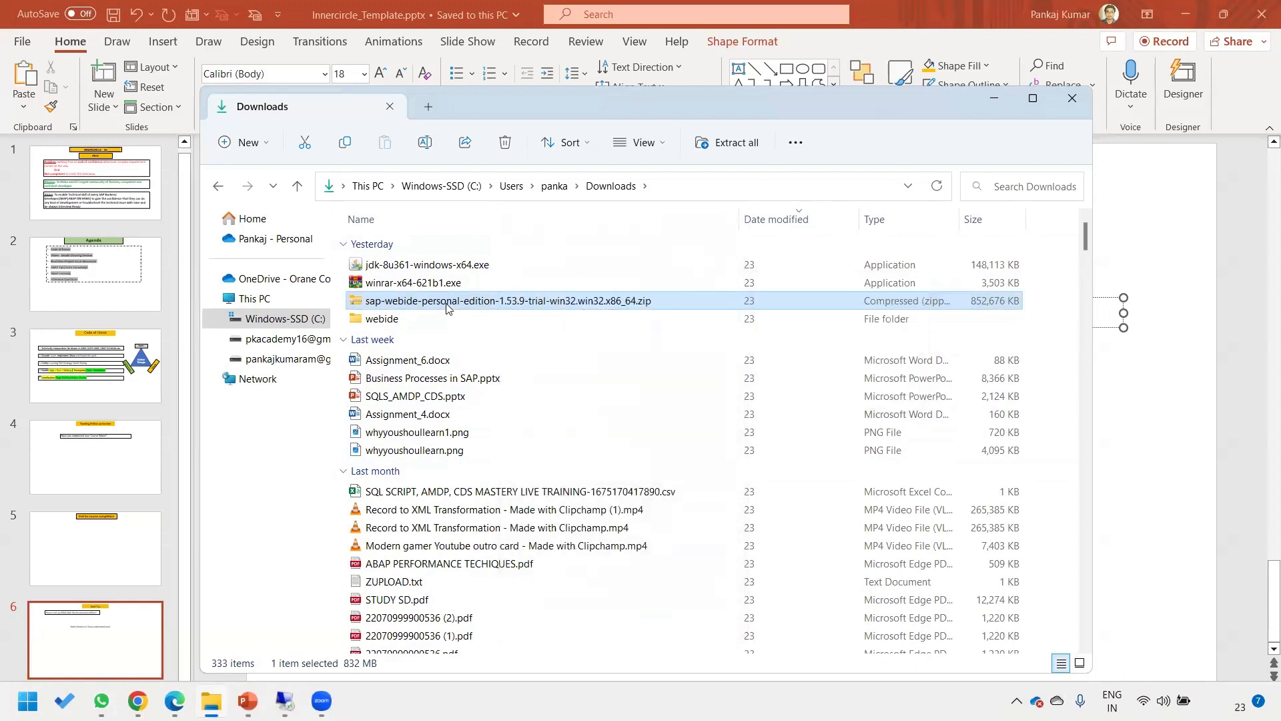
click(625, 308)
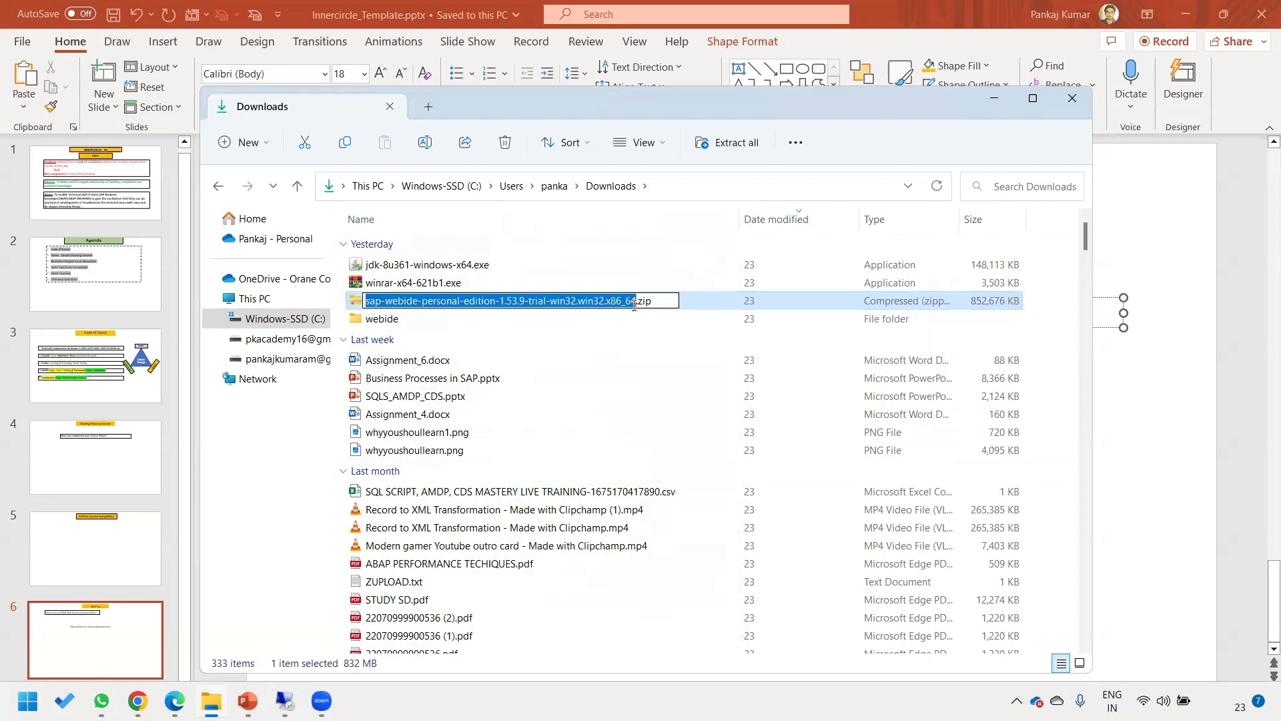
click(384, 319)
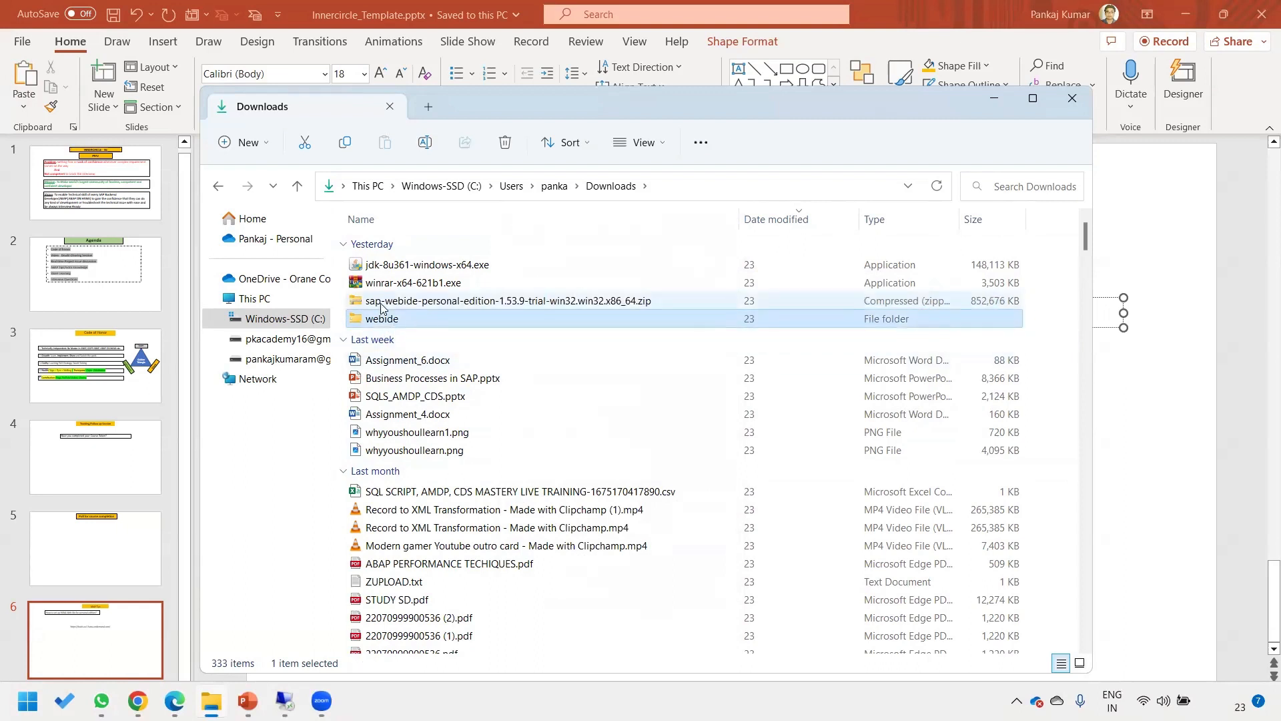
click(382, 302)
click(382, 320)
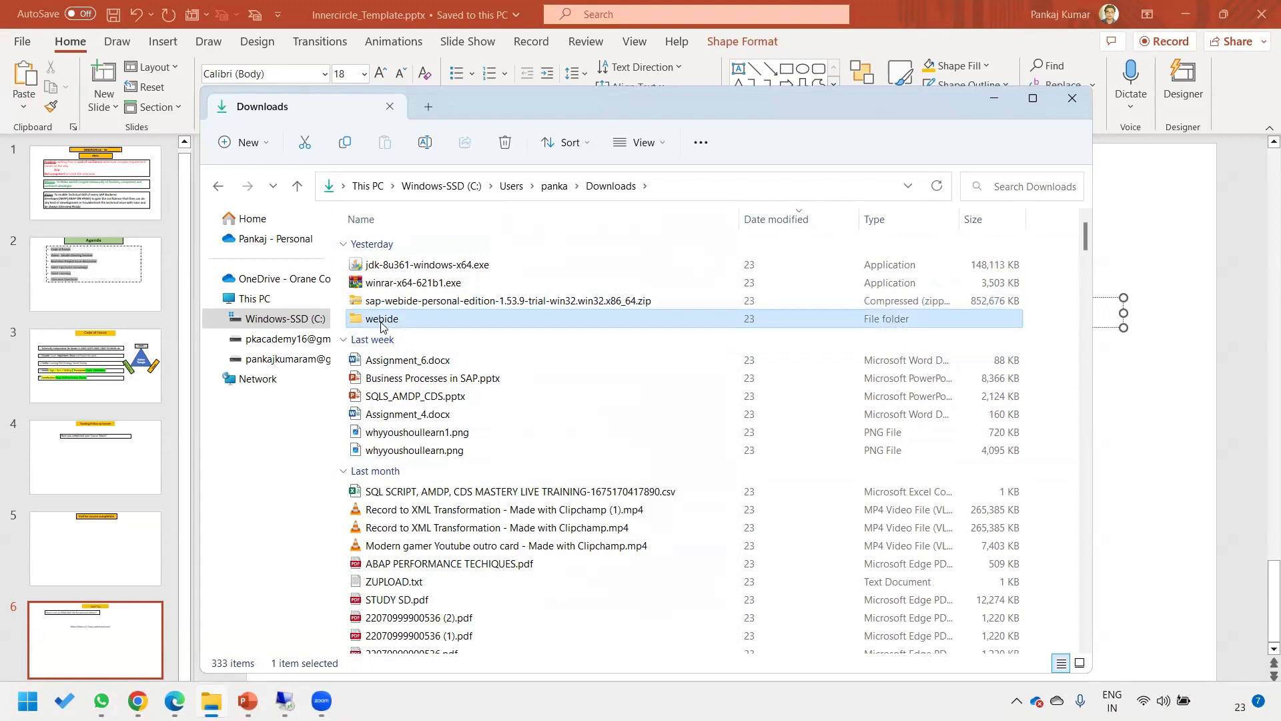
double_click(382, 320)
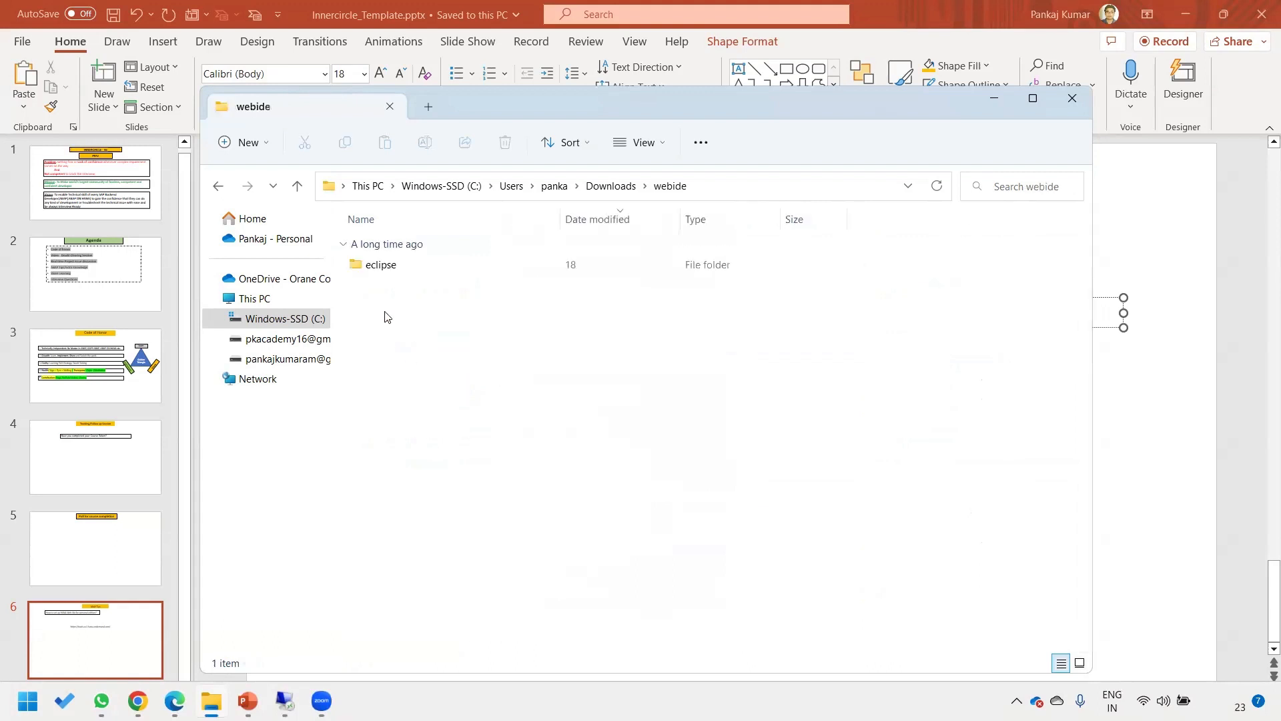
double_click(380, 266)
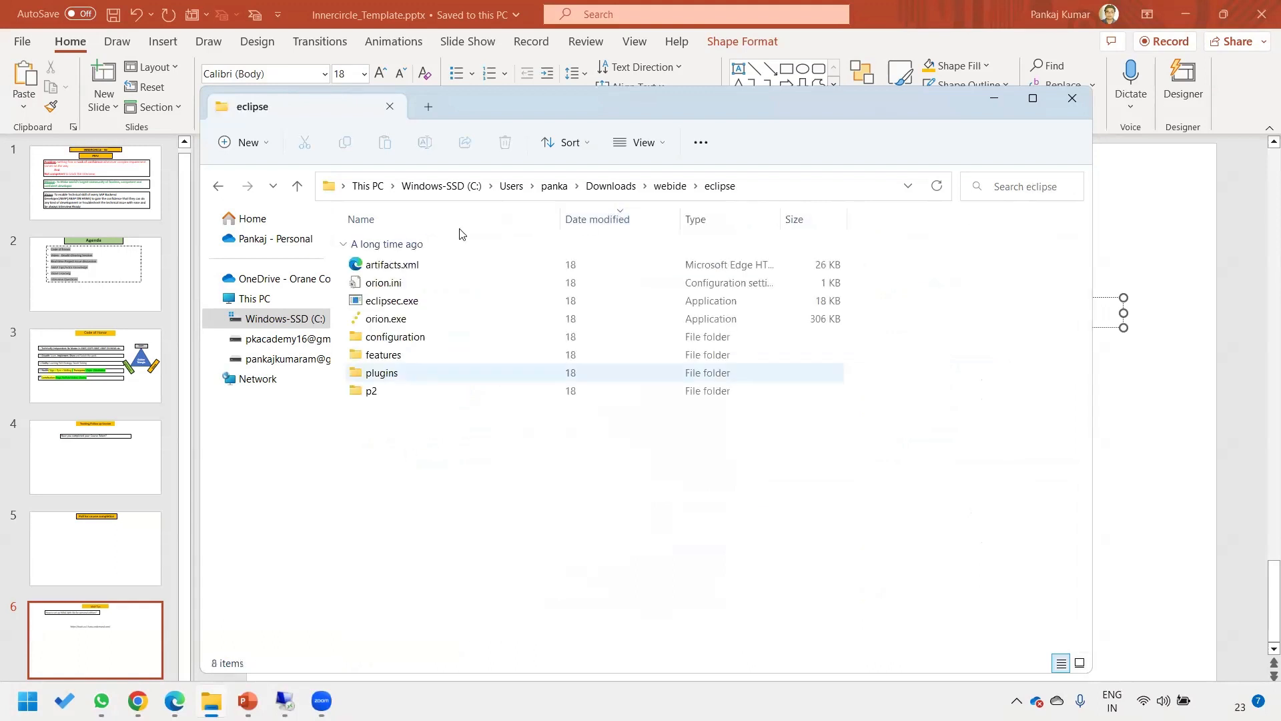
click(610, 186)
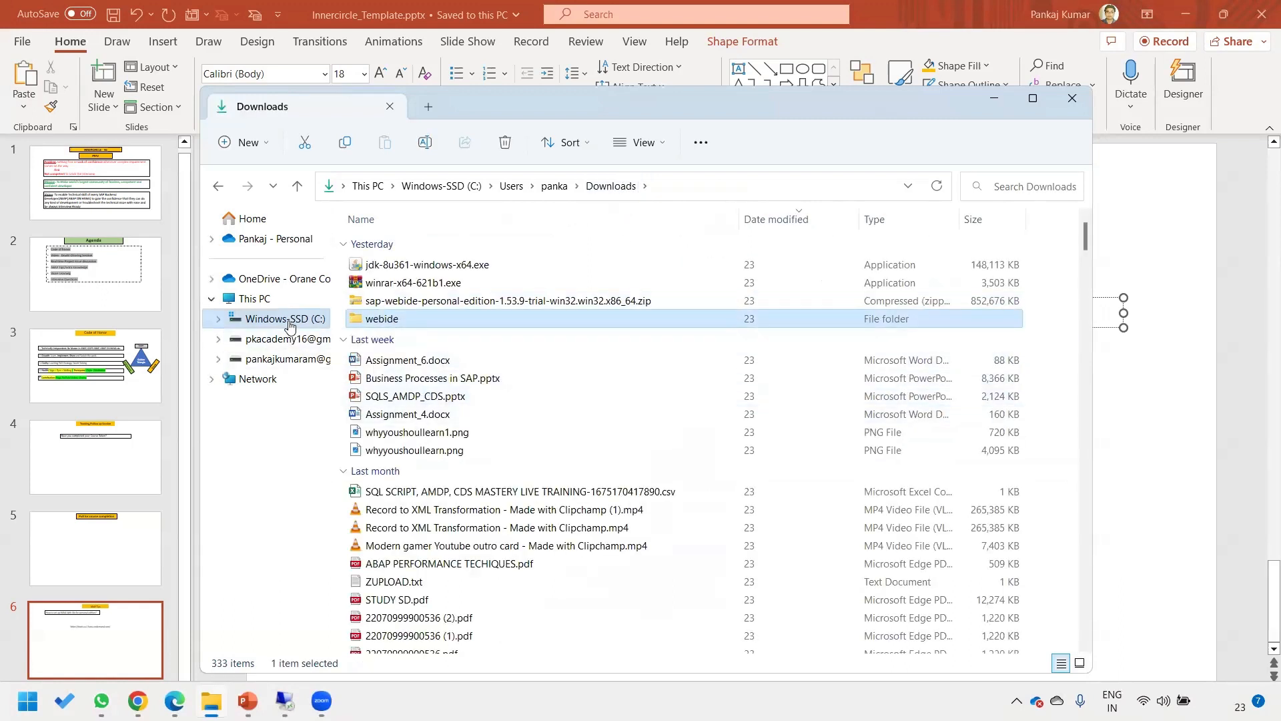
Select the webide folder at the Windows-SSD (C:) root, then switch to Chrome.
click(240, 319)
click(410, 487)
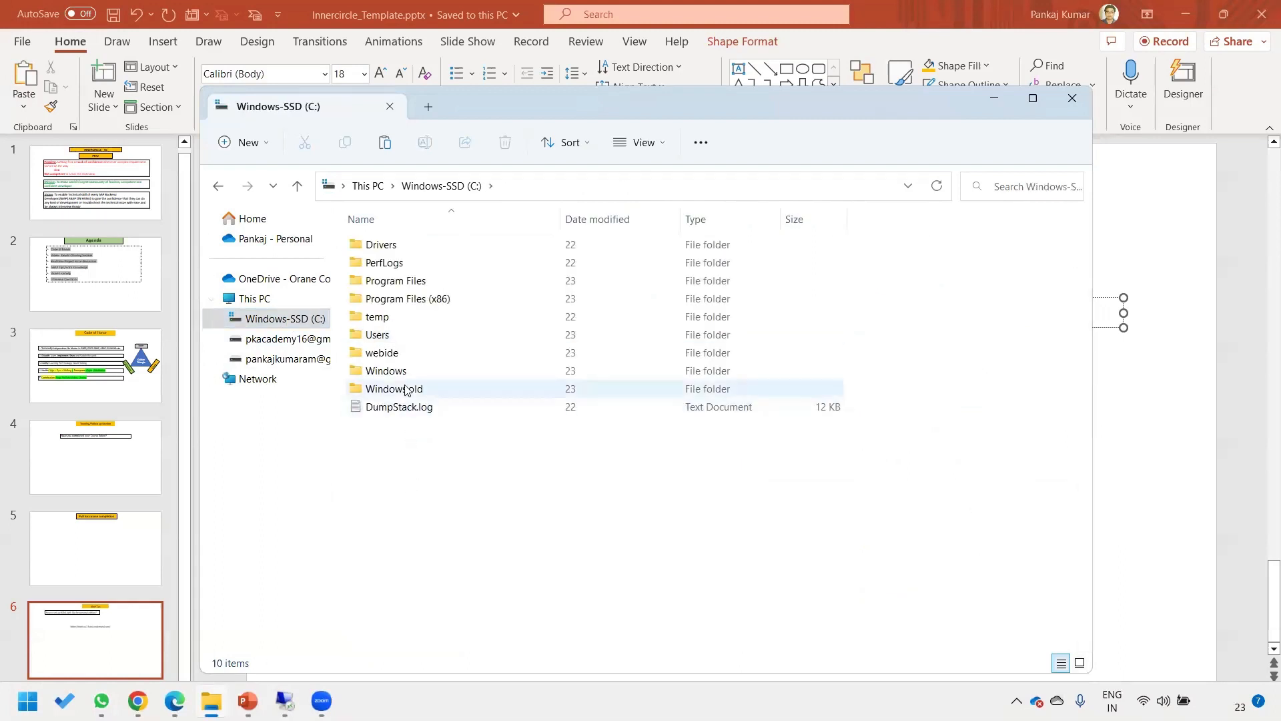
click(411, 355)
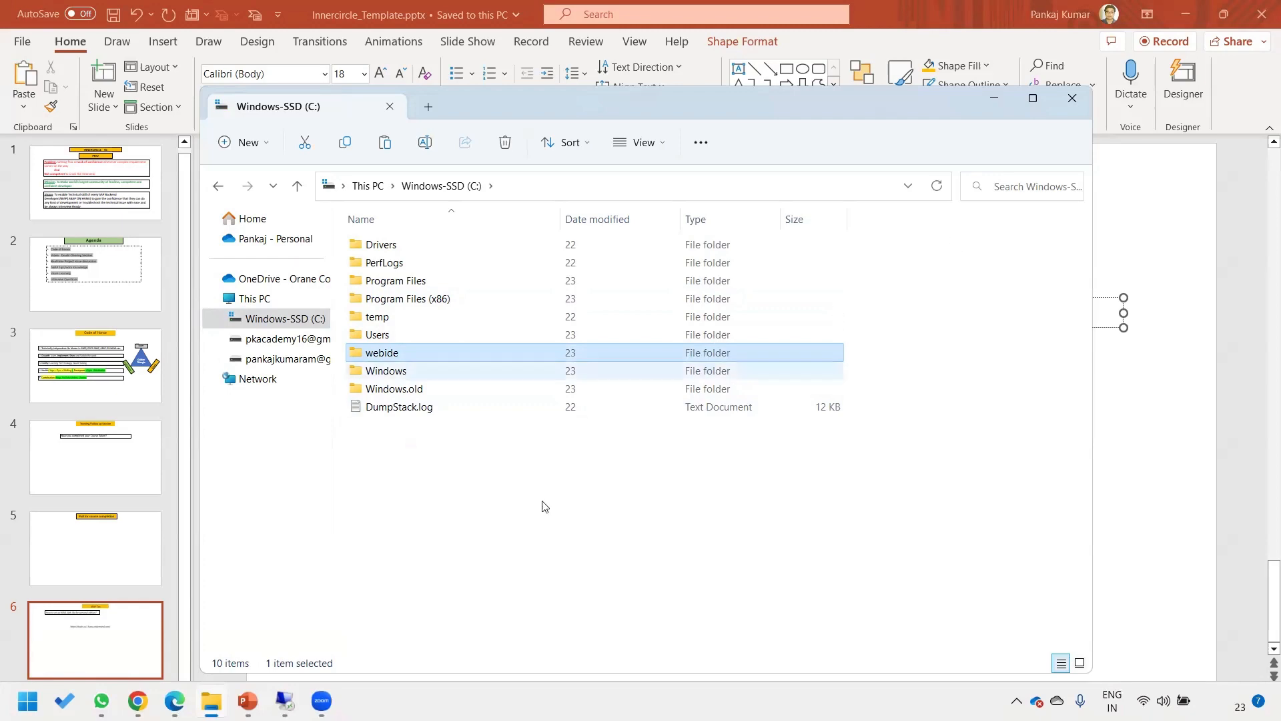
key(super)
key(super)
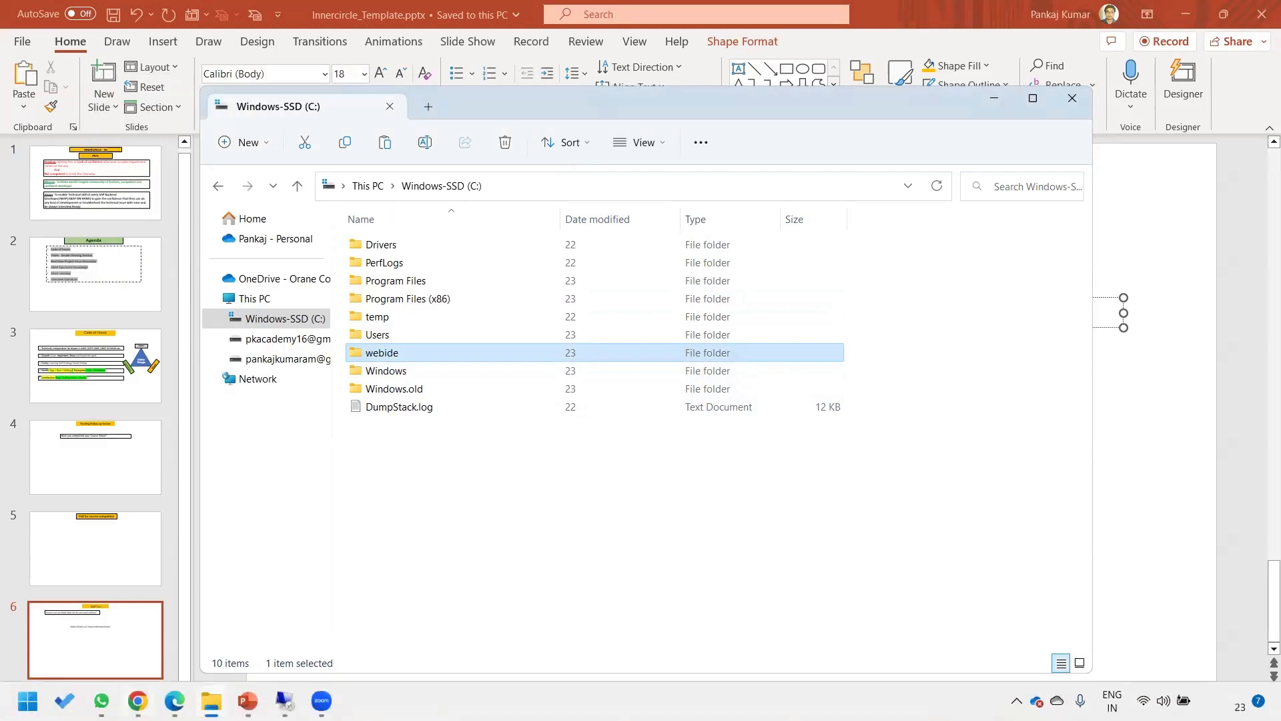
click(138, 701)
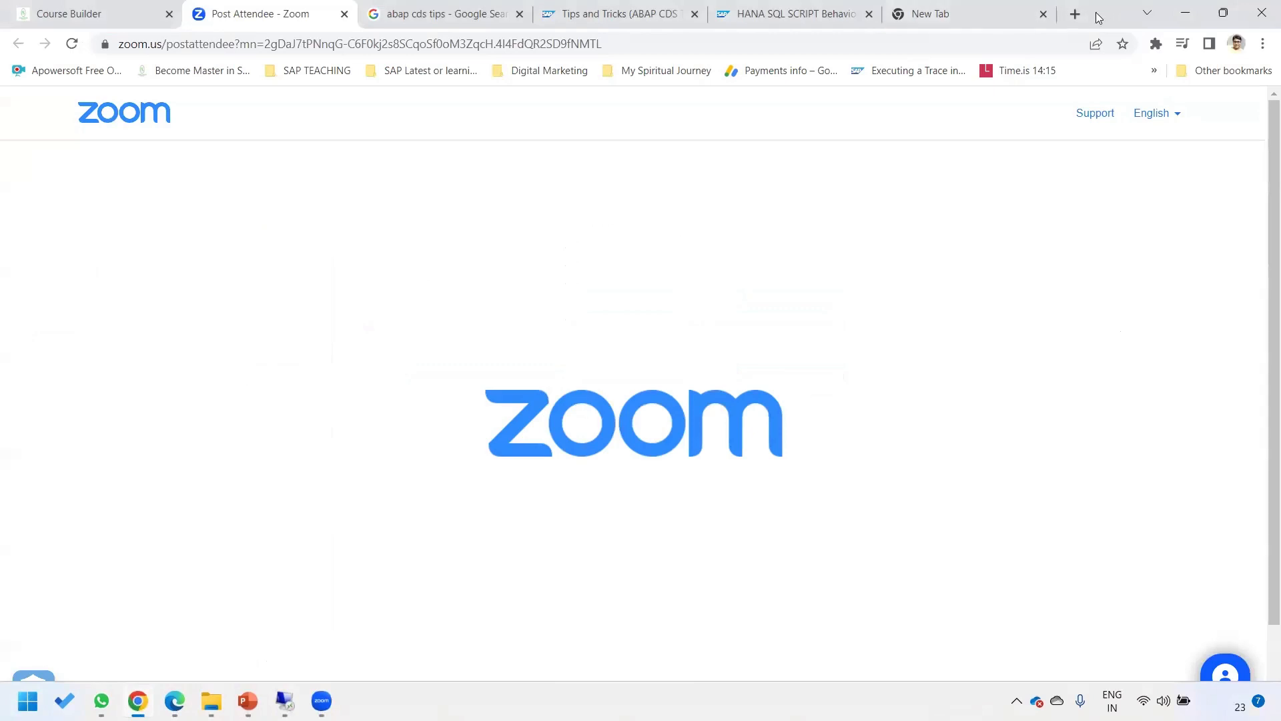
Copy the autocompleted localhost:8080/webide/index.html address from the new tab and return to slide 6.
click(985, 14)
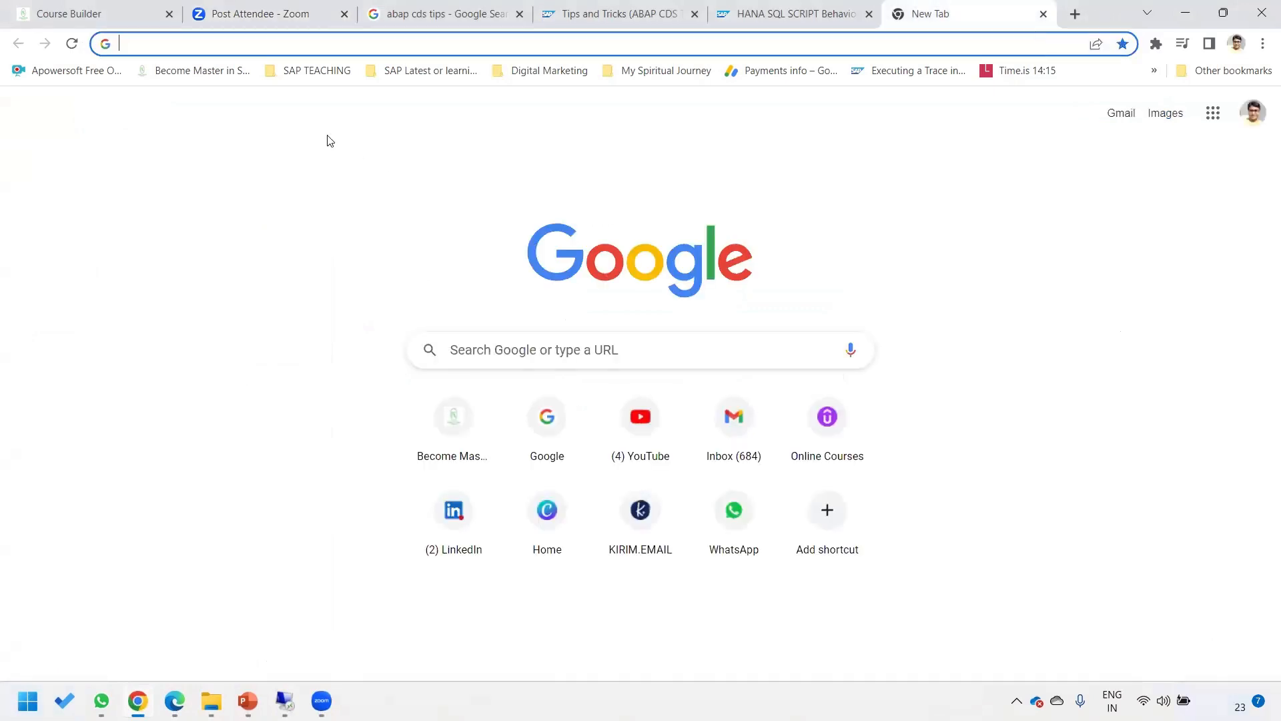
text(LOCA)
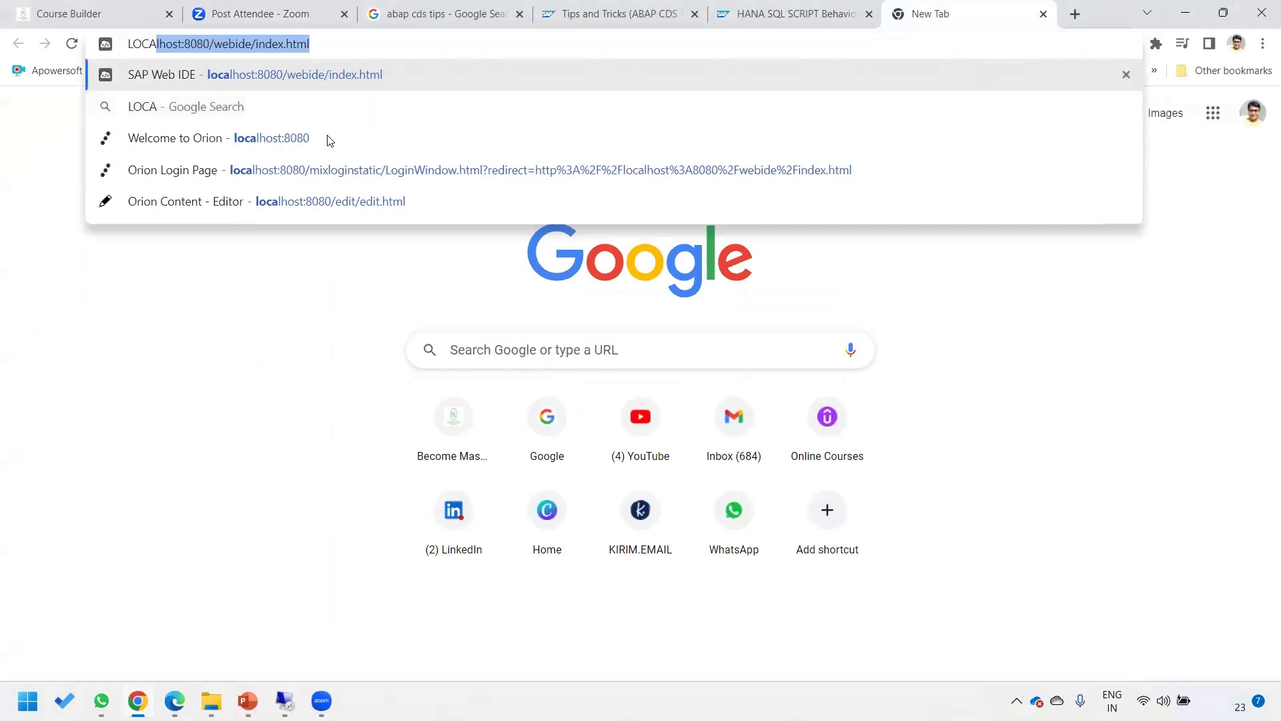
drag(358, 40, 111, 46)
click(217, 49)
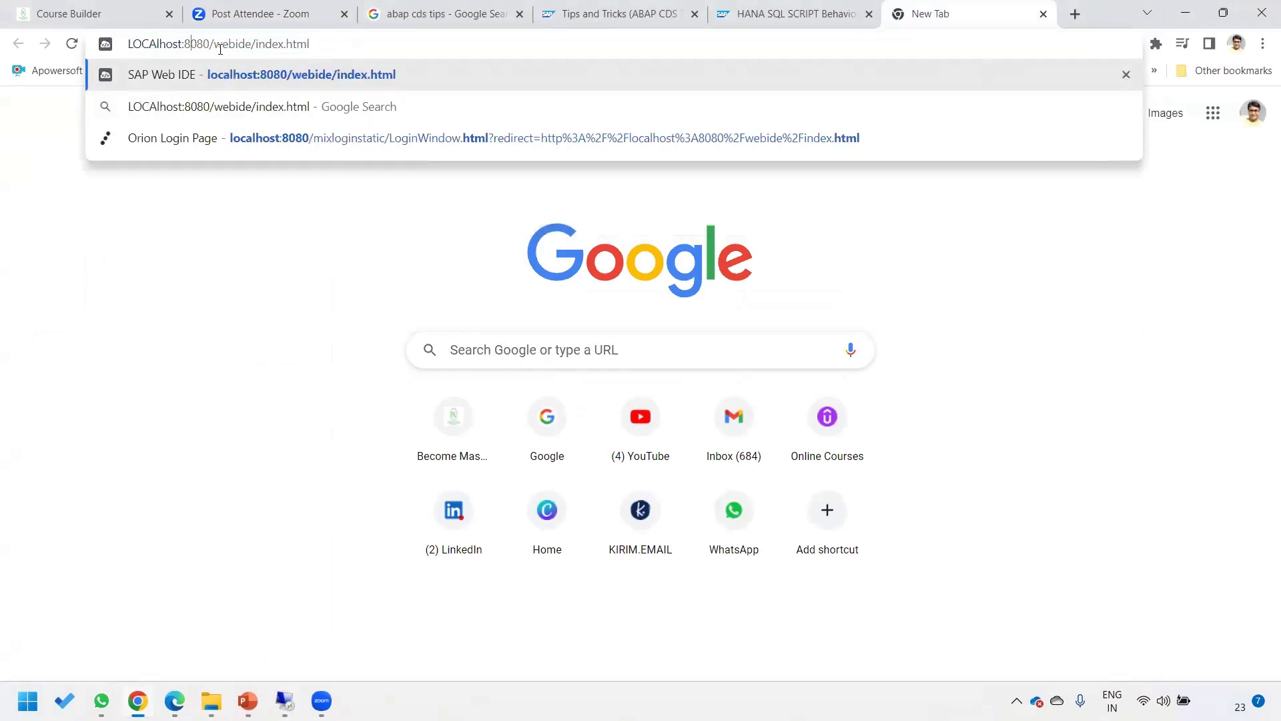
drag(327, 45, 8, 48)
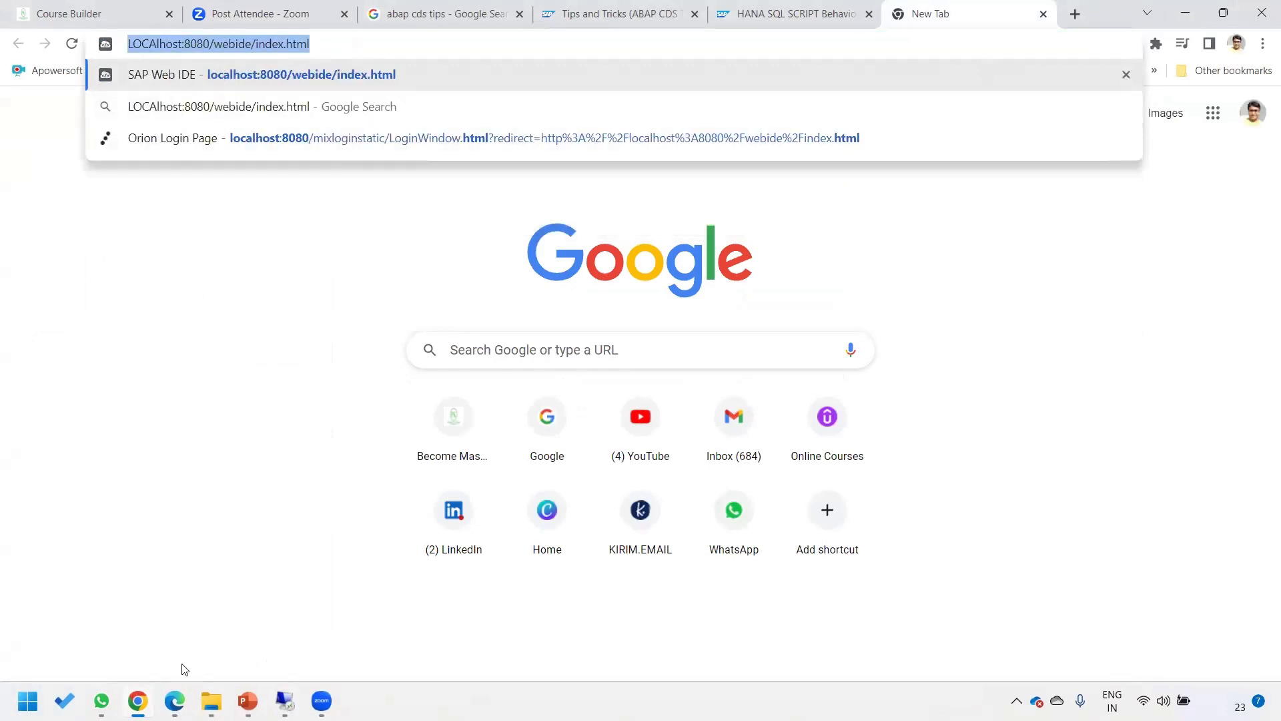
click(247, 701)
click(927, 393)
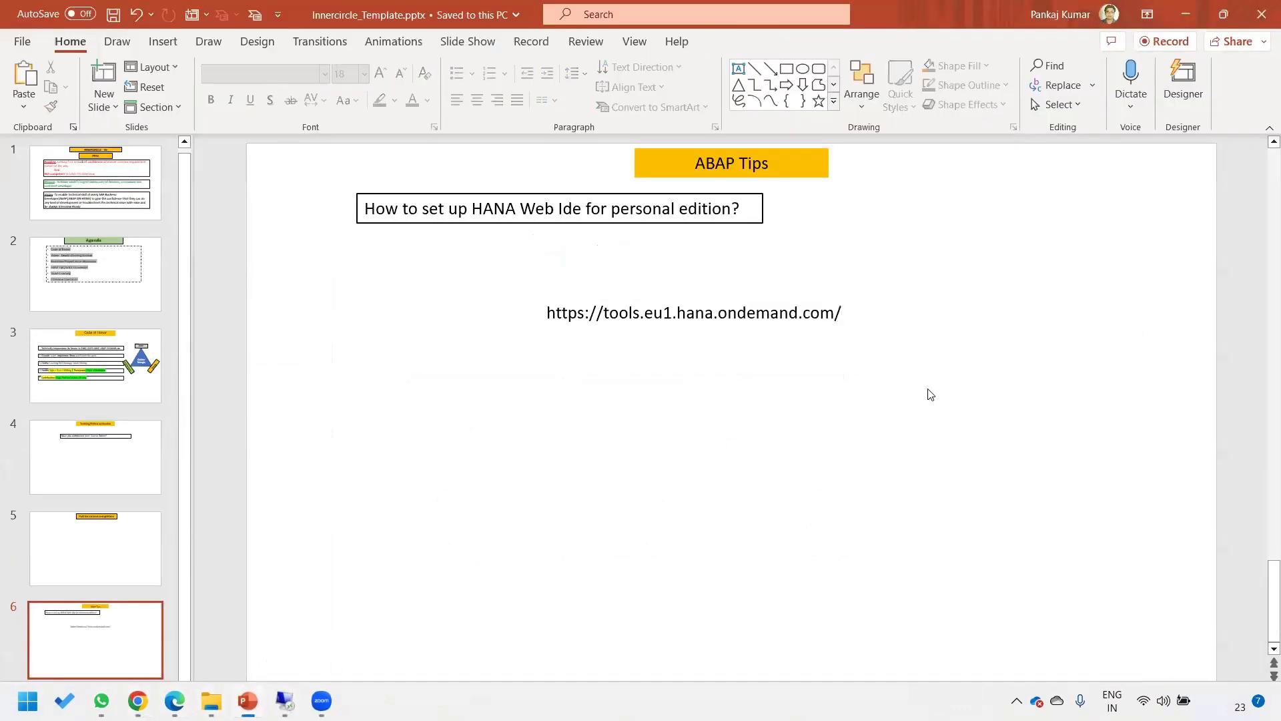
click(905, 314)
drag(903, 331, 893, 382)
key(ctrl+z)
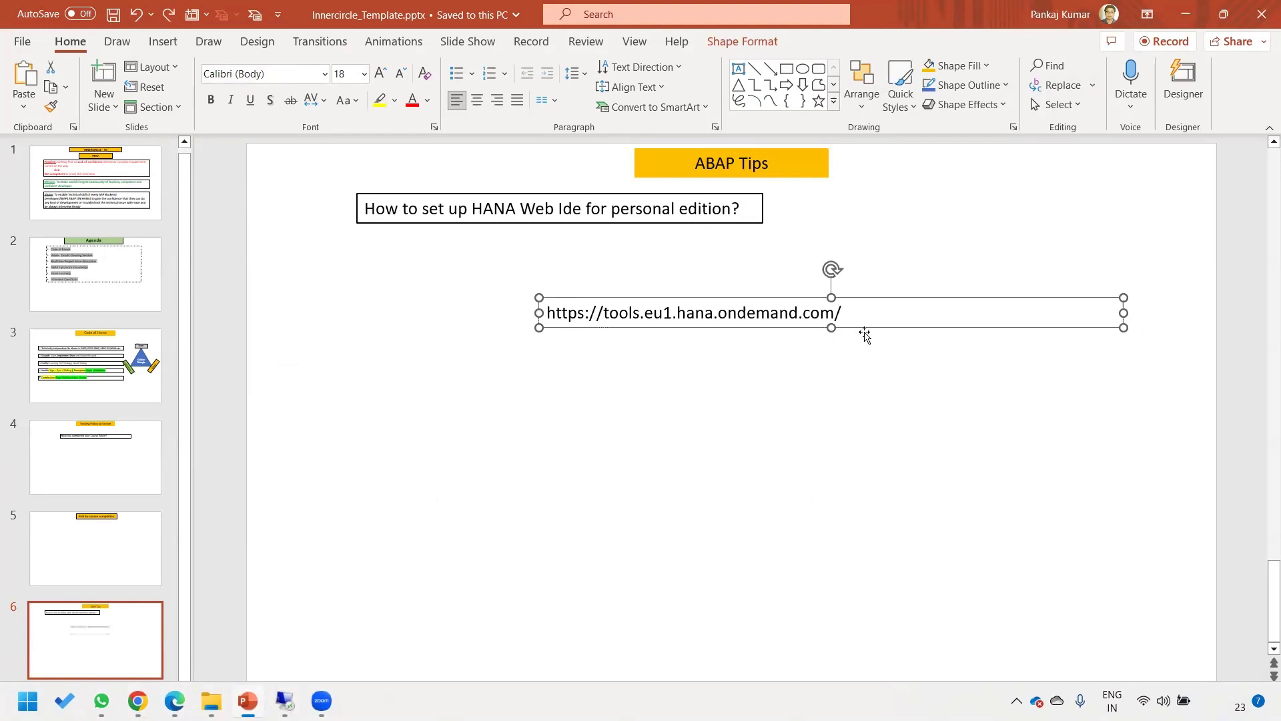
drag(865, 329, 506, 389)
click(843, 375)
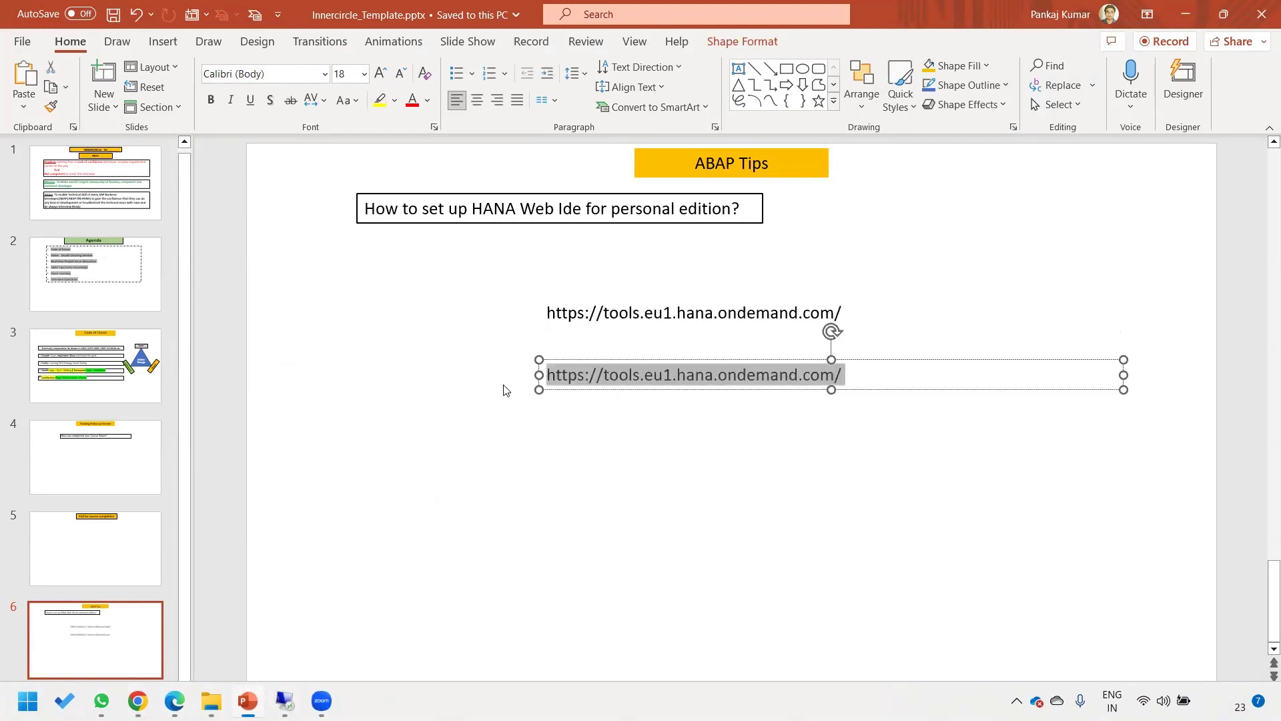
text(http://localhost:8080/webide/index.html)
key(Escape)
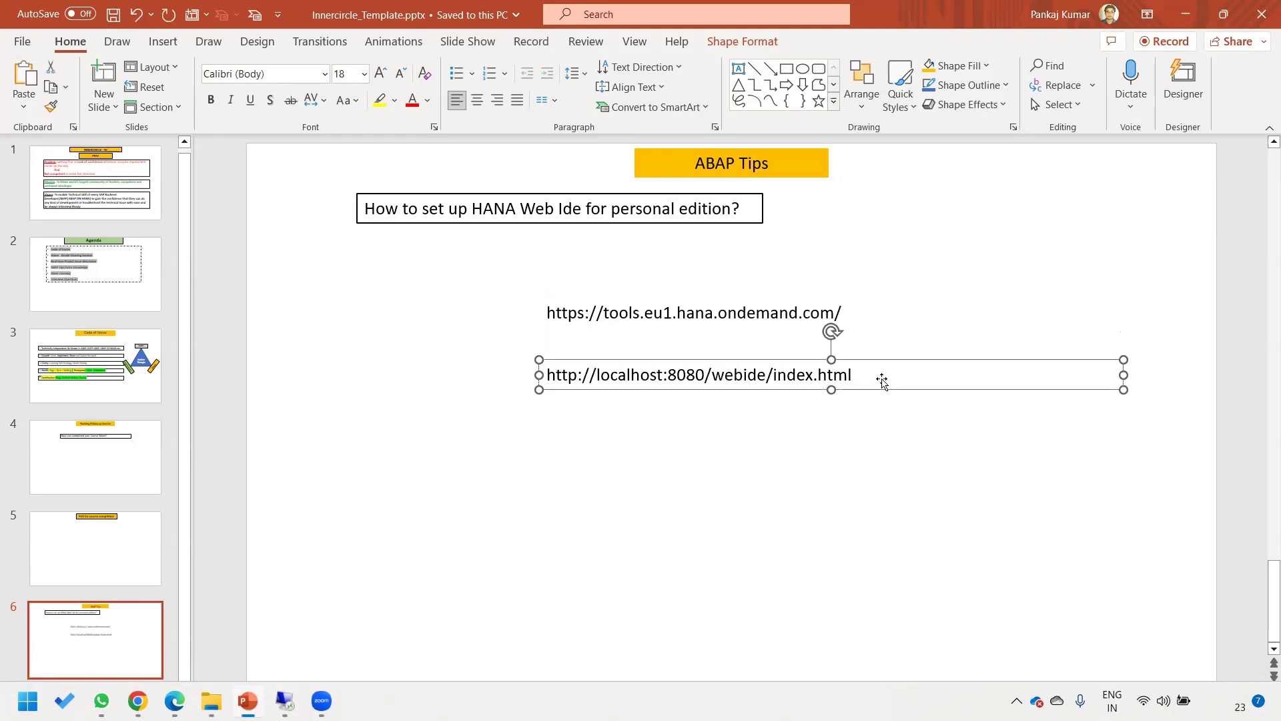
key(alt+Tab)
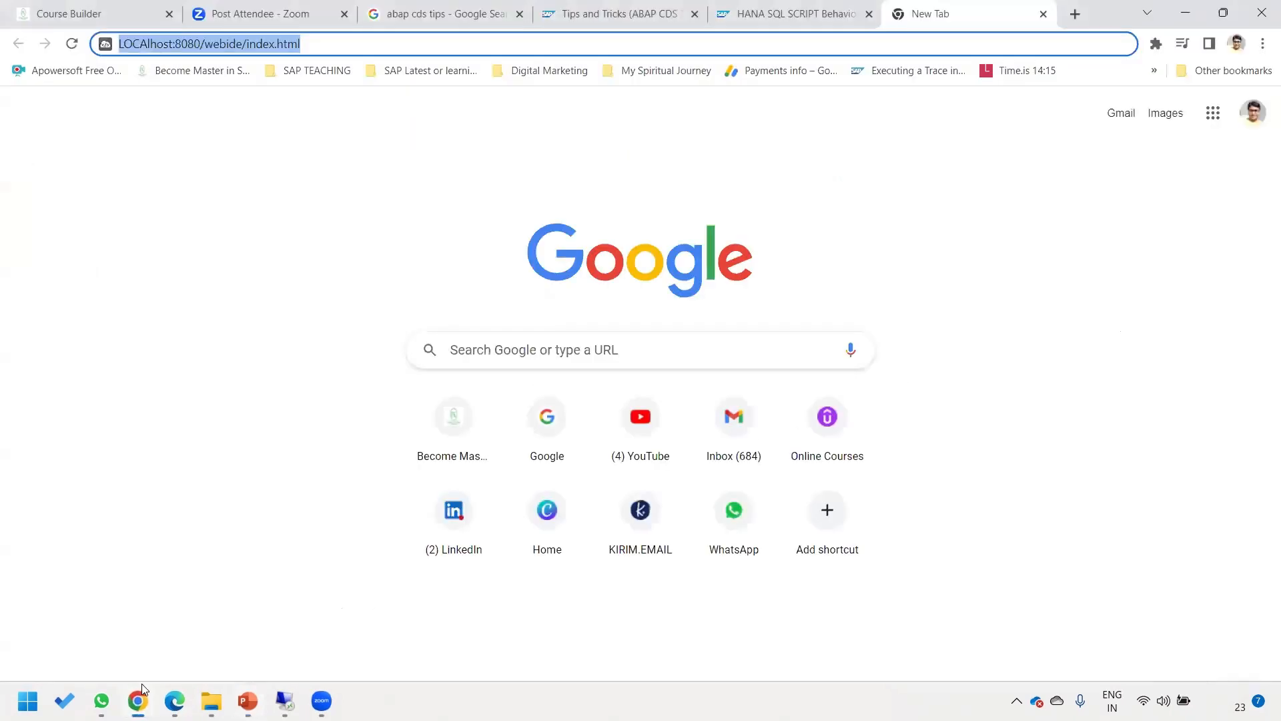
Load and reload localhost:8080/webide/index.html, hitting ERR_CONNECTION_REFUSED, then return to File Explorer.
key(Return)
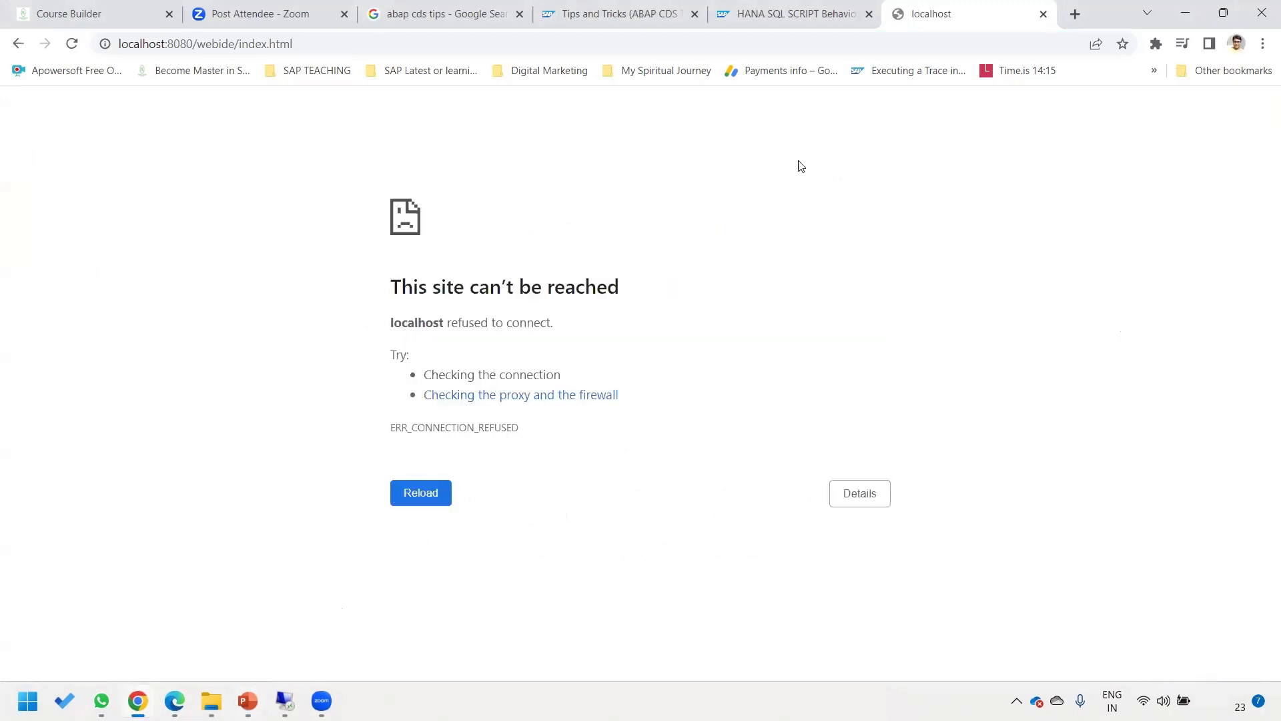
key(F5)
click(212, 700)
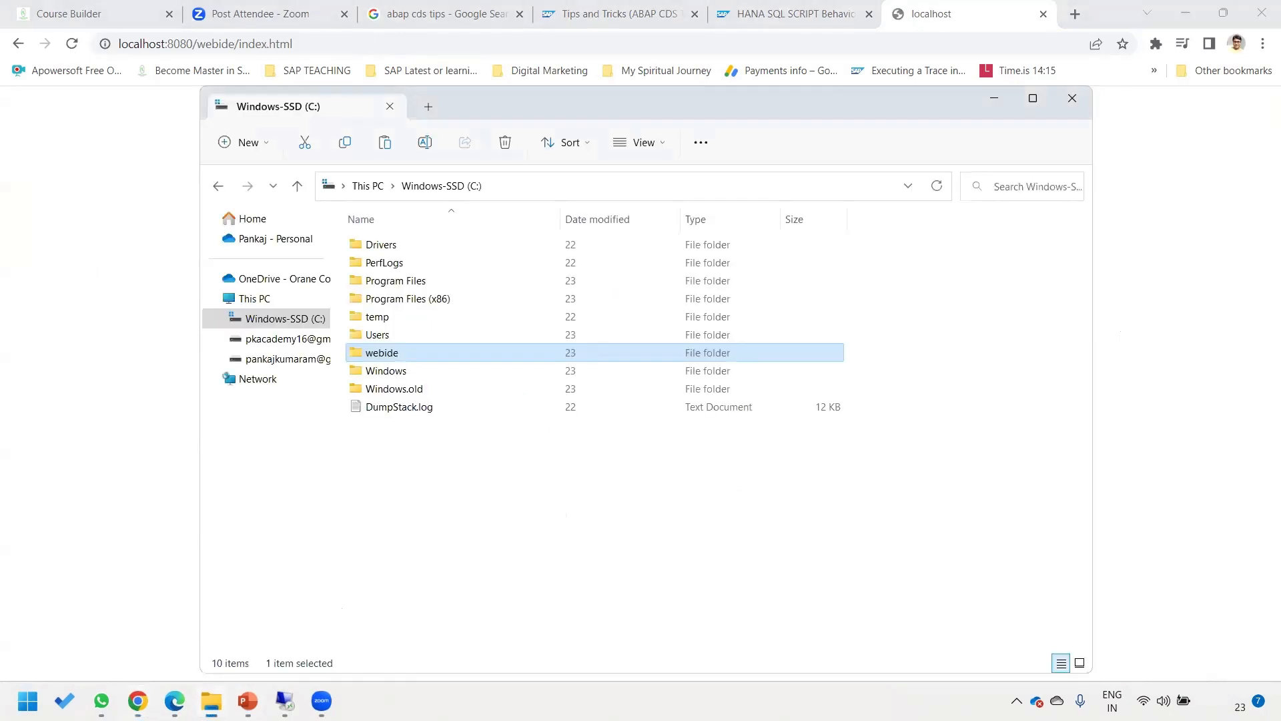
Launch orion.exe from C:\webide\eclipse until its console reaches the osgi> prompt, then return to Chrome.
double_click(393, 354)
double_click(389, 245)
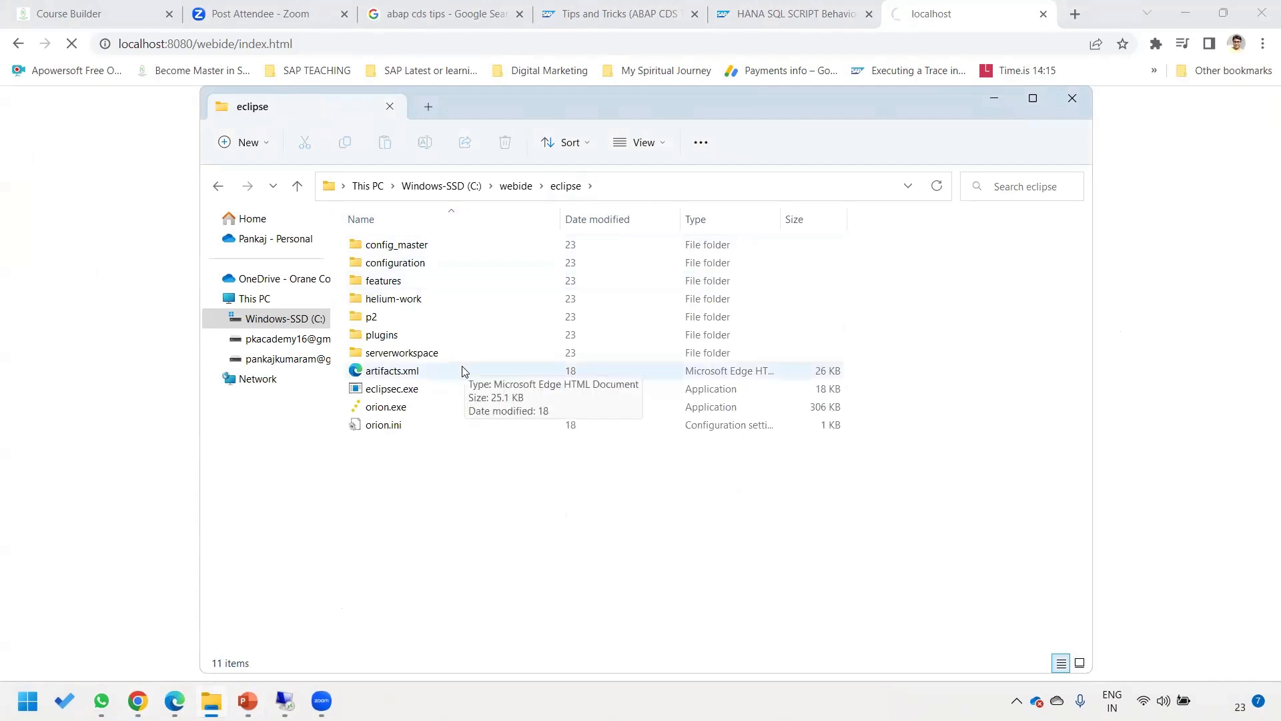
click(375, 409)
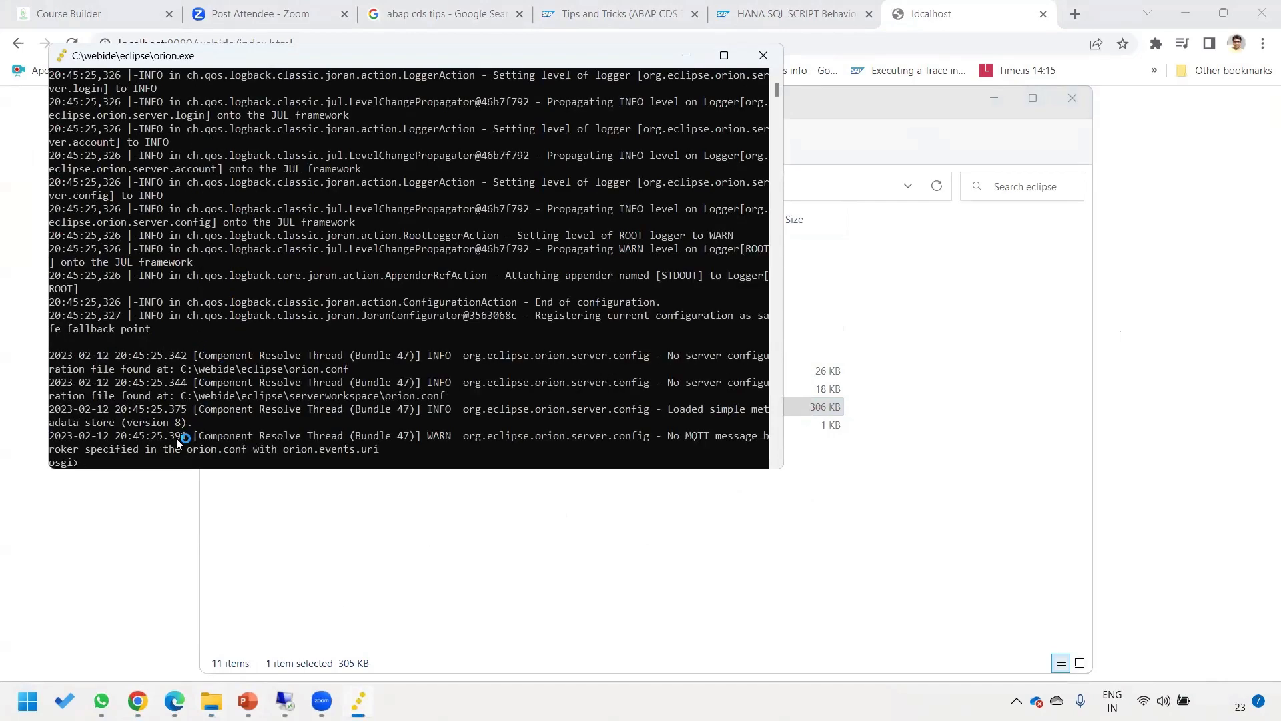
click(401, 532)
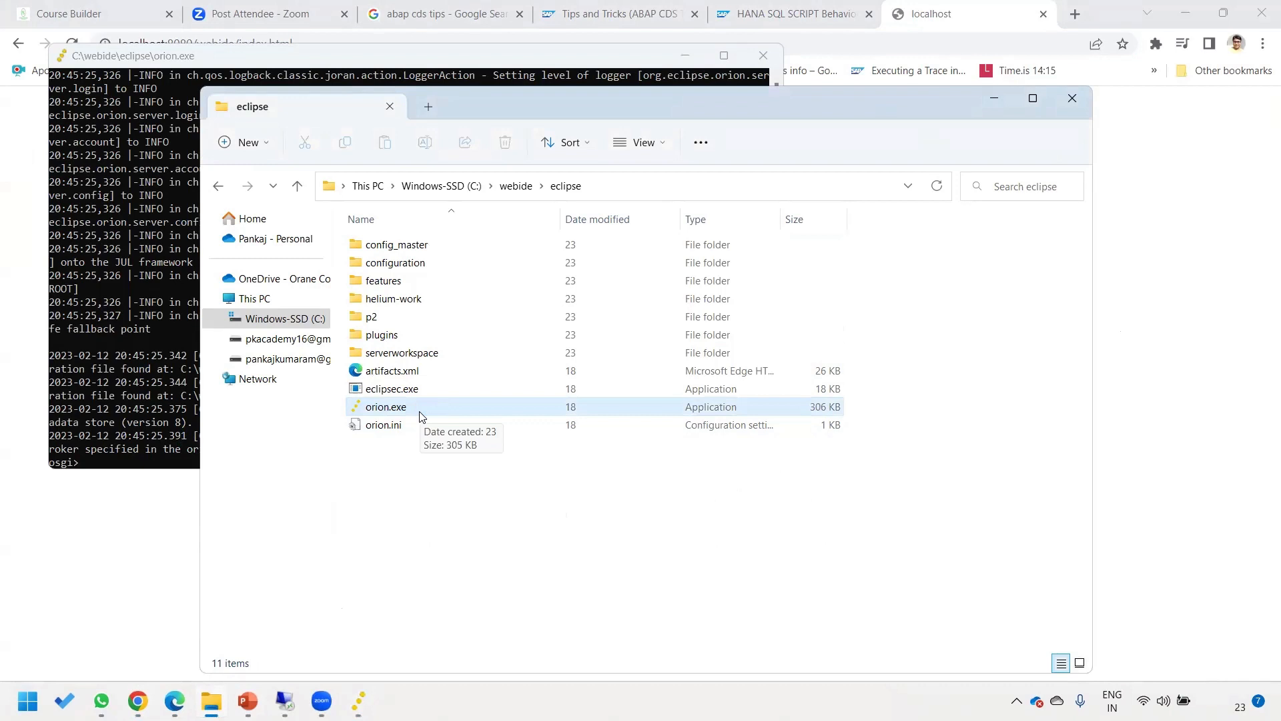
click(119, 545)
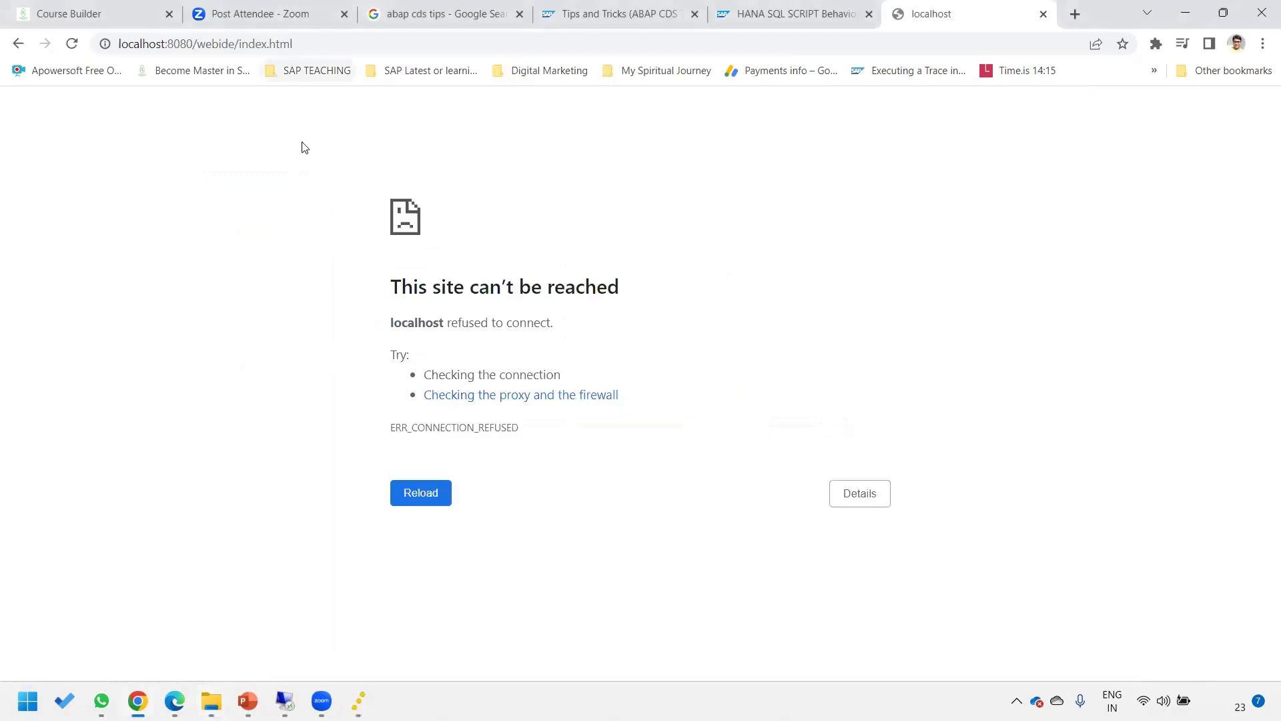
Reload localhost:8080 to reach the Orion login page, then open and cancel the account-creation form.
click(328, 44)
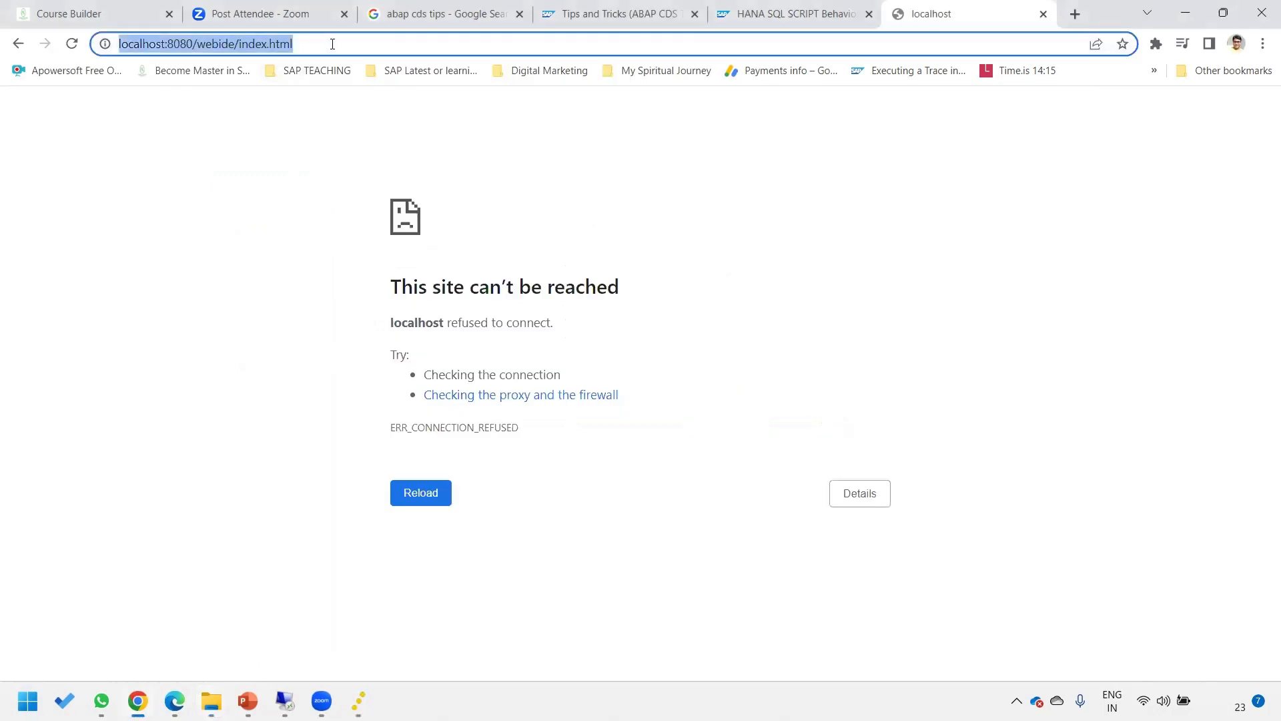
key(Return)
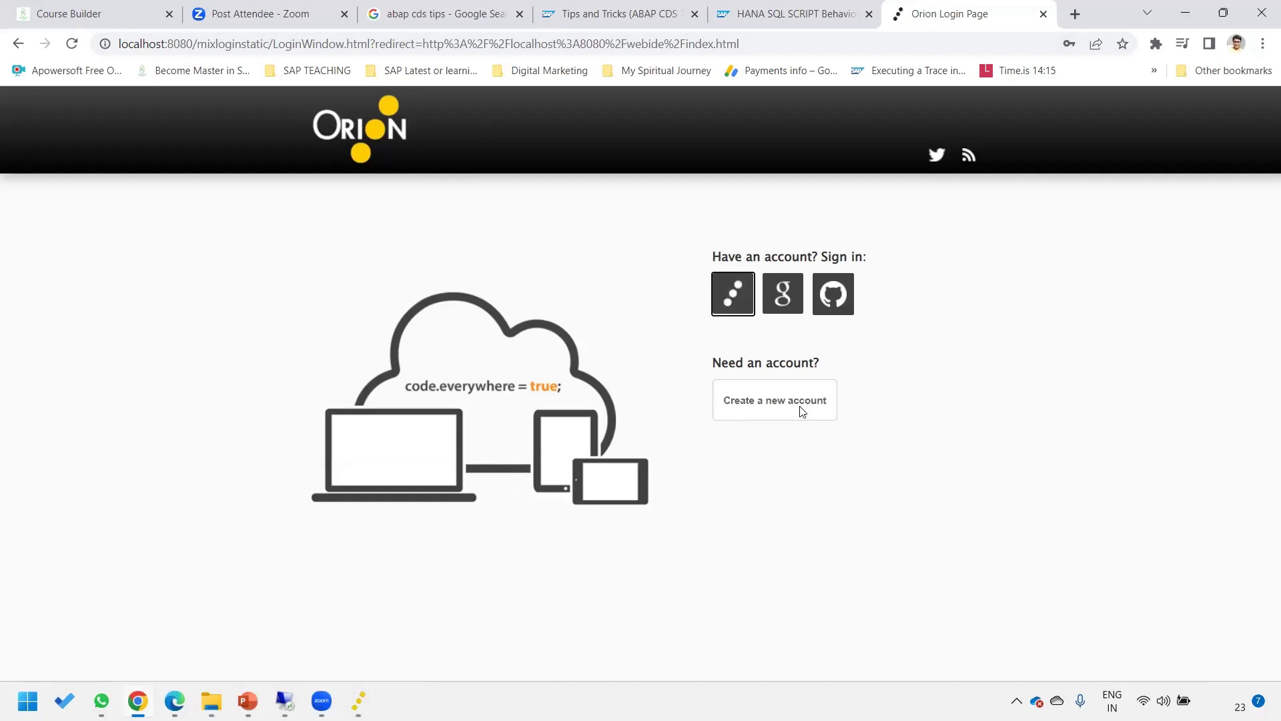
click(776, 404)
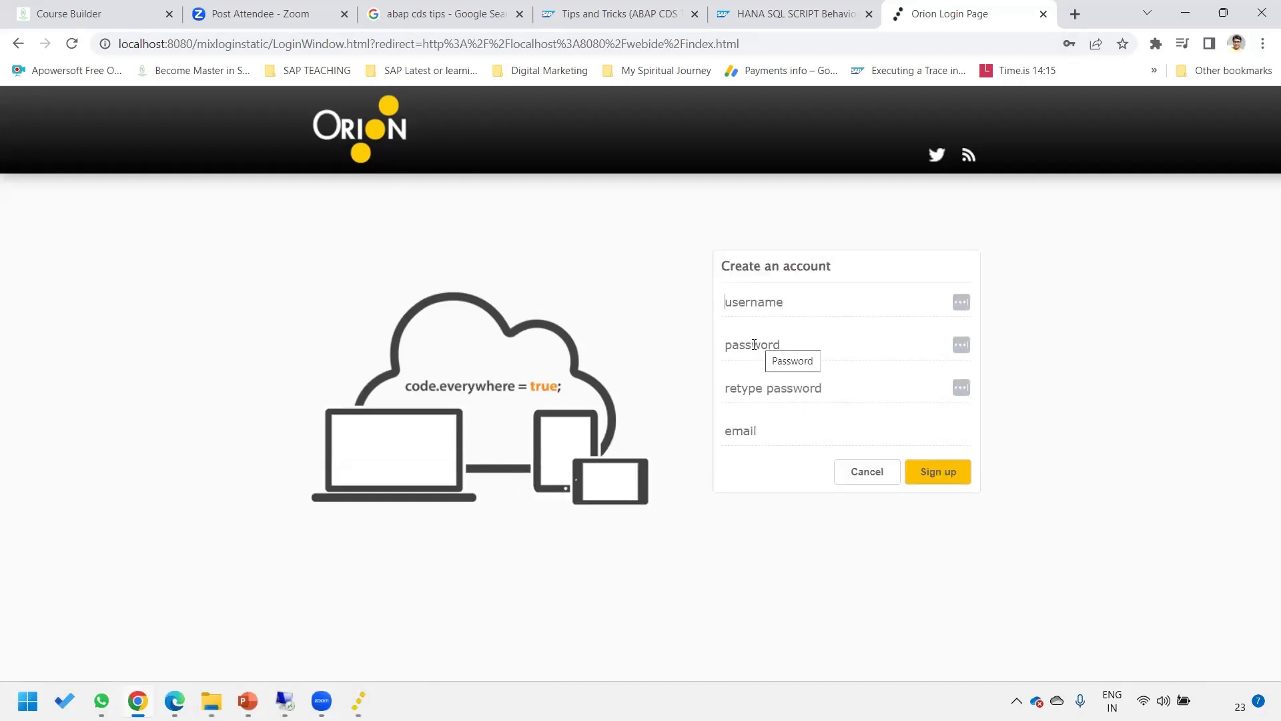
click(754, 344)
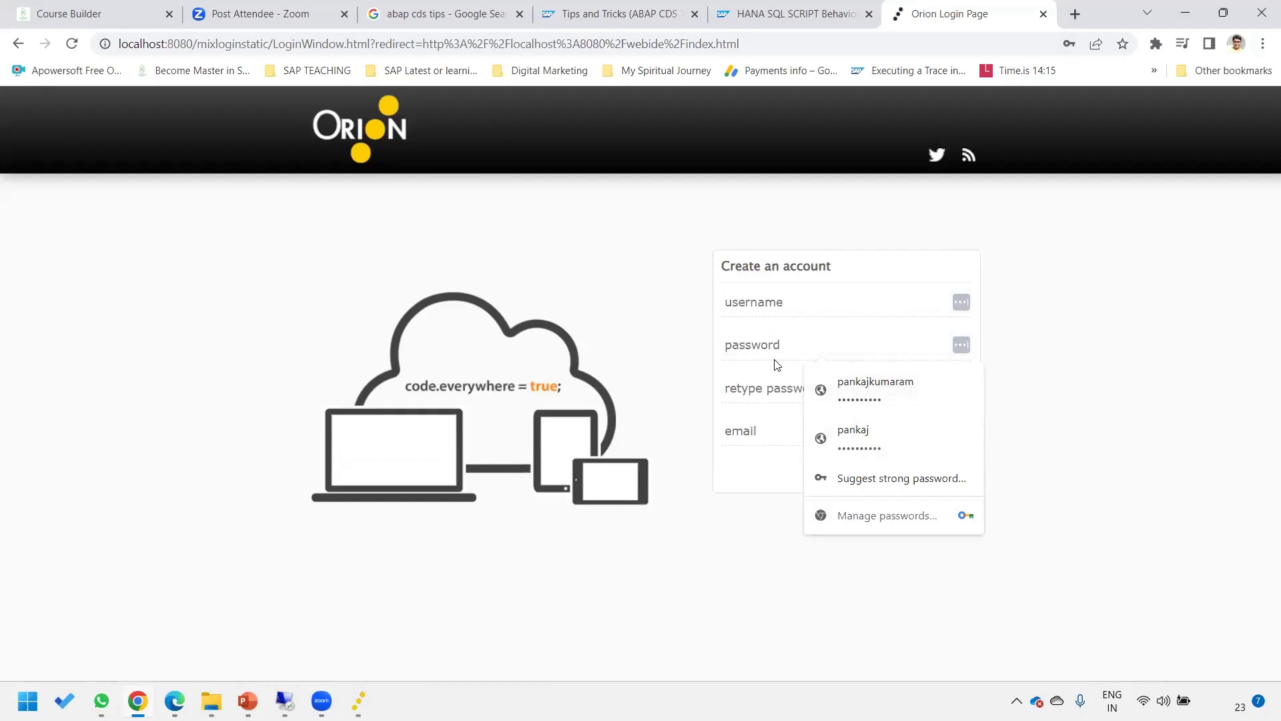
click(748, 393)
click(750, 432)
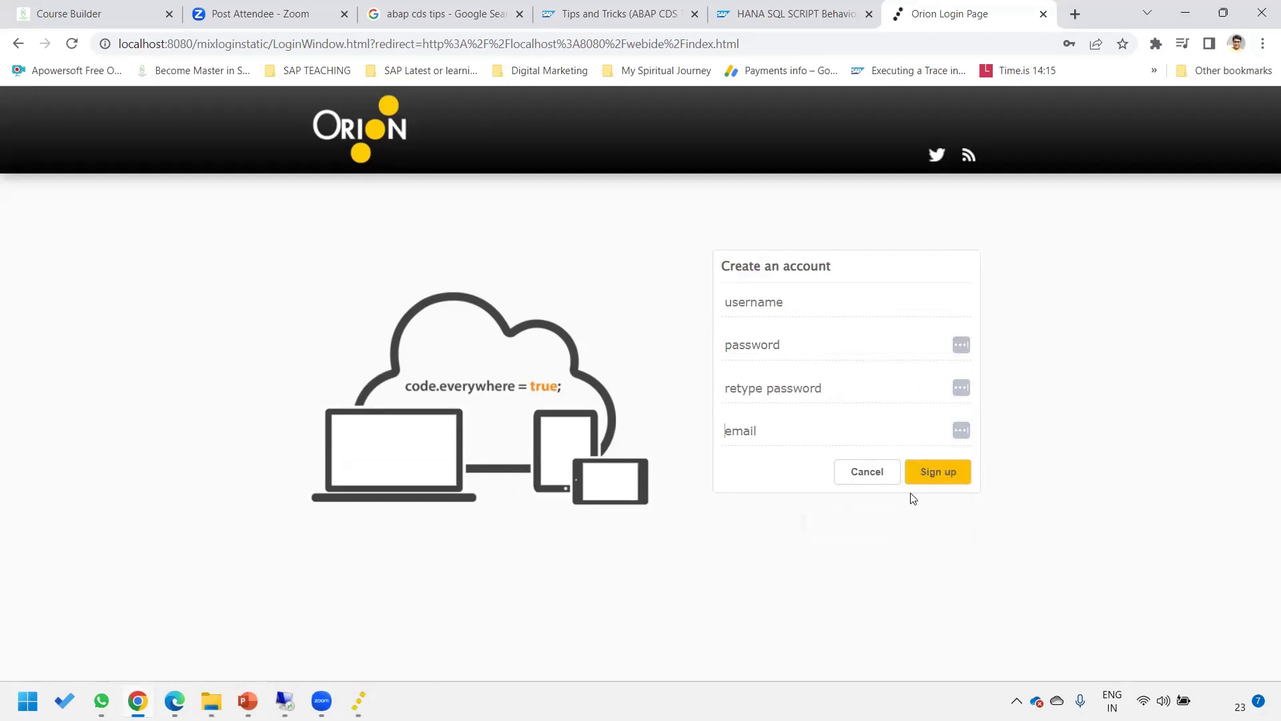
click(865, 473)
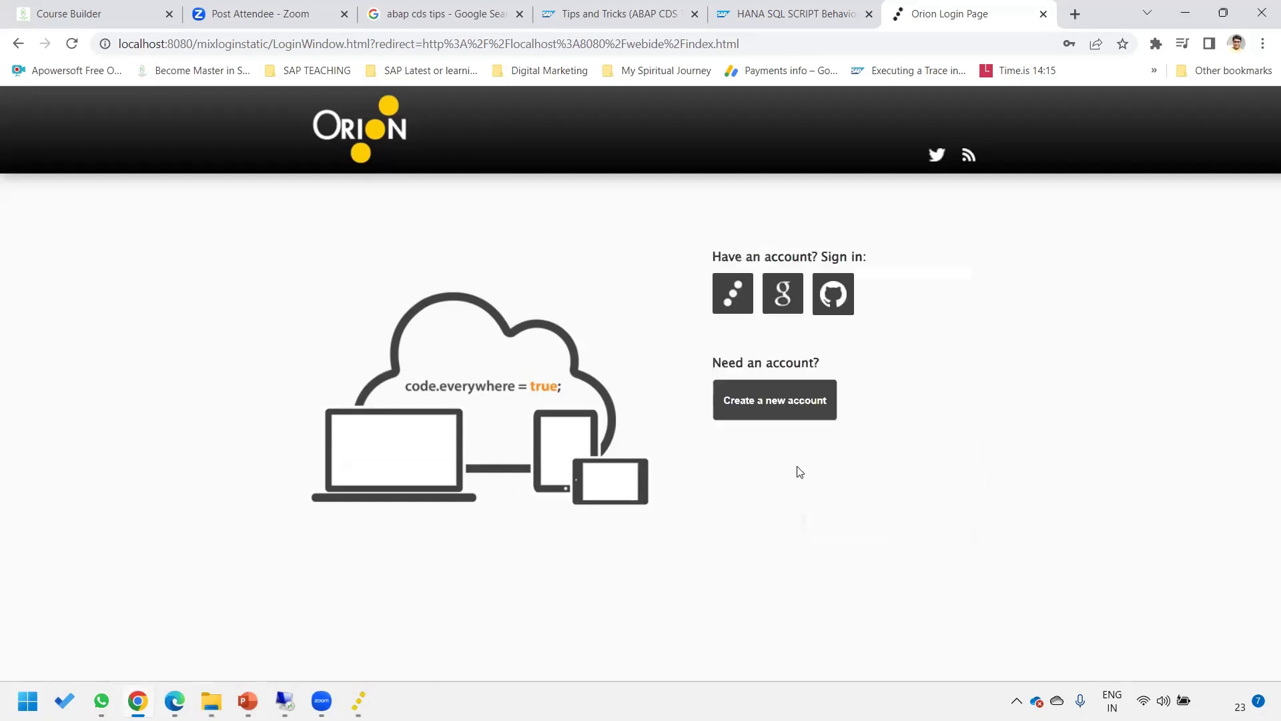
Sign in to Orion with the autofilled local account to reach the empty Web IDE Workspace.
click(736, 303)
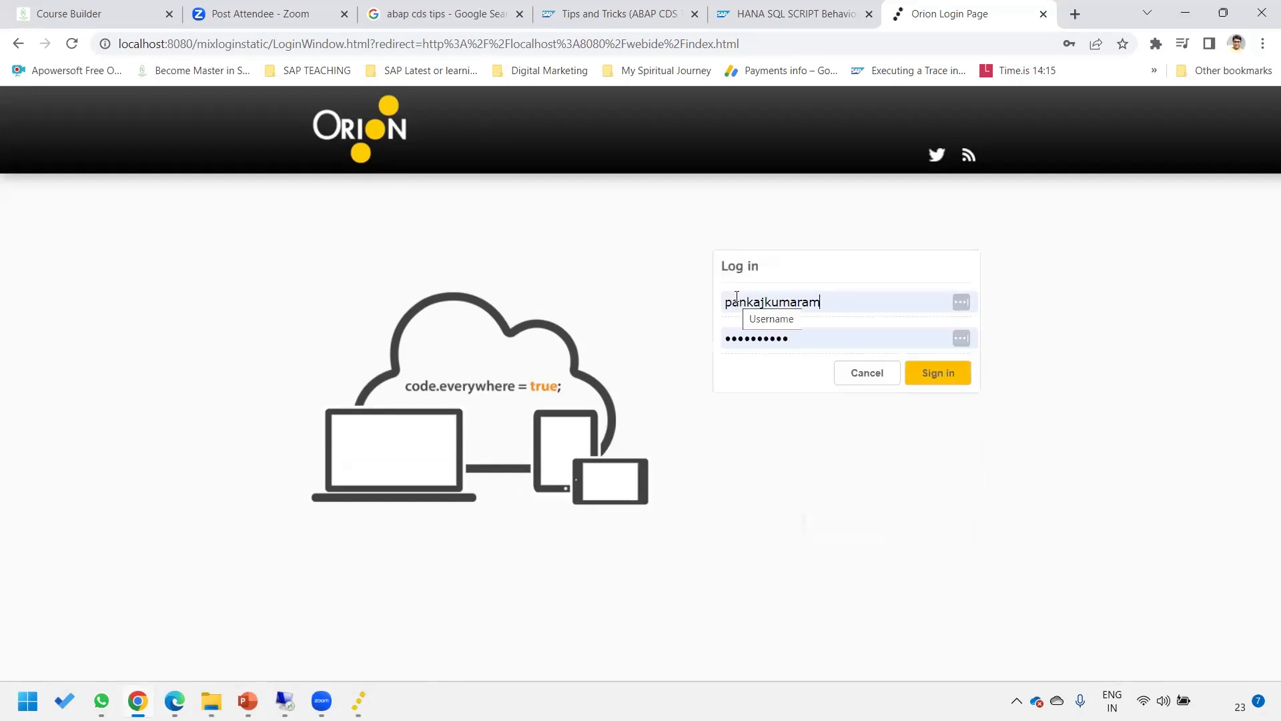
click(949, 383)
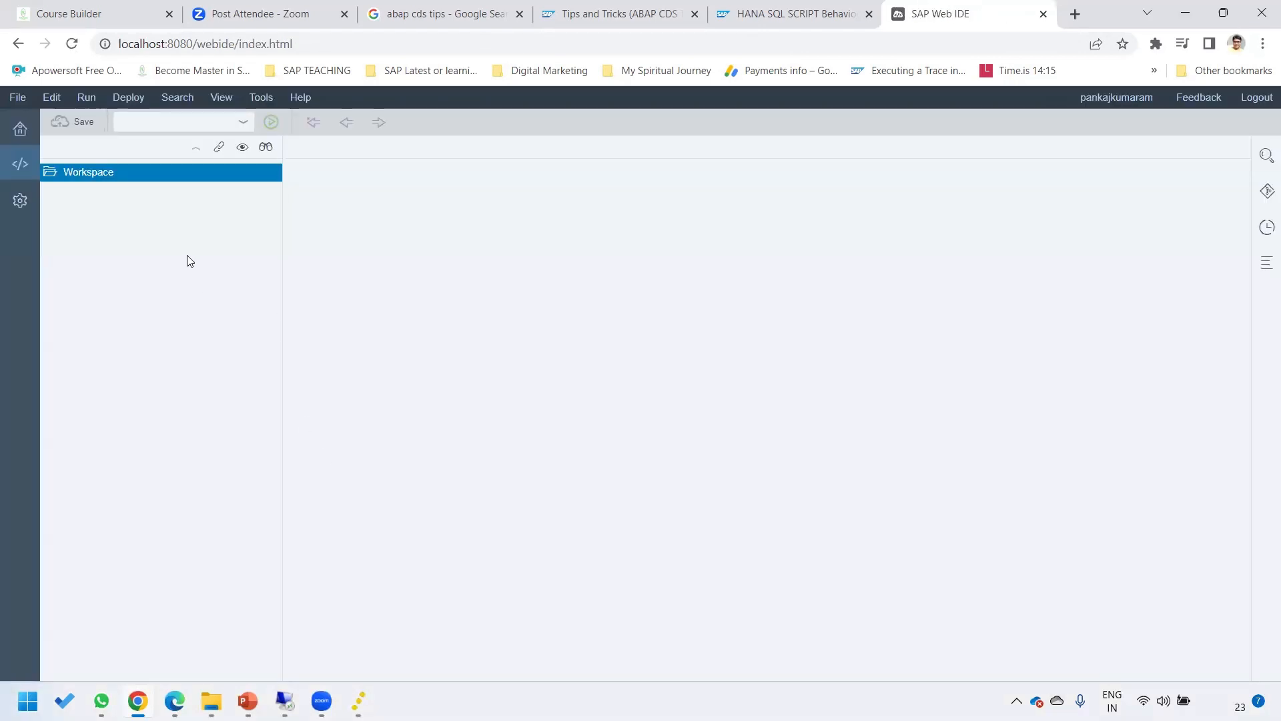
Create a Workspace project from the List Report Application template and advance to Basic Information.
right_click(88, 172)
mouse_move(133, 186)
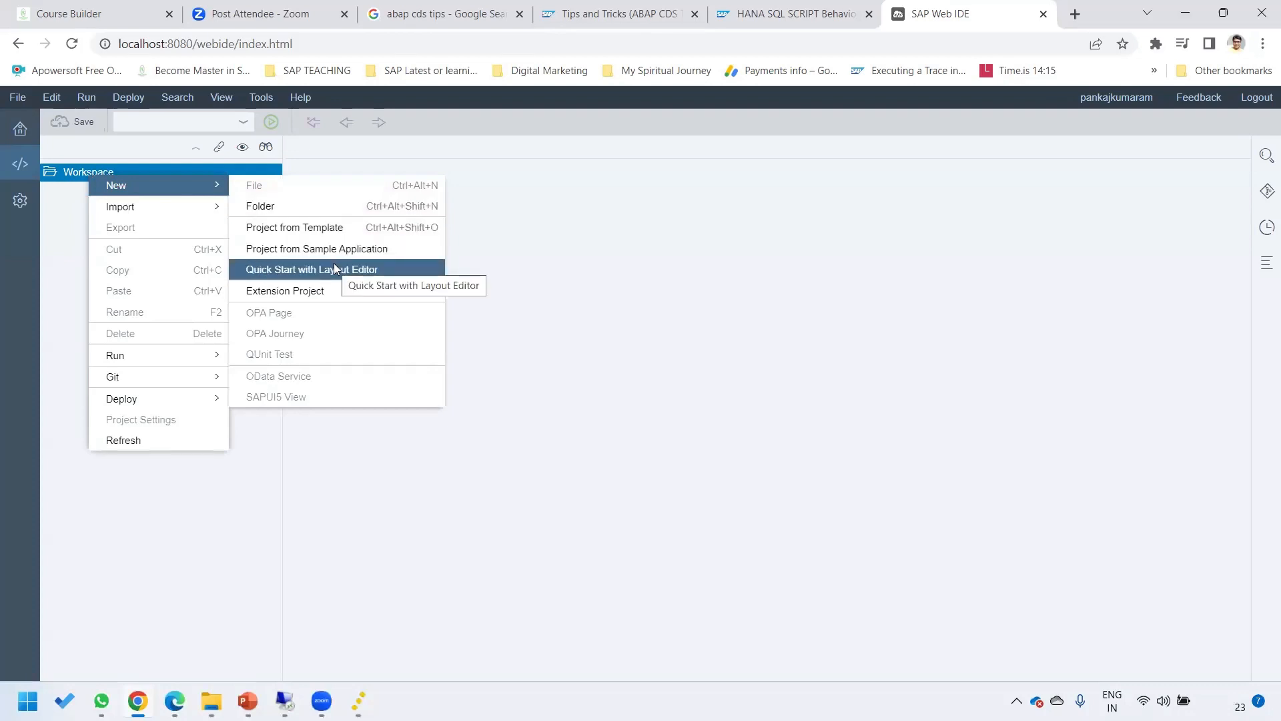
click(270, 230)
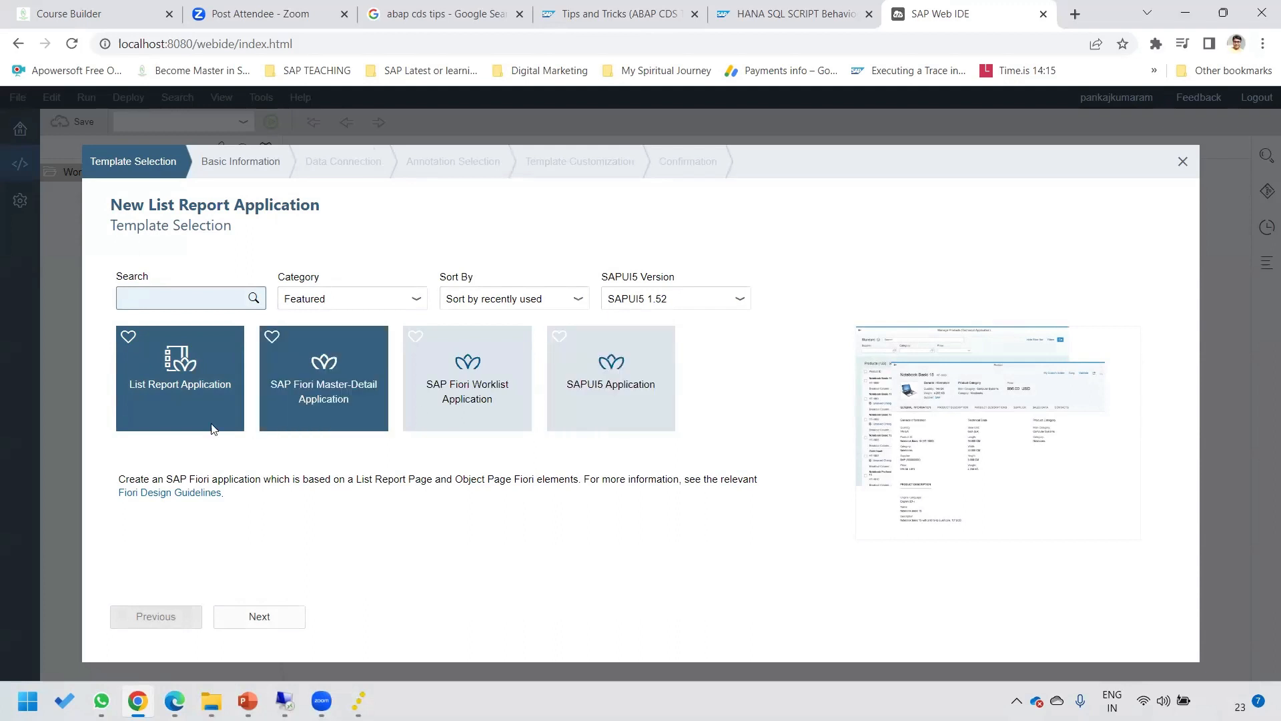
click(172, 391)
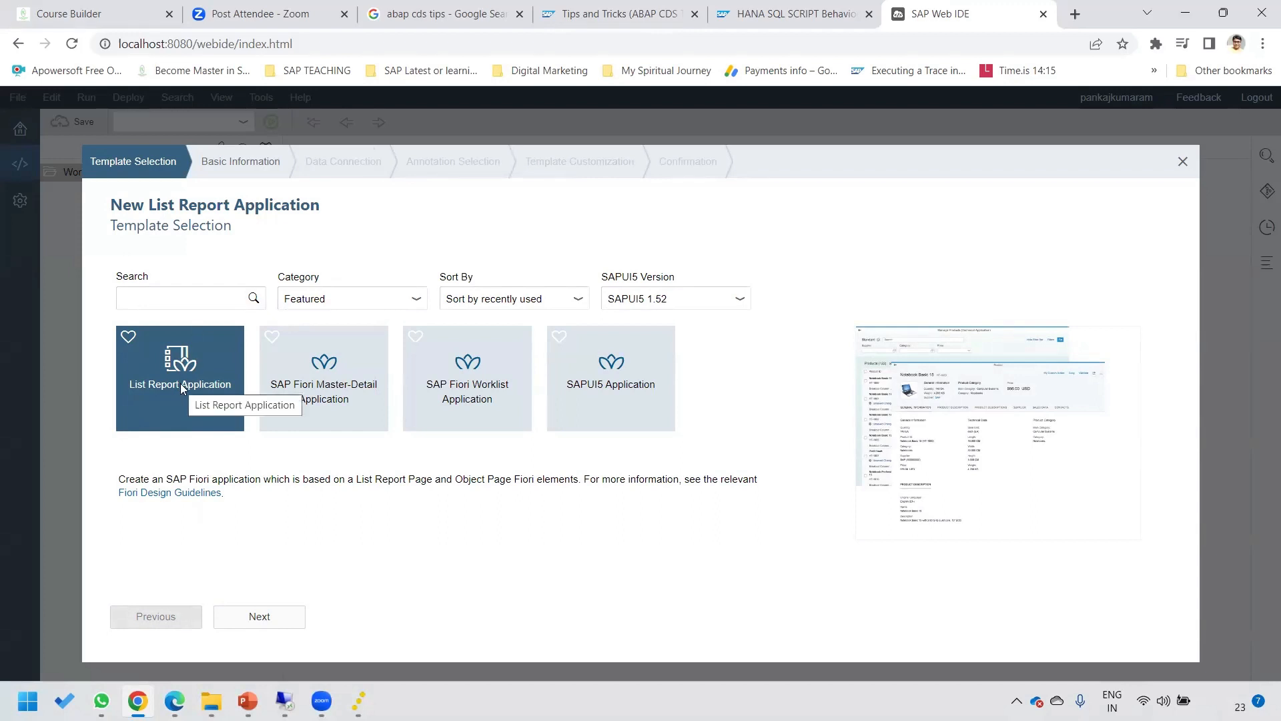
click(260, 616)
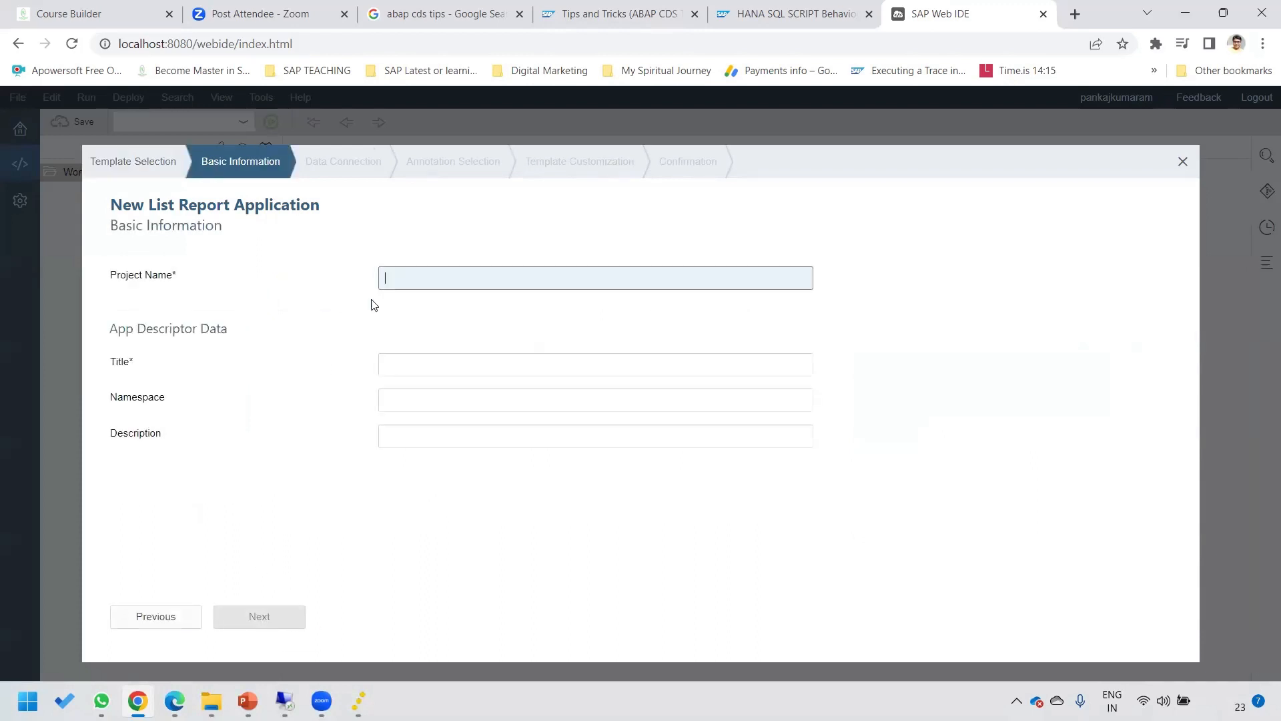
Enter DEMO_PROEJCT as both project name and title, then continue to Data Connection.
click(415, 276)
text(SAKSDJLSAD)
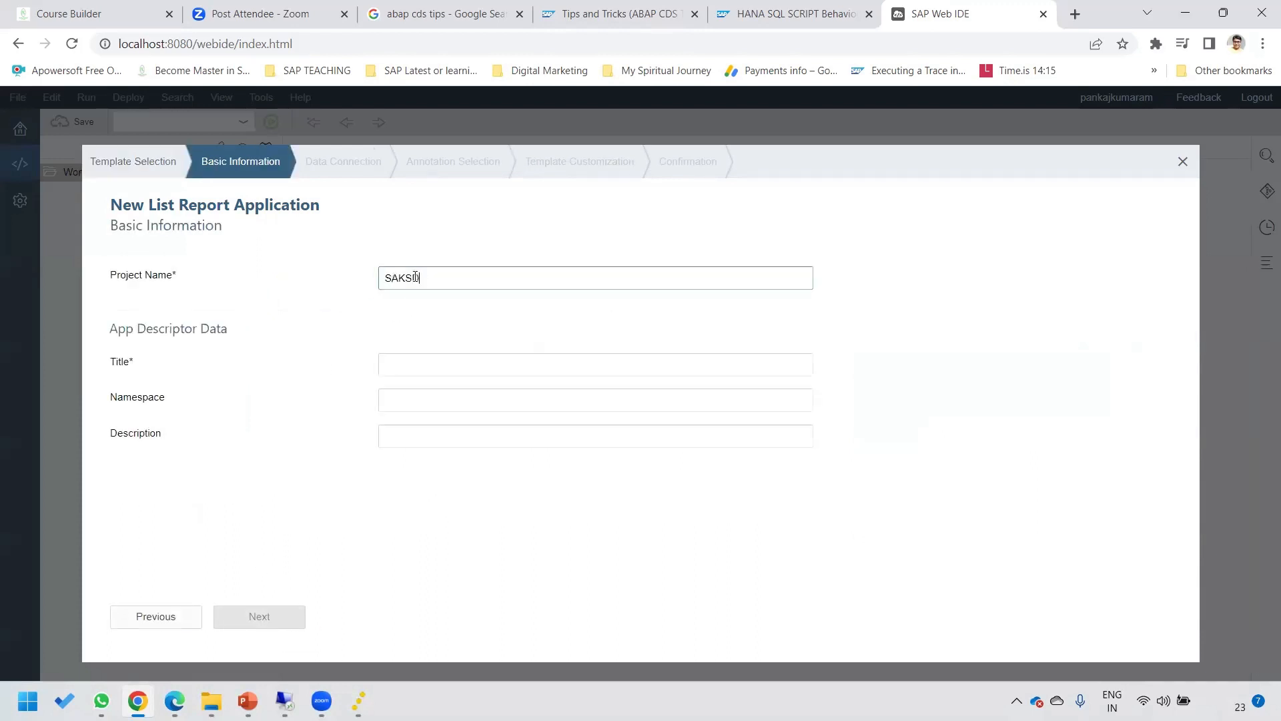
key(ctrl+a)
text(DEMO_PROCE)
key(BackSpace)
key(BackSpace)
text(EJCT)
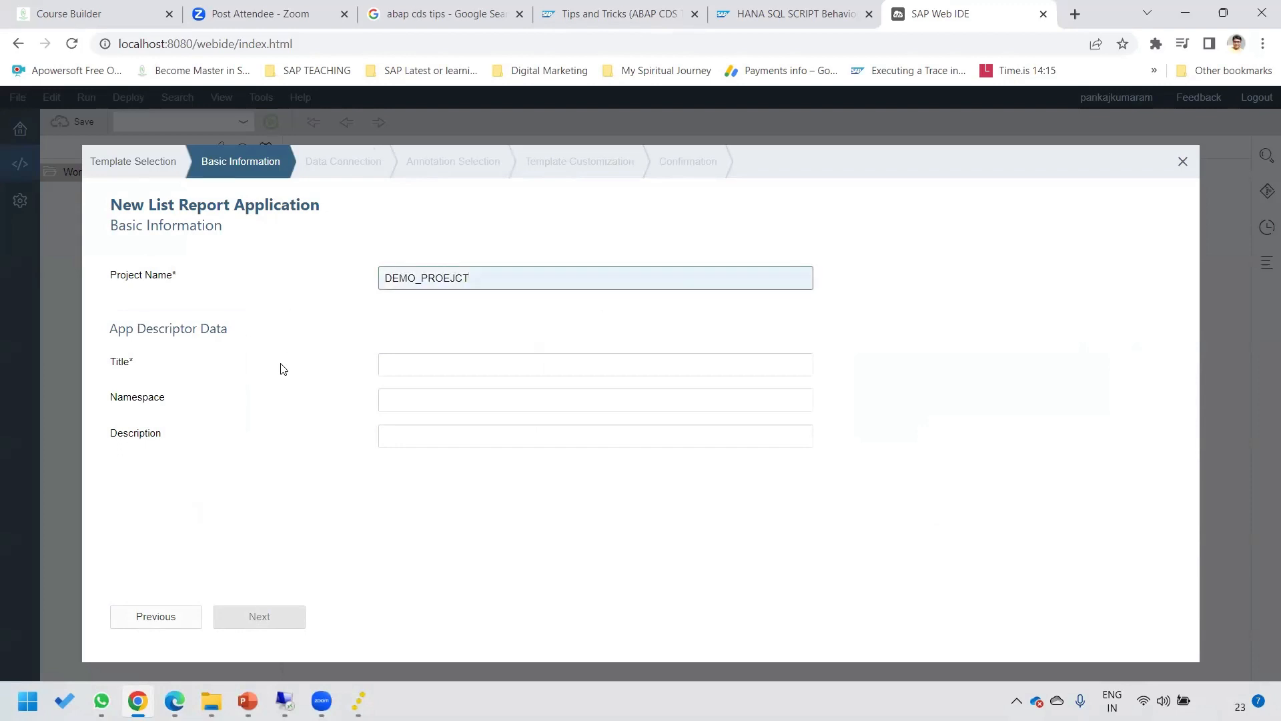
key(ctrl+a)
key(ctrl+c)
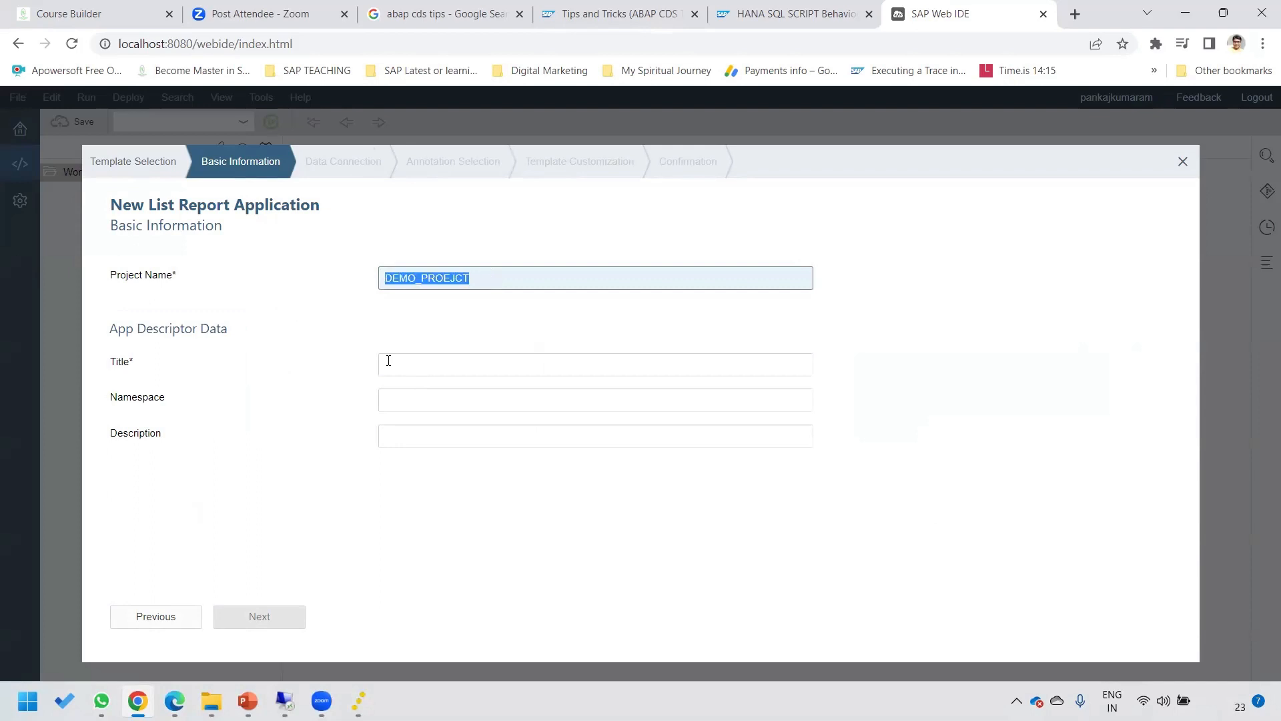
click(387, 360)
key(ctrl+v)
click(291, 618)
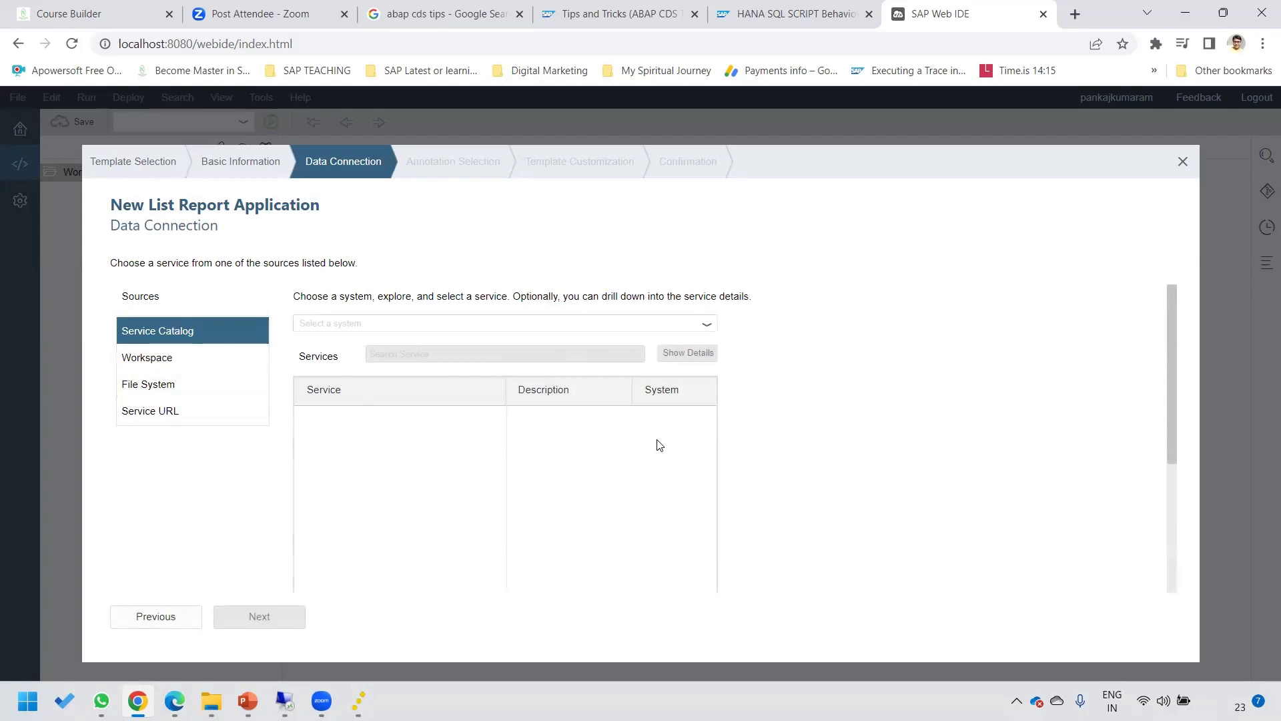
Pick S4D as the Service Catalog system, which shows the catalog-unavailable error.
click(710, 326)
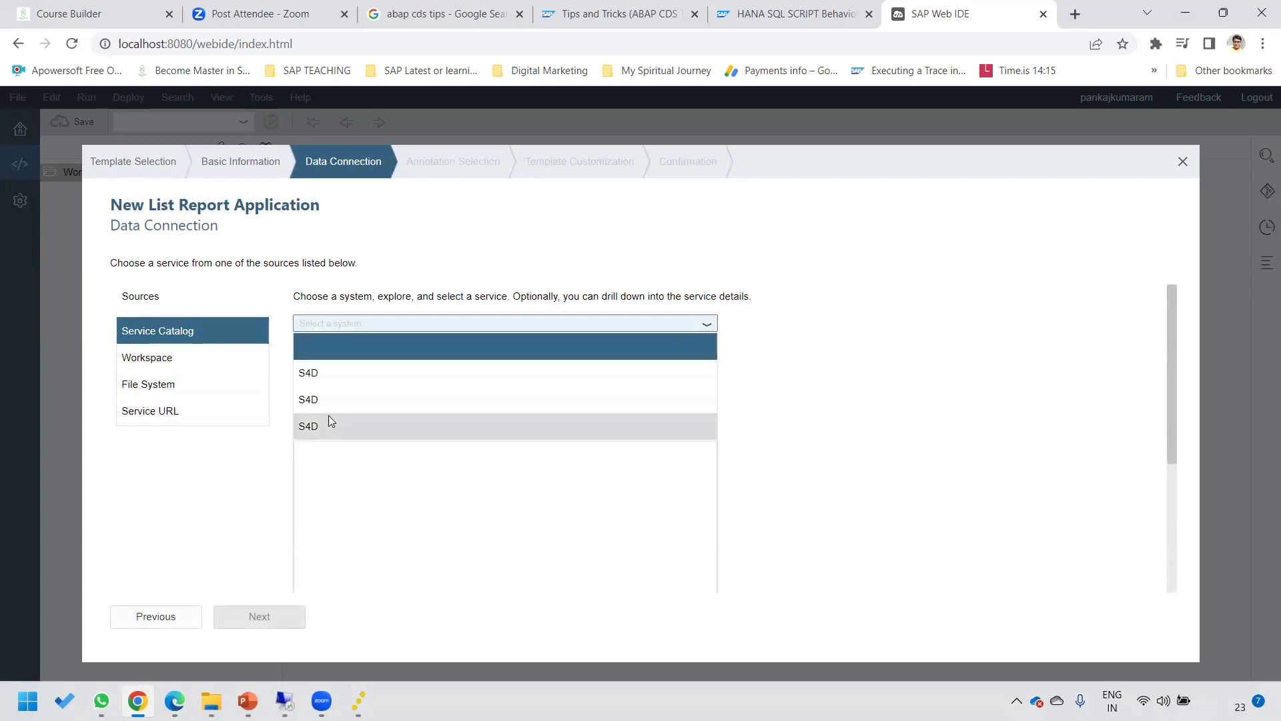
click(329, 371)
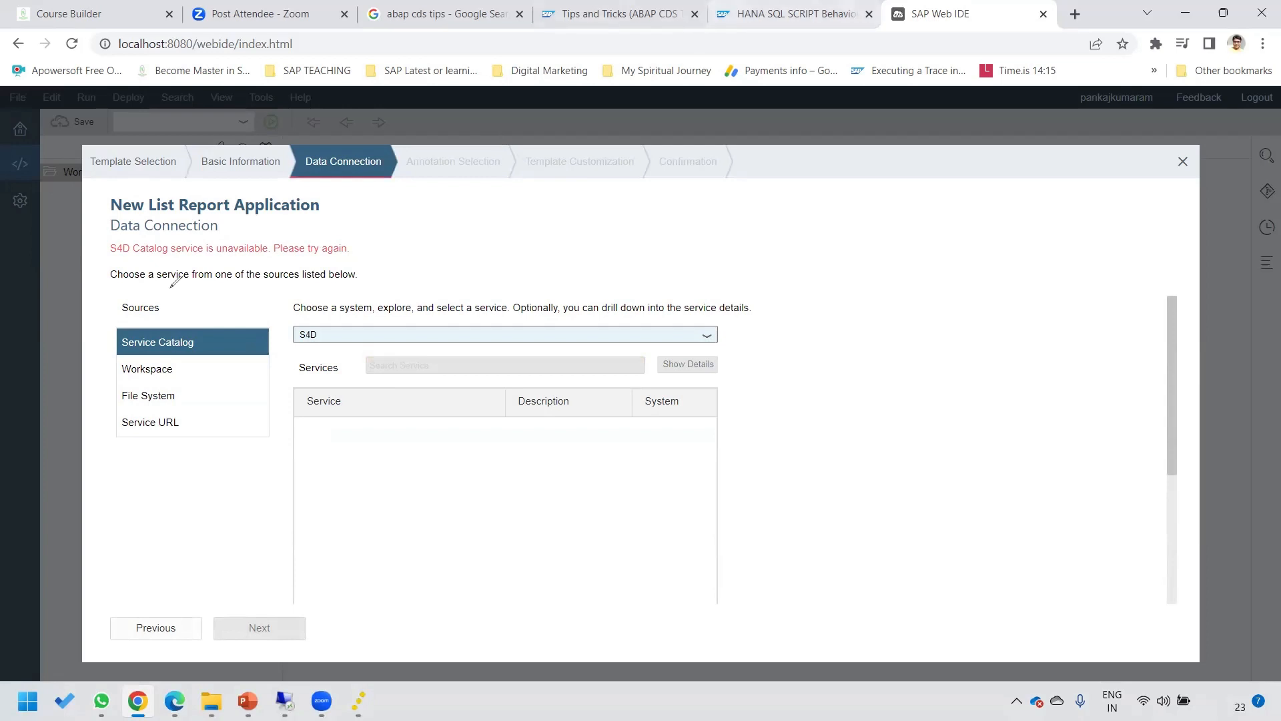
mouse_move(105, 241)
mouse_down()
mouse_move(199, 261)
mouse_move(354, 257)
mouse_move(345, 230)
mouse_move(105, 238)
mouse_up()
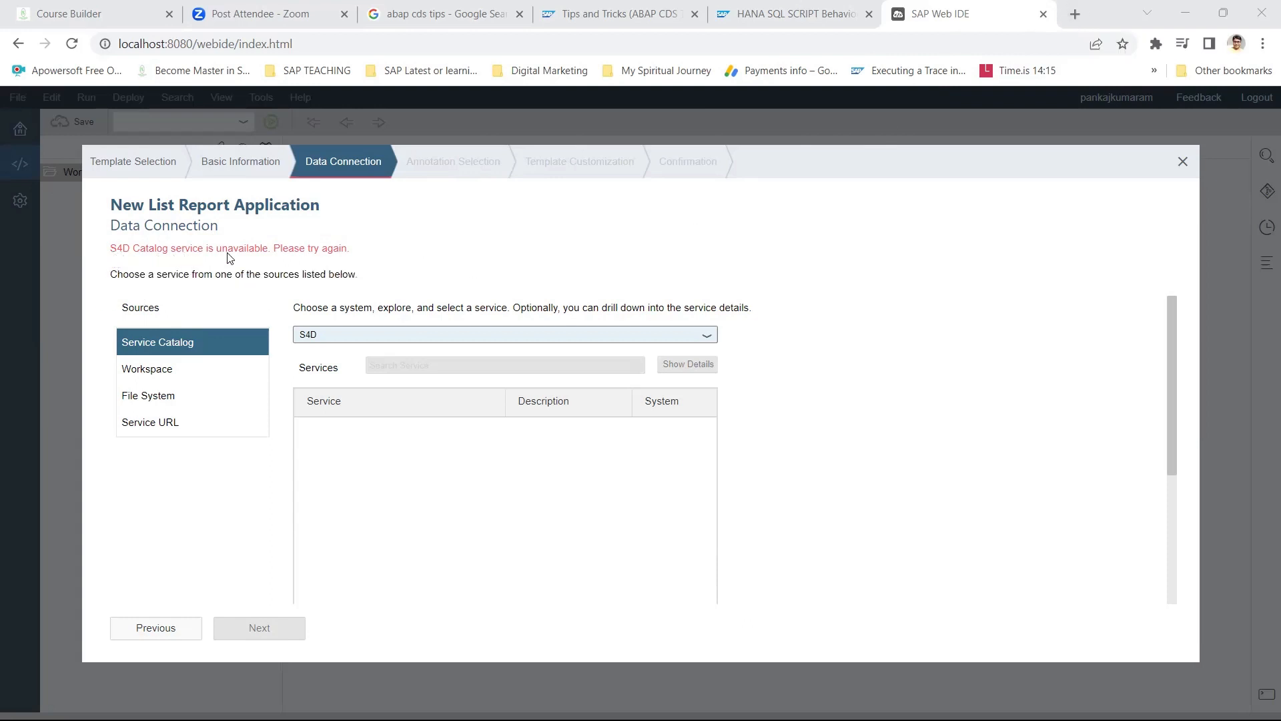
Google 'CATALOGUE SERVICE IS UNAVAIALBLE' in a new Chrome tab.
click(1074, 14)
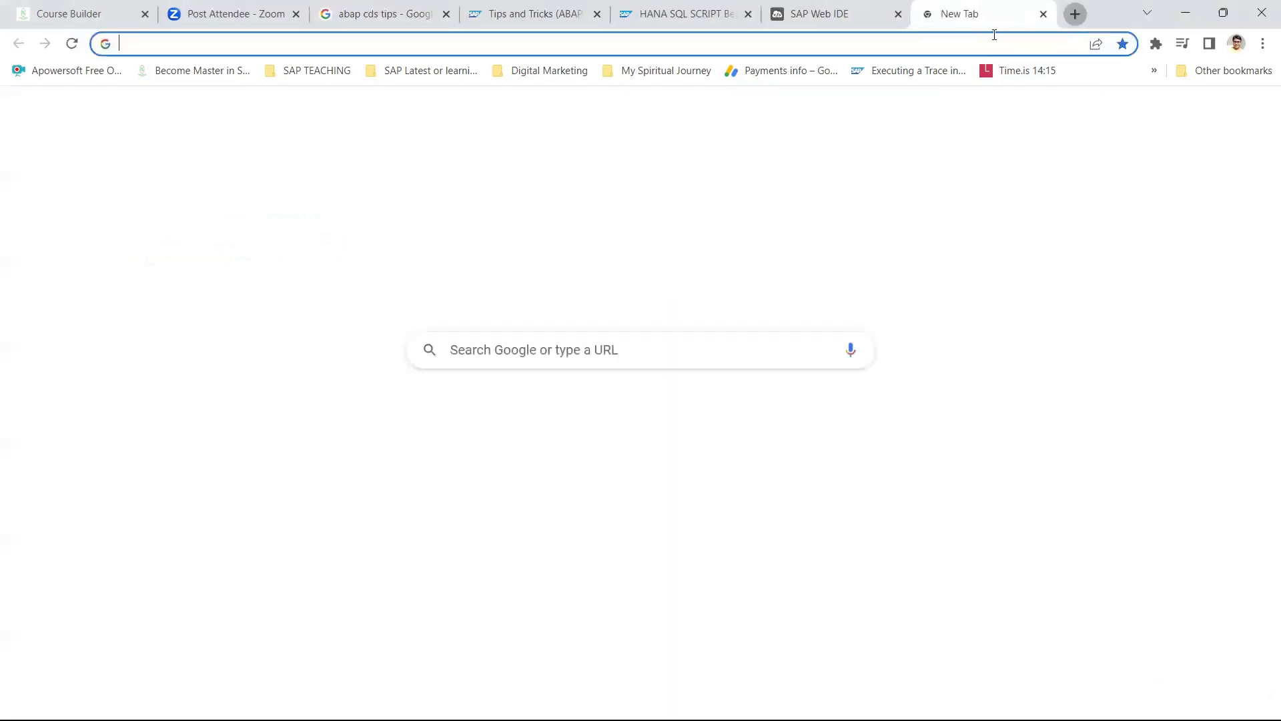
text(CATAL)
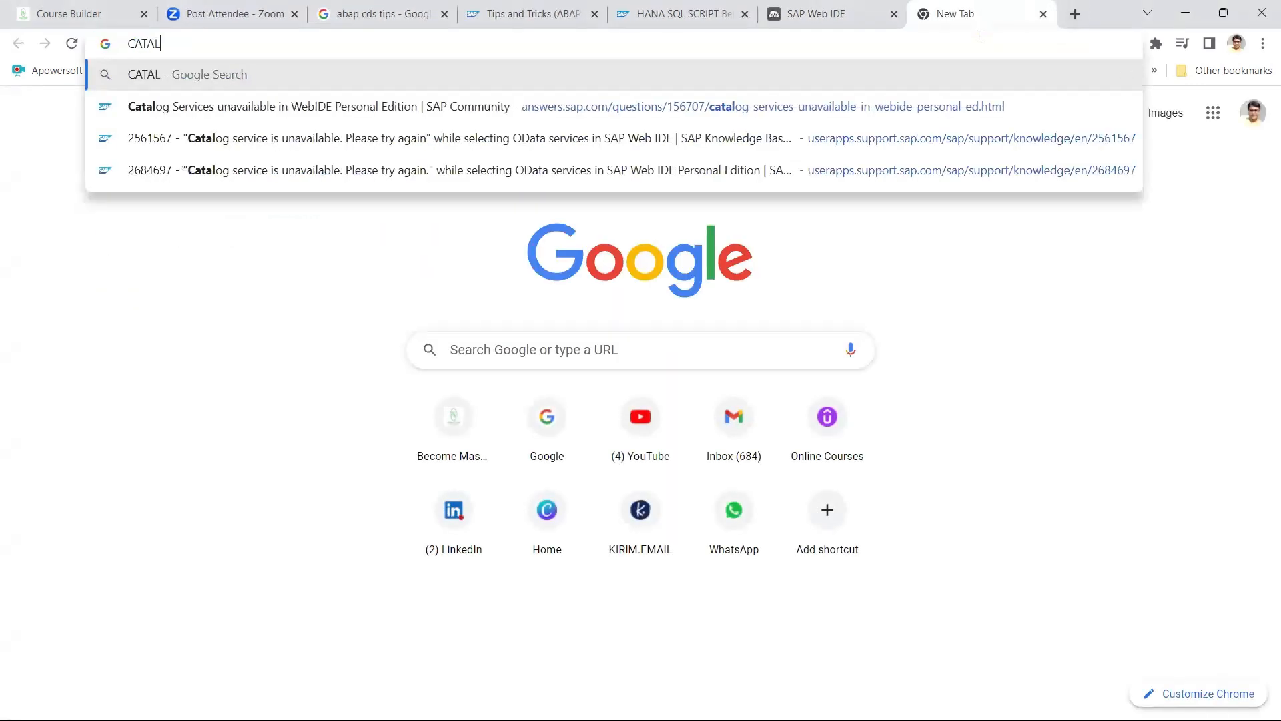
text(OGUE SERVIVE)
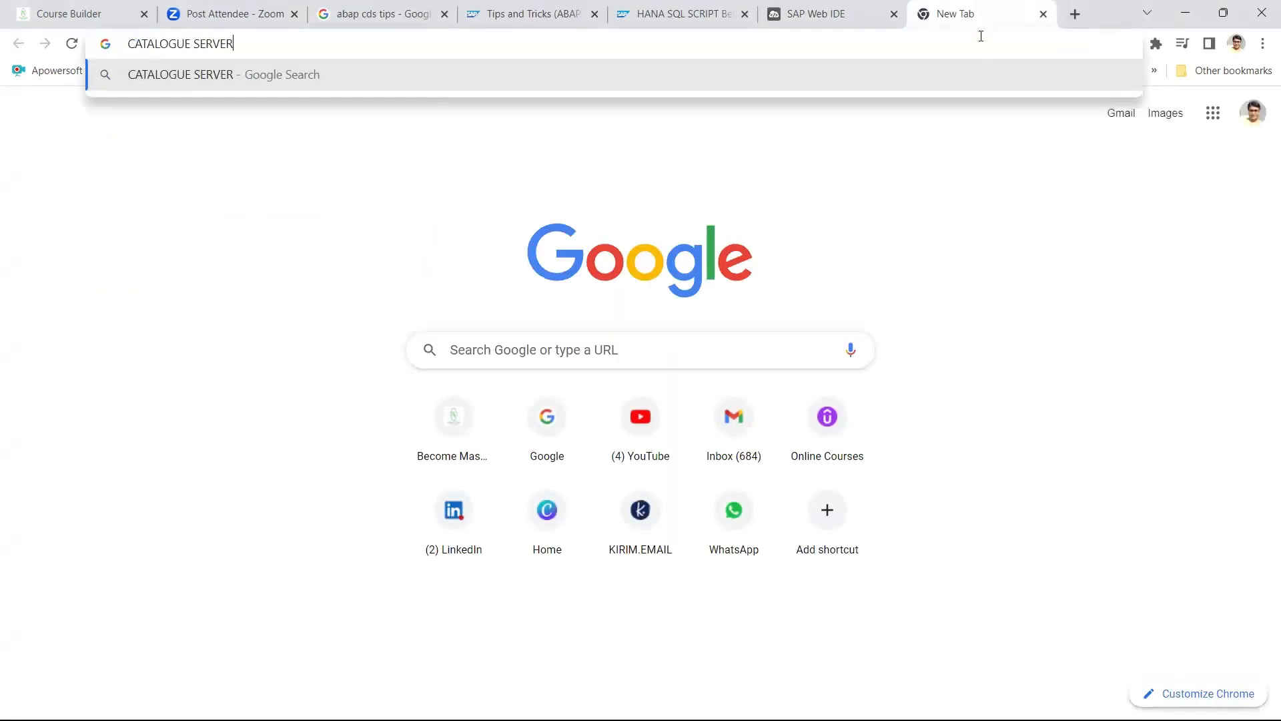
key(BackSpace)
key(BackSpace)
key(BackSpace)
text(ICE IS UNAVAKI)
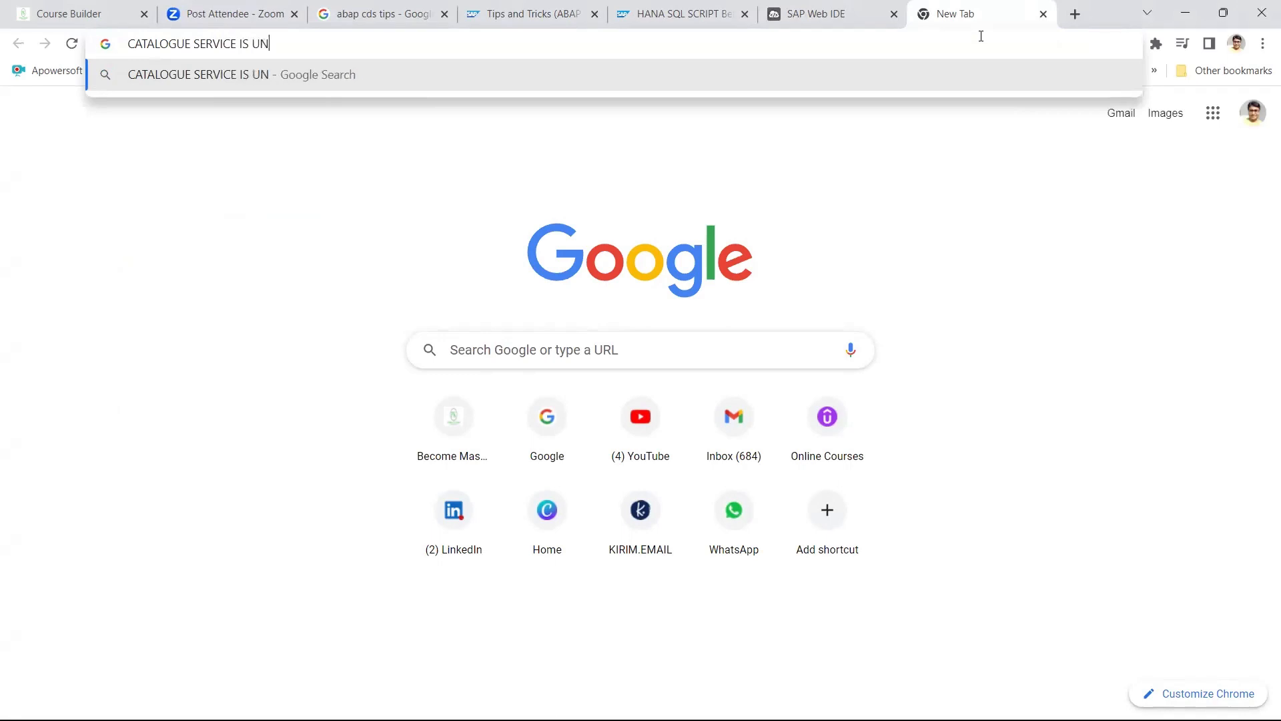
key(BackSpace)
key(BackSpace)
text(IAL)
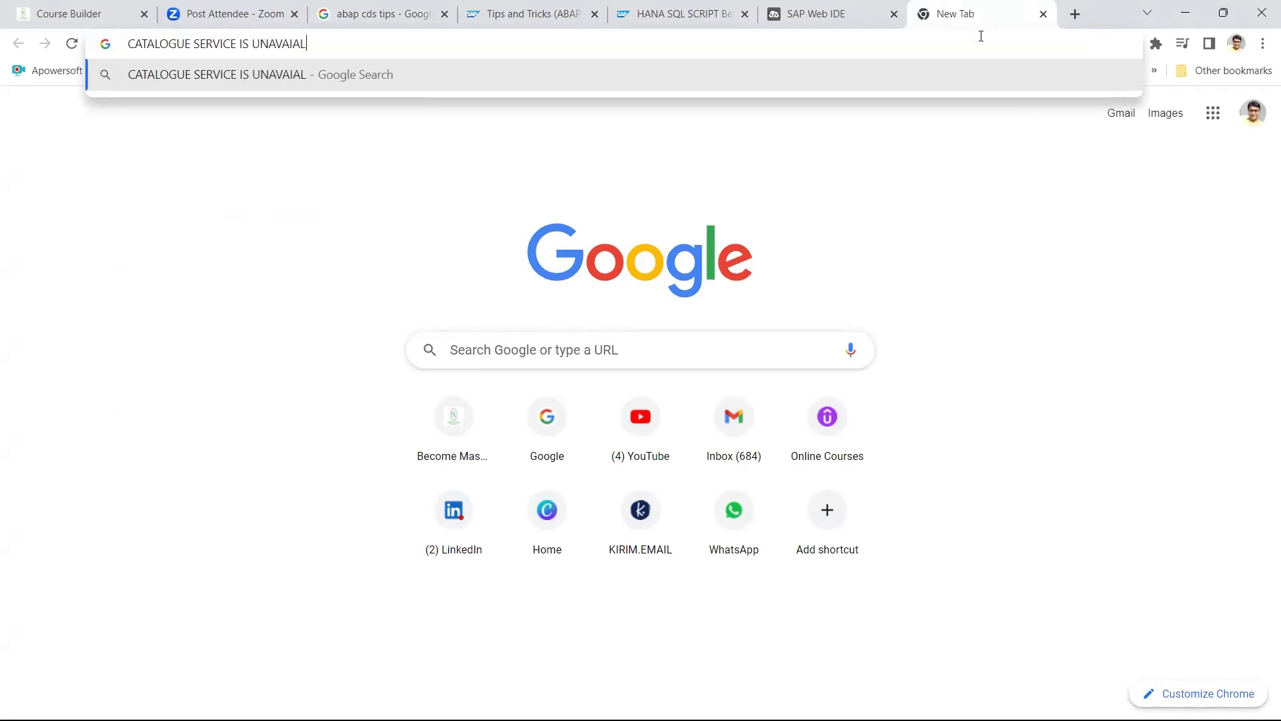
text(BLE)
key(Return)
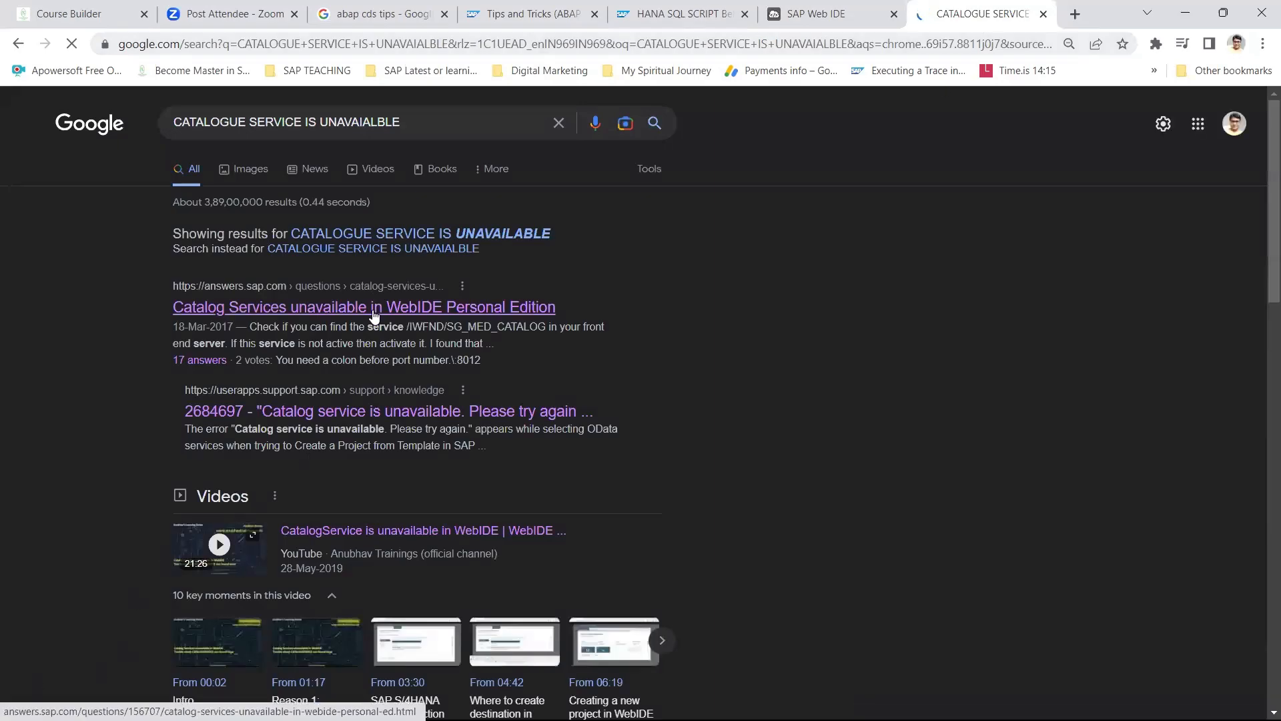
Read the SAP Community answers on catalog services unavailable in Web IDE Personal Edition, then show the desktop.
click(374, 314)
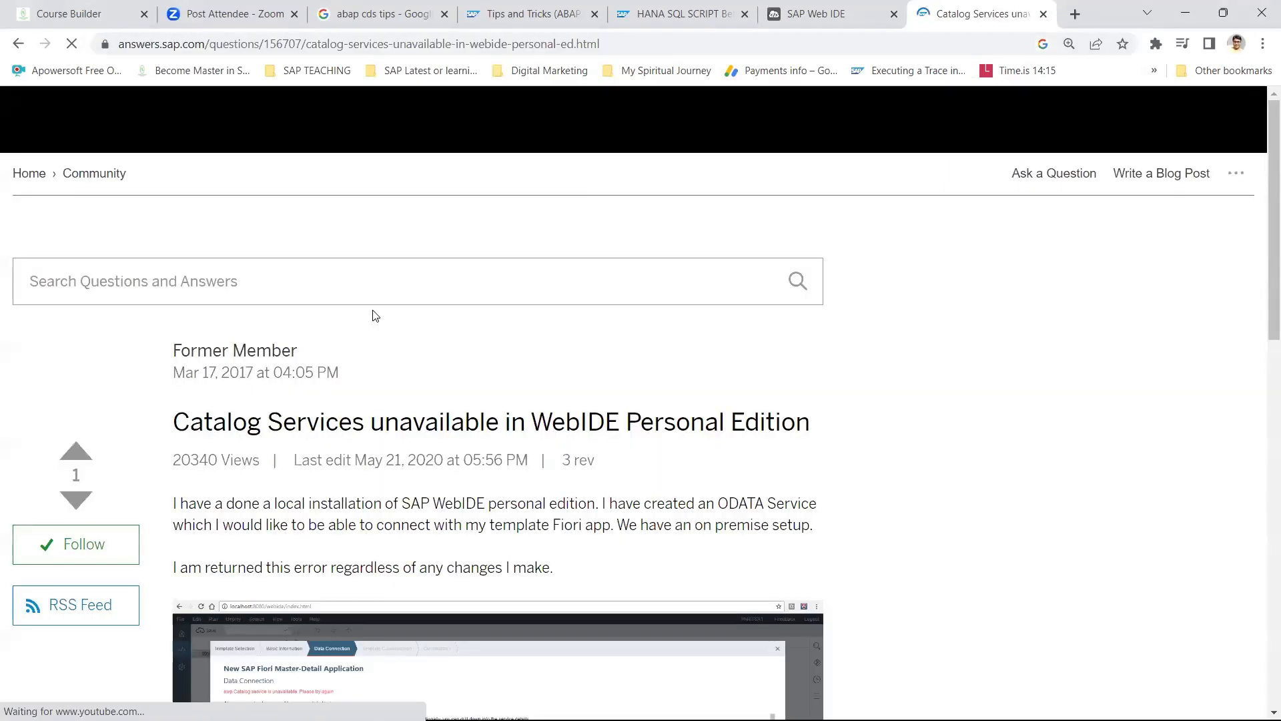
scroll(456, 428, down, 20)
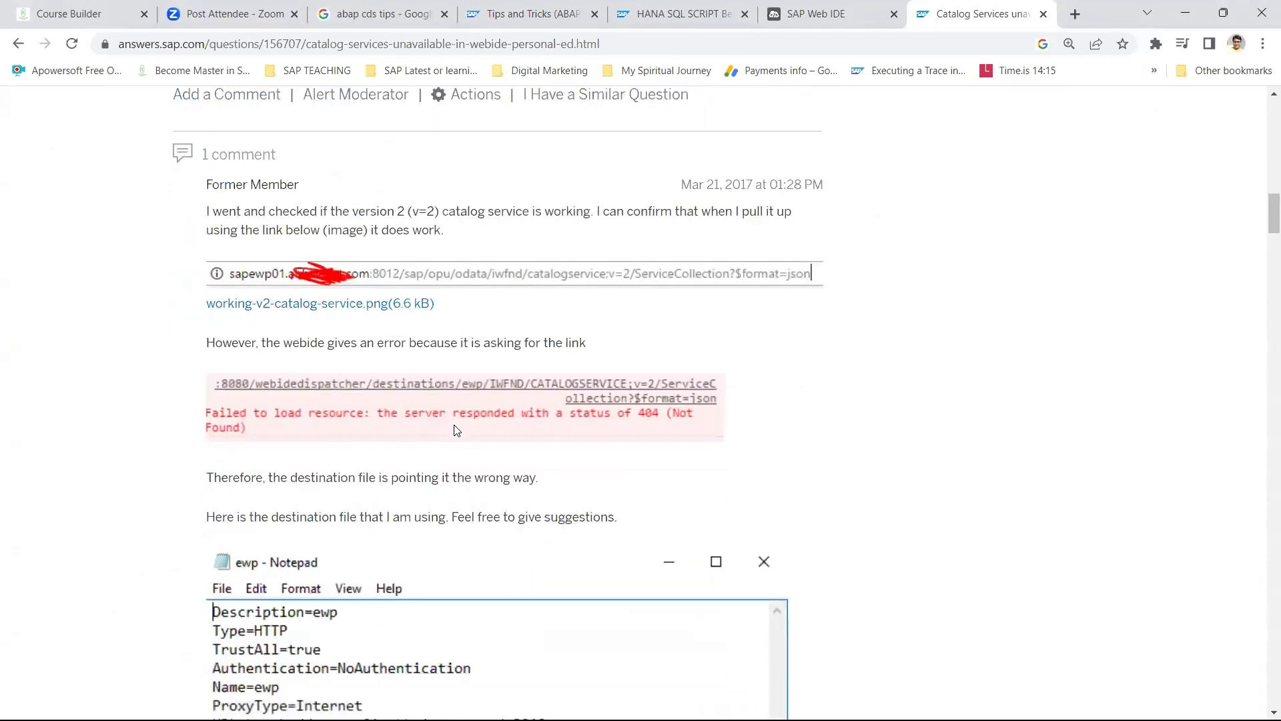
scroll(456, 431, up, 7)
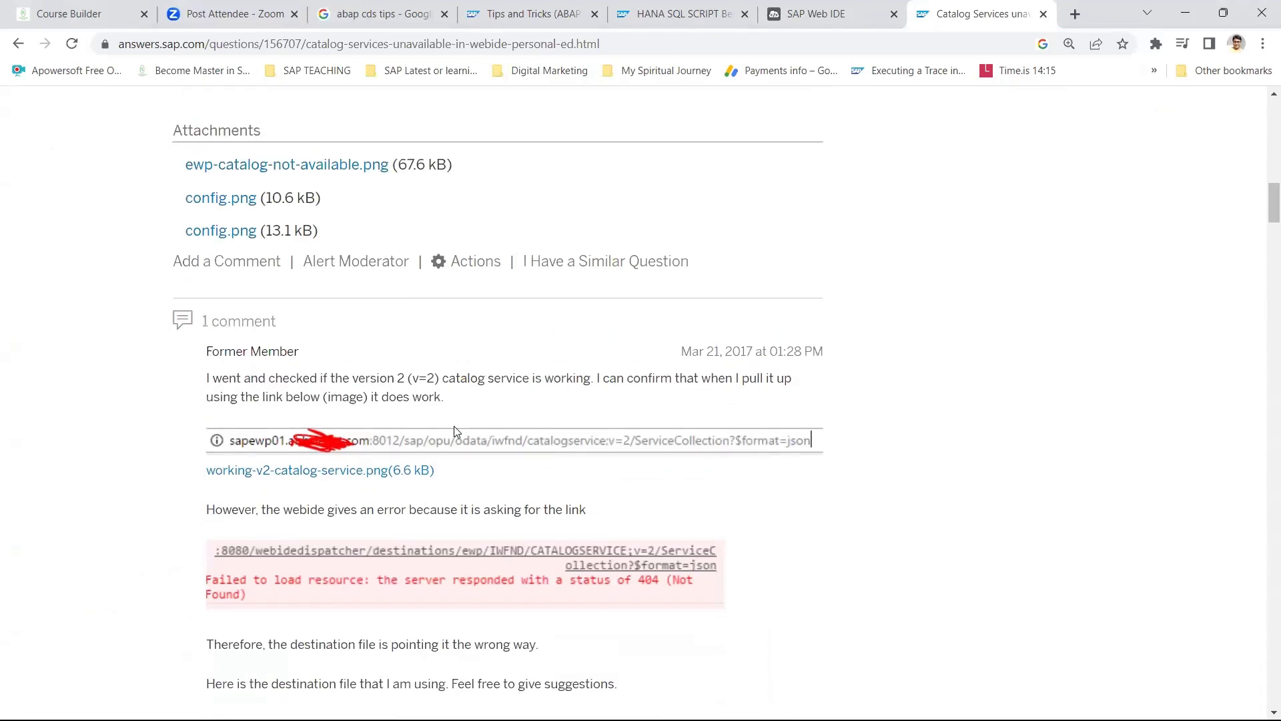
scroll(453, 431, up, 13)
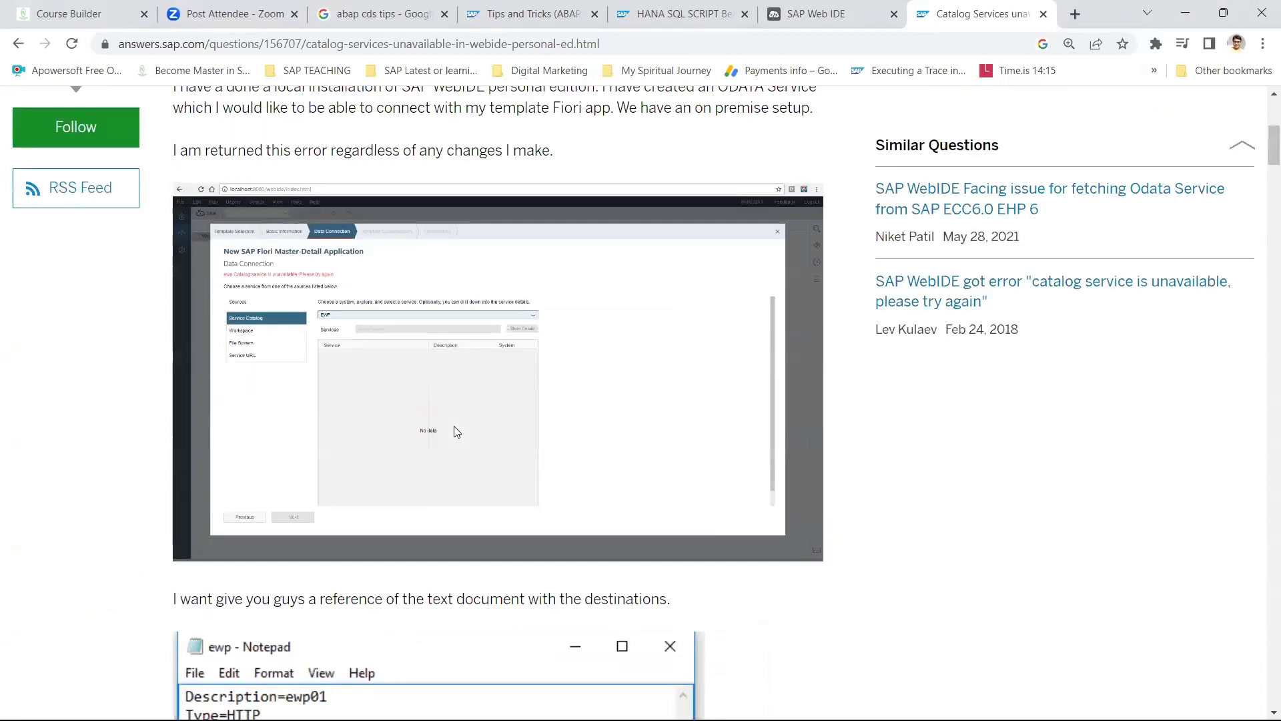
scroll(454, 428, down, 20)
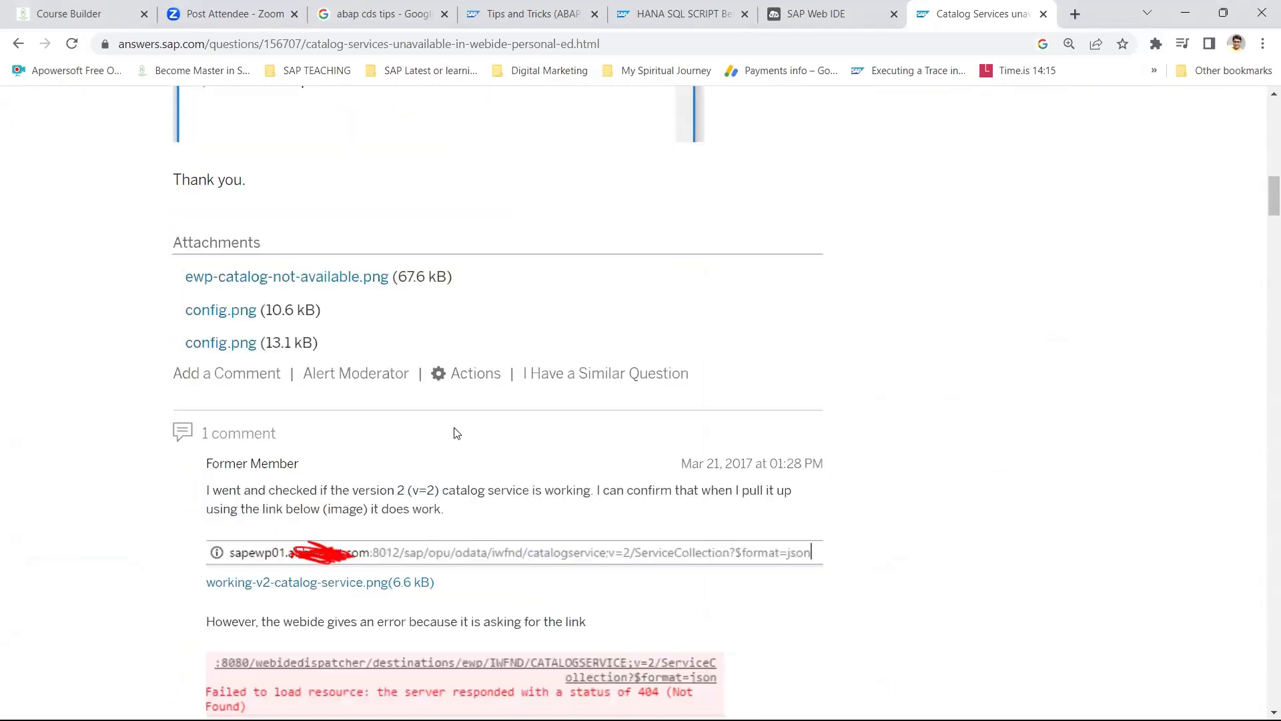
scroll(456, 433, down, 5)
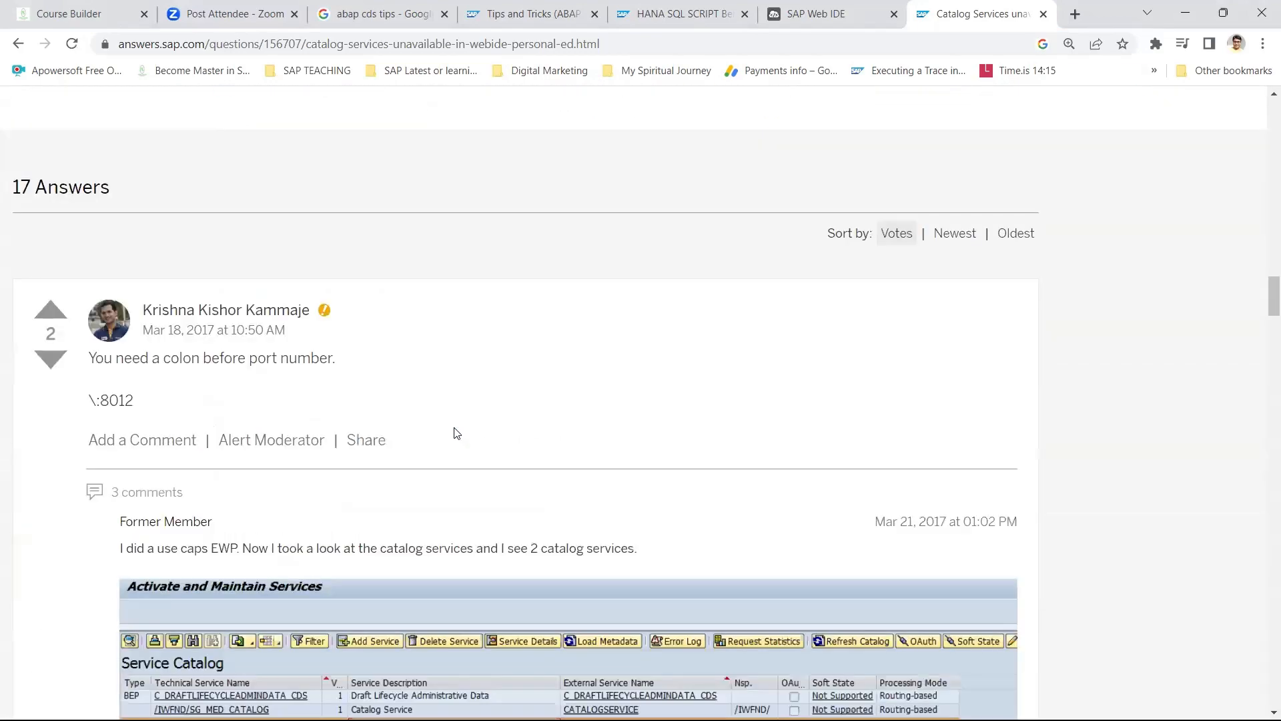
scroll(455, 433, down, 8)
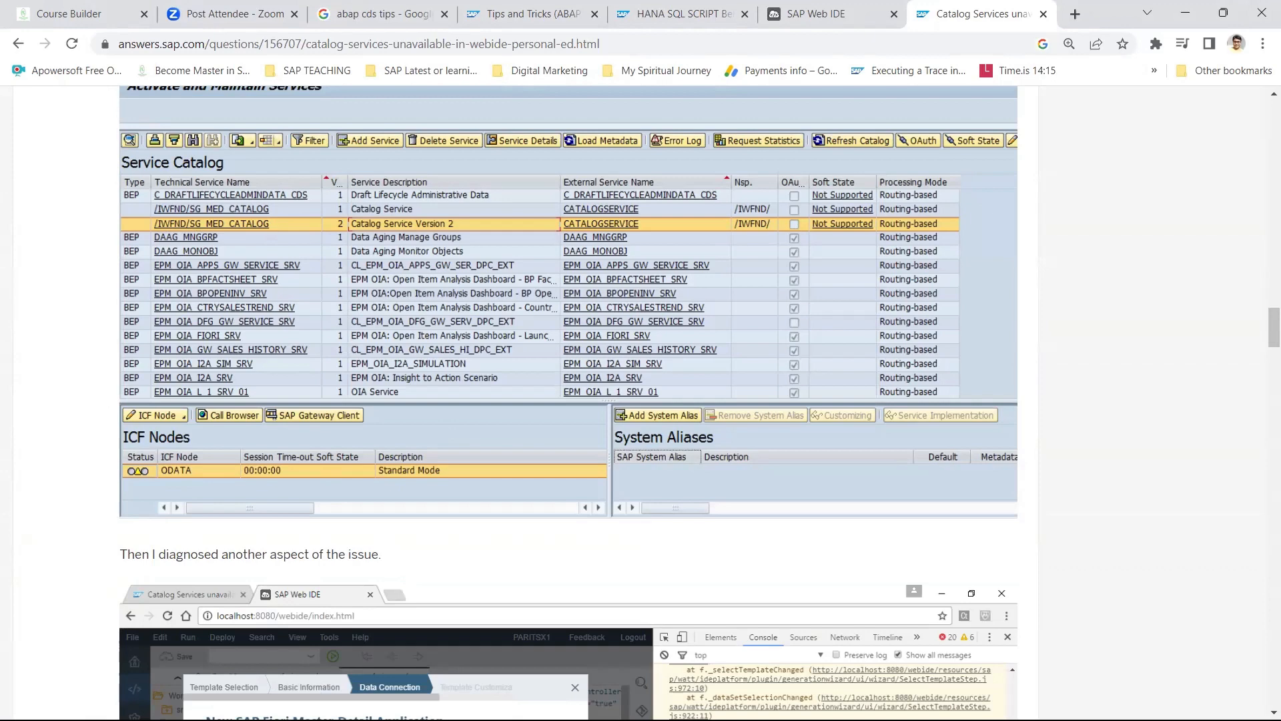
key(super+d)
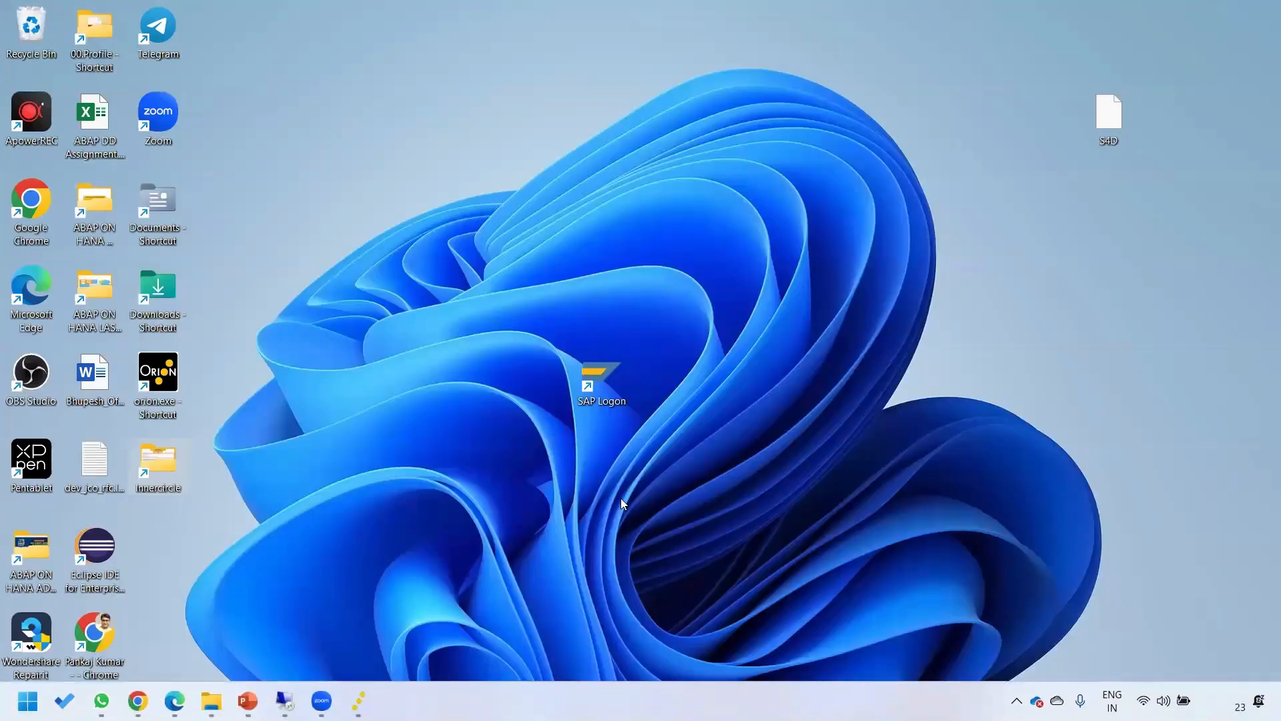
Launch SAP Logon and log on to S4HANA2021 client 800 with the saved user and password.
double_click(597, 375)
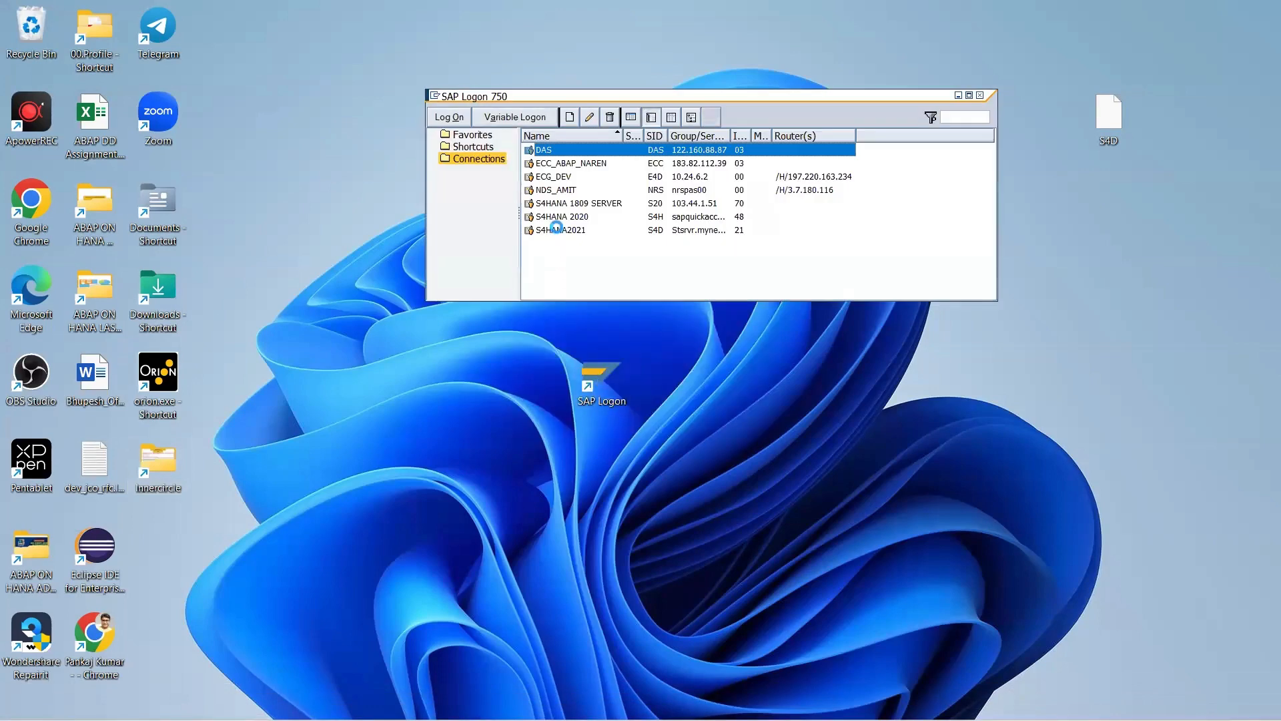
click(559, 230)
double_click(559, 230)
click(148, 136)
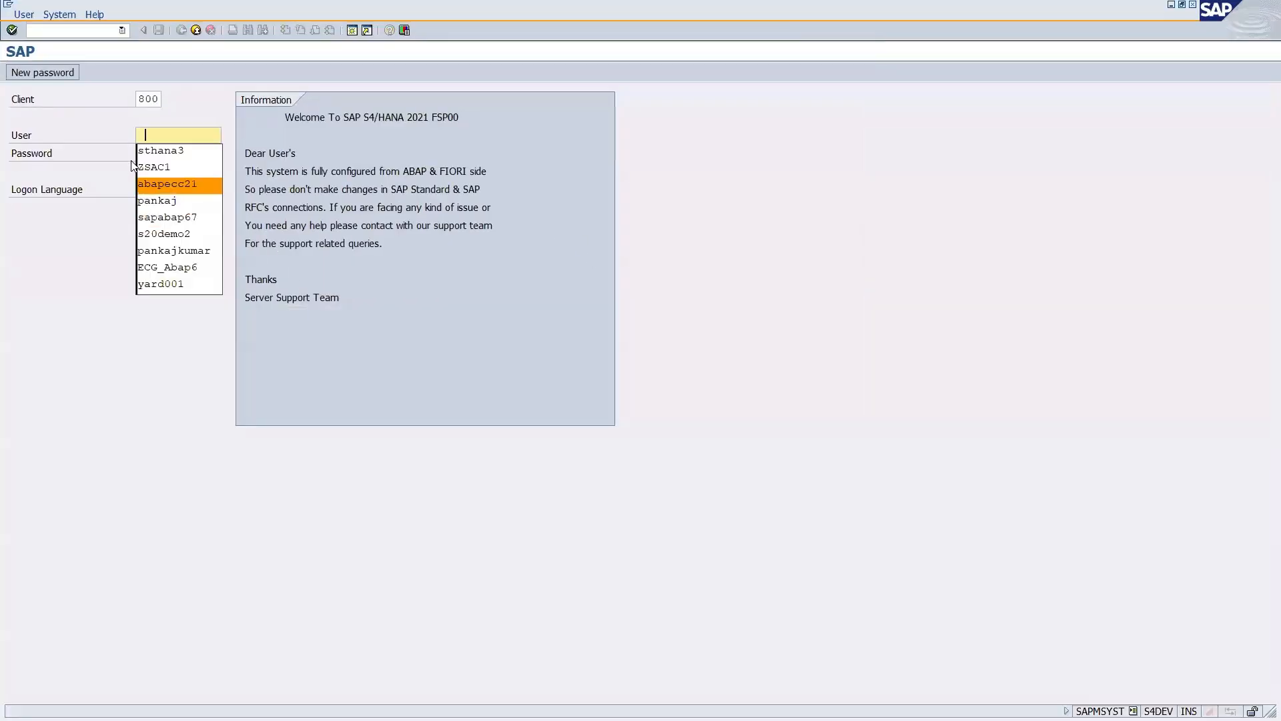
click(148, 153)
key(Caps_Lock)
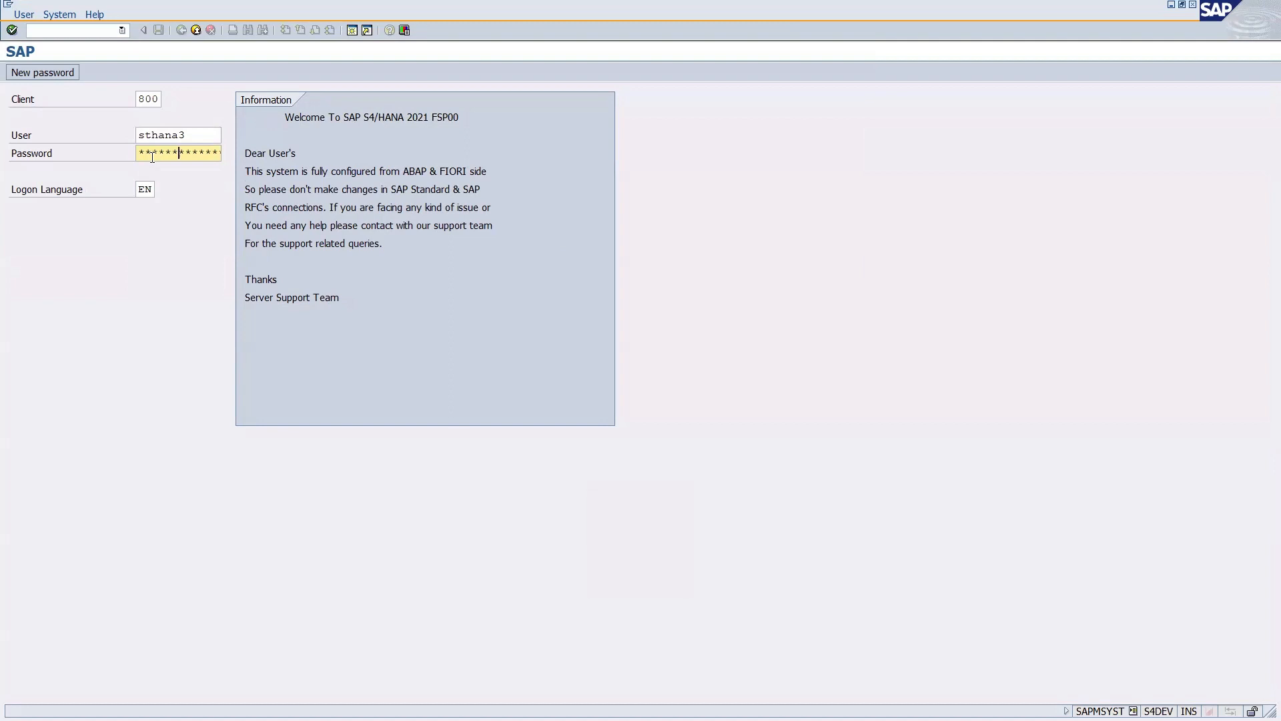
key(Return)
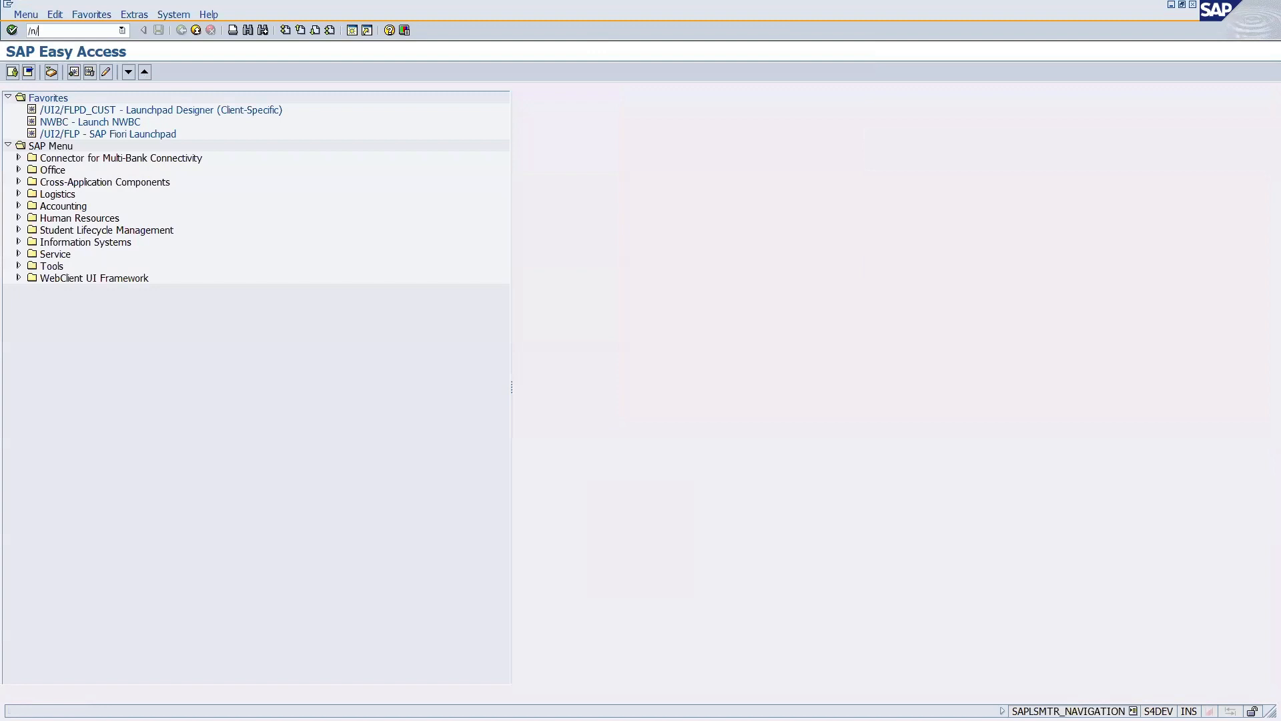
Run transaction /n/iwfnd/maint_service, correcting the misspelled code.
text(iwfnd/maint_servie)
key(Return)
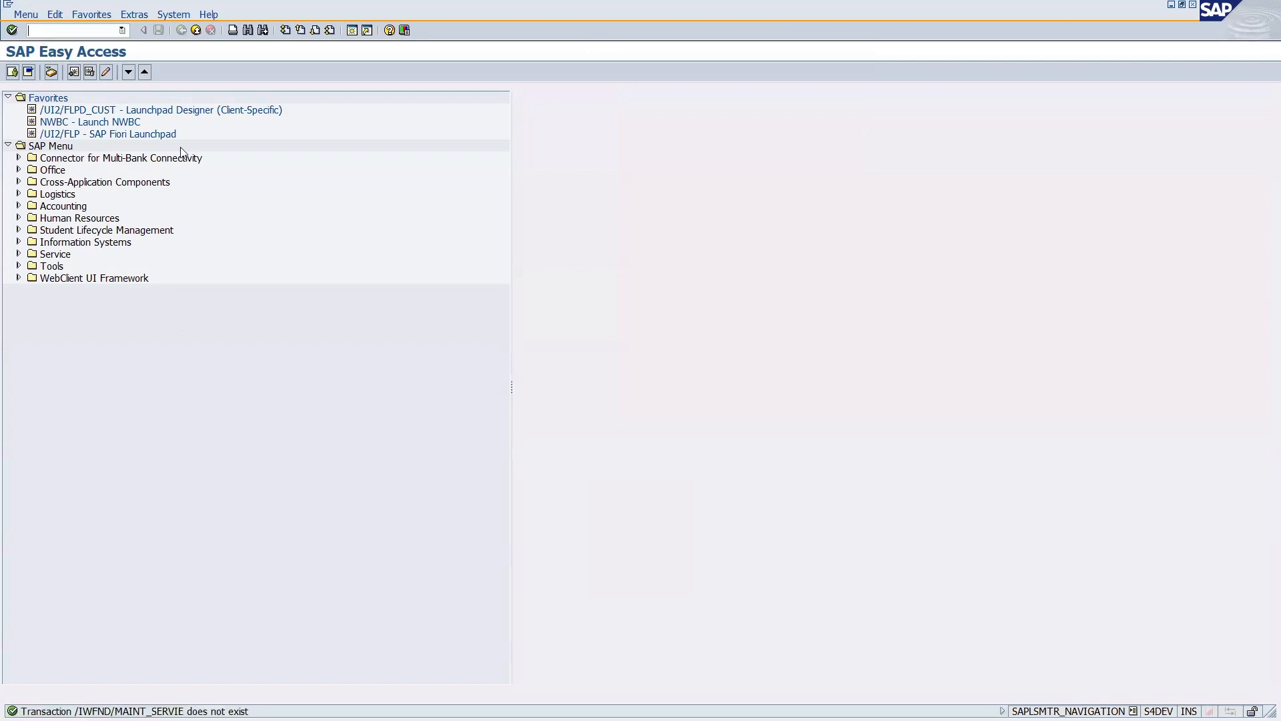
click(122, 30)
click(34, 45)
click(110, 31)
text(c)
key(Return)
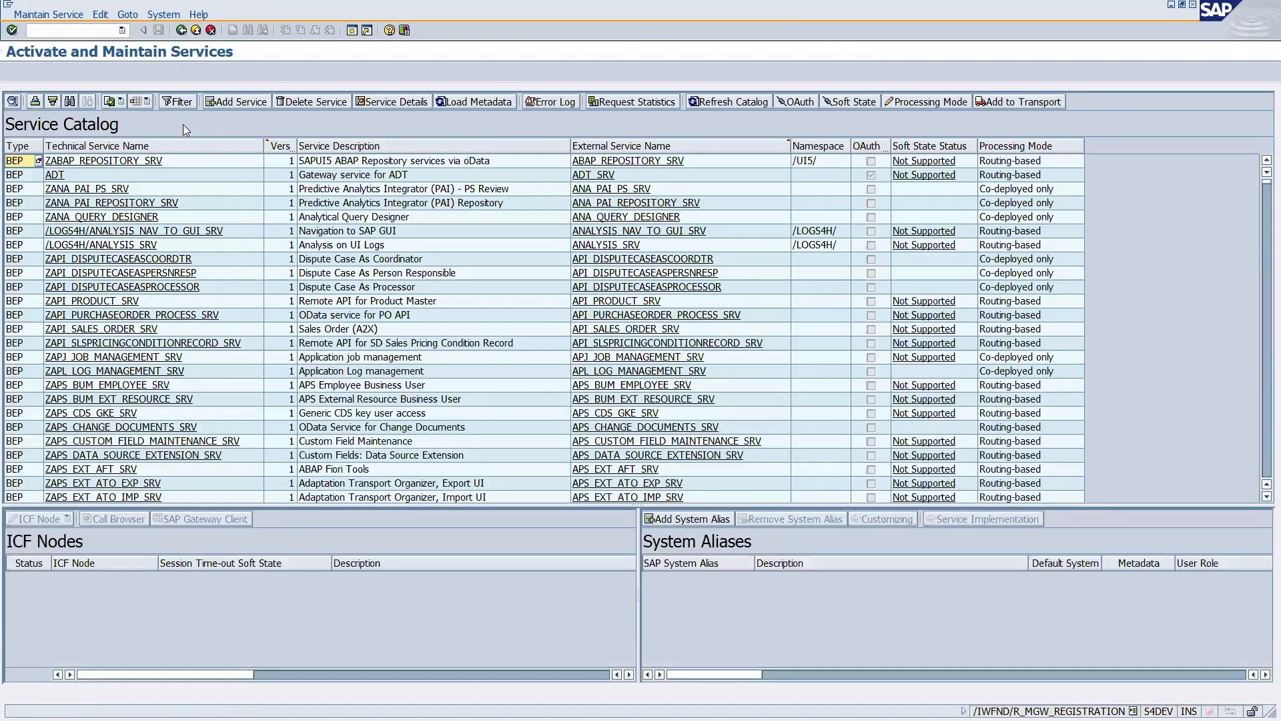
Filter the service catalog by technical service name /iwfnd/sp_med_catalogue, referencing the SAP Community answer.
click(180, 107)
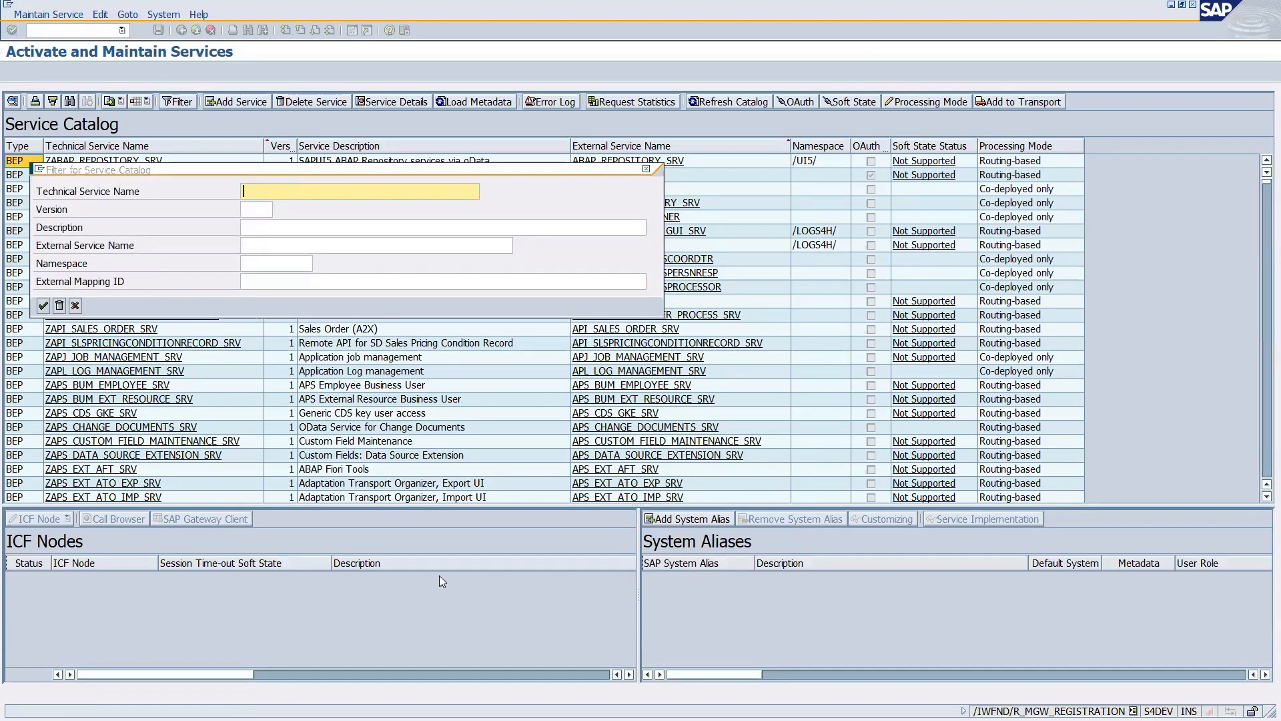
key(alt+Tab)
key(alt+Tab)
key(alt+Tab)
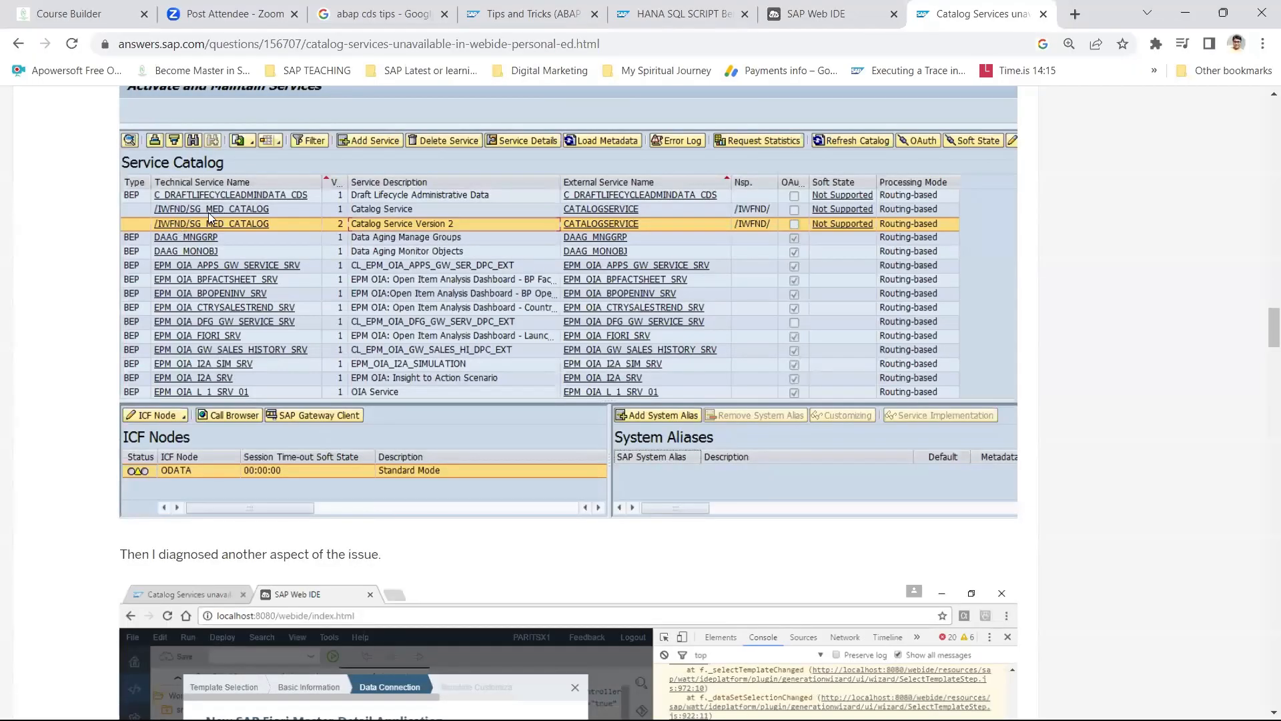
key(alt+Tab)
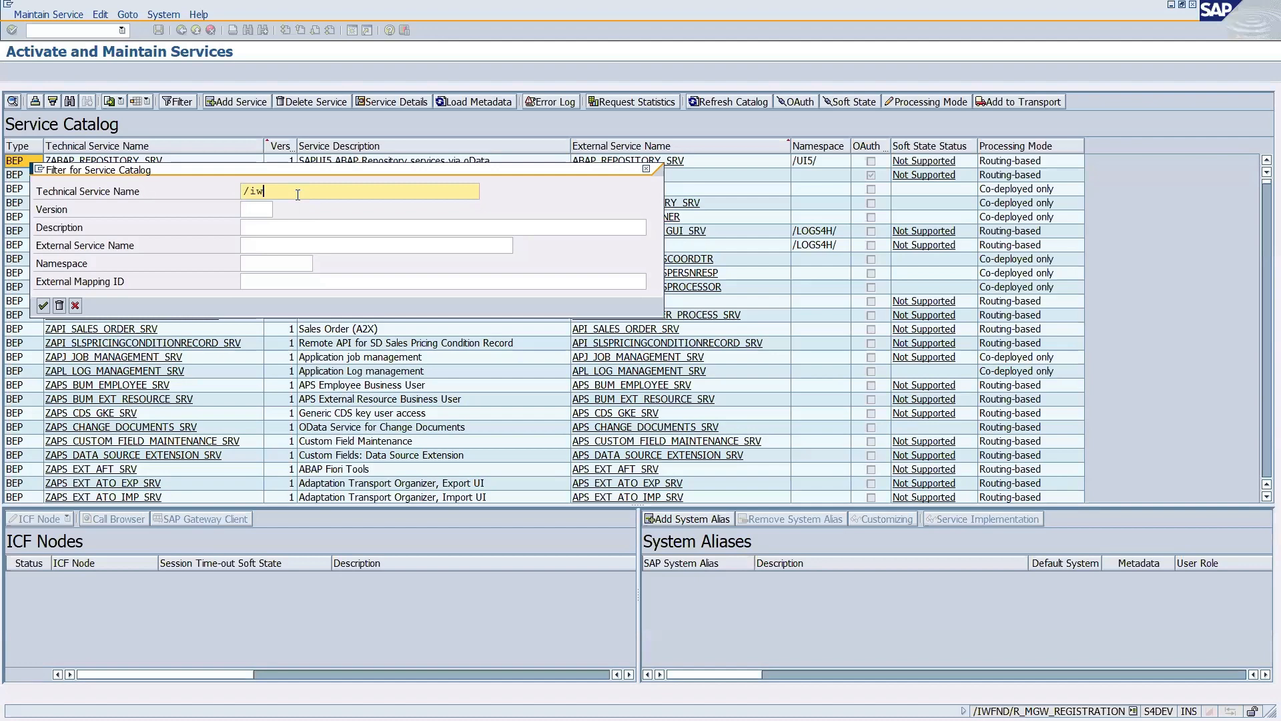
text(/iwfnd/sp)
text(_med_catalogue)
click(43, 304)
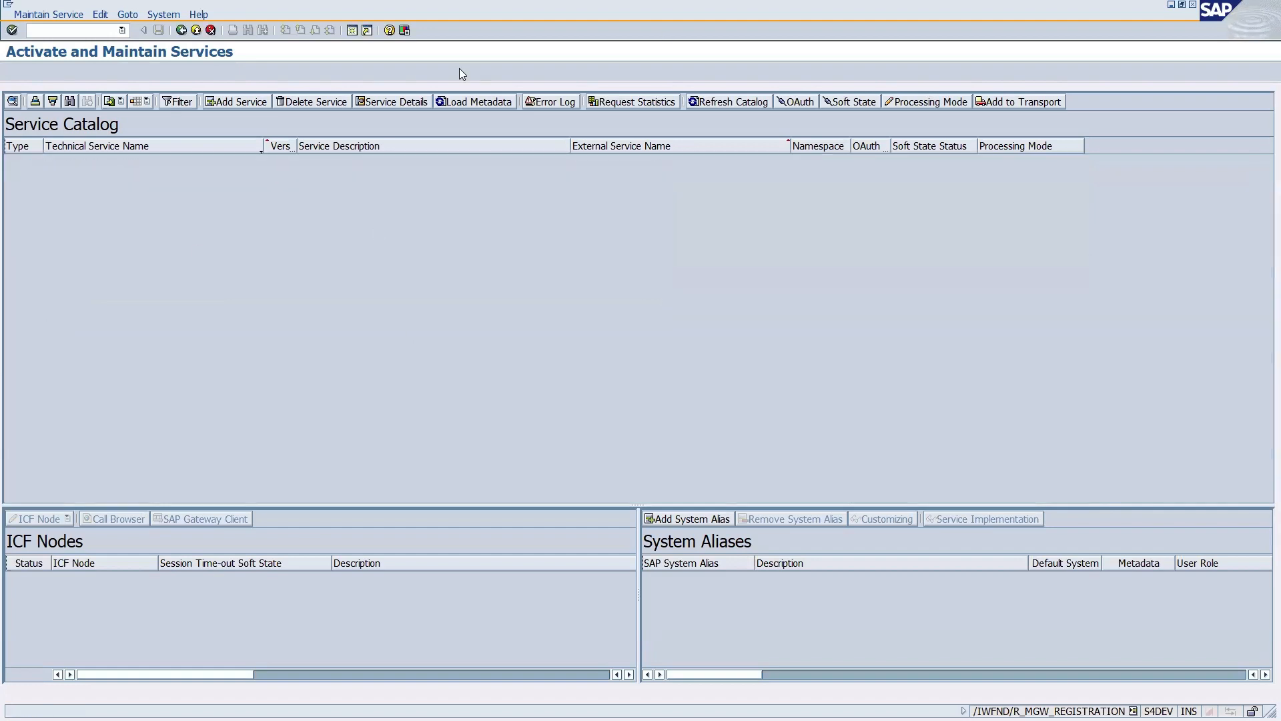
Refilter the catalog with /IWFND/*med* to list the /IWFND/SG_MED_CATALOG services.
click(228, 105)
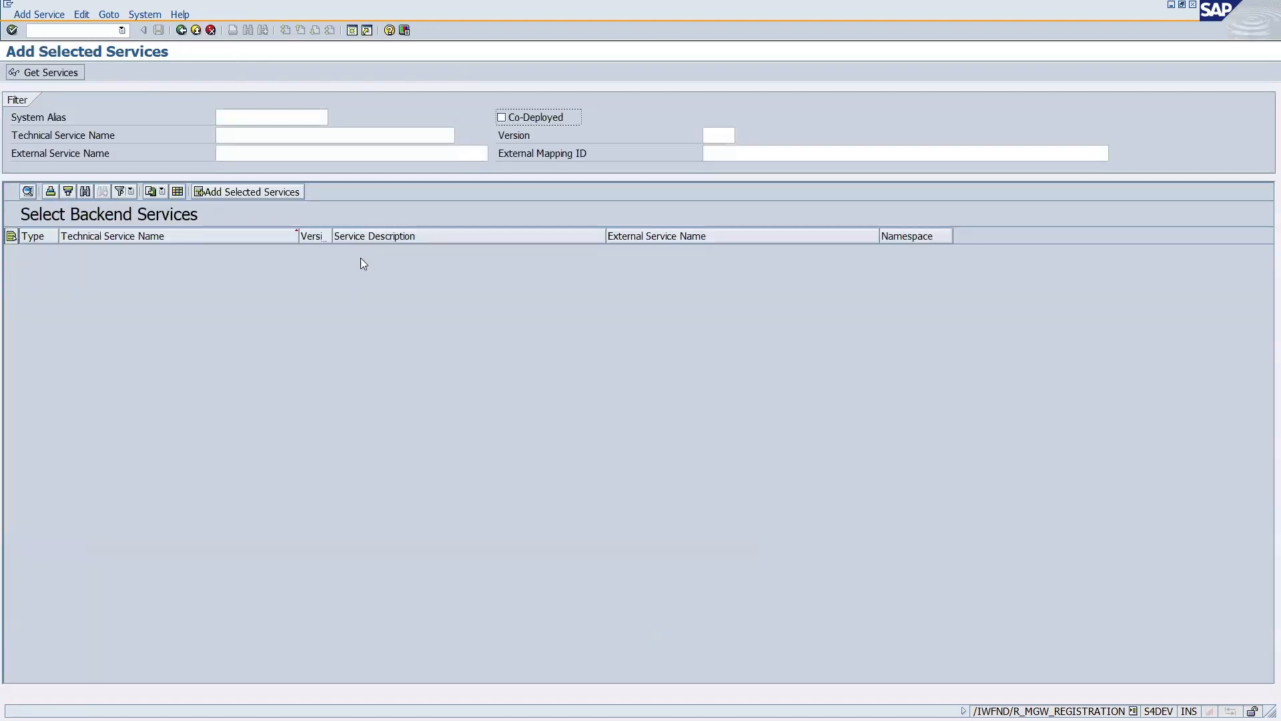
click(180, 30)
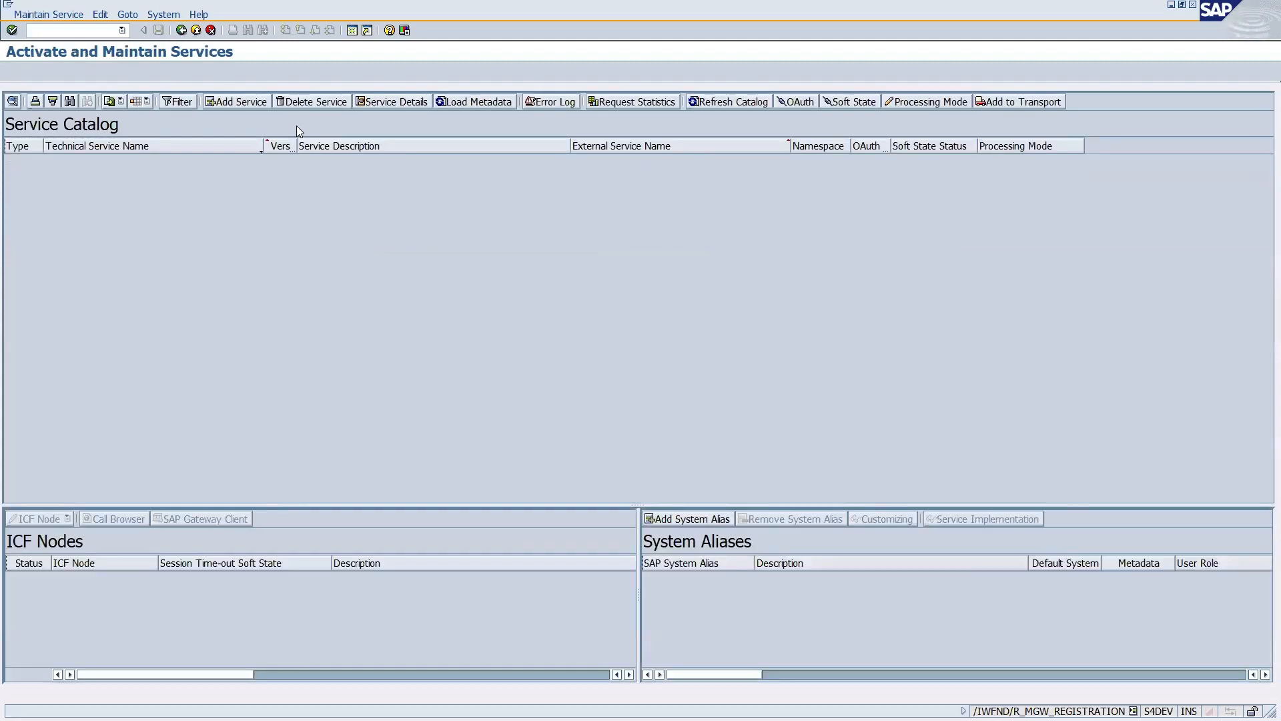
click(177, 101)
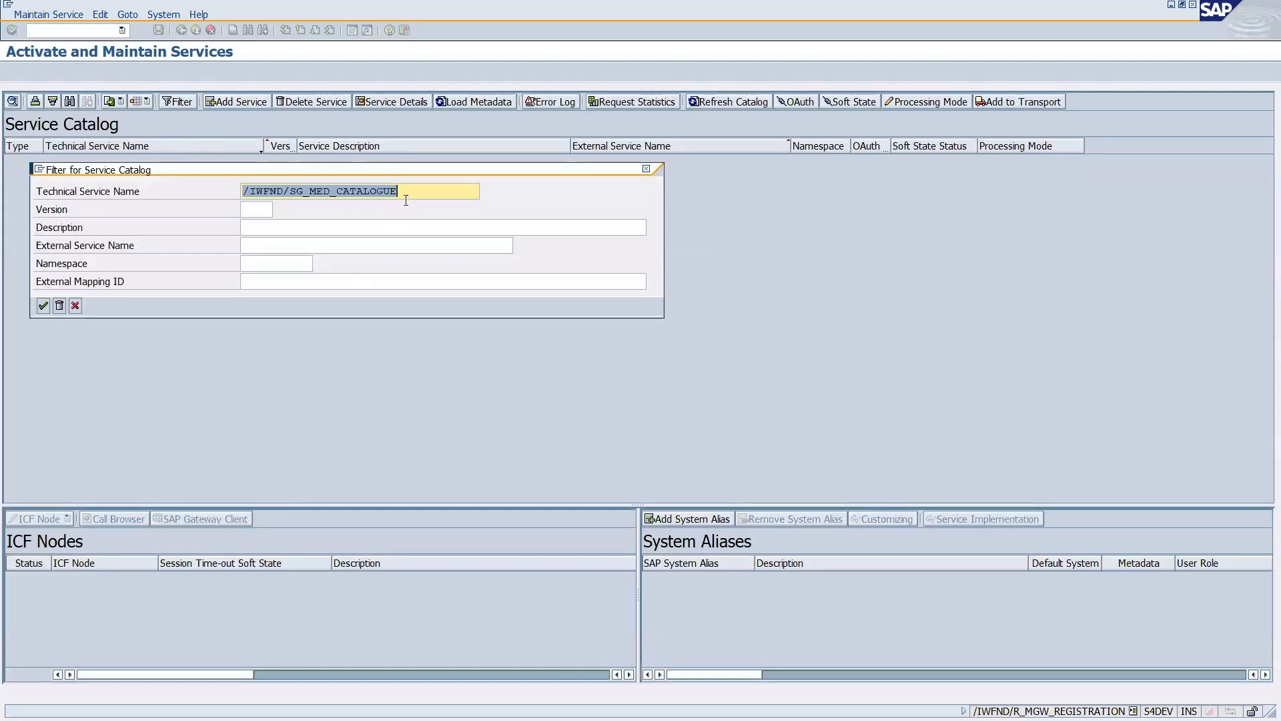
click(409, 191)
key(BackSpace)
key(BackSpace)
key(BackSpace)
key(BackSpace)
key(BackSpace)
key(BackSpace)
key(BackSpace)
key(BackSpace)
key(BackSpace)
key(BackSpace)
key(BackSpace)
key(BackSpace)
key(BackSpace)
key(BackSpace)
key(BackSpace)
key(BackSpace)
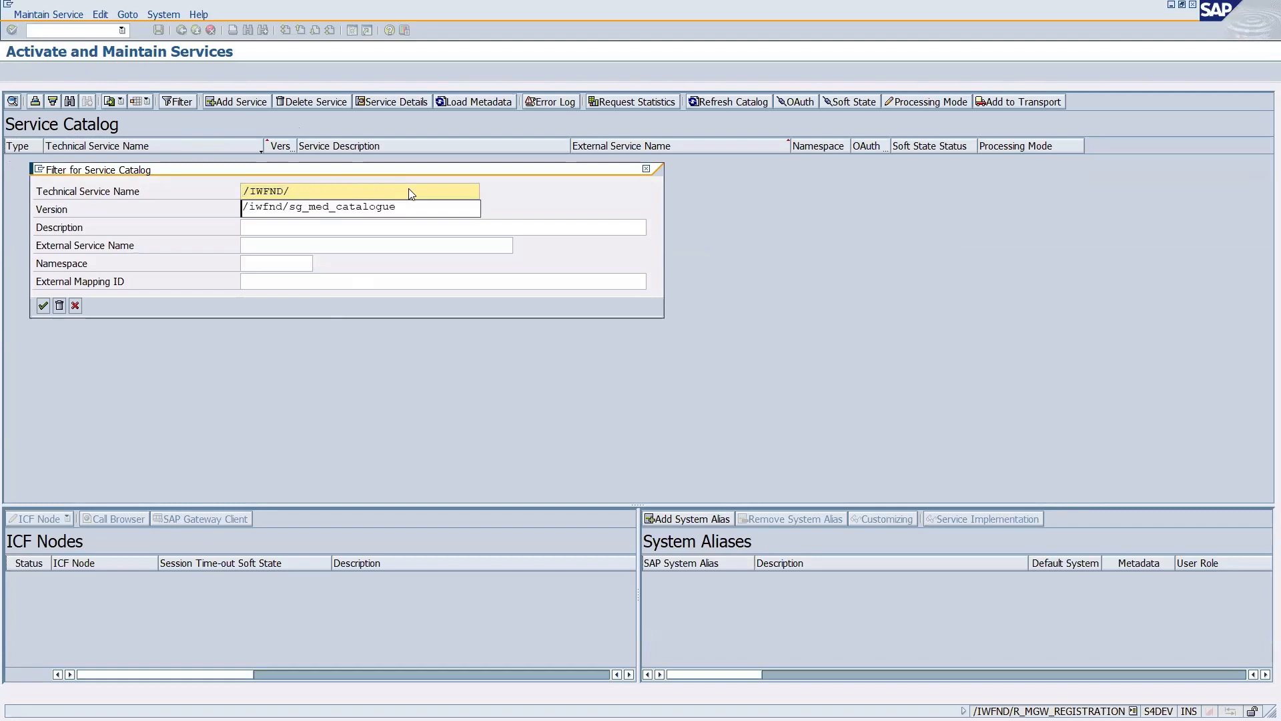
text(*med*)
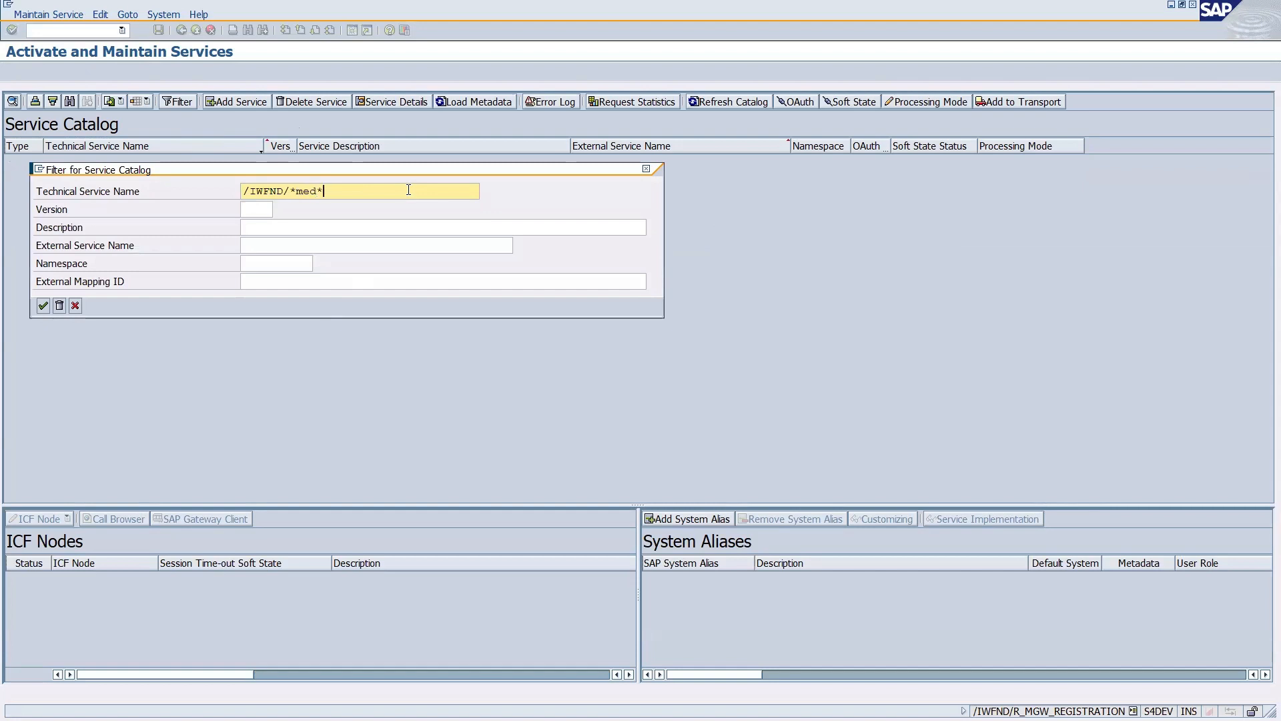
click(43, 306)
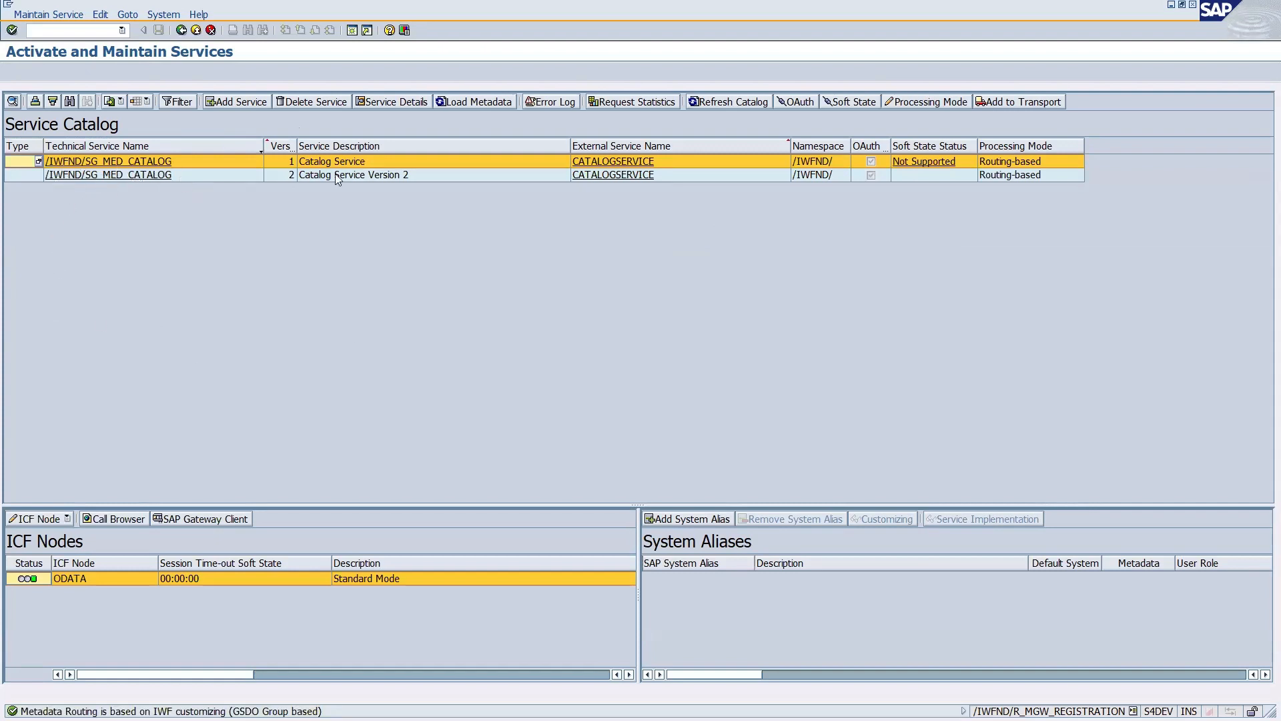
Activate the ODATA ICF node for /IWFND/SG_MED_CATALOG version 2, then show the desktop.
click(370, 175)
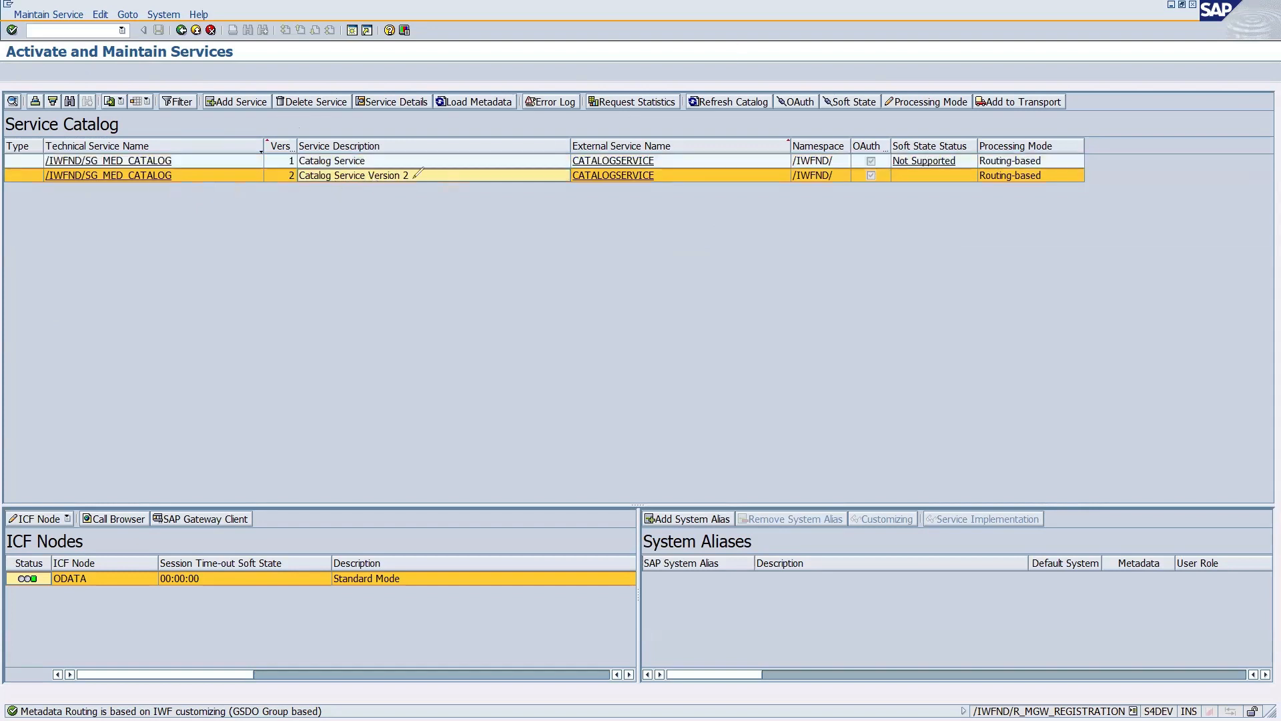
mouse_move(267, 172)
mouse_down()
mouse_move(388, 160)
mouse_move(254, 170)
mouse_up()
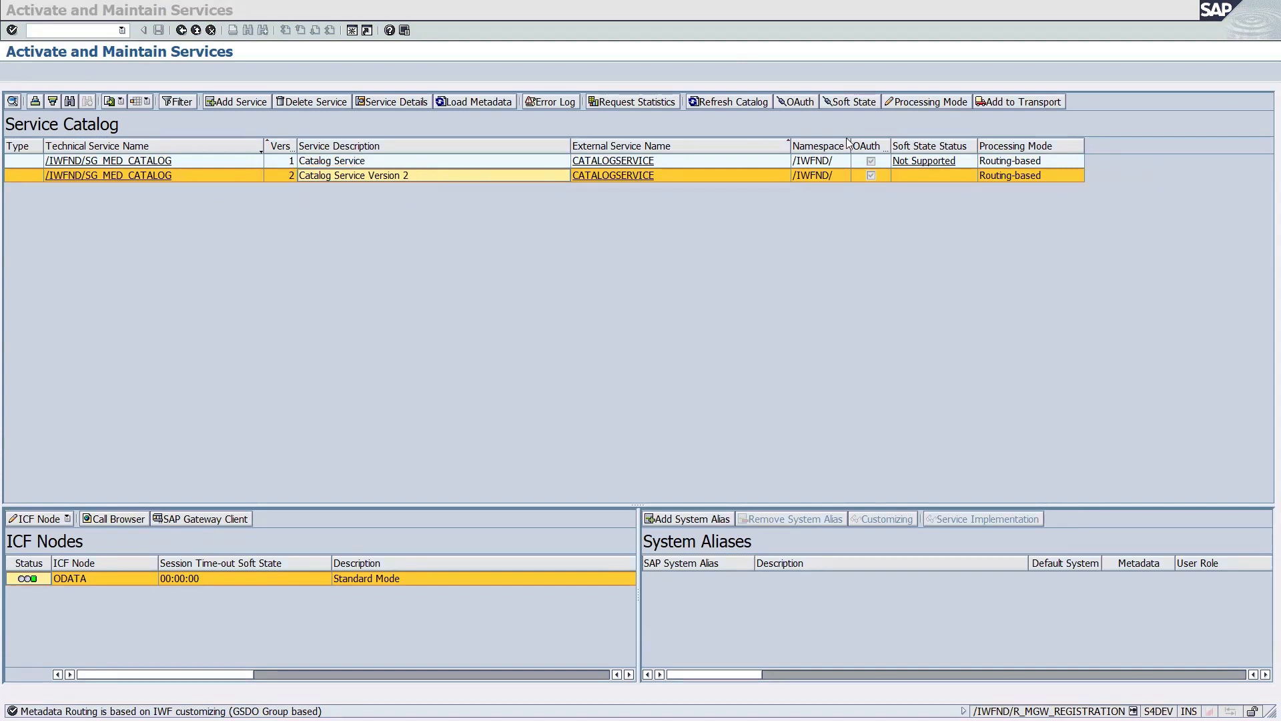
click(84, 176)
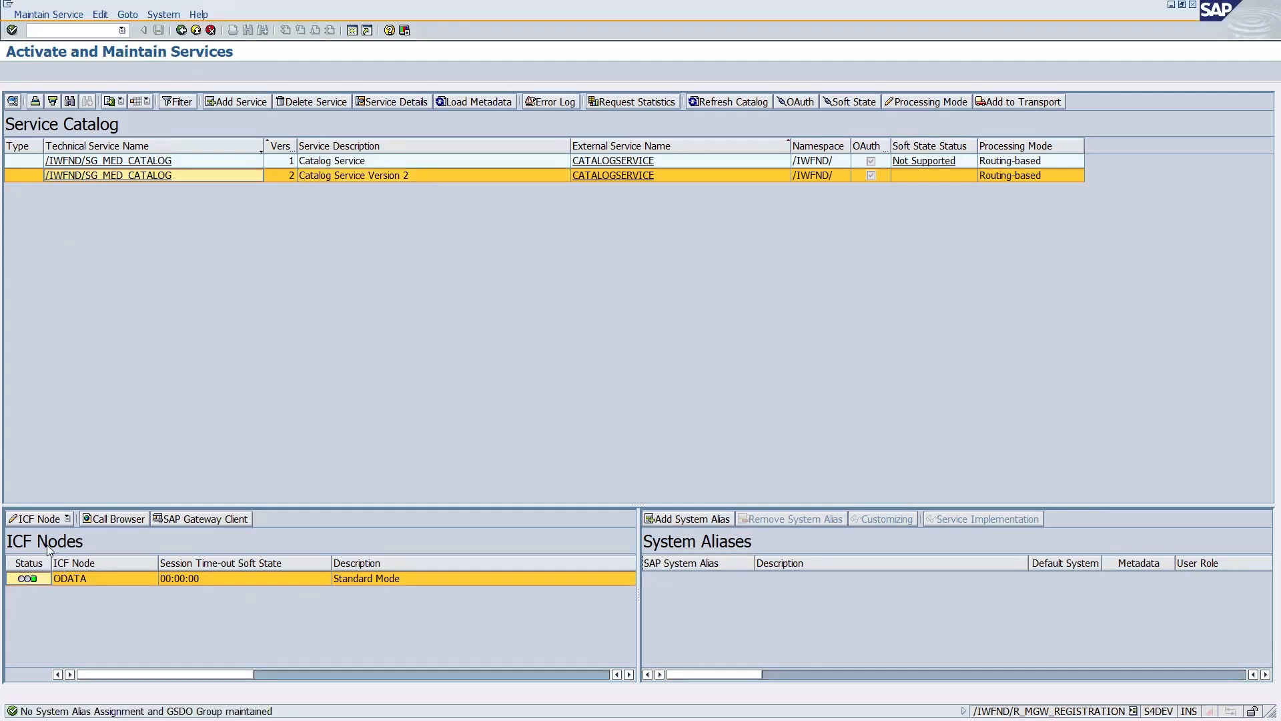
click(63, 519)
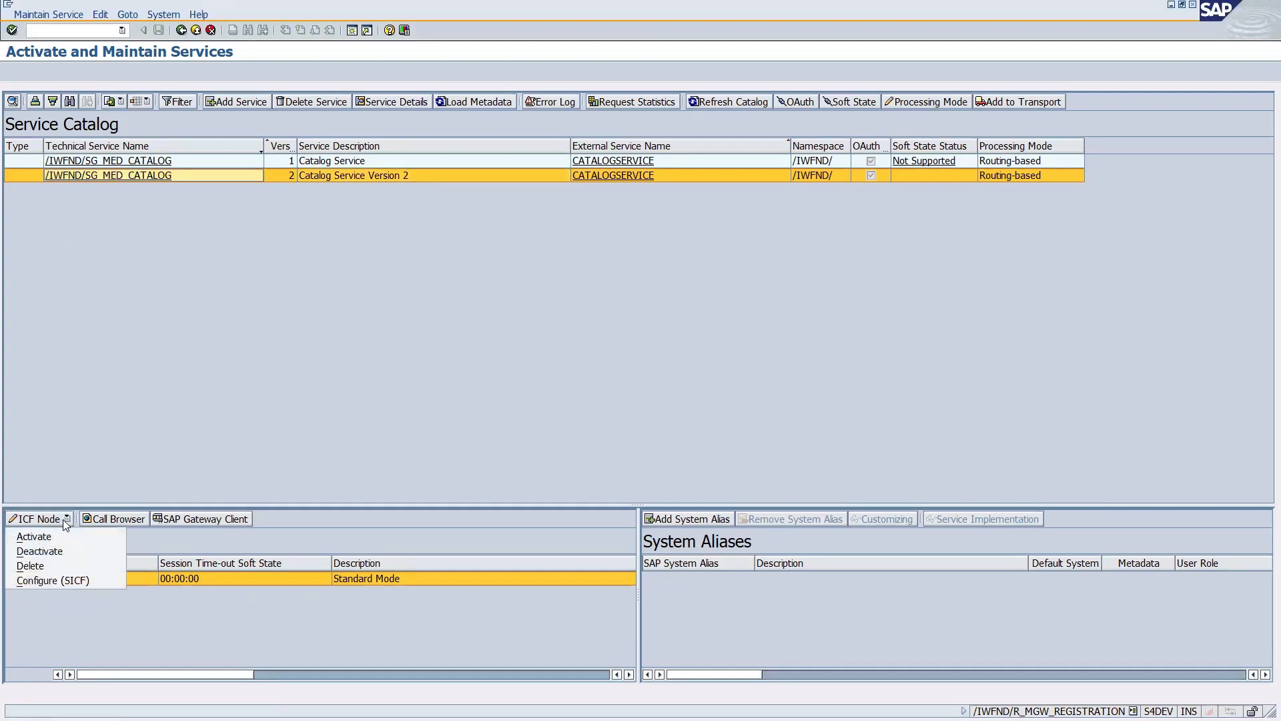
click(32, 540)
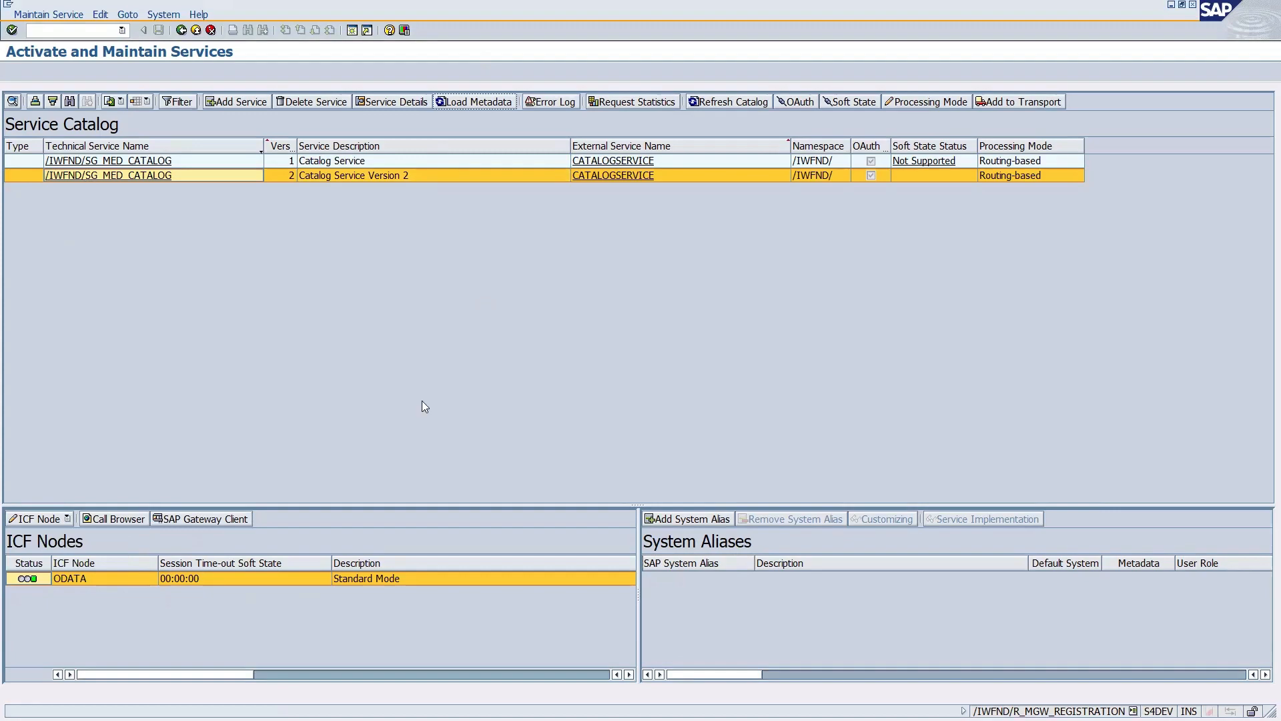
key(super+d)
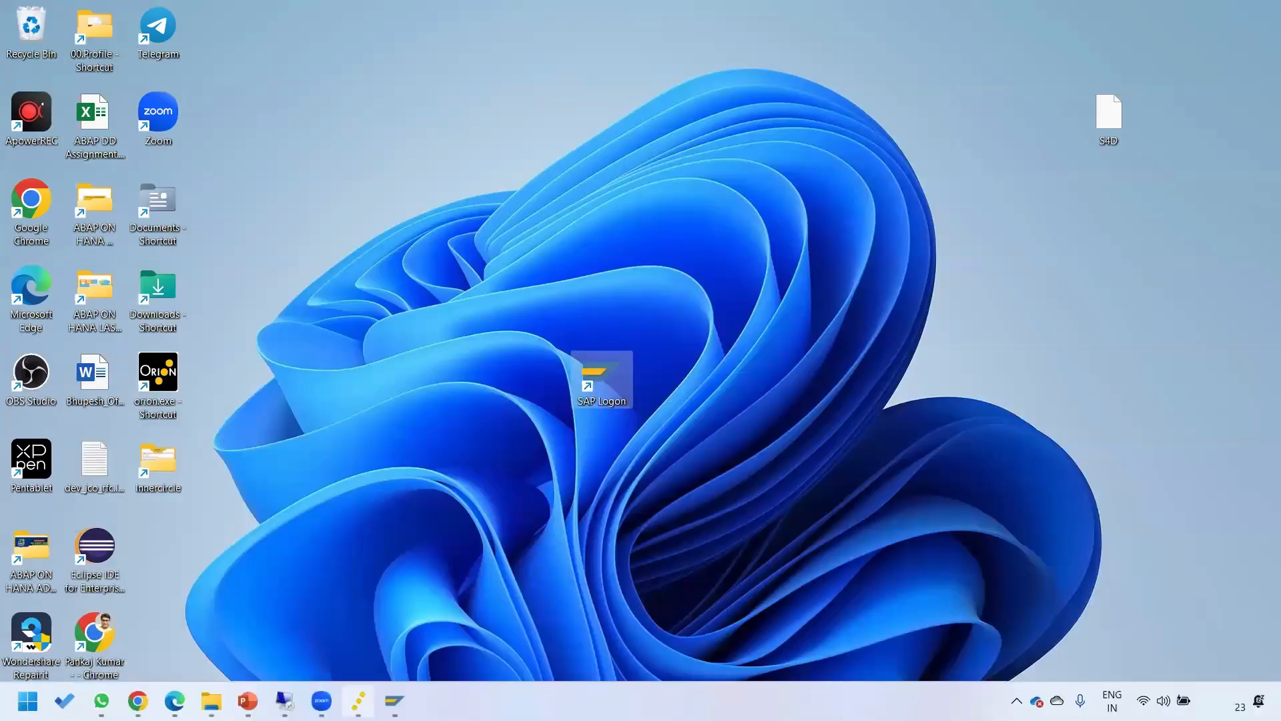
Reselect S4D in the Web IDE wizard's system list to retest the catalog, then return to the SAP Community answer.
mouse_move(211, 701)
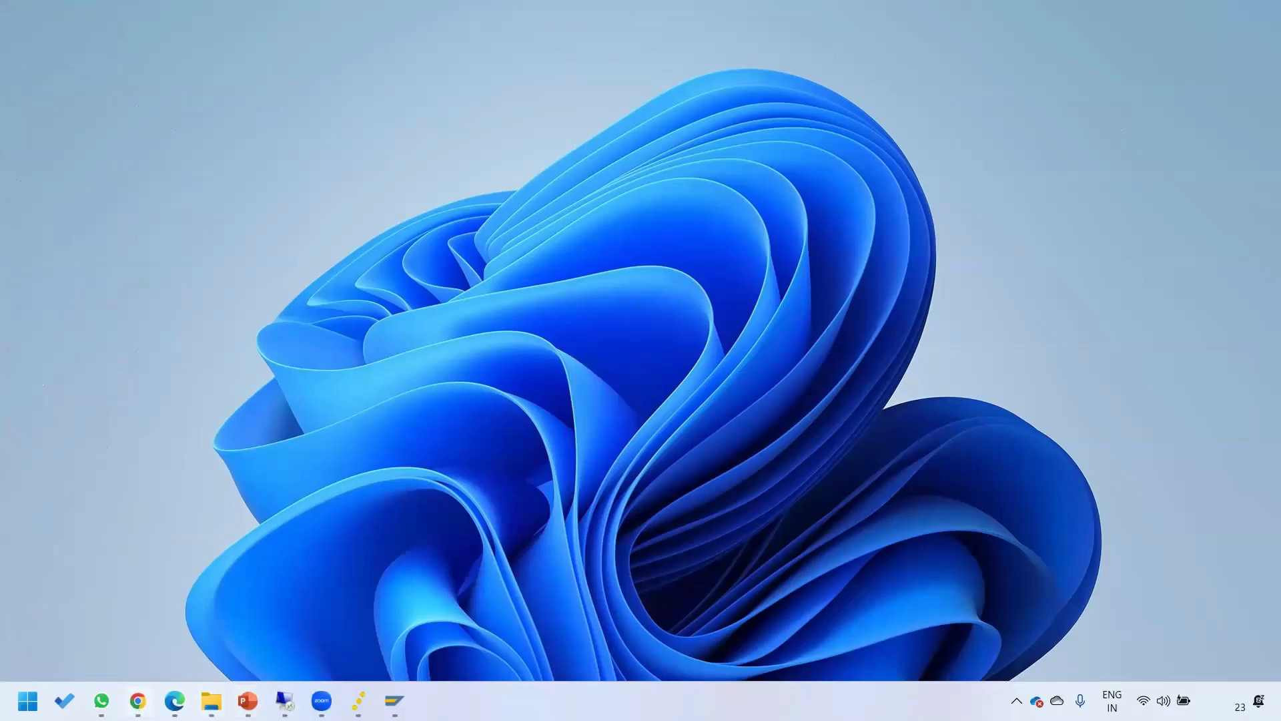
click(137, 604)
click(771, 15)
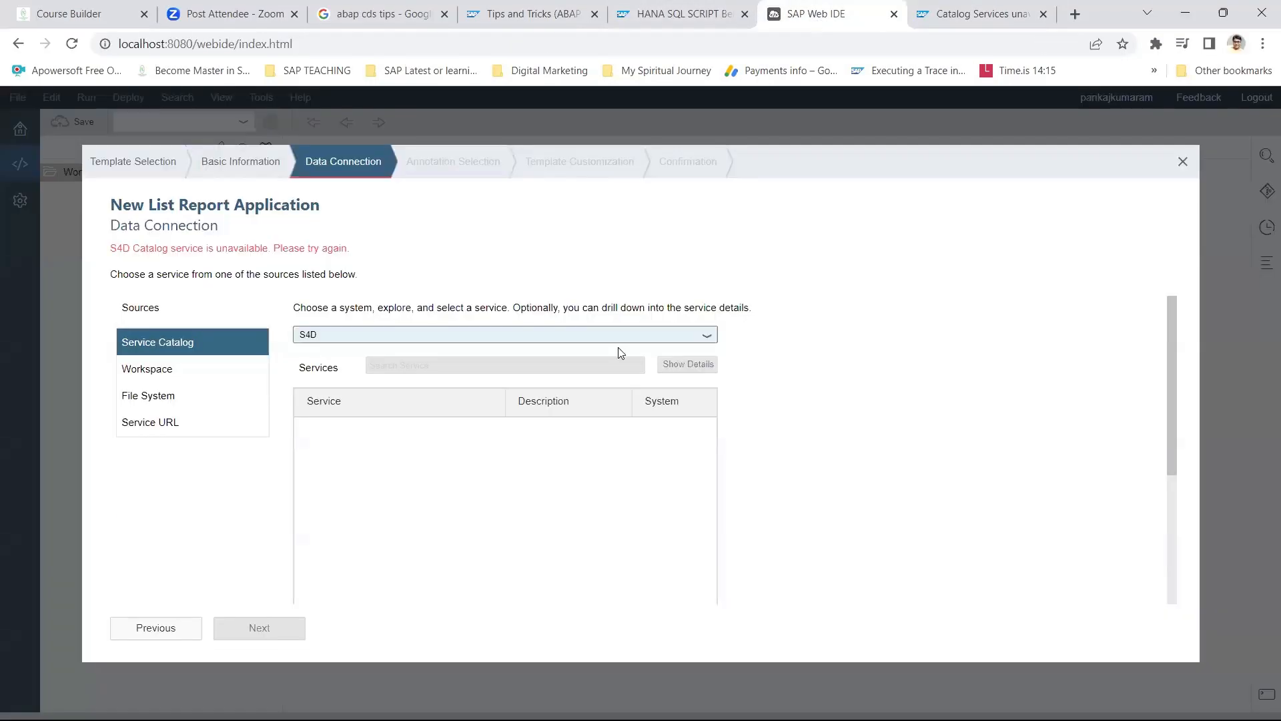
click(709, 338)
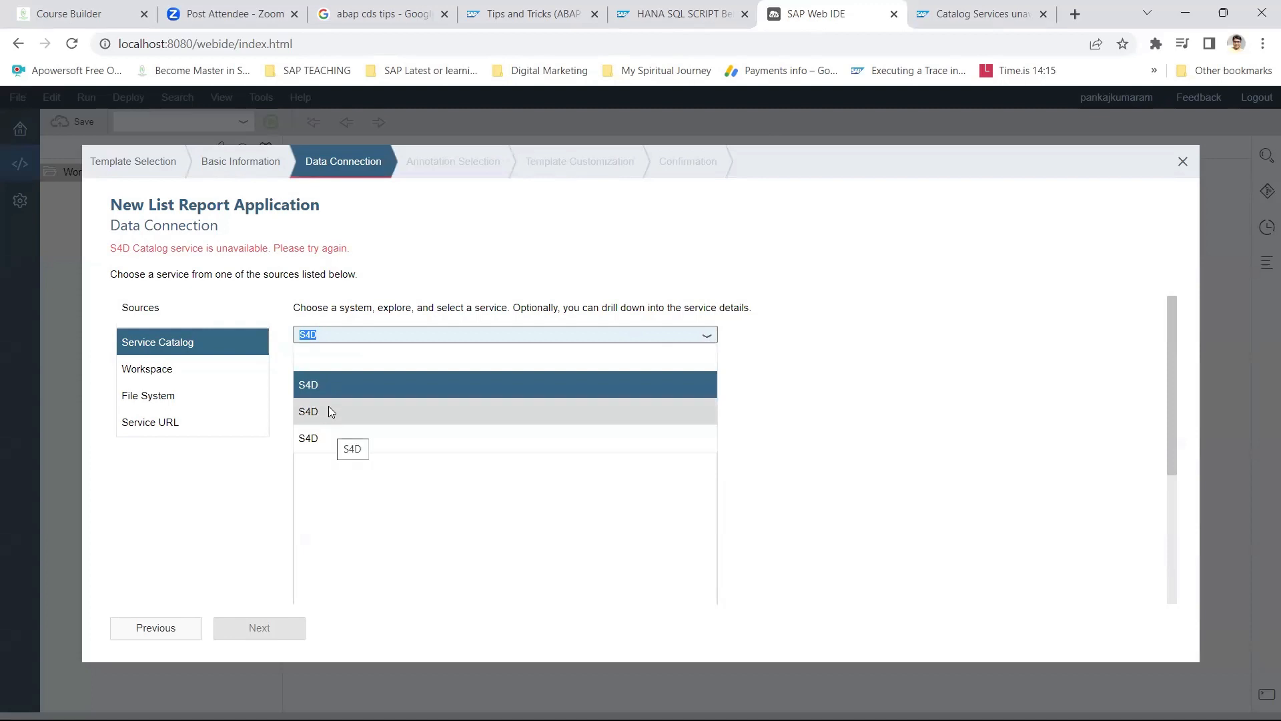
click(168, 341)
click(706, 339)
click(845, 339)
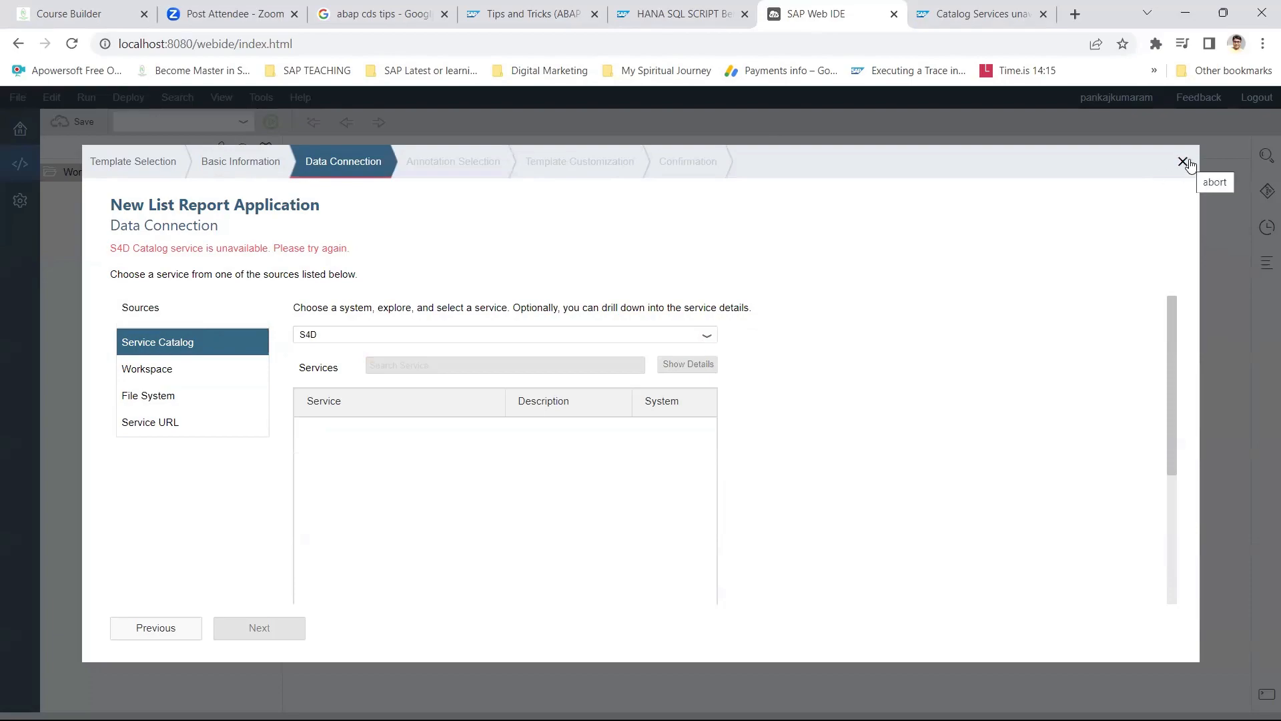
click(994, 20)
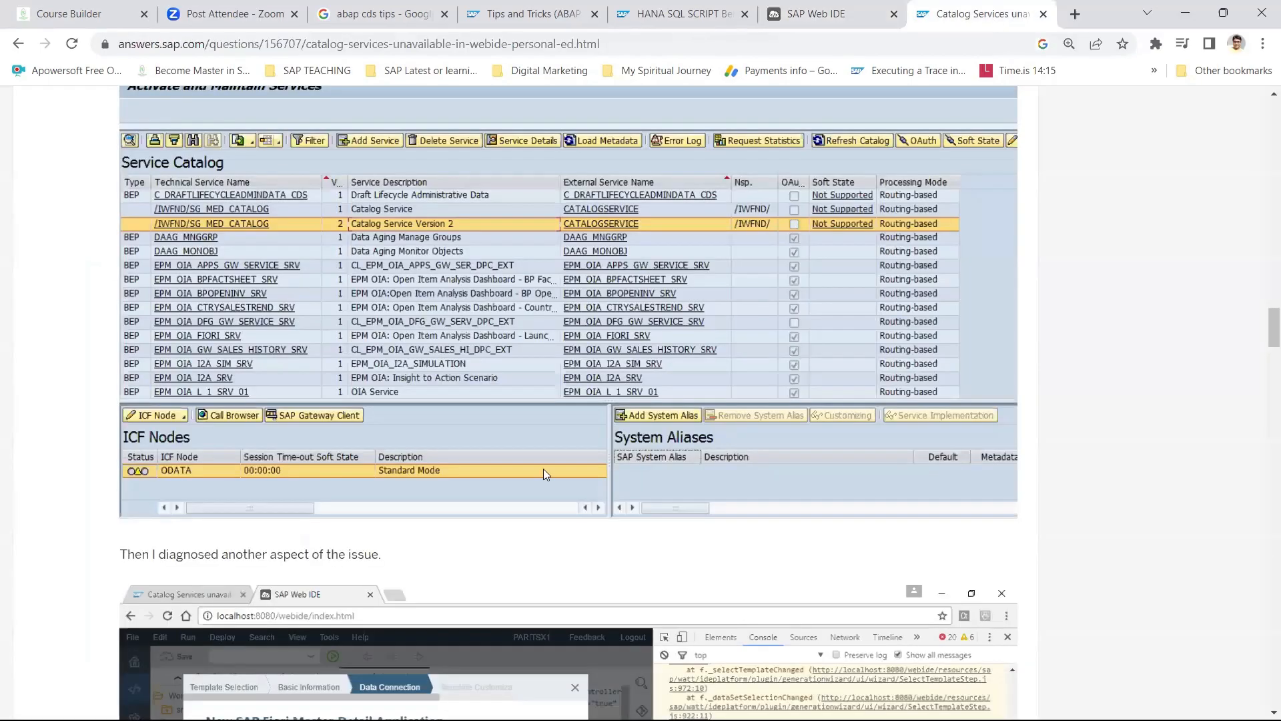
Review the sample ewp destination file in the SAP Community answer, then minimise Chrome to the desktop.
scroll(543, 469, down, 5)
scroll(528, 460, up, 7)
scroll(530, 458, down, 12)
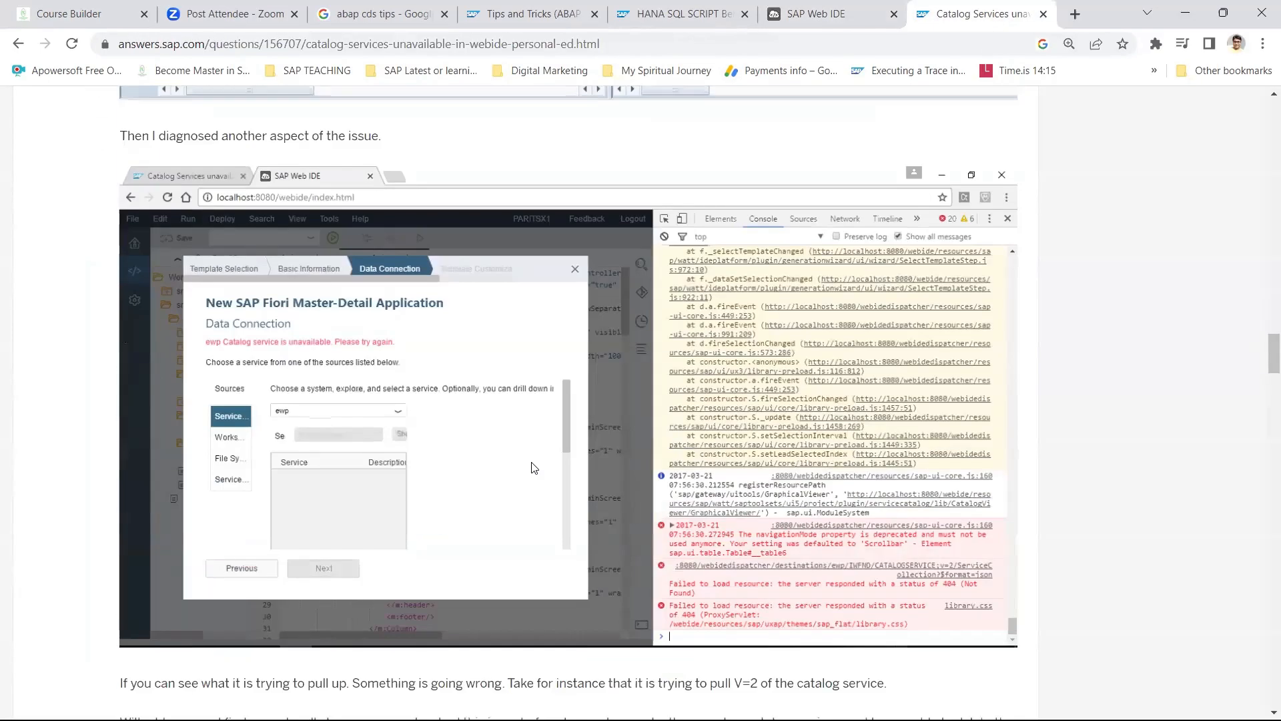
scroll(530, 467, down, 6)
scroll(531, 467, up, 10)
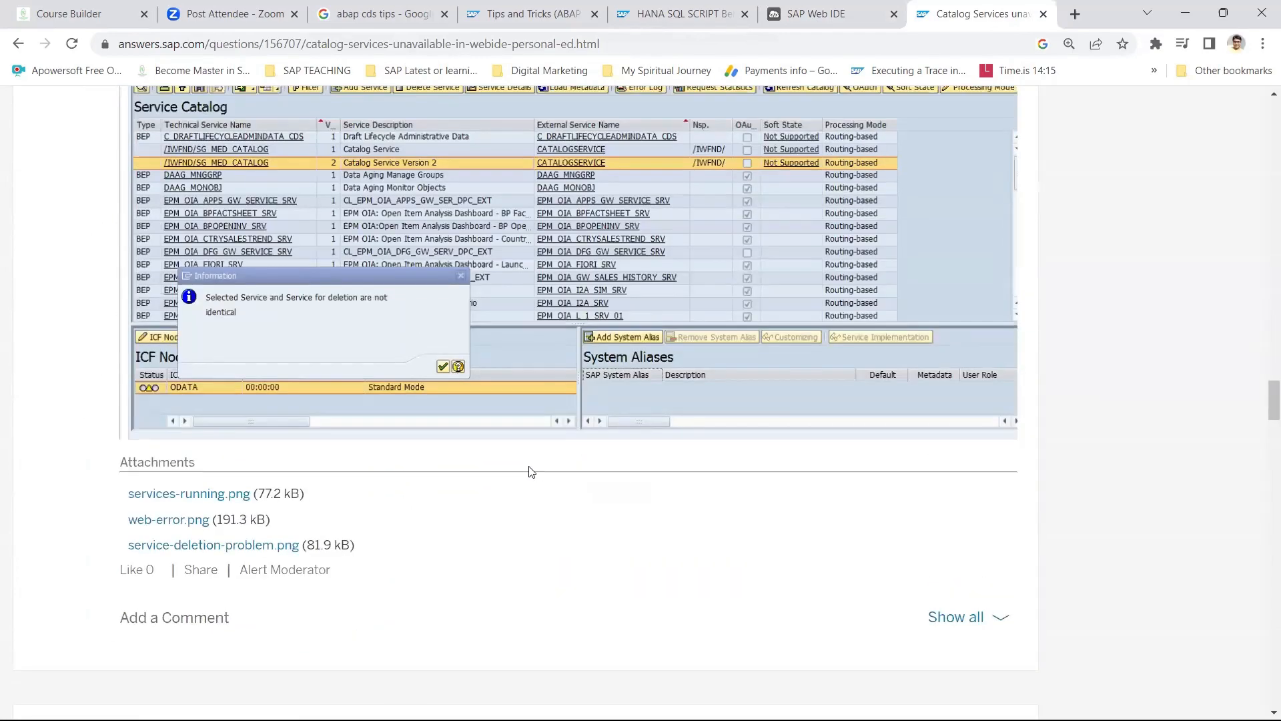
scroll(530, 470, down, 10)
scroll(530, 470, up, 4)
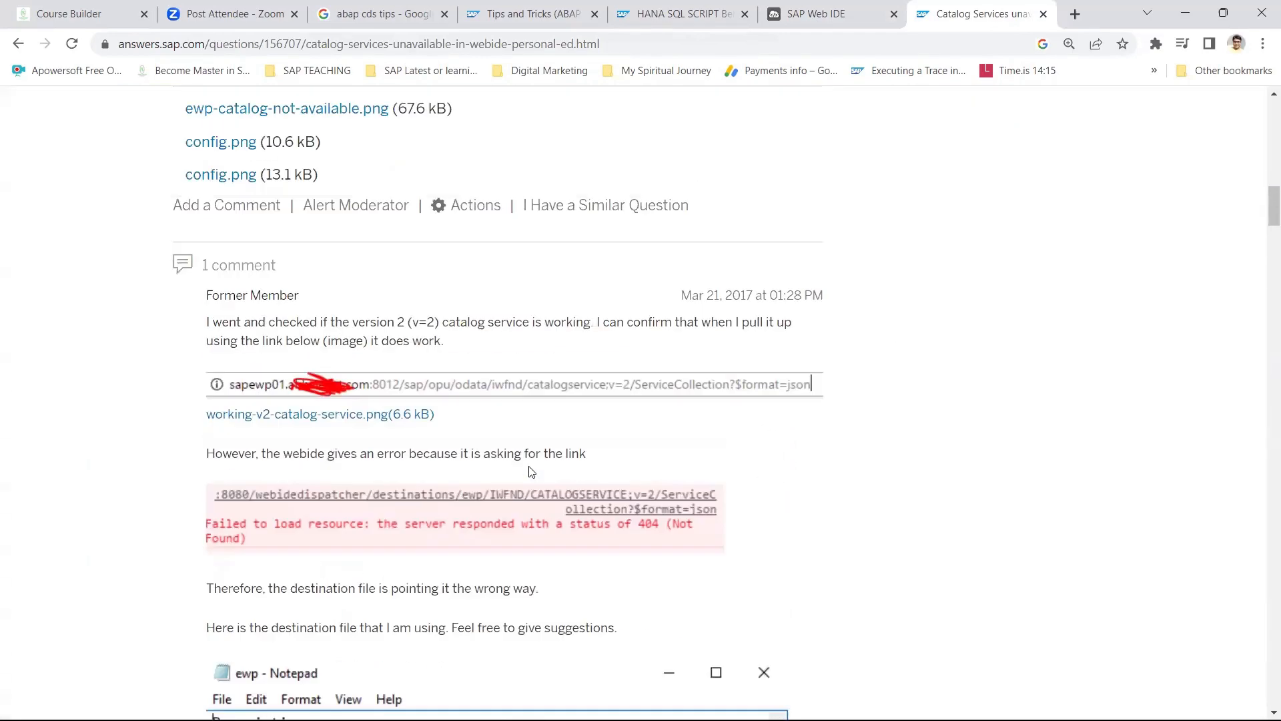
scroll(530, 470, down, 7)
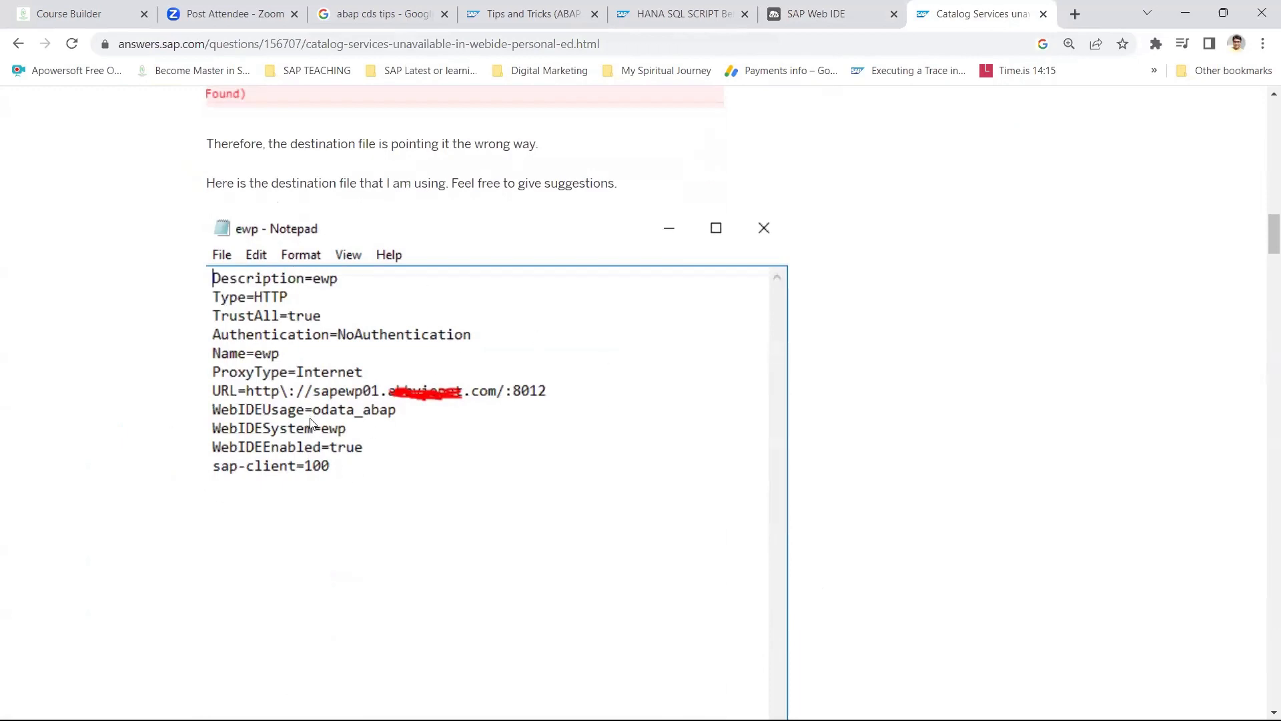
key(super+d)
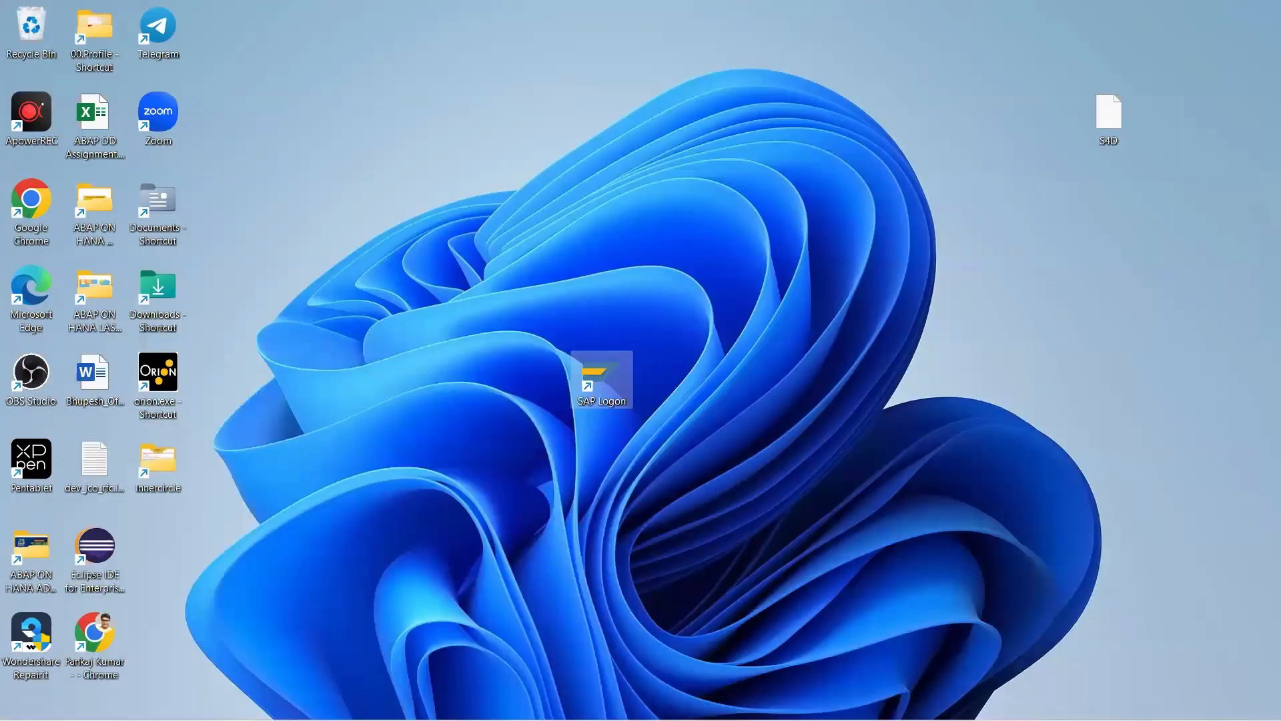
Navigate File Explorer to C:\webide\eclipse\config_master\service.destinations\destinations.
click(211, 700)
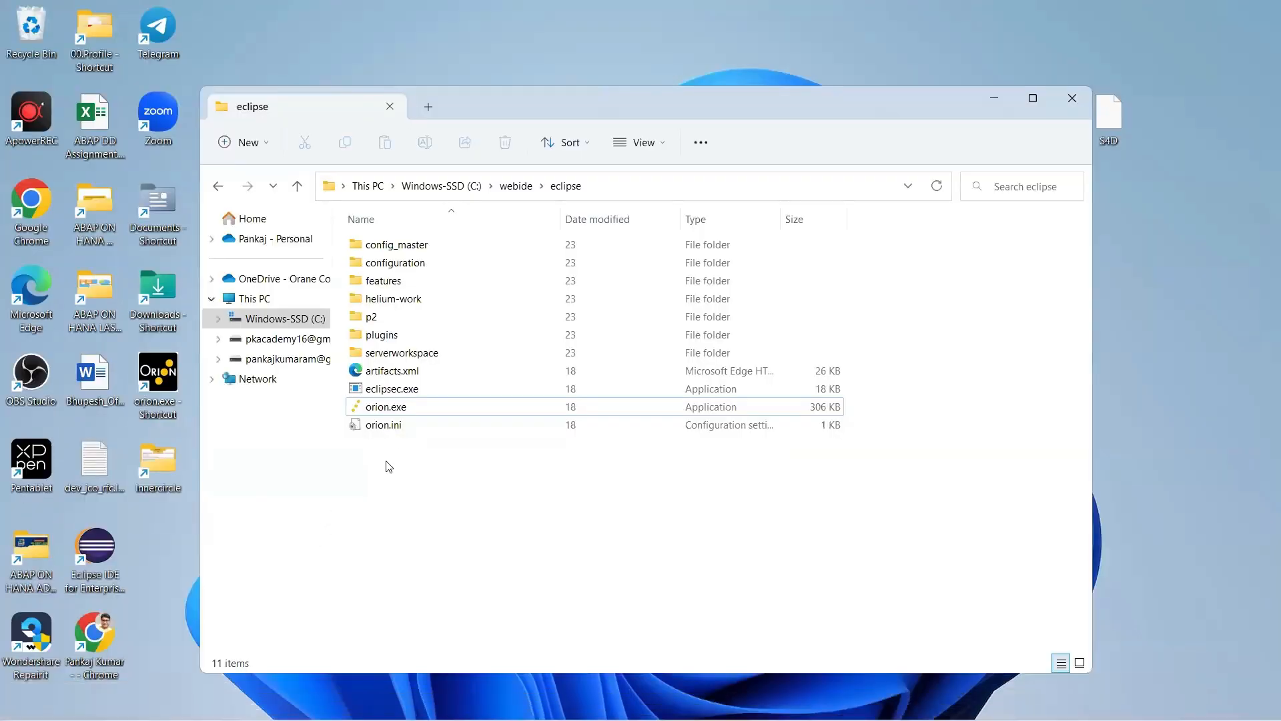
click(464, 188)
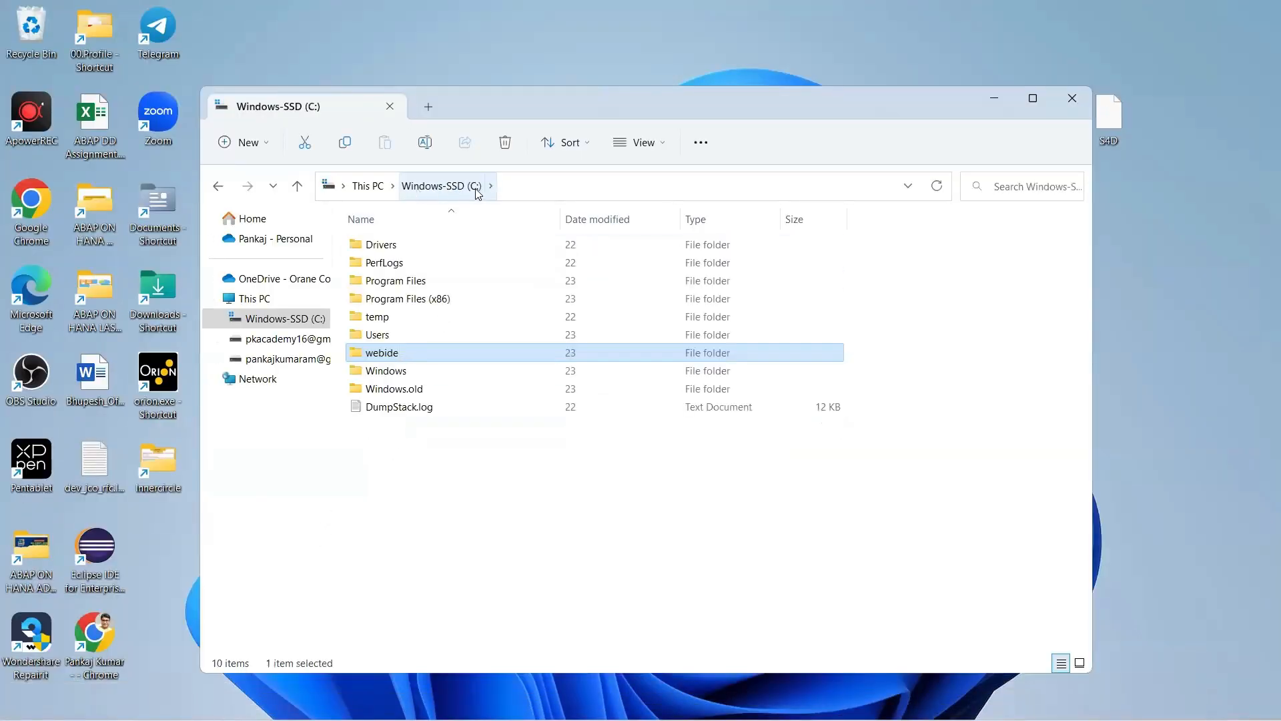
double_click(379, 361)
double_click(381, 265)
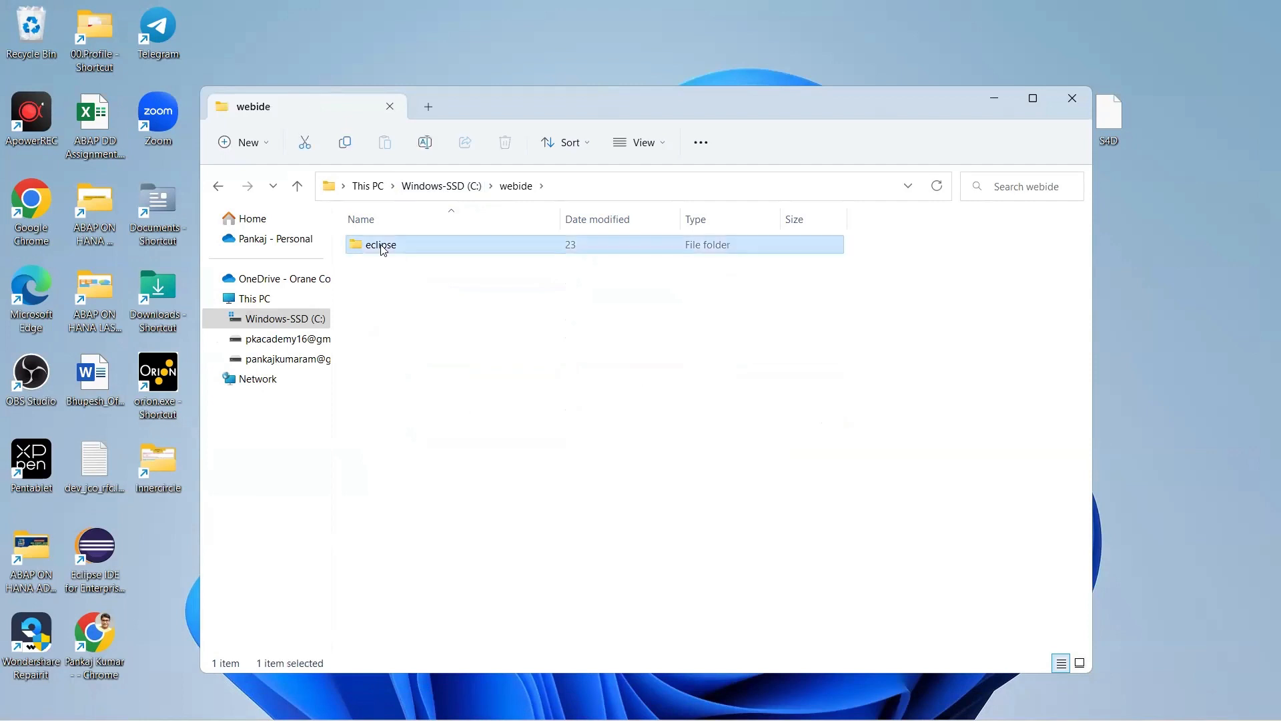
double_click(387, 245)
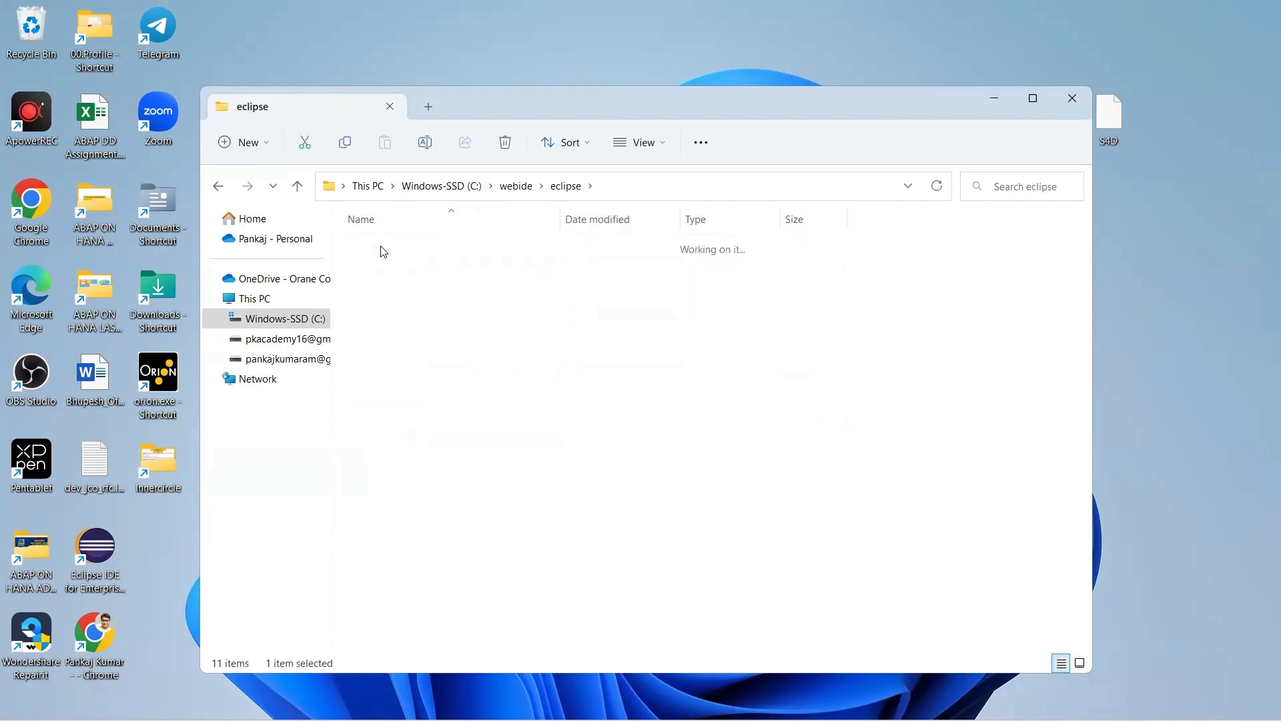
click(400, 248)
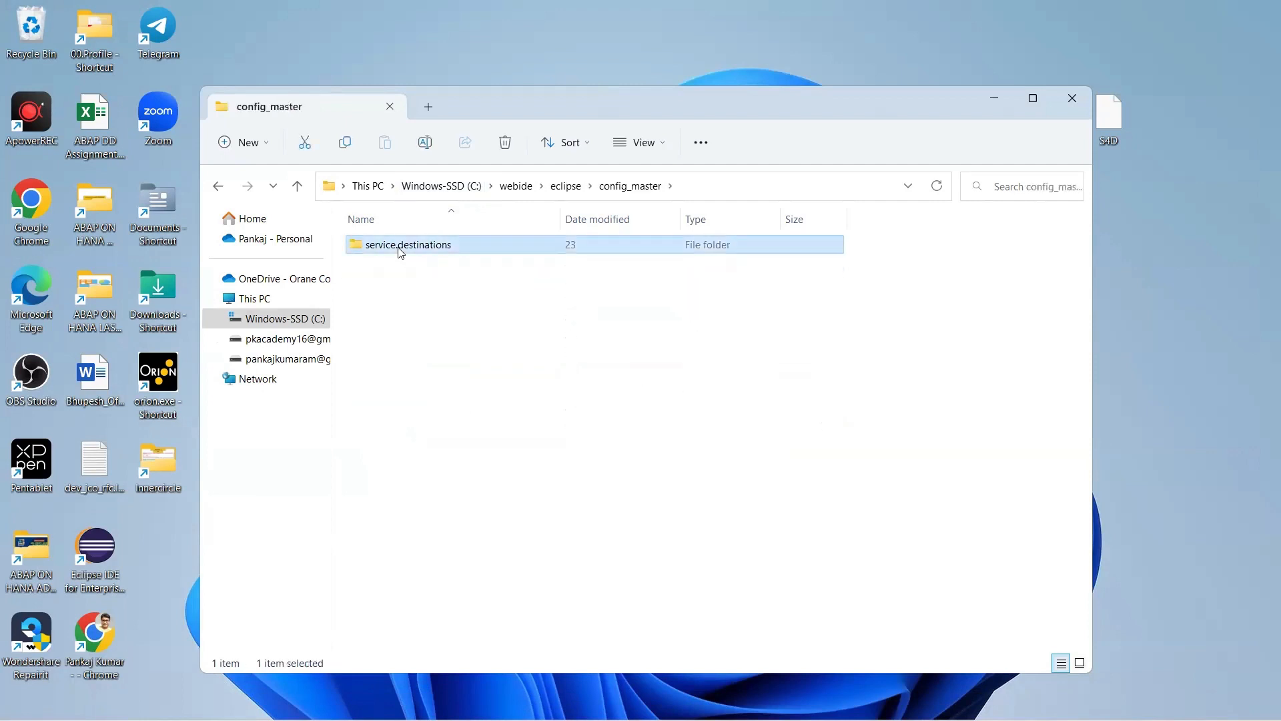
double_click(390, 250)
double_click(392, 253)
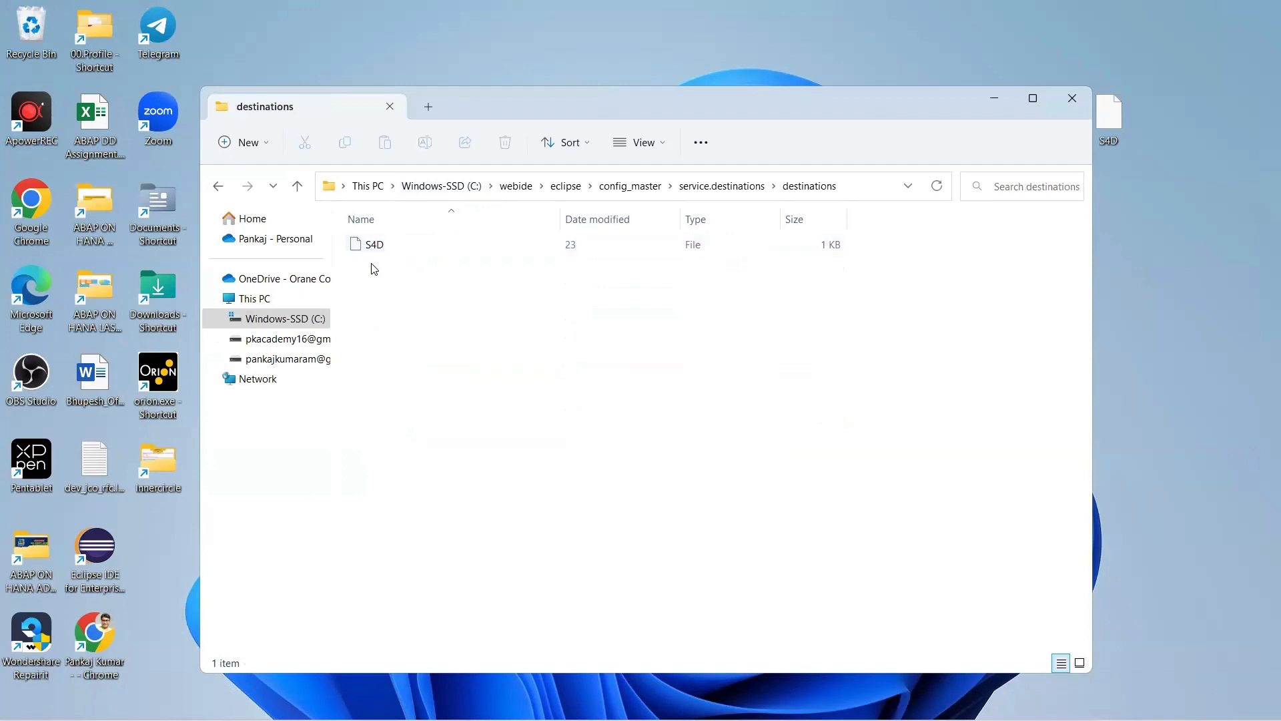
Bring up the Open with app chooser for the S4D destination file.
click(370, 251)
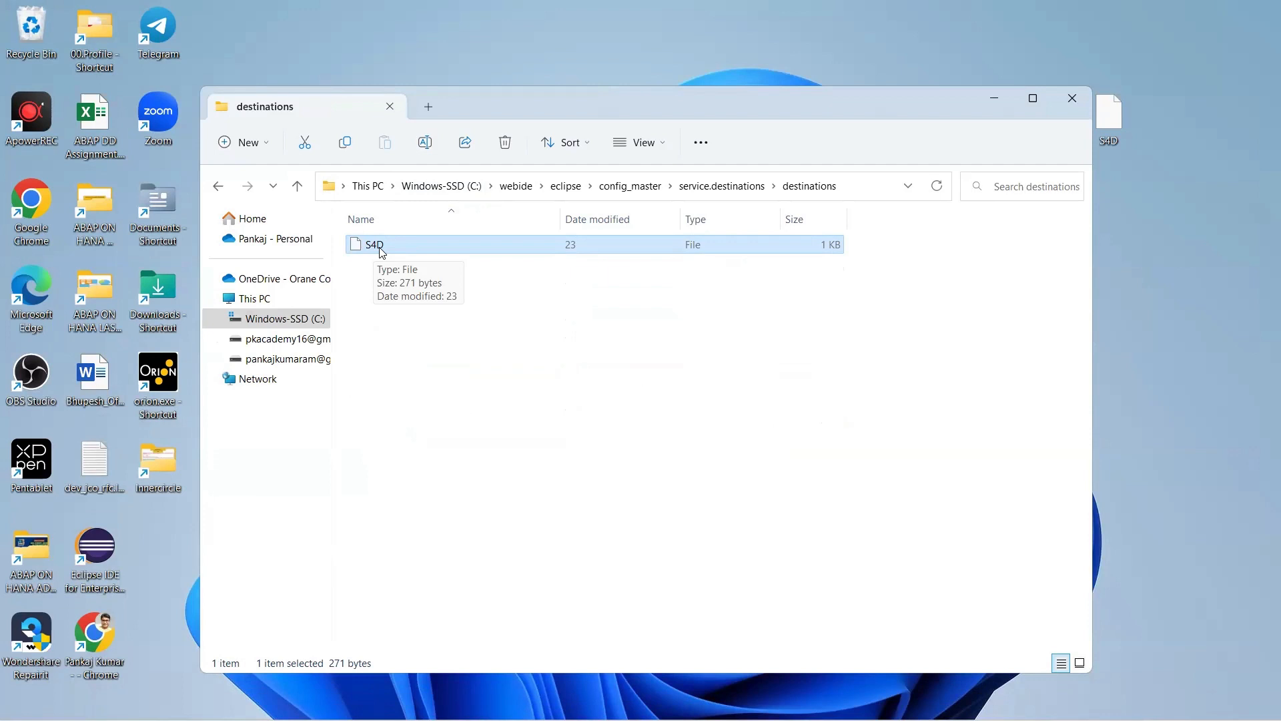
right_click(382, 252)
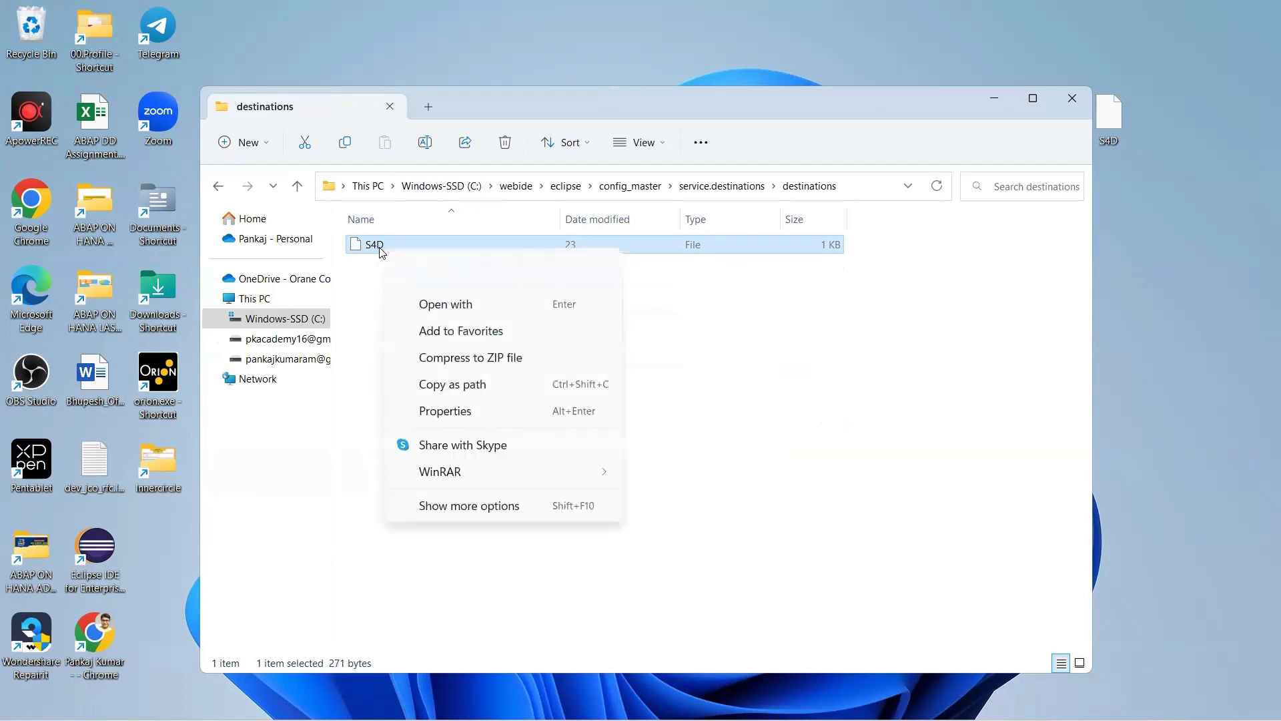
click(505, 318)
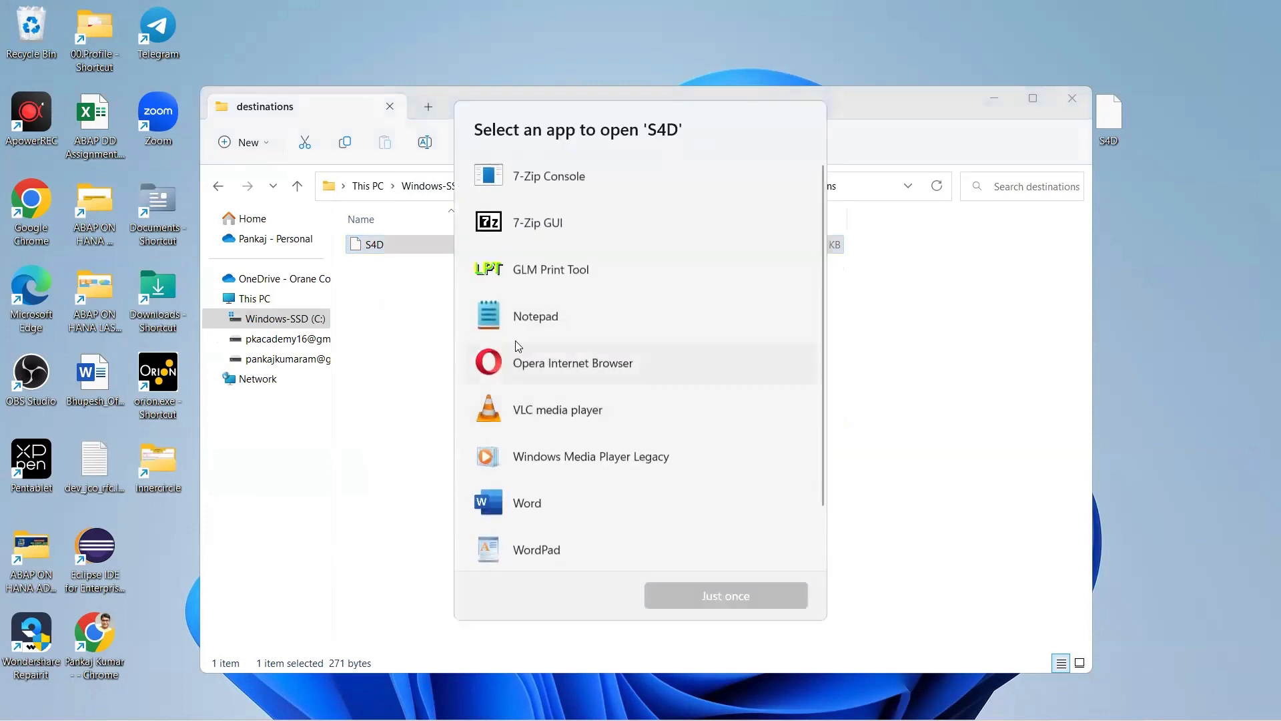
Open S4D in Notepad and resize the window so the WebIDEUsage line is visible.
double_click(521, 308)
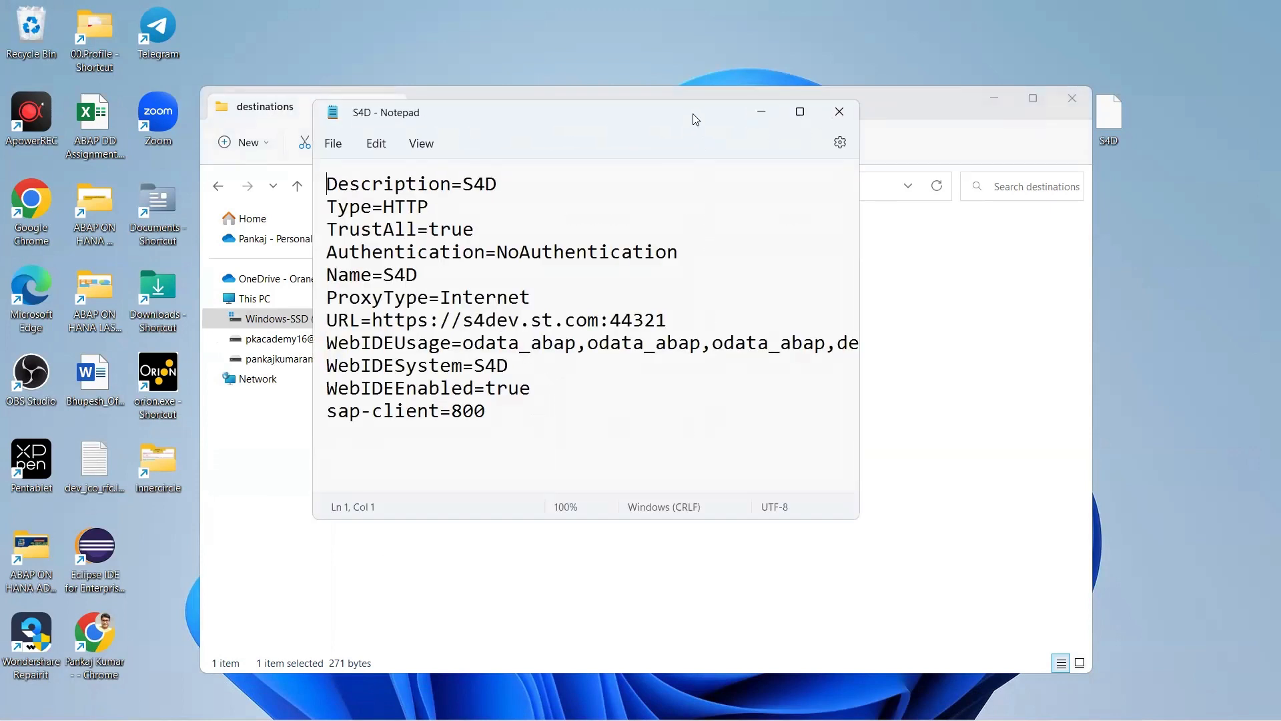
drag(692, 100, 696, 151)
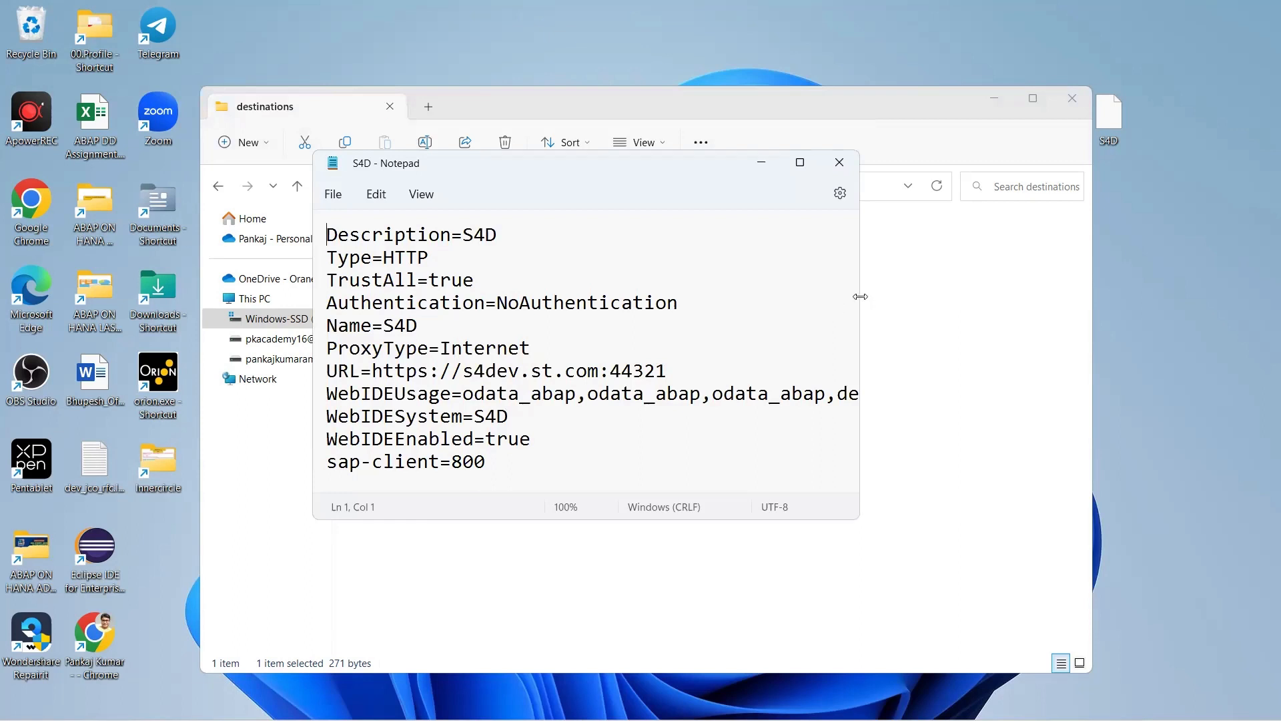
drag(860, 296, 973, 297)
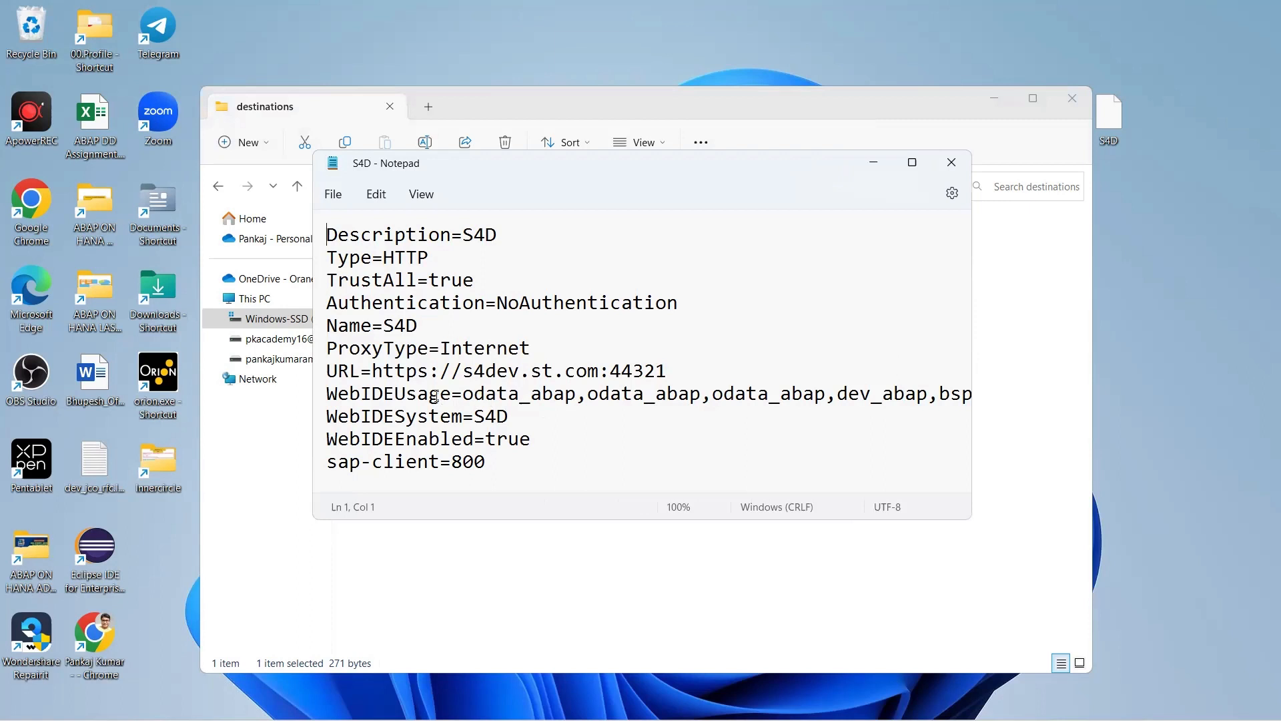
Review the URL, Description=S4D, Type=HTTP, TrustAll=true, ProxyType=Internet and WebIDEUsage lines.
drag(674, 372, 376, 374)
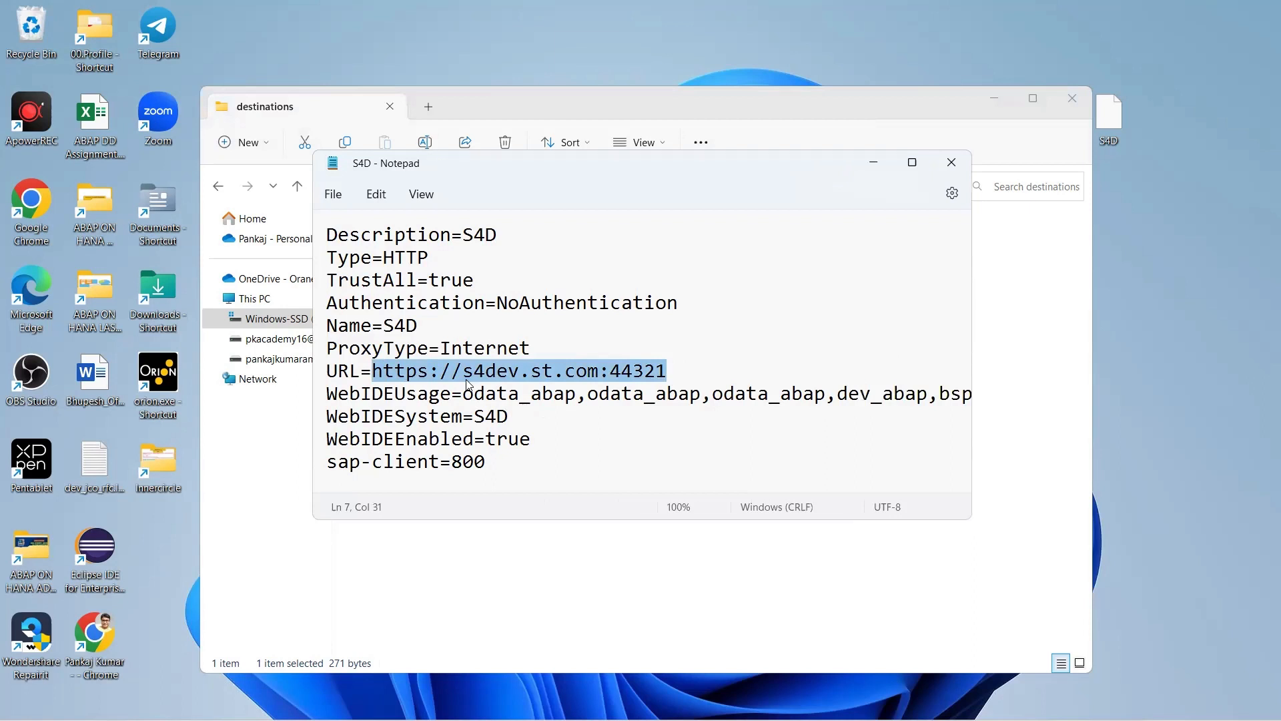
click(435, 235)
key(Down)
key(Down)
key(Down)
key(Down)
key(Down)
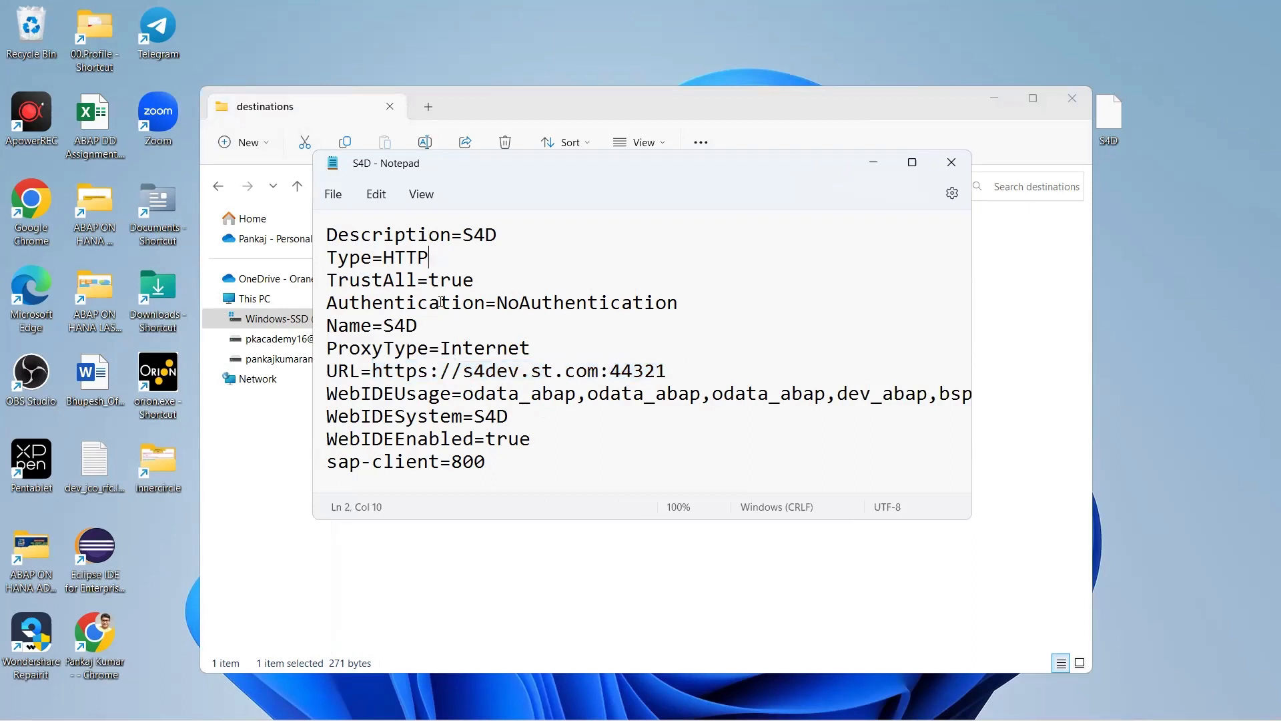
drag(508, 235, 291, 237)
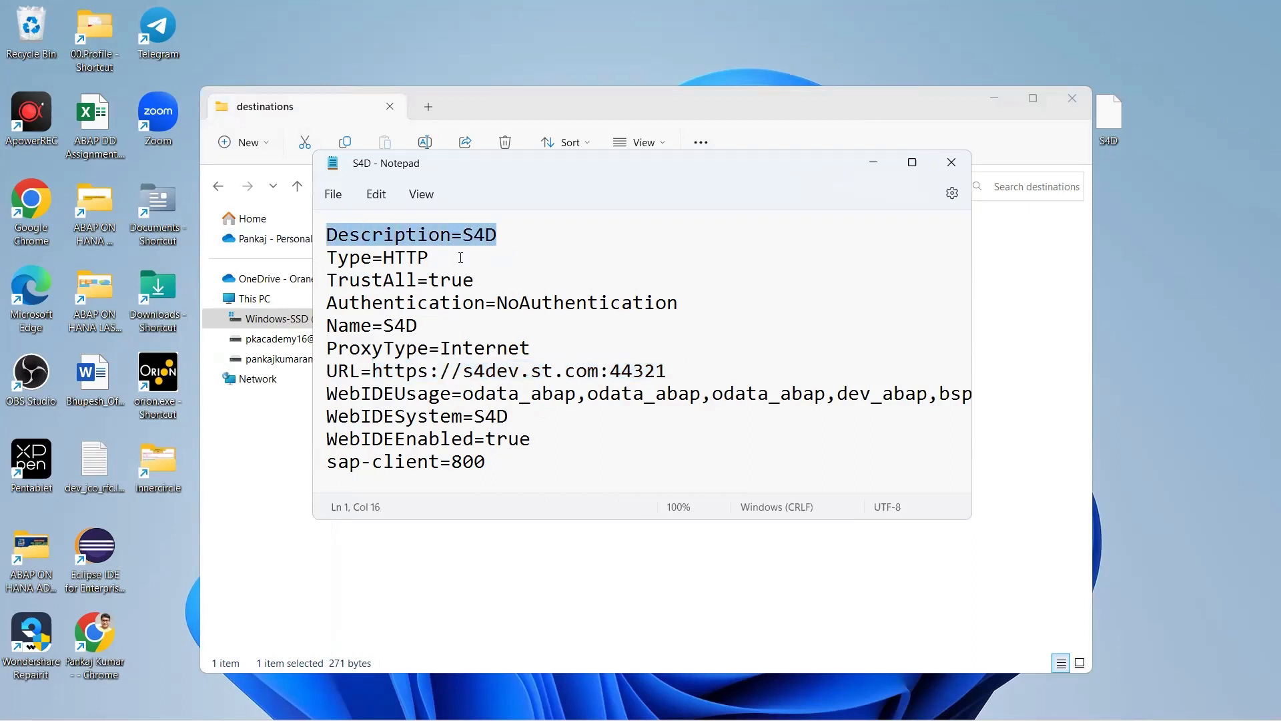
drag(460, 257, 316, 261)
drag(505, 284, 261, 285)
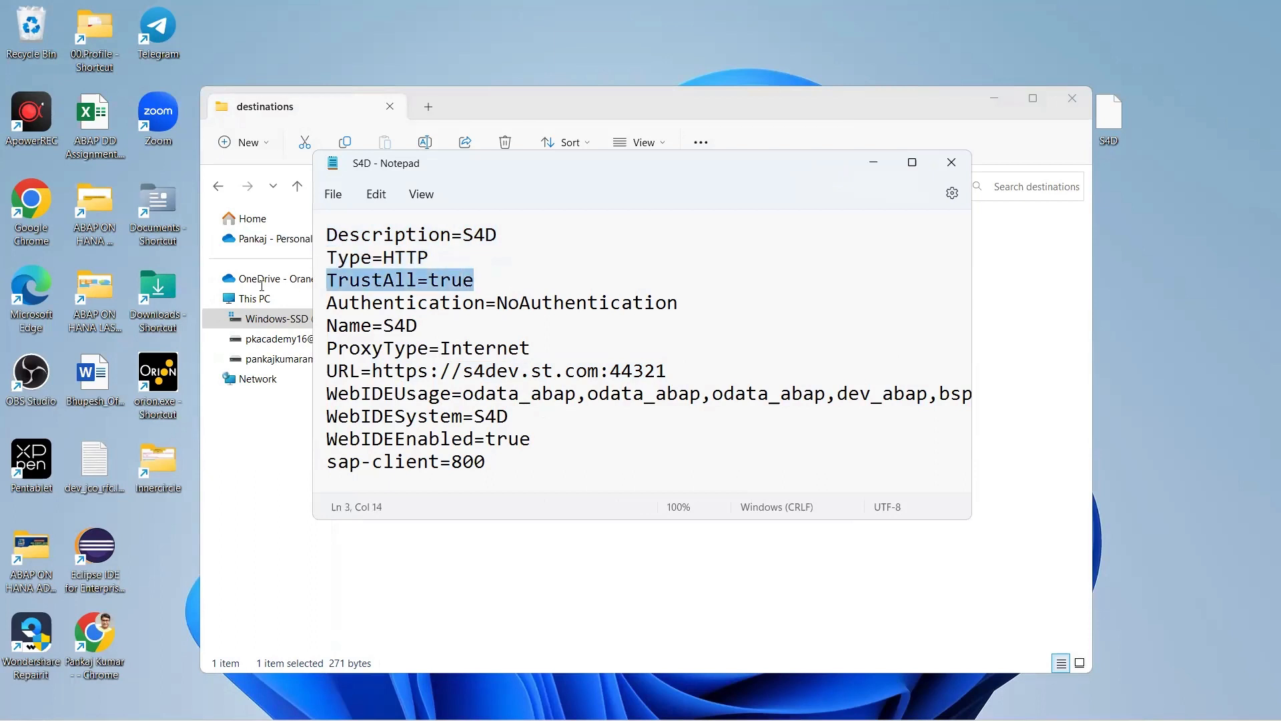
click(707, 306)
click(426, 318)
drag(573, 350, 240, 355)
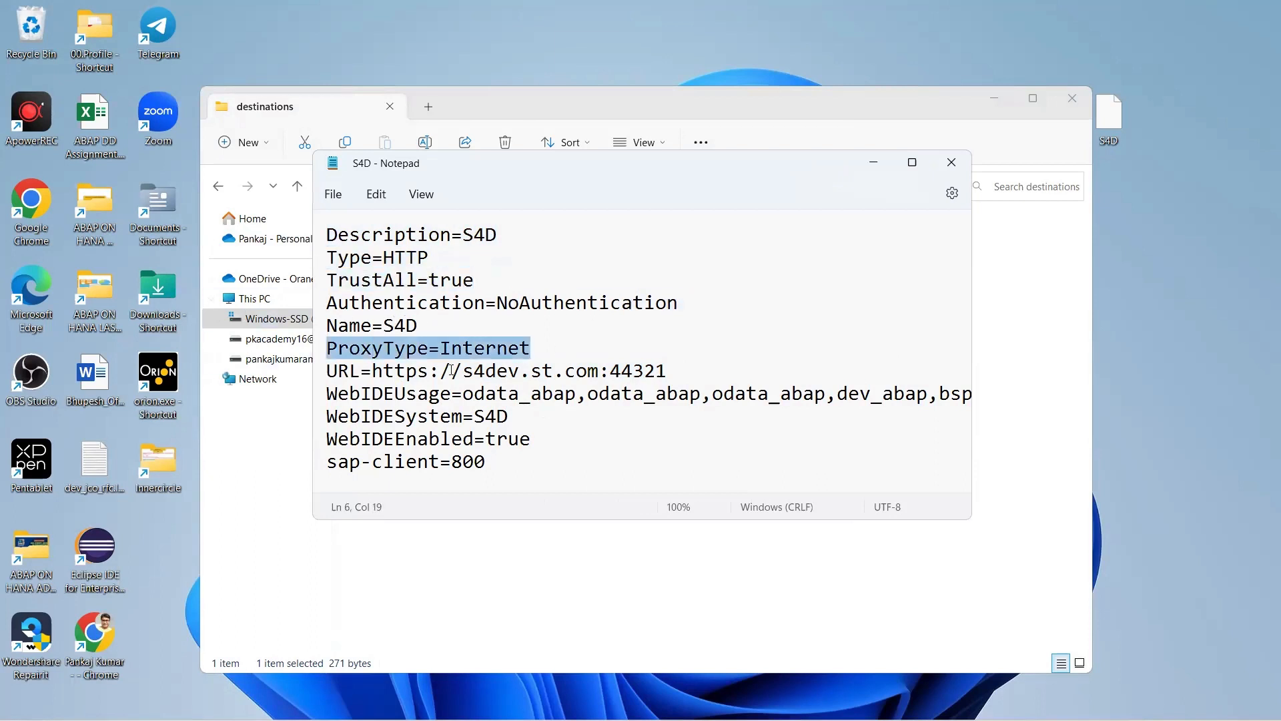
click(467, 371)
drag(694, 374, 292, 378)
drag(519, 394, 319, 395)
drag(486, 461, 285, 239)
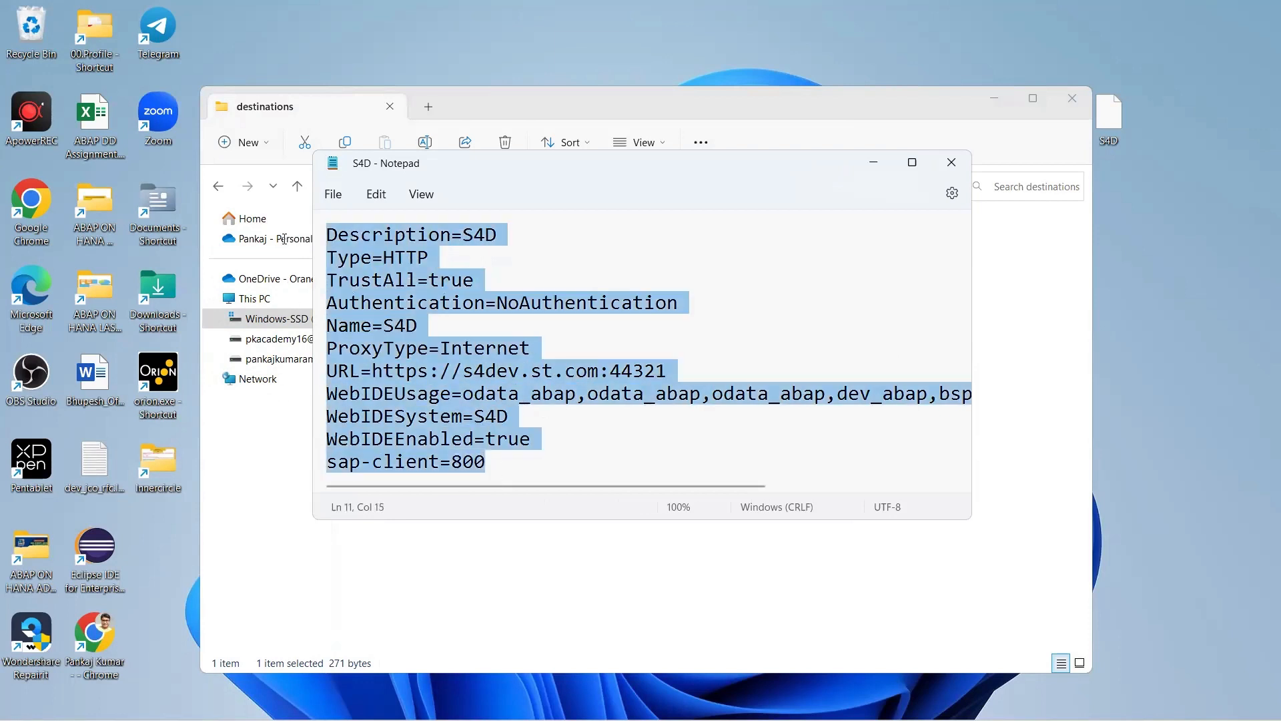
click(463, 371)
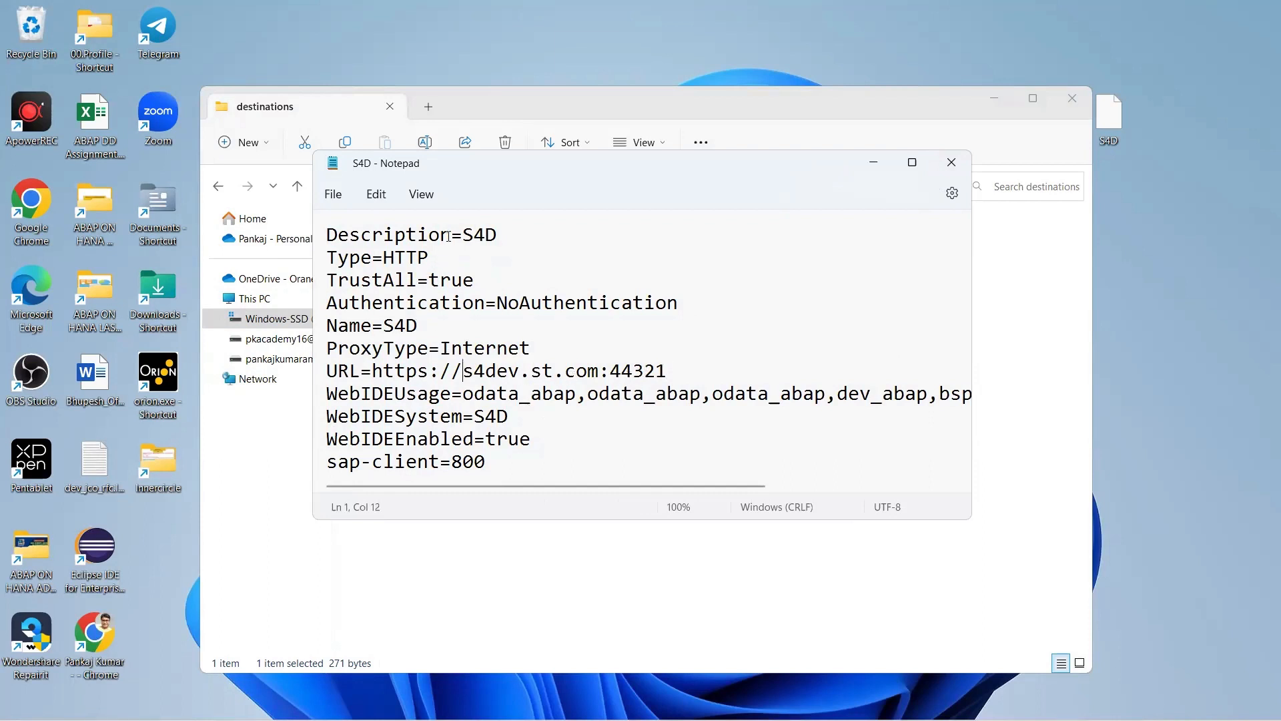
Check the values S4D, HTTP, true and NoAuthentication, then show the desktop.
drag(452, 235, 295, 227)
drag(463, 235, 499, 235)
click(497, 235)
double_click(498, 235)
click(547, 236)
drag(428, 259, 386, 260)
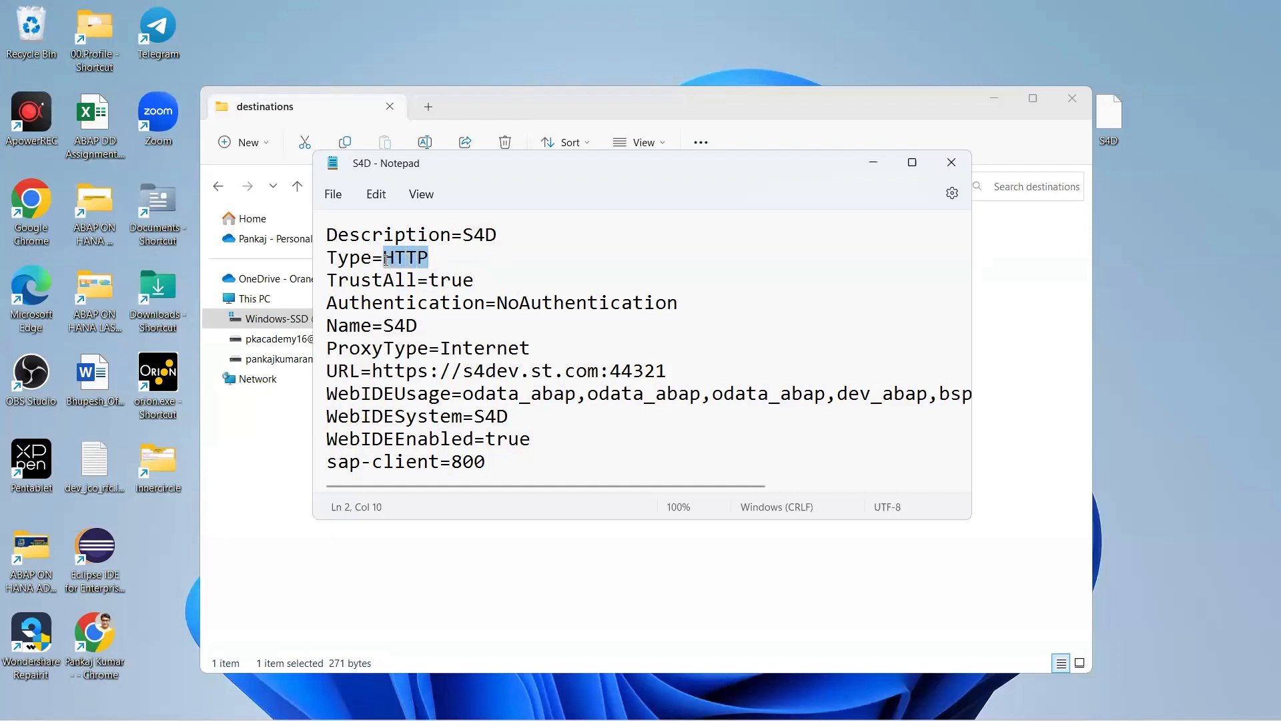
drag(475, 280, 690, 305)
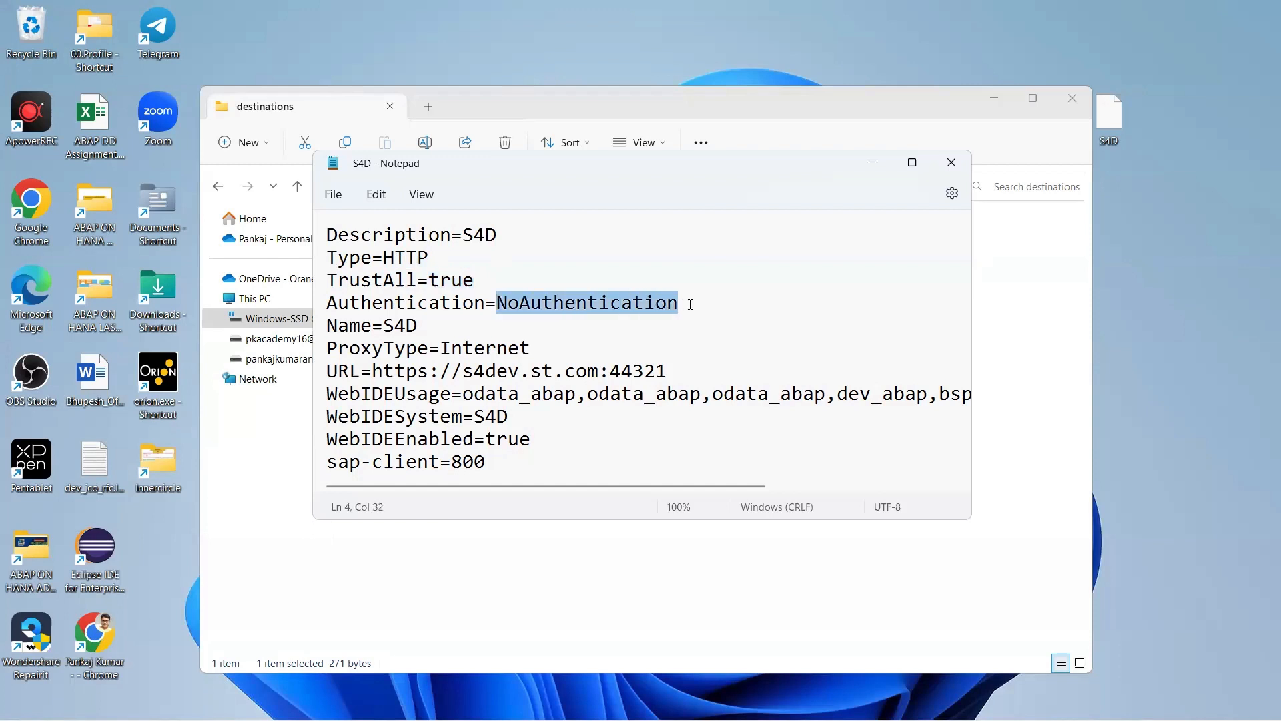
drag(680, 303, 497, 305)
drag(421, 329, 385, 327)
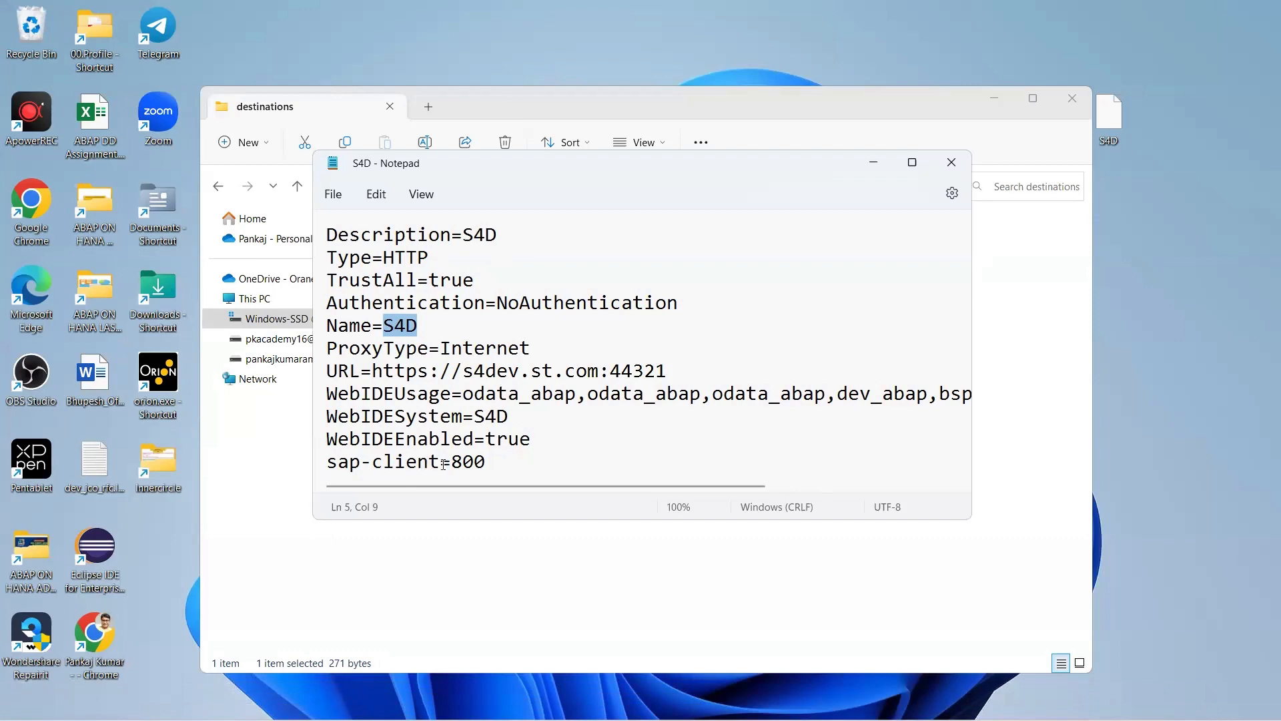
key(super+d)
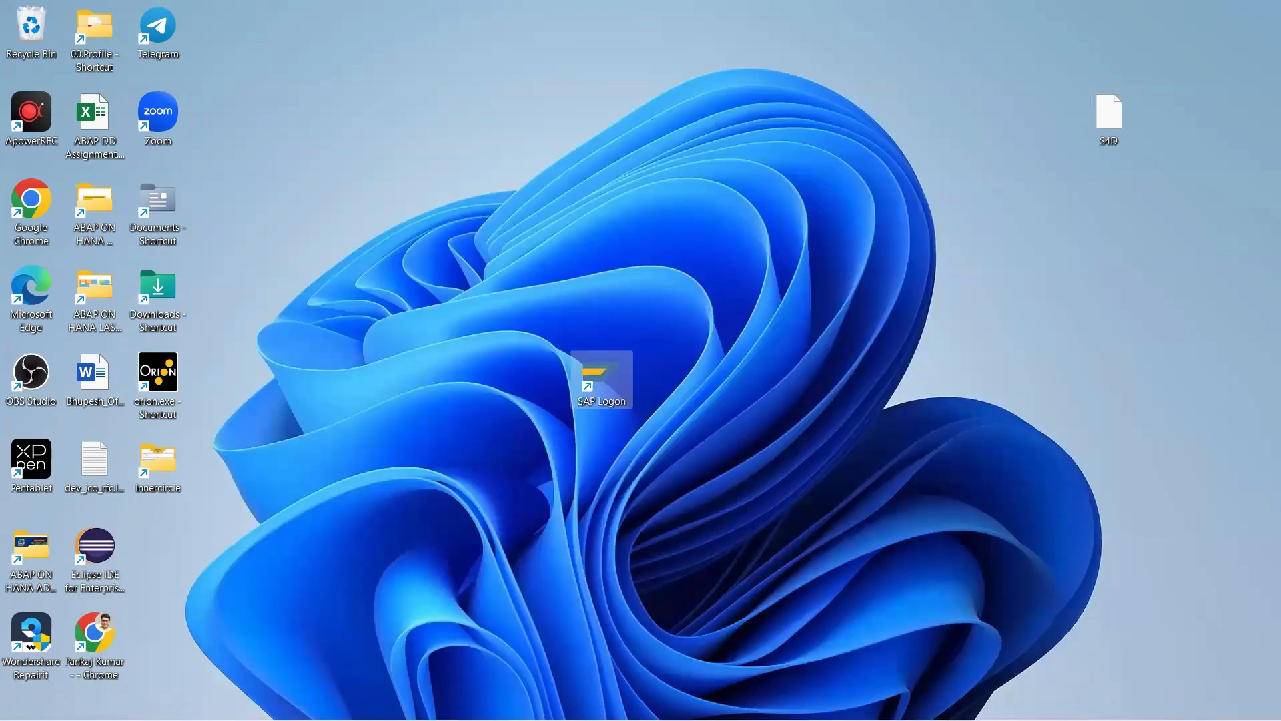
Check the connected SAP system and client details in SAP GUI.
key(alt+Tab)
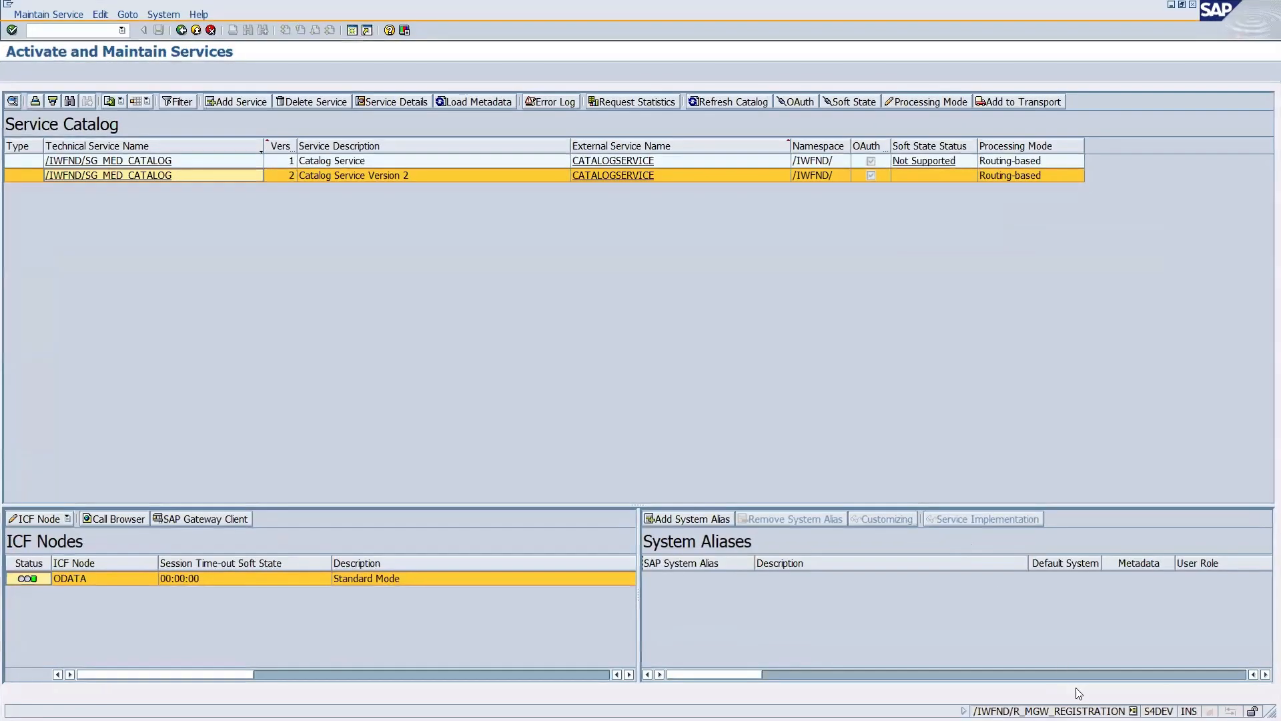
click(1133, 711)
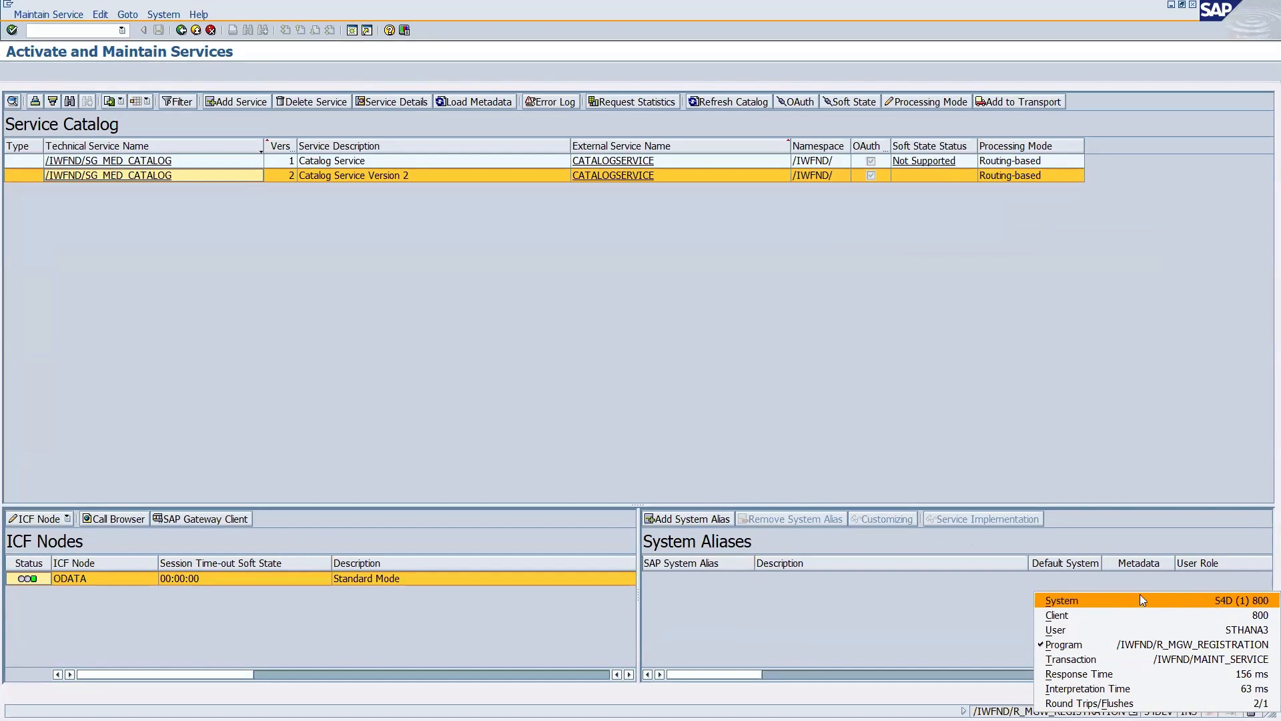
key(alt+Tab)
key(alt+Tab)
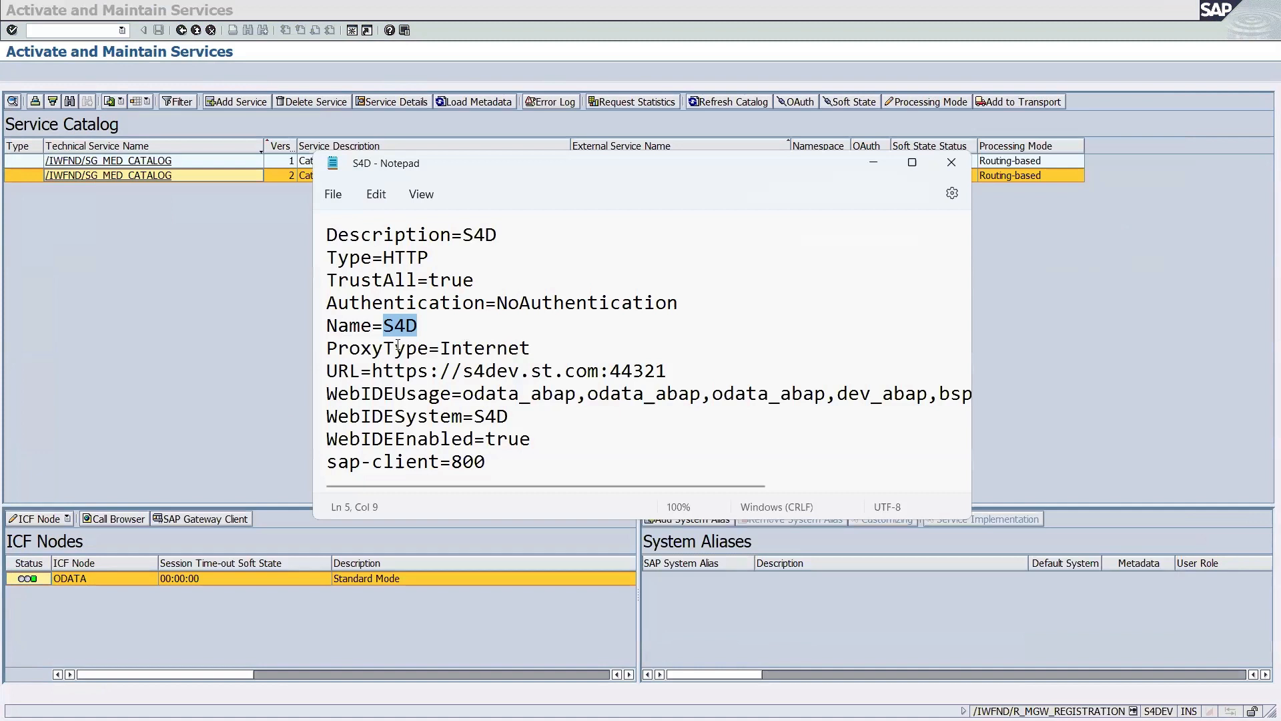
Compare the S4D name, Internet proxy type and URL in Notepad against SAP's Activate and Maintain Services.
double_click(385, 325)
drag(533, 348, 443, 347)
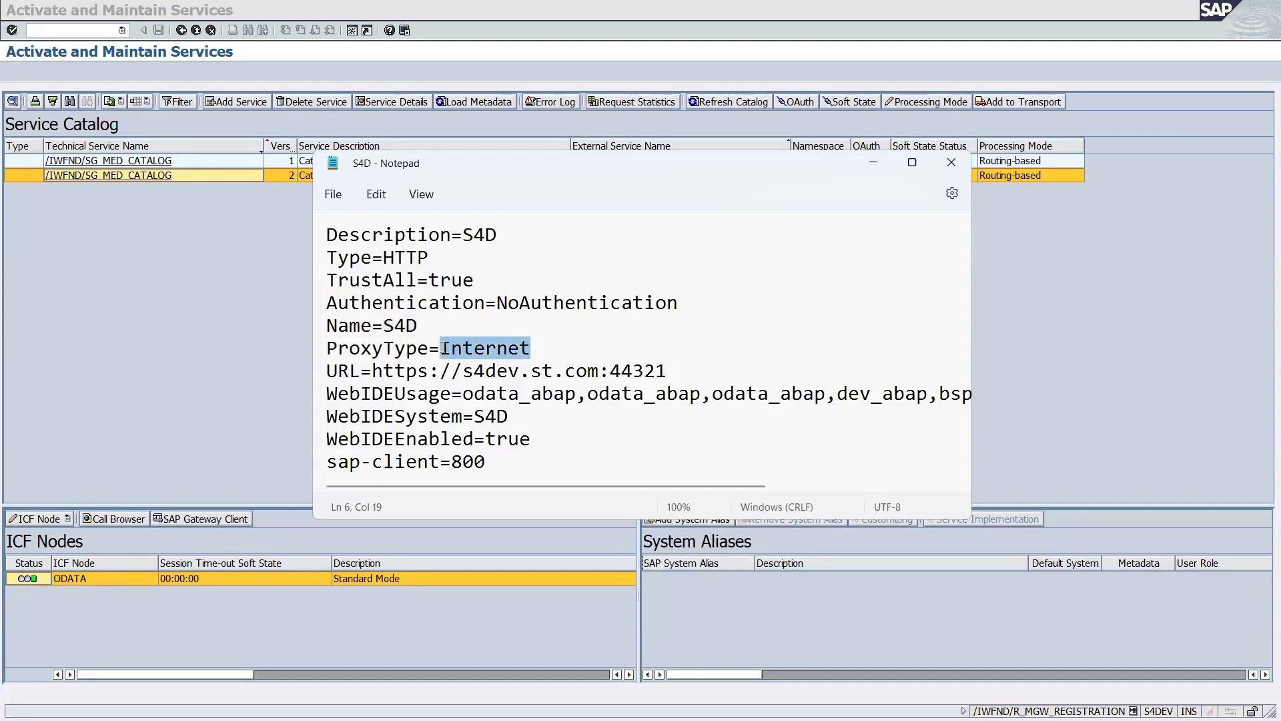
drag(545, 348, 443, 344)
drag(375, 371, 673, 371)
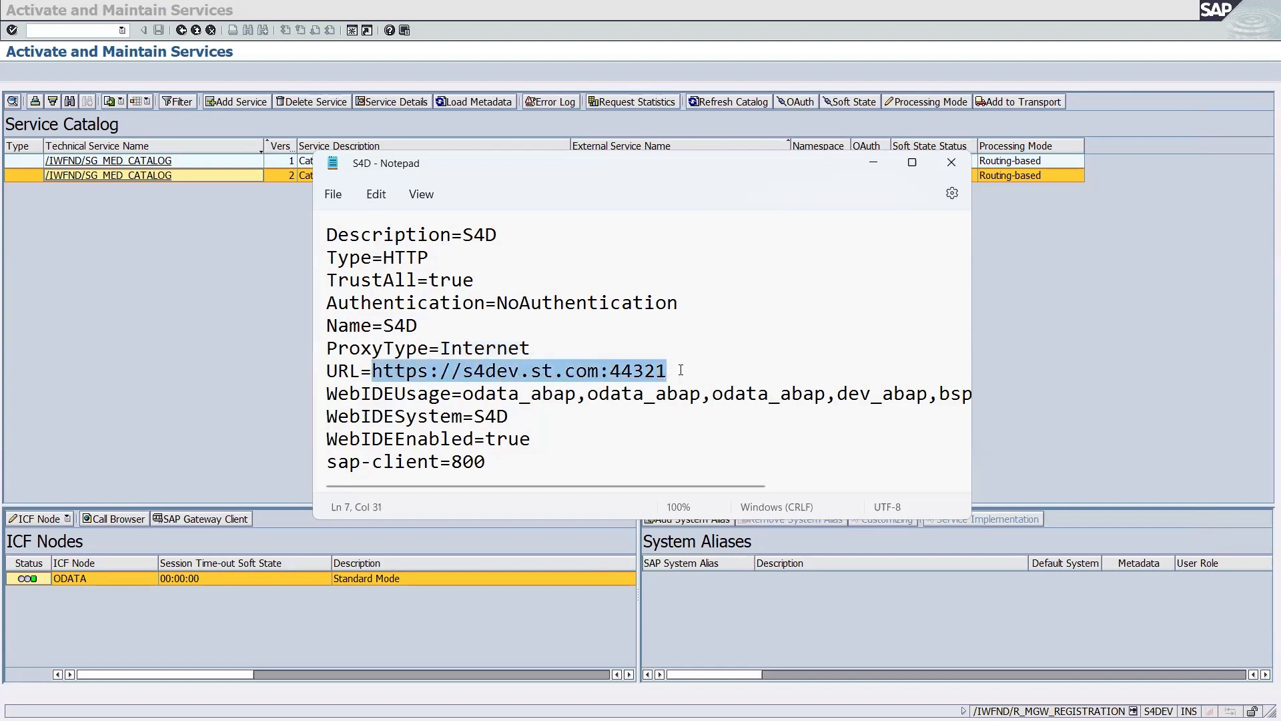
click(681, 371)
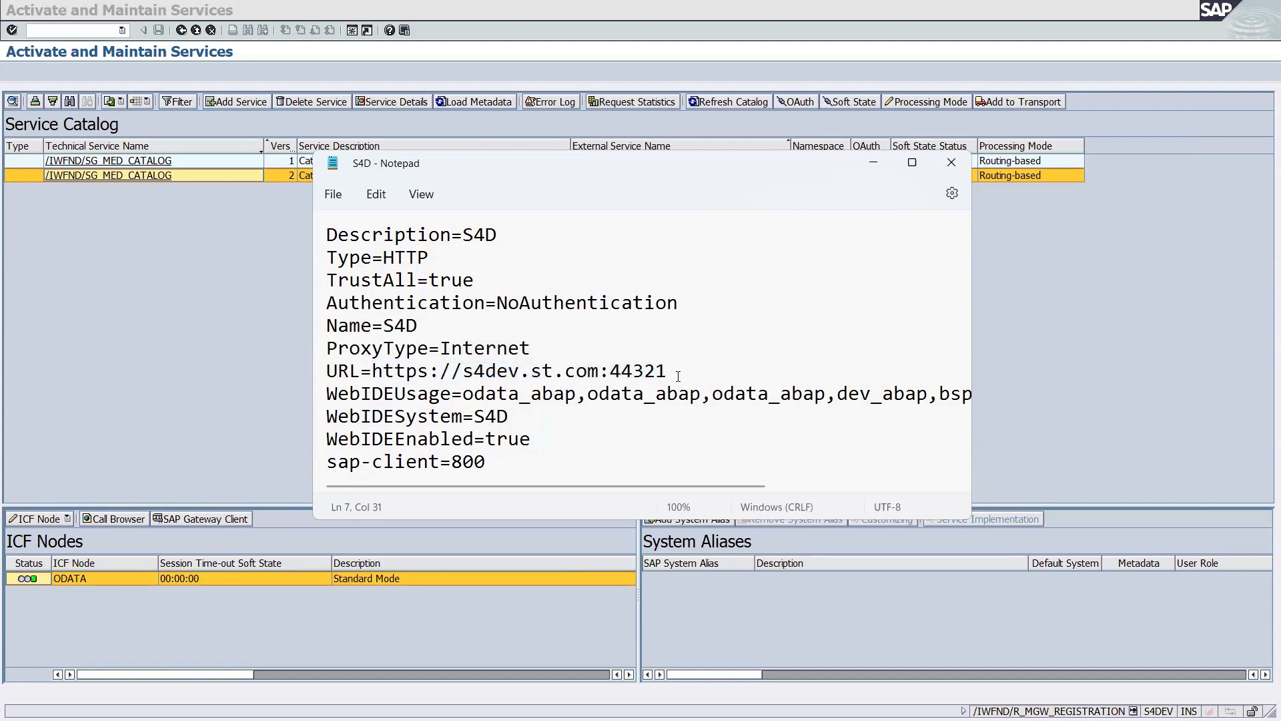
click(134, 38)
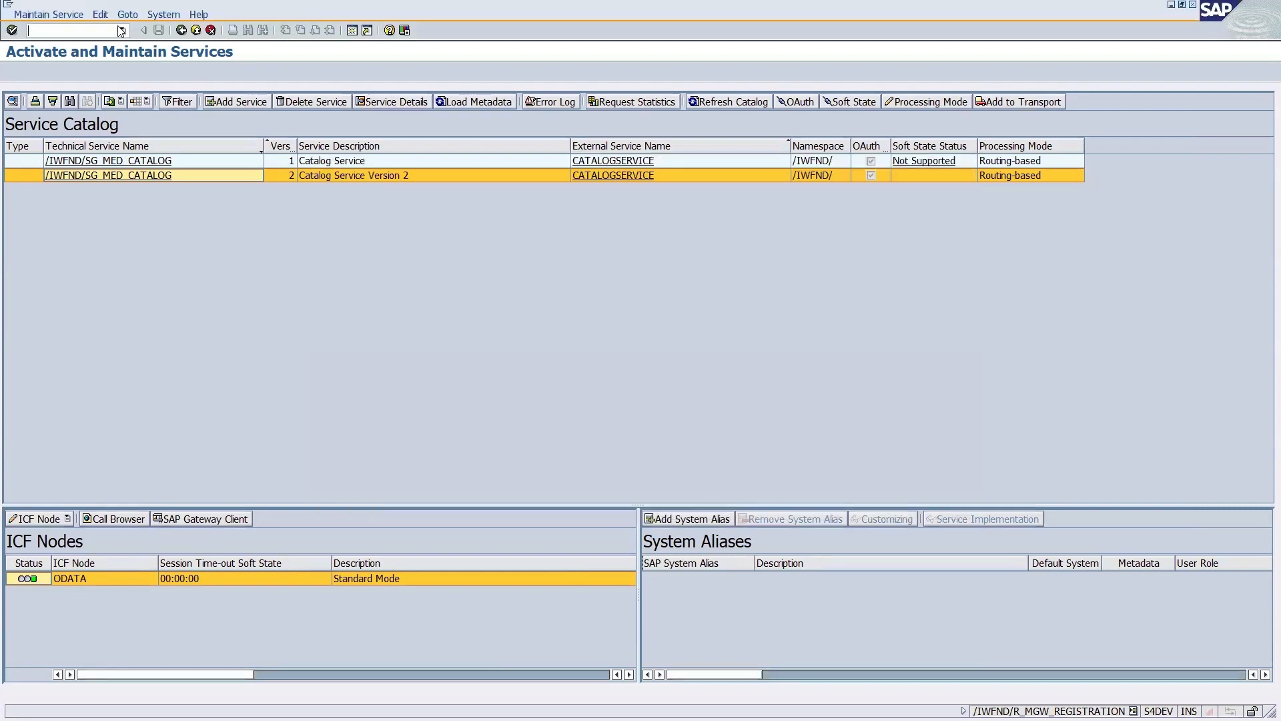
Start the ICM monitor transaction with /osmicm in SAP GUI.
click(121, 30)
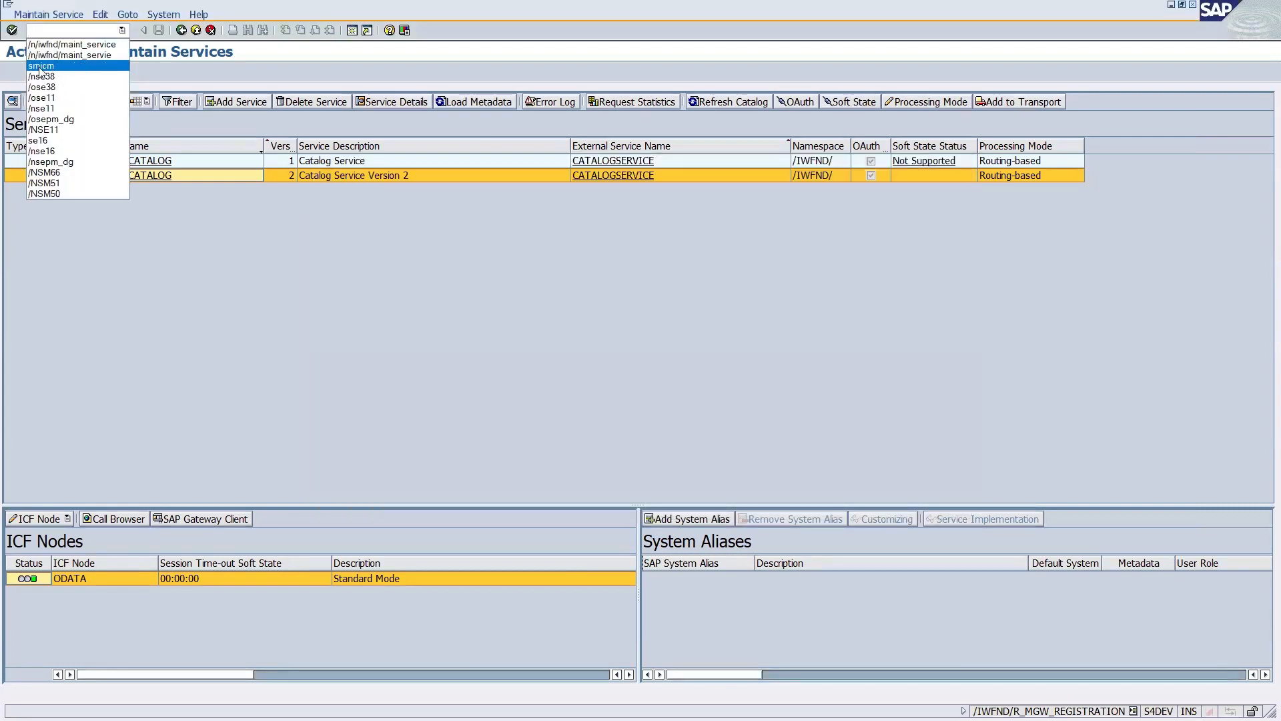
click(300, 297)
click(47, 32)
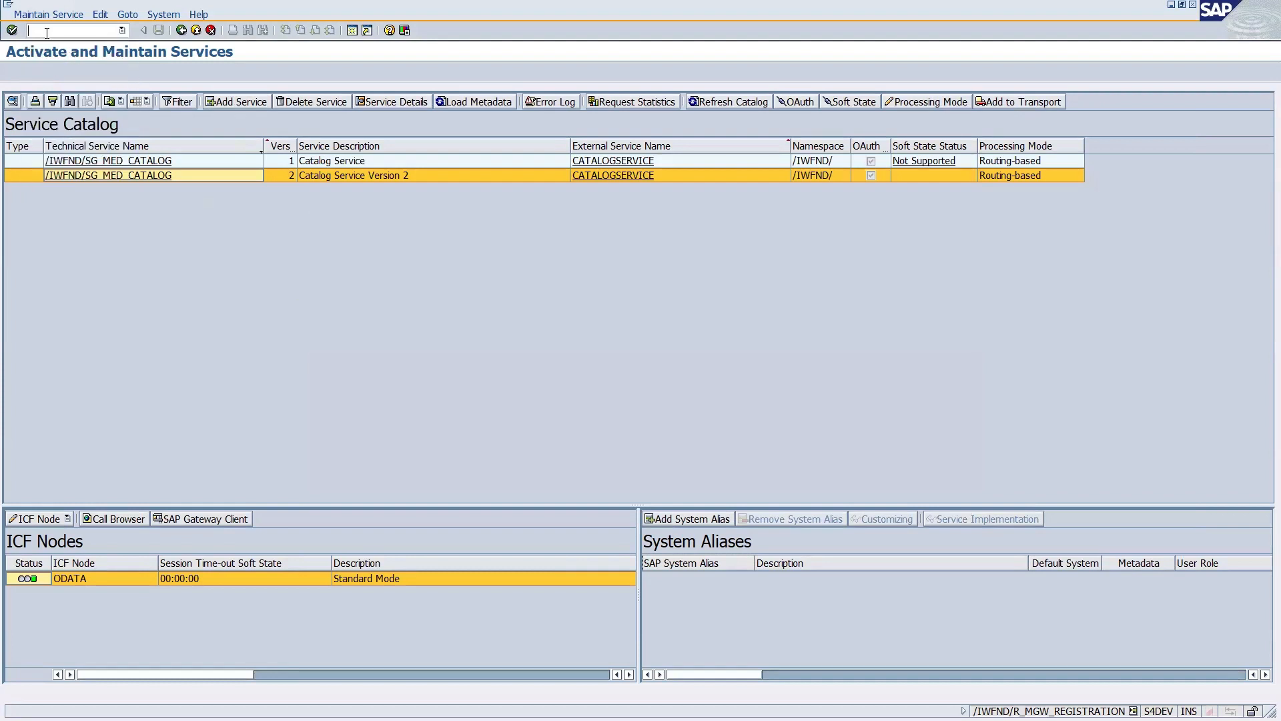
text(/osmic)
key(Return)
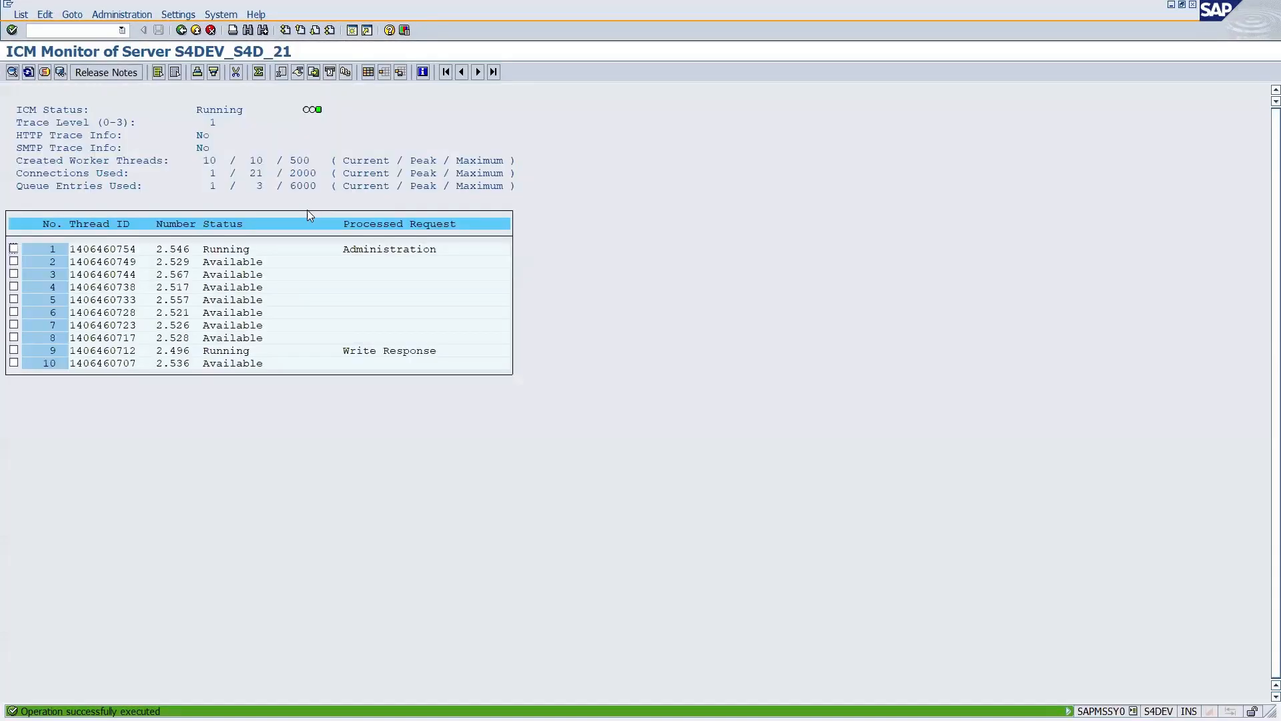
Display the ICM active services and note host S4DEV.ST.COM, HTTP port 8021 and HTTPS port 44321.
click(72, 14)
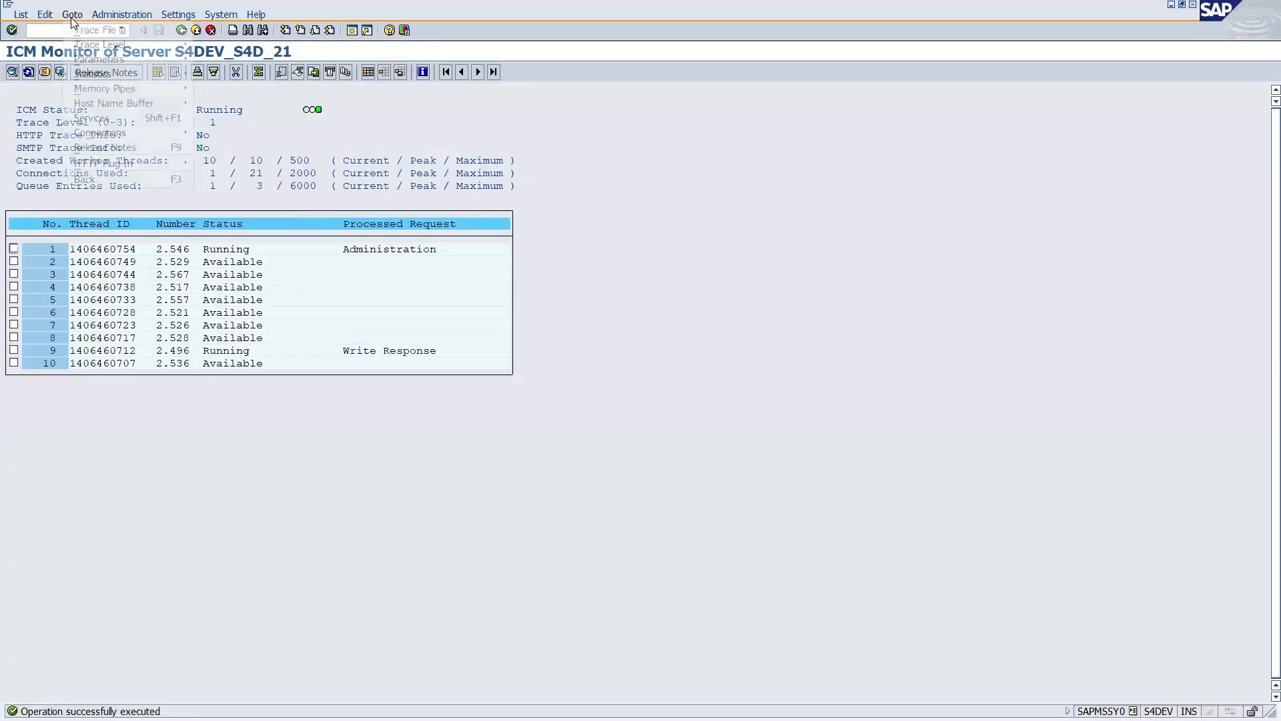
click(83, 117)
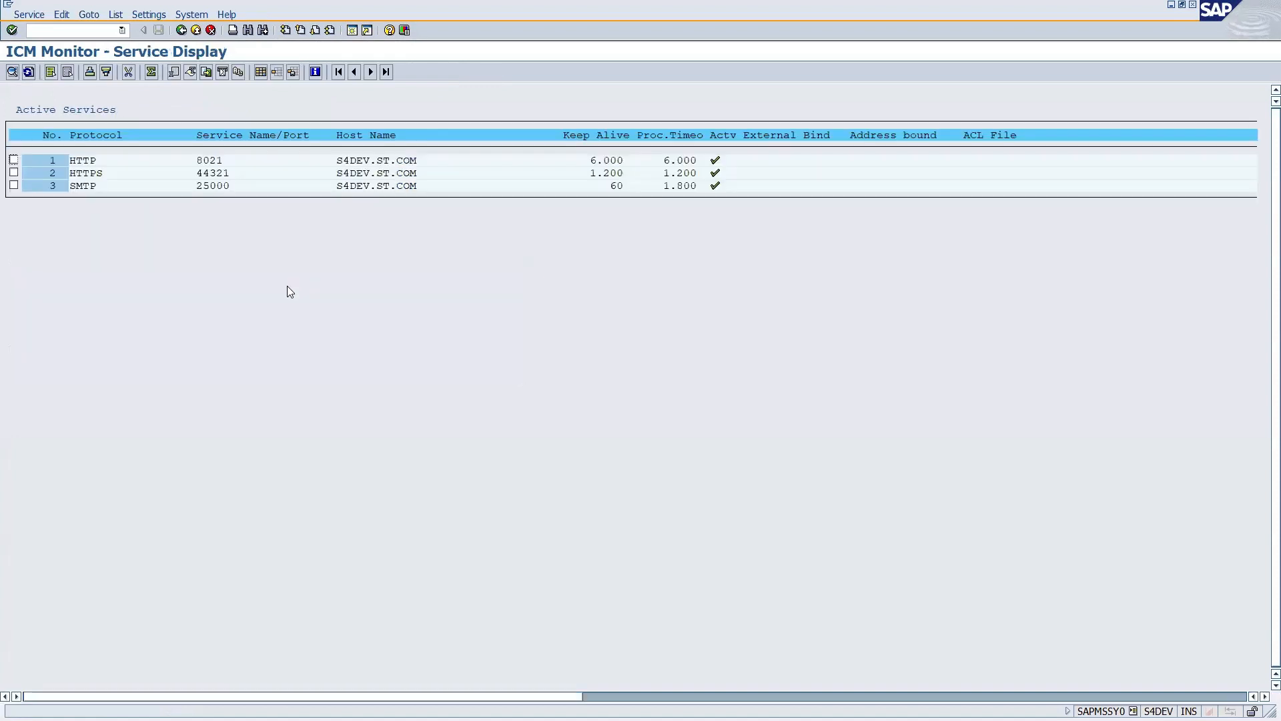
click(339, 161)
click(78, 161)
click(73, 174)
click(200, 175)
click(74, 161)
click(86, 161)
click(206, 163)
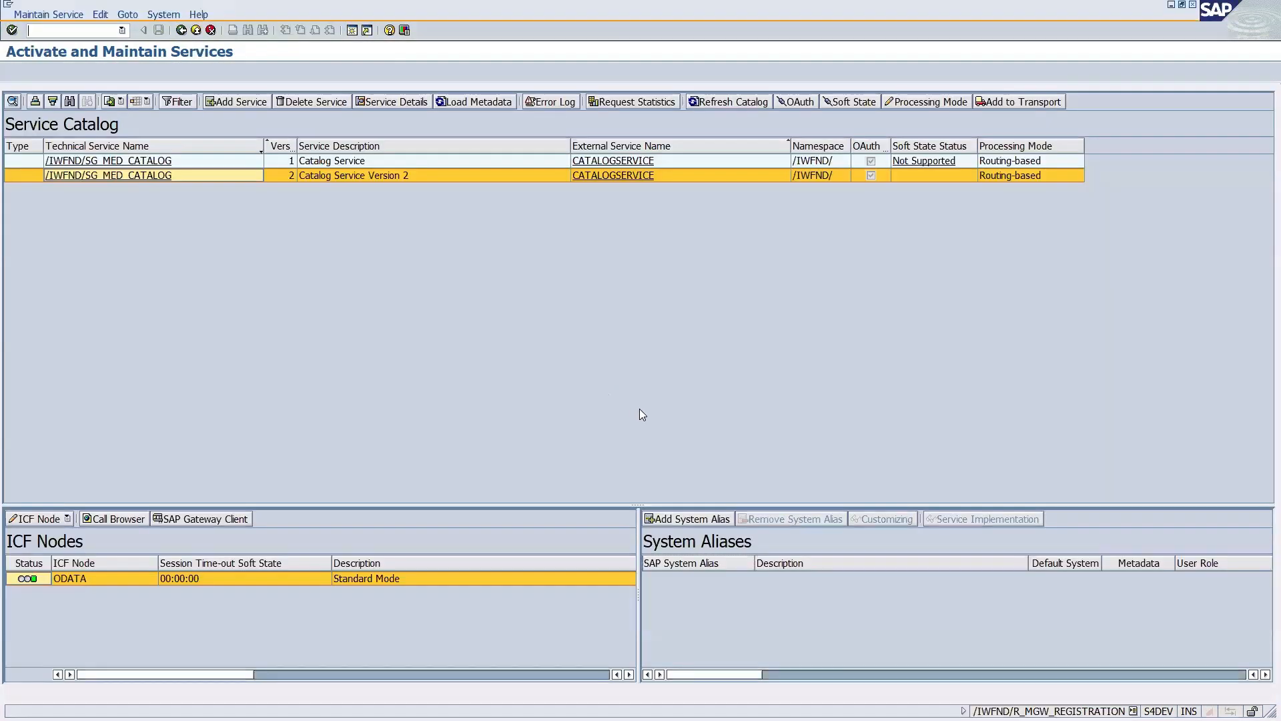
key(alt+Tab)
key(Tab)
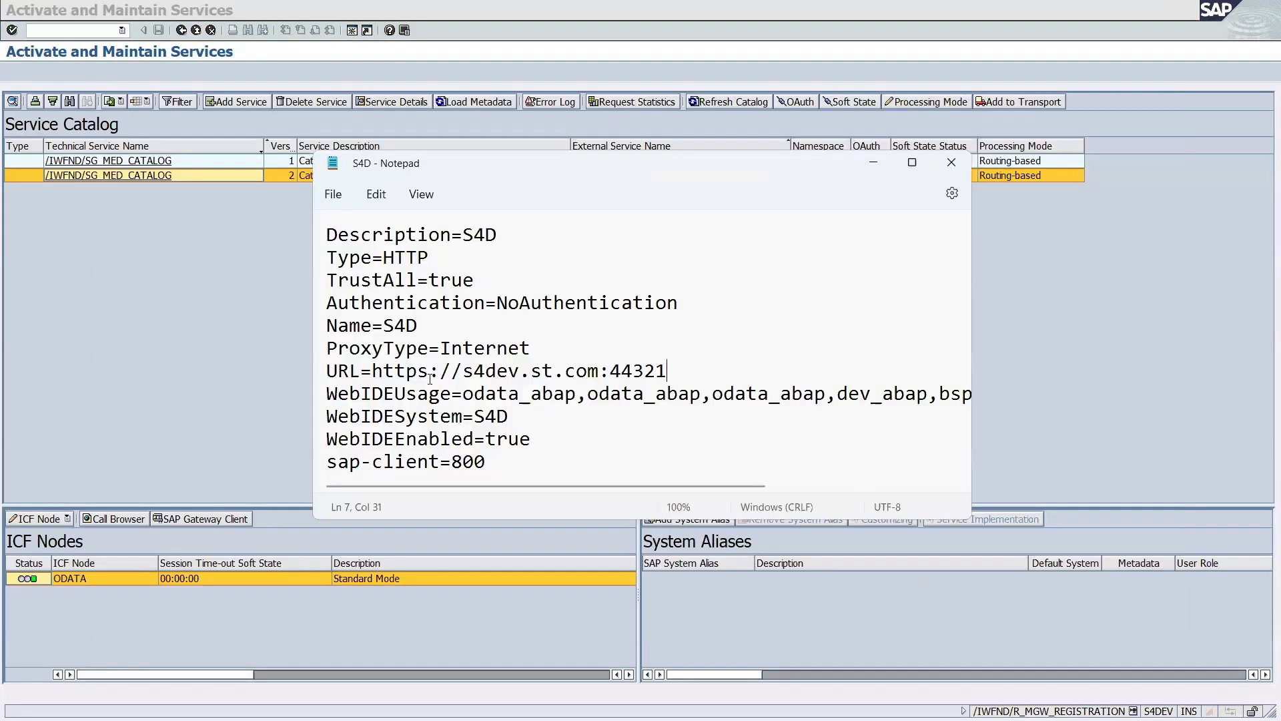
Copy the host name S4DEV.ST.COM from the ICM service list.
drag(431, 374, 373, 372)
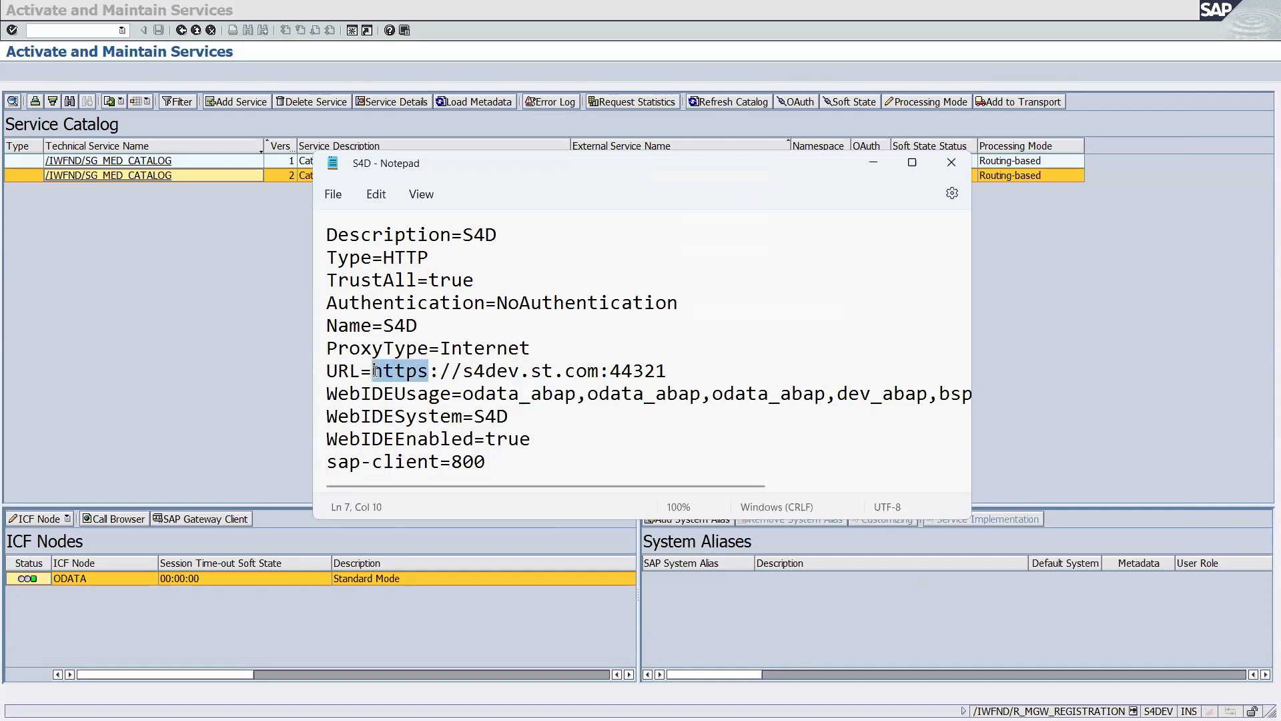
click(429, 373)
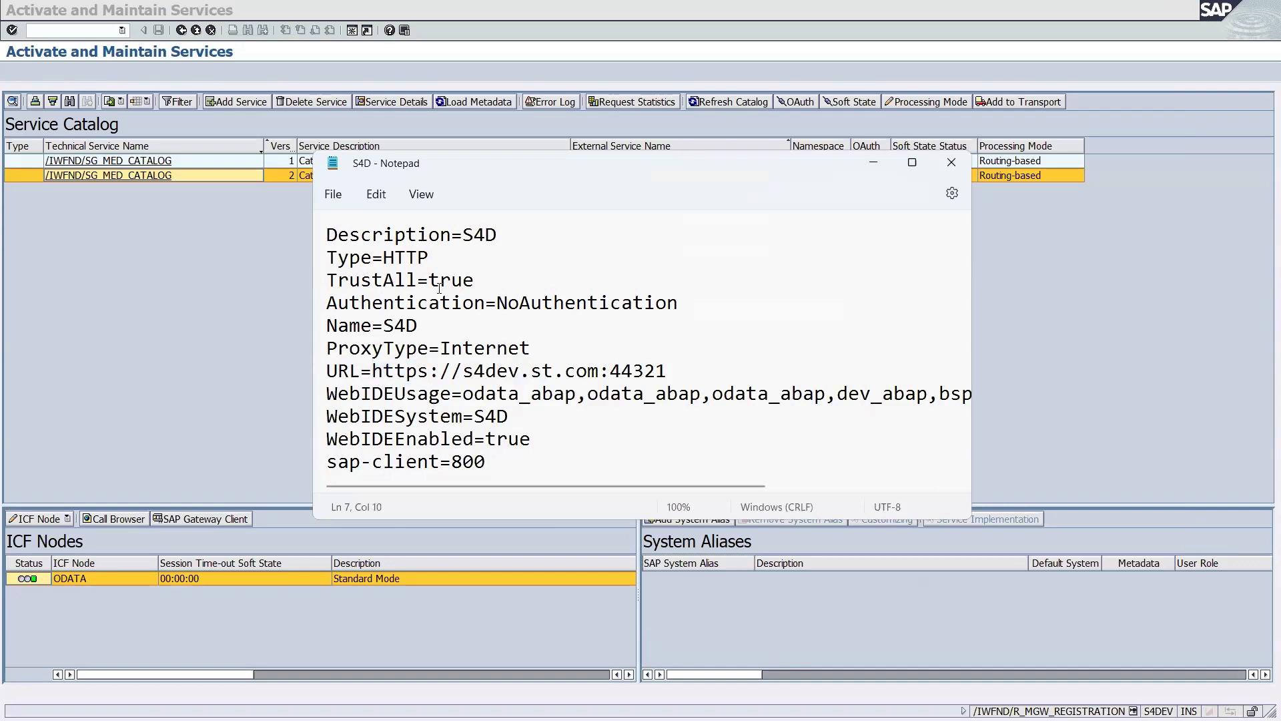
drag(435, 256, 382, 256)
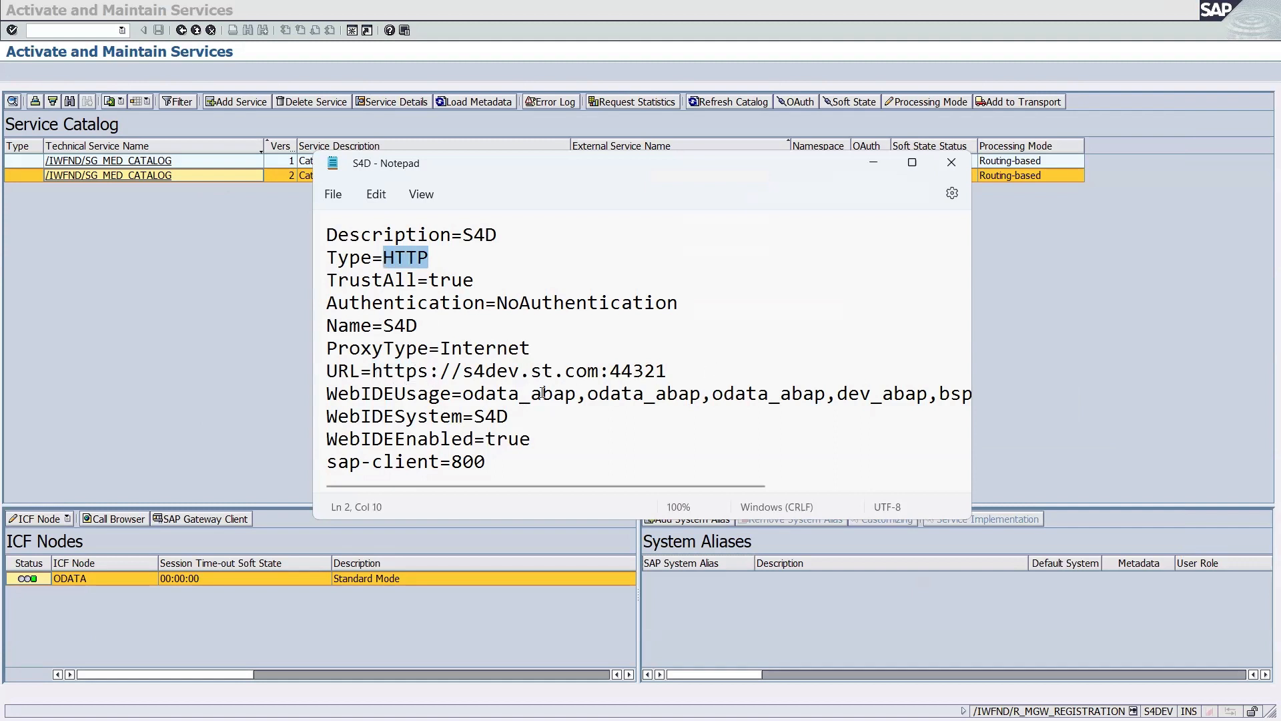
key(alt+Tab)
key(alt+Tab)
key(alt+Tab)
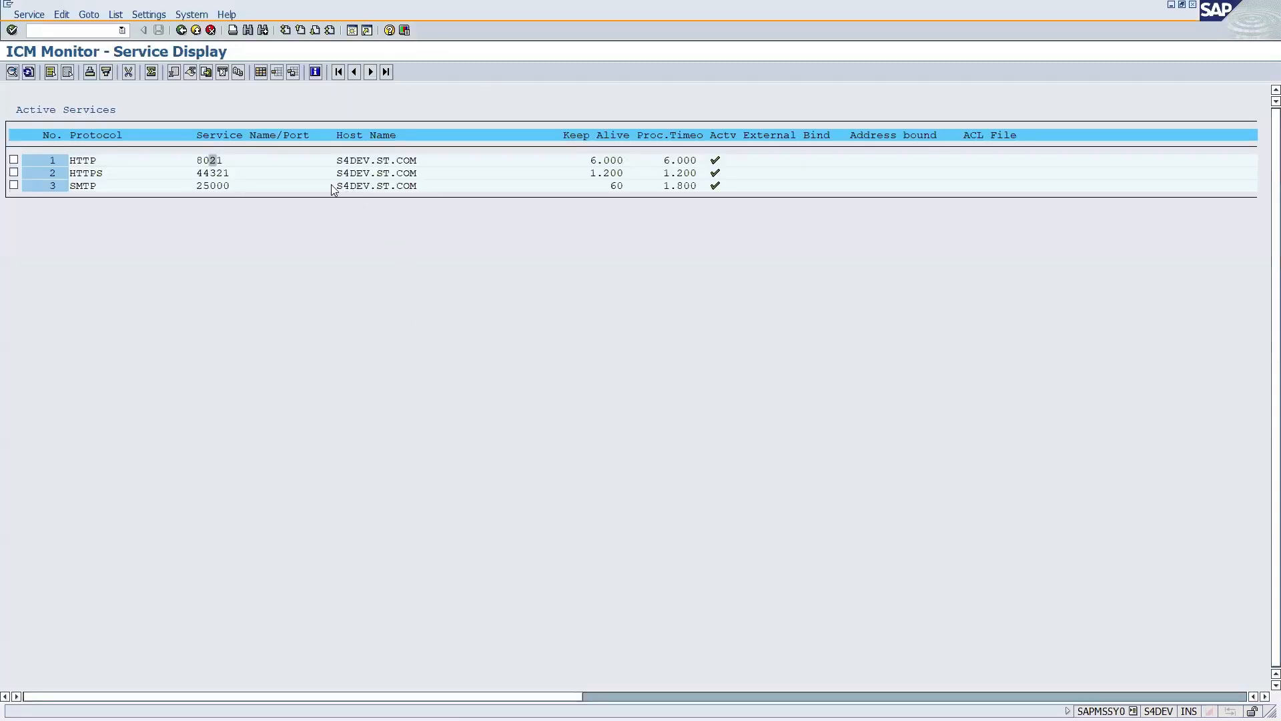
click(200, 162)
click(408, 164)
key(ctrl+y)
drag(335, 156, 429, 159)
key(ctrl+c)
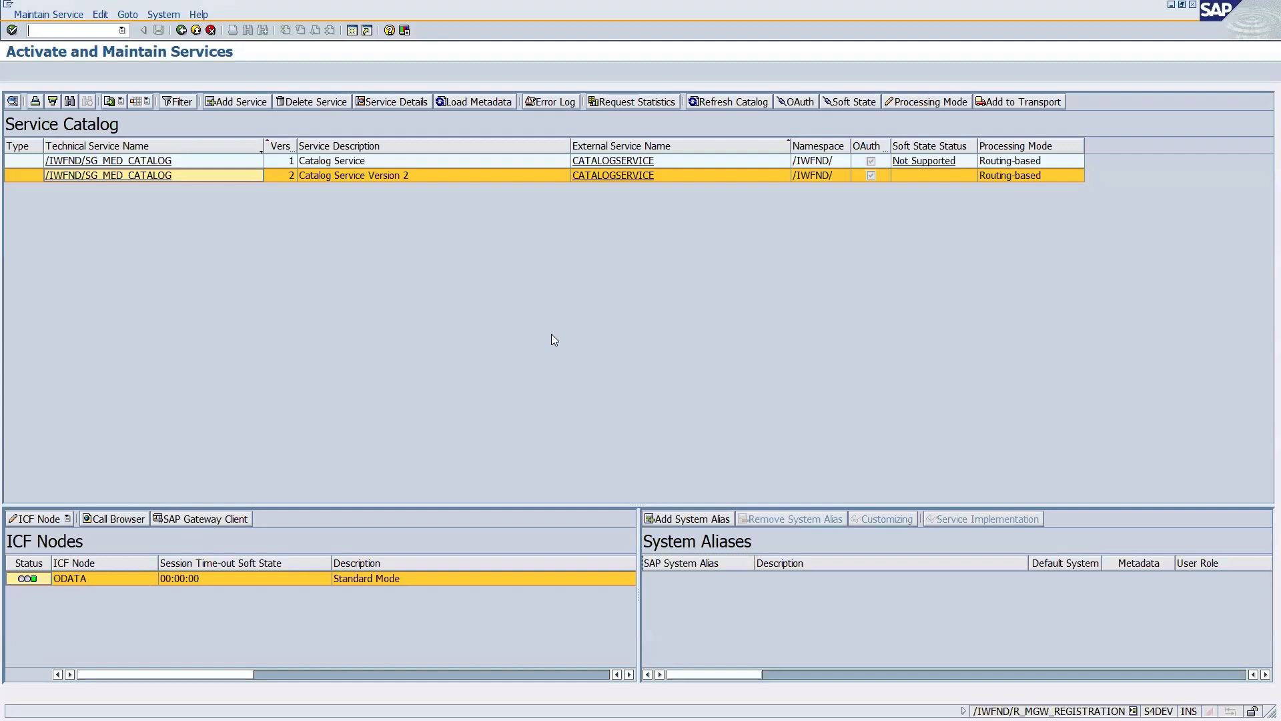
Change the URL scheme to http and paste S4DEV.ST.COM over the lowercase host name.
key(alt+Tab)
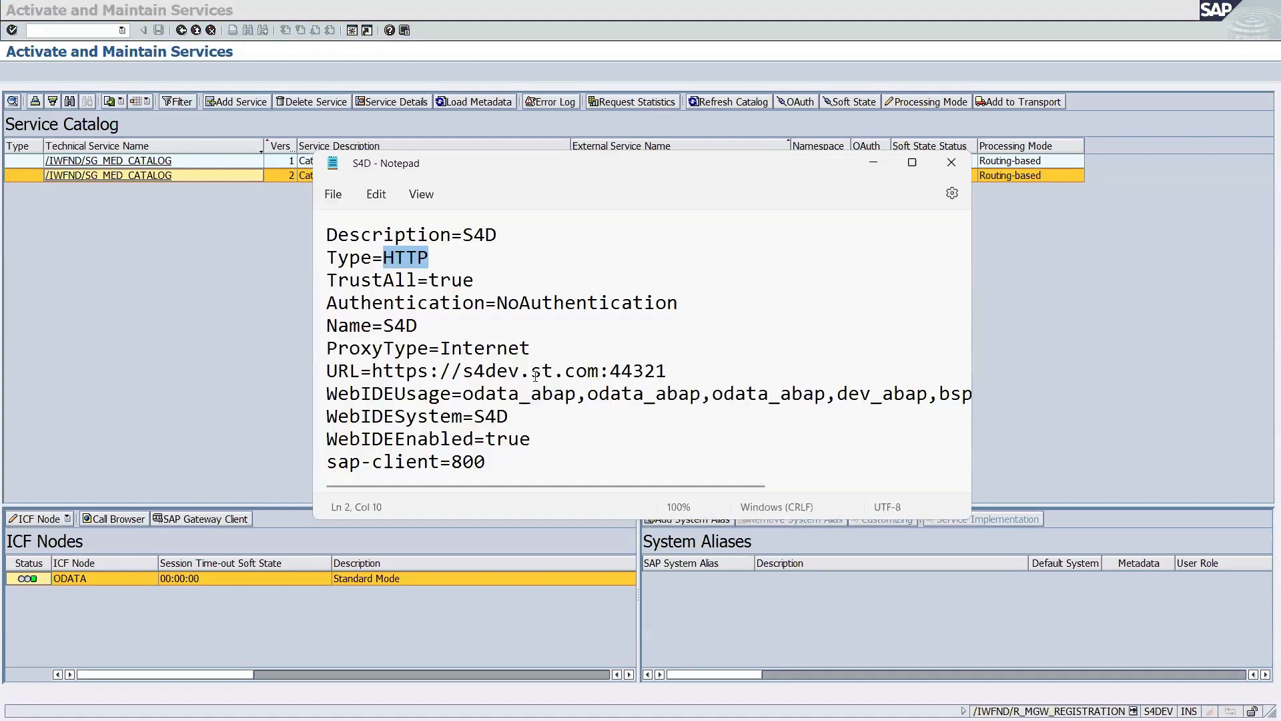
click(429, 371)
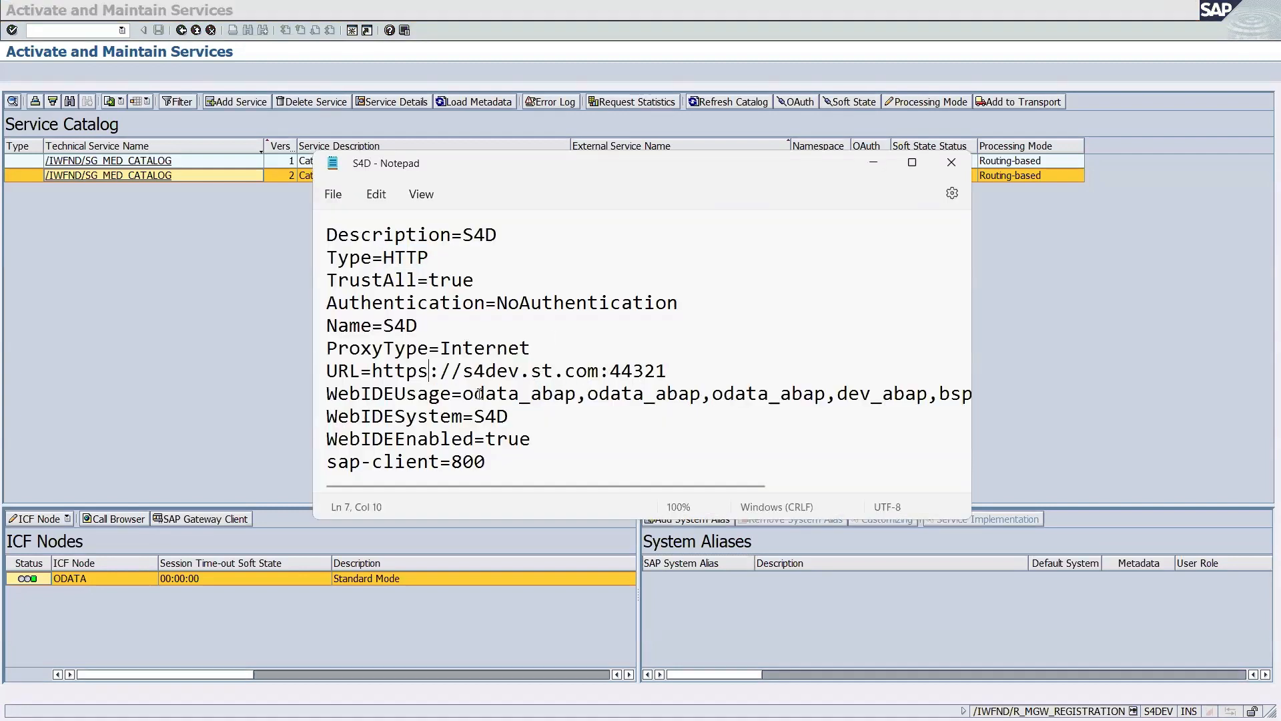
key(BackSpace)
drag(428, 257, 383, 258)
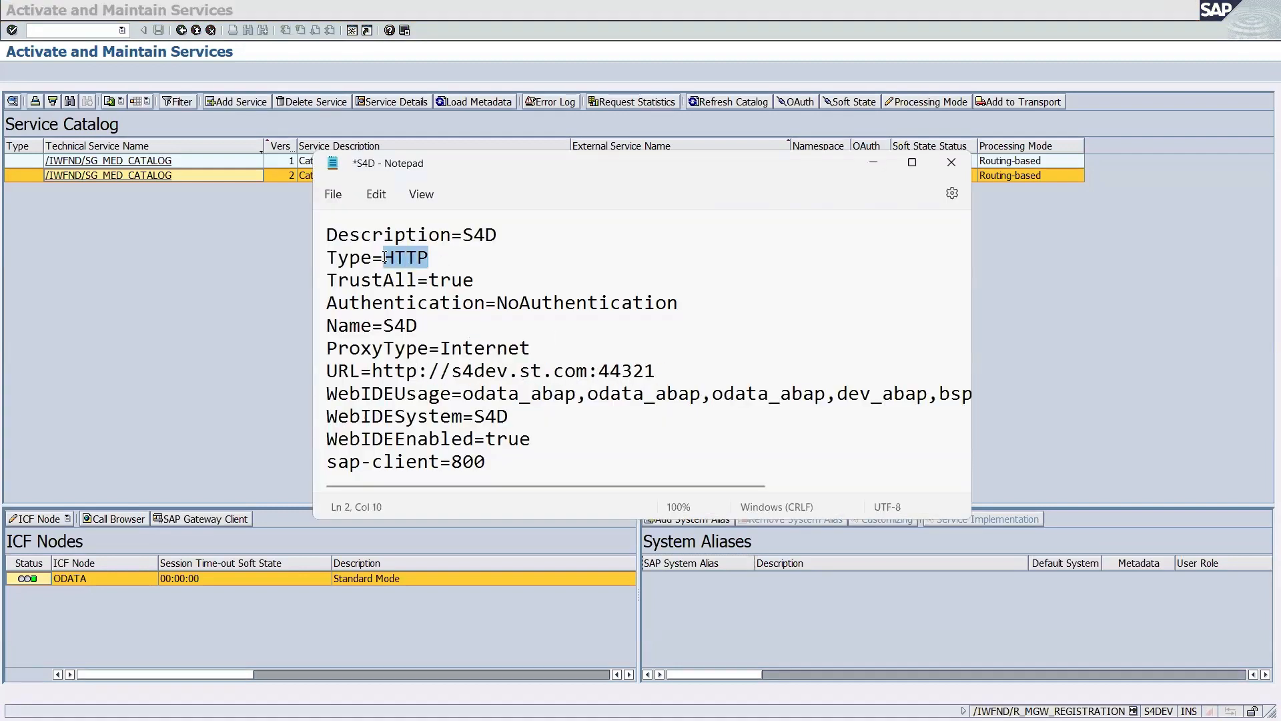
drag(417, 371, 377, 374)
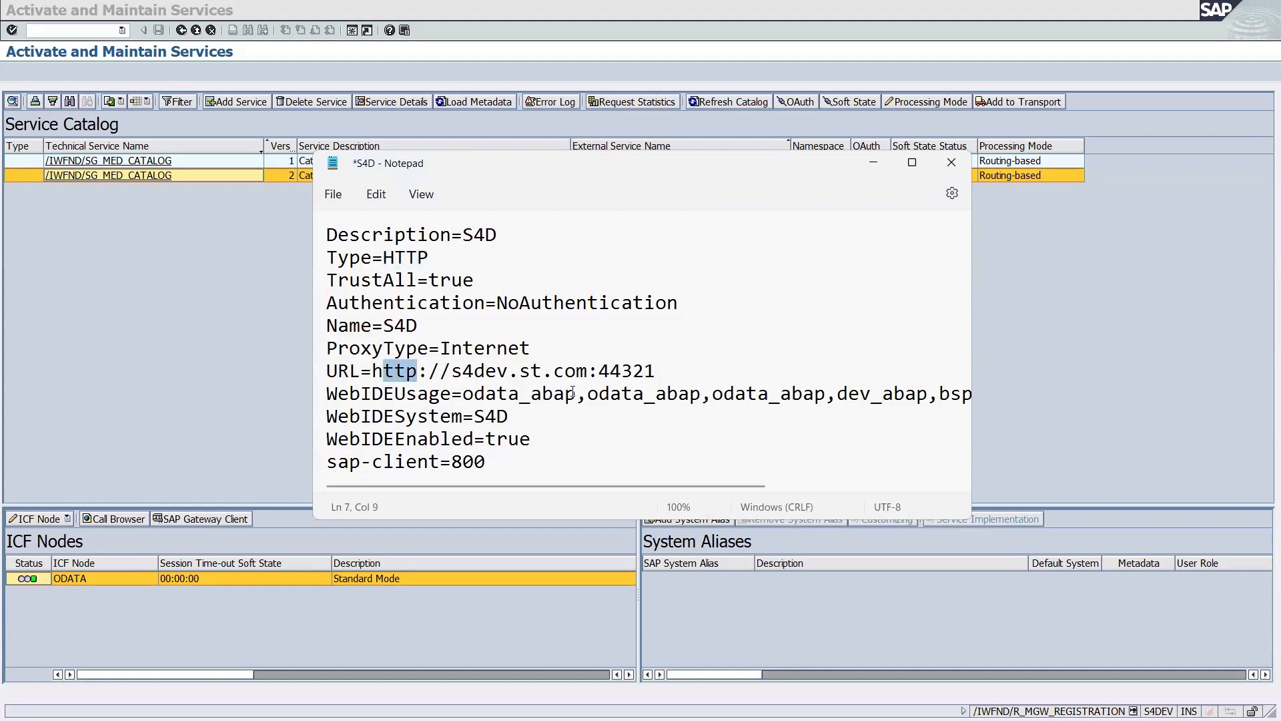
drag(590, 378, 452, 369)
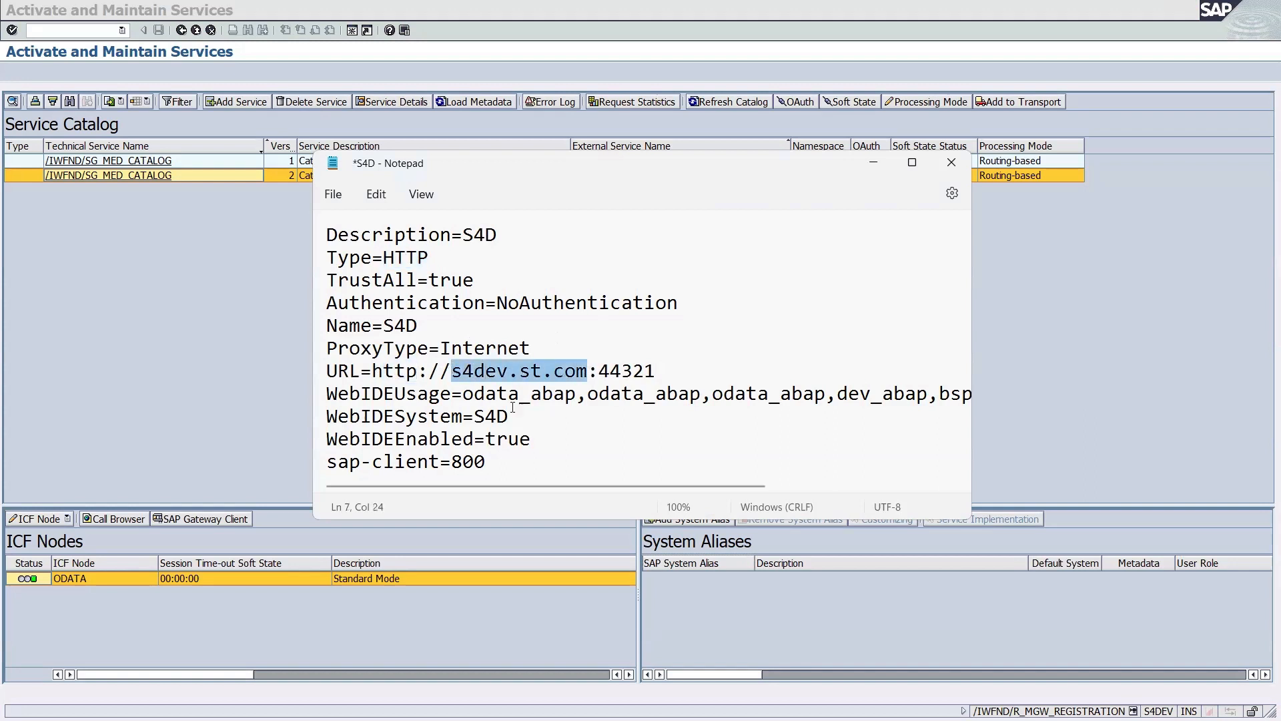
key(ctrl+v)
click(463, 371)
key(BackSpace)
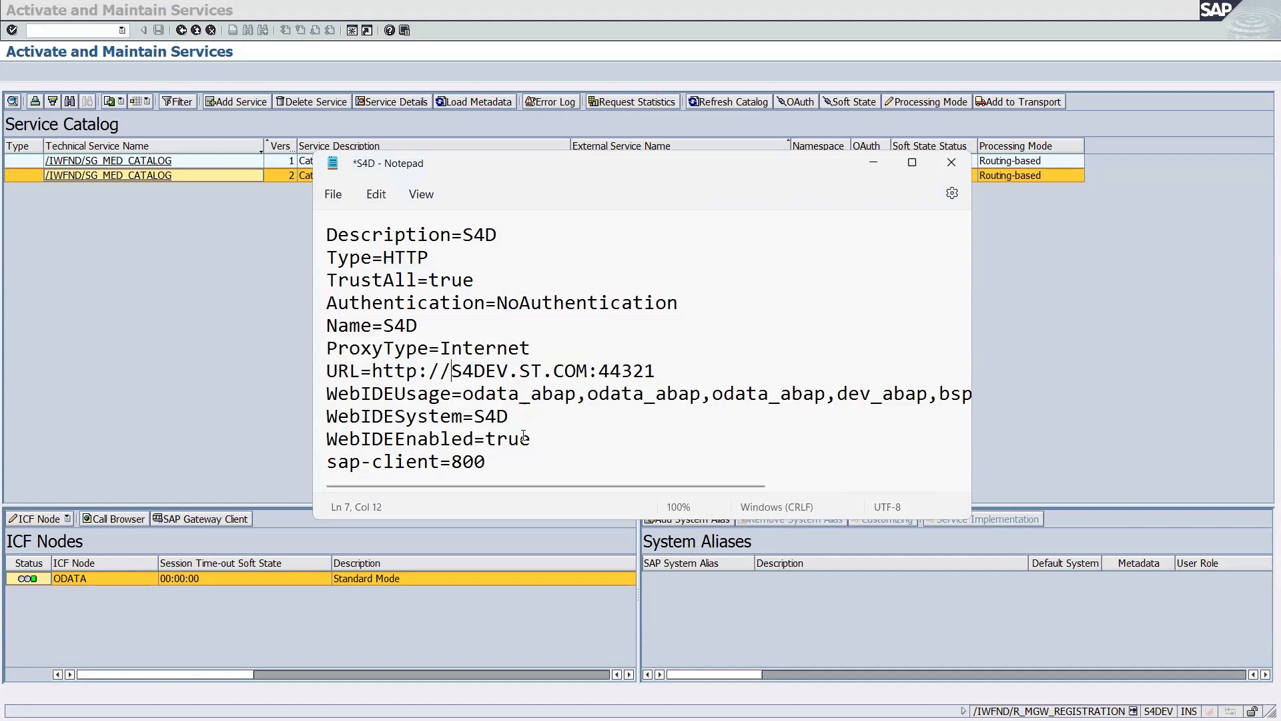
key(alt+Tab)
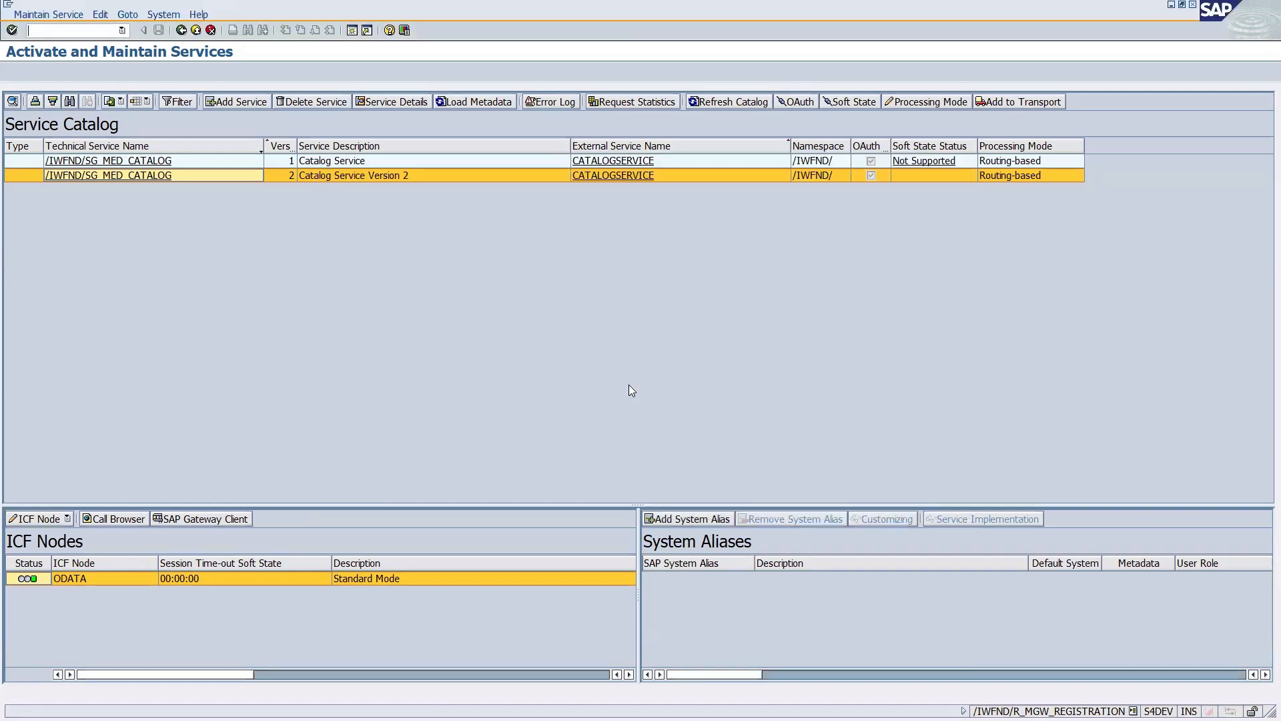
key(alt+Tab)
double_click(630, 371)
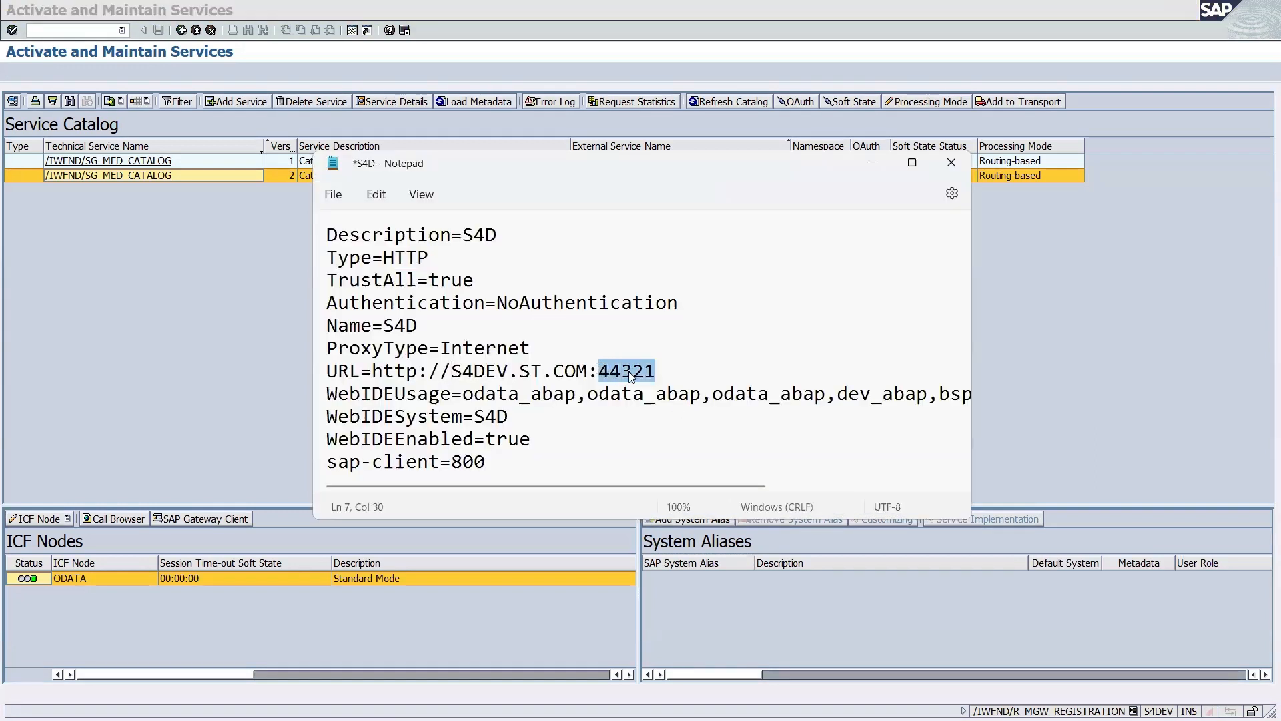
key(alt+Tab)
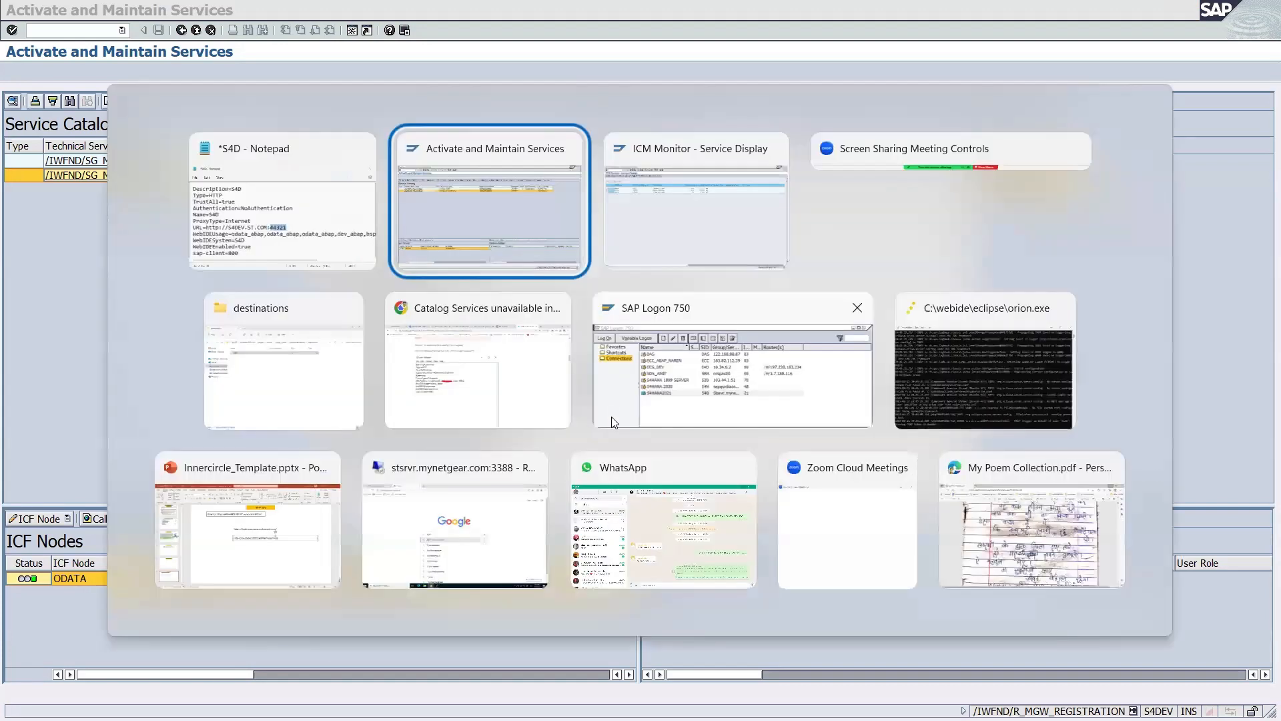
Replace the URL port 44321 with the ICM HTTP port 8021 and save the file.
key(alt+Tab)
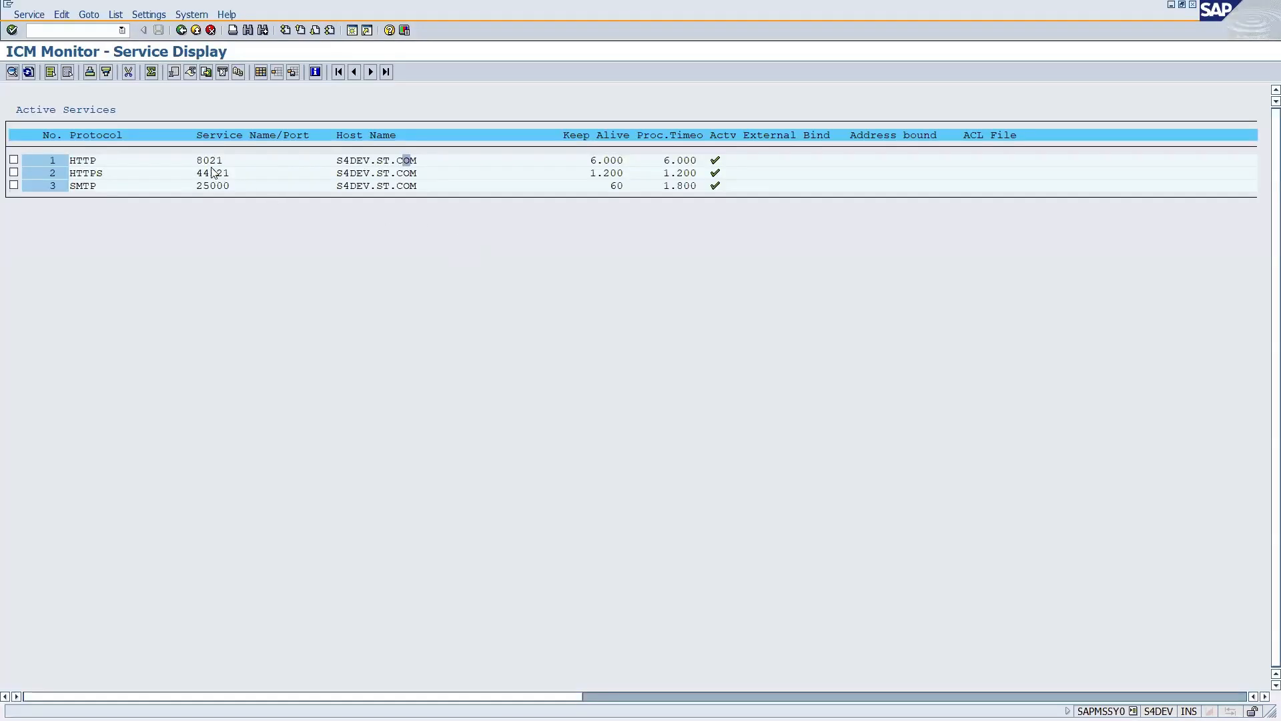
click(203, 160)
click(220, 162)
click(213, 162)
click(207, 175)
click(214, 174)
click(206, 174)
click(205, 162)
key(alt+Tab)
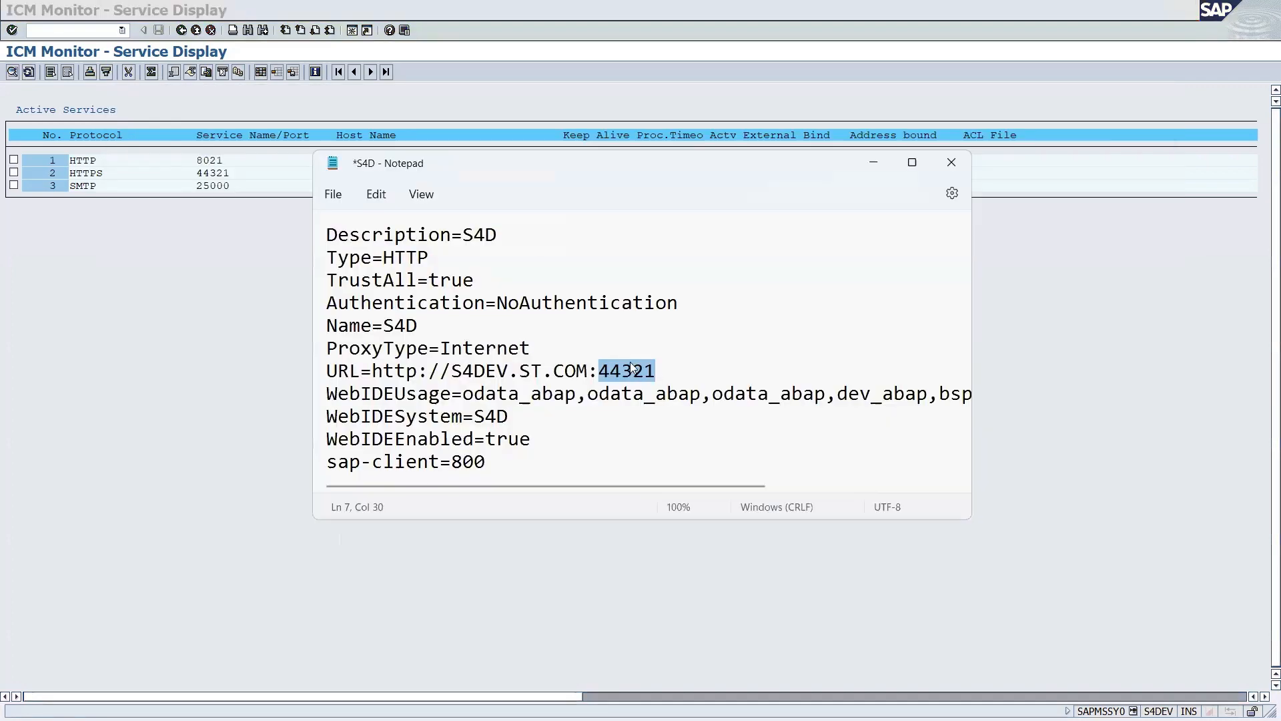
key(BackSpace)
text(8021)
click(336, 194)
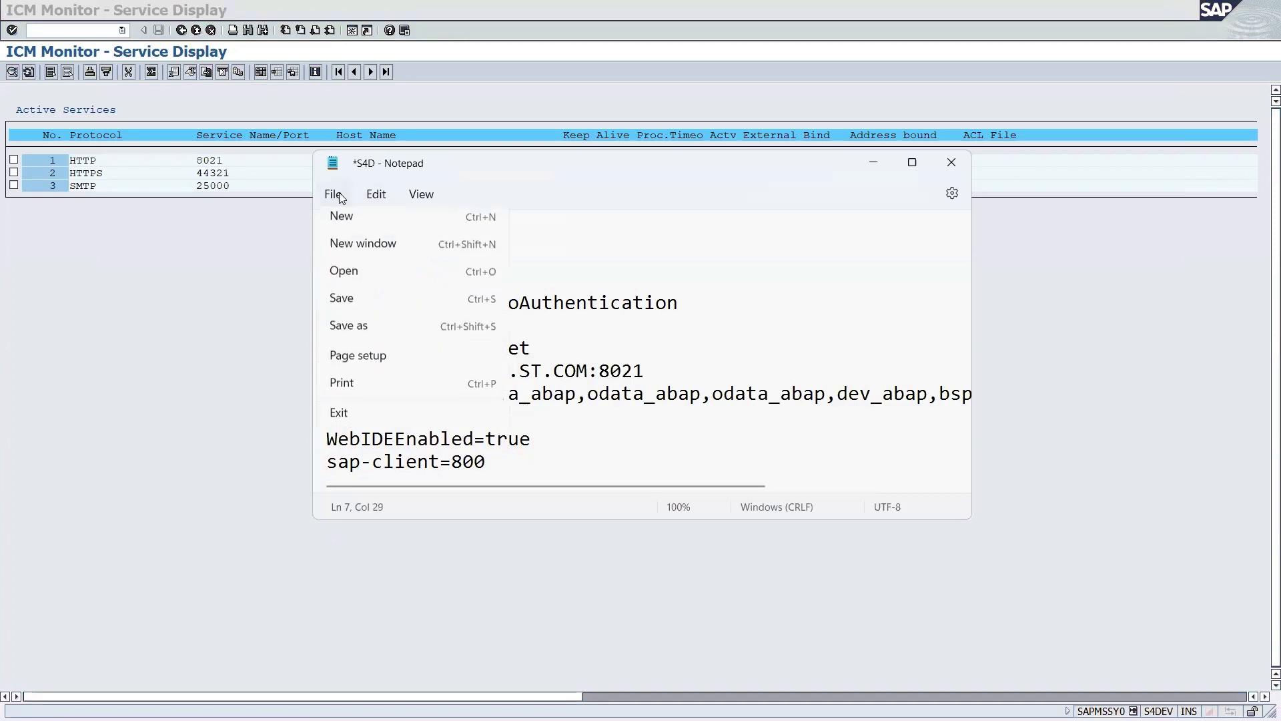
click(351, 306)
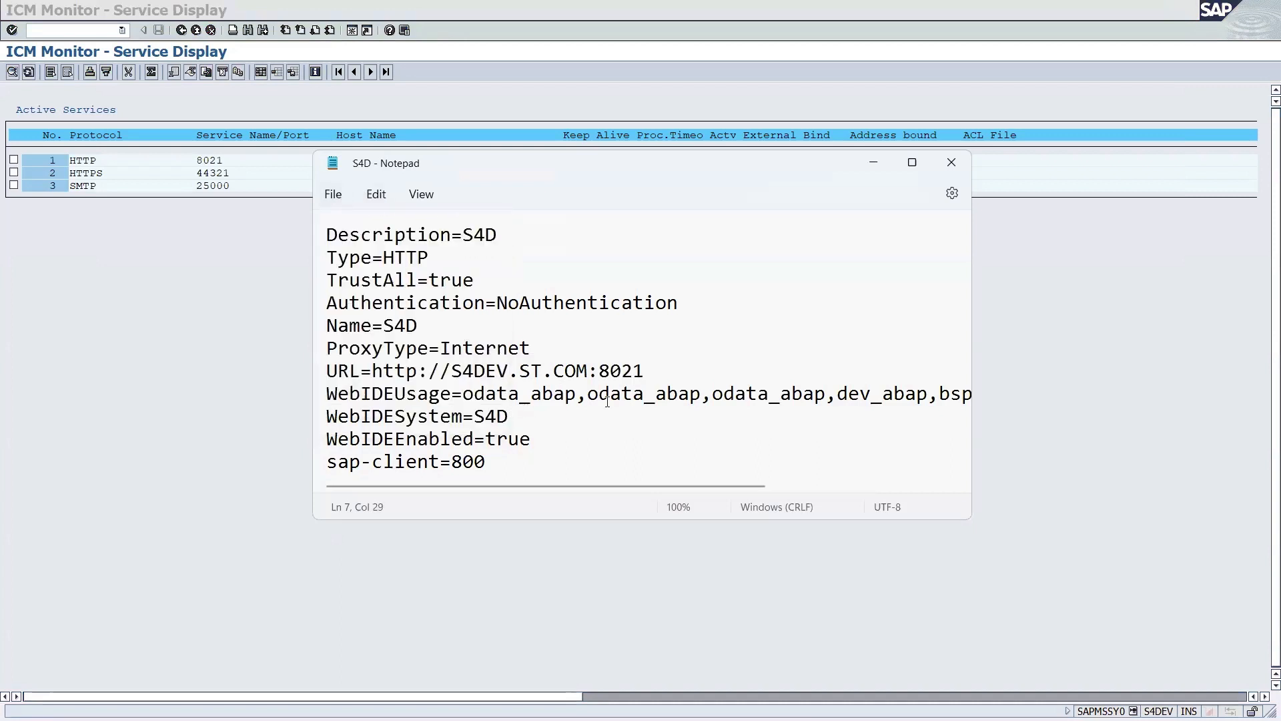
Widen Notepad and review the WebIDEUsage, WebIDESystem=S4D, TrustAll=true and sap-client=800 entries.
drag(507, 408, 933, 404)
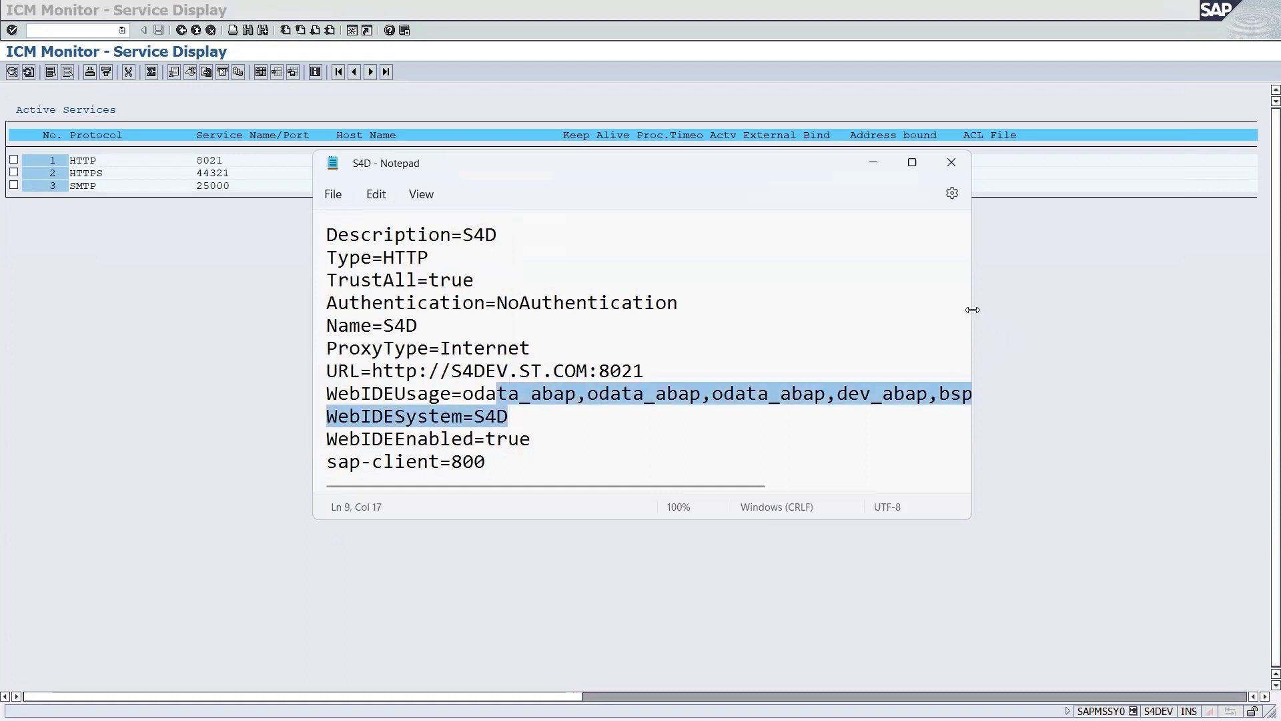
drag(973, 309, 1251, 303)
drag(945, 167, 914, 165)
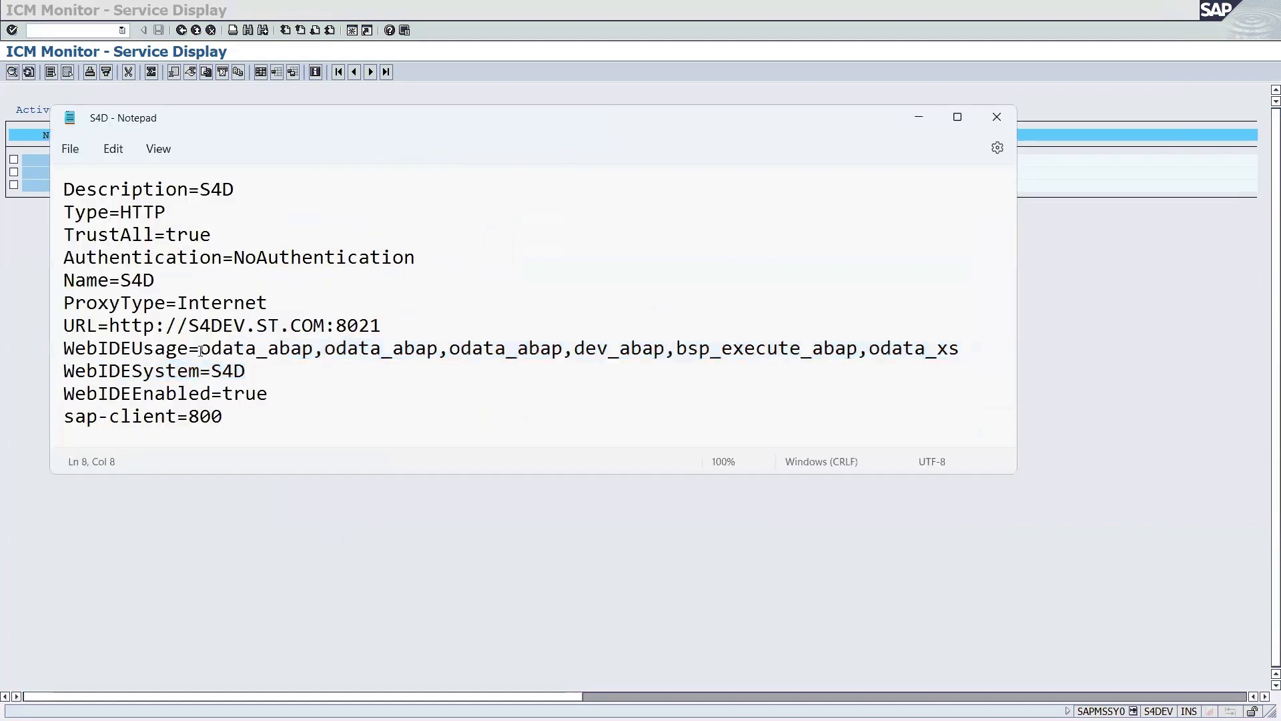
drag(199, 348, 963, 353)
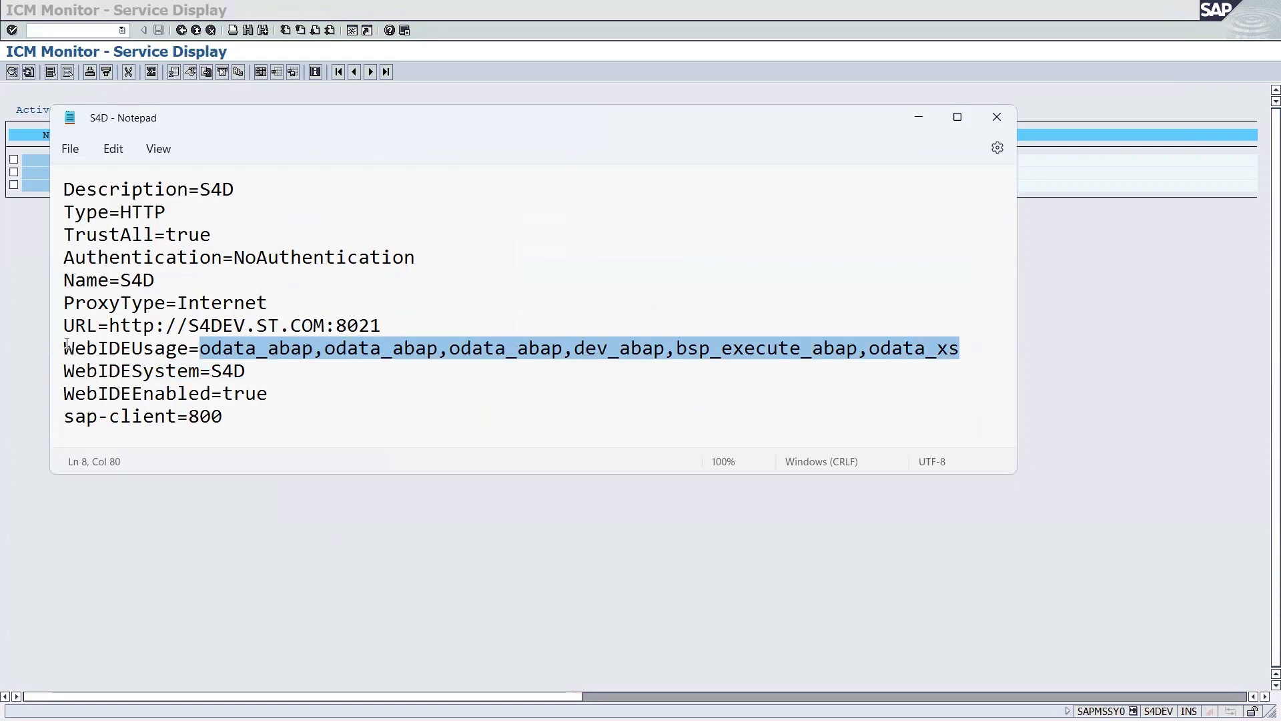
drag(64, 348, 203, 352)
click(965, 350)
double_click(200, 372)
double_click(230, 372)
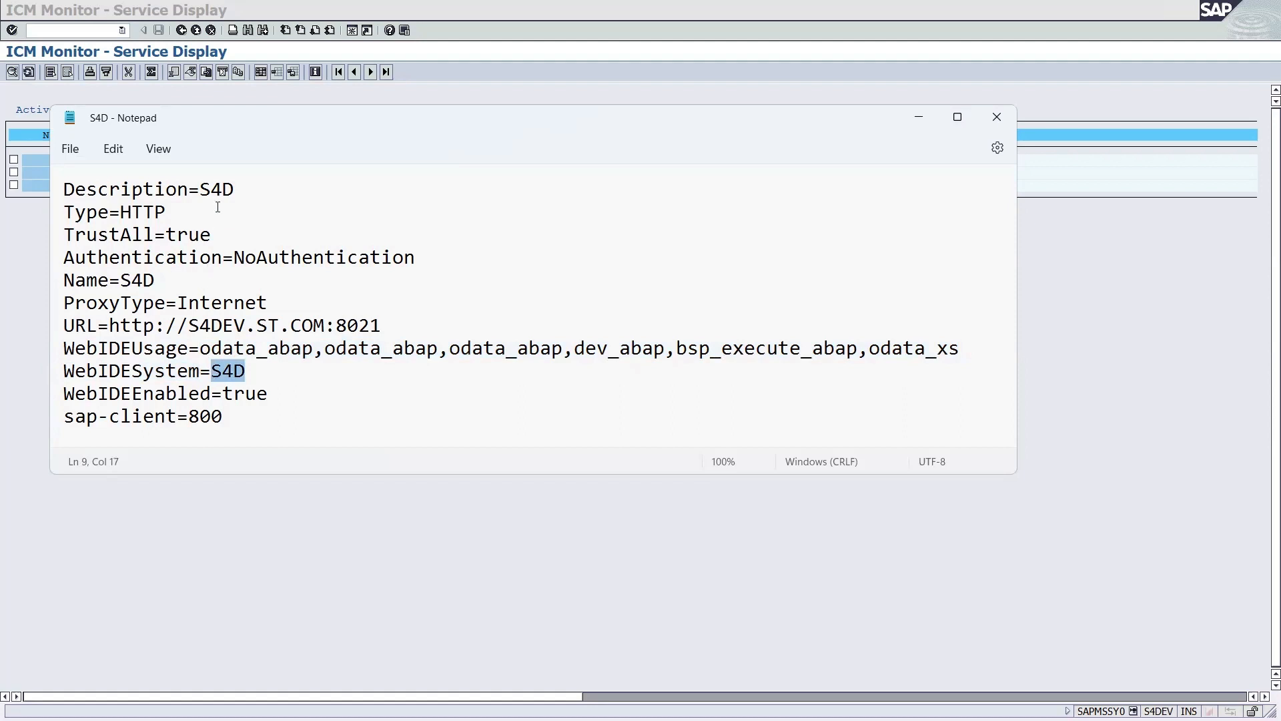
drag(236, 189, 196, 188)
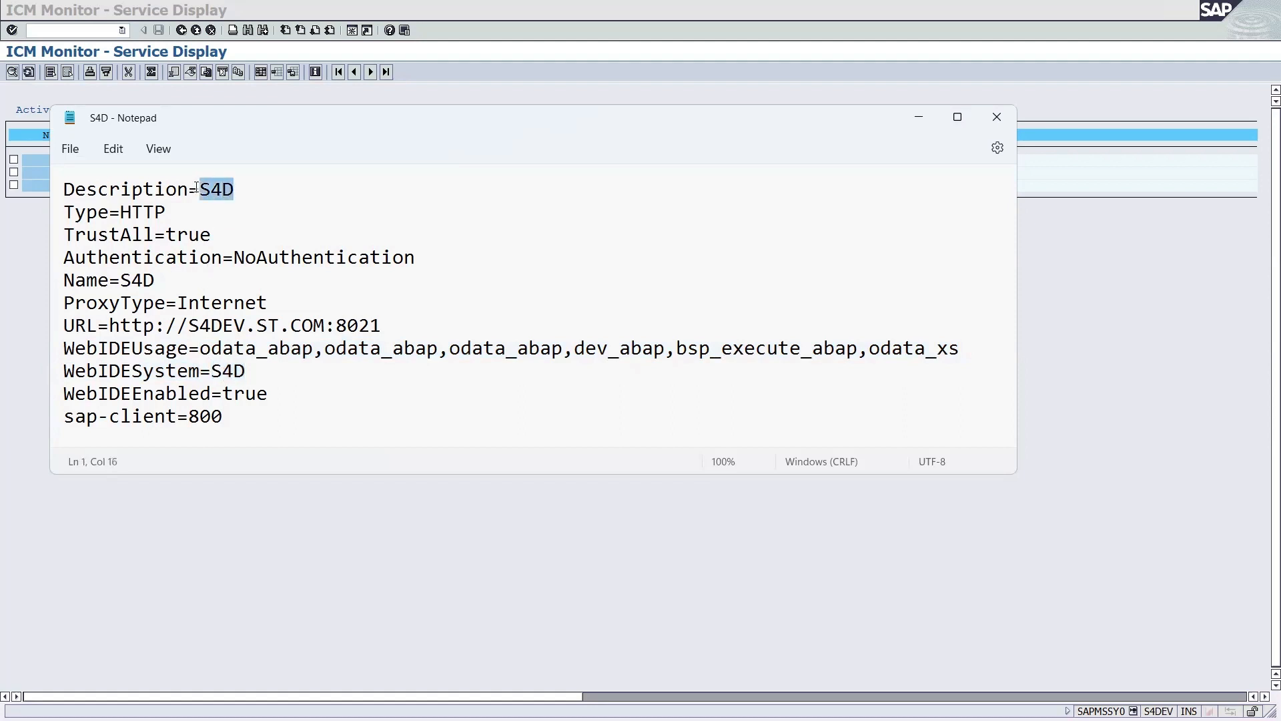
click(236, 397)
double_click(235, 393)
click(98, 419)
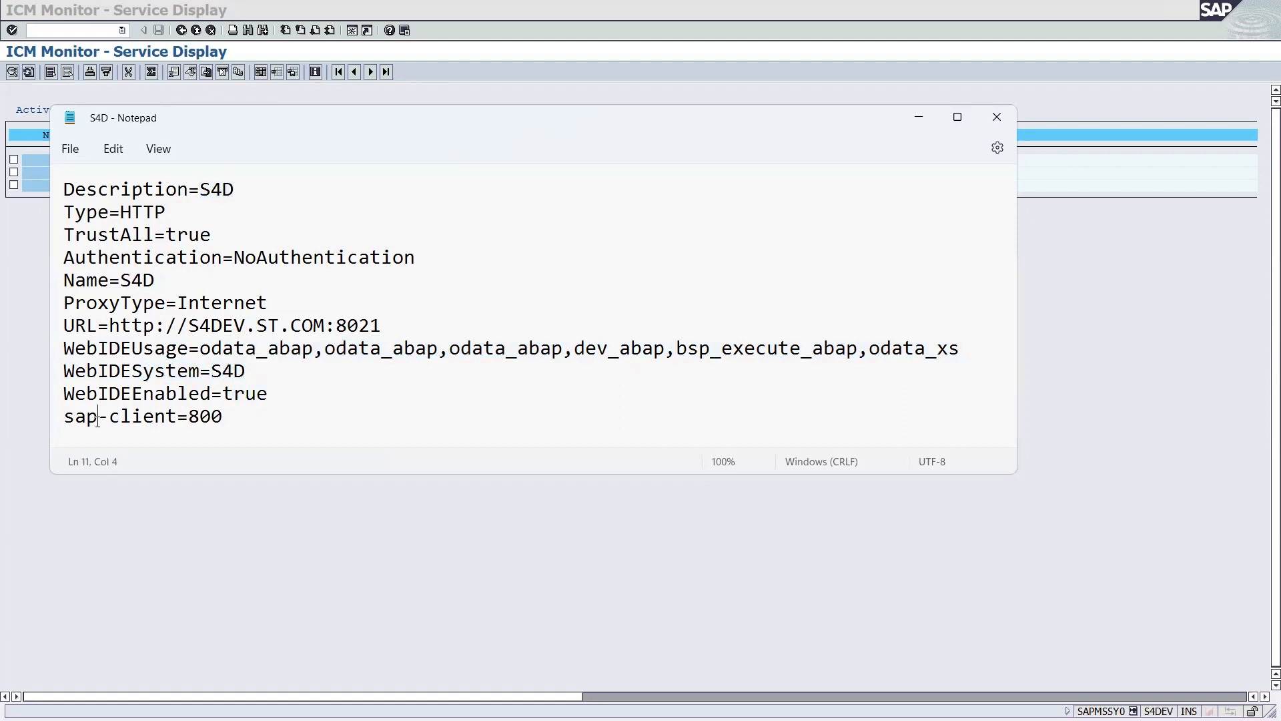
drag(98, 419, 332, 421)
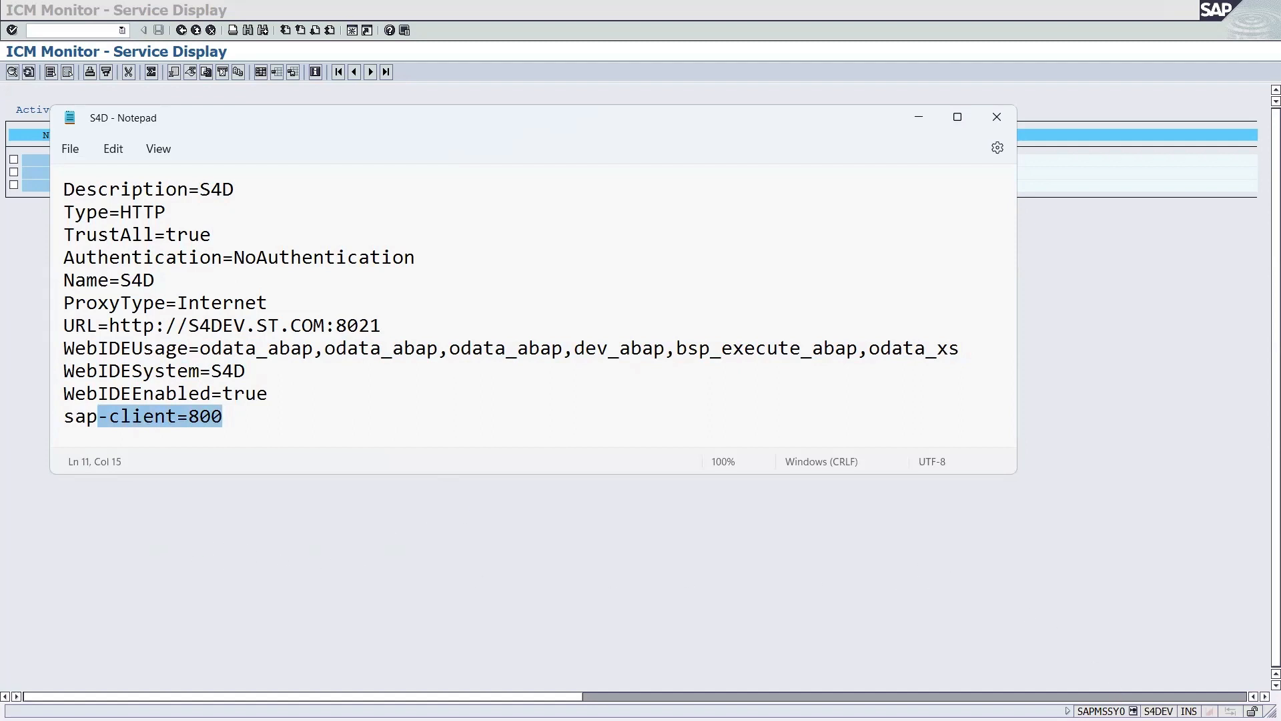
Confirm in SAP's system info that the client is 800, matching sap-client=800.
click(1133, 711)
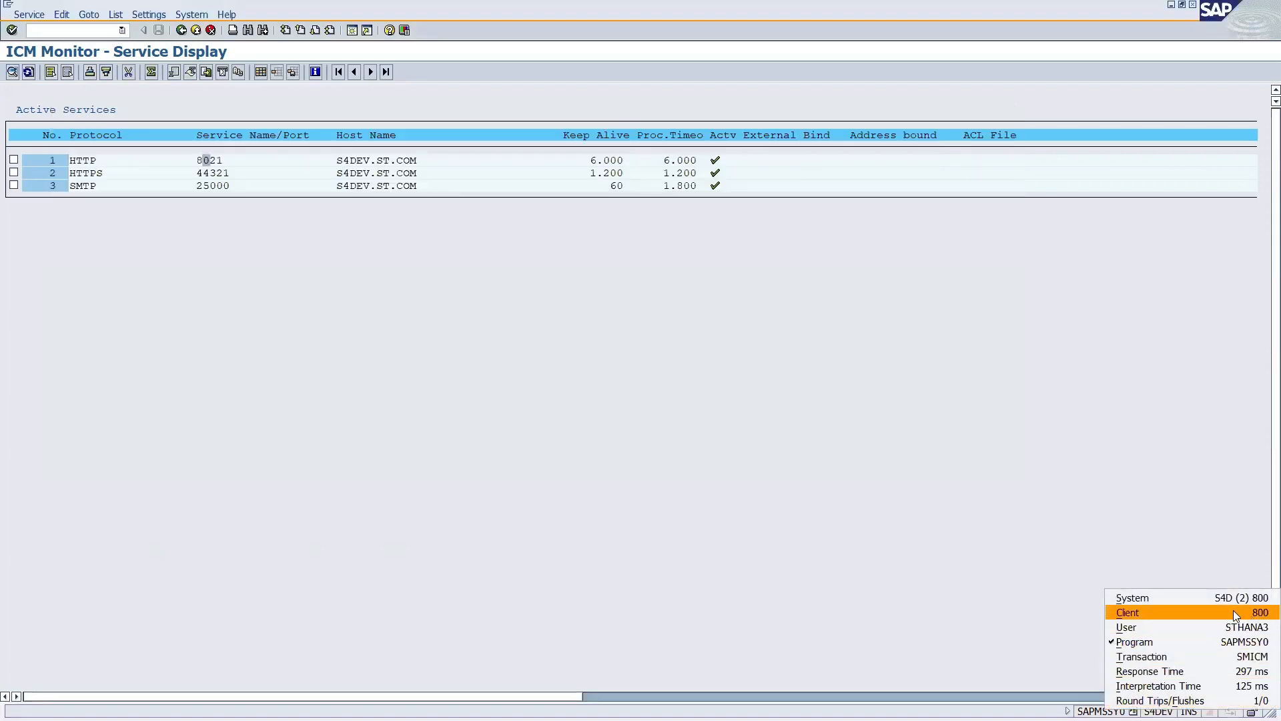
click(655, 289)
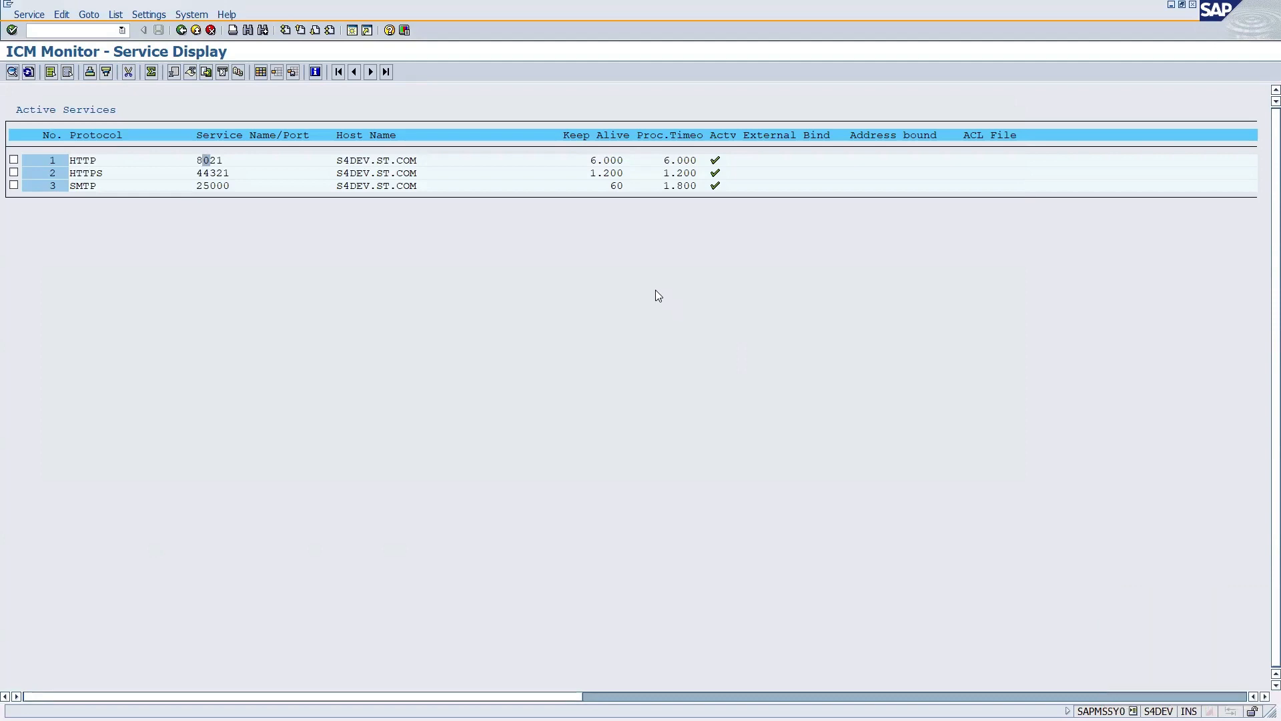
key(alt+Tab)
click(235, 416)
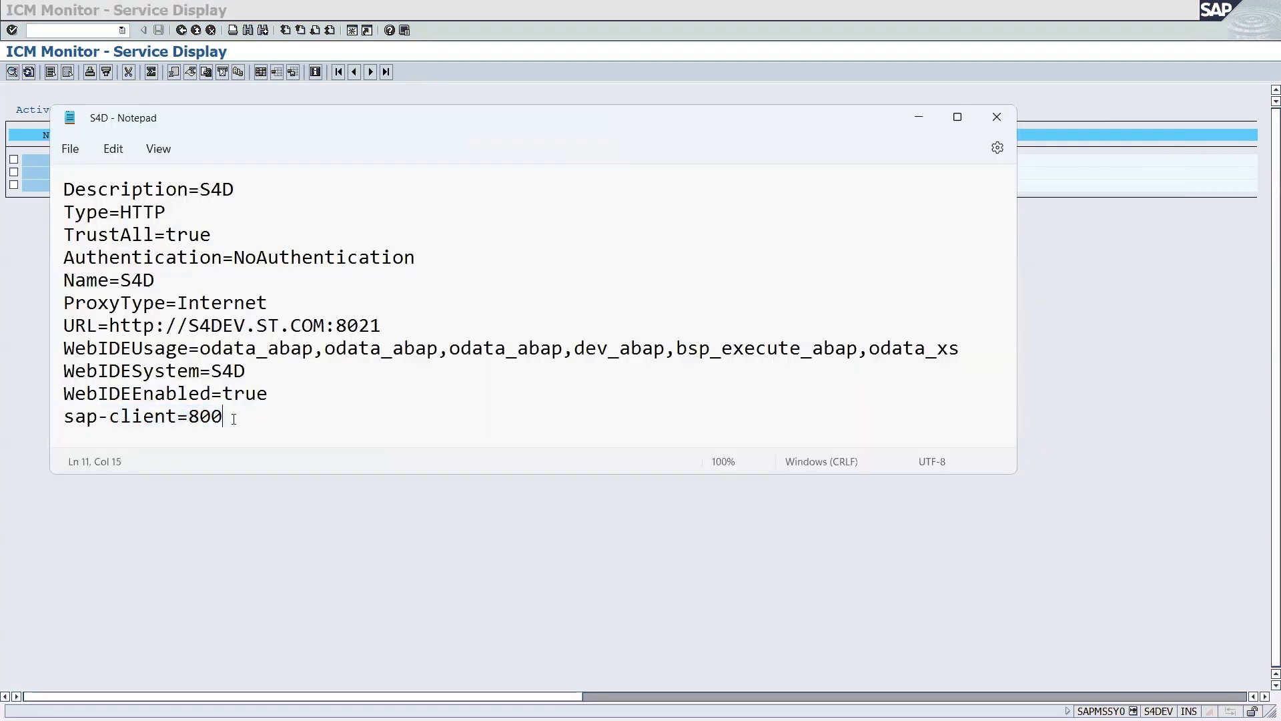
drag(235, 416, 188, 419)
click(70, 148)
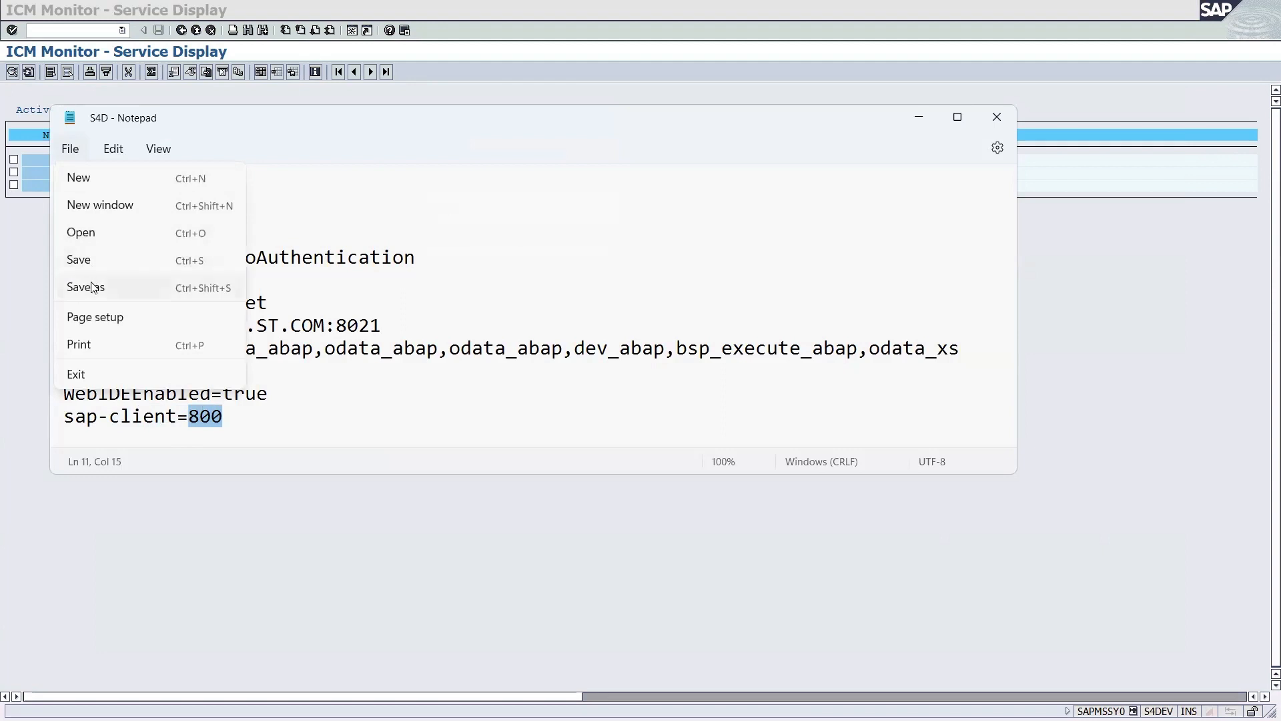
Save the destination as S4D.txt in the destinations folder, close Notepad and show the desktop.
click(92, 287)
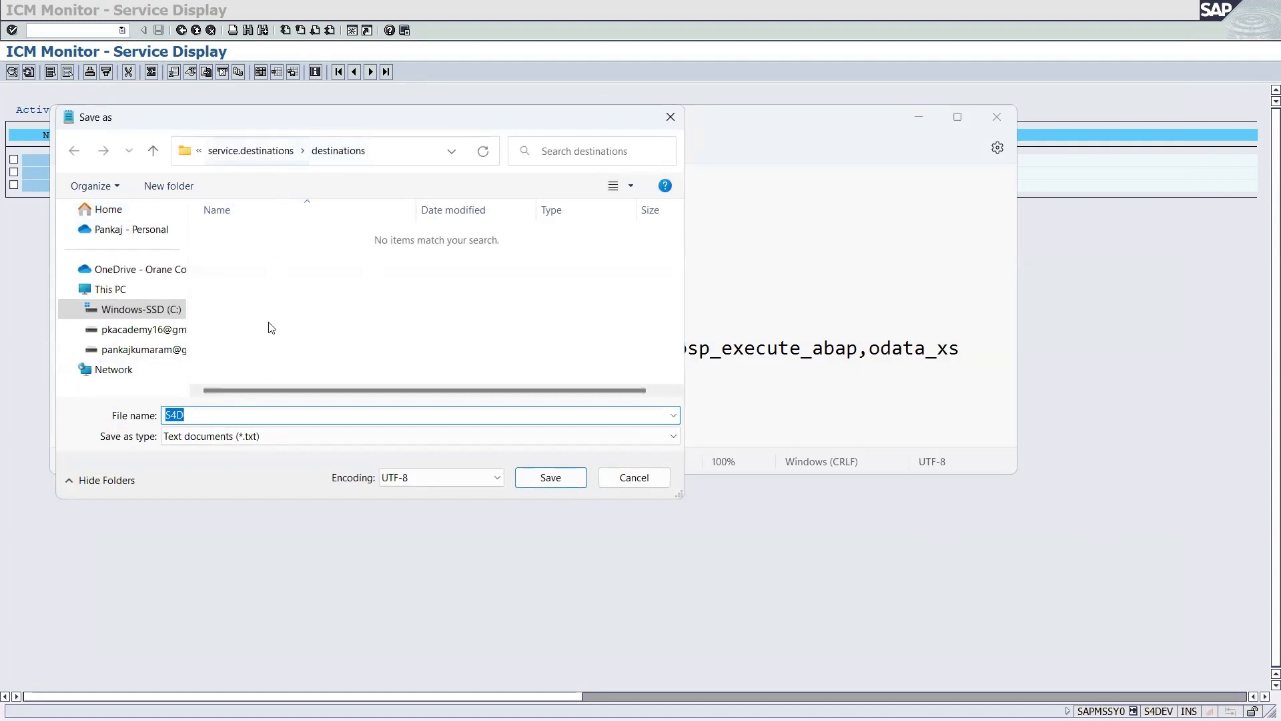
click(551, 479)
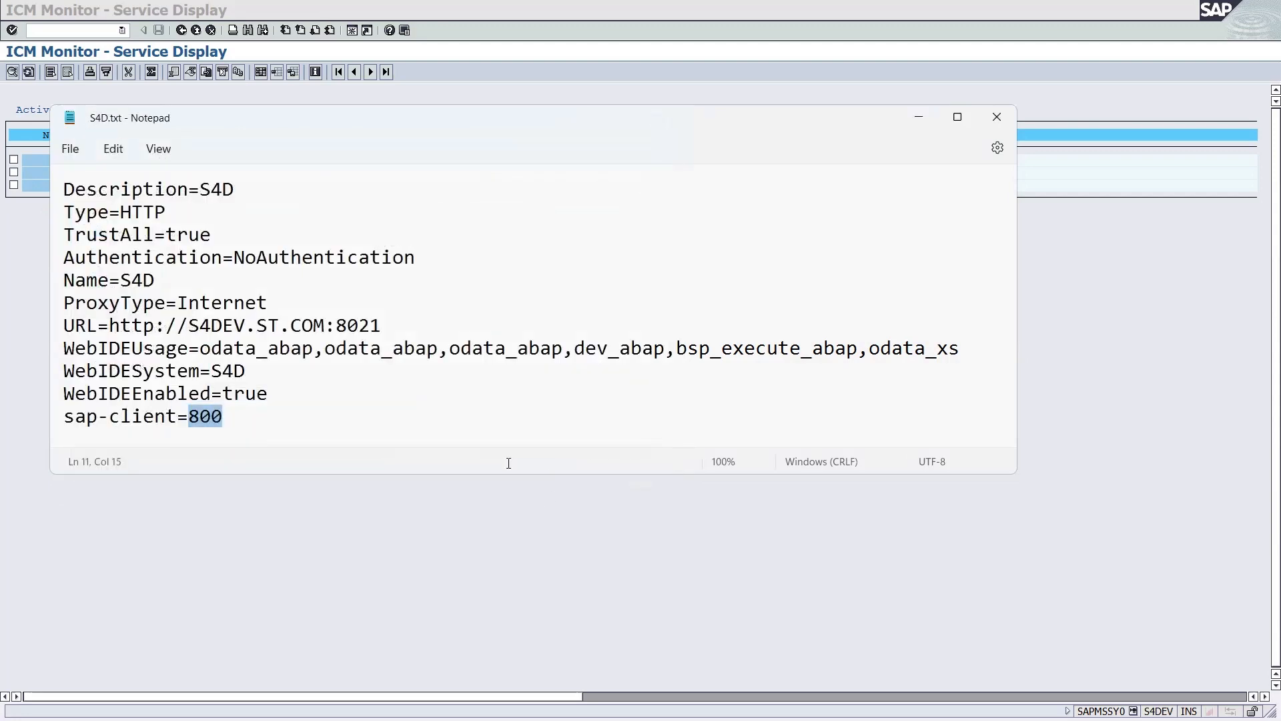
click(998, 117)
key(super+d)
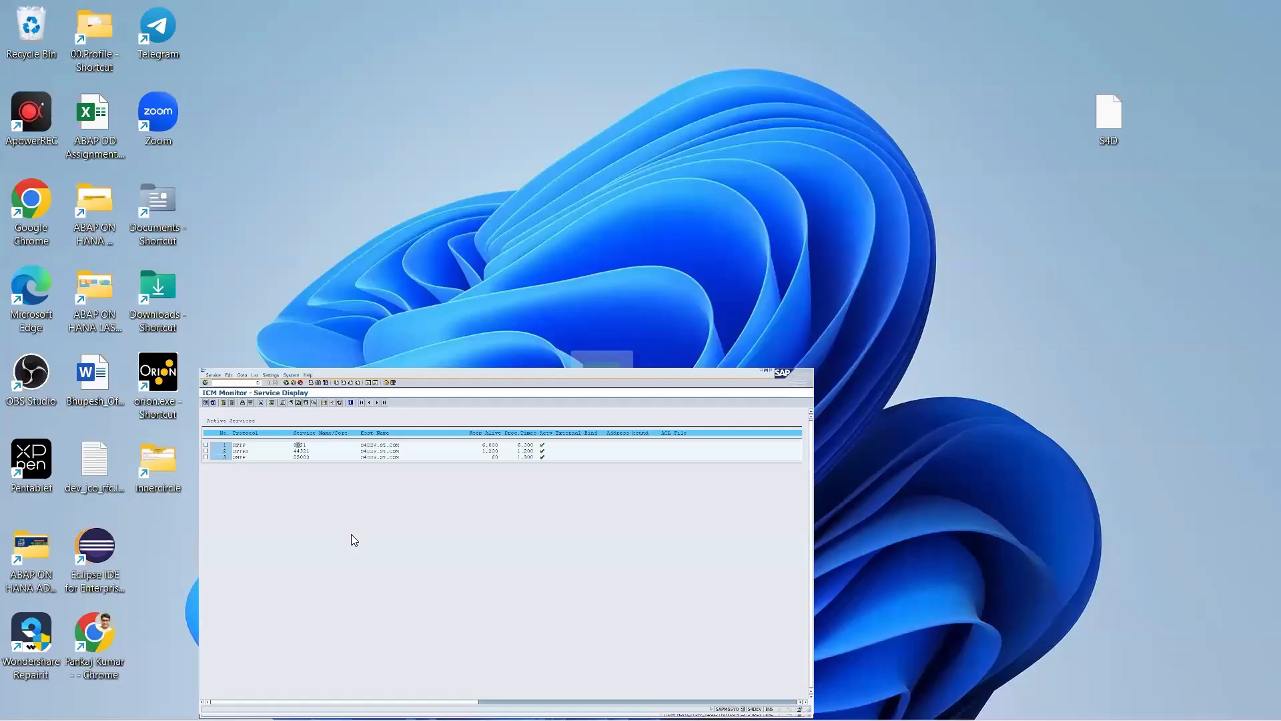
Delete the extensionless S4D file from the destinations folder, leaving S4D.txt selected.
click(212, 701)
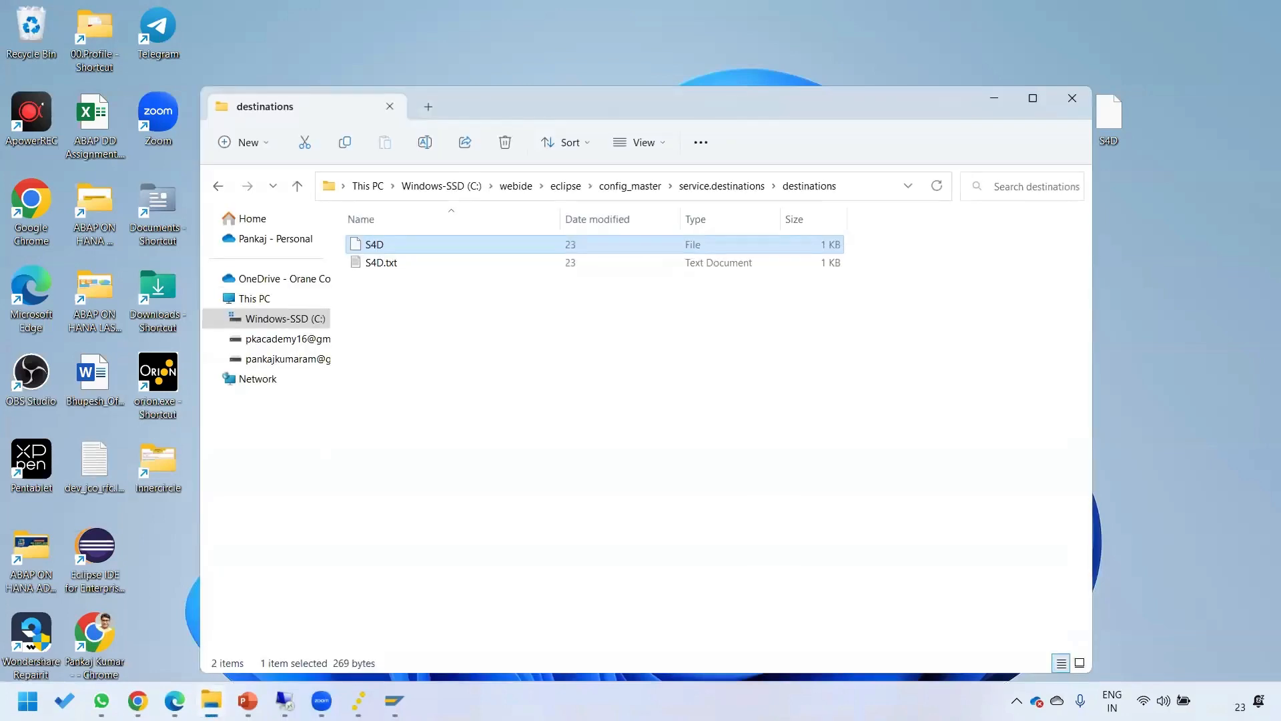
click(382, 266)
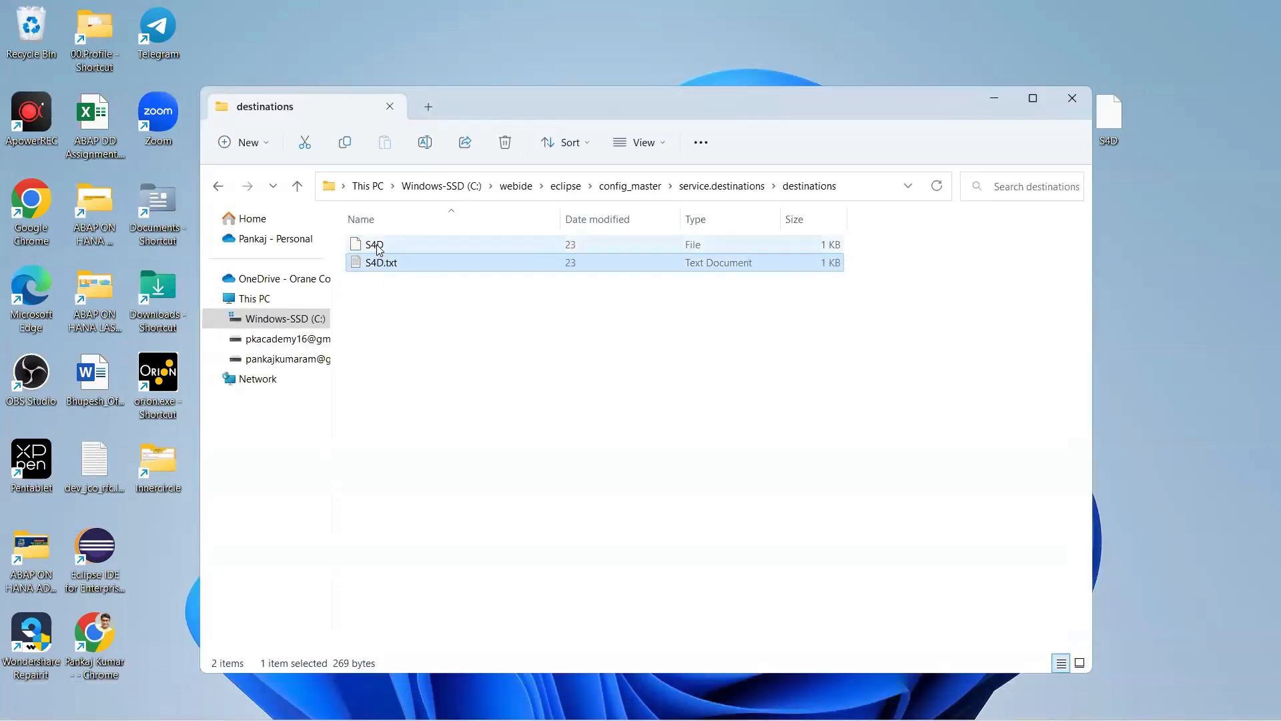
click(385, 248)
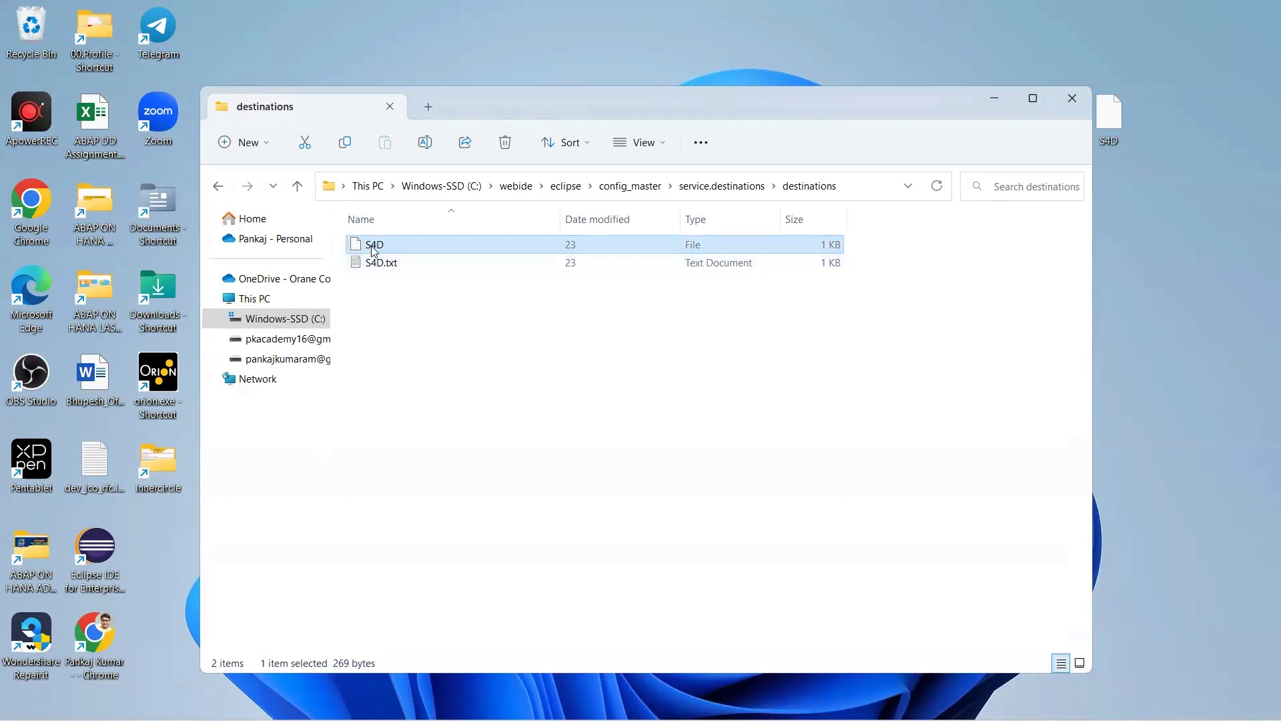
click(409, 317)
key(Delete)
click(366, 250)
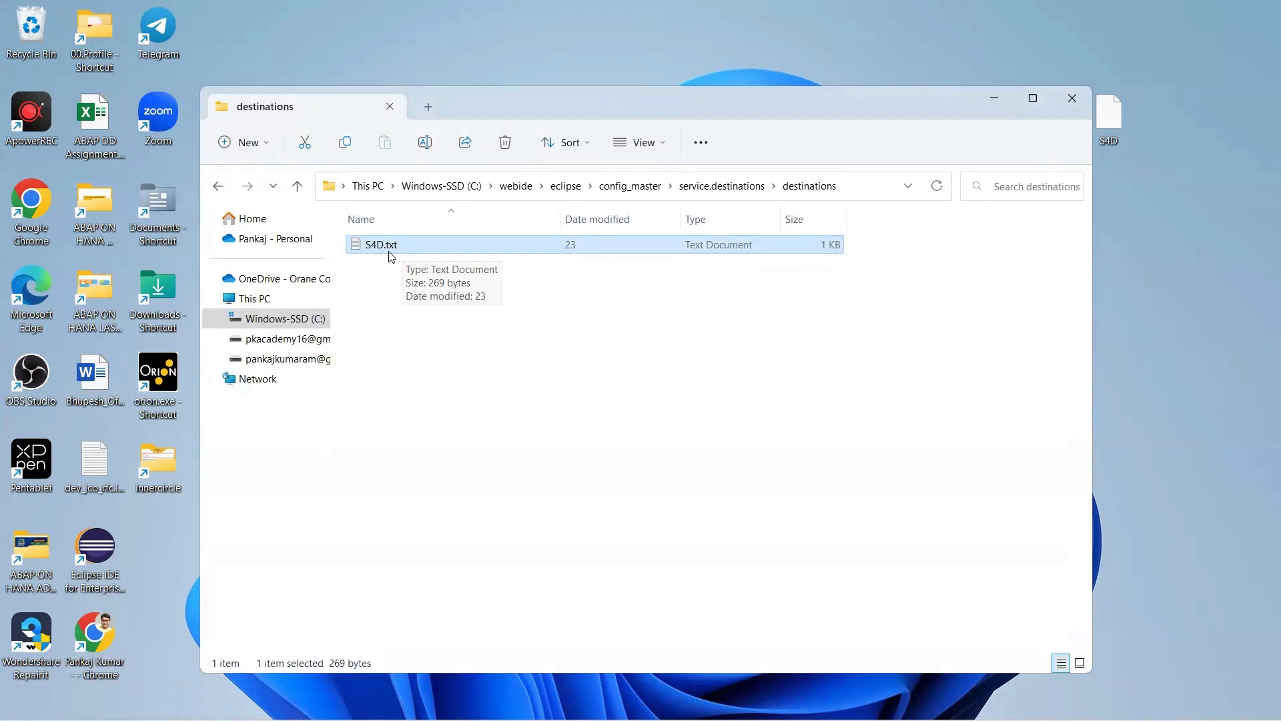
right_click(388, 251)
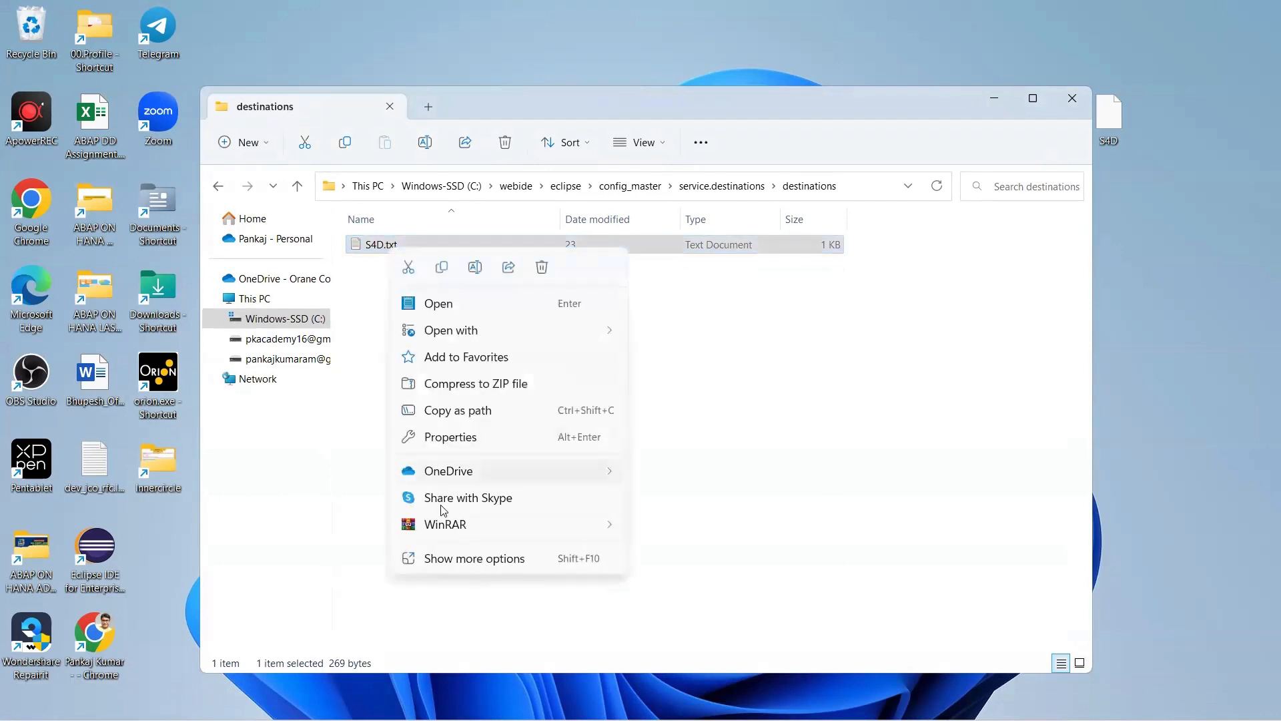
click(867, 410)
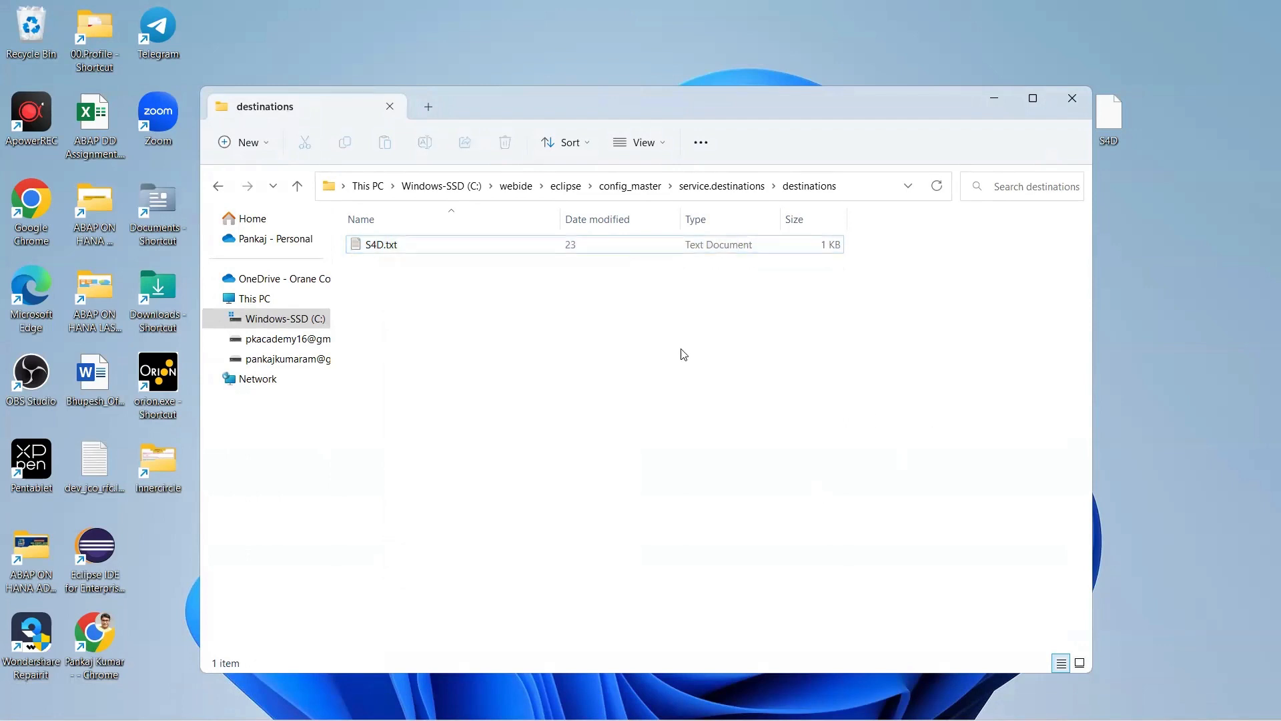
Maximize Explorer and try renaming S4D.txt, then undo and keep the name S4D.txt.
click(1033, 99)
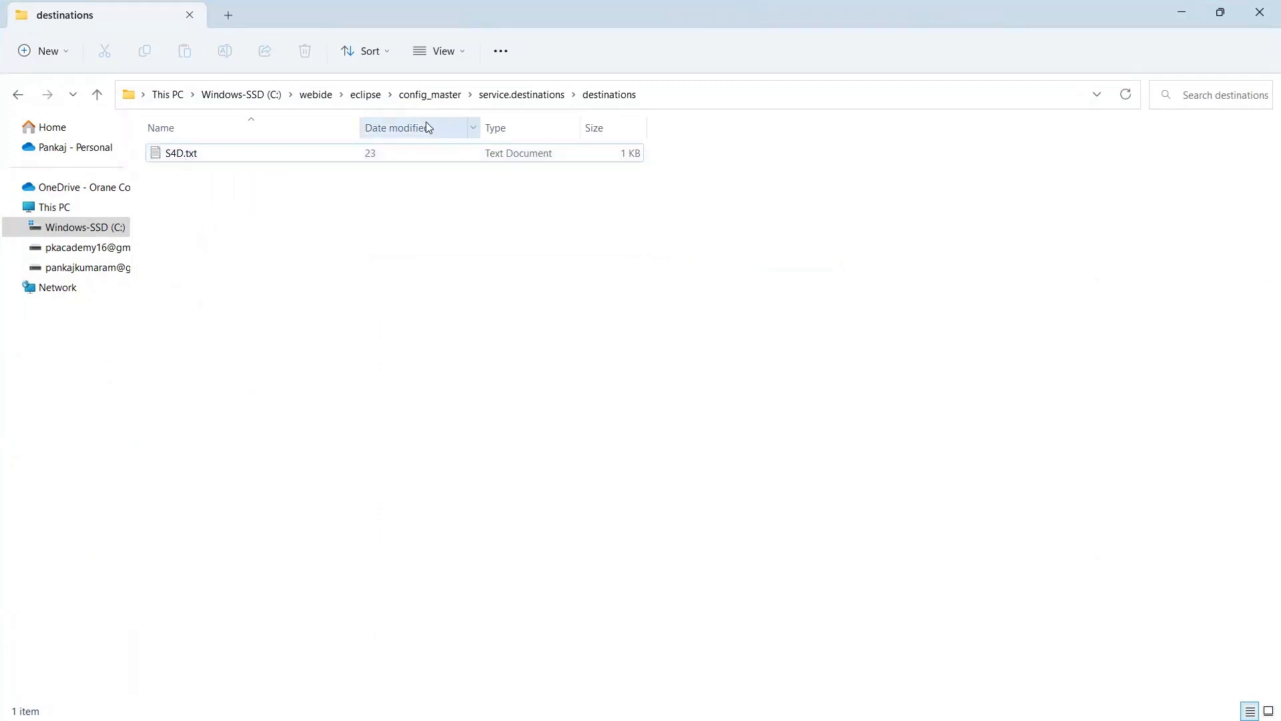
click(198, 161)
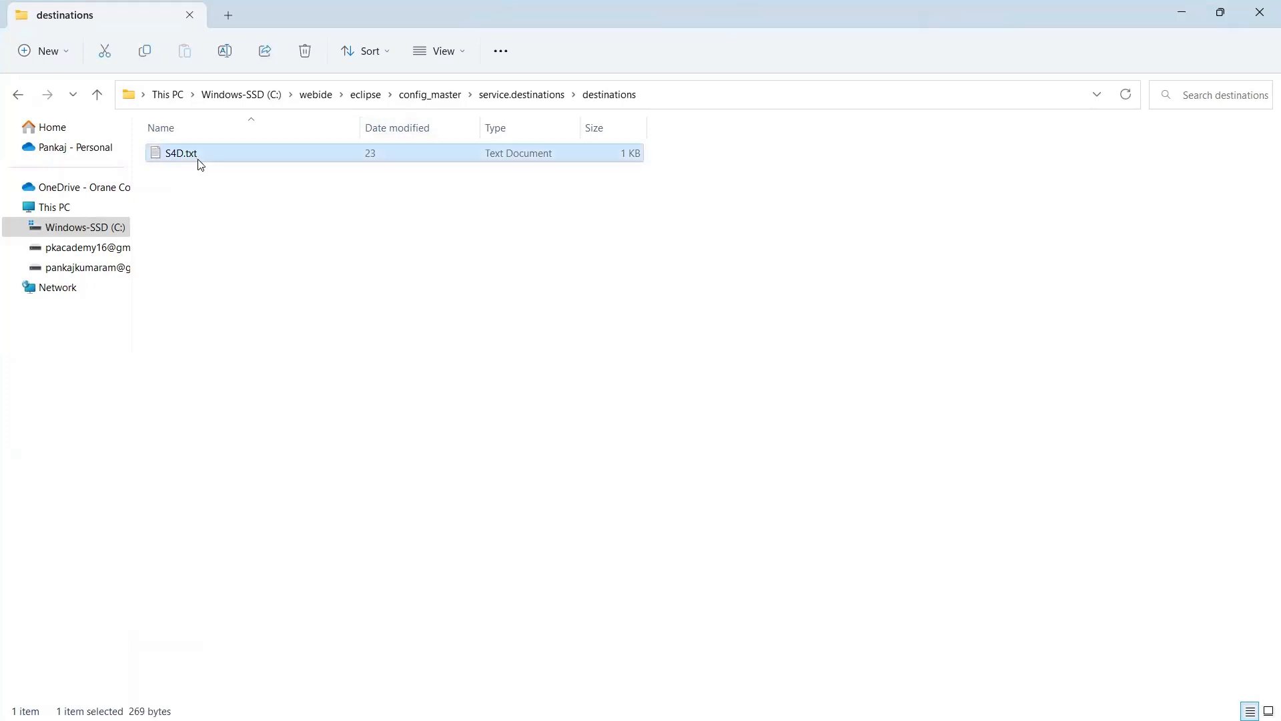
click(199, 161)
click(206, 157)
key(BackSpace)
key(BackSpace)
key(BackSpace)
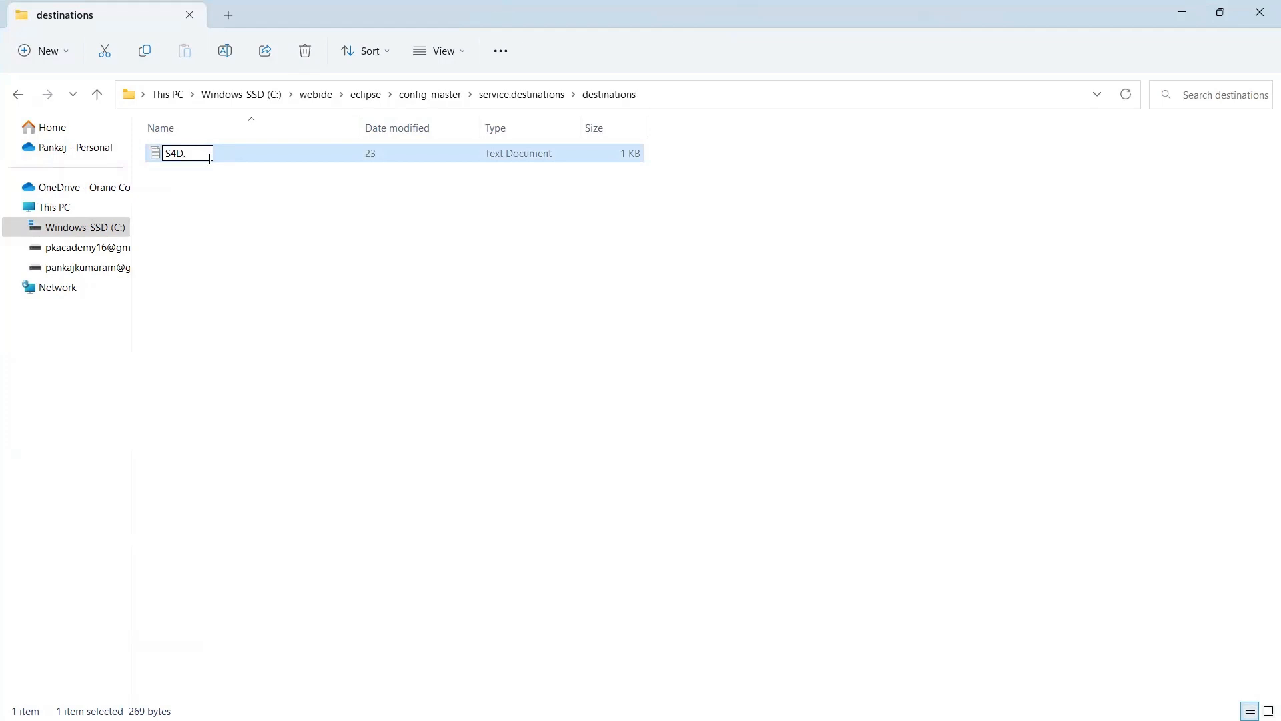
key(ctrl+z)
key(Return)
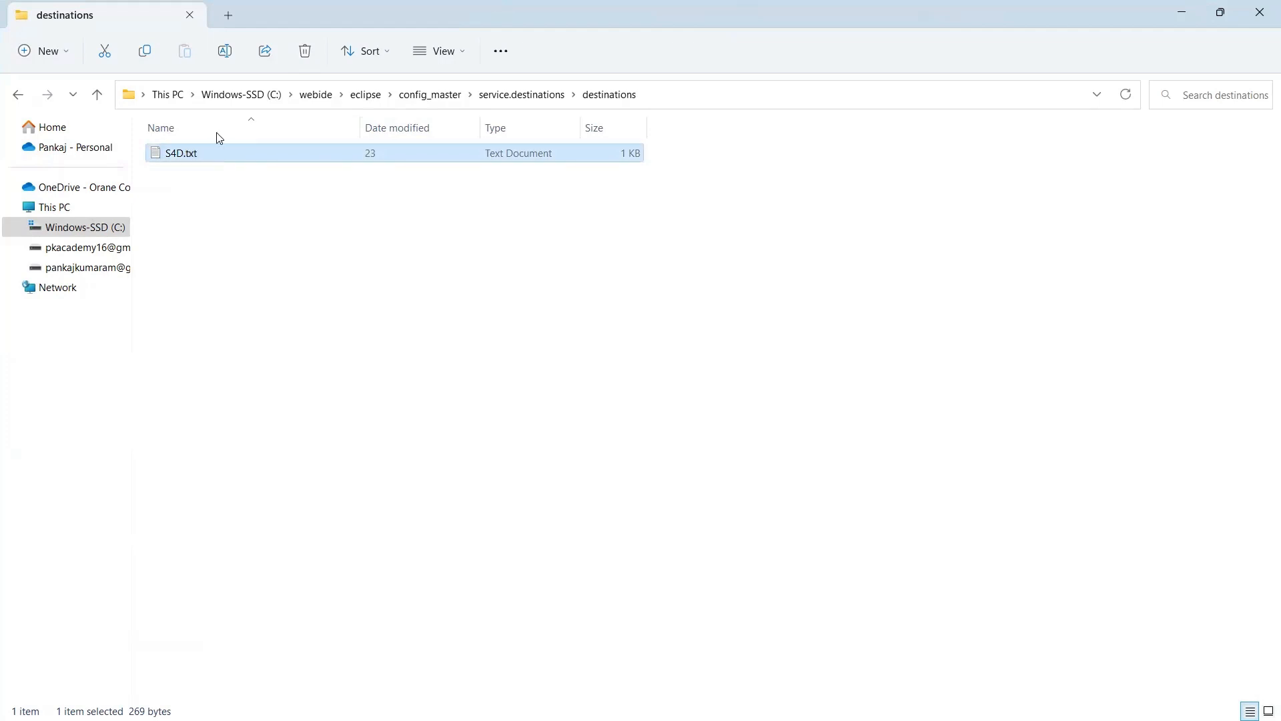
Hide file name extensions in the folder view, then show them again.
click(460, 56)
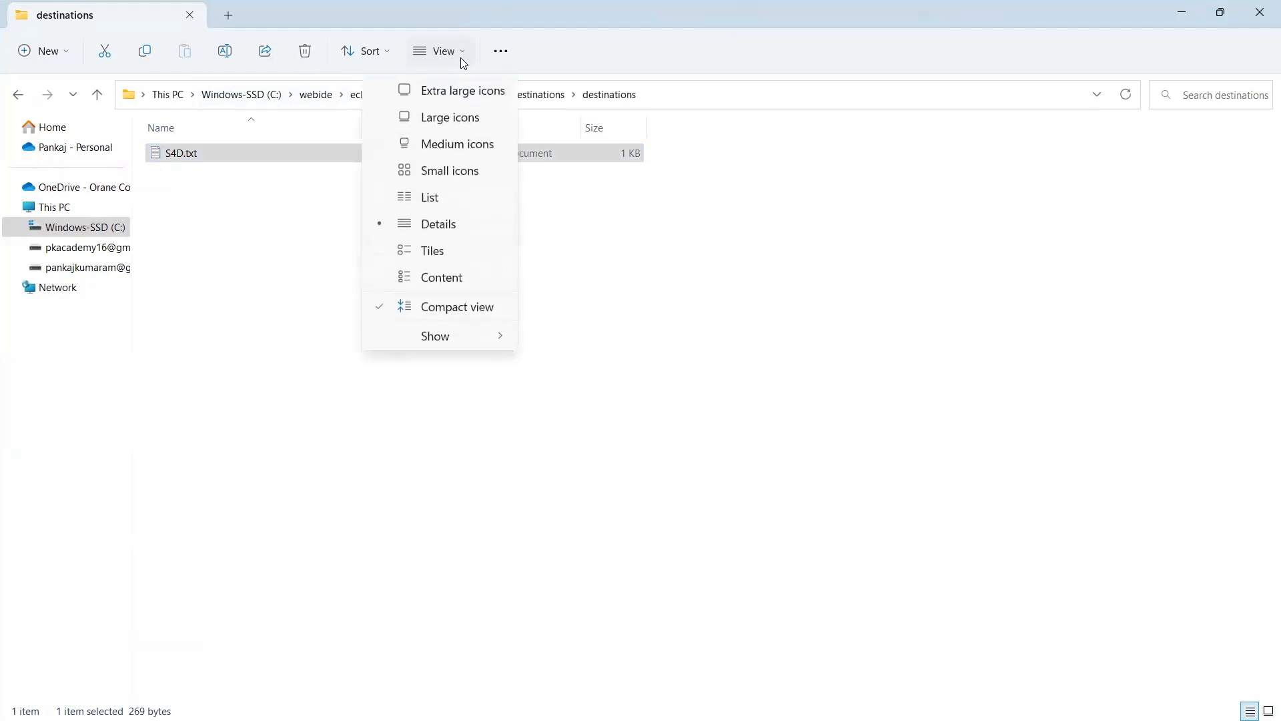
mouse_move(453, 342)
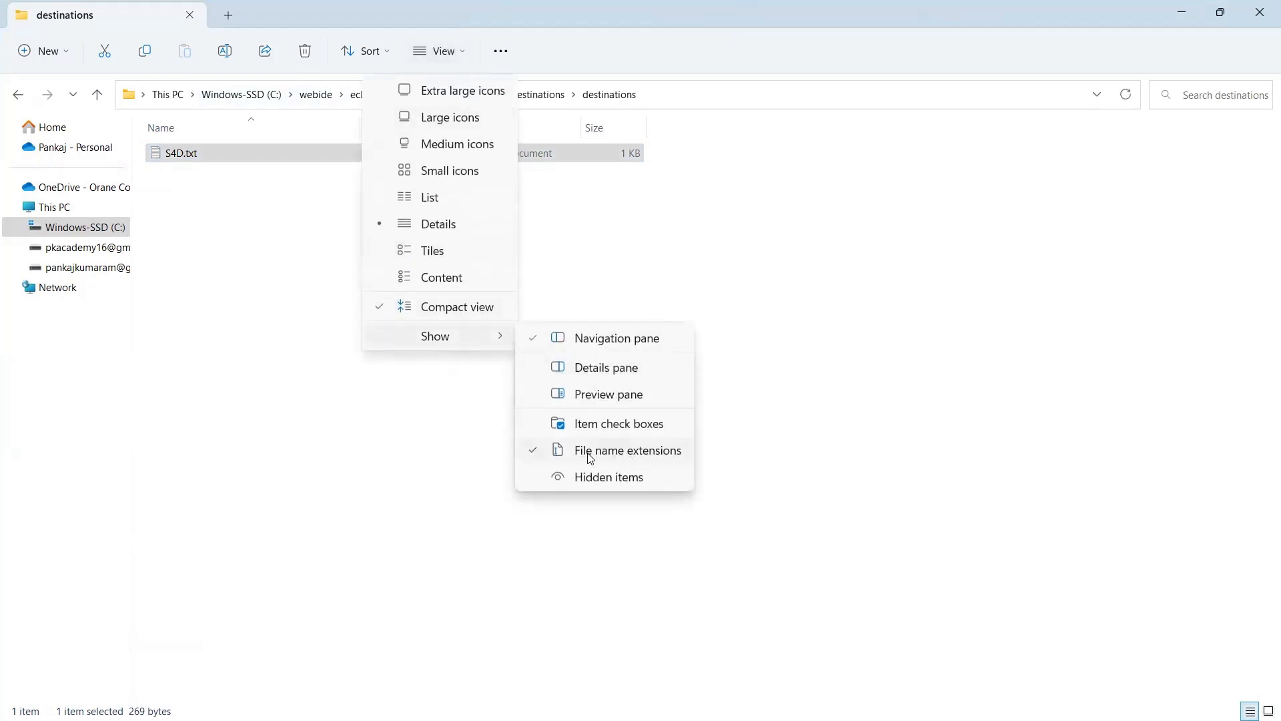
click(294, 369)
click(460, 51)
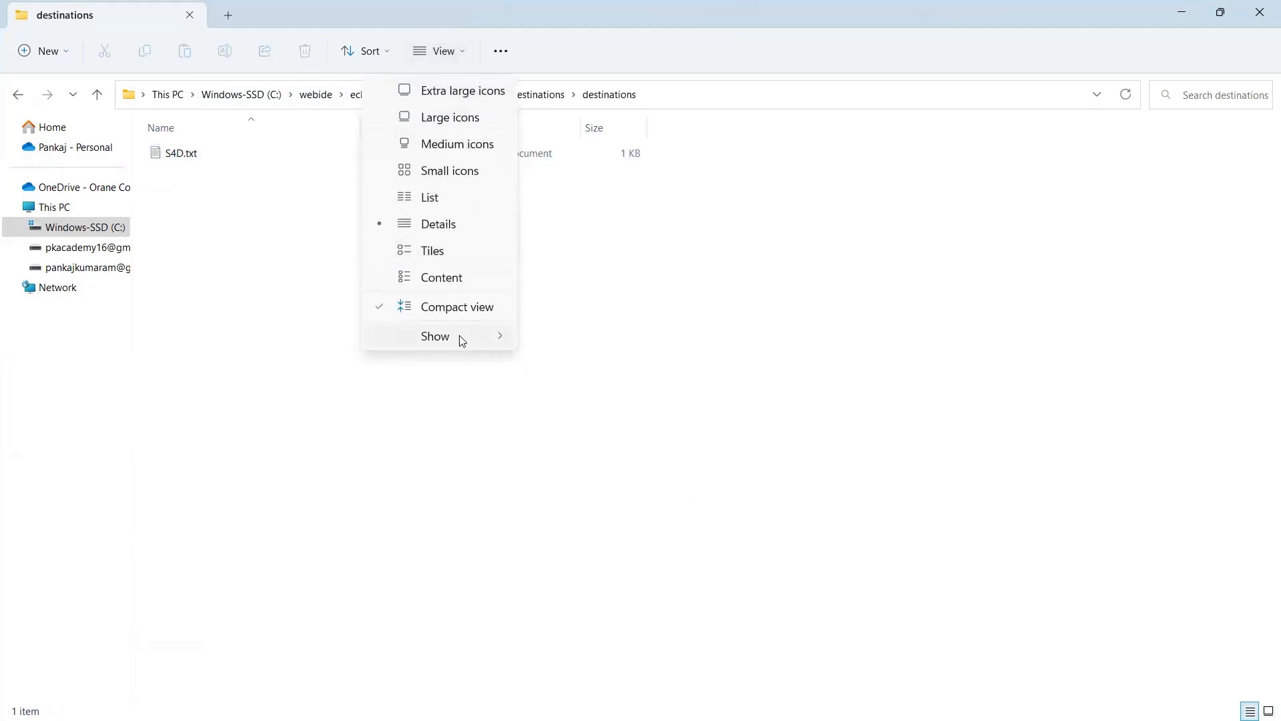
mouse_move(461, 341)
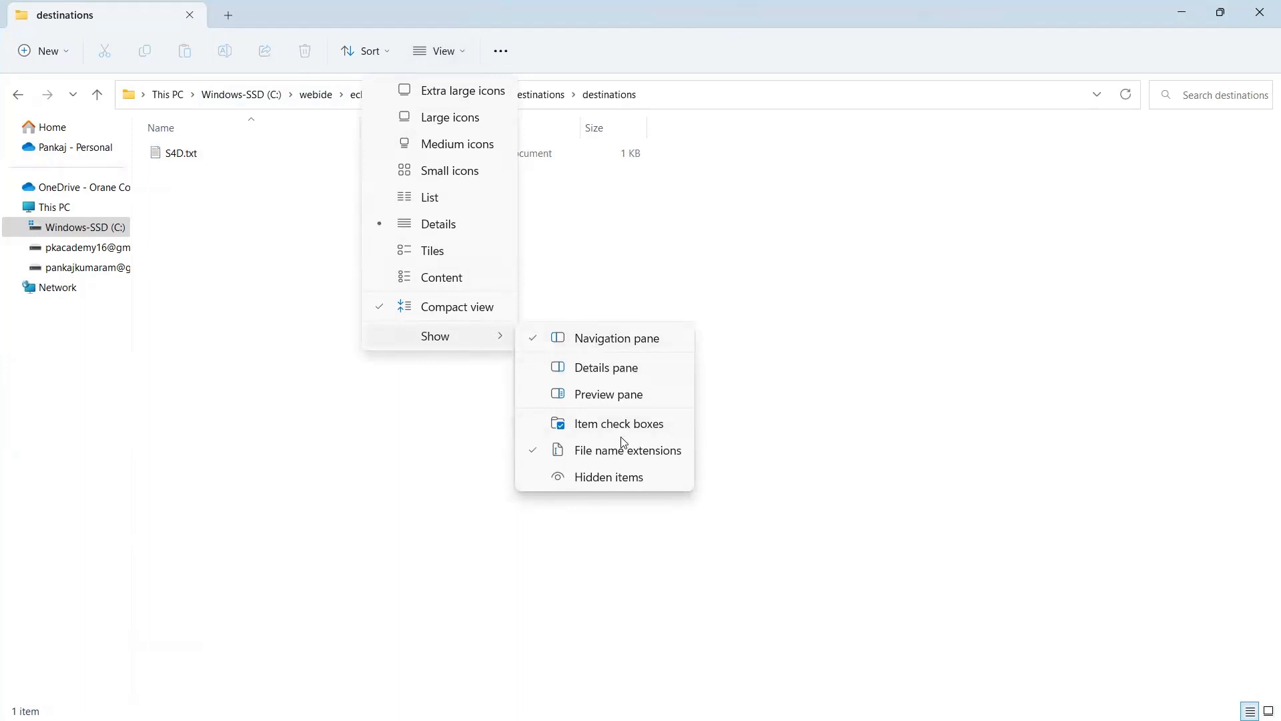
click(533, 457)
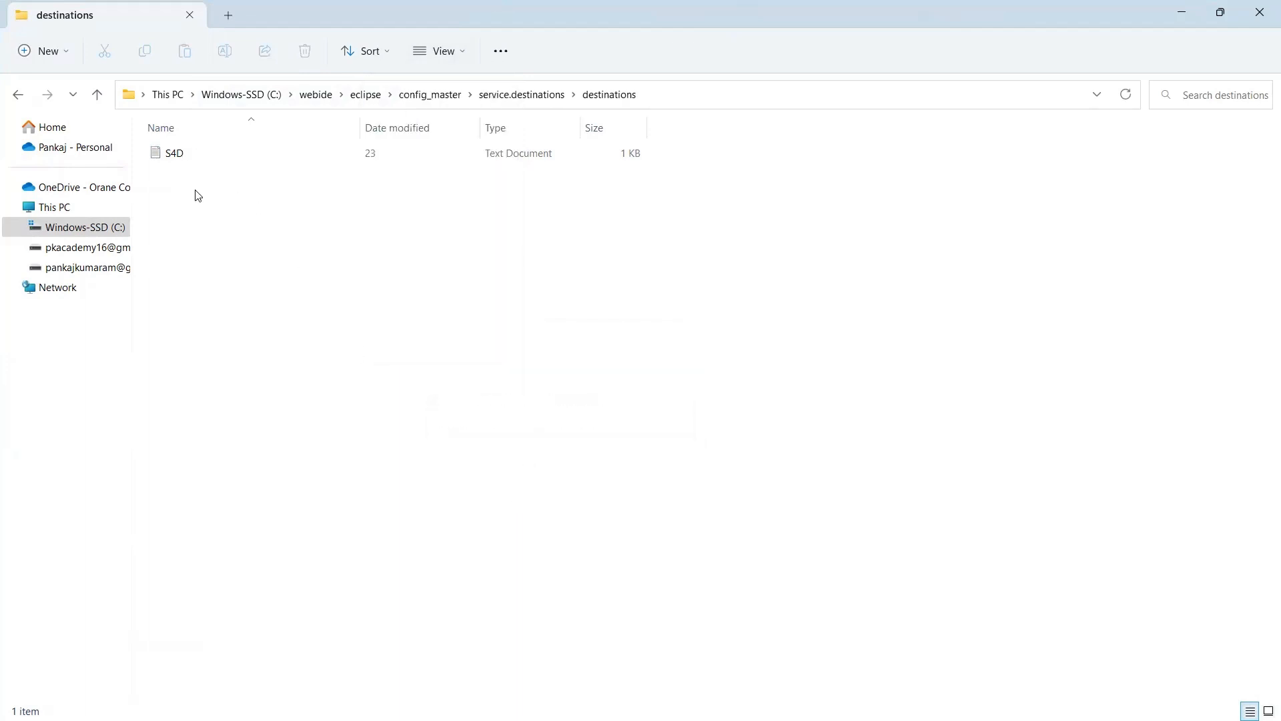
click(190, 162)
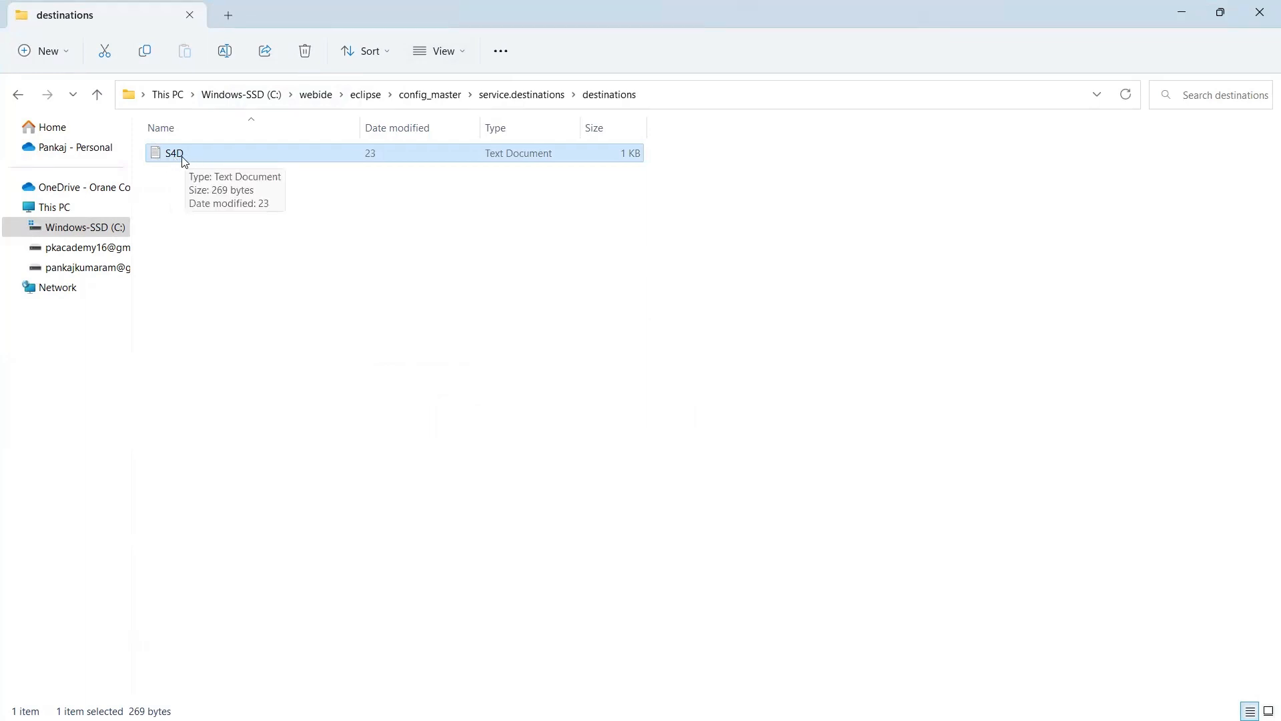
click(460, 52)
mouse_move(481, 344)
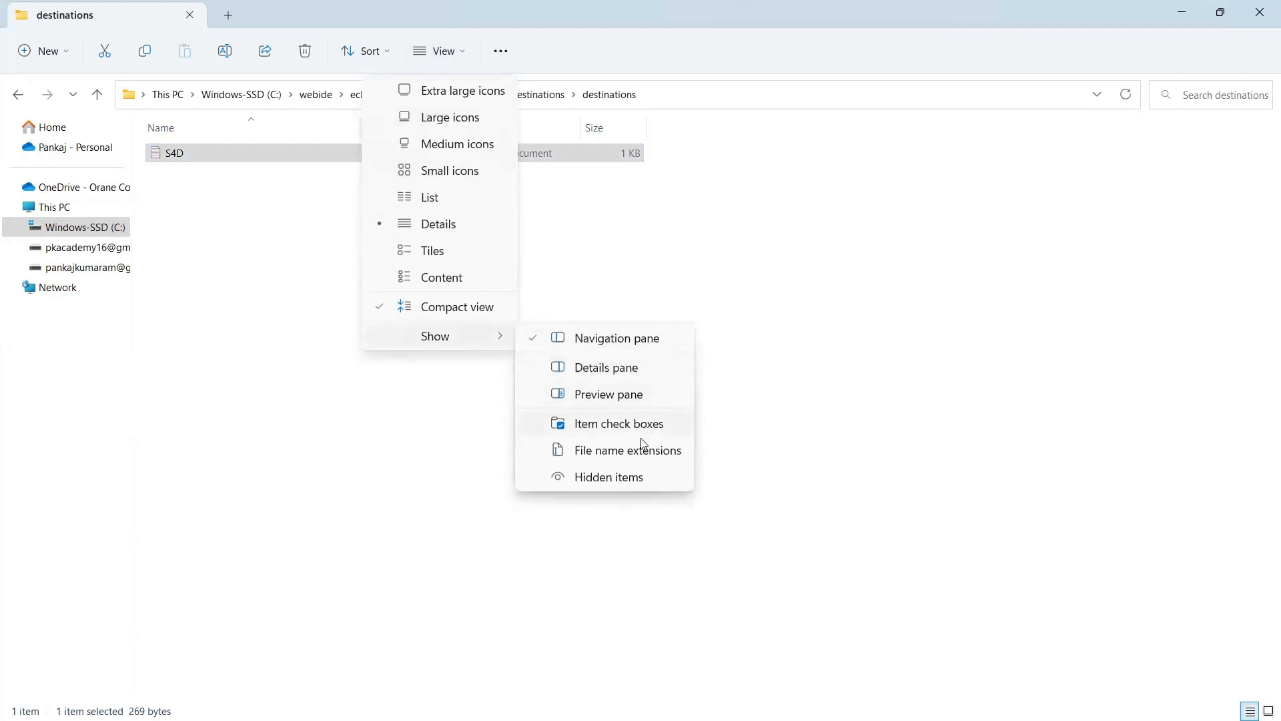
click(634, 451)
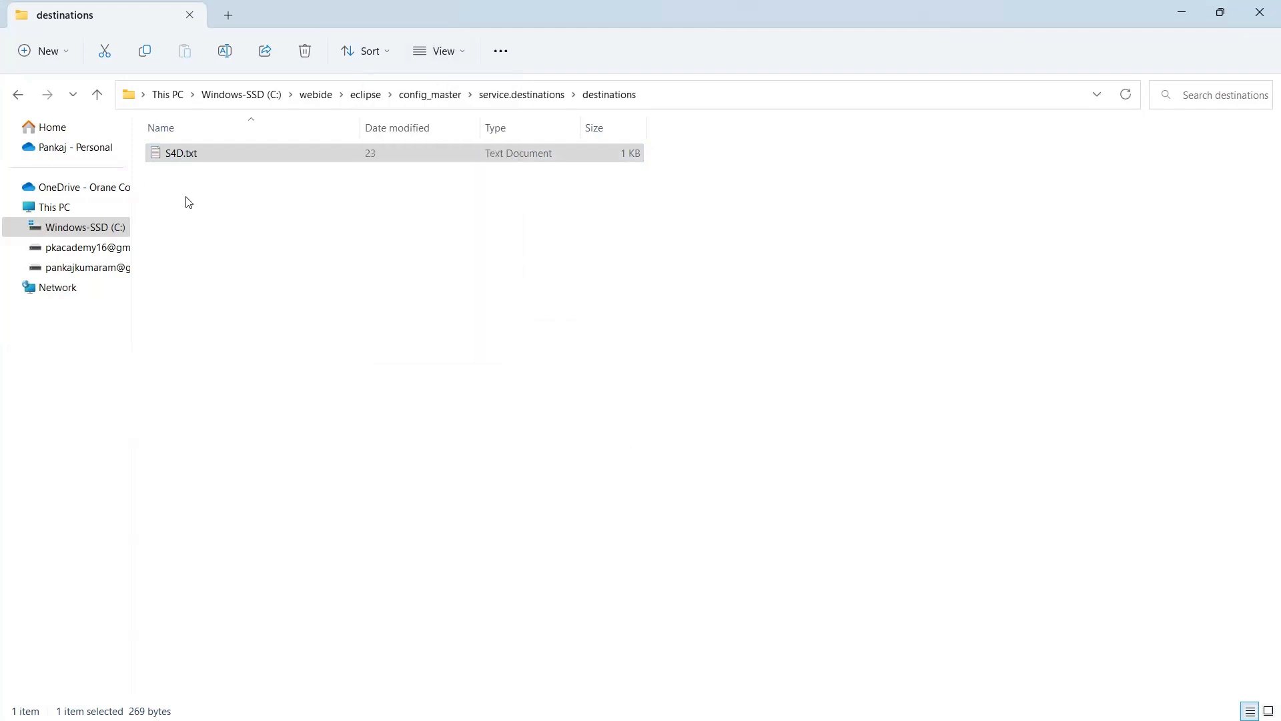
Rename S4D.txt to S4D and accept the extension-change warning.
click(203, 159)
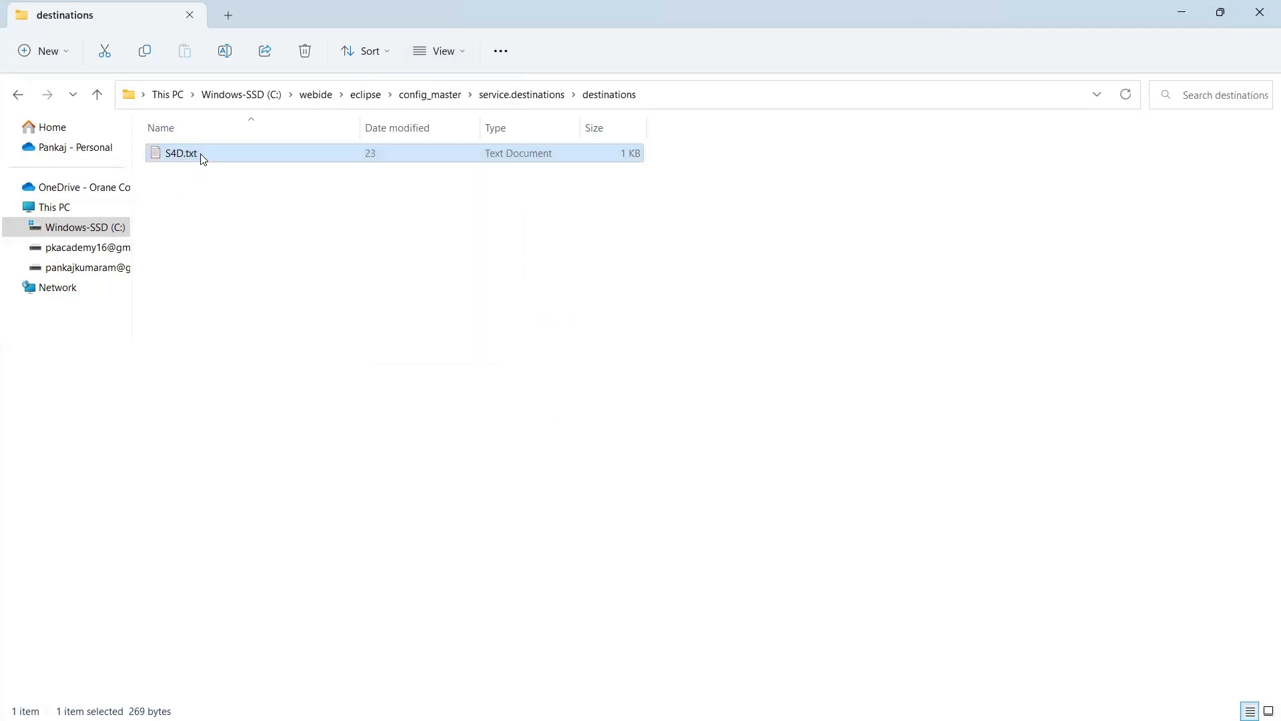
click(204, 158)
click(202, 155)
key(BackSpace)
key(BackSpace)
key(BackSpace)
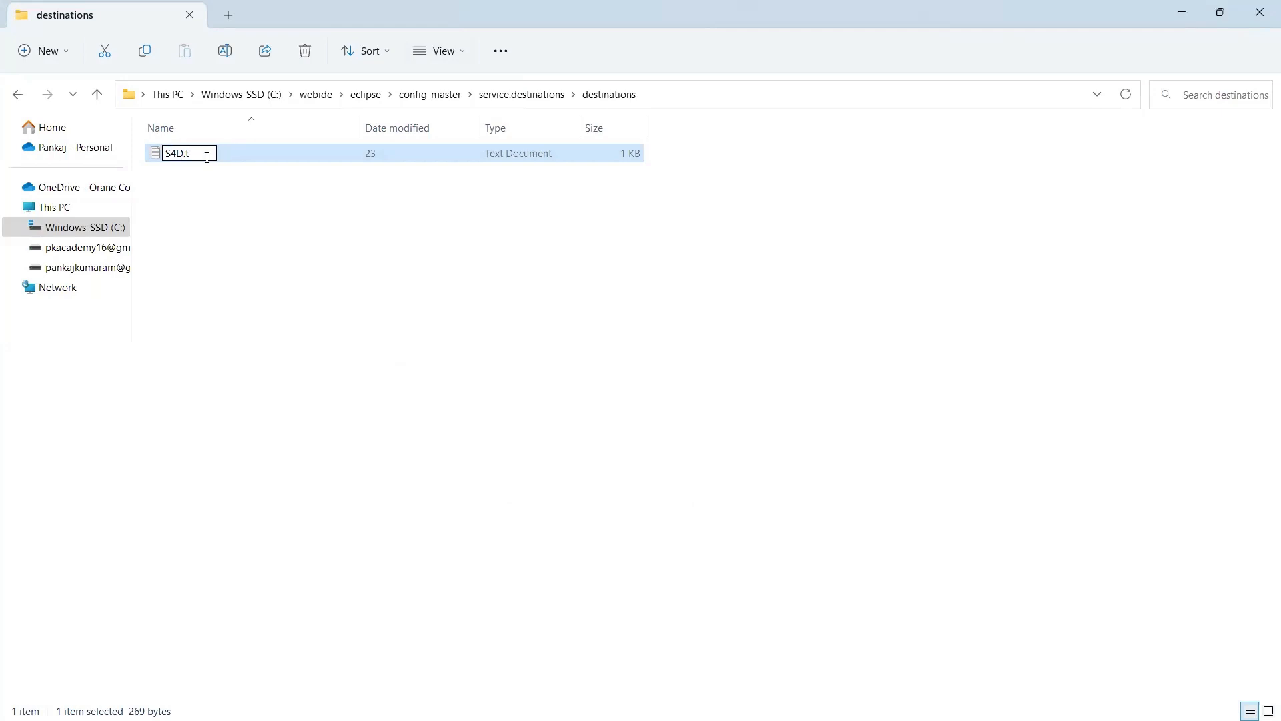
key(Return)
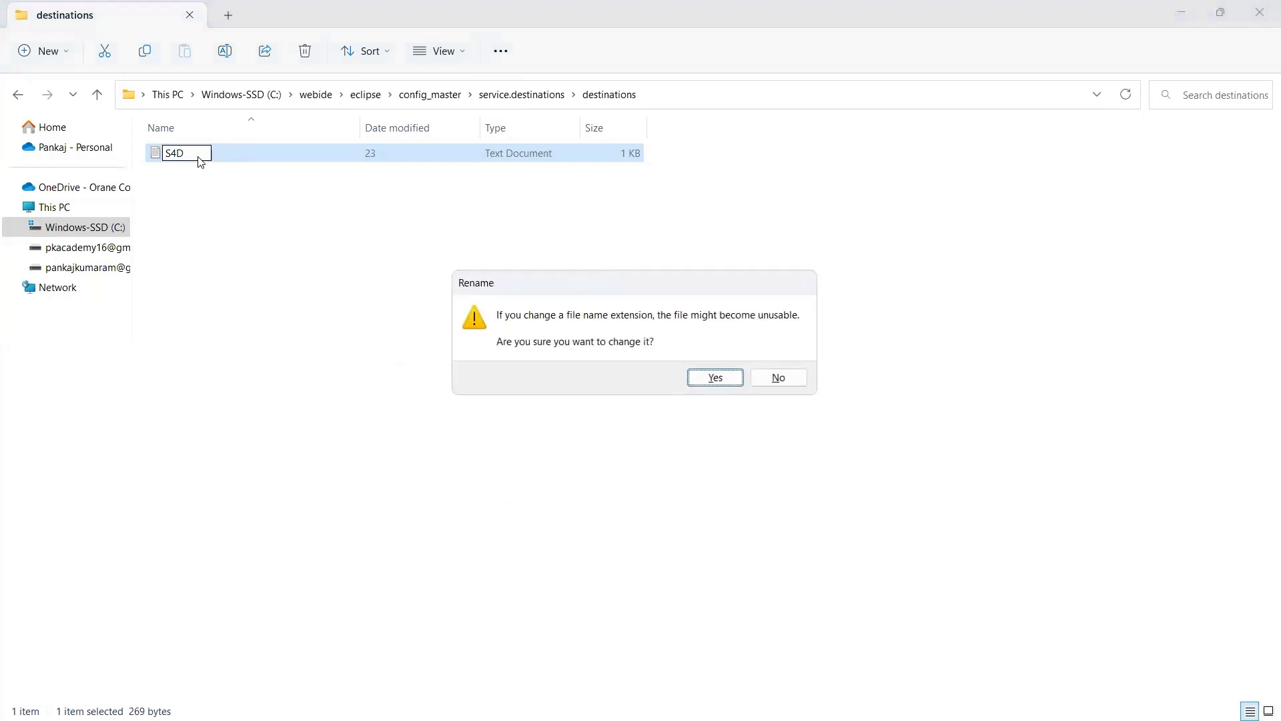
click(714, 377)
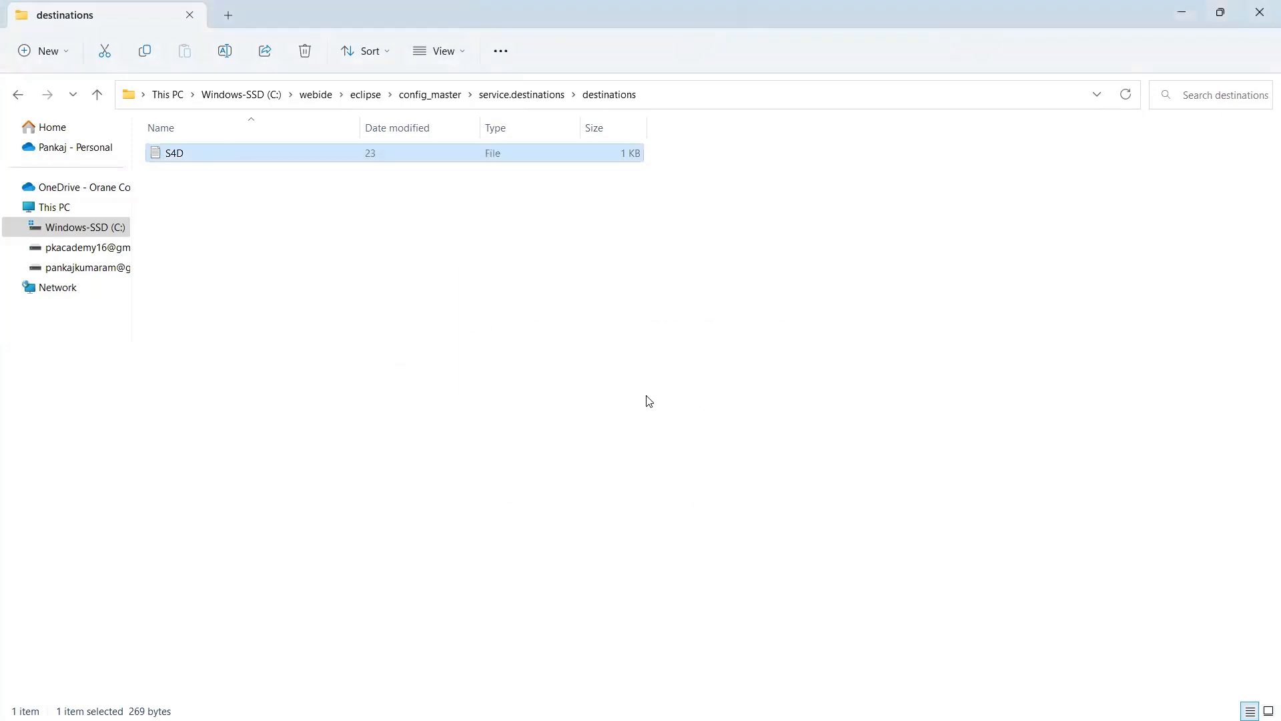
click(259, 250)
right_click(190, 160)
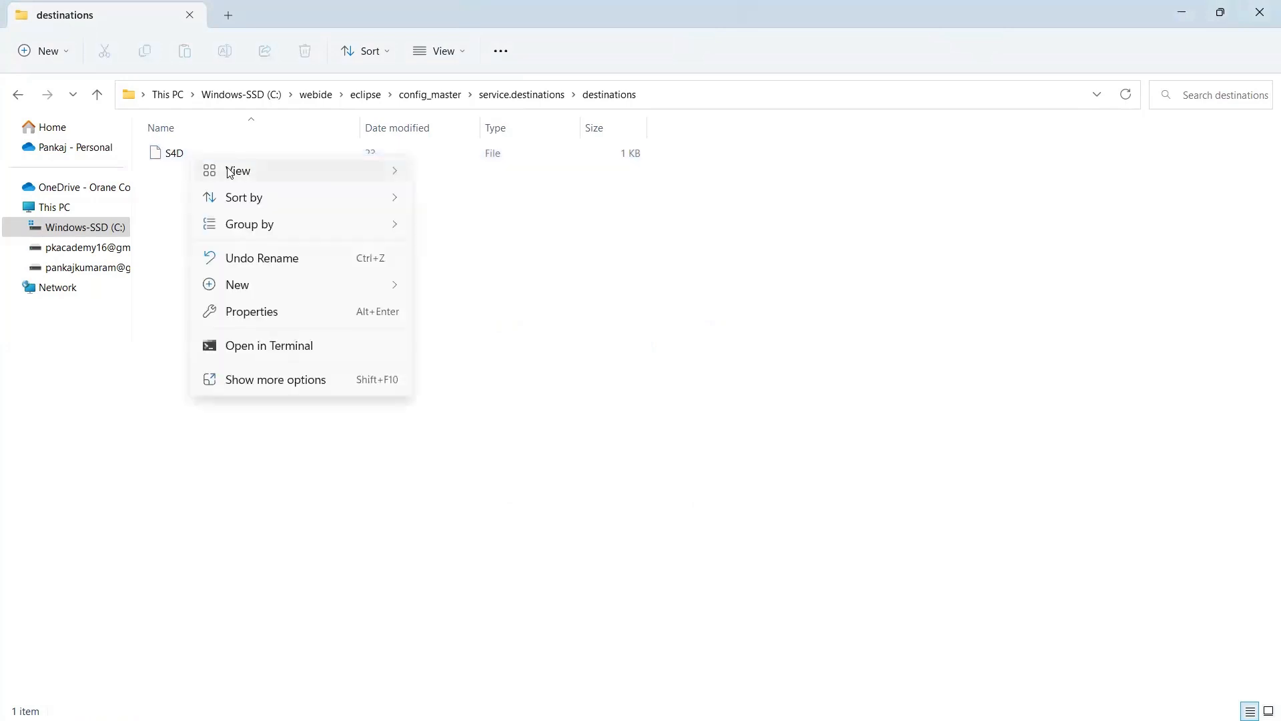
mouse_move(229, 173)
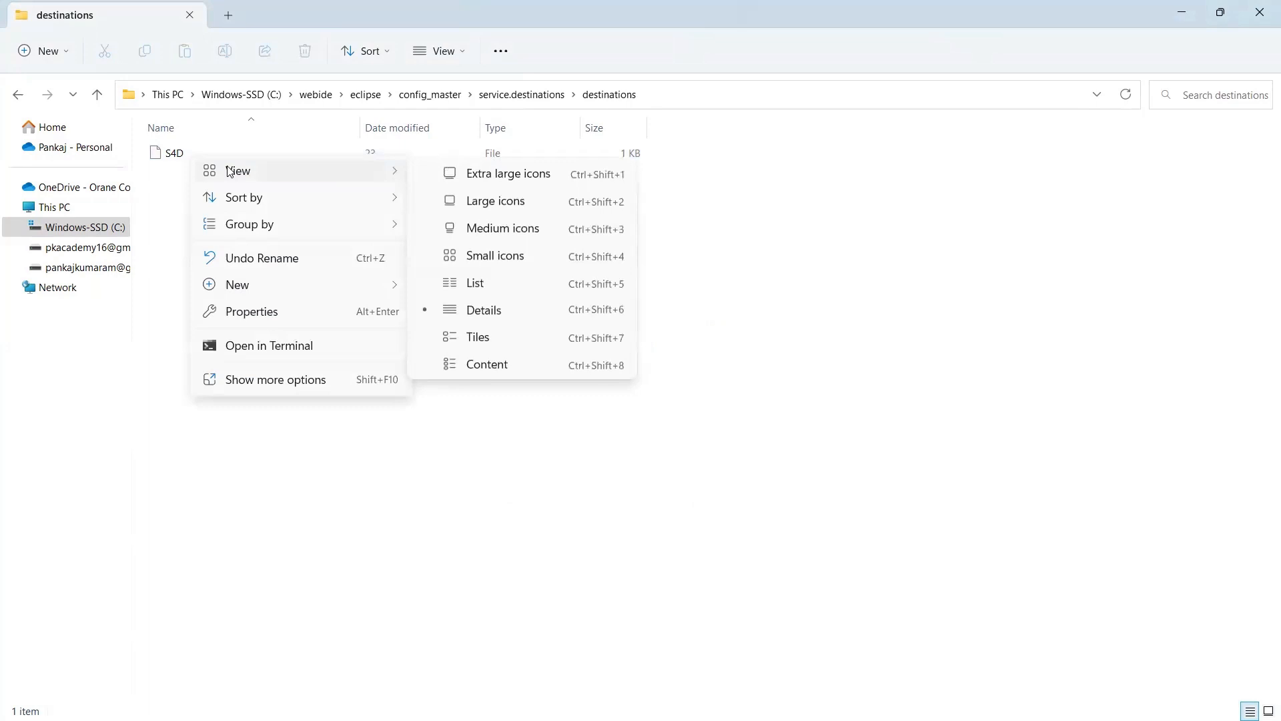
click(274, 380)
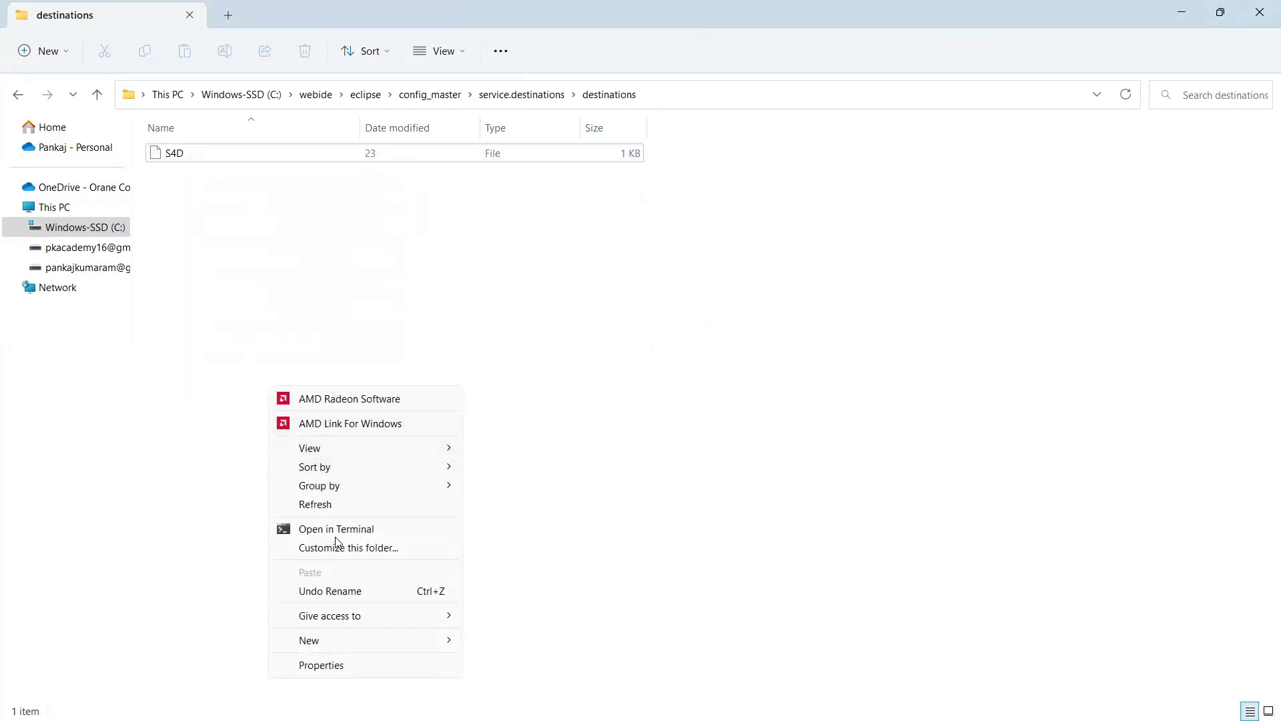
mouse_move(360, 641)
click(718, 240)
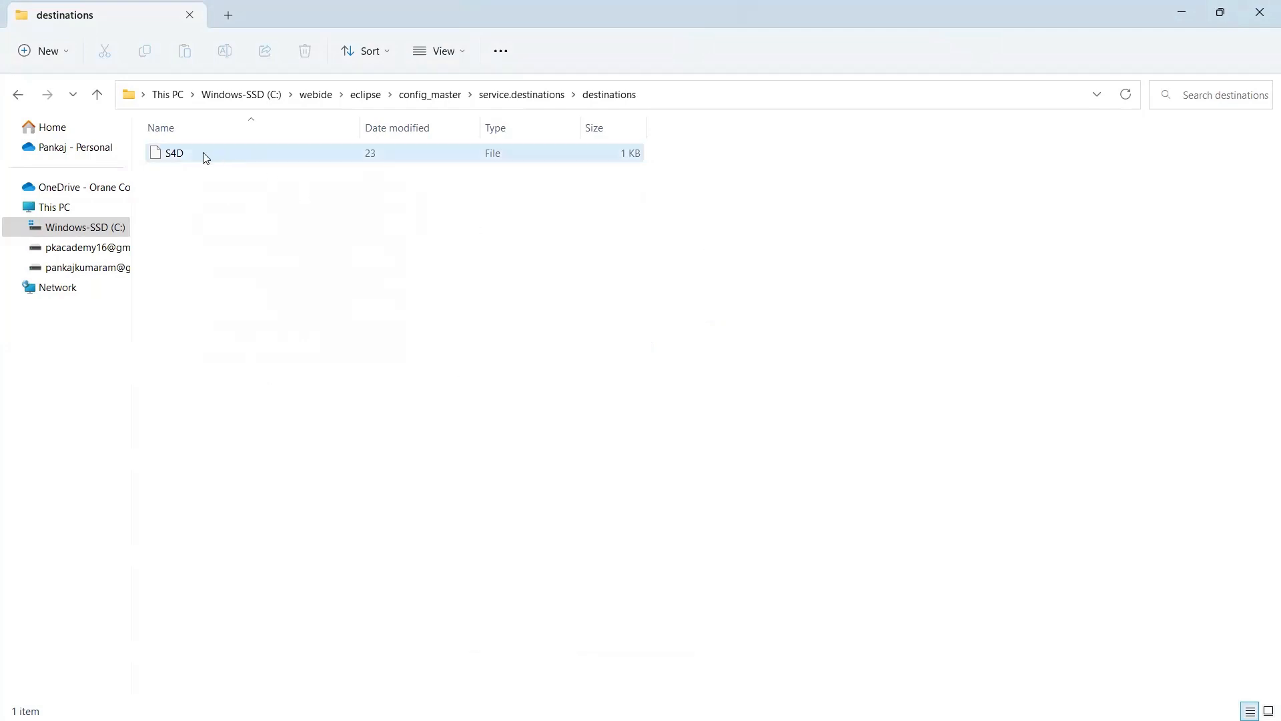
right_click(172, 154)
click(251, 207)
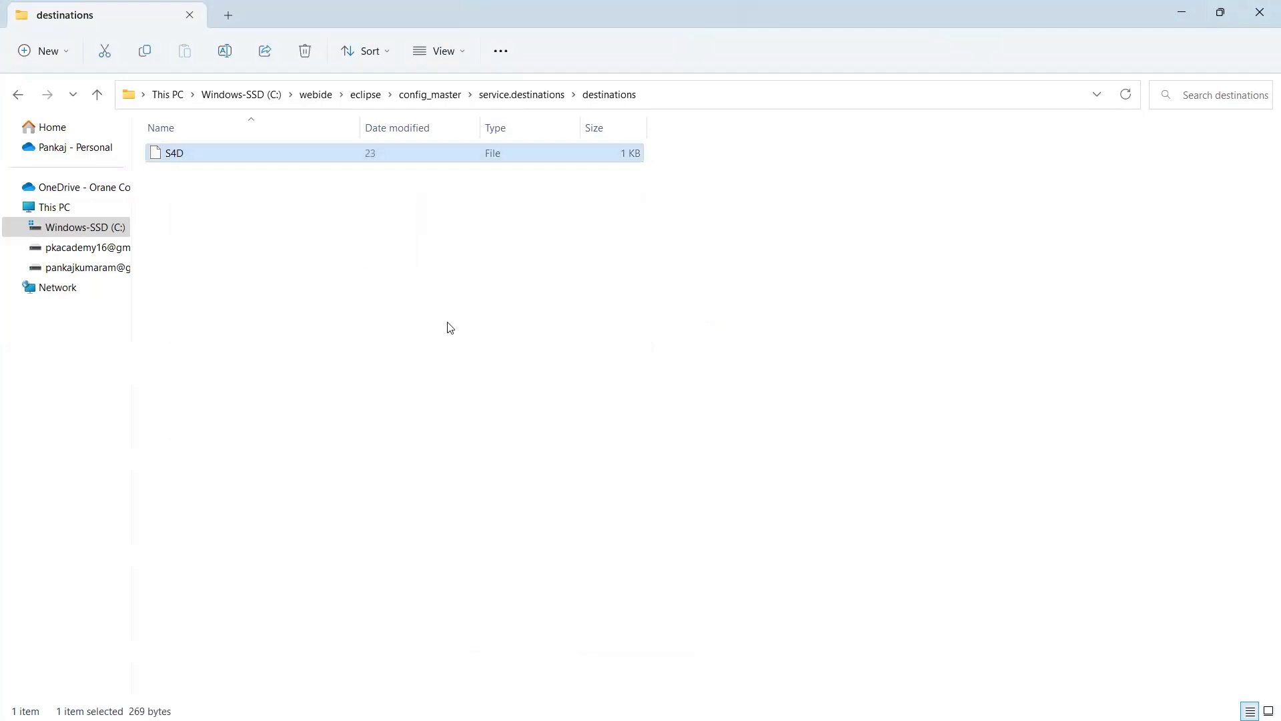
click(541, 325)
double_click(538, 324)
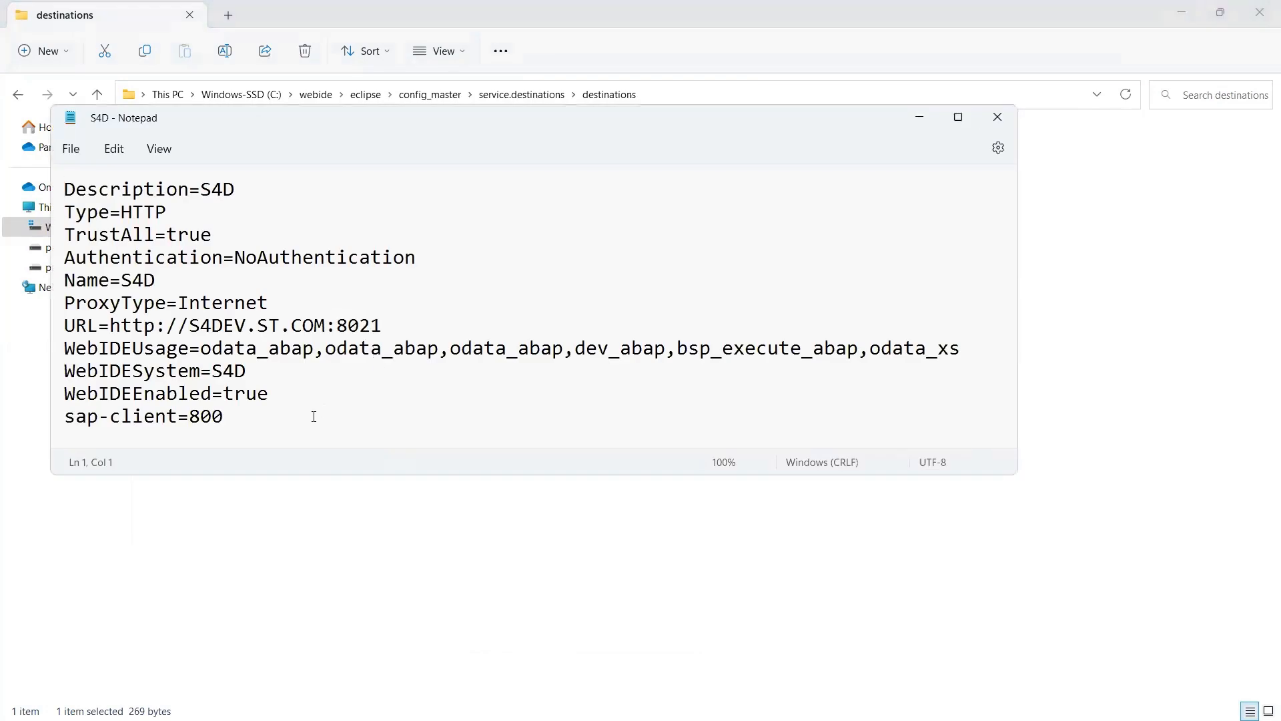
drag(238, 425, 64, 189)
click(177, 325)
drag(384, 326, 132, 327)
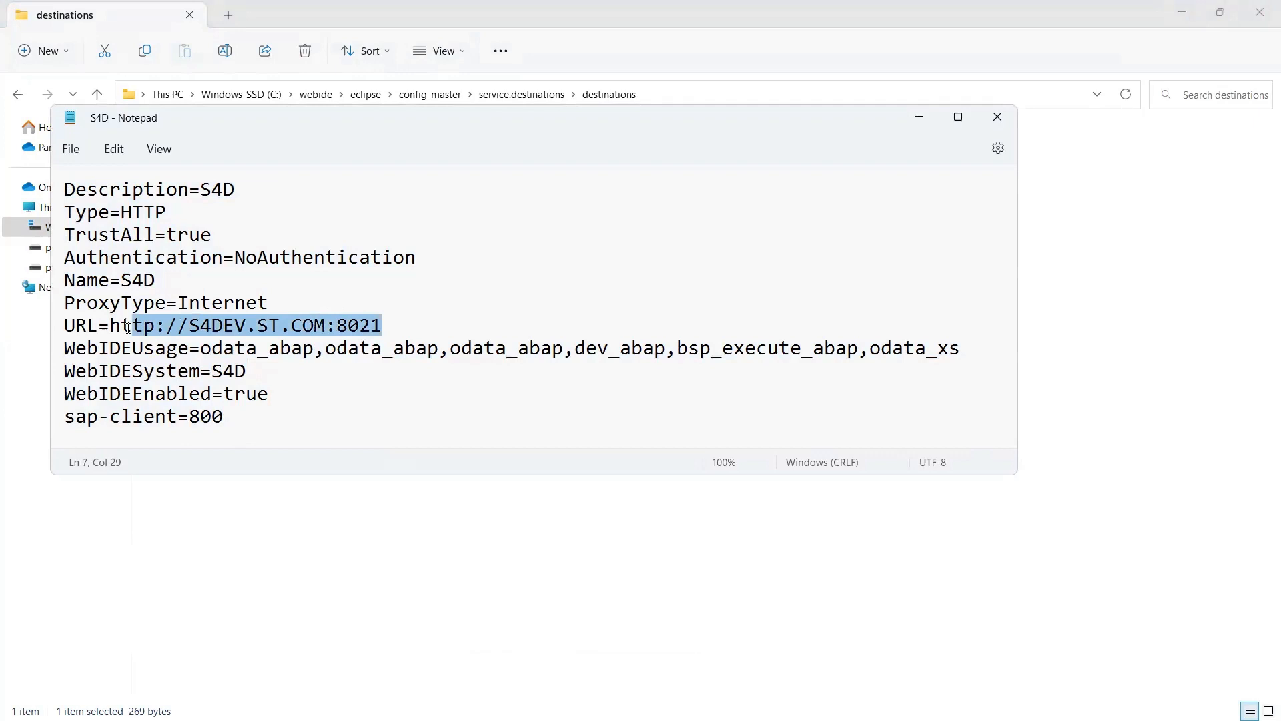
click(258, 328)
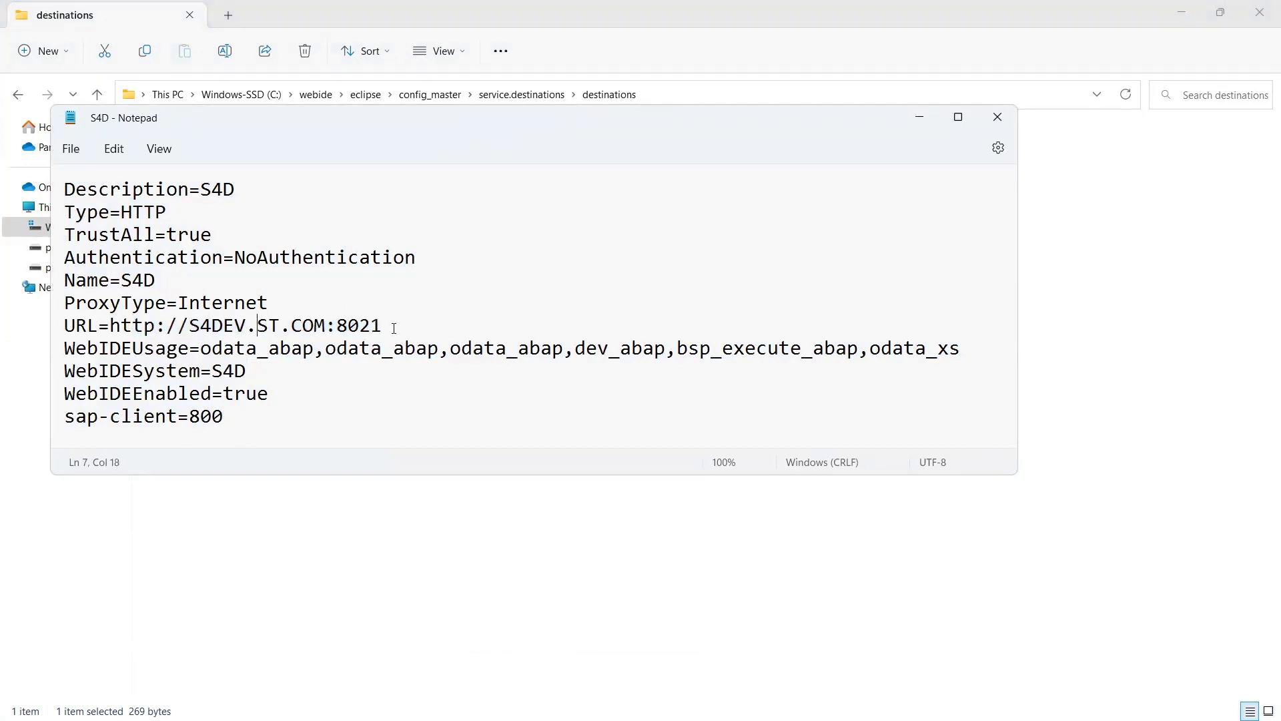
drag(394, 328, 107, 321)
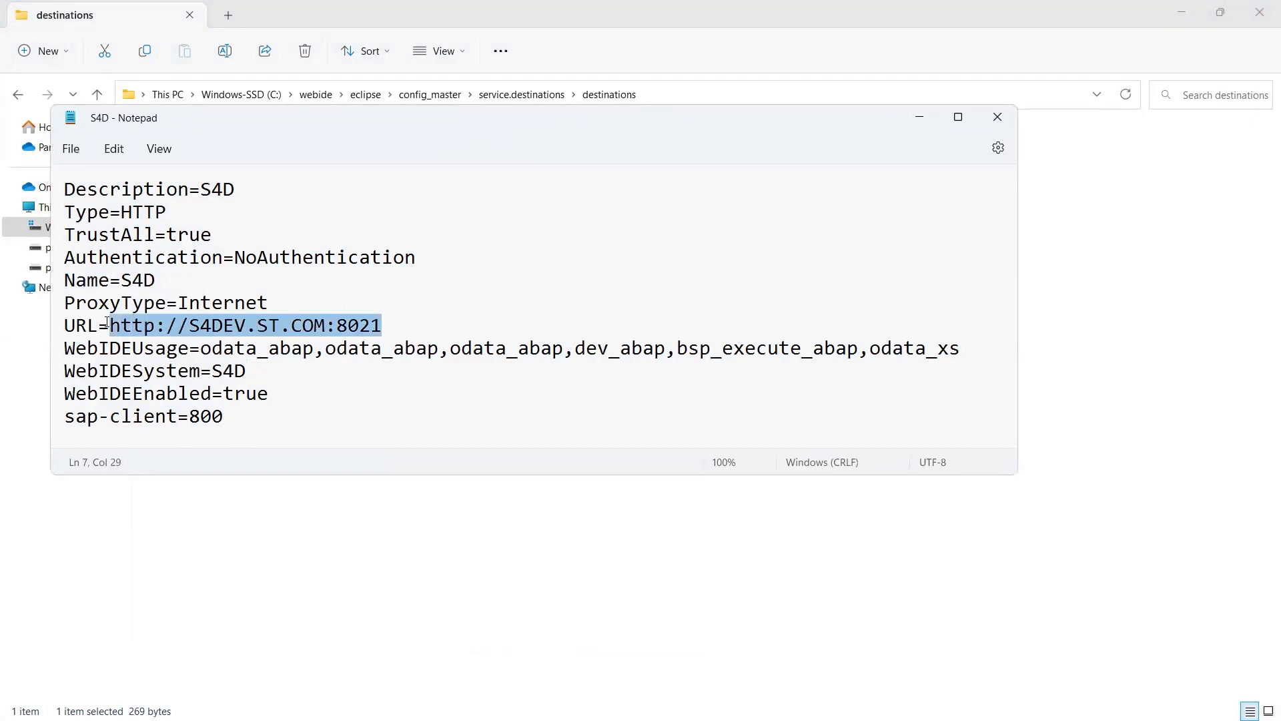
drag(160, 283, 63, 281)
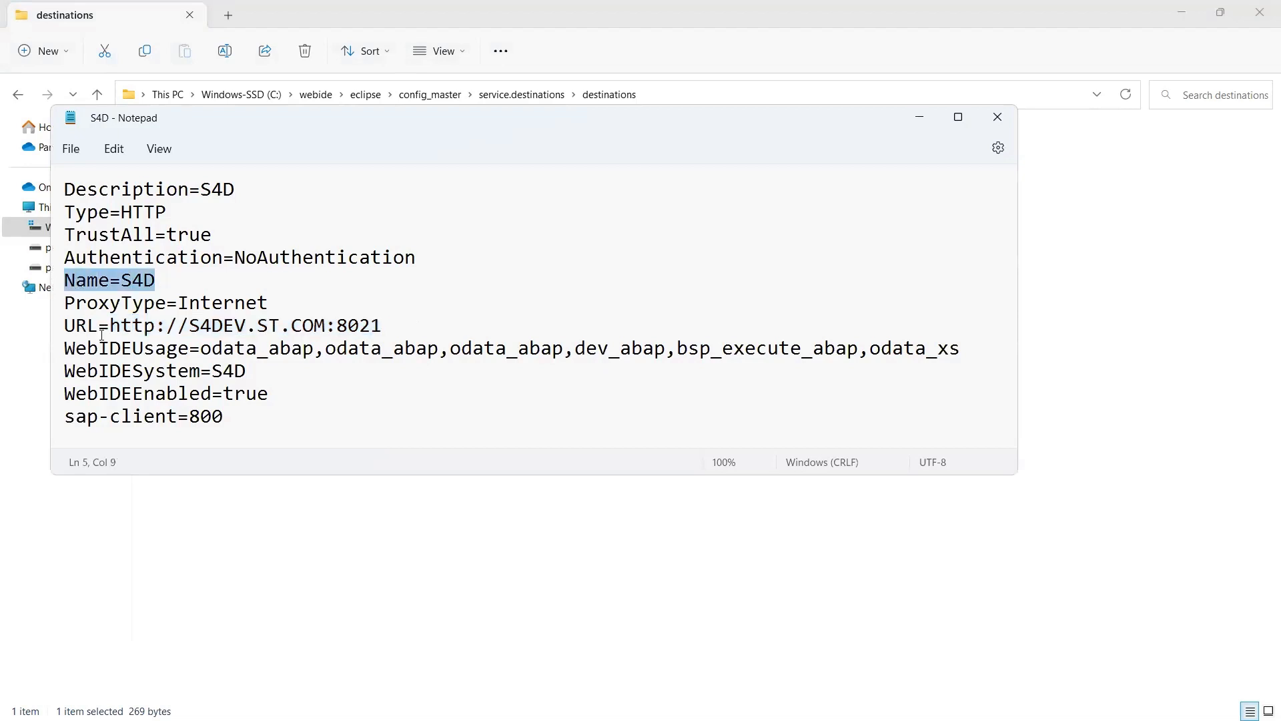
click(74, 347)
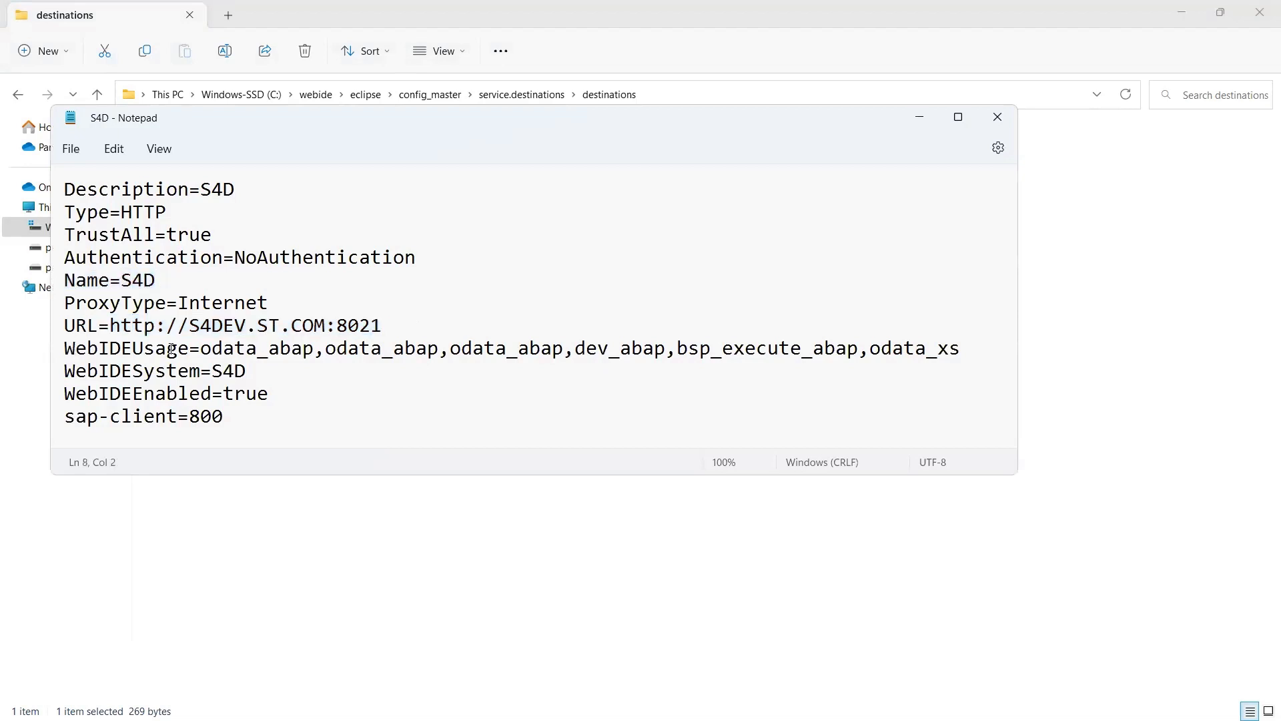
shift+click(972, 345)
click(959, 345)
drag(229, 418, 61, 422)
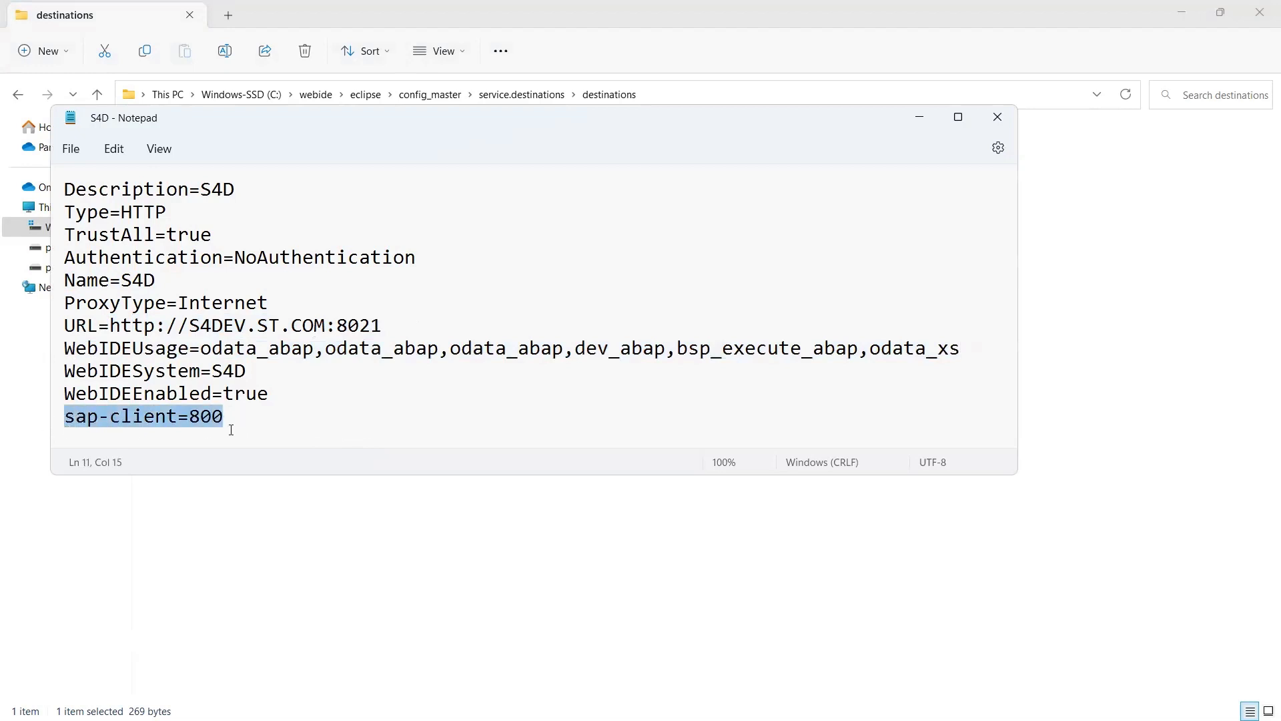
click(259, 425)
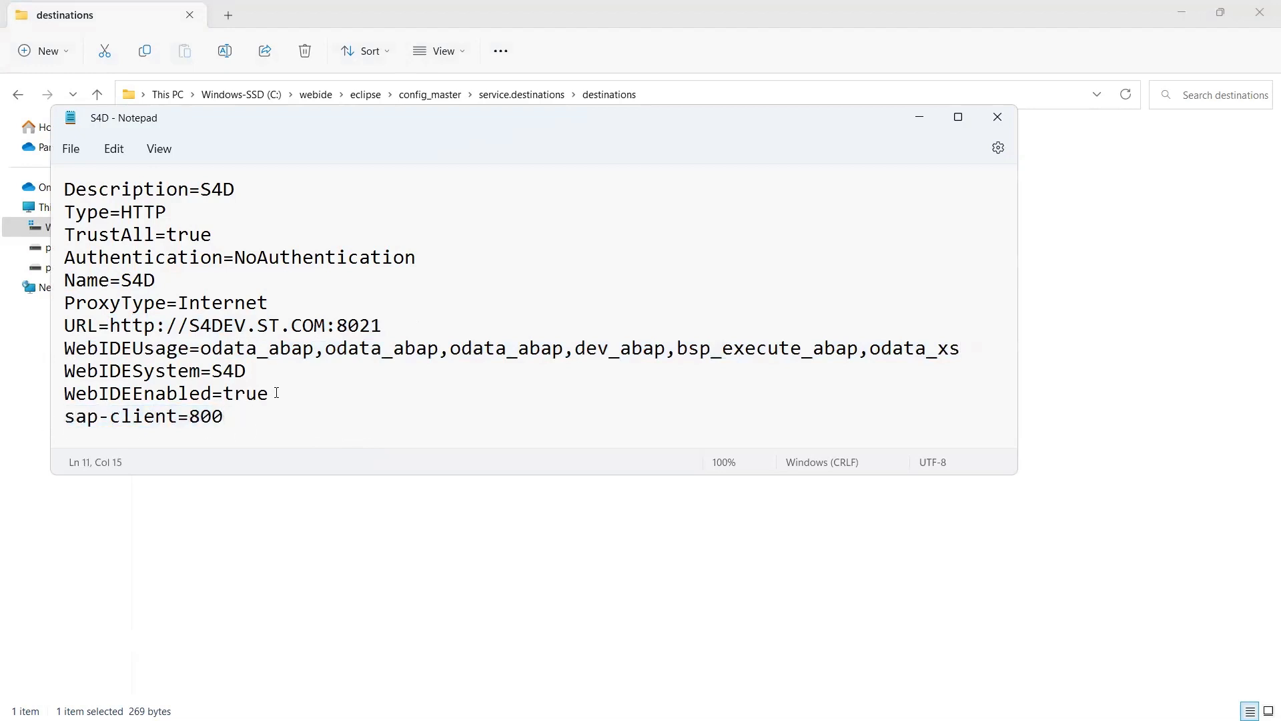
click(996, 115)
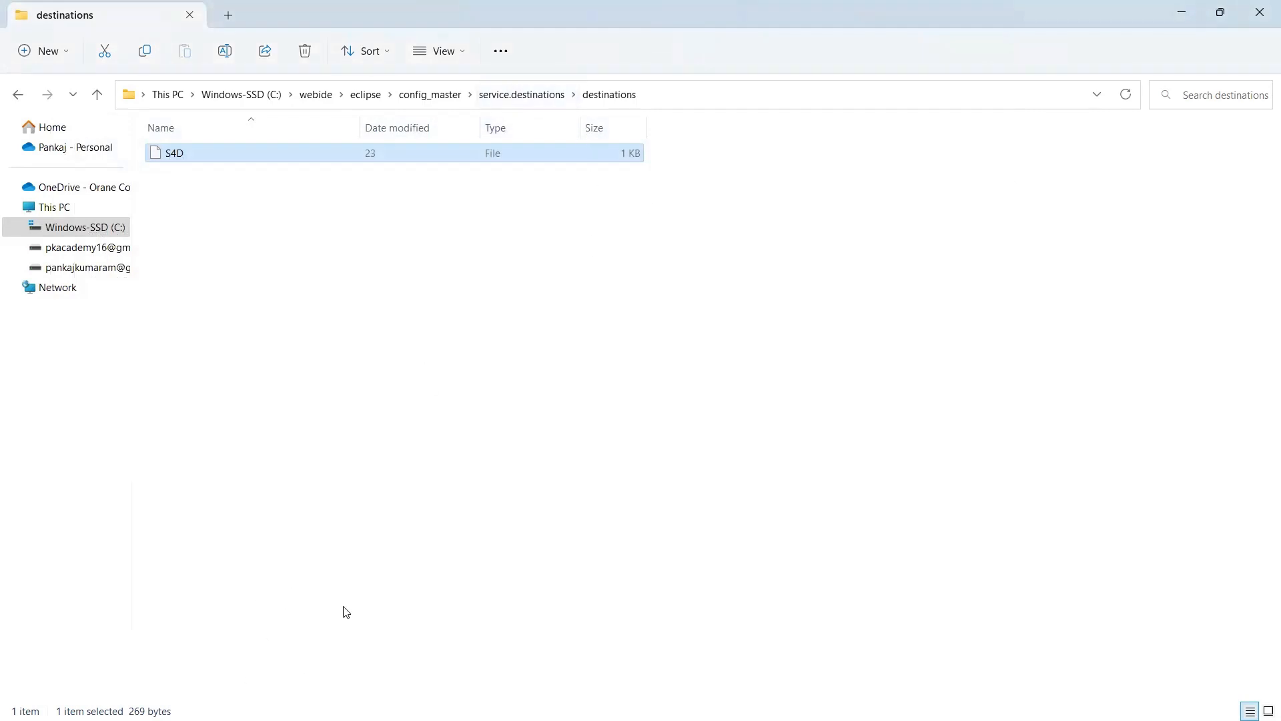
Switch to the running Orion console and close it to stop the old server.
key(alt+Tab)
key(Tab)
key(Tab)
key(Tab)
key(Tab)
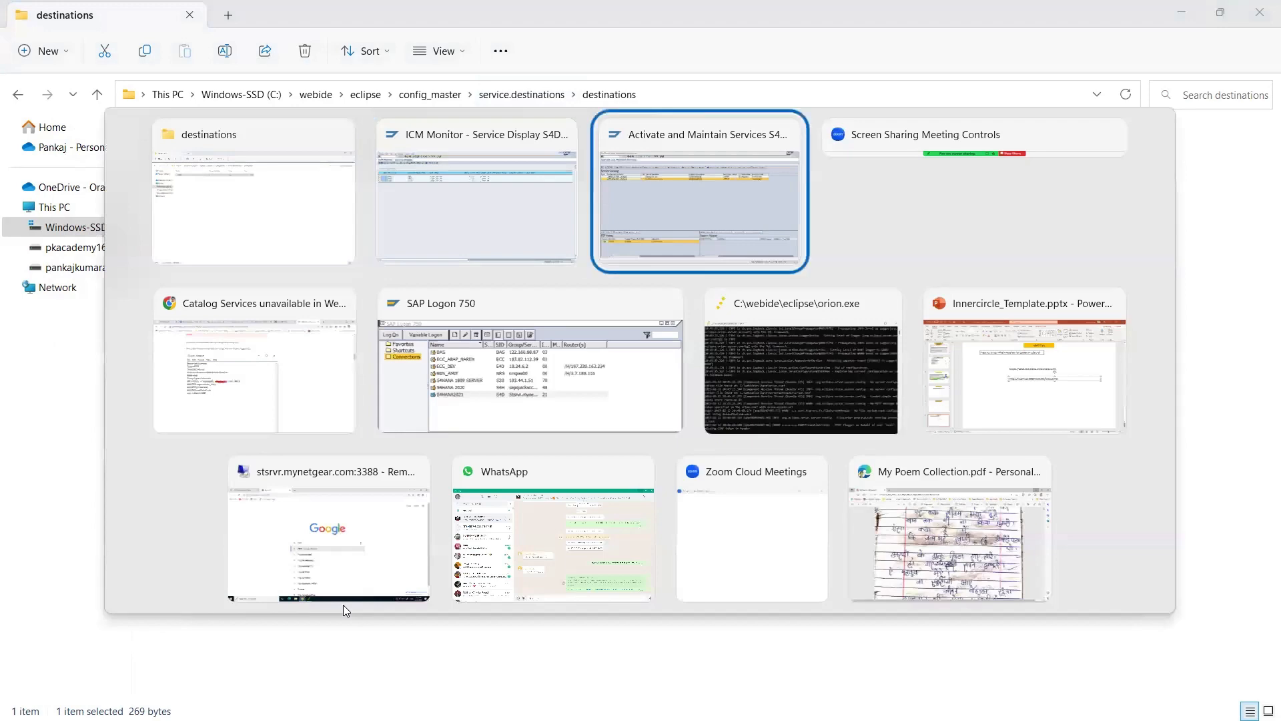
key(Tab)
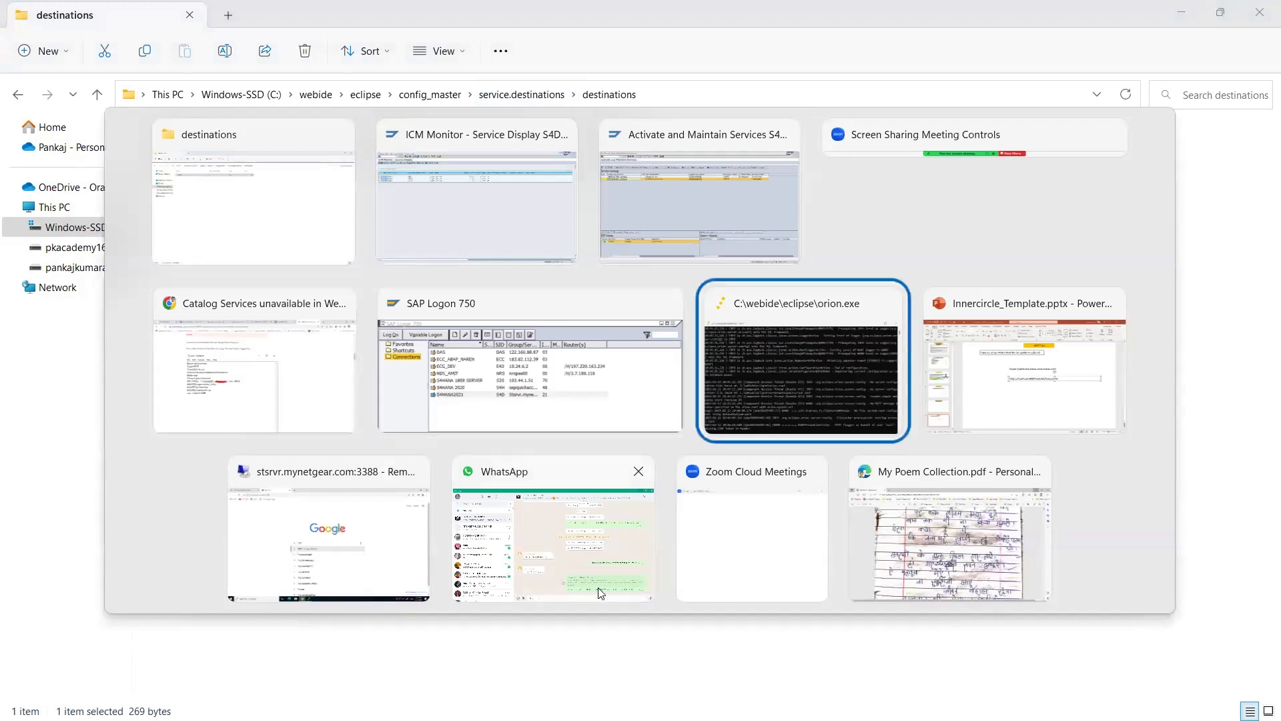
click(774, 55)
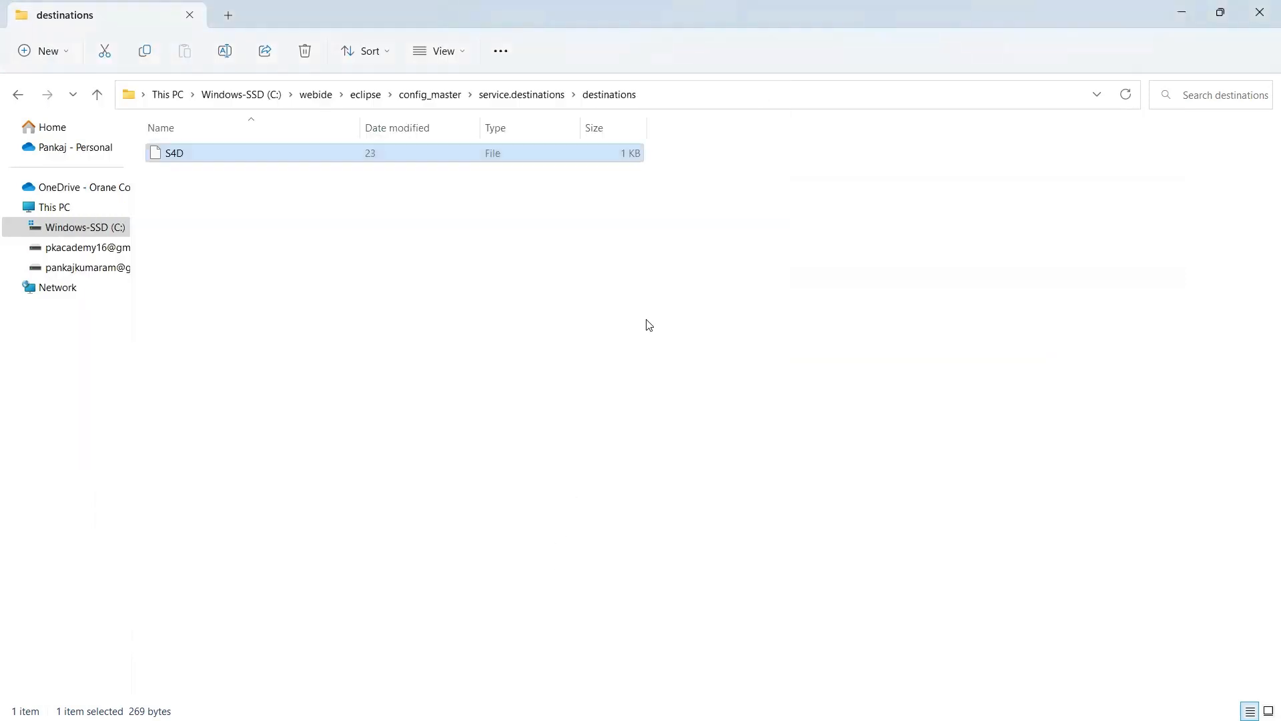
Go to C:\webide\eclipse and launch orion.exe to start a fresh server.
click(322, 94)
double_click(187, 160)
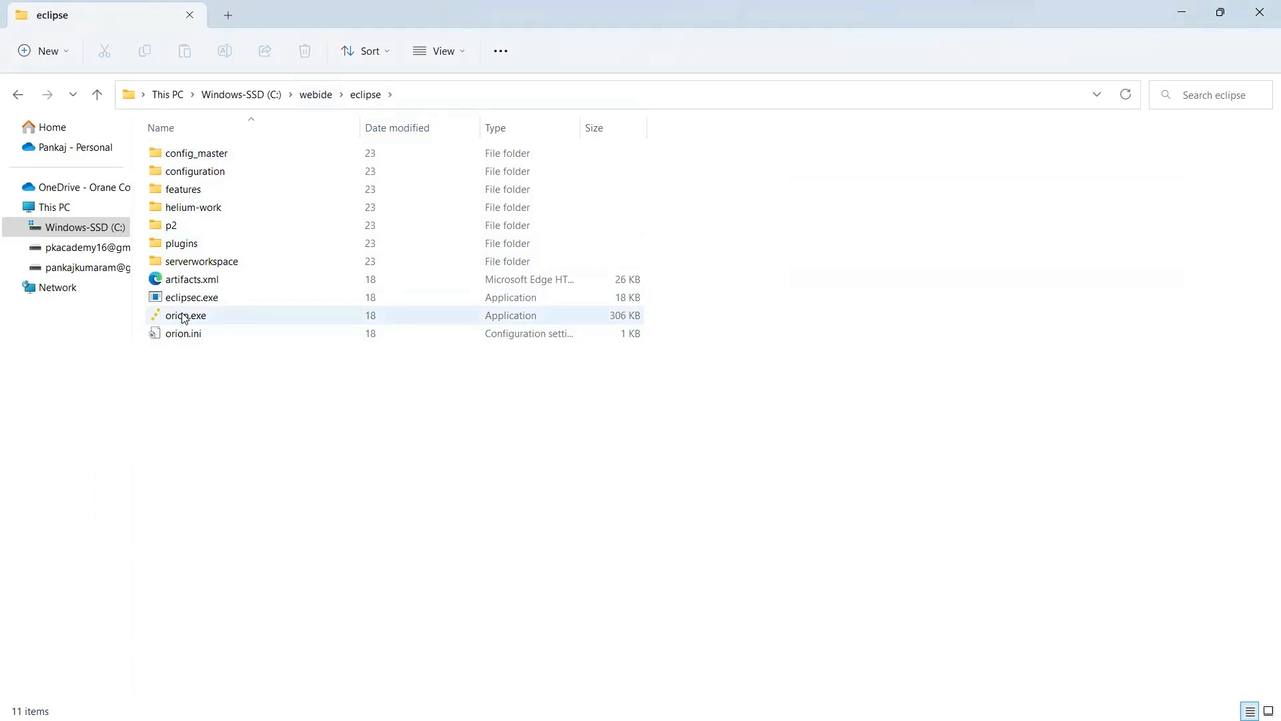
click(185, 318)
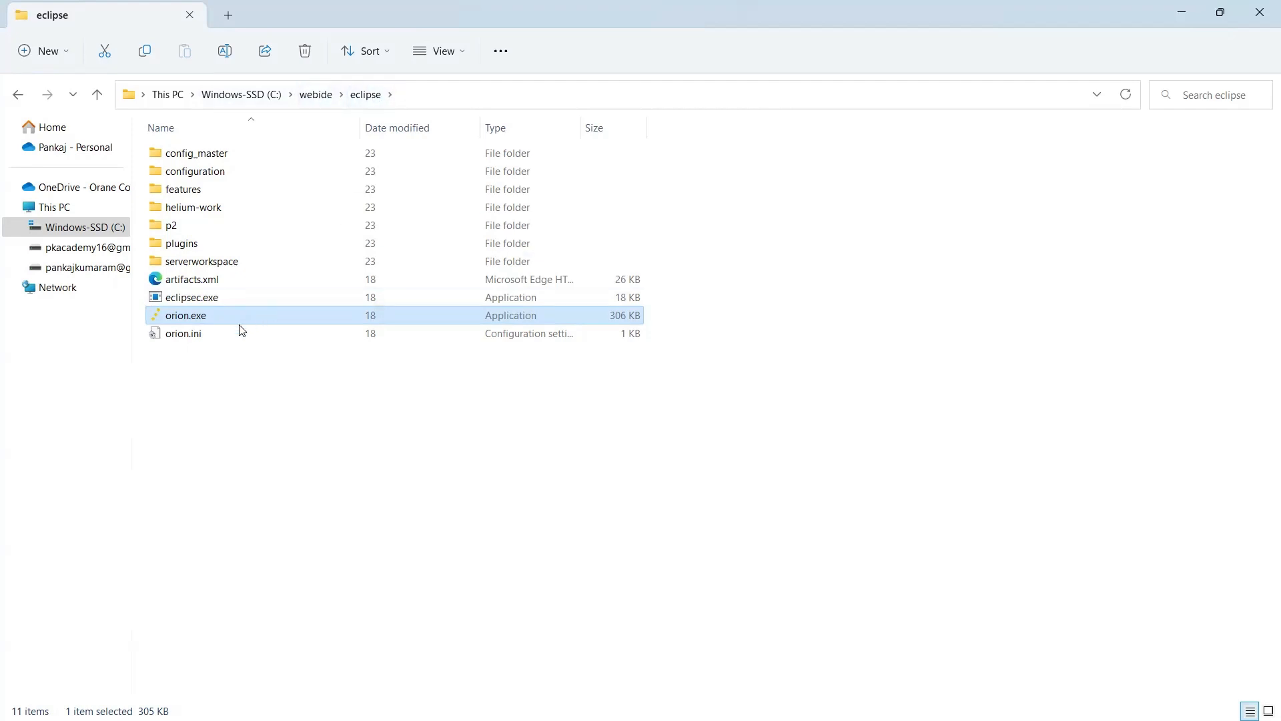
double_click(185, 318)
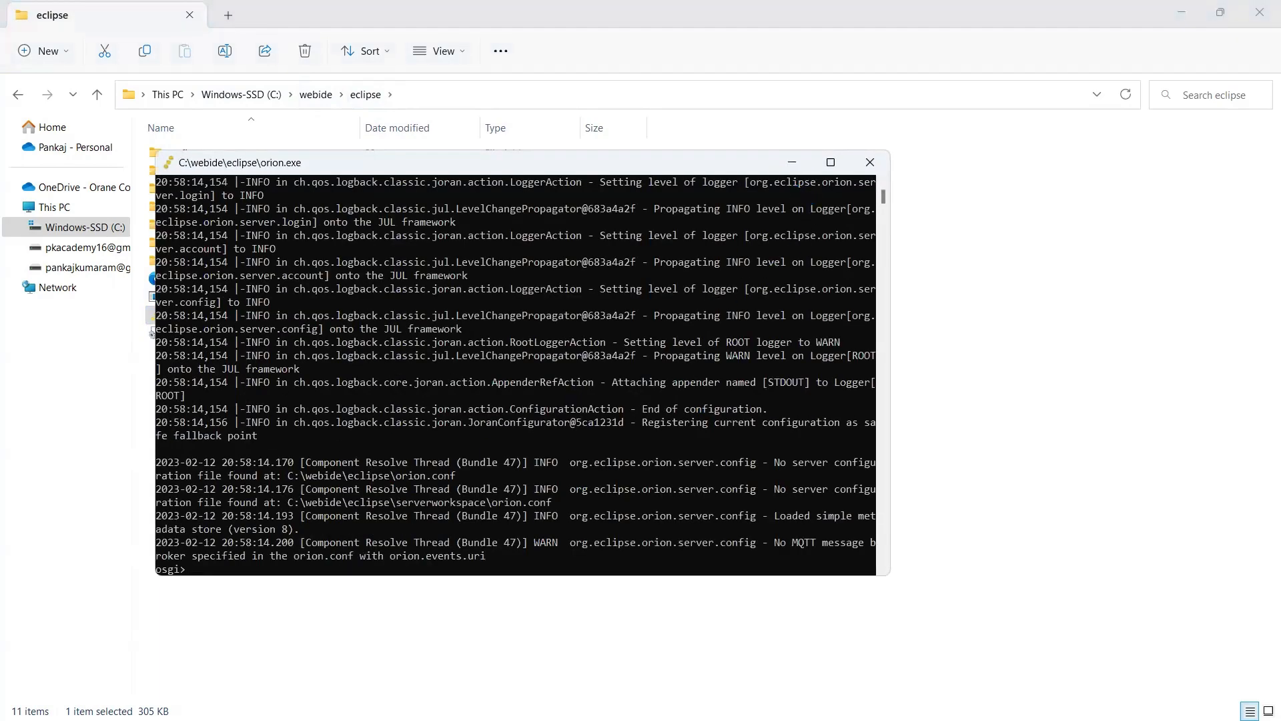
Switch back to the eclipse folder window and minimize File Explorer.
key(alt+Tab)
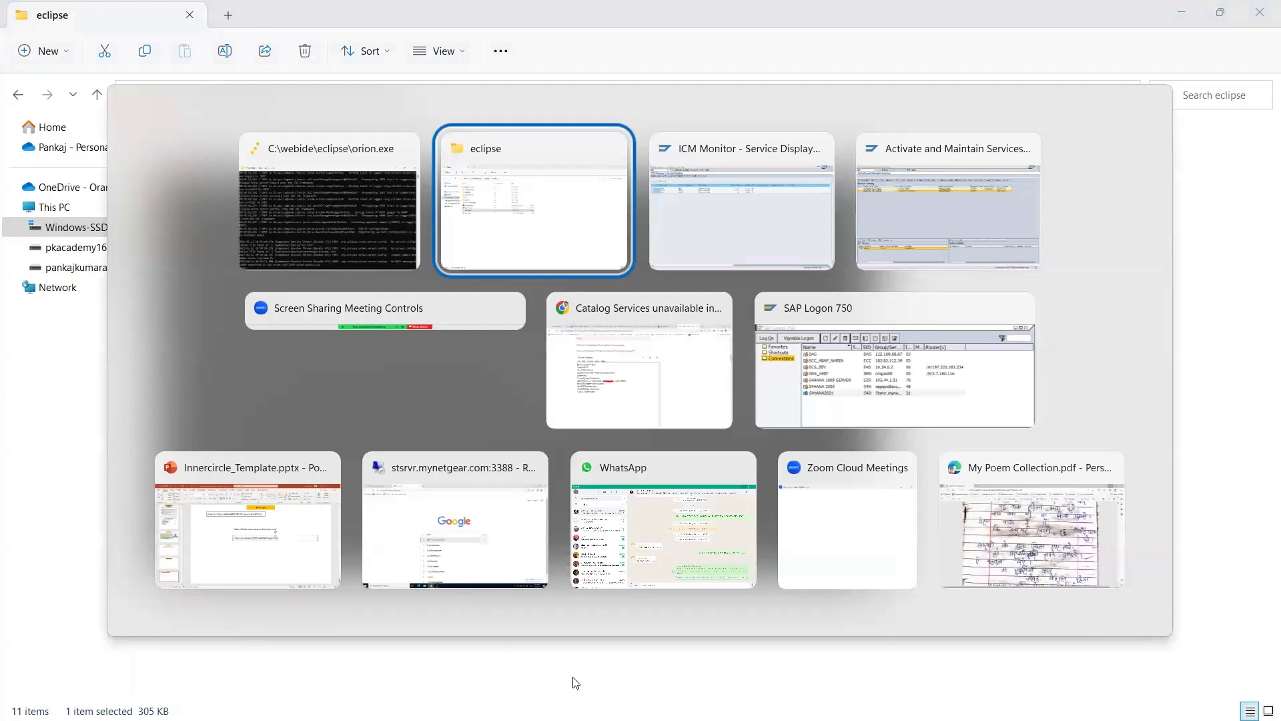
key(alt+Tab)
key(alt+Tab)
key(alt+Tab)
key(alt+Tab)
key(alt+Tab)
key(alt+Tab)
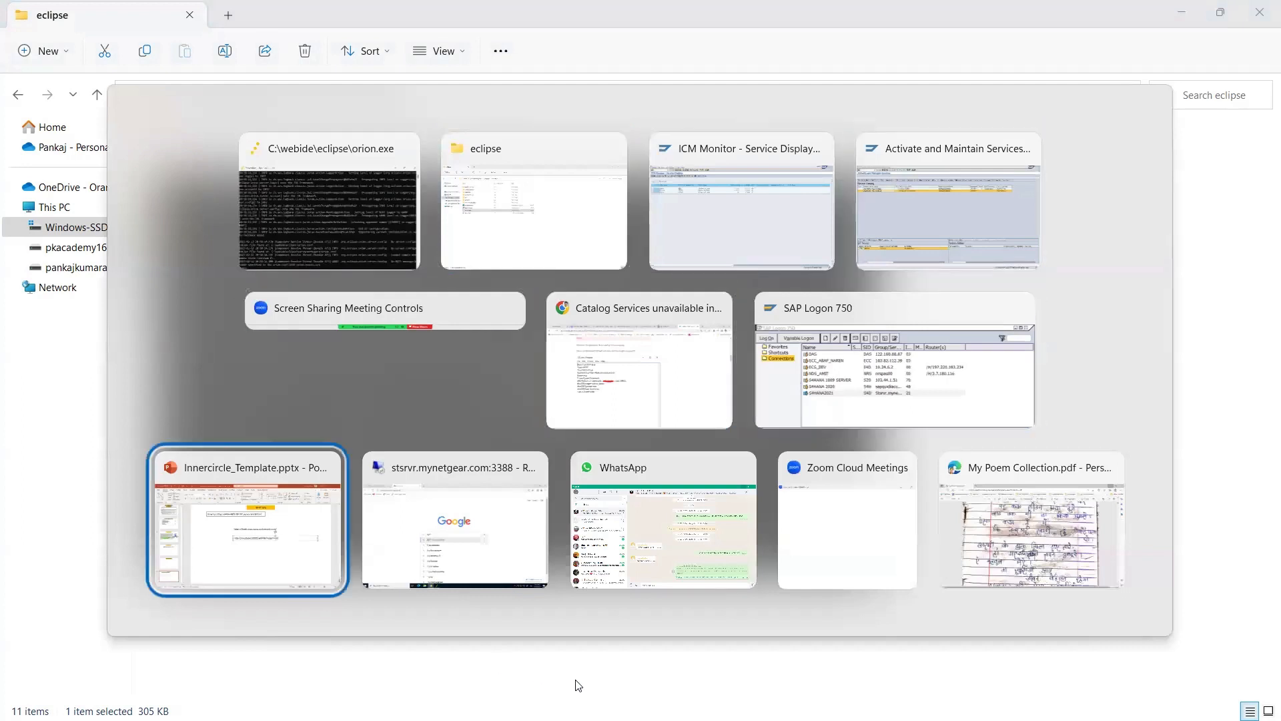
key(alt+Tab)
key(alt+Tab)
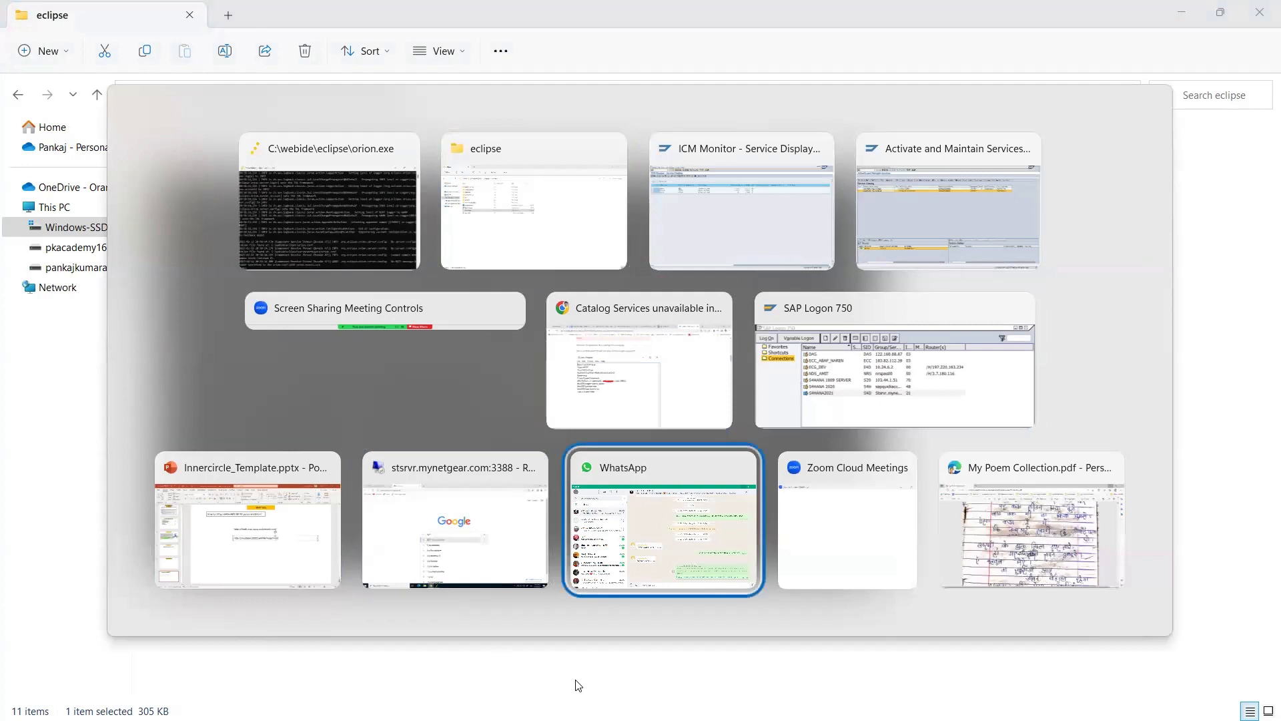
key(alt+Tab)
key(alt+Tab)
key(alt+Tab)
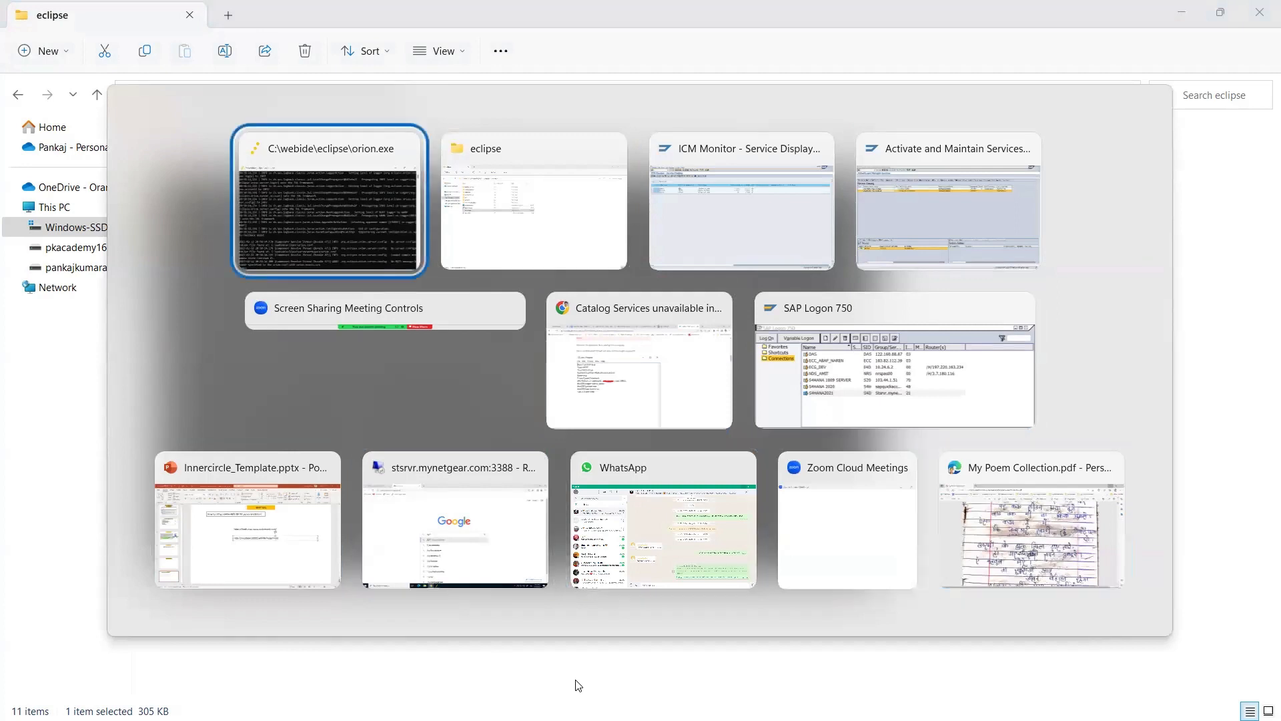
key(alt+Tab)
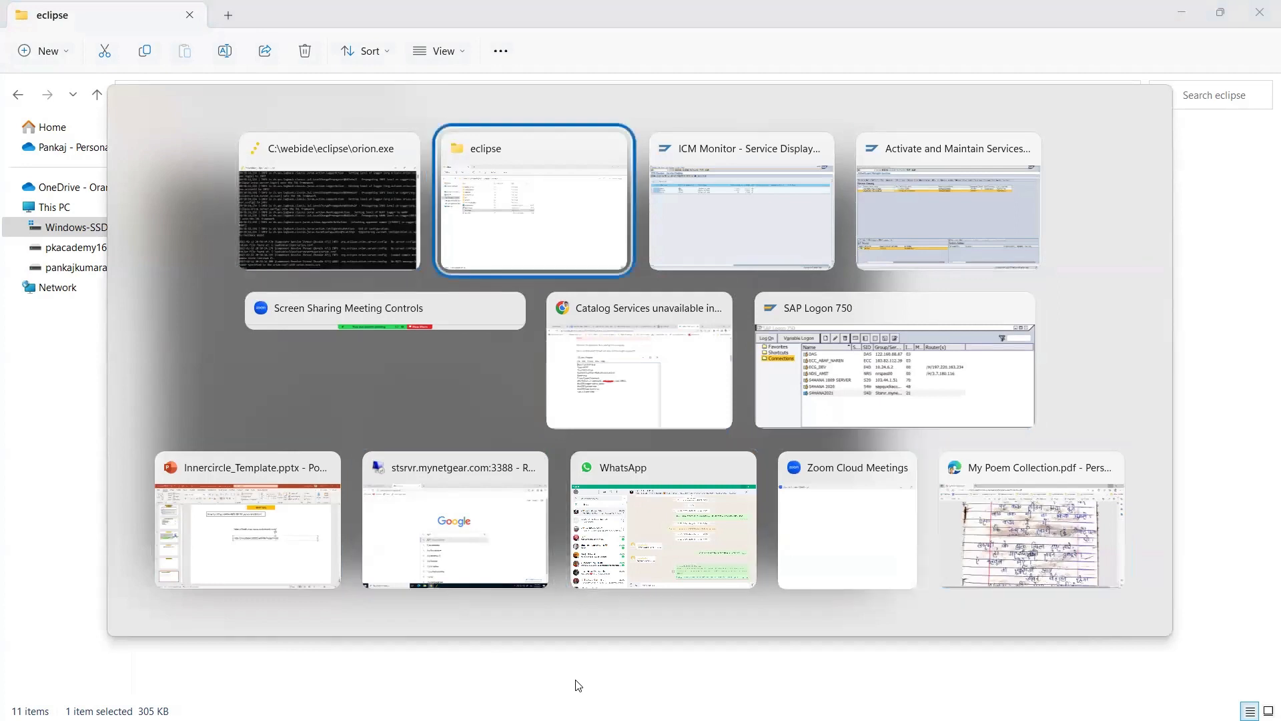
click(1180, 10)
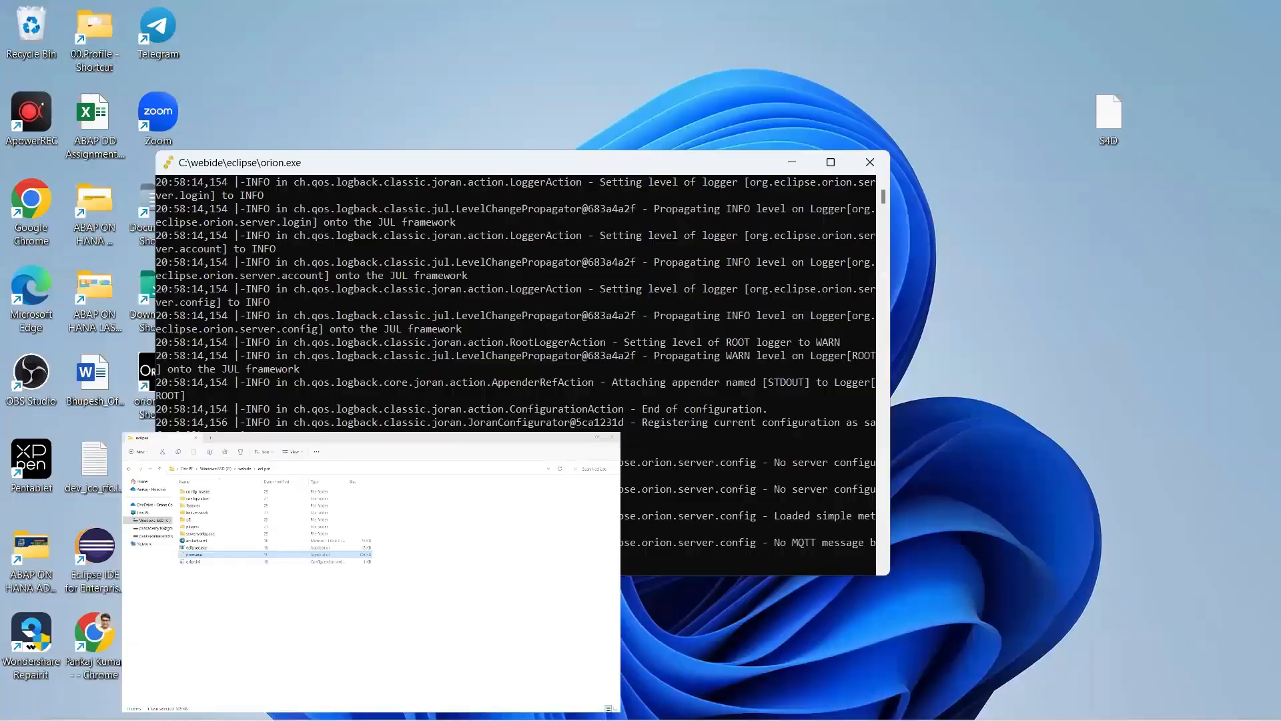
Return to the Web IDE tab and exit the new List Report application wizard.
key(alt+Tab)
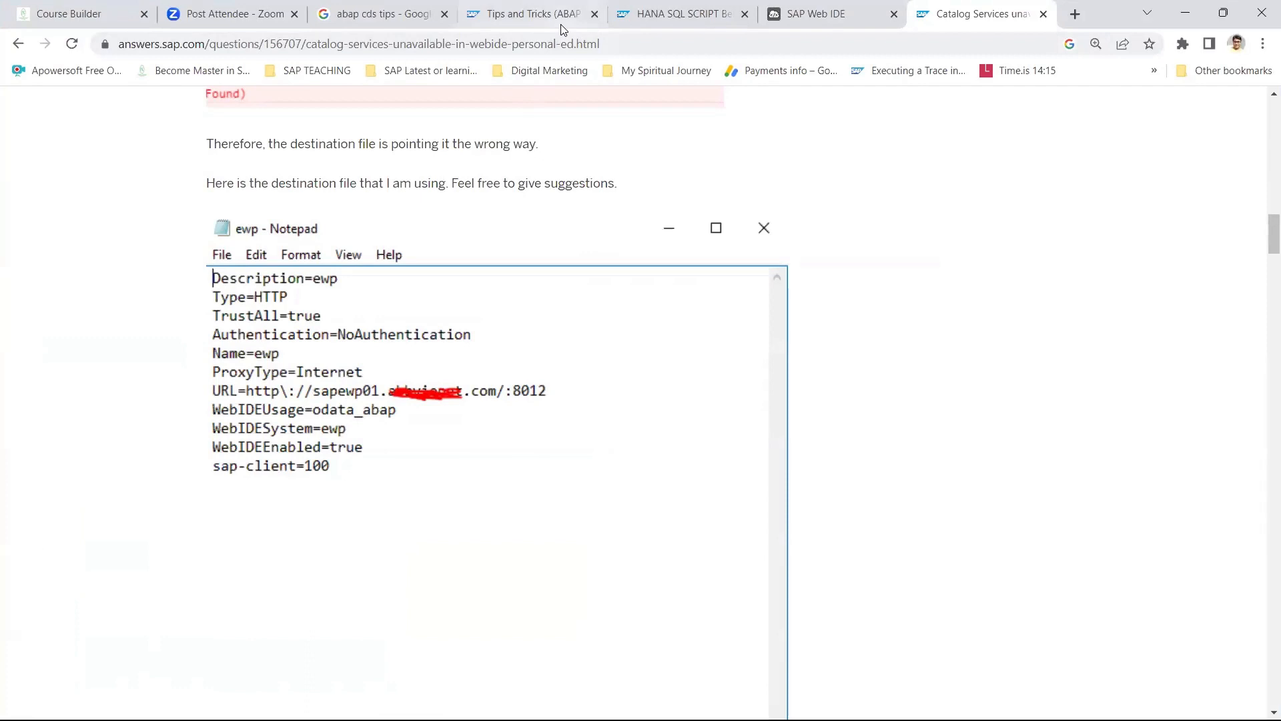
click(815, 14)
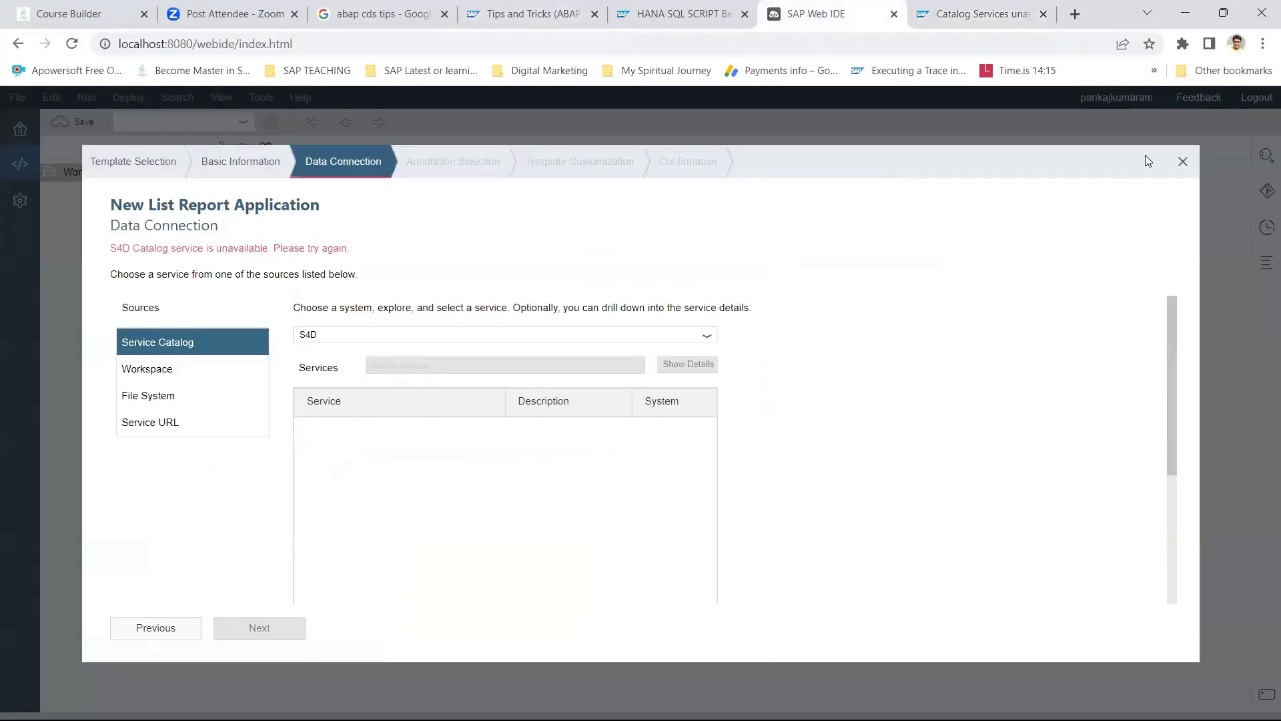
click(1183, 161)
click(856, 531)
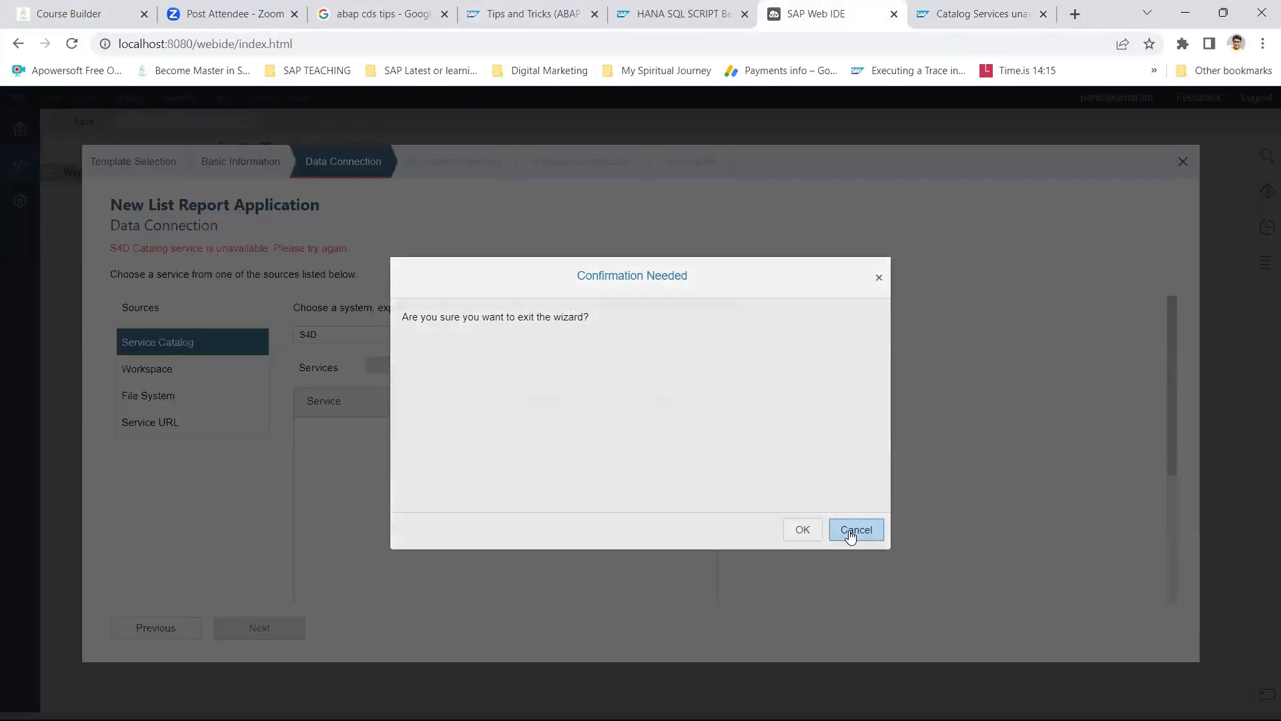
click(1182, 163)
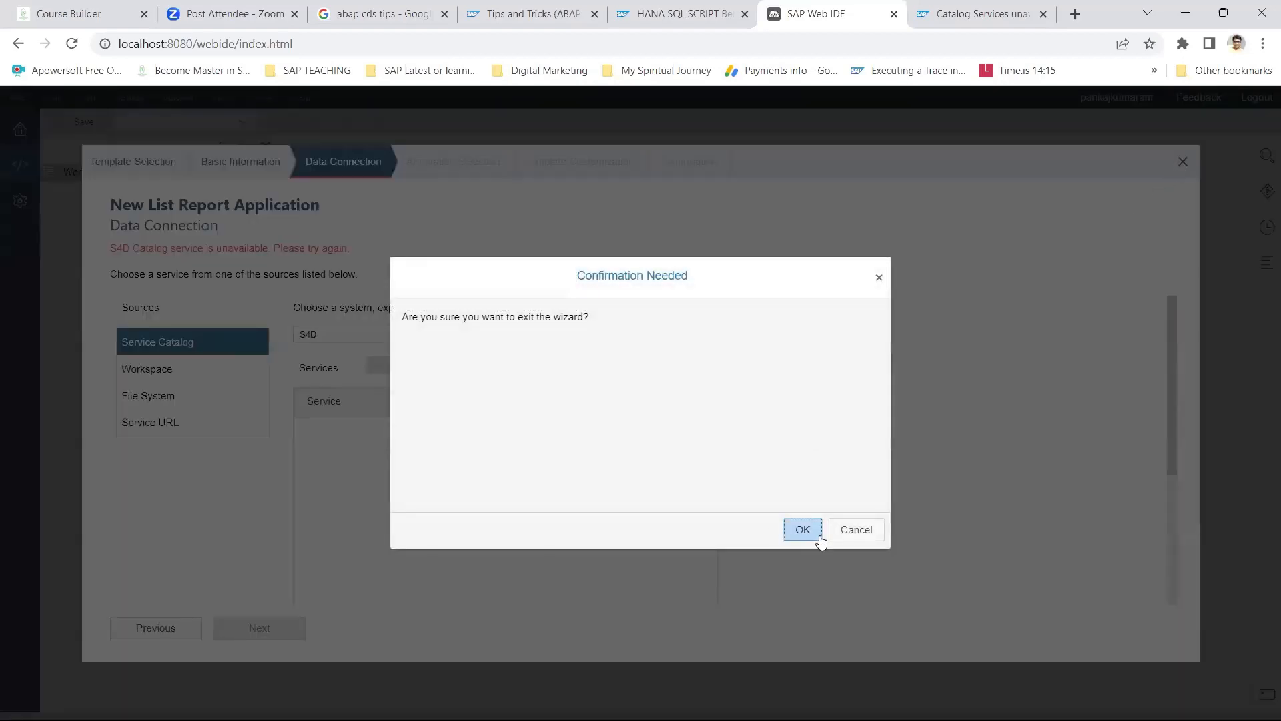
click(805, 529)
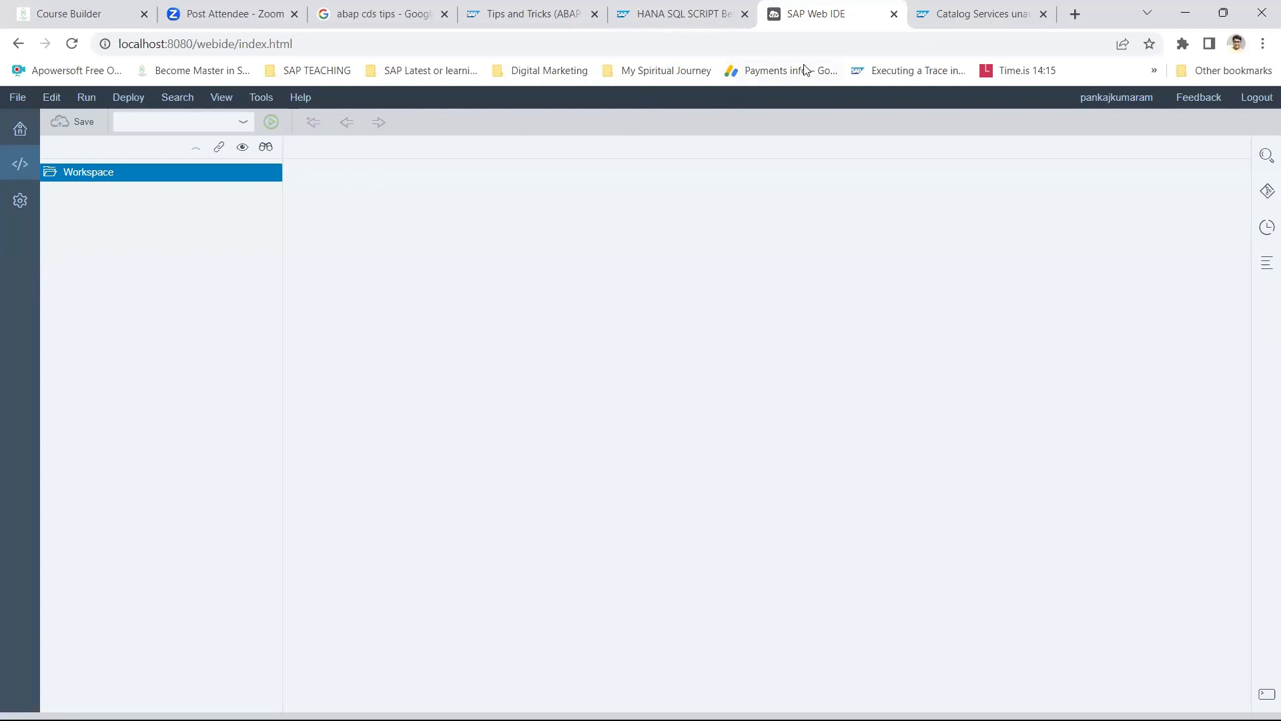
Reload localhost:8080/webide/index.html and sign in on the Orion login page.
click(310, 46)
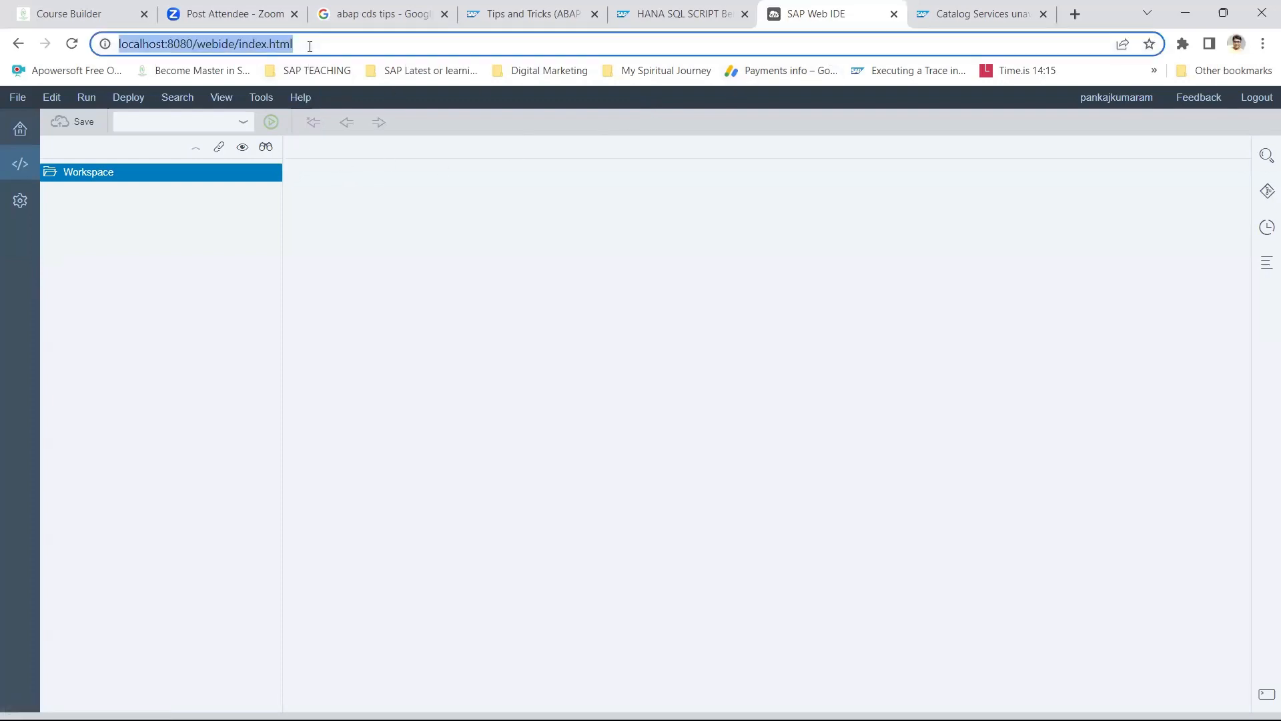
key(Return)
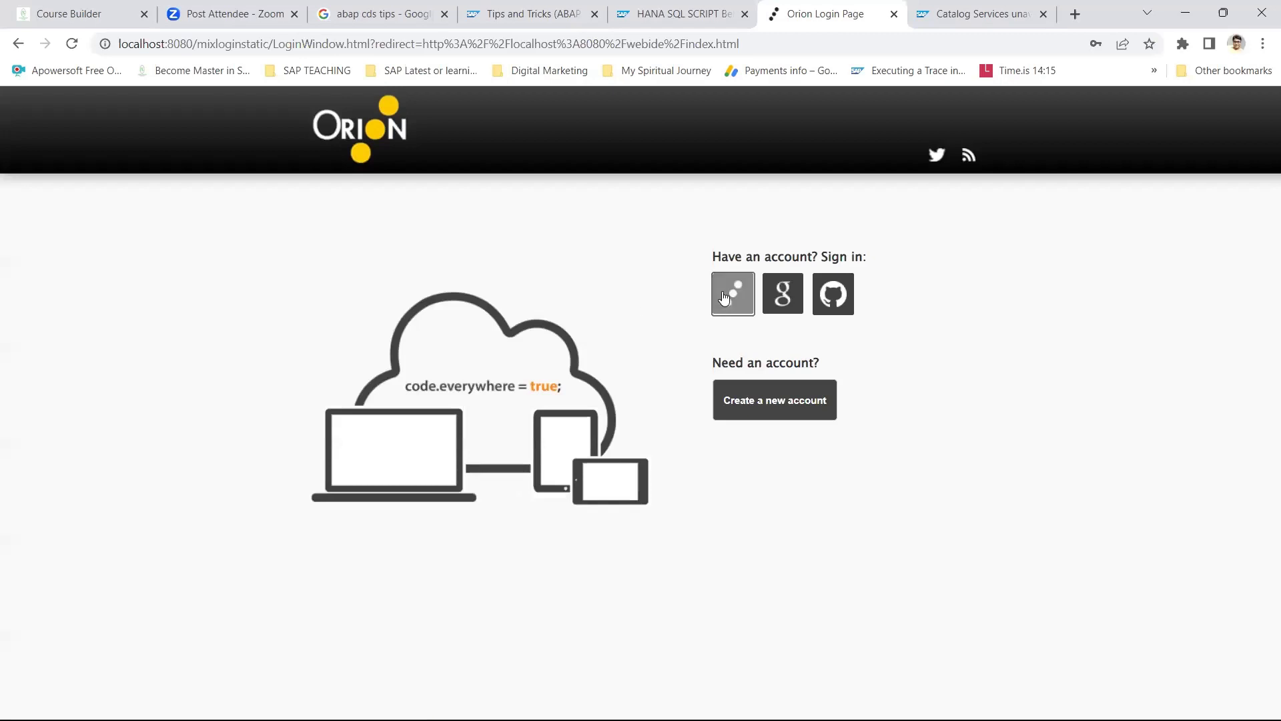
click(724, 297)
click(925, 378)
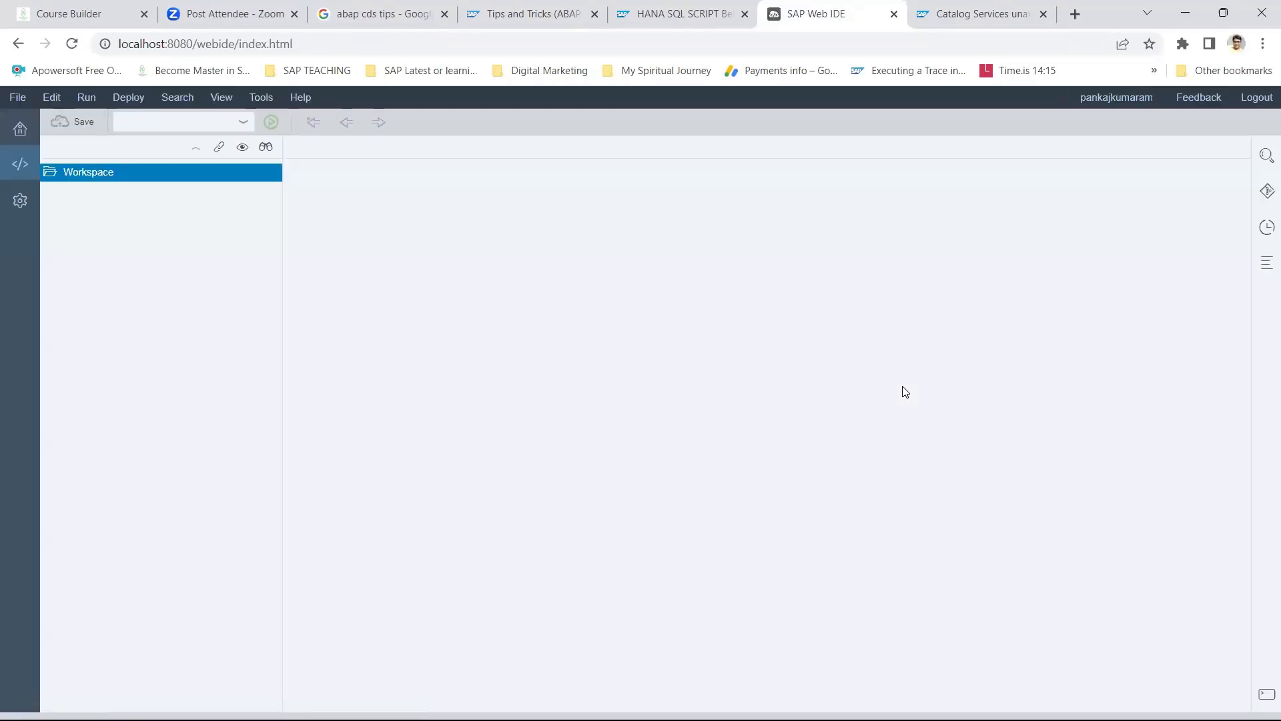
right_click(83, 175)
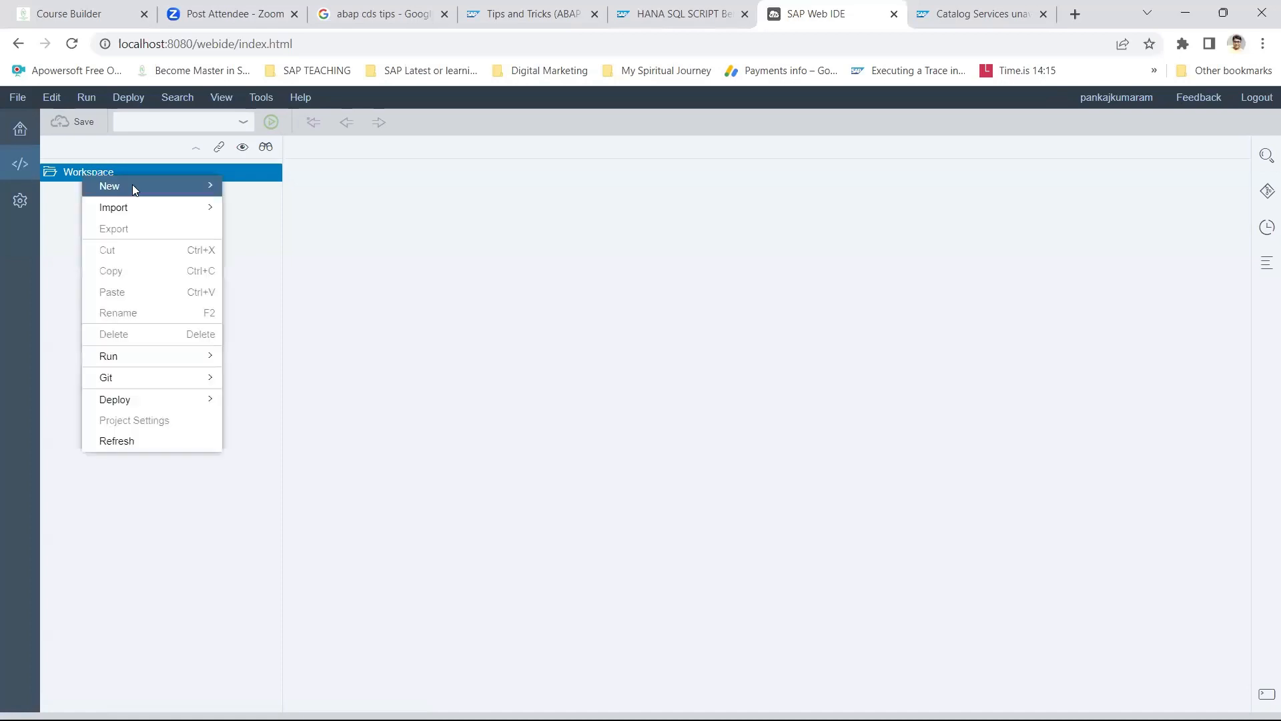
mouse_move(132, 184)
click(300, 229)
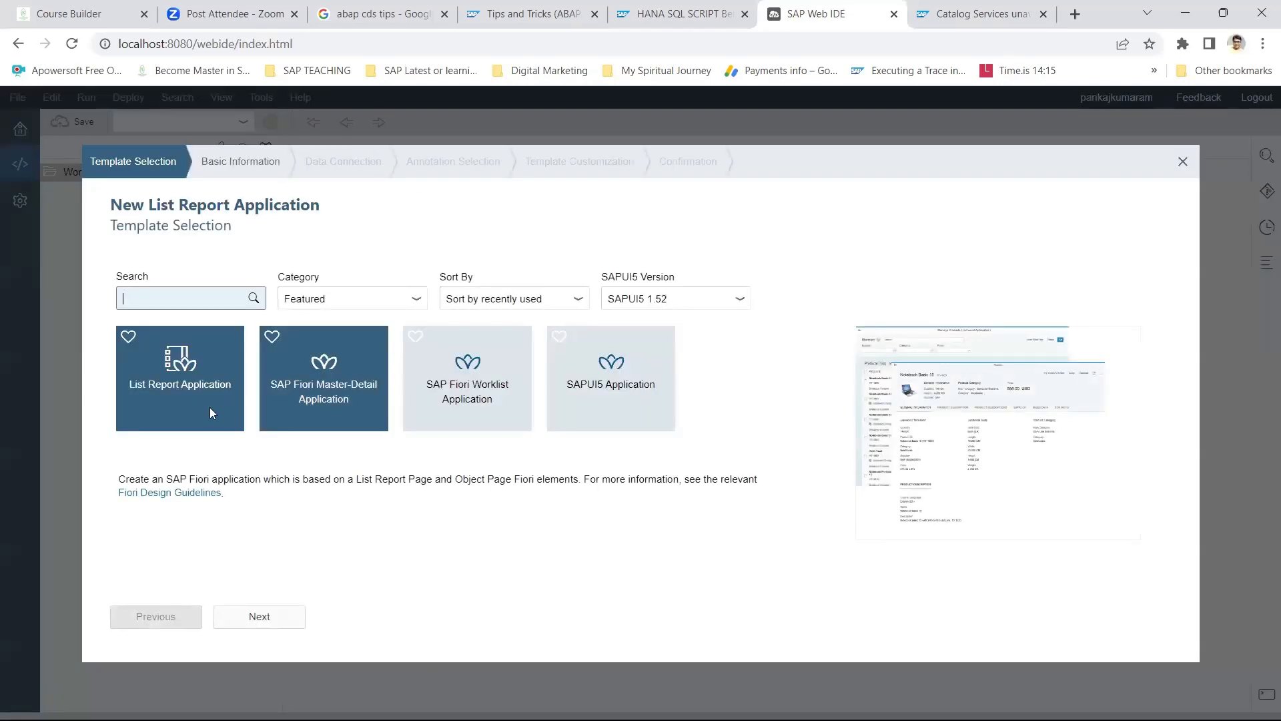
click(259, 615)
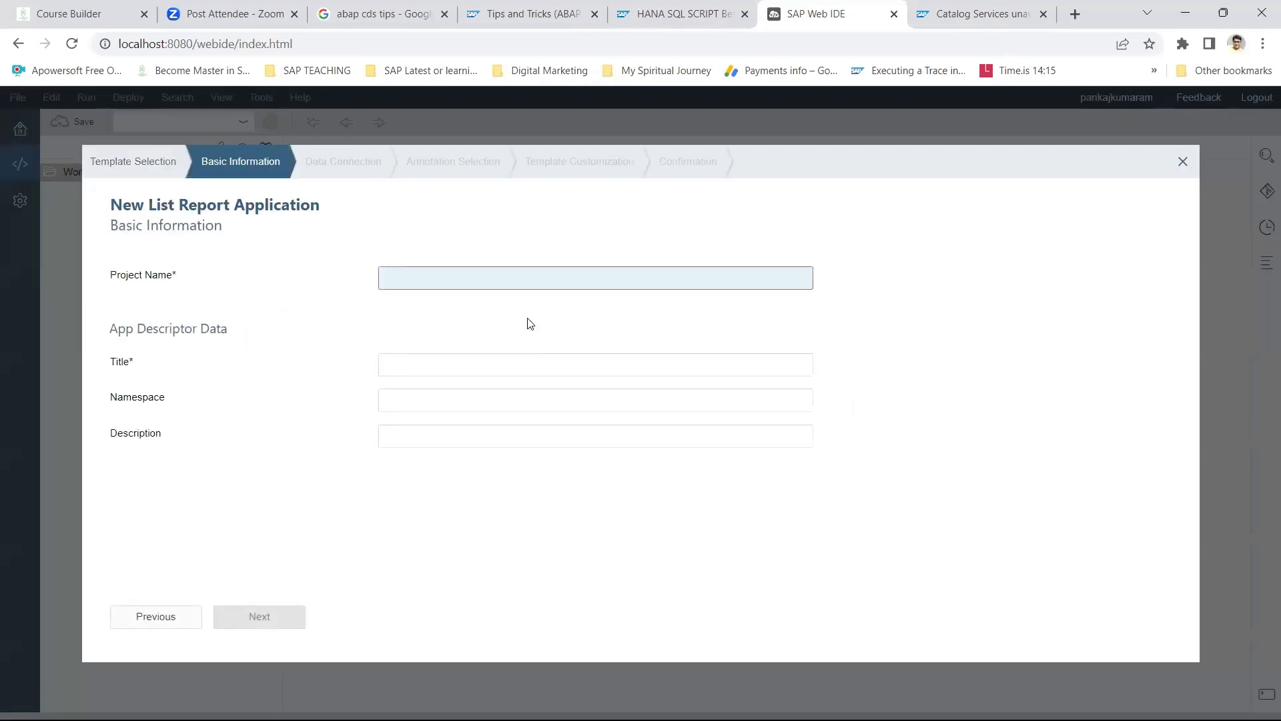
text(testdemo)
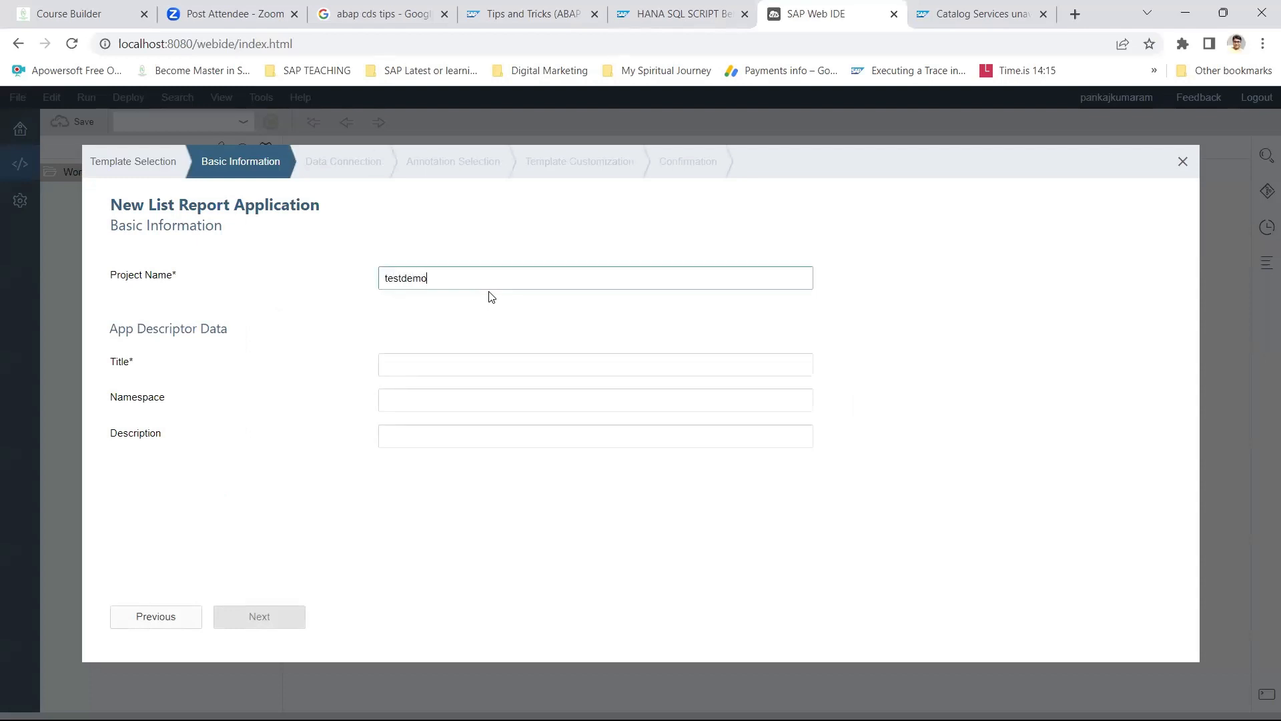
click(437, 367)
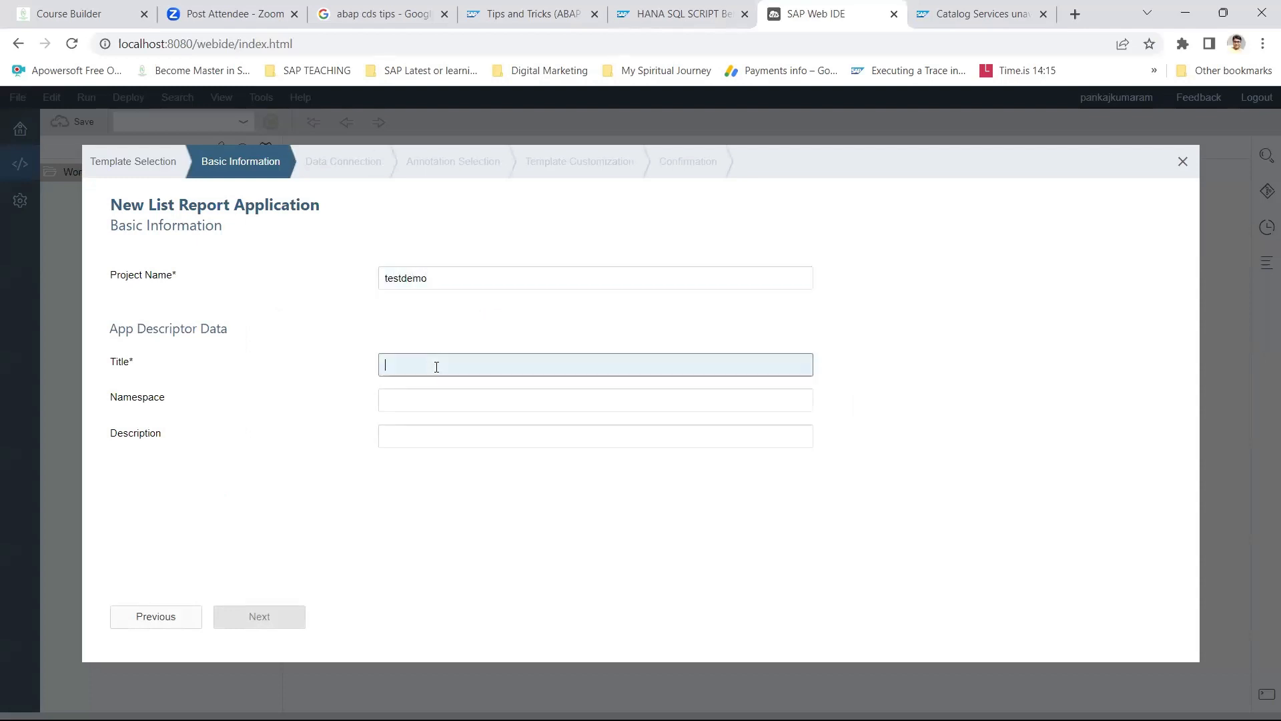
key(shift+Tab)
key(ctrl+c)
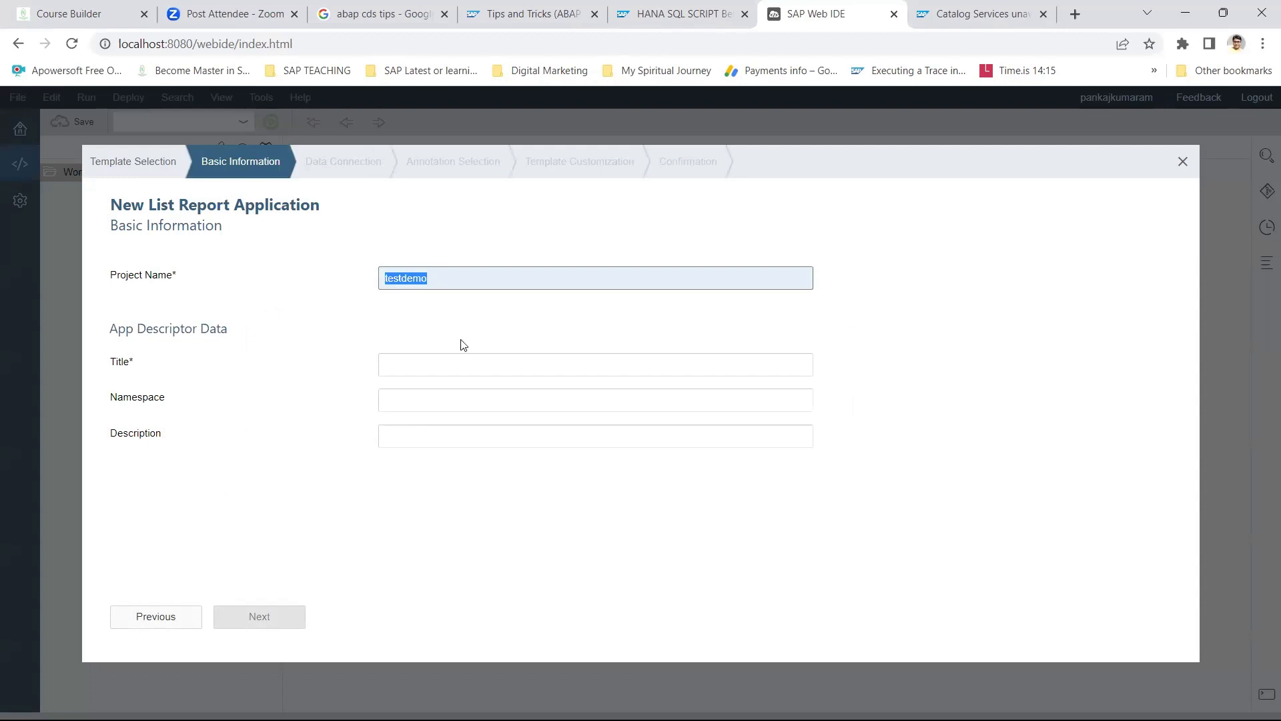
click(441, 366)
key(ctrl+v)
click(289, 612)
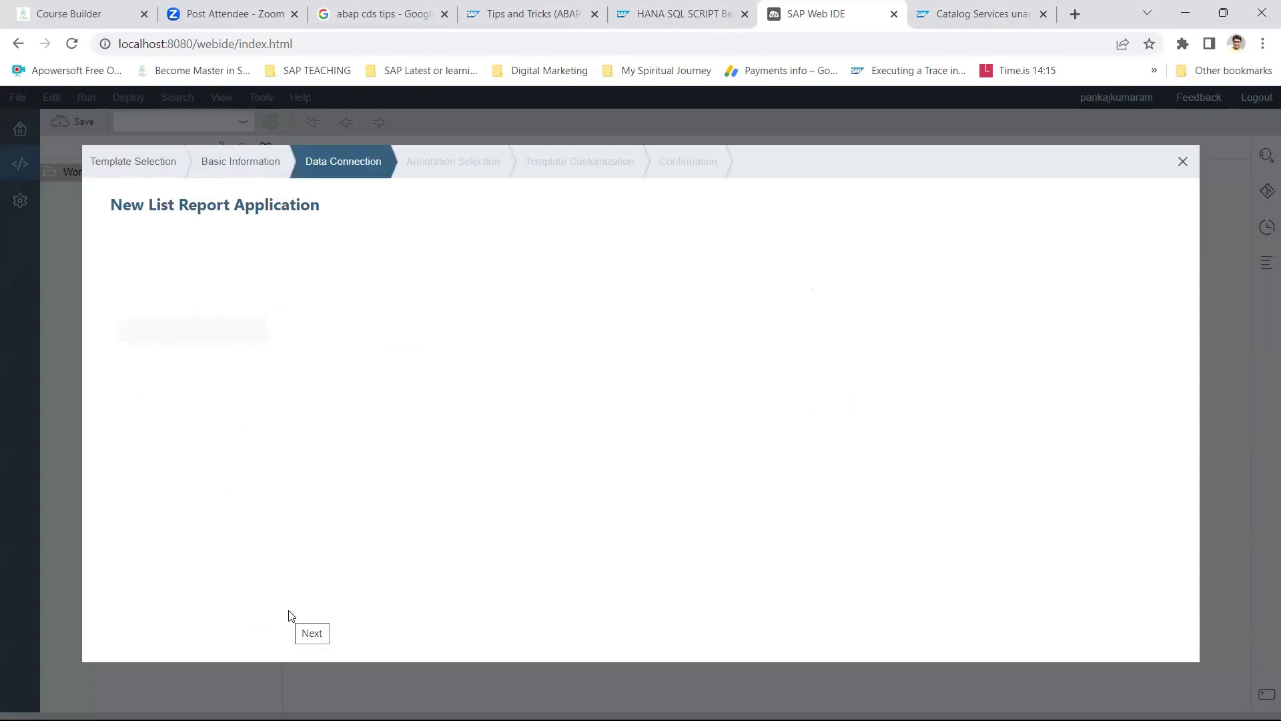
click(706, 326)
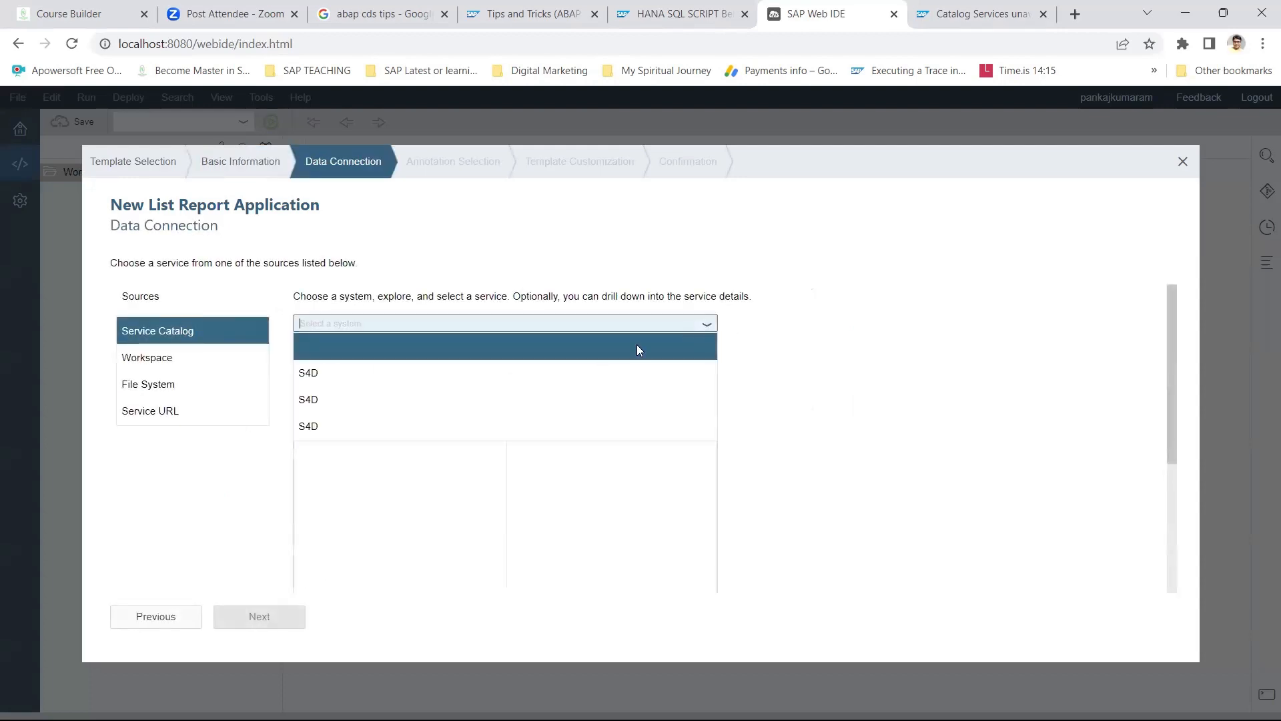
click(347, 376)
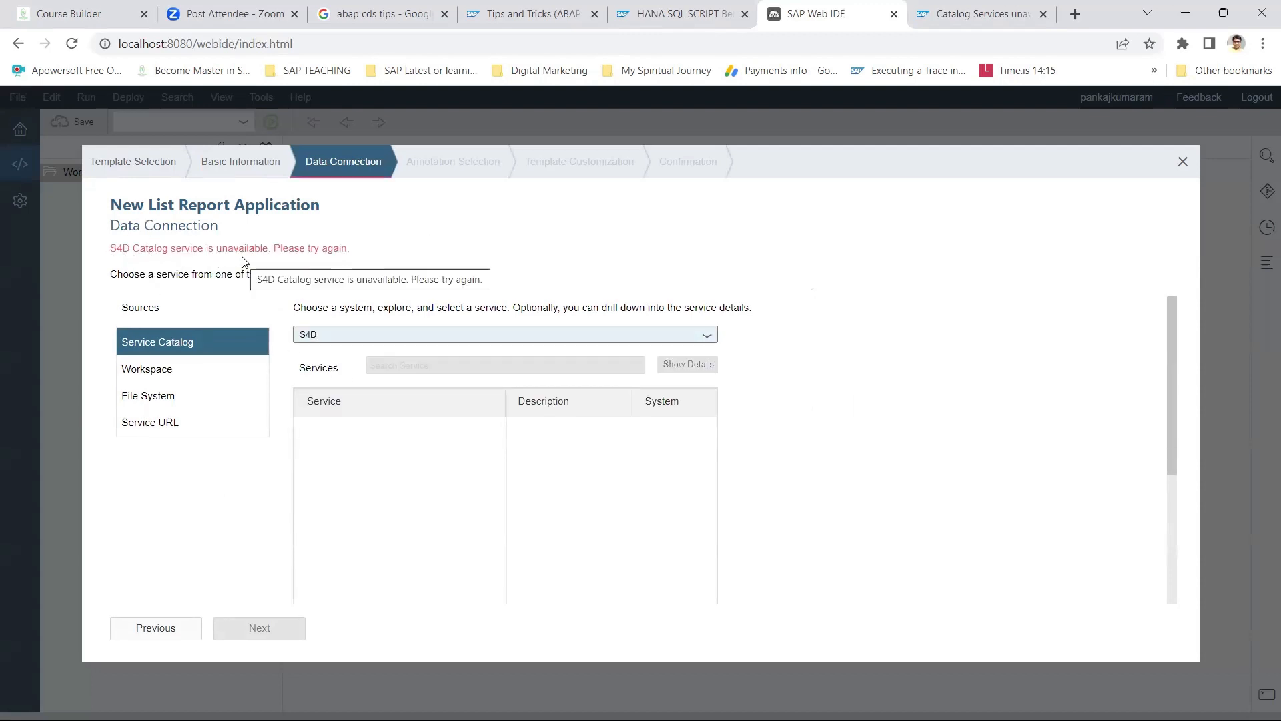
click(698, 335)
click(324, 383)
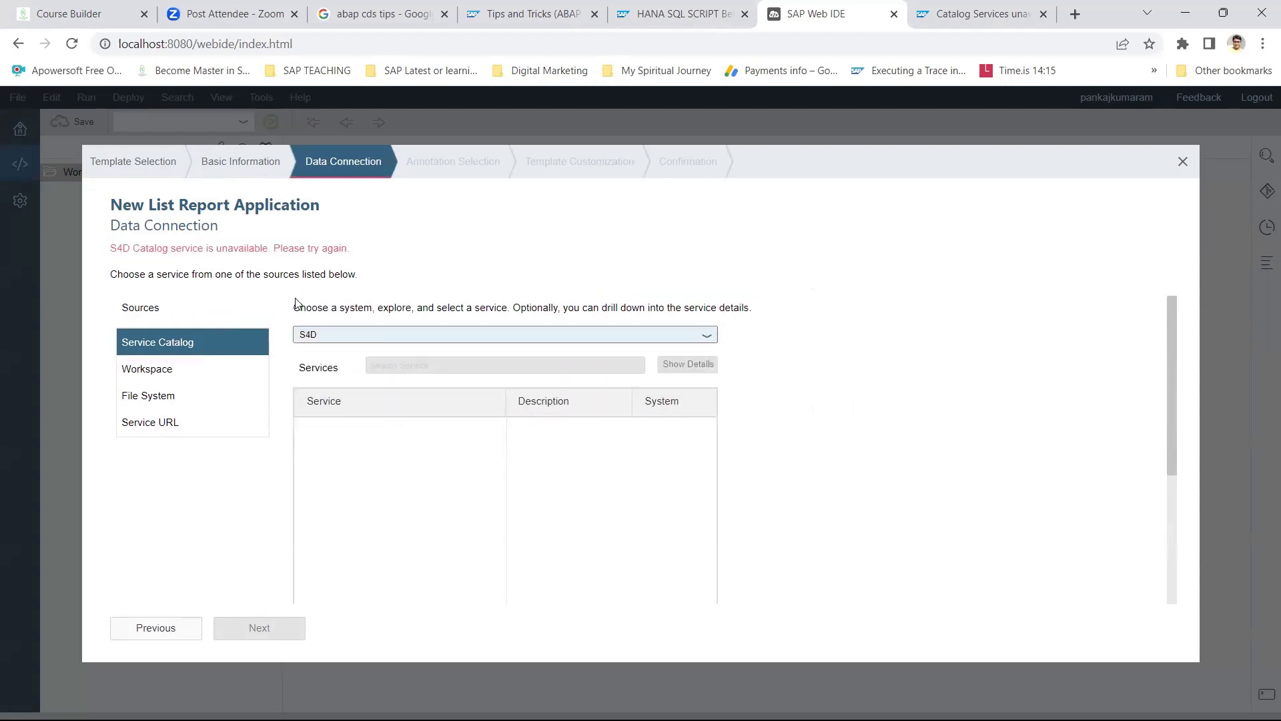
click(709, 336)
click(463, 410)
click(1182, 161)
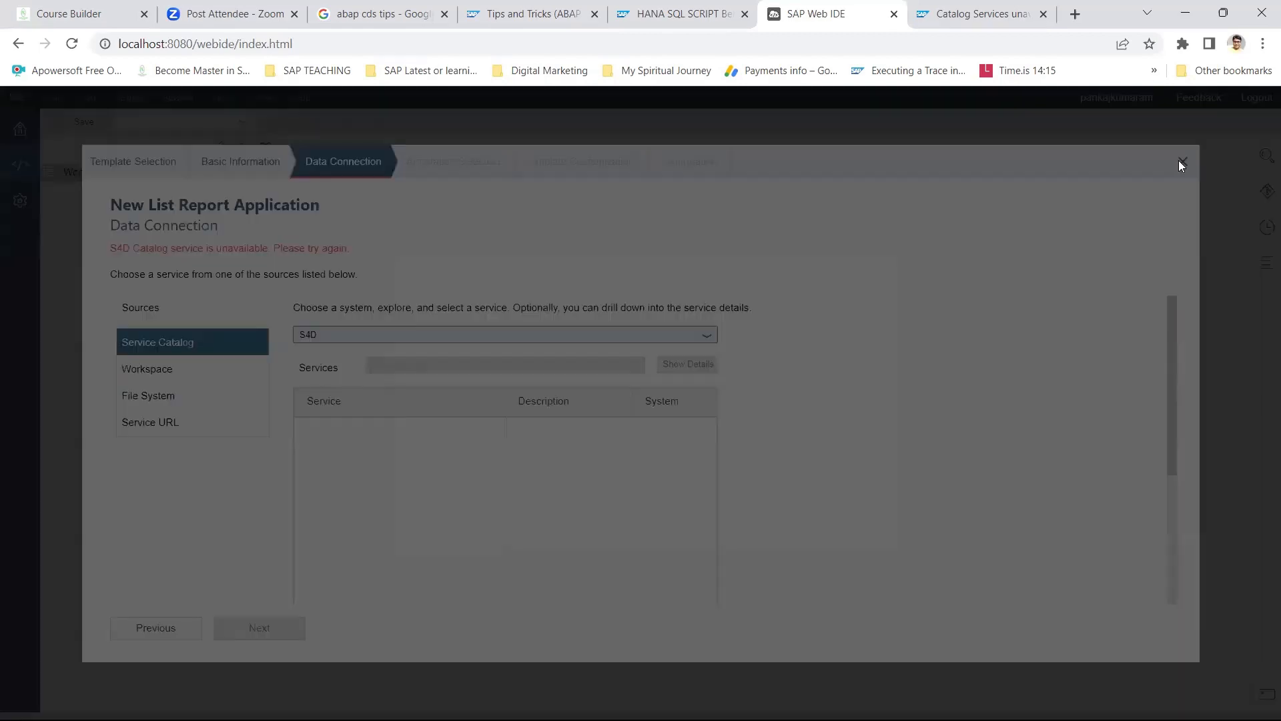
click(802, 531)
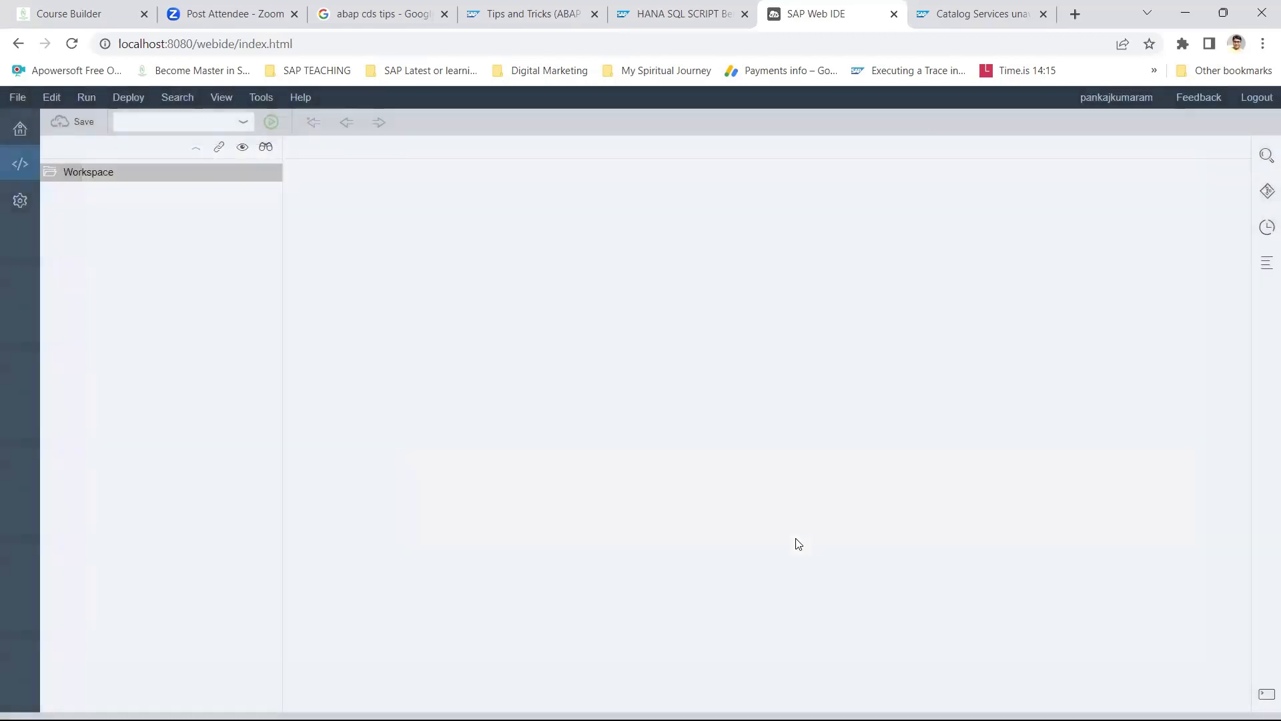
Show the desktop, move the SAP Logon shortcut higher, and keep the Web IDE browser minimized.
key(super+d)
drag(610, 374, 544, 200)
mouse_move(227, 719)
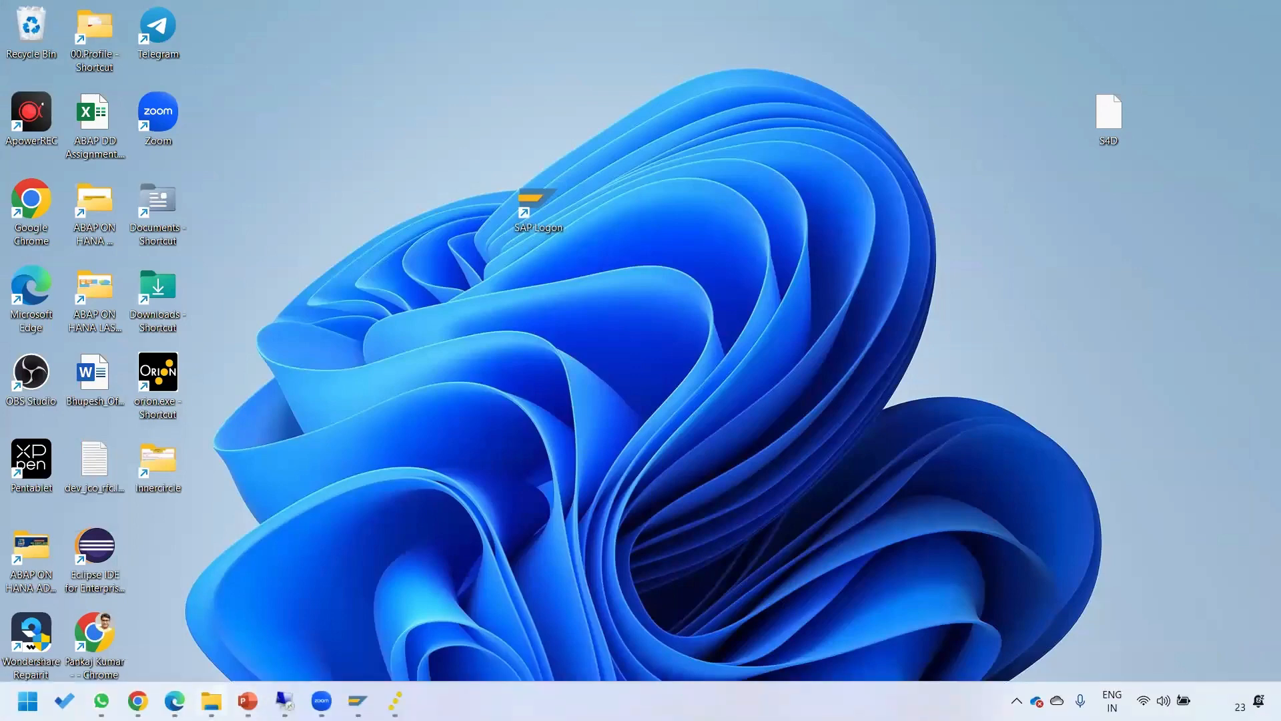
click(138, 701)
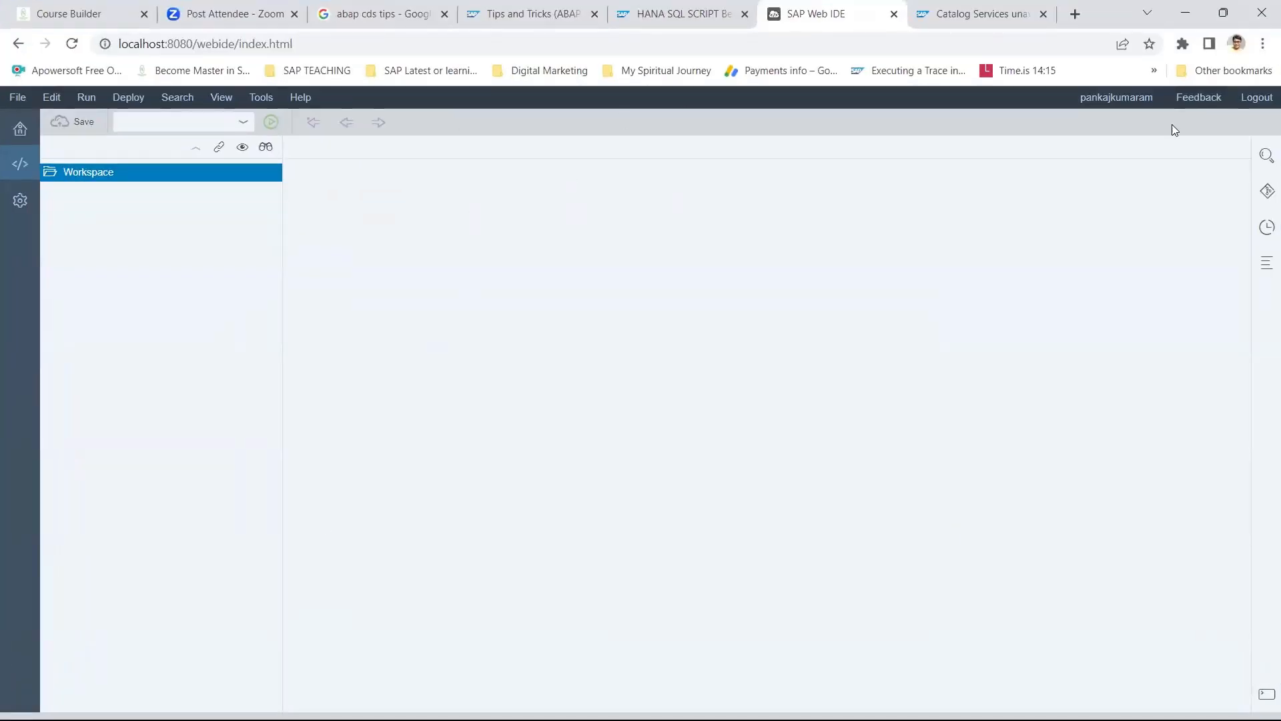
click(1185, 13)
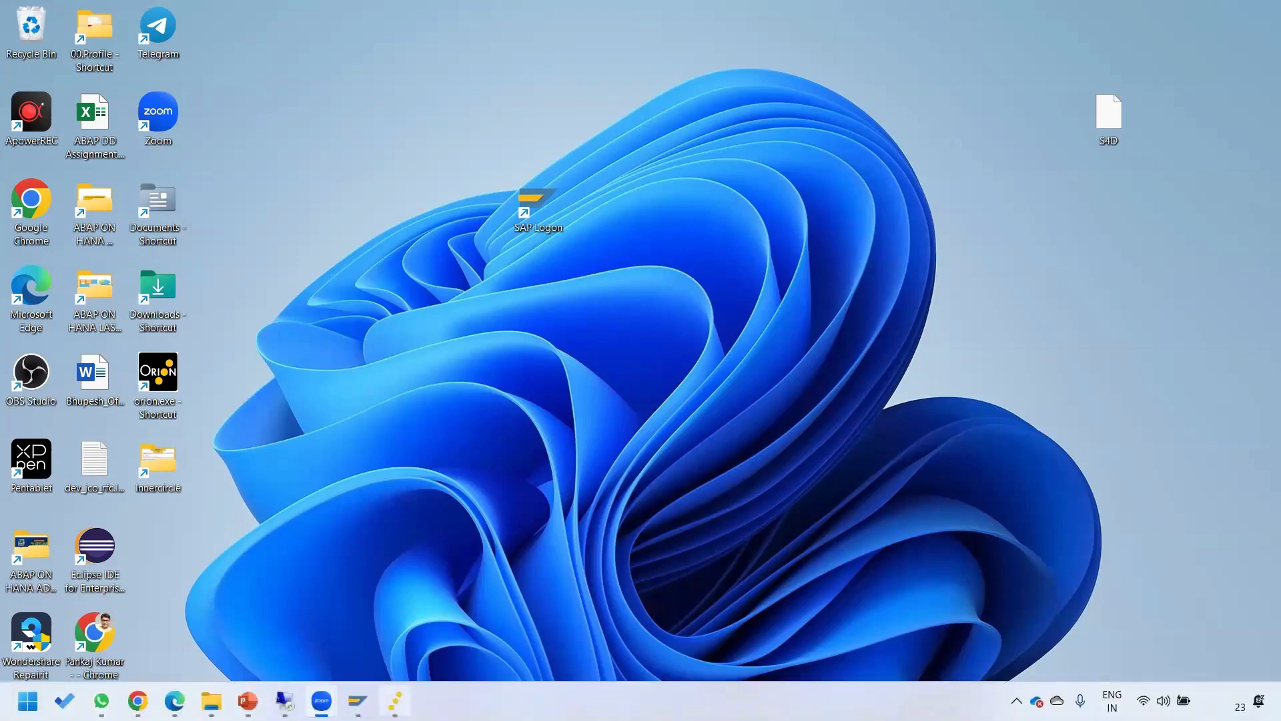
Bring the Remote Desktop session forward and clear 7ZIP from its Google search box.
mouse_move(284, 700)
click(285, 641)
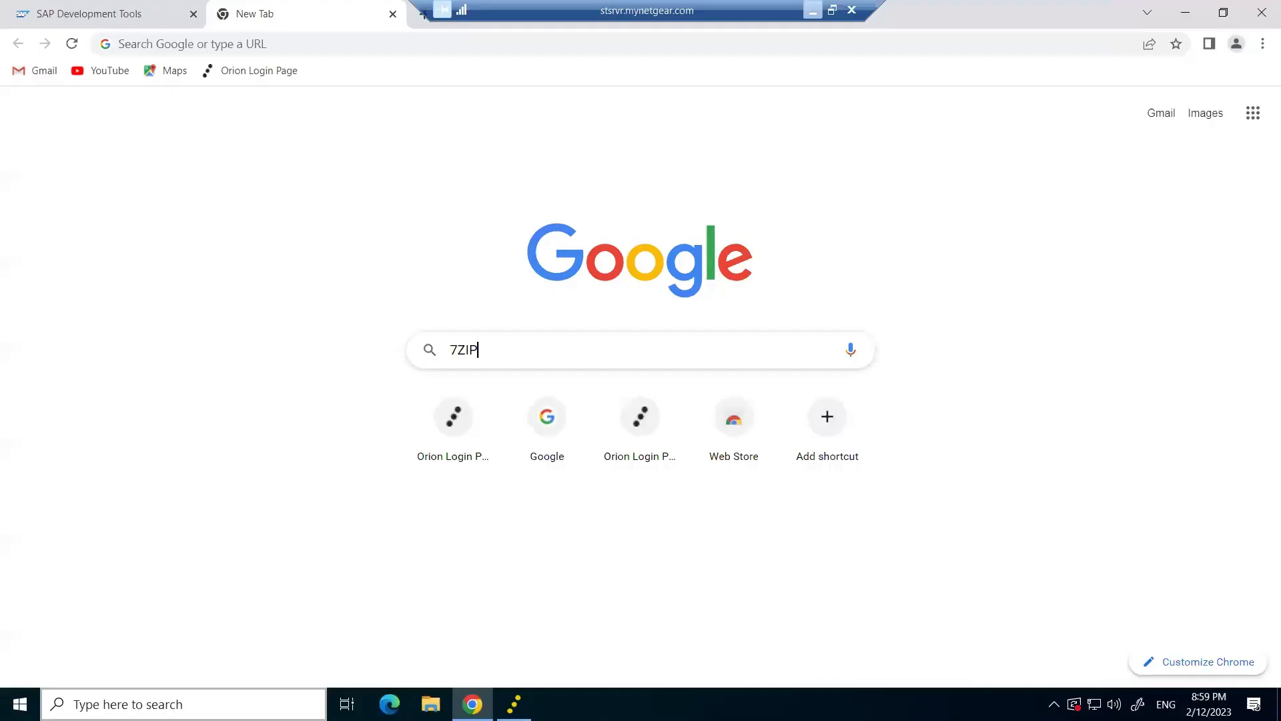
double_click(471, 350)
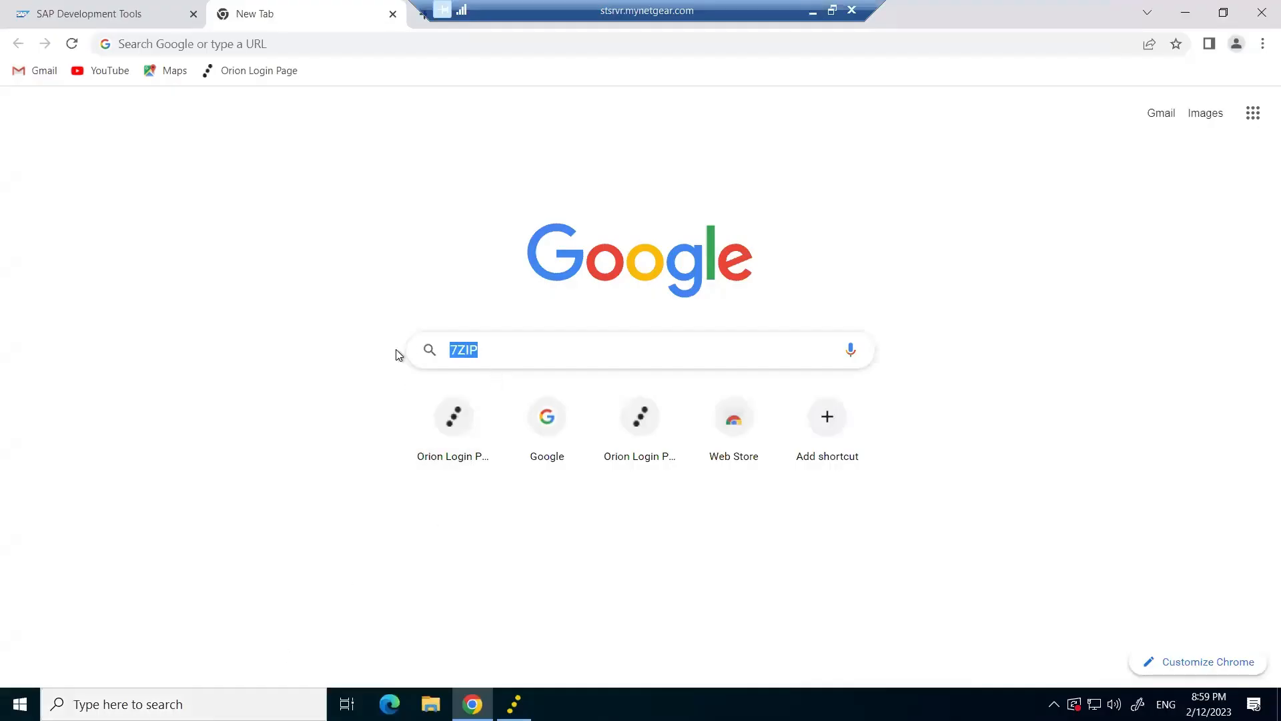
key(BackSpace)
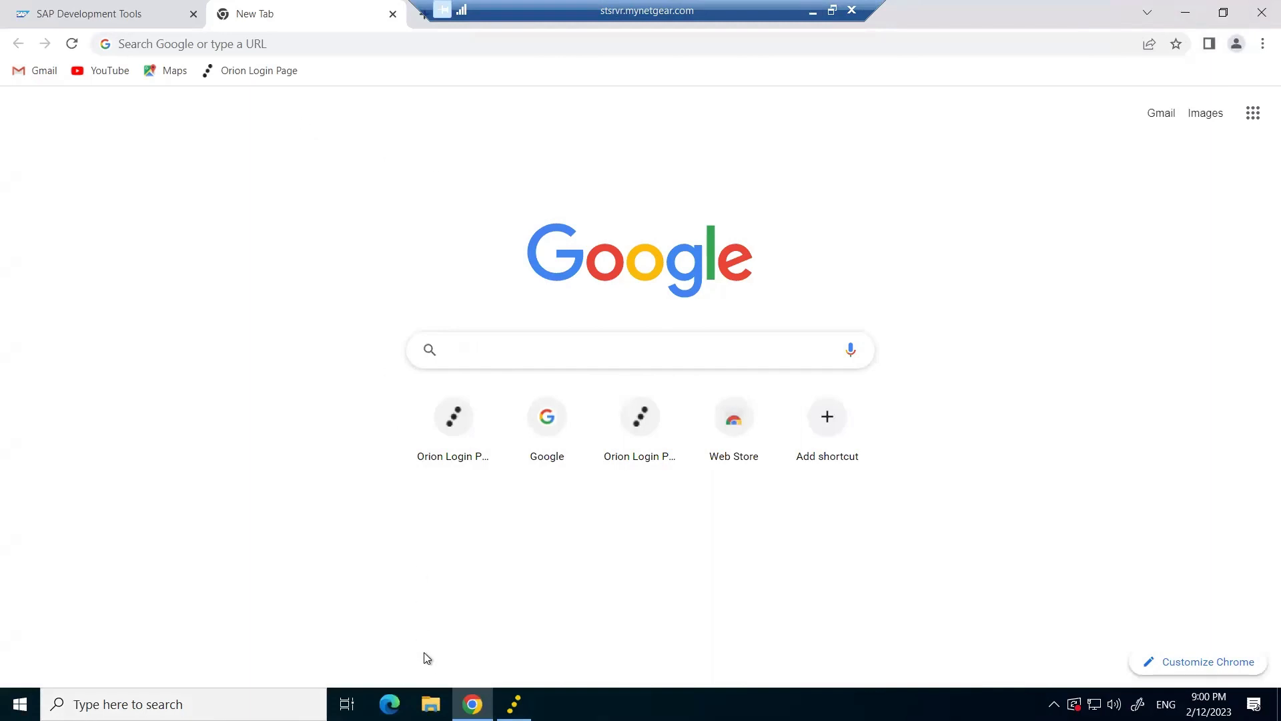
Close the running orion.exe console, relaunch it from the desktop shortcut, and leave it minimized.
key(super+d)
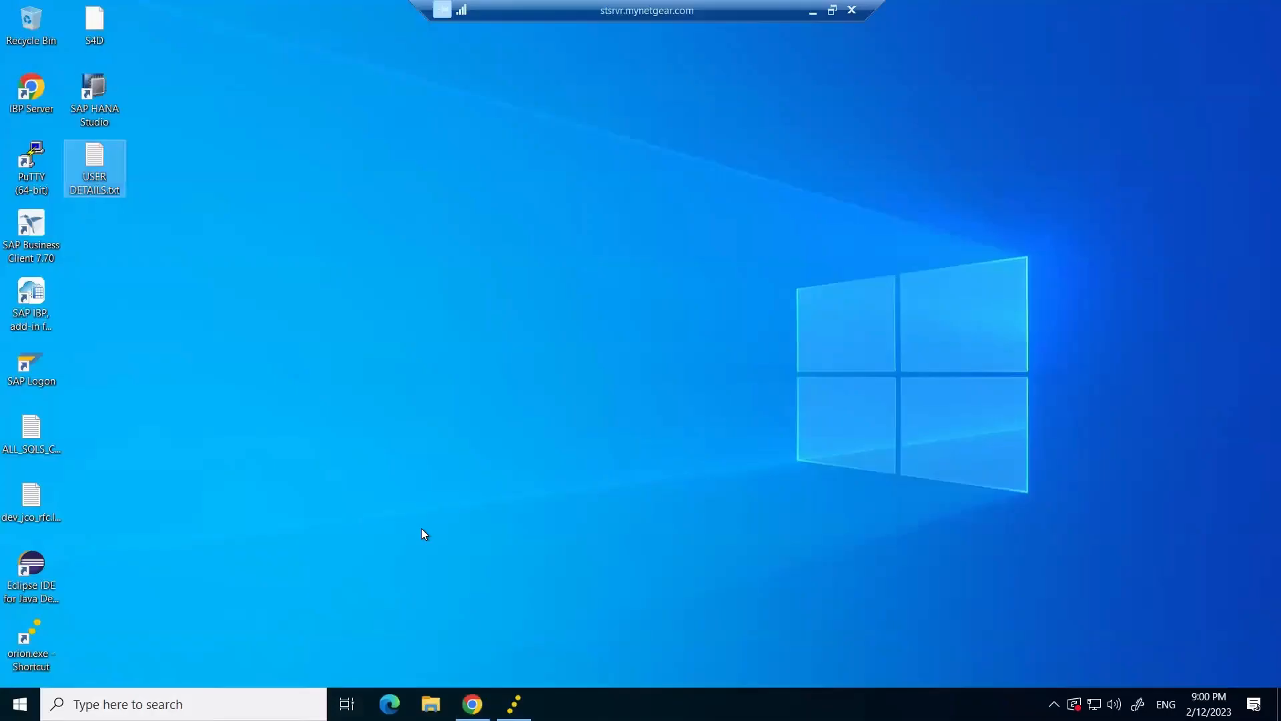
click(291, 398)
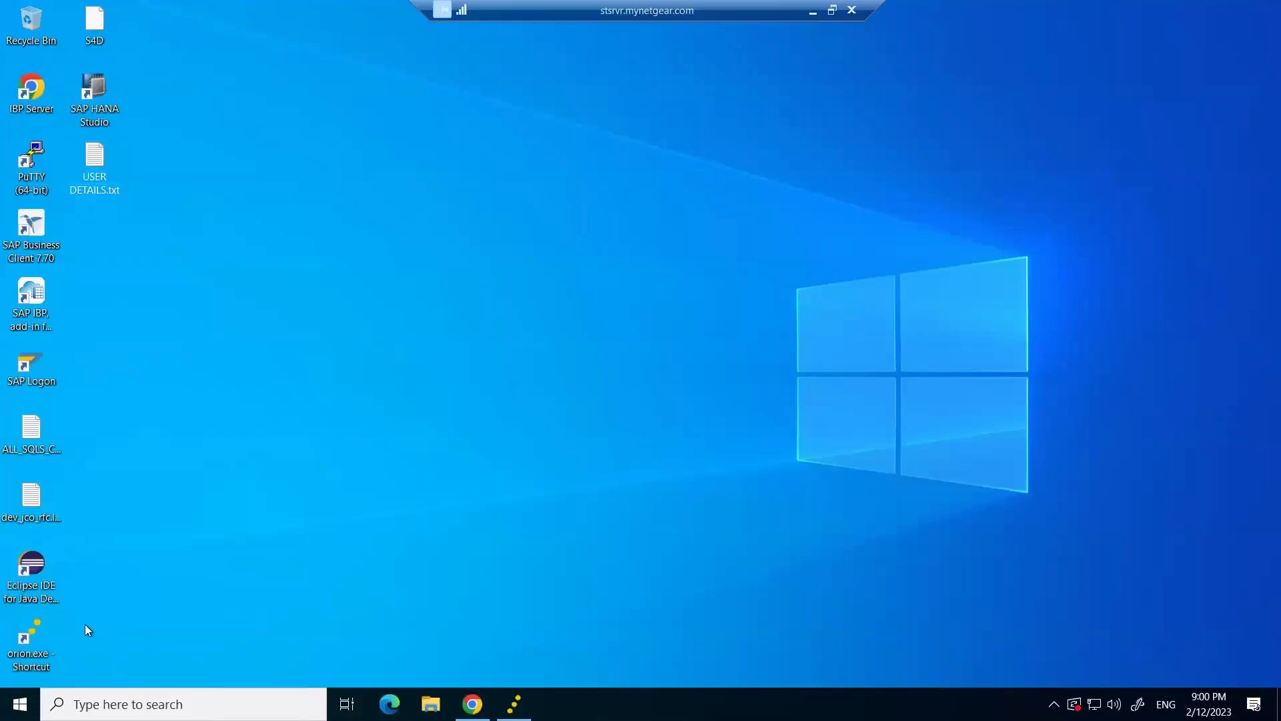
double_click(26, 646)
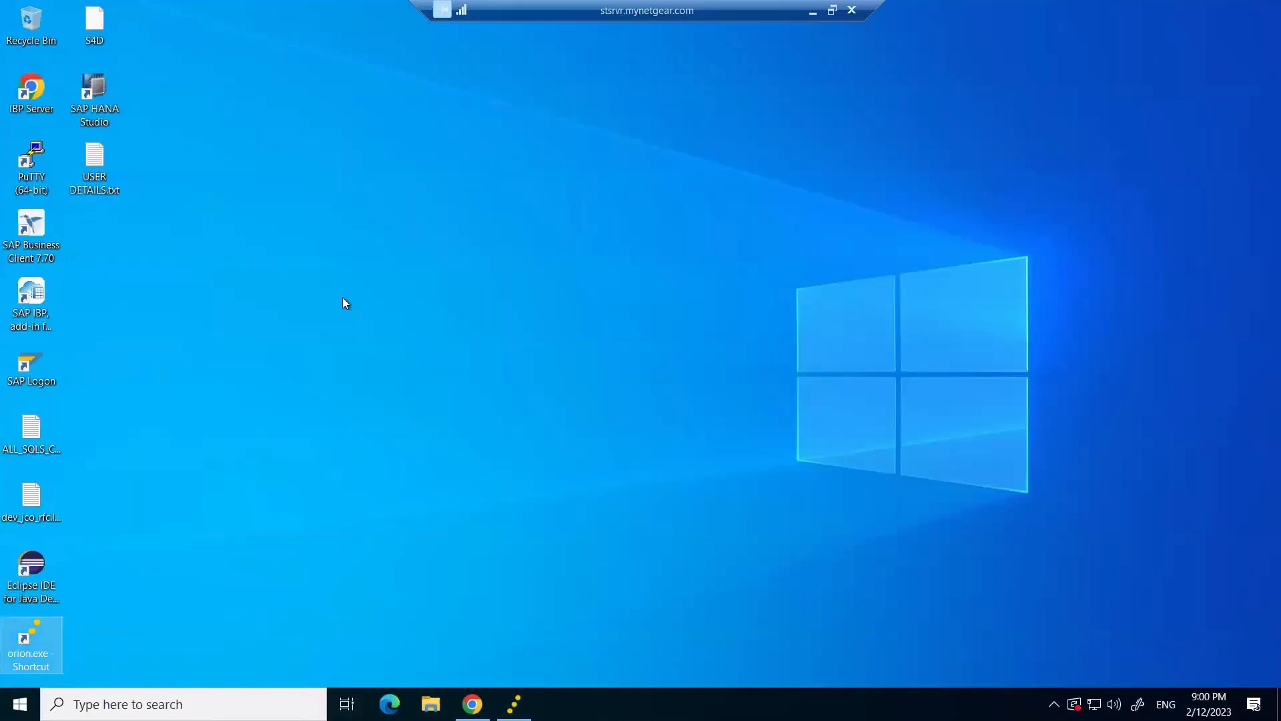
click(515, 702)
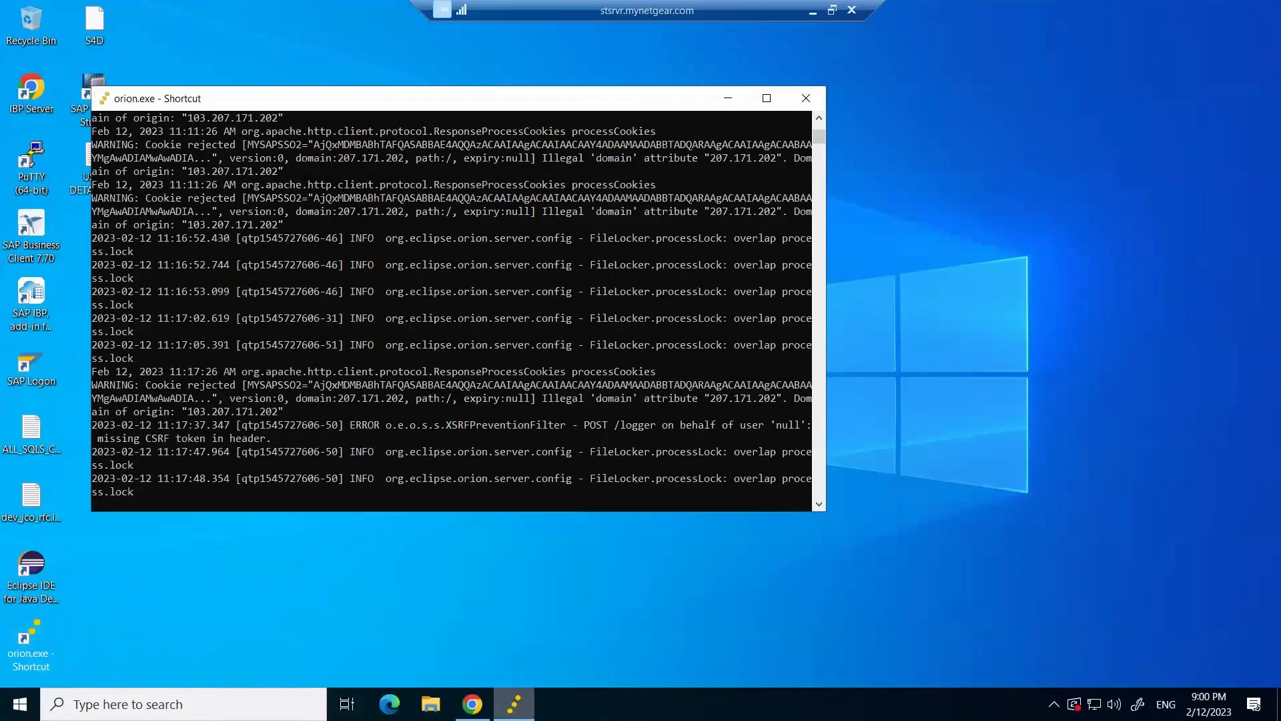
click(806, 98)
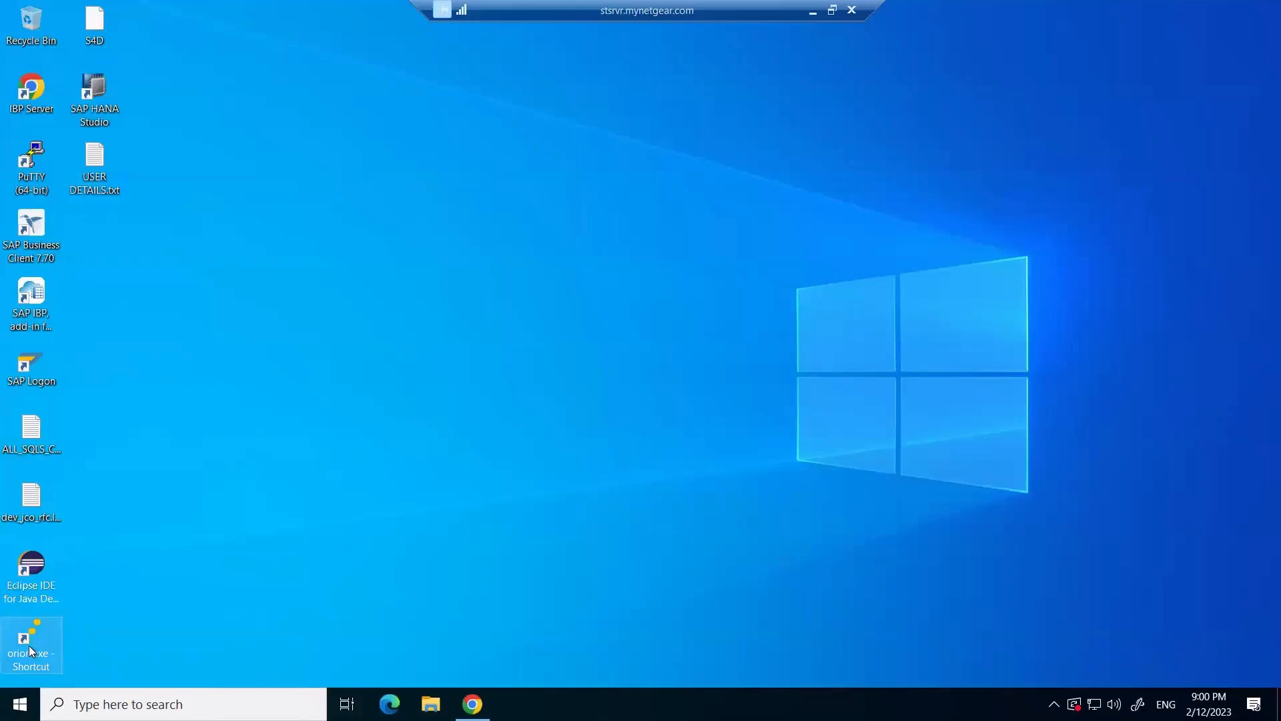
key(F2)
double_click(22, 651)
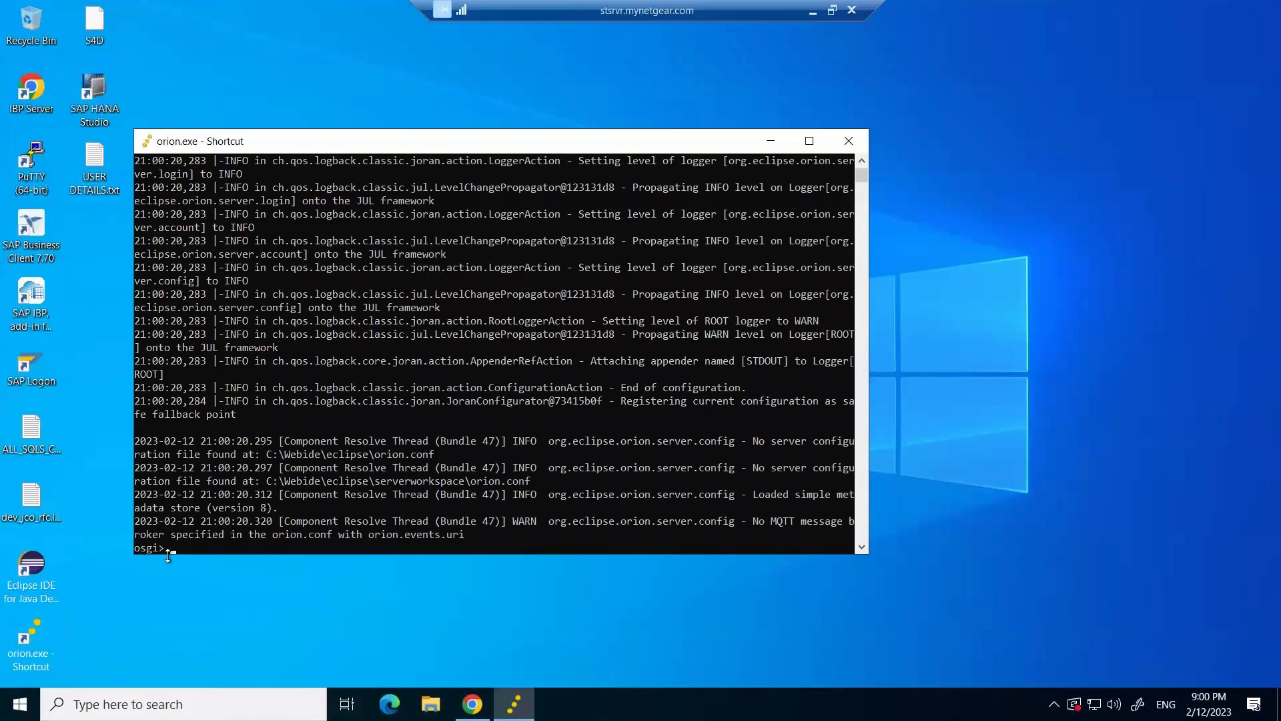
click(771, 141)
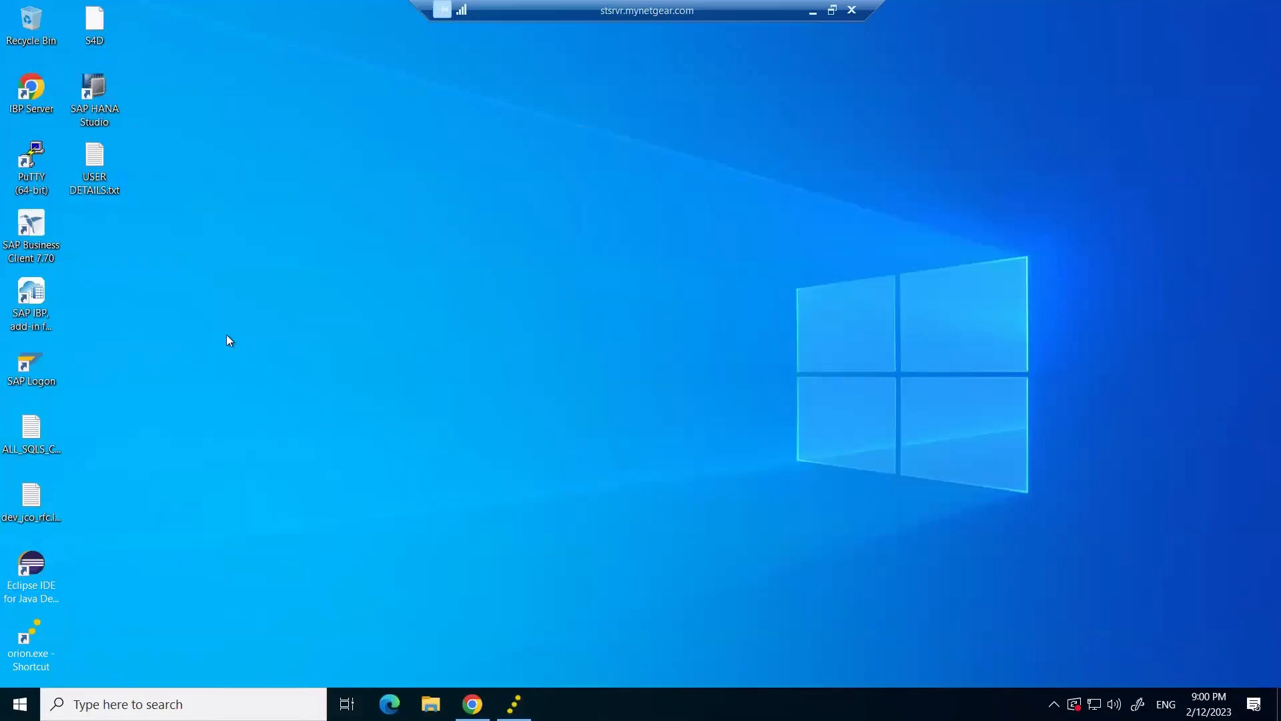
Open the Orion login page at localhost:8080 in Chrome, then return to the desktop.
double_click(39, 102)
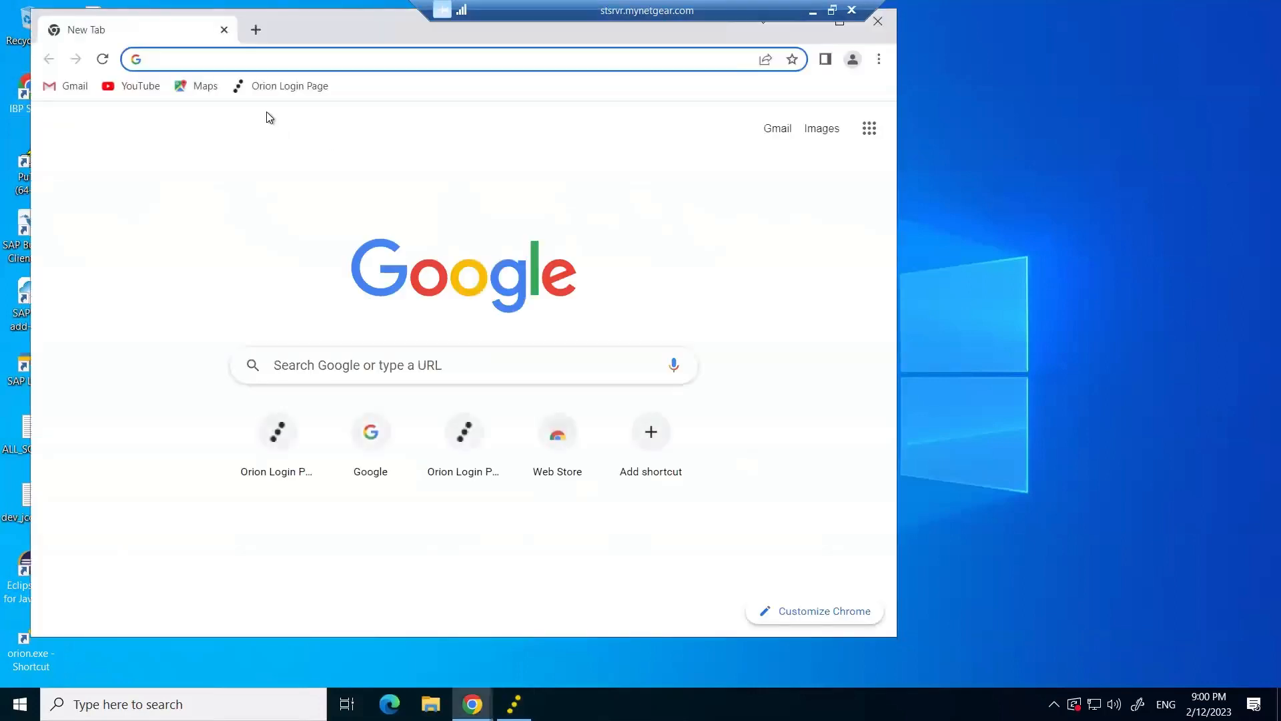
click(269, 92)
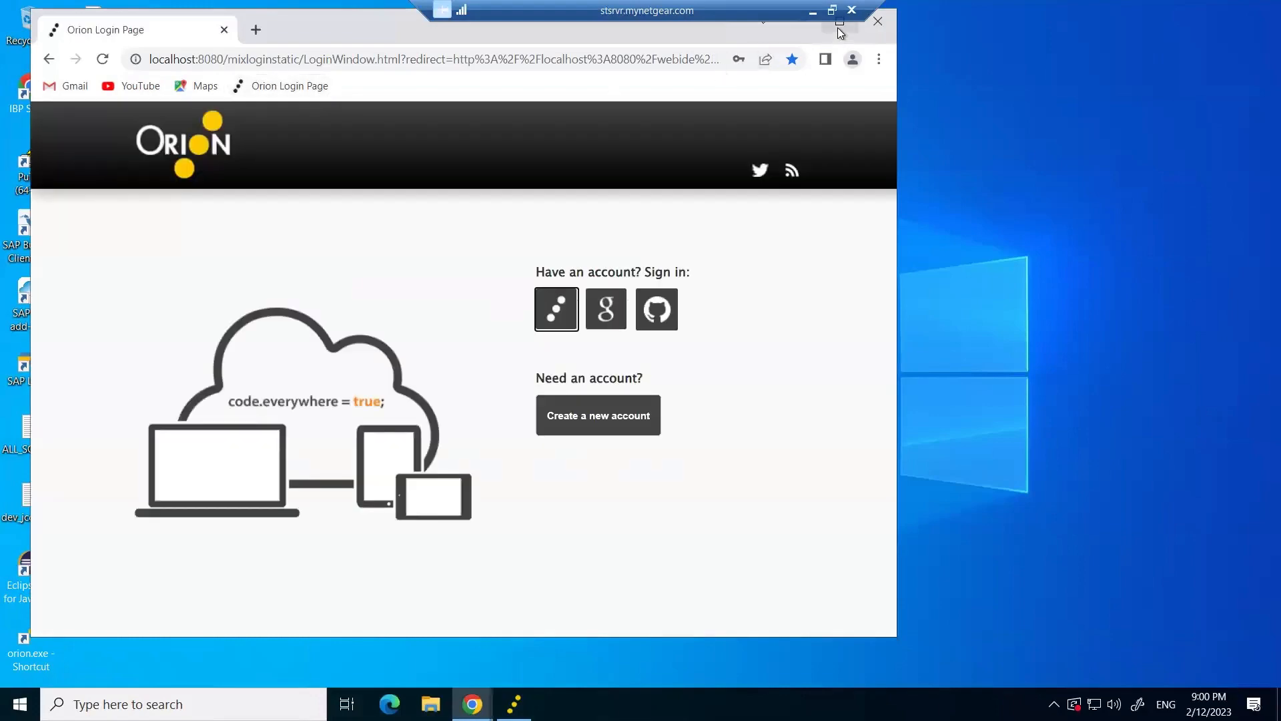
click(840, 22)
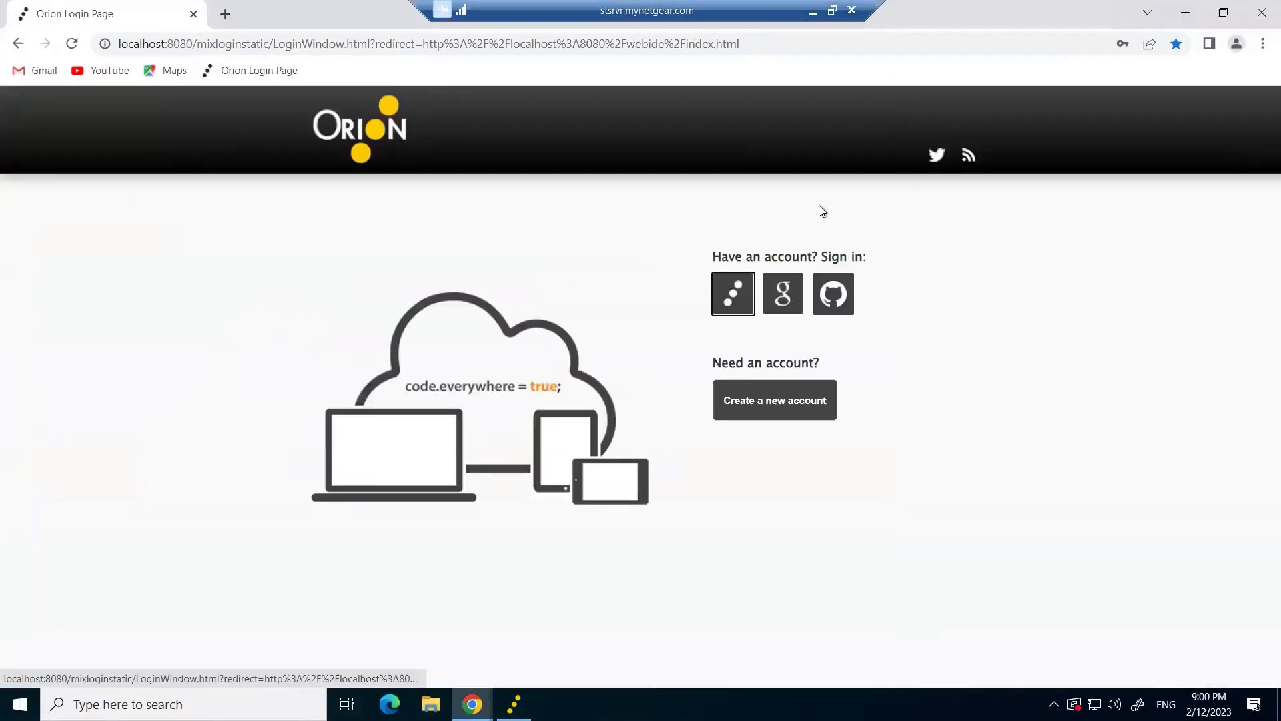
key(super+d)
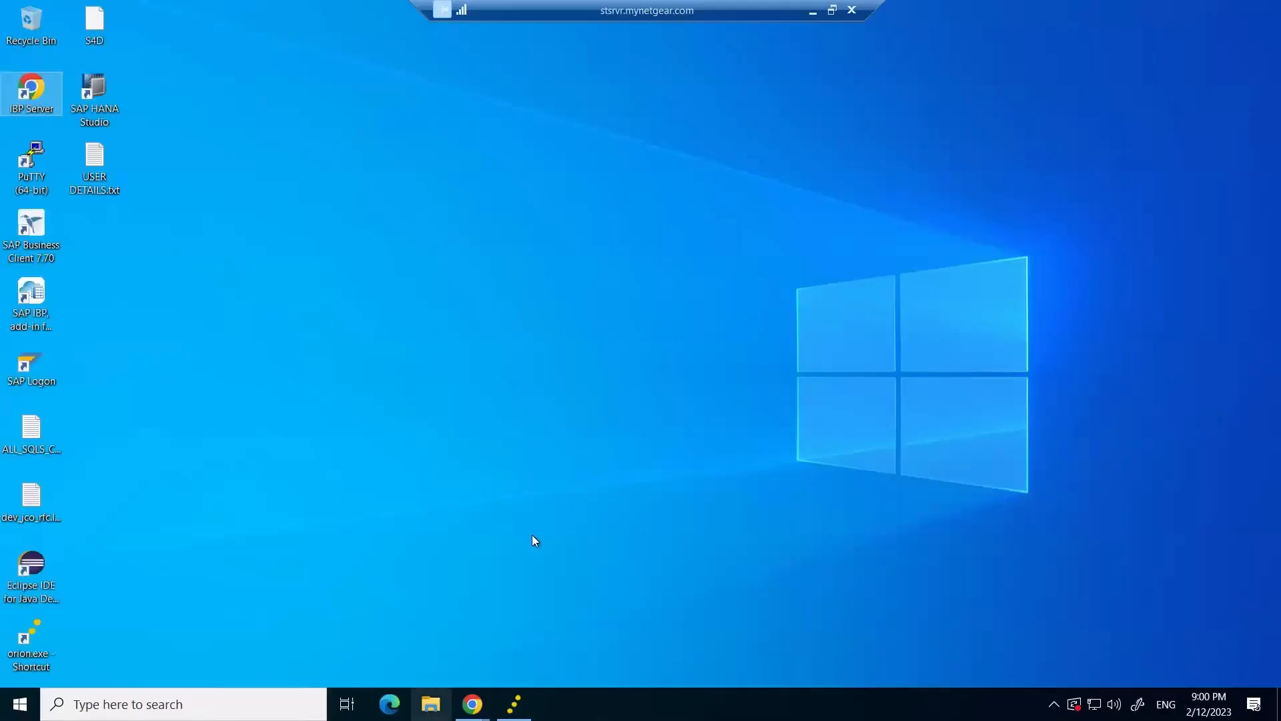
Browse to C:\Webide\eclipse\config_master\service.destinations\destinations in File Explorer.
click(431, 702)
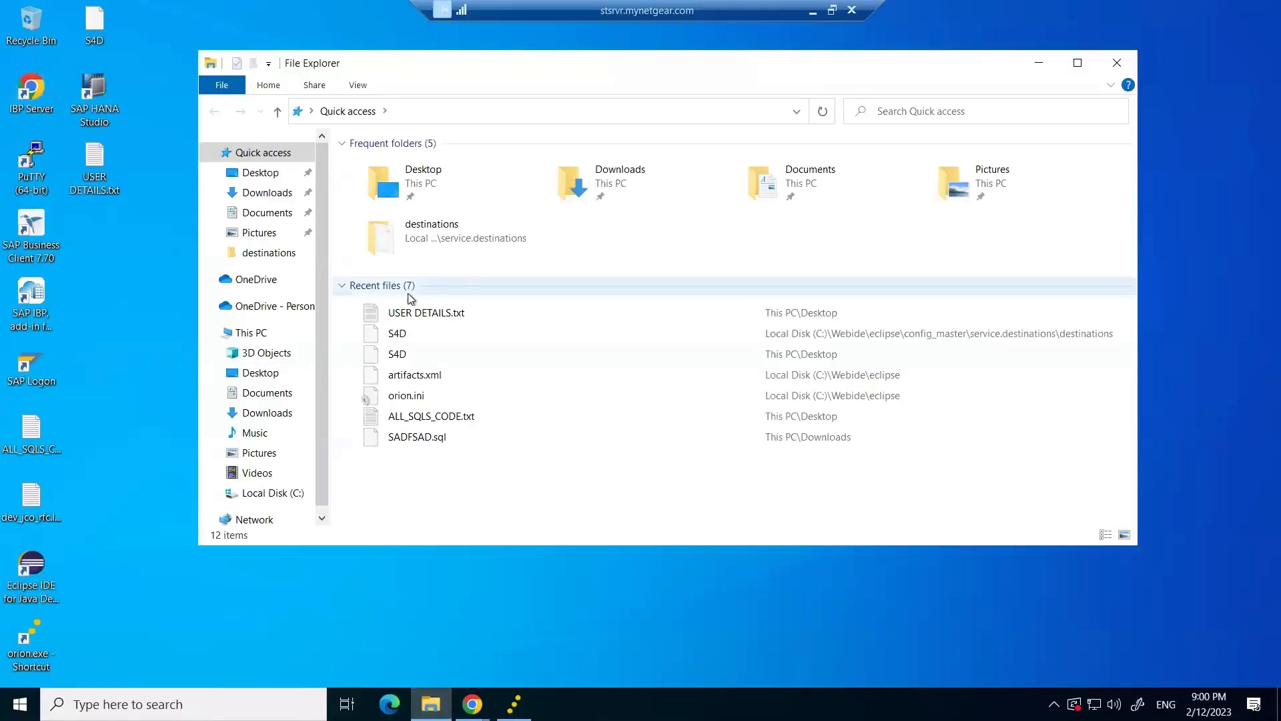
click(243, 334)
double_click(433, 335)
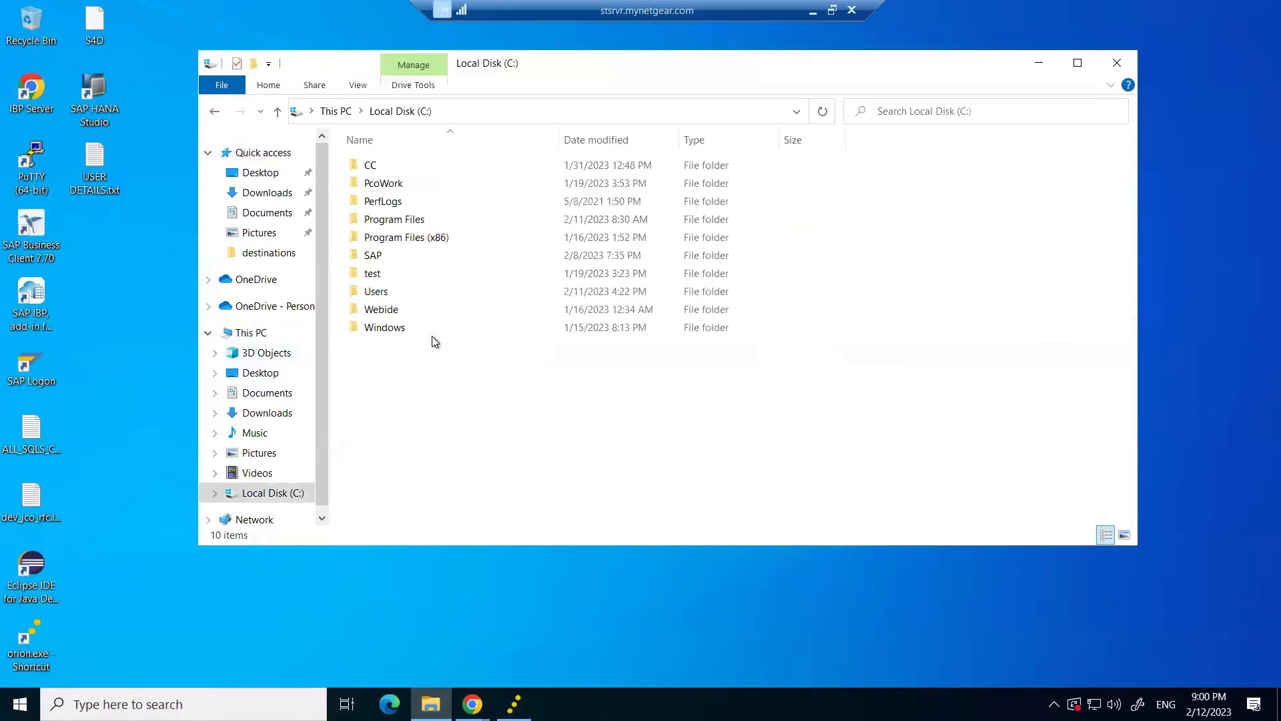
double_click(384, 310)
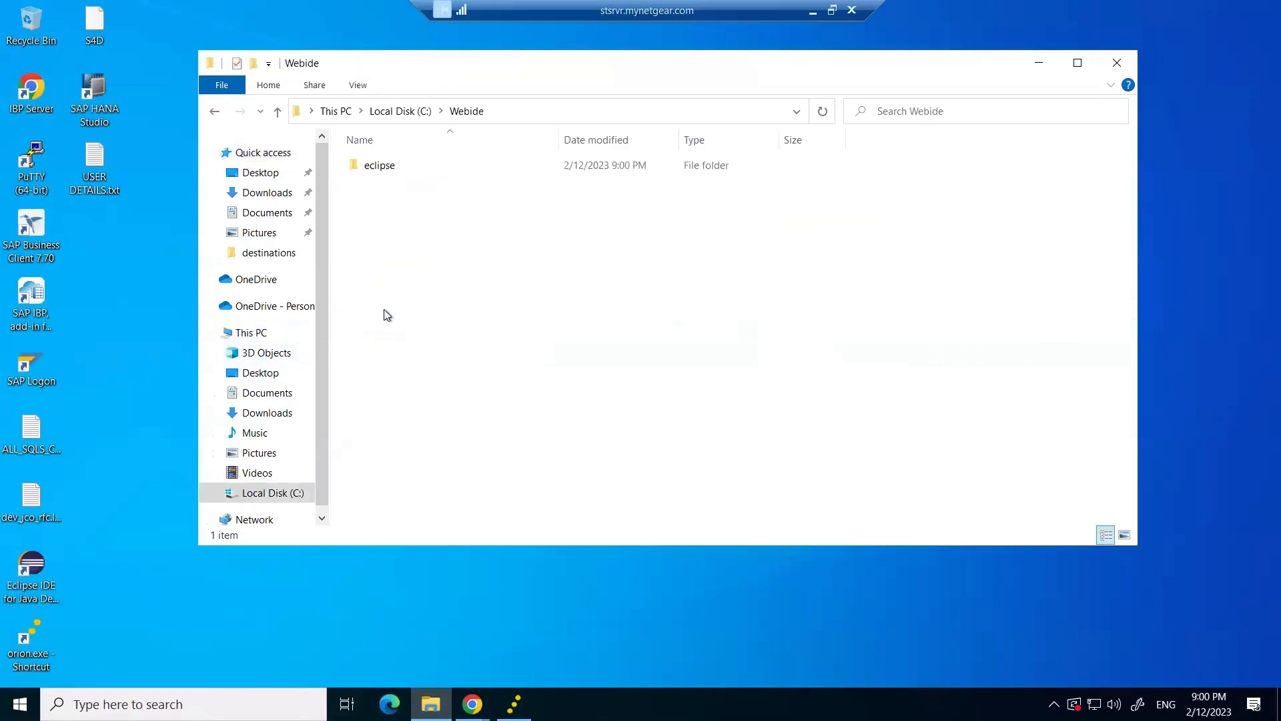
double_click(387, 167)
double_click(408, 166)
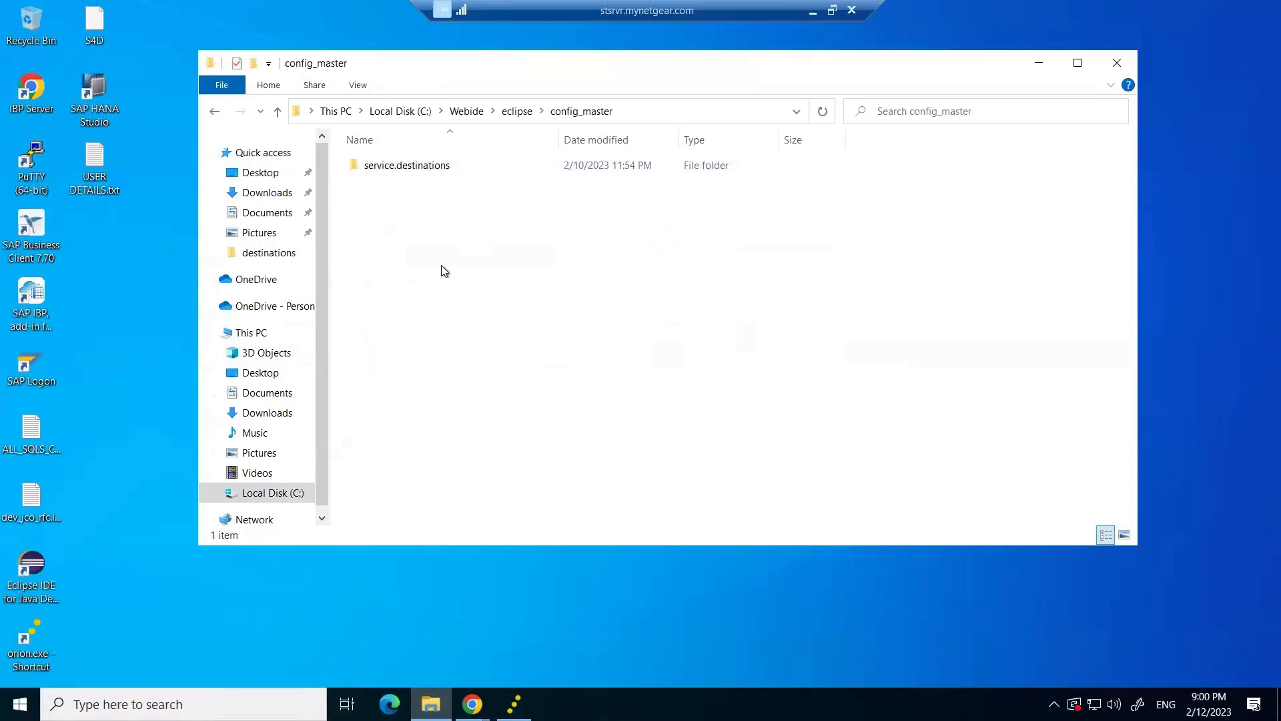
double_click(409, 167)
double_click(399, 167)
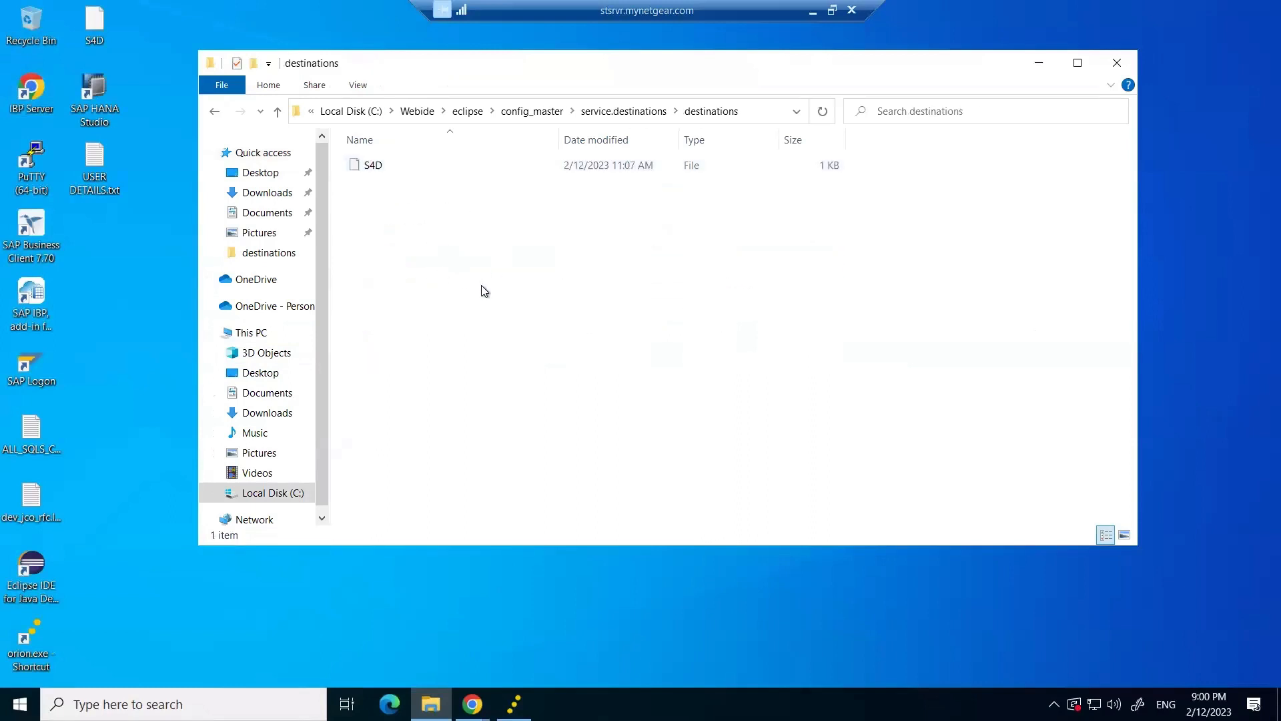
Open the S4D destination file in Notepad and highlight its server URL.
click(377, 167)
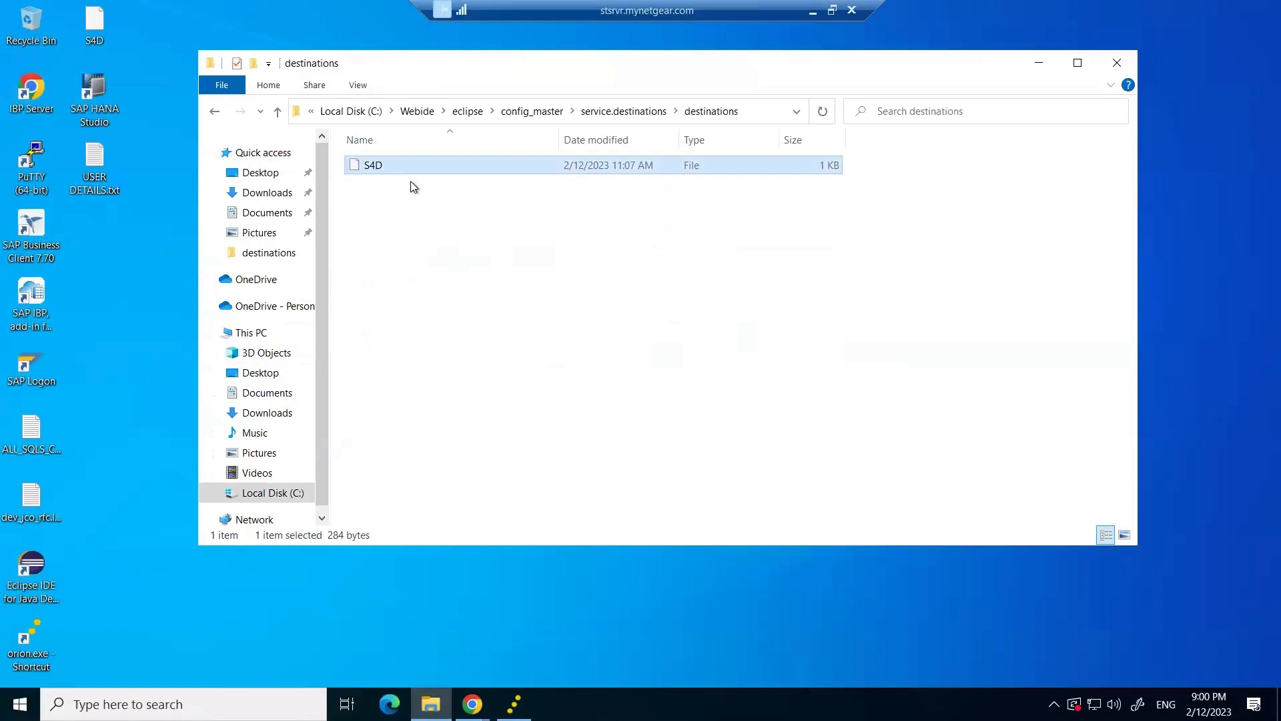
right_click(388, 172)
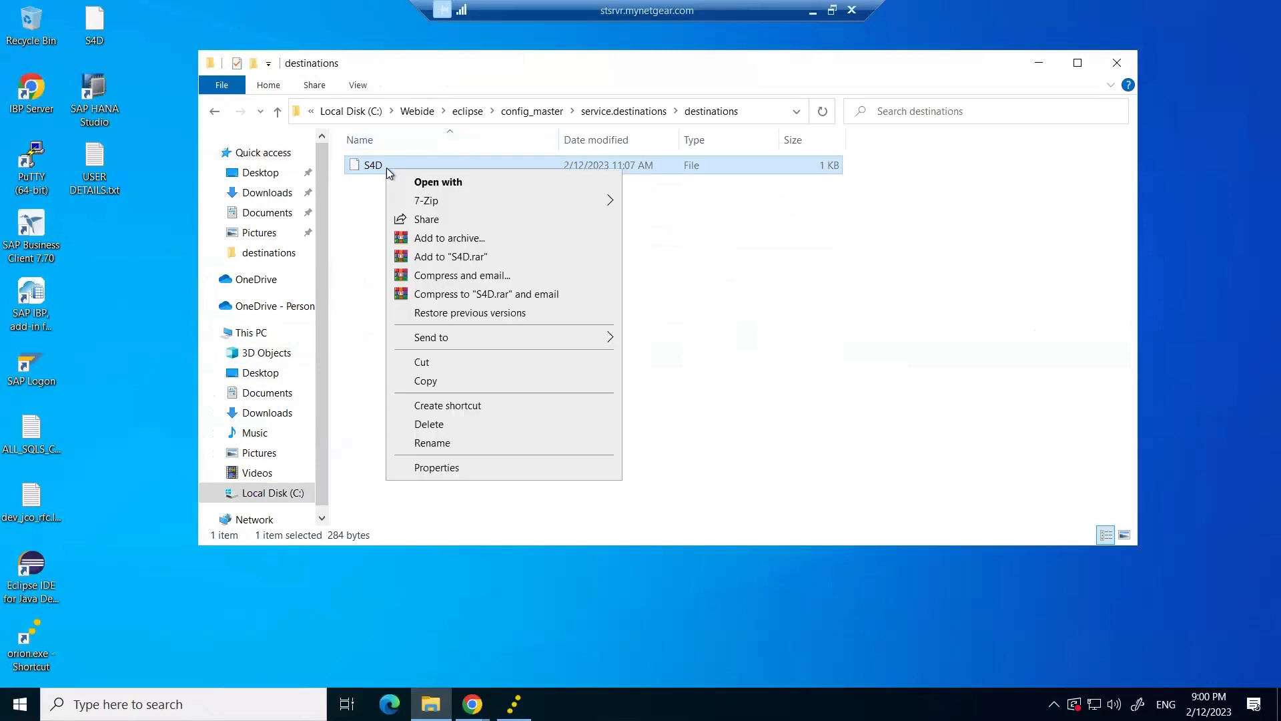
click(502, 183)
double_click(553, 330)
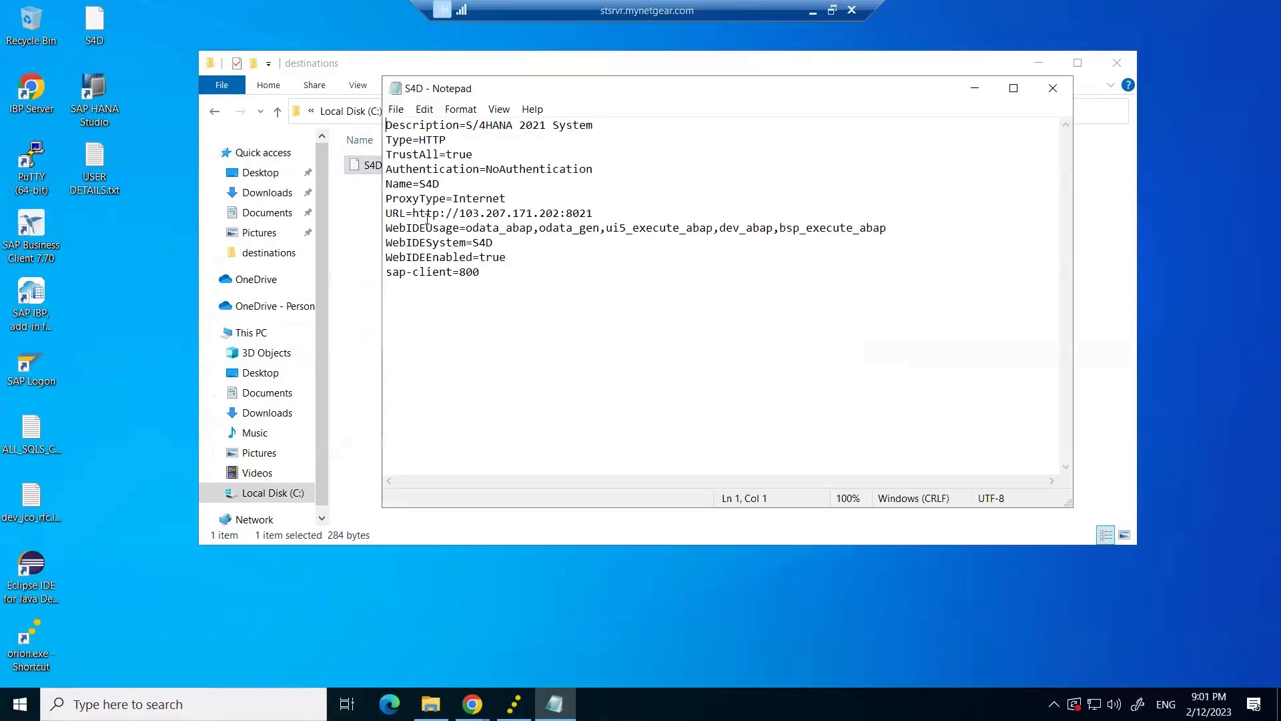
drag(413, 214, 560, 213)
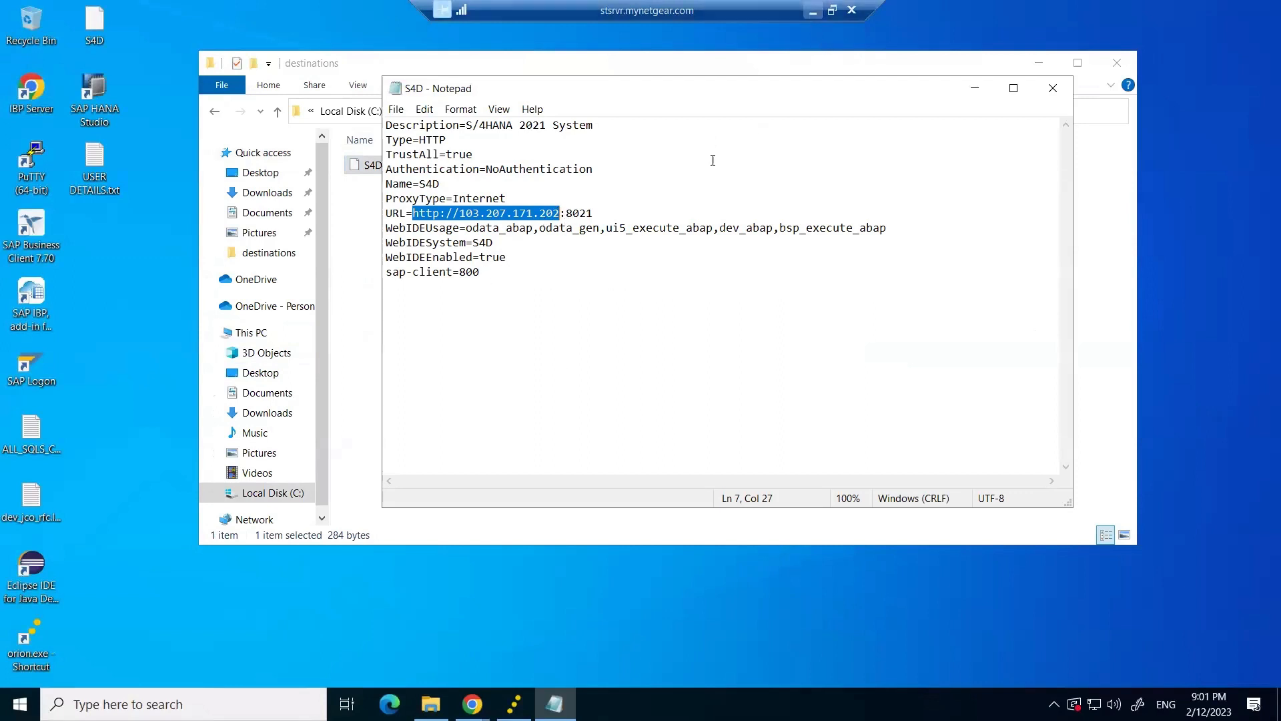
click(813, 11)
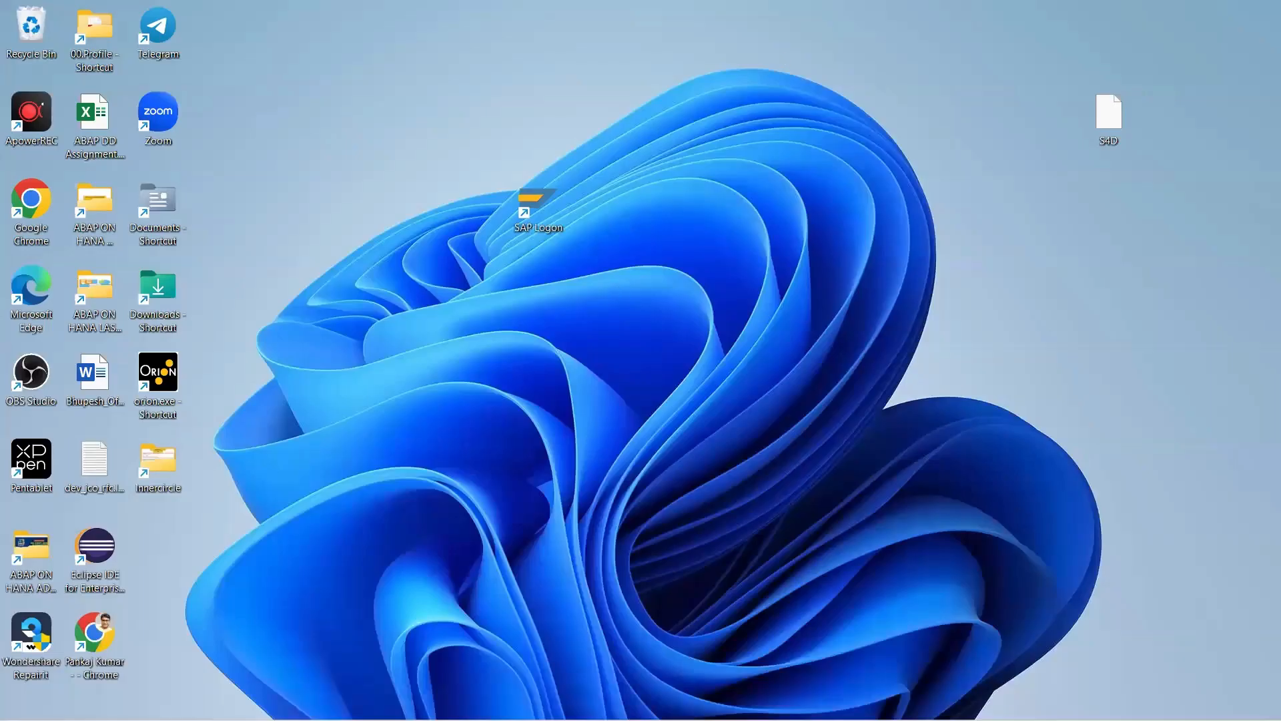
In local Explorer, open config_master\service.destinations\destinations and open S4D with Notepad.
click(211, 700)
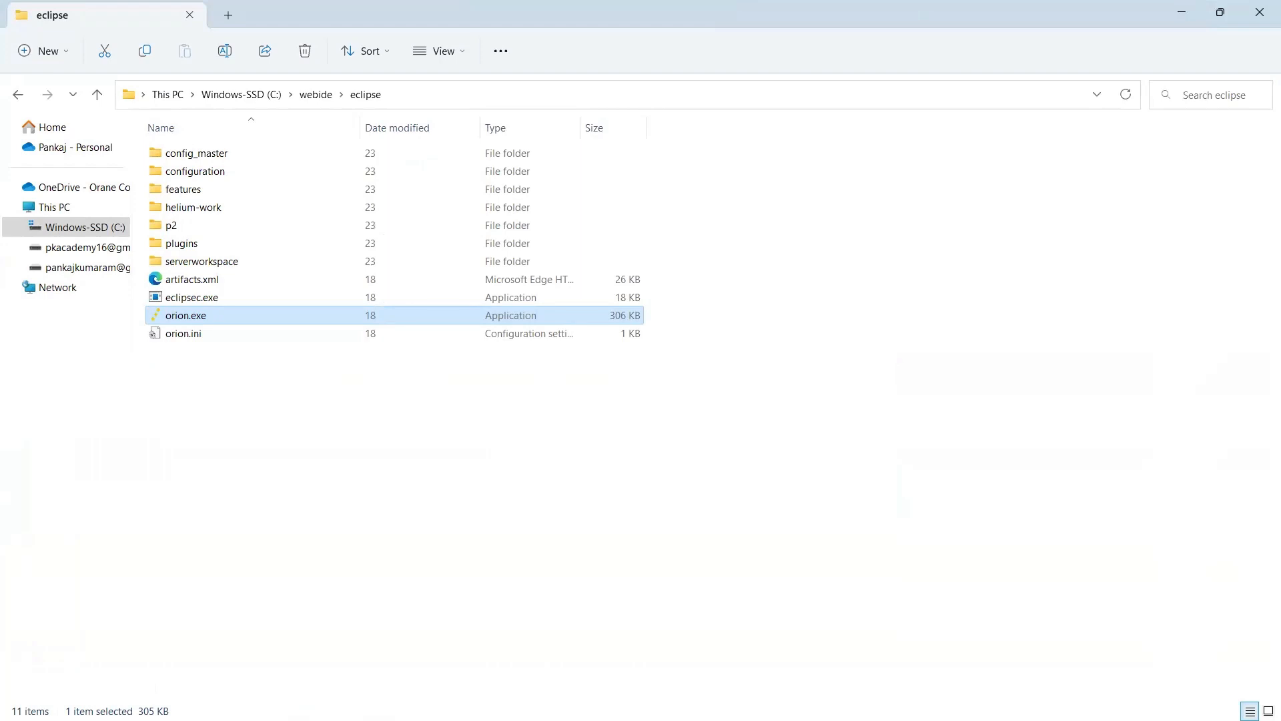
double_click(220, 153)
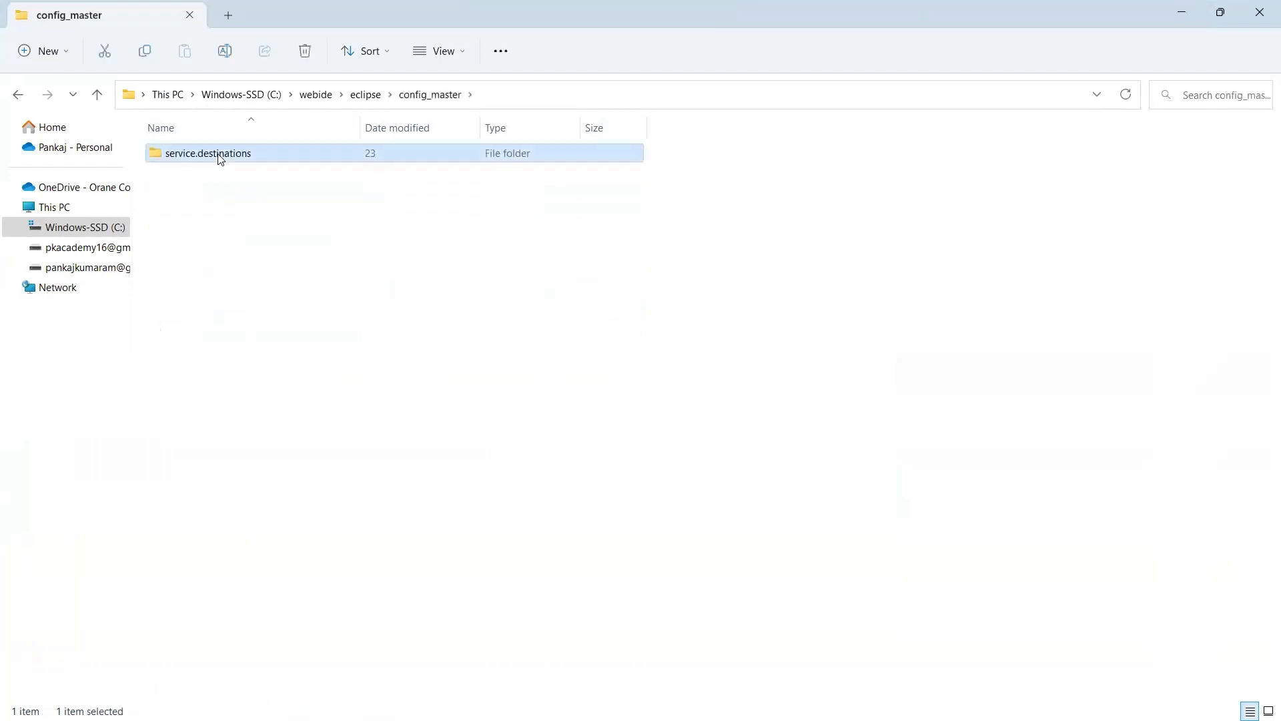
double_click(220, 158)
double_click(213, 155)
click(179, 158)
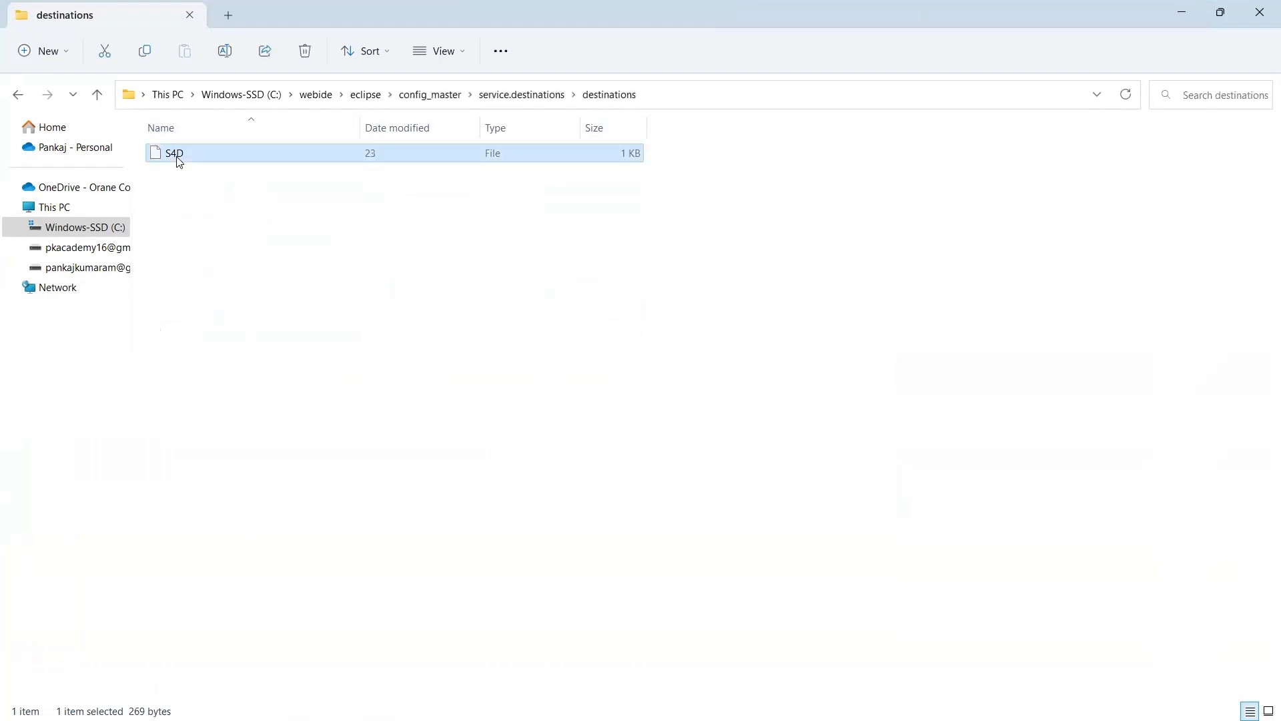
right_click(179, 160)
click(251, 213)
double_click(539, 311)
click(409, 280)
right_click(189, 165)
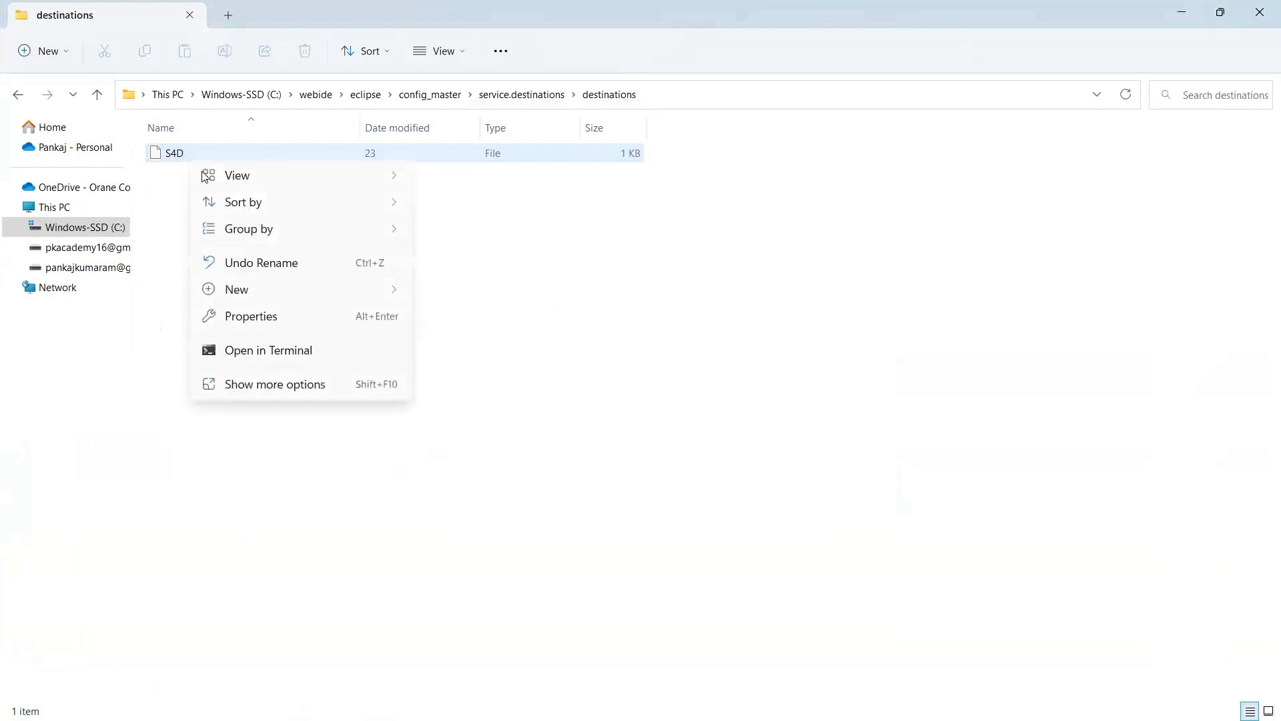
click(627, 260)
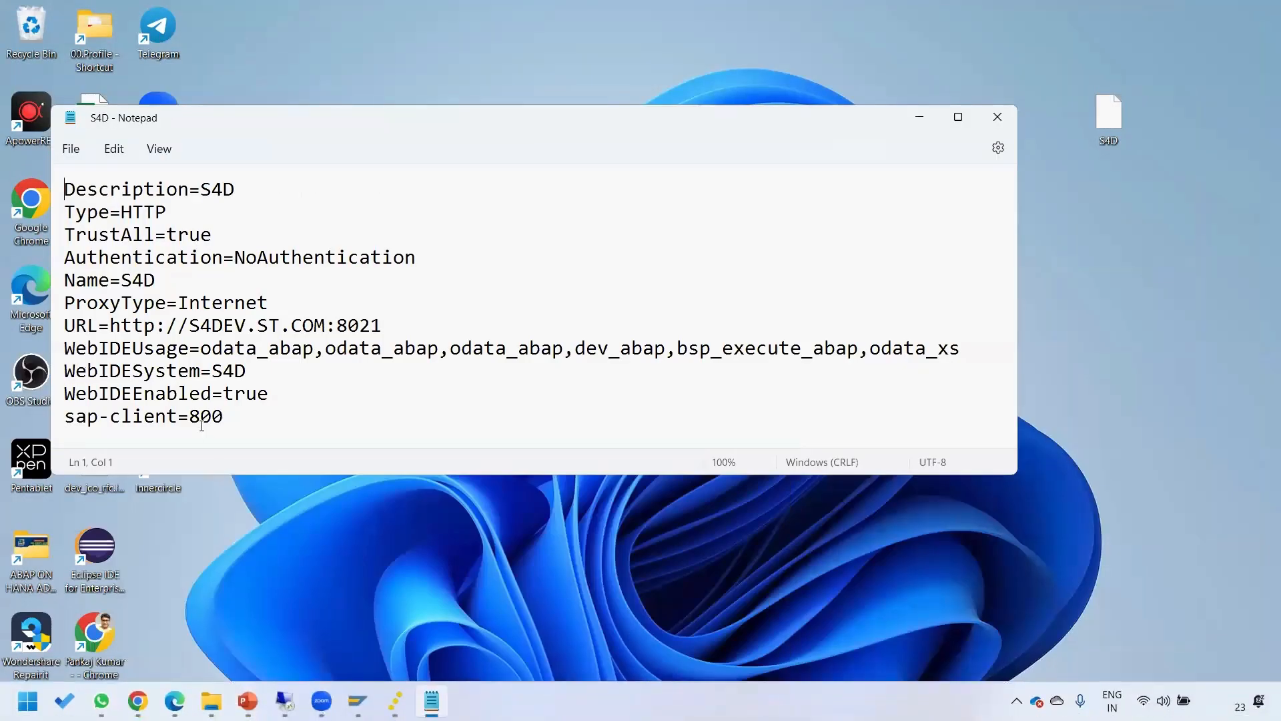
drag(381, 326, 110, 328)
key(ctrl+c)
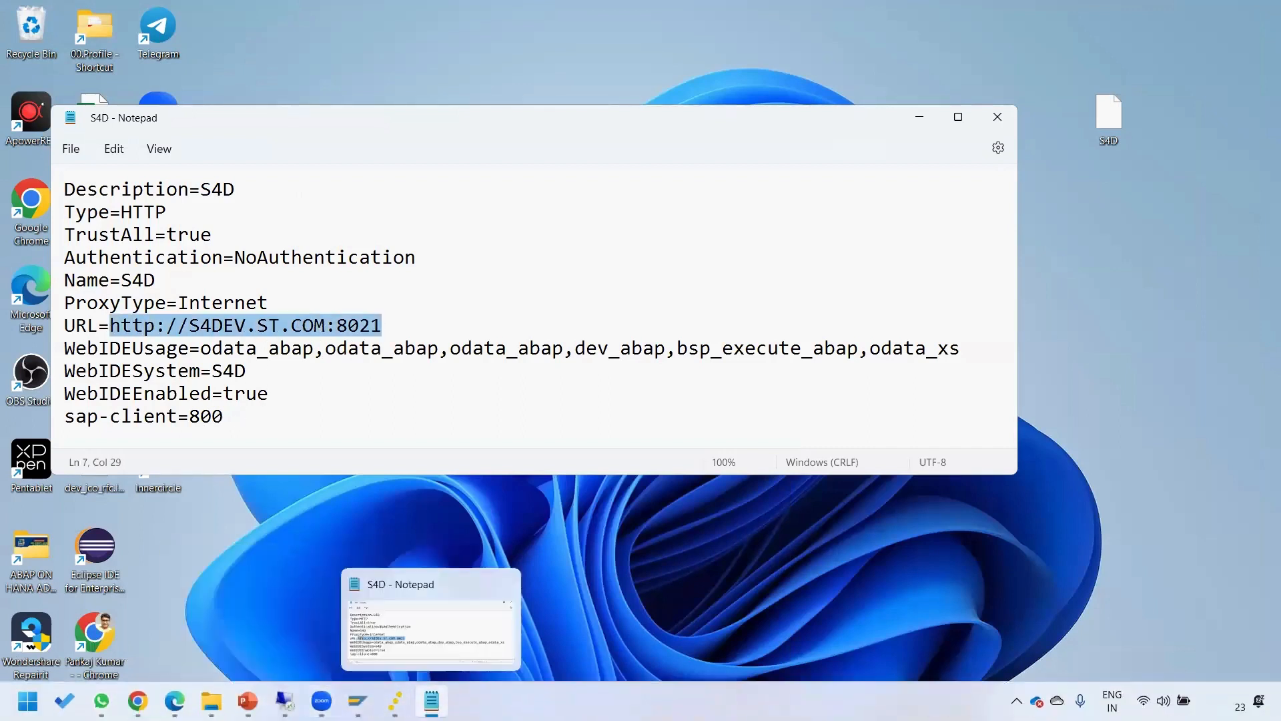
mouse_move(358, 701)
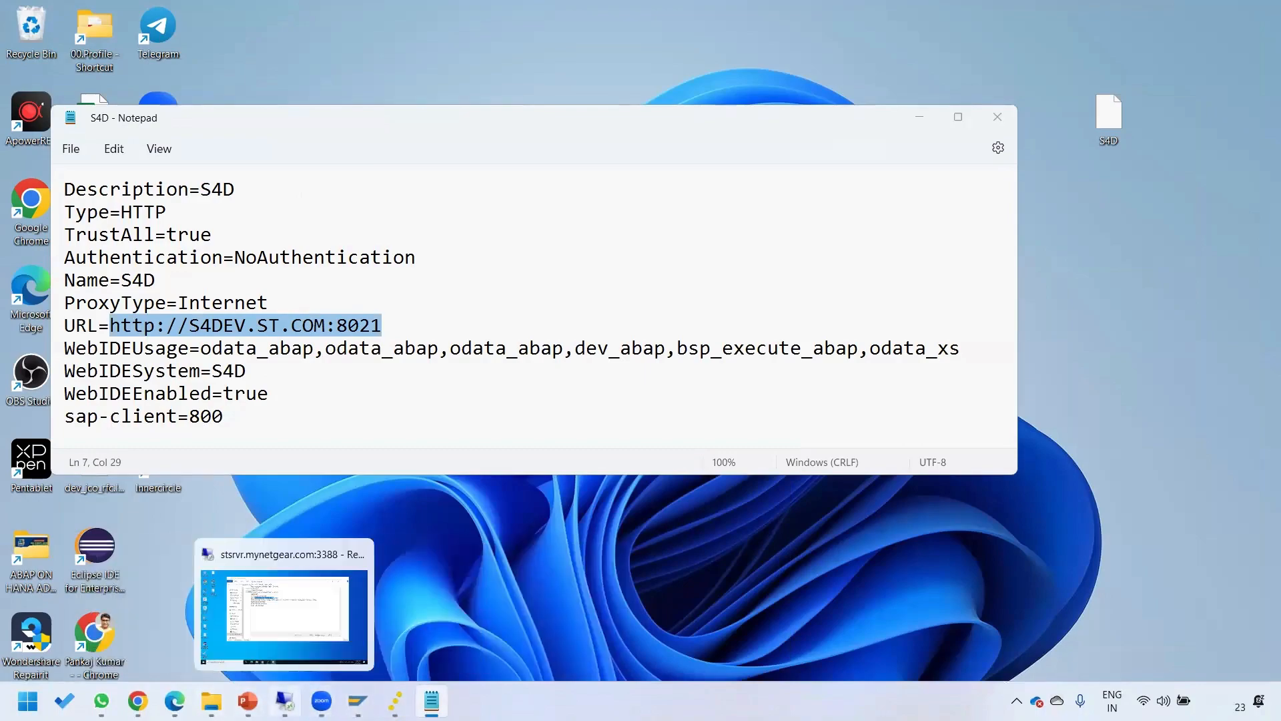
click(285, 701)
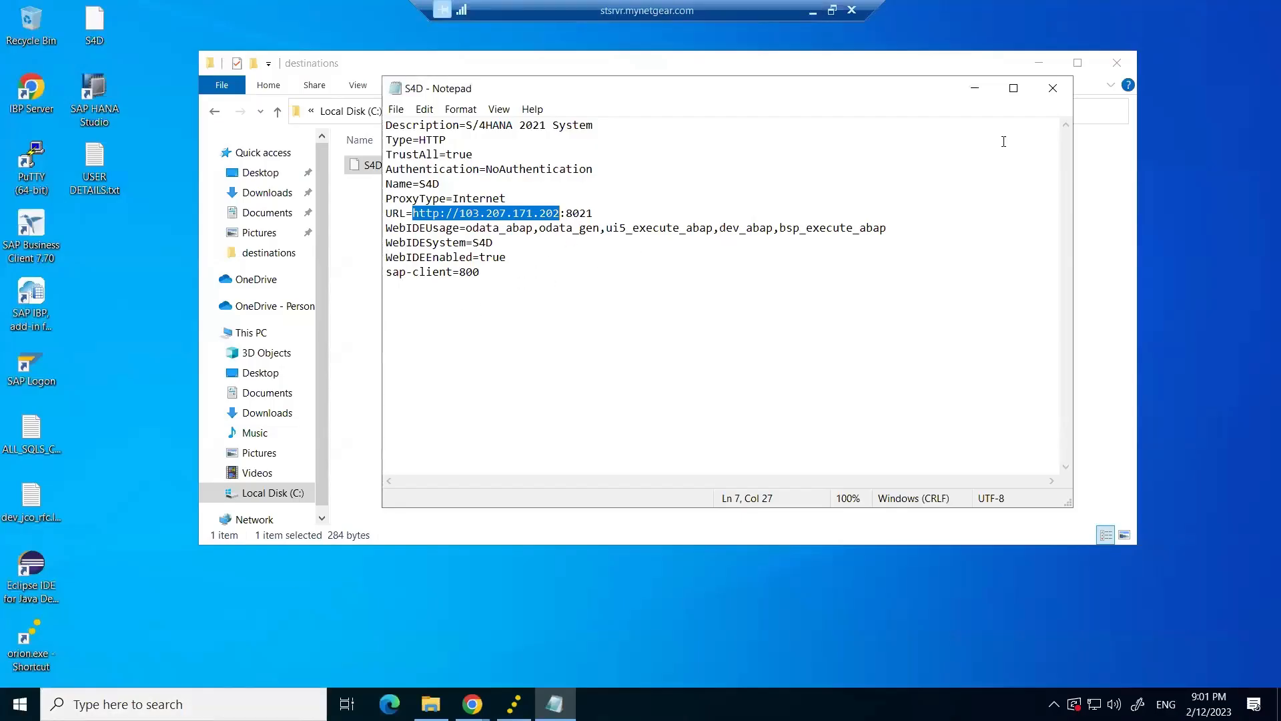
Close the remote S4D file and create a new text document on the desktop.
click(1052, 88)
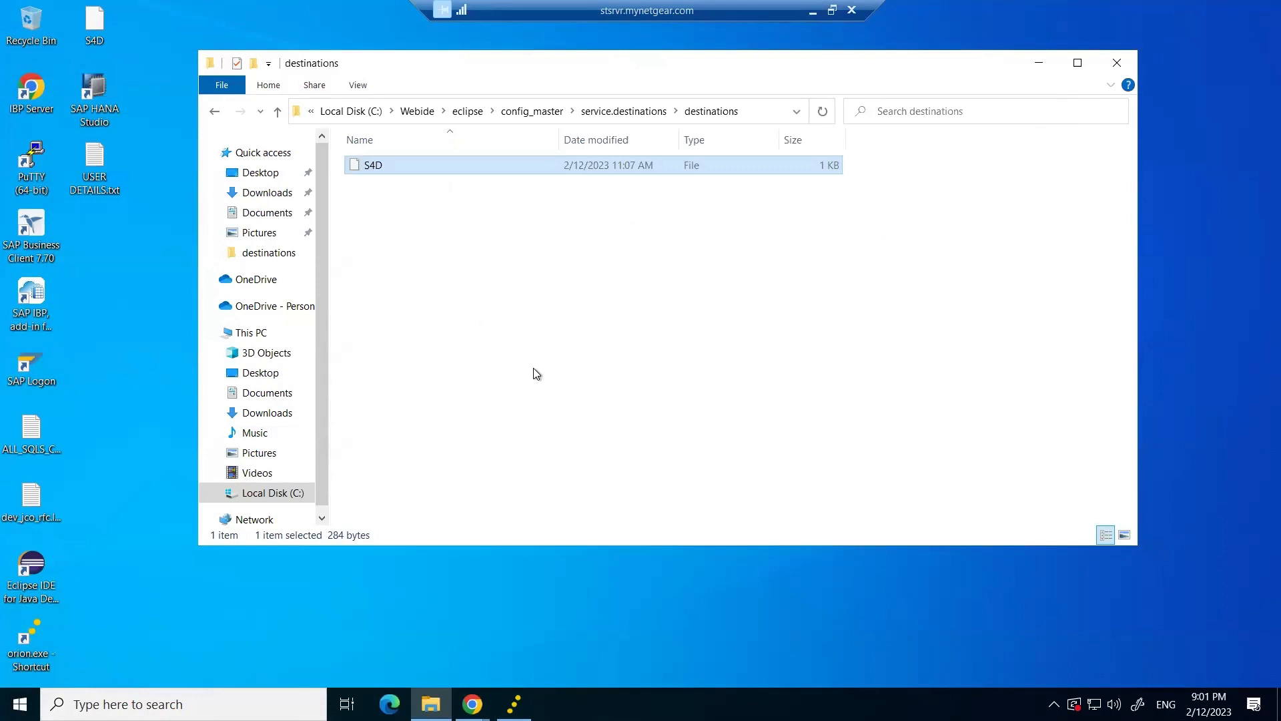
right_click(181, 607)
mouse_move(215, 552)
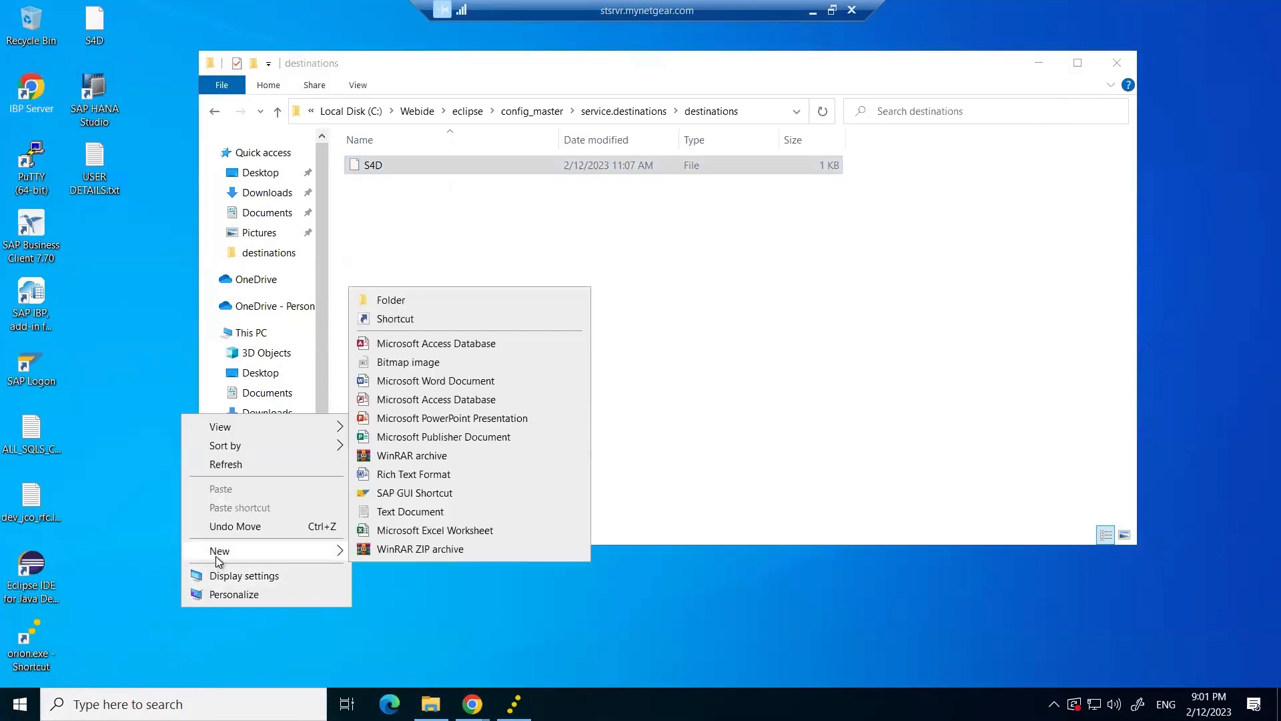
click(402, 511)
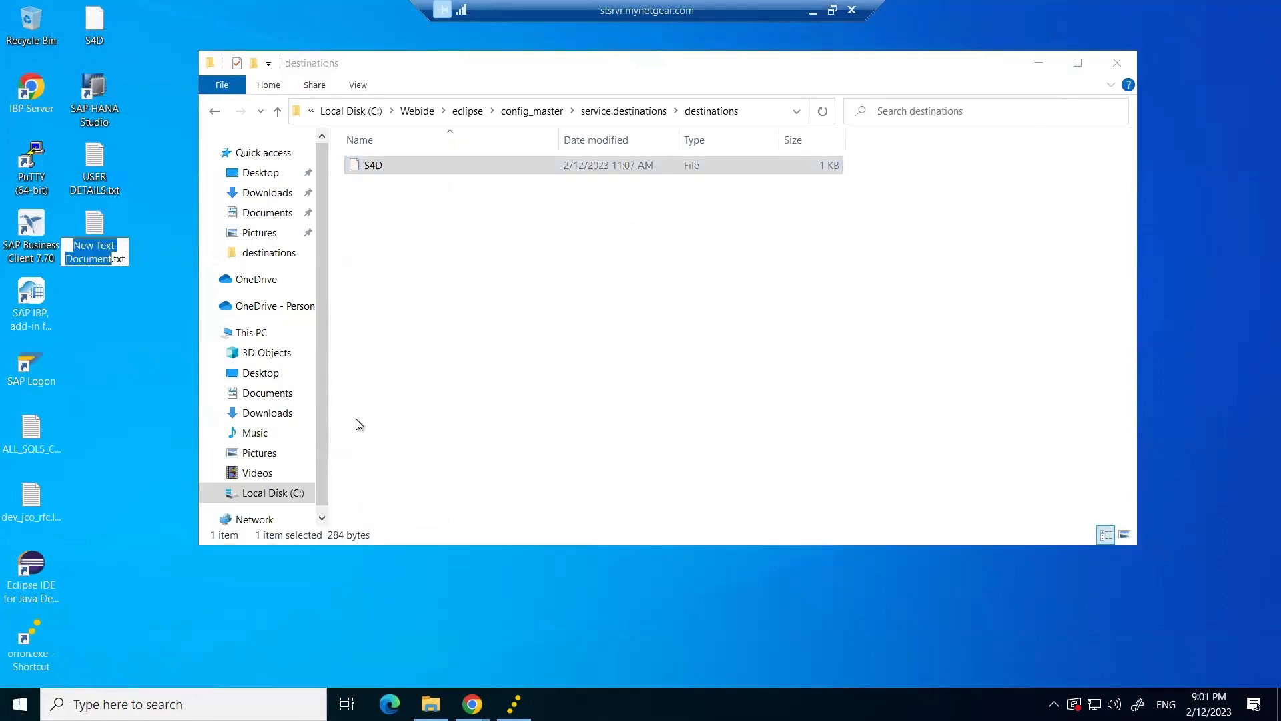
click(1032, 60)
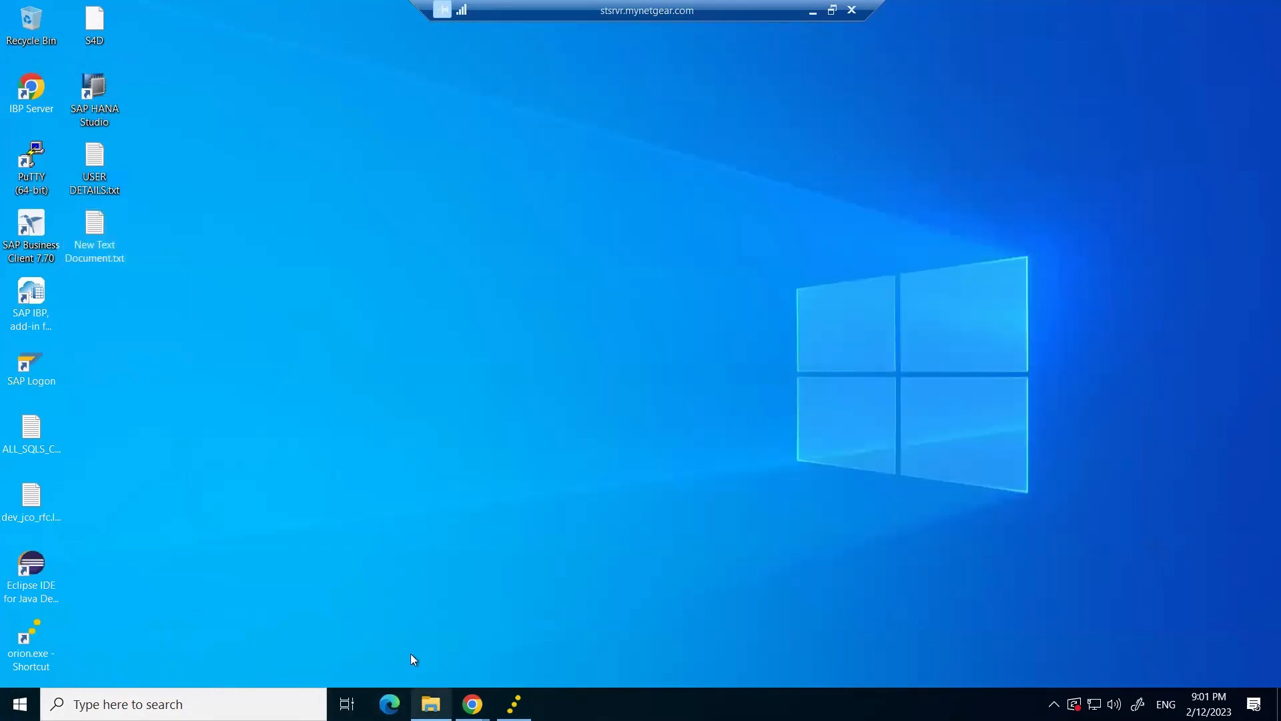
right_click(271, 294)
mouse_move(314, 433)
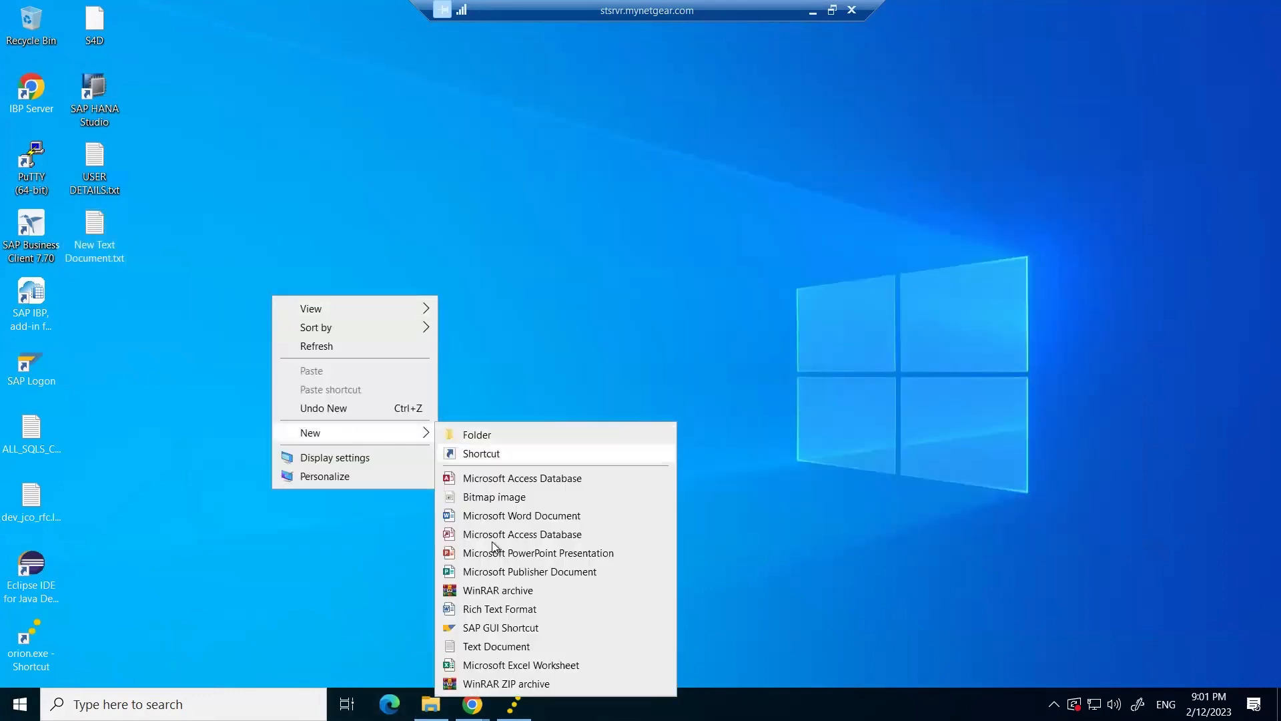
click(487, 646)
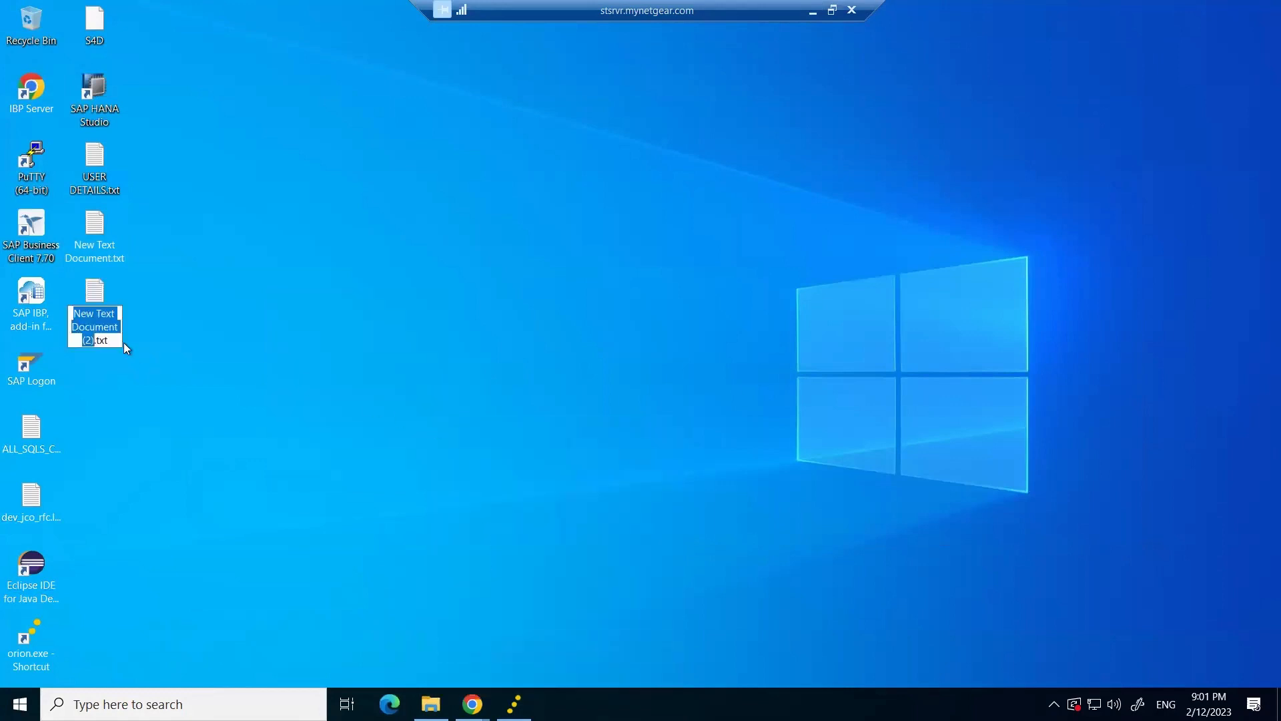
click(114, 327)
double_click(94, 230)
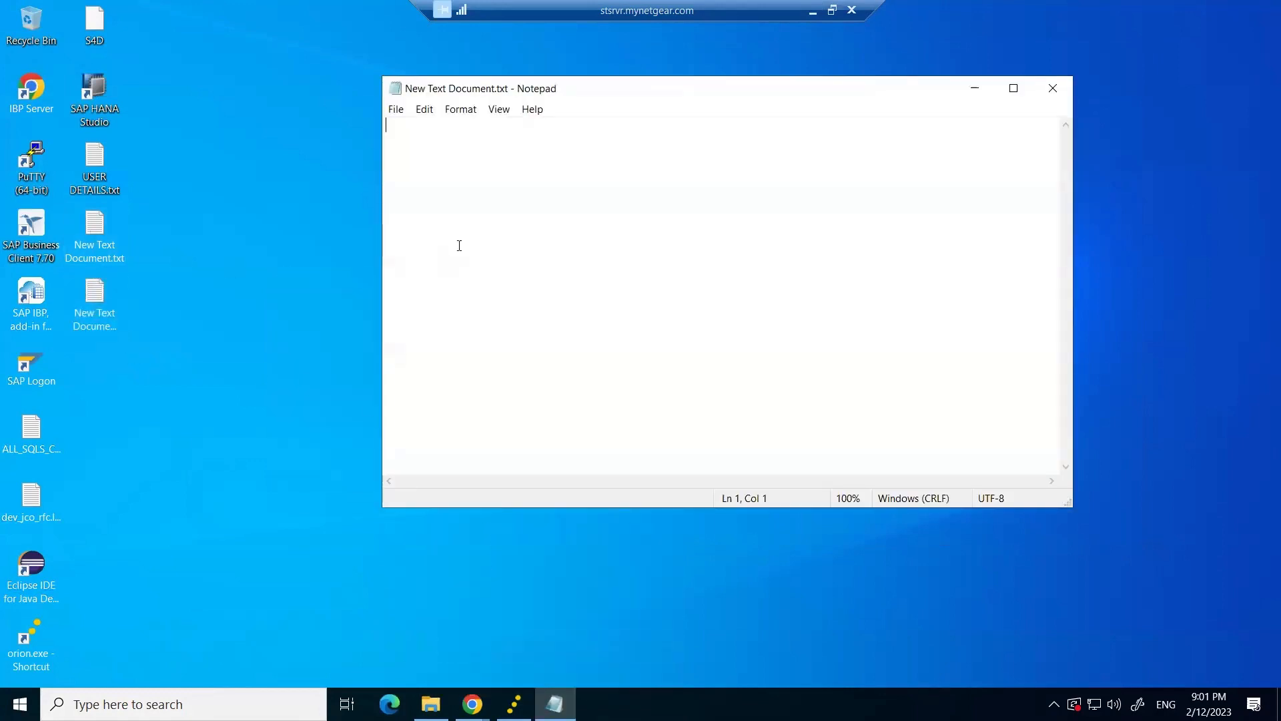
key(ctrl+v)
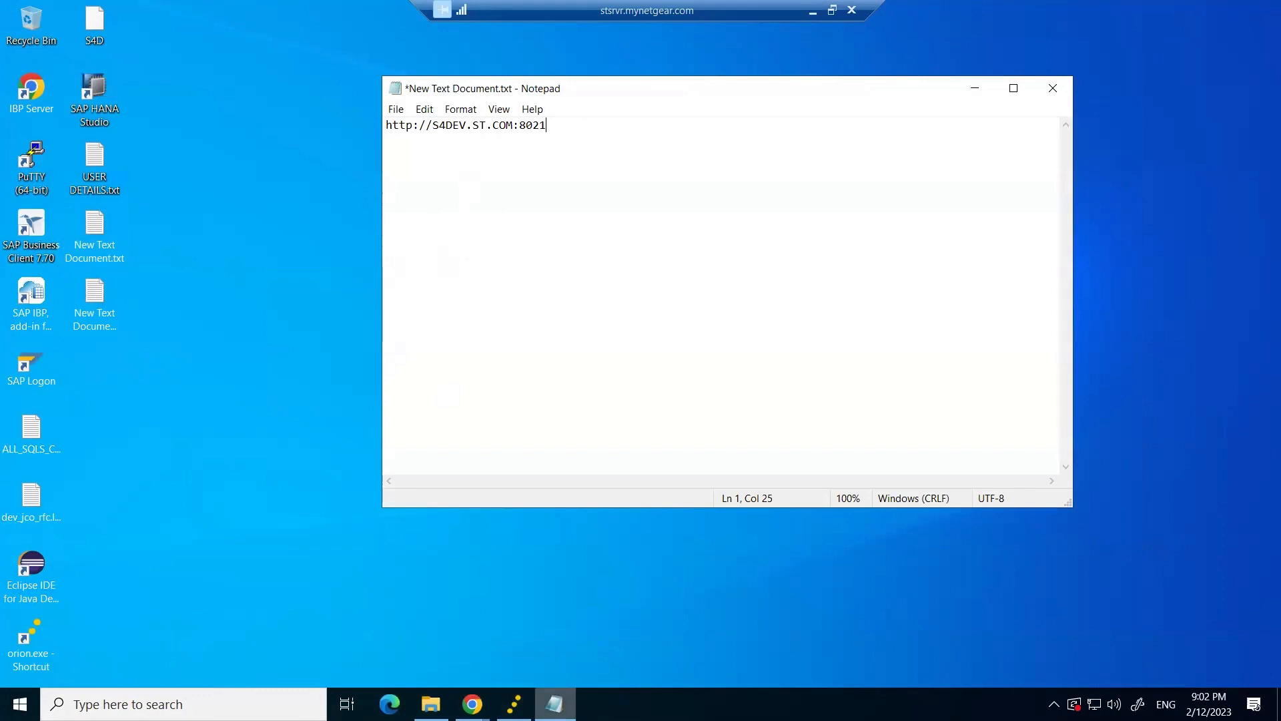
click(431, 700)
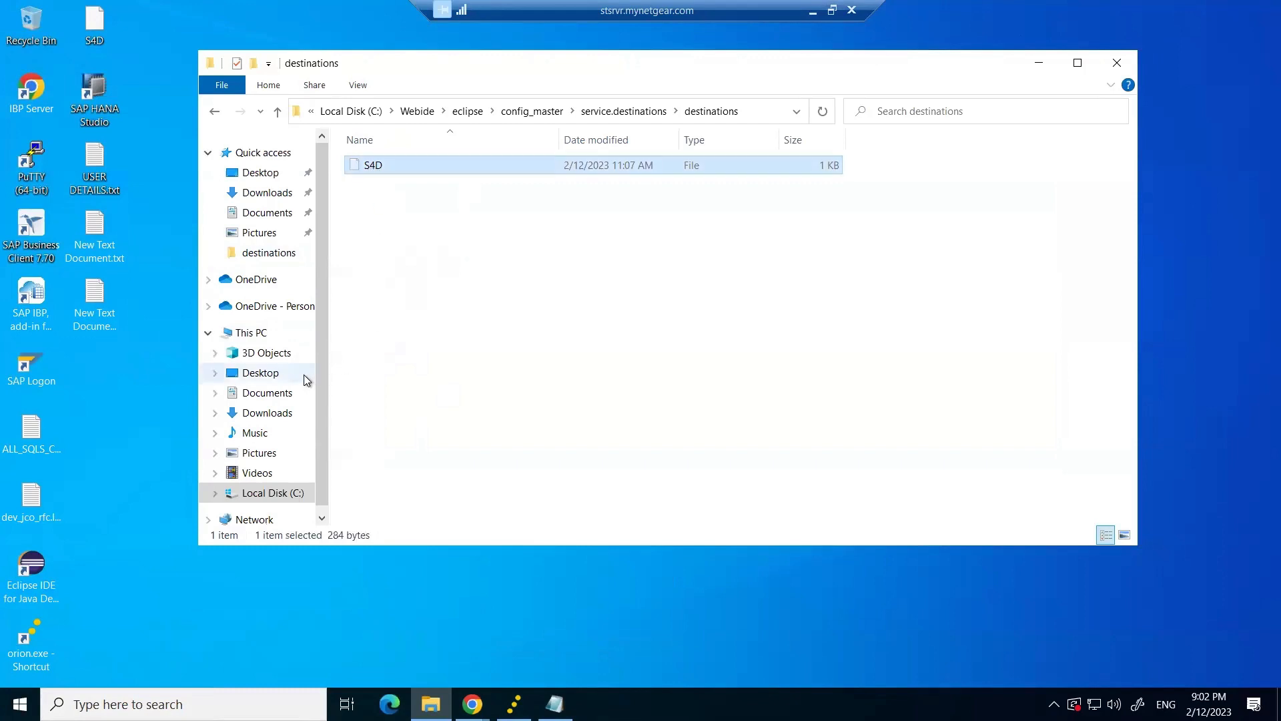
Cut S4D from destinations and paste it onto the desktop, replacing the older S4D copy.
click(130, 436)
key(ctrl+v)
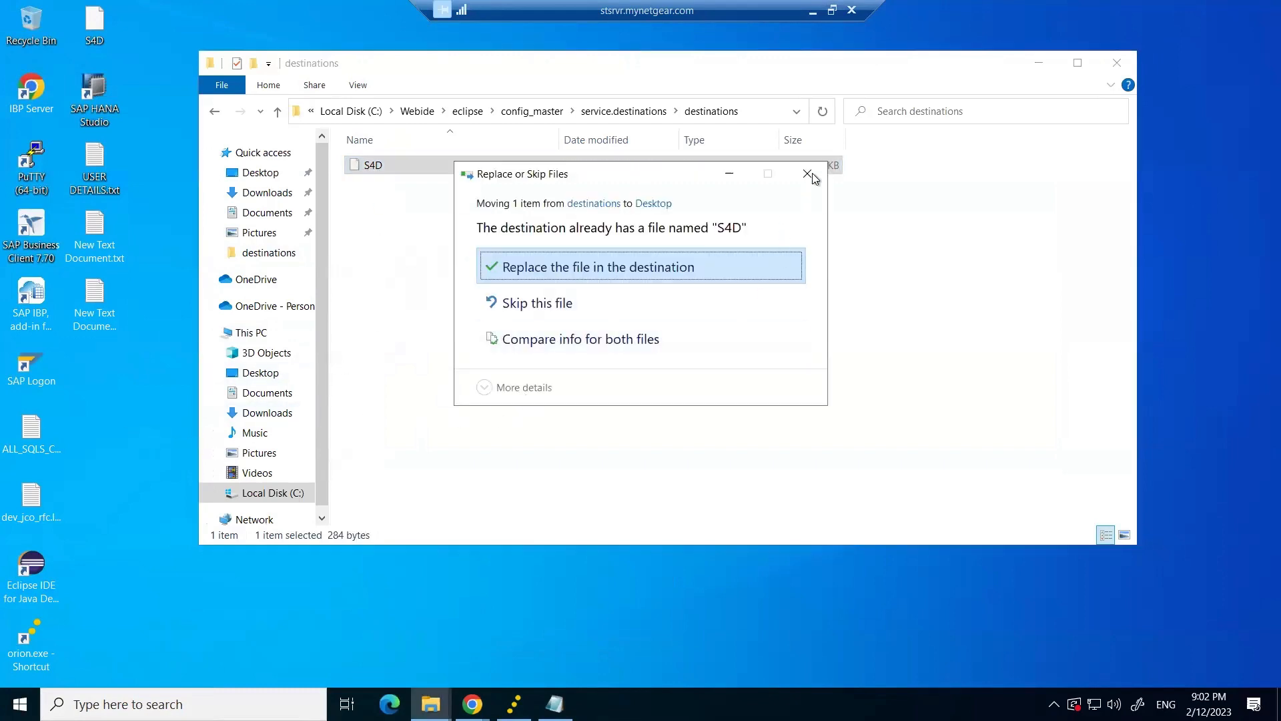
key(Escape)
right_click(95, 410)
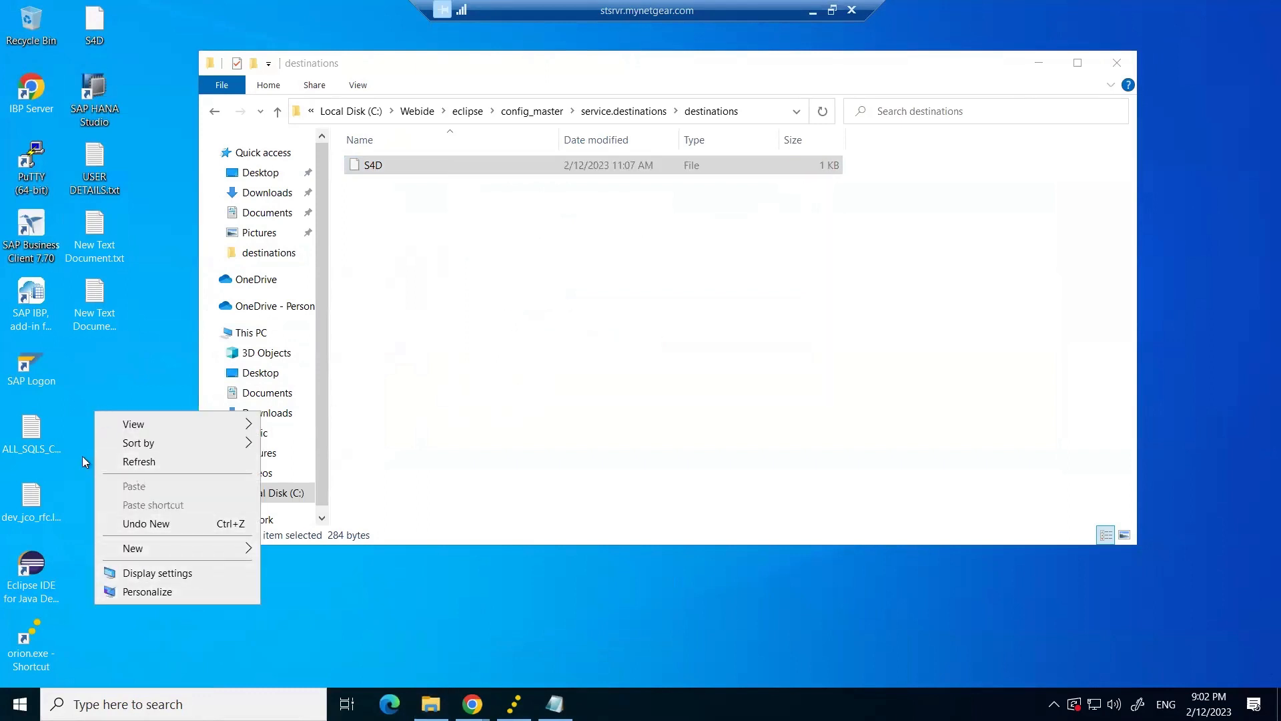
click(158, 351)
click(374, 169)
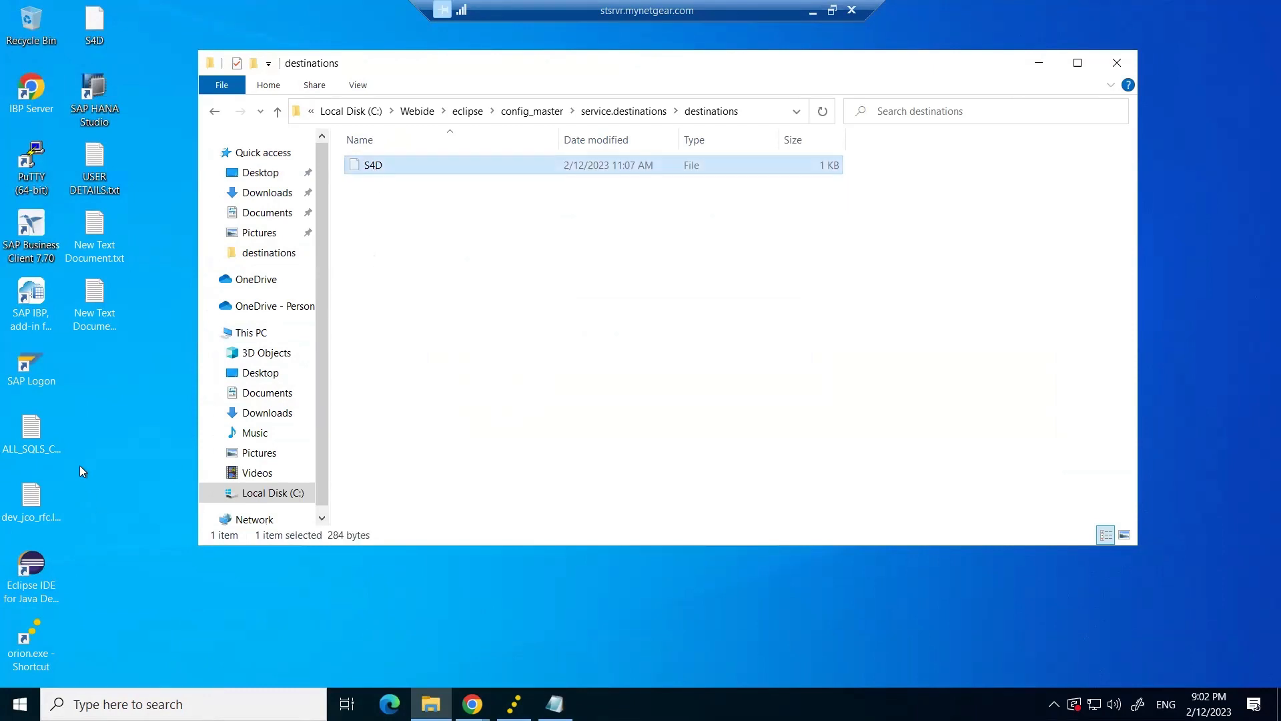
right_click(110, 431)
click(151, 507)
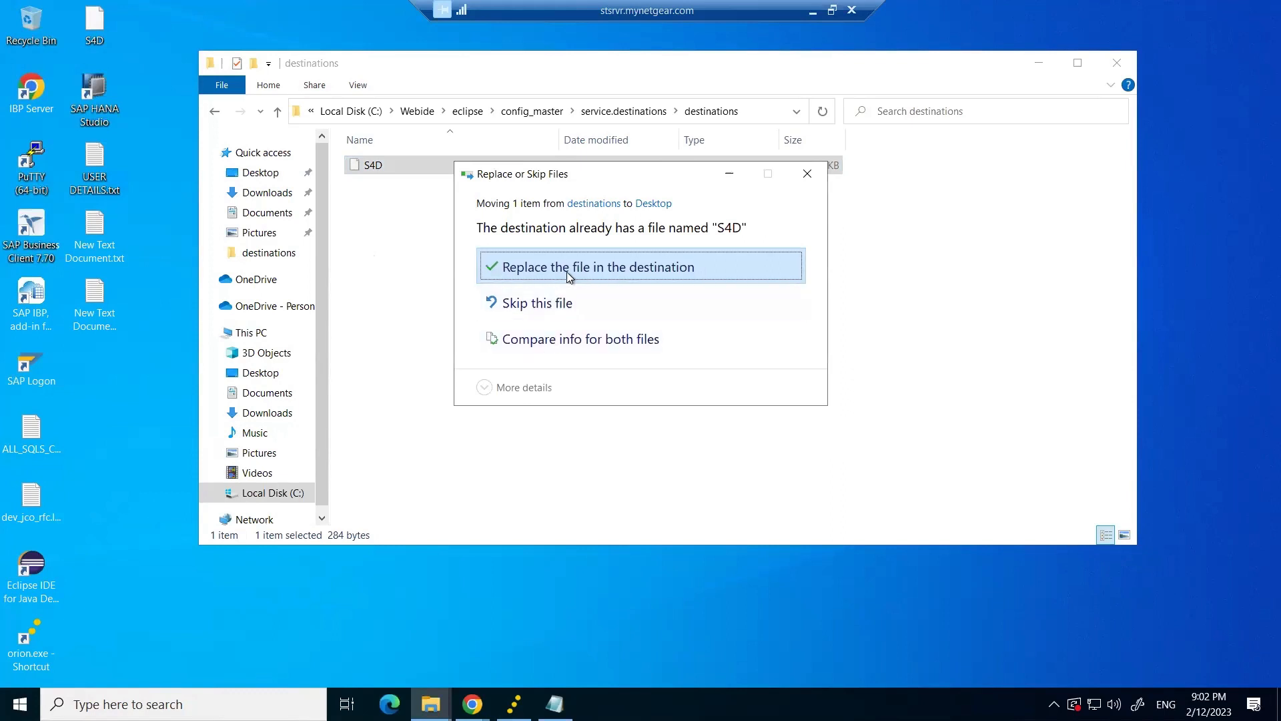
click(567, 271)
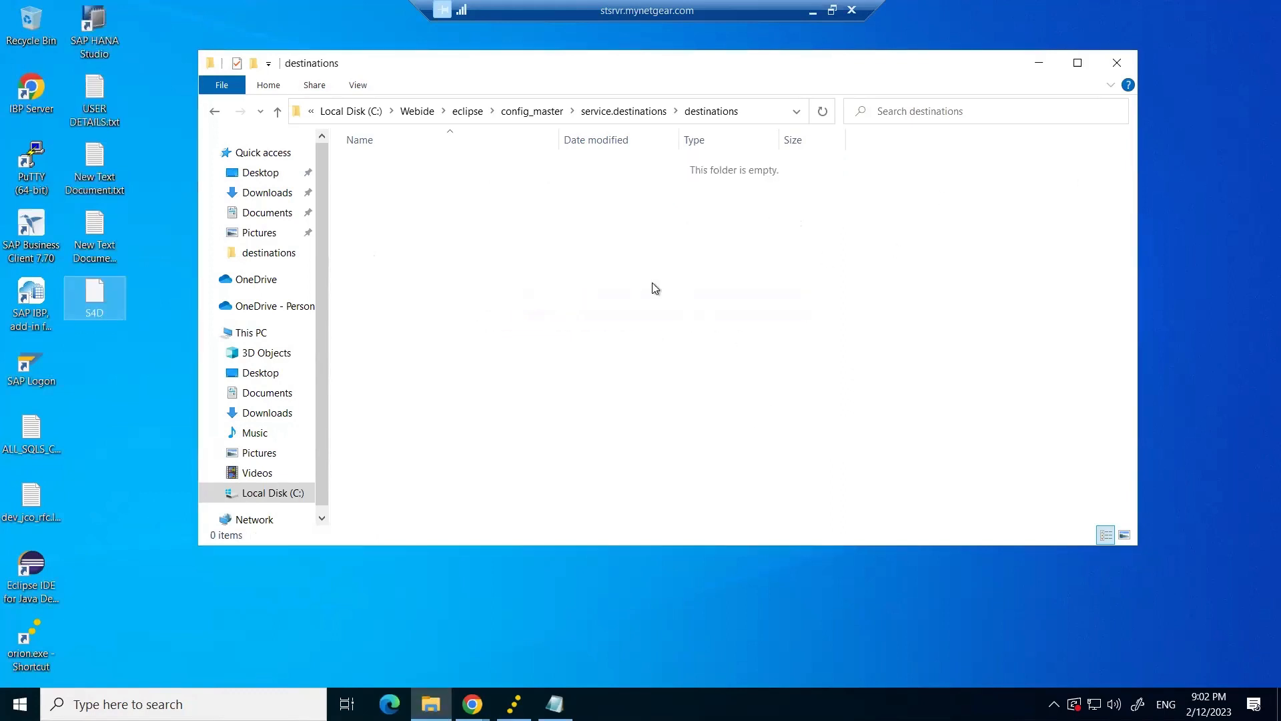
right_click(392, 186)
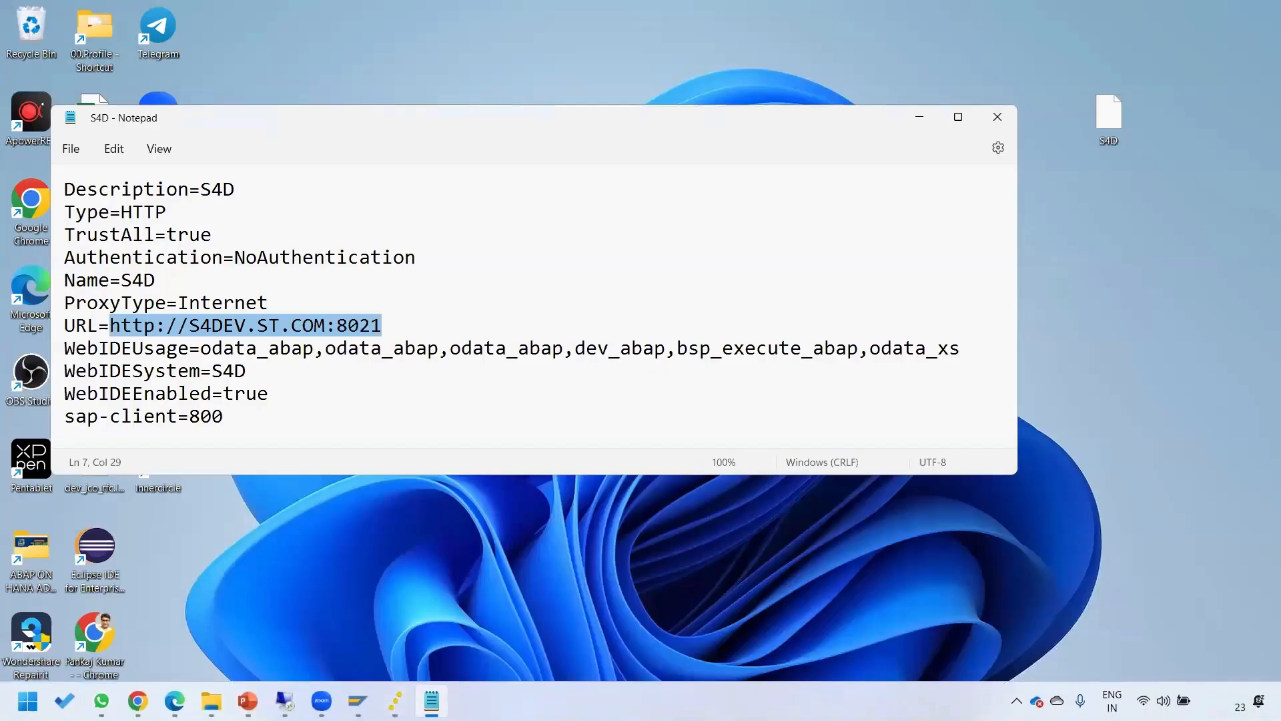
click(432, 701)
Select the eleven destination property lines in the local S4D file.
click(432, 700)
click(244, 423)
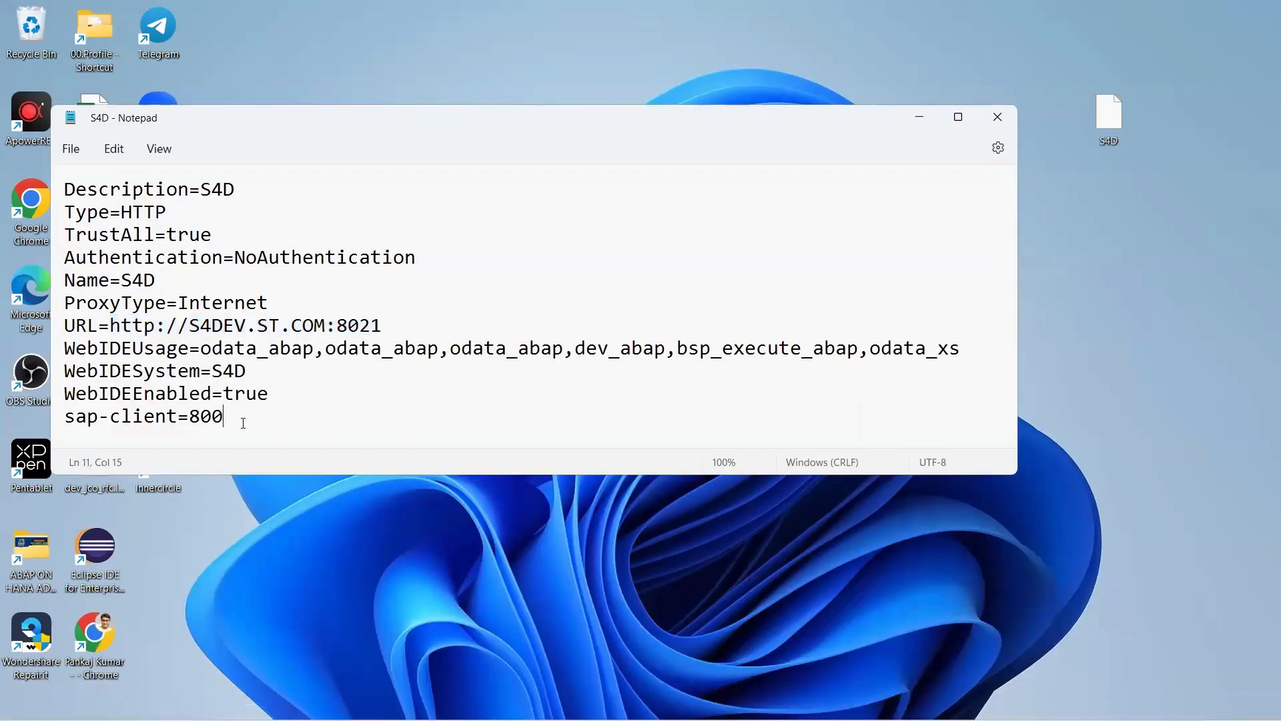
drag(244, 423, 50, 197)
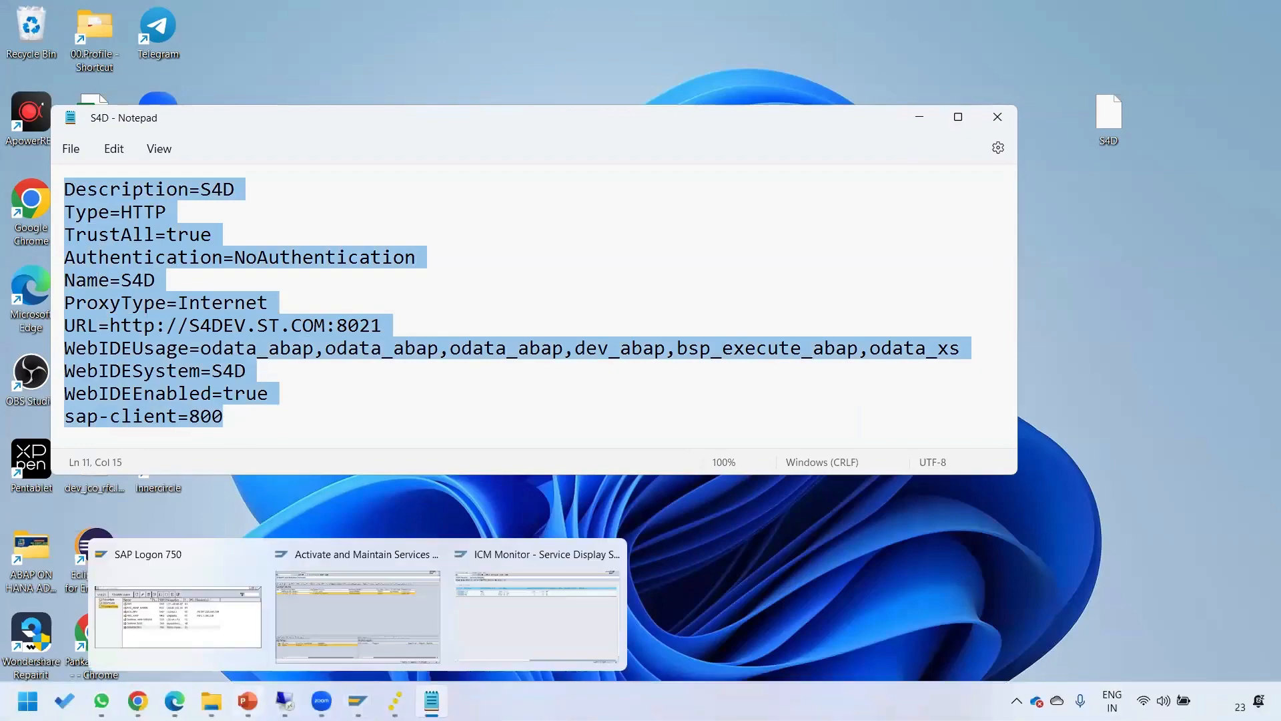
click(285, 701)
click(726, 316)
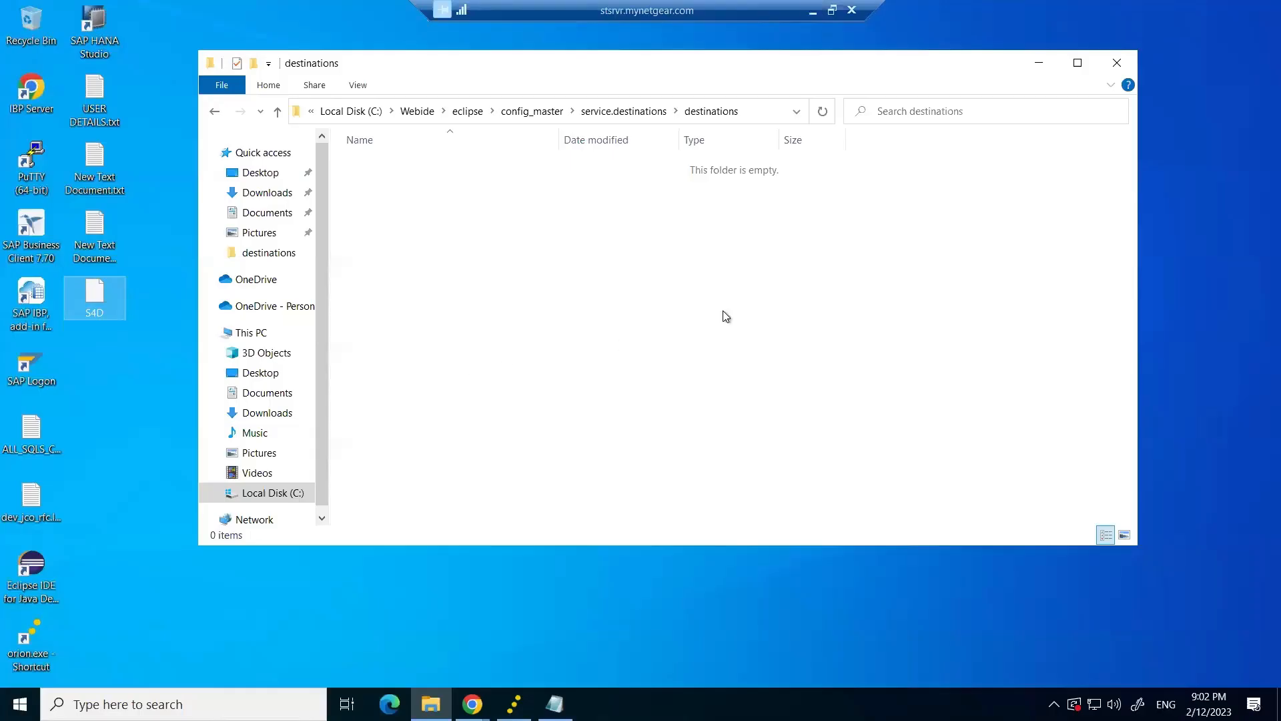
Create S4D.txt in the remote destinations folder and paste the properties into it.
right_click(410, 218)
mouse_move(467, 424)
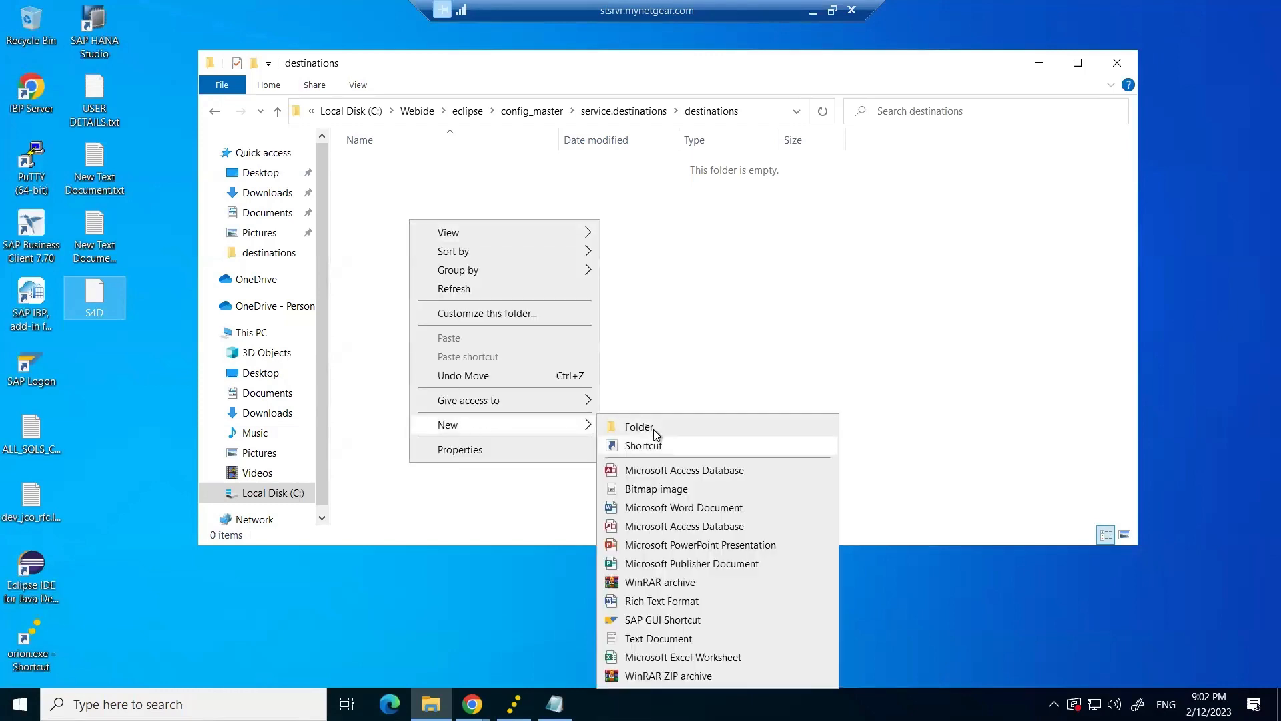
click(652, 639)
text(Description=S4D)
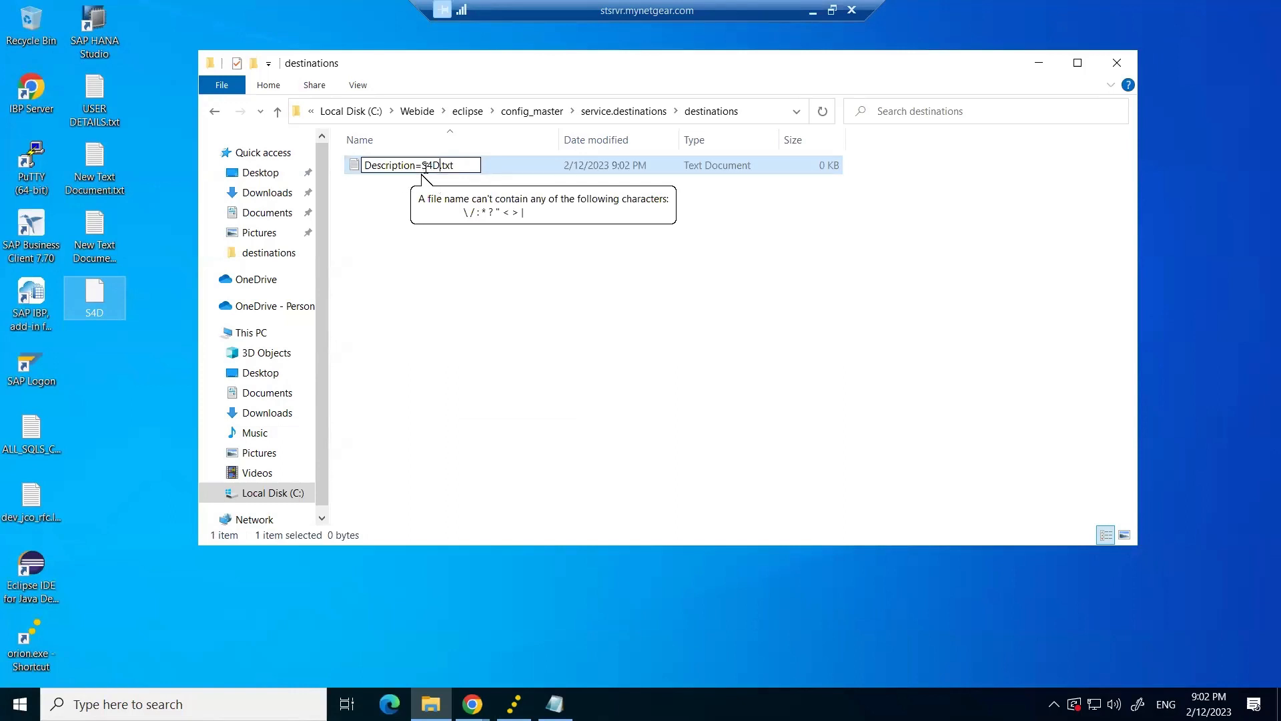
key(BackSpace)
key(BackSpace)
key(BackSpace)
key(BackSpace)
key(BackSpace)
key(BackSpace)
key(BackSpace)
key(BackSpace)
key(BackSpace)
key(BackSpace)
key(BackSpace)
key(BackSpace)
key(BackSpace)
key(BackSpace)
key(BackSpace)
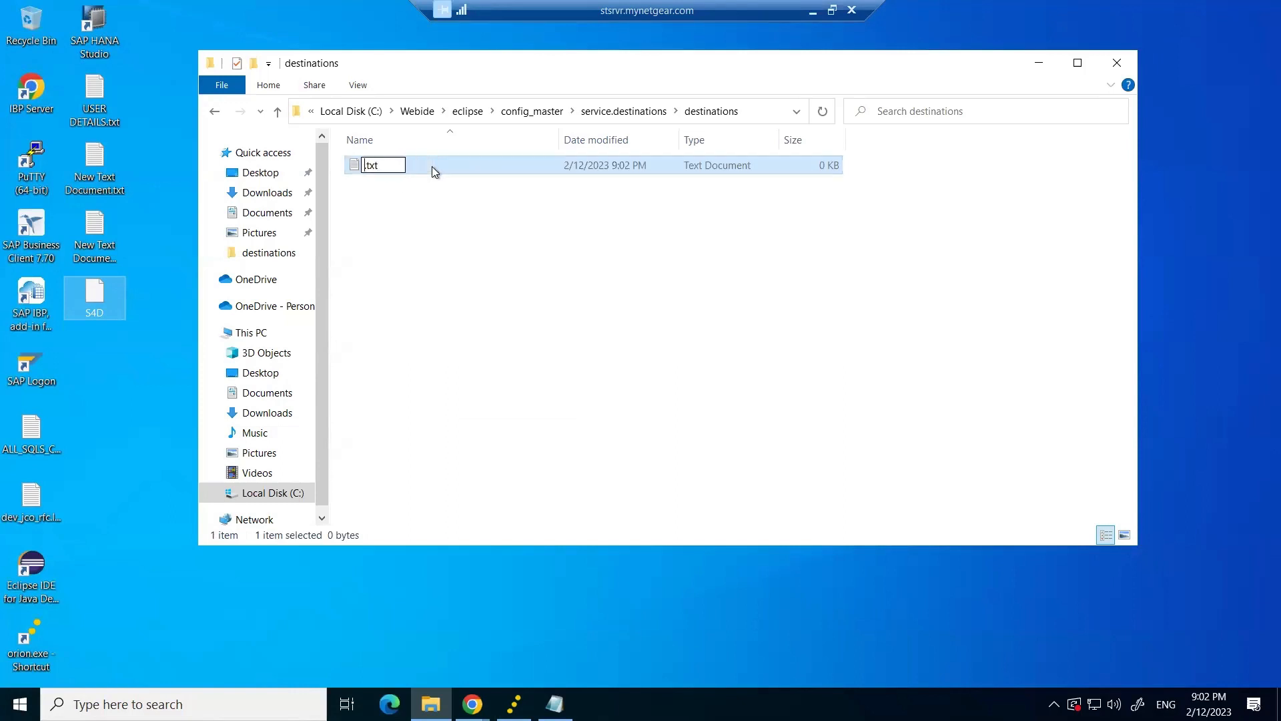
key(Caps_Lock)
text(S4)
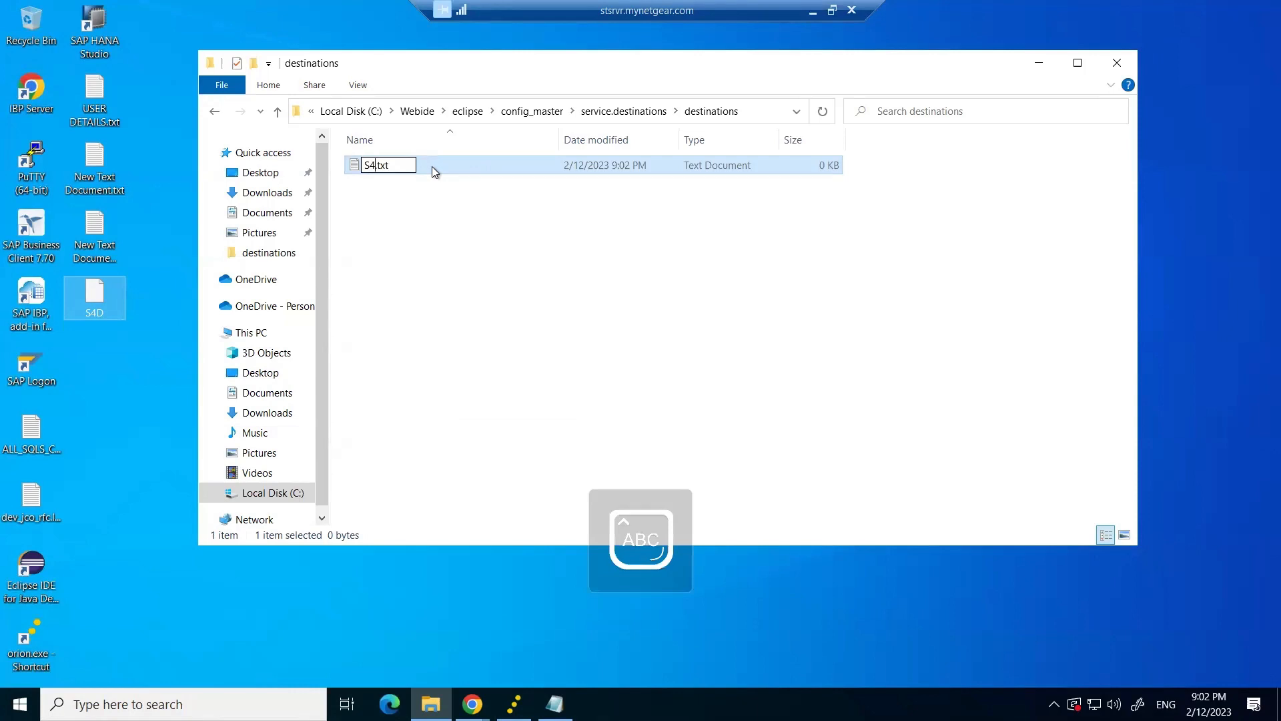
text(D)
key(Return)
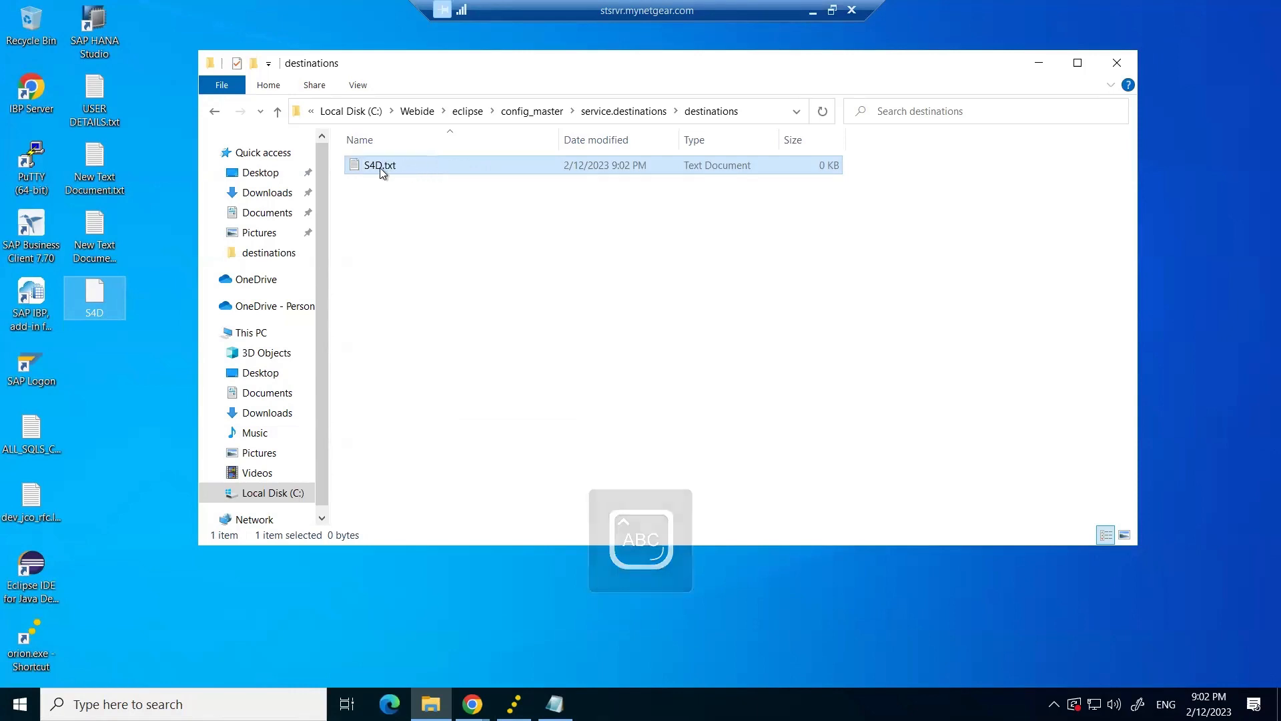
double_click(382, 166)
text(Description=S4D Type=HTTP TrustAll=true Authentication=NoAuthentication Name=S4D ProxyType=Internet URL=httpS4DEV.ST.COM8021 WebIDEUsage=odata_abap,odata_abap,odata_abap,dev_abap,bsp_execute_abap,odata_xs WebIDESystem=S4D WebIDEEnabled=true sap-client=800)
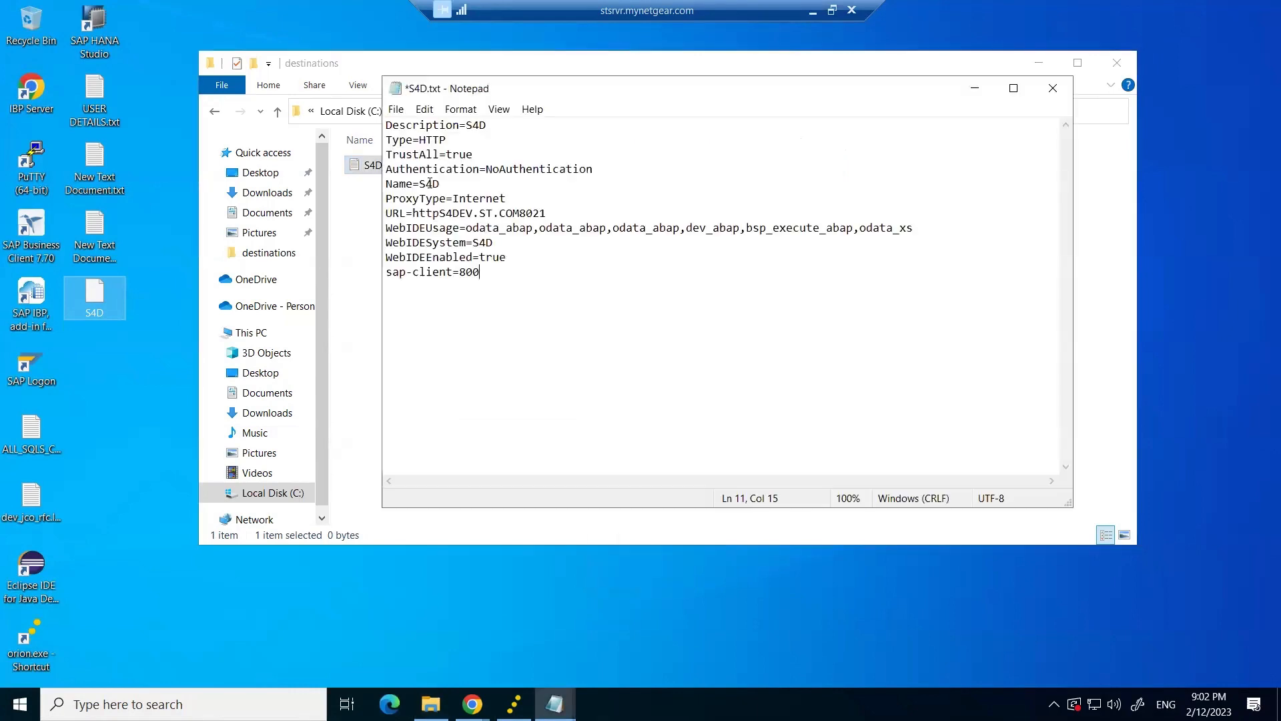
Save S4D.txt and insert the missing colon before port 8021 in its URL.
click(396, 109)
click(437, 174)
drag(545, 214, 511, 212)
click(586, 213)
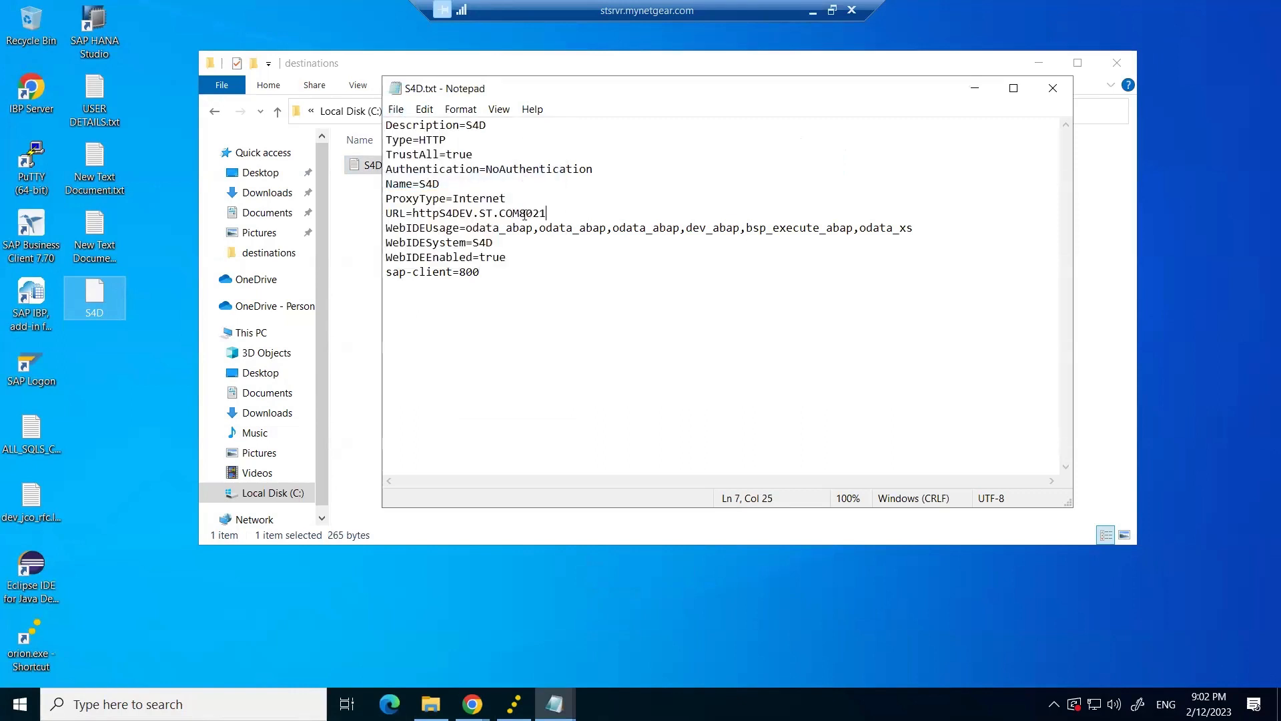
text(:)
drag(553, 215, 425, 217)
click(559, 214)
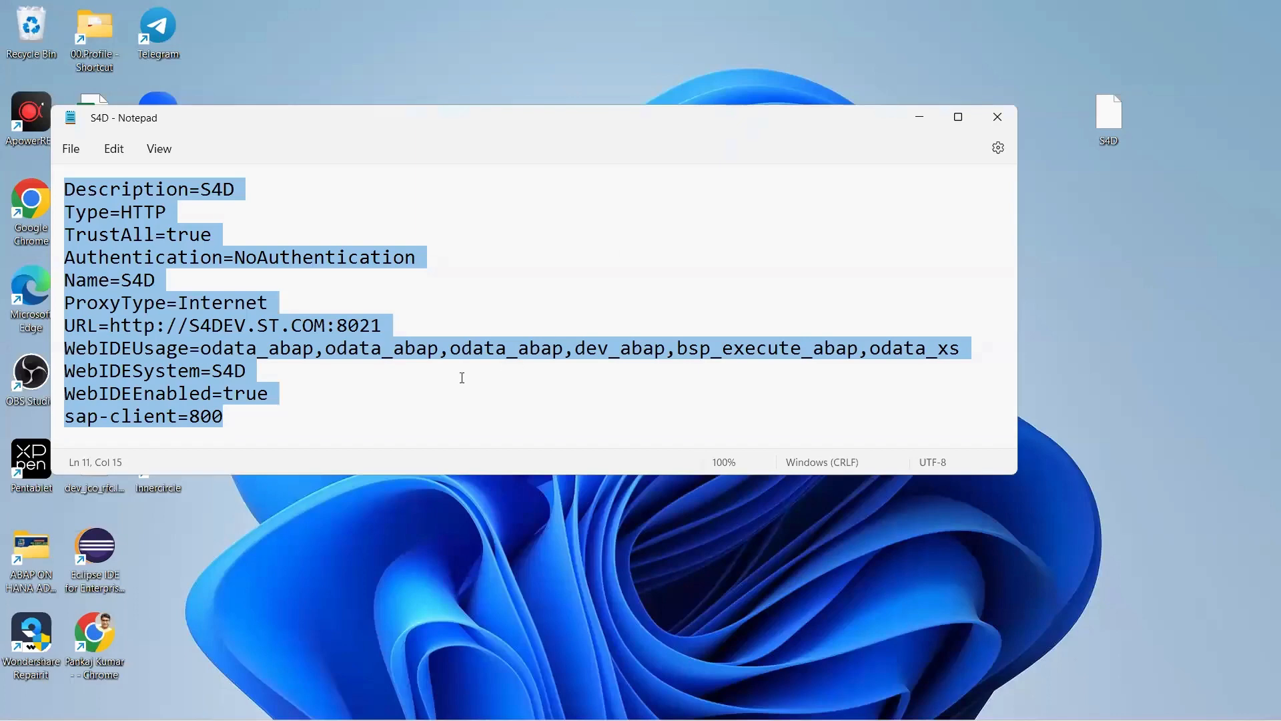
Compare the remote S4D.txt contents against the local S4D file's text.
click(457, 372)
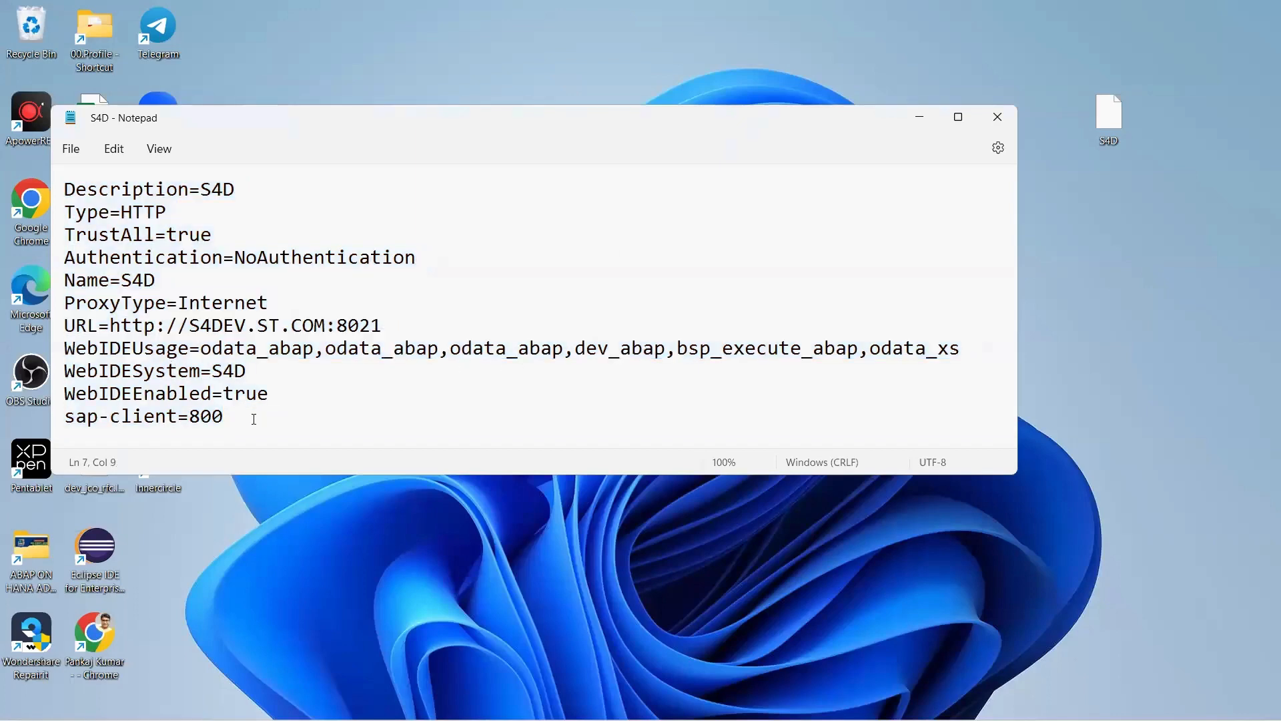
key(ctrl+a)
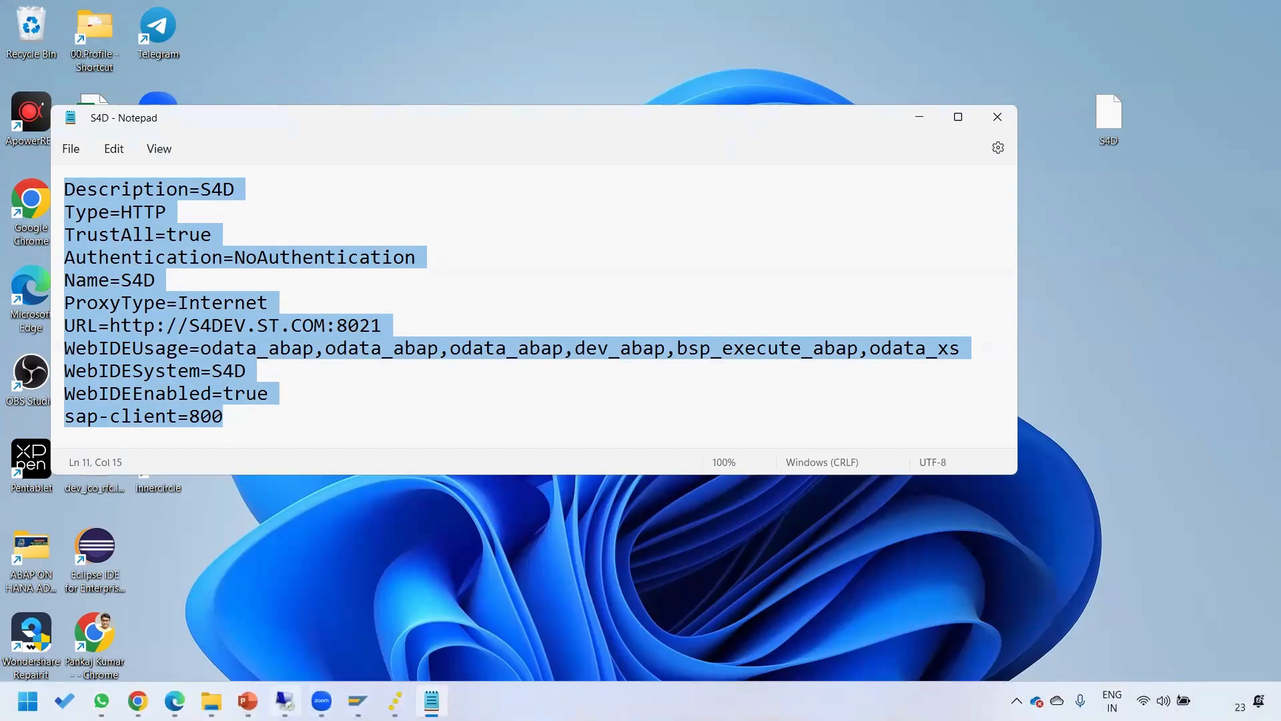
click(287, 699)
drag(515, 307, 363, 121)
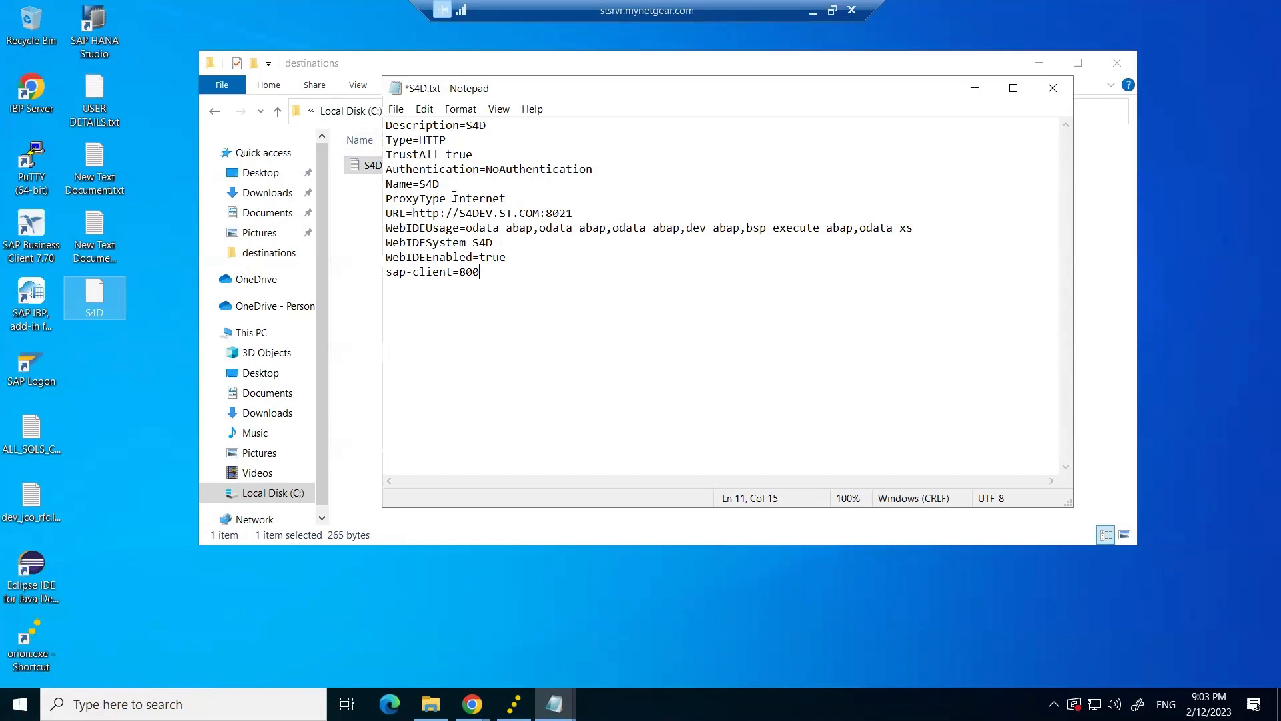
click(454, 154)
click(499, 292)
click(495, 230)
click(541, 284)
click(396, 109)
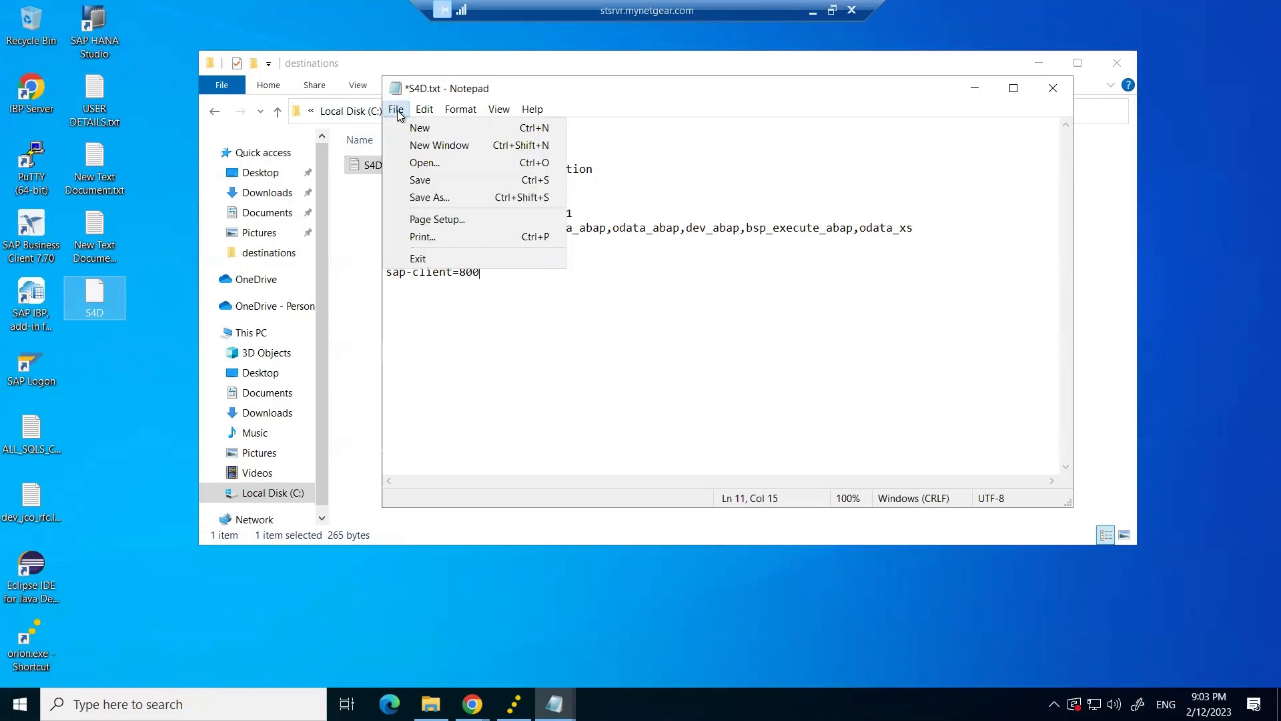
click(417, 181)
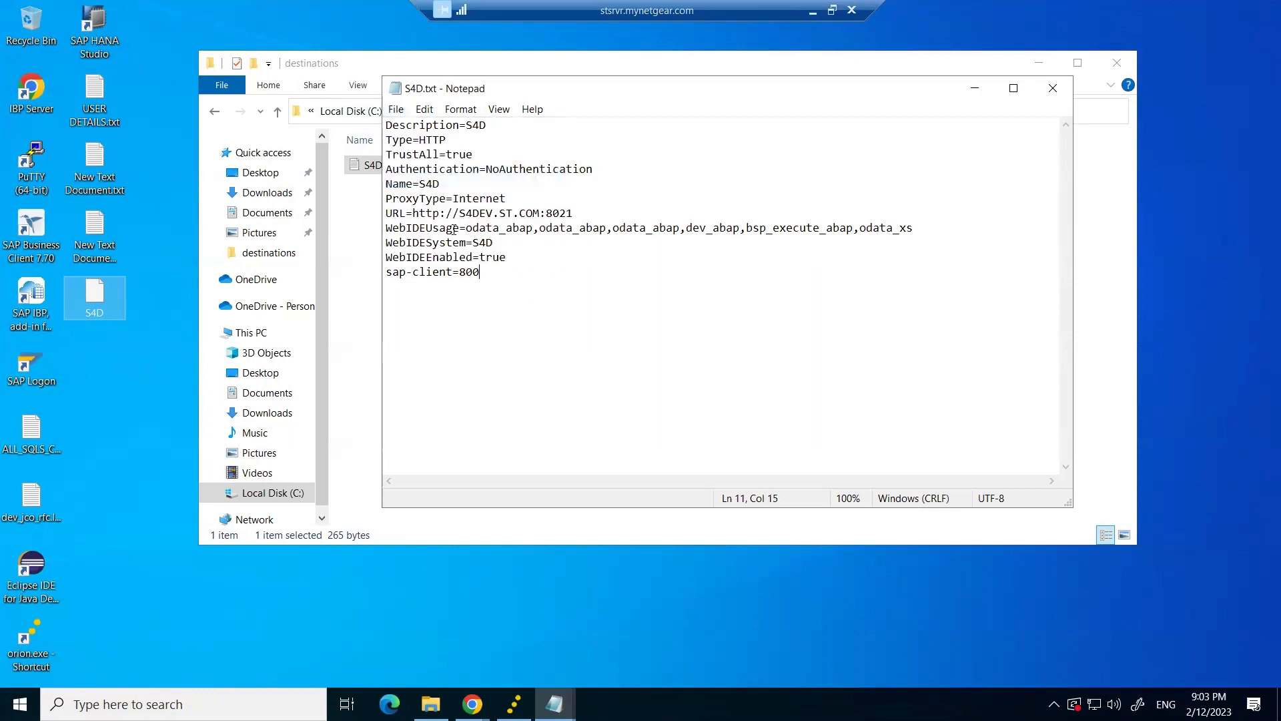
click(1053, 89)
click(394, 165)
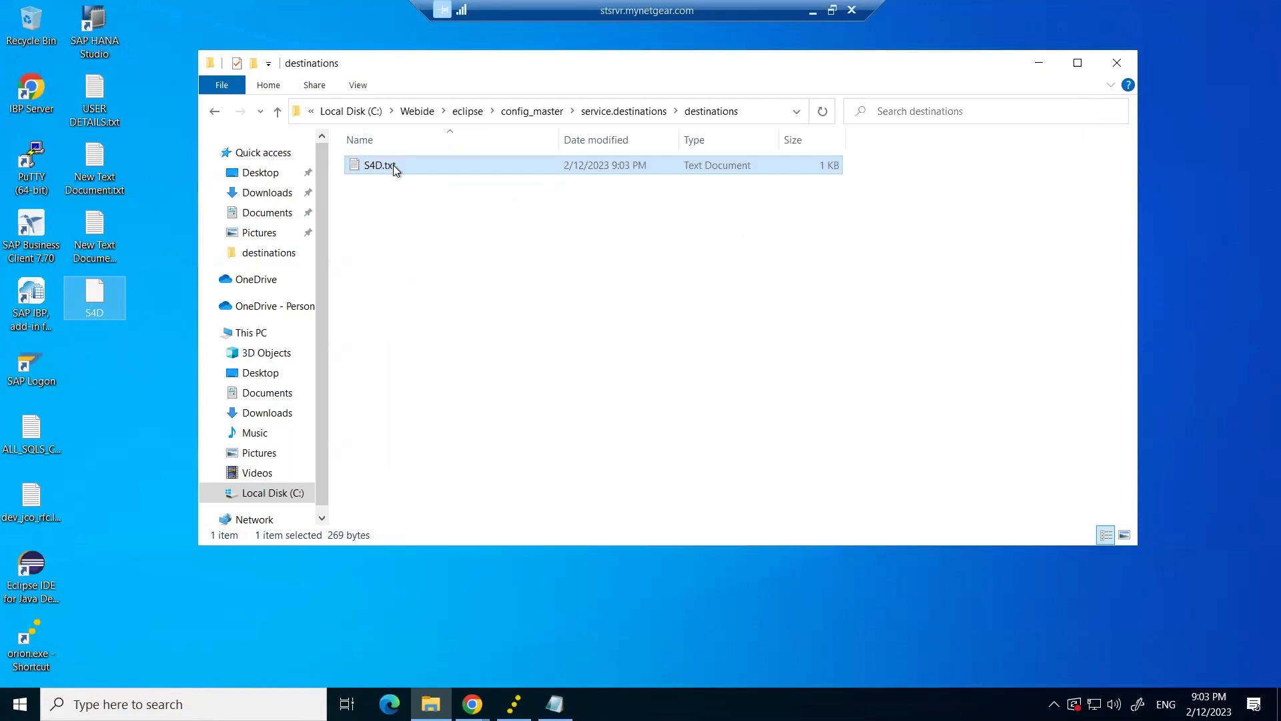
Rename S4D.txt to S4D without an extension, accepting the extension change.
click(401, 166)
key(BackSpace)
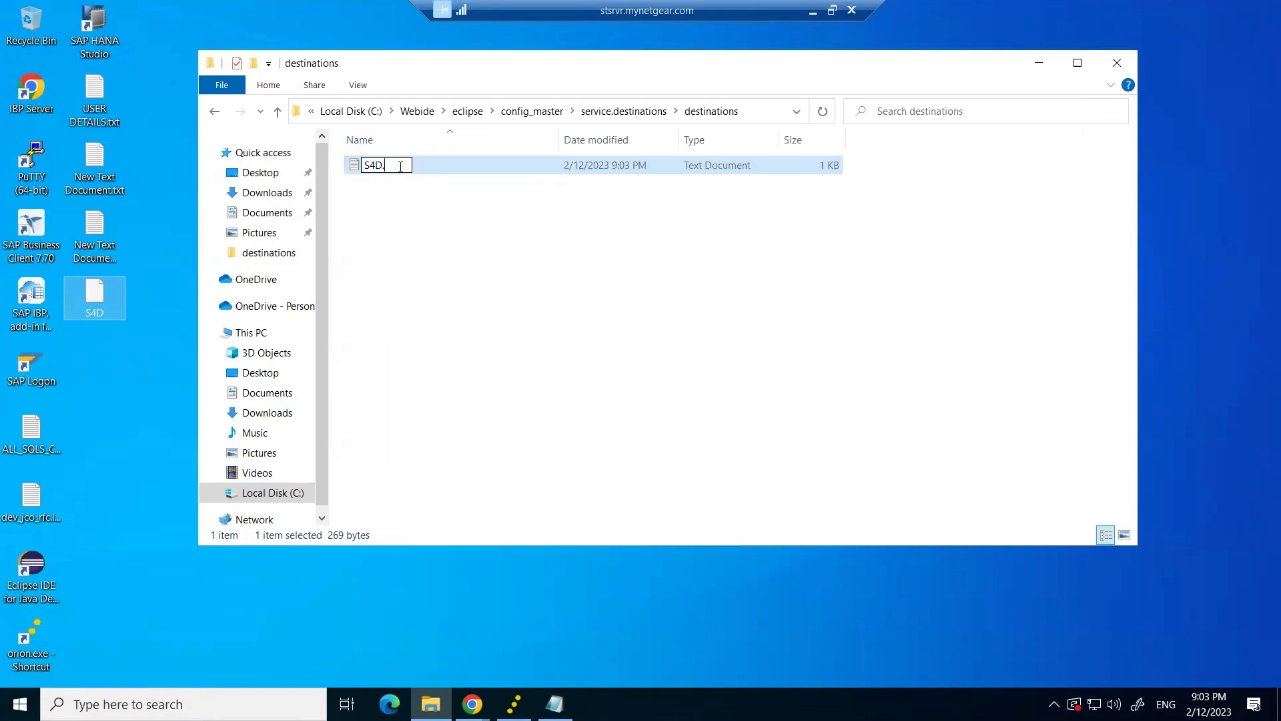
key(Return)
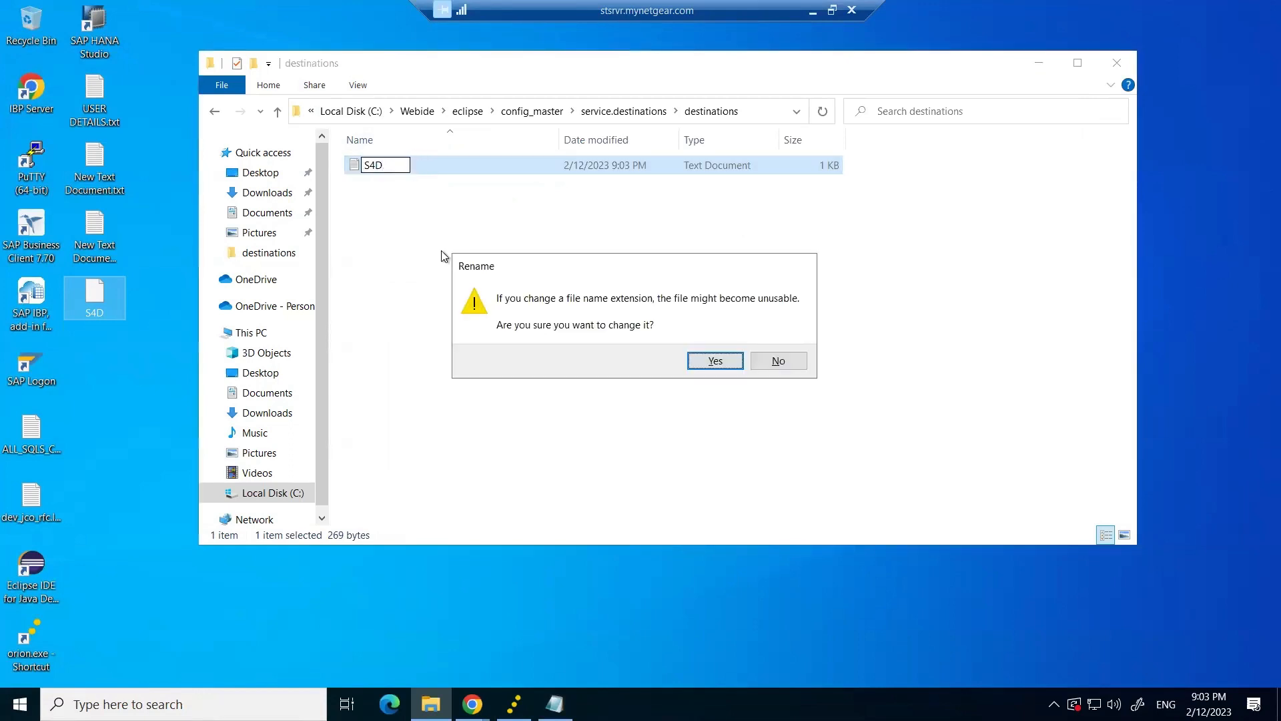
click(704, 360)
Close the destinations folder and discard the unsaved URL note.
click(1113, 62)
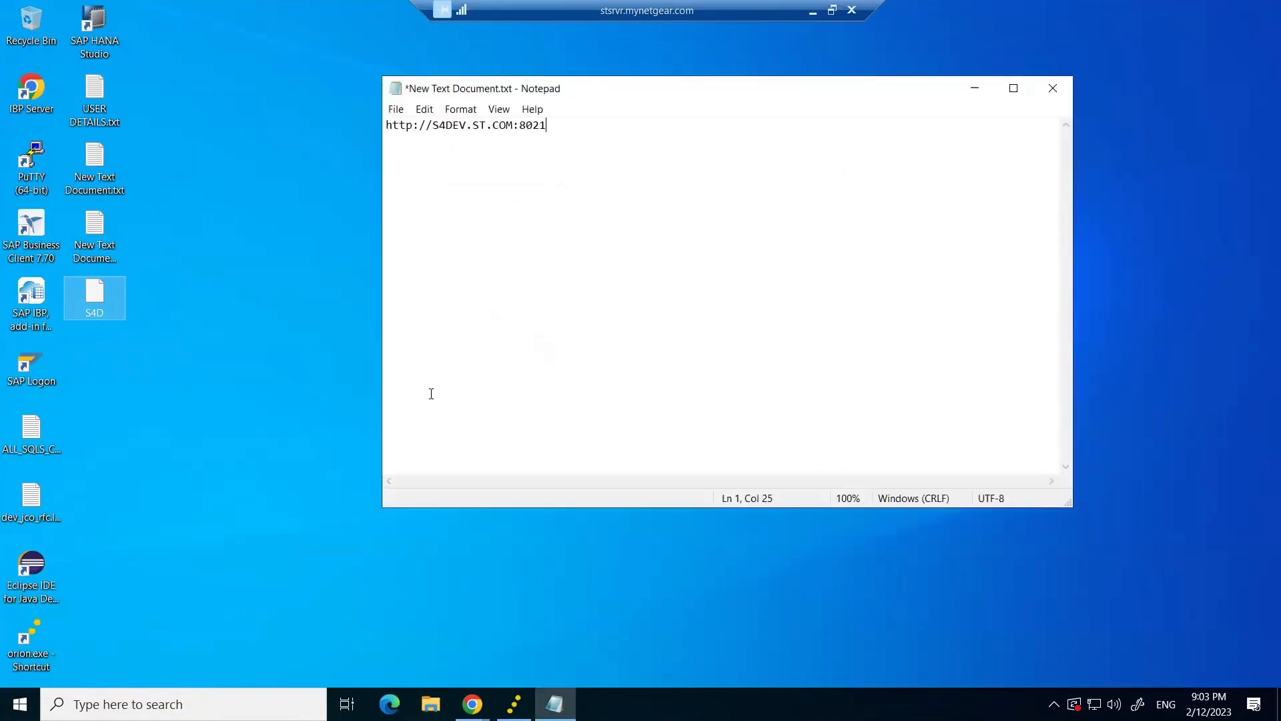
click(1053, 88)
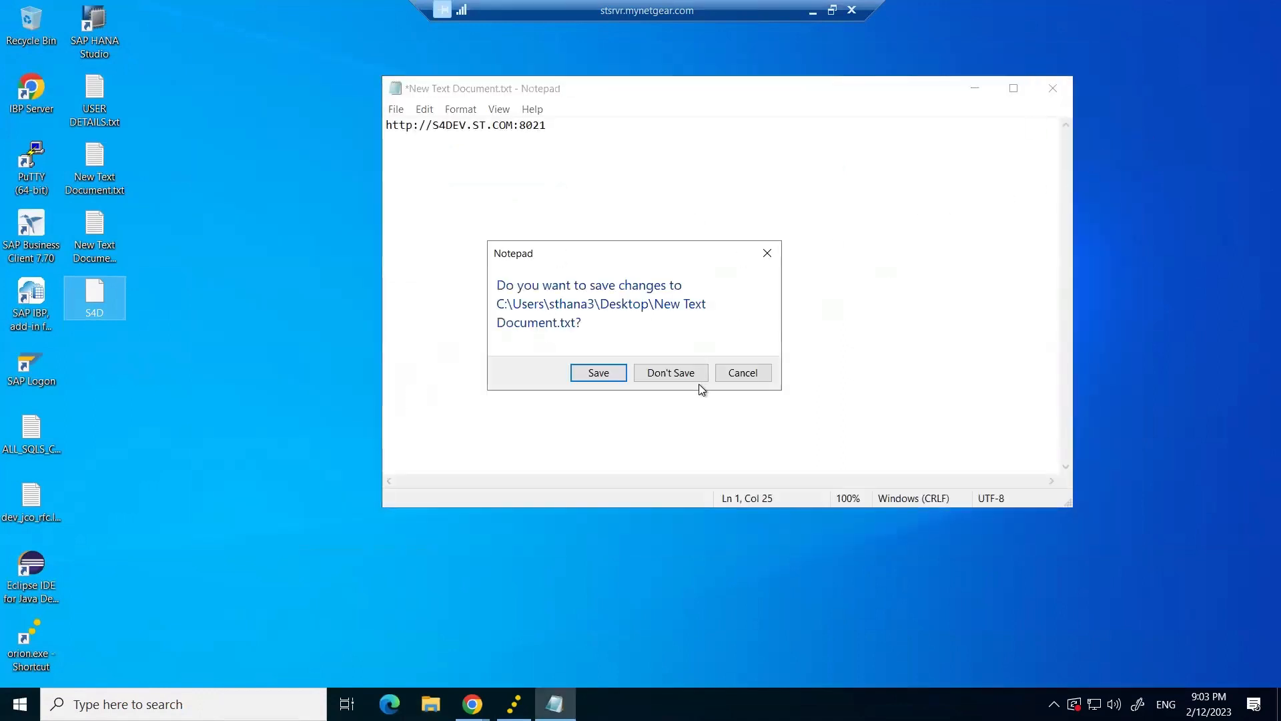
click(671, 372)
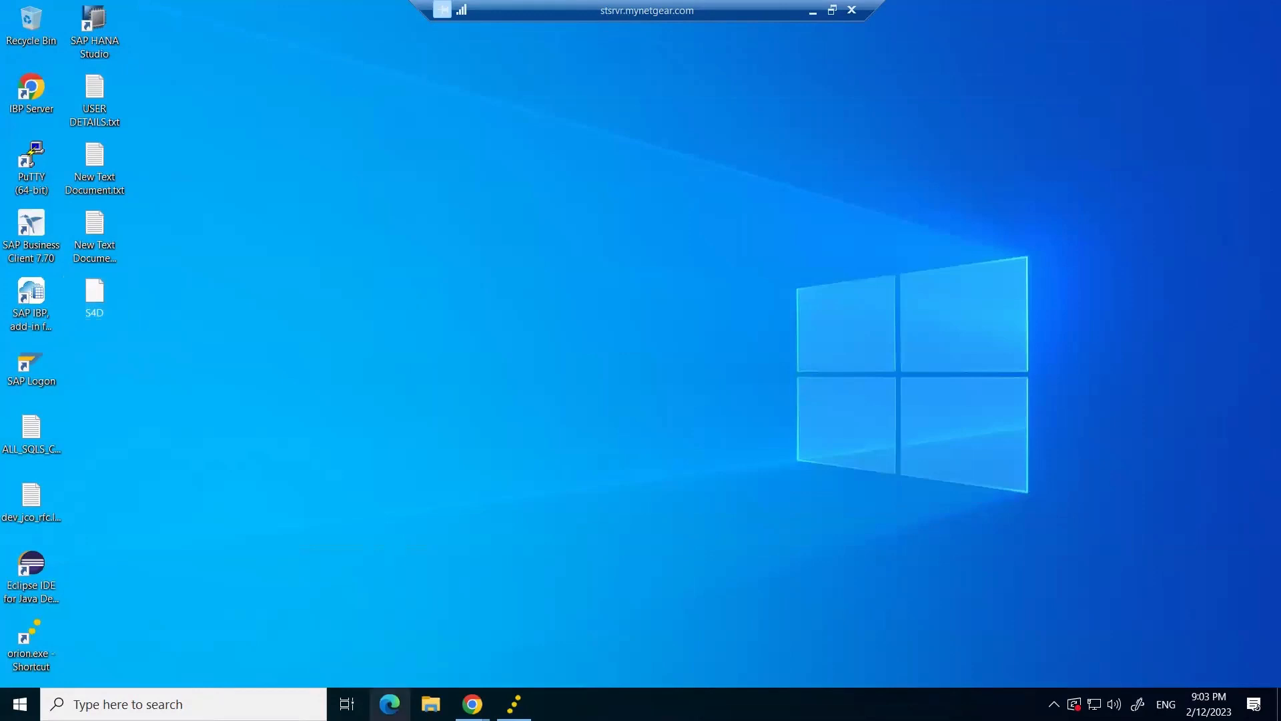
click(473, 704)
Sign in on the Orion login page to load SAP Web IDE.
click(526, 657)
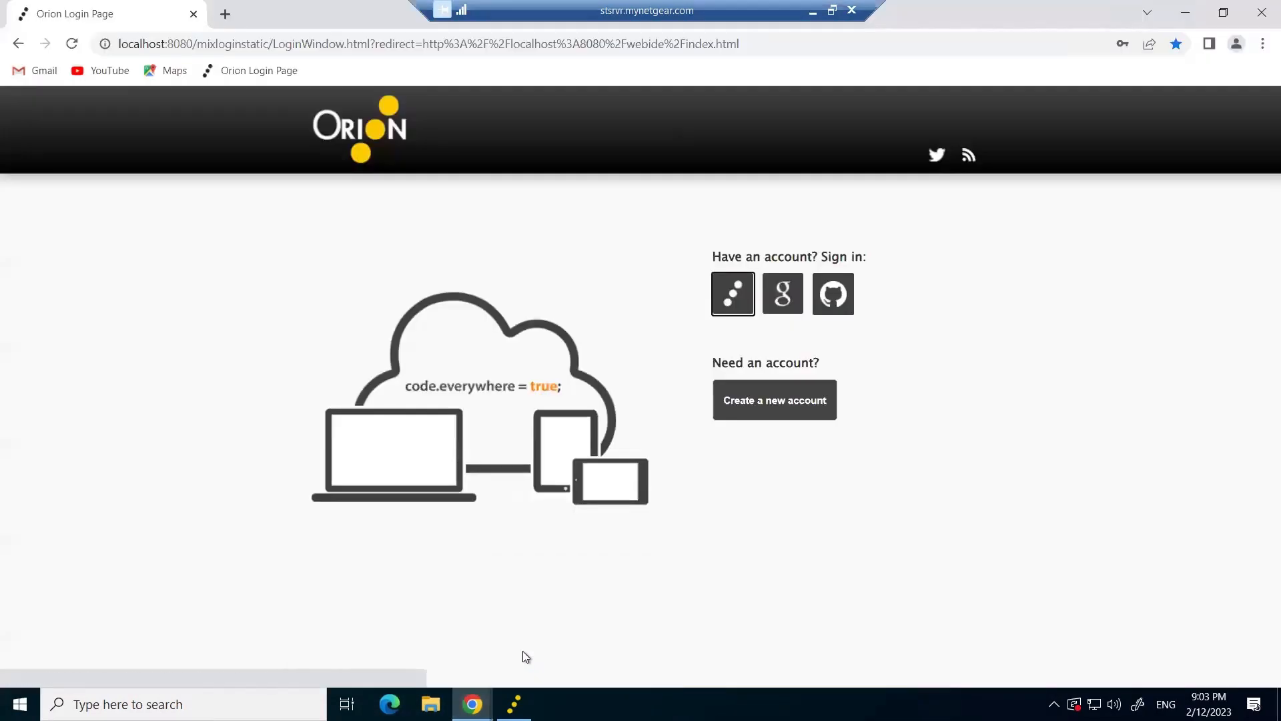
click(734, 306)
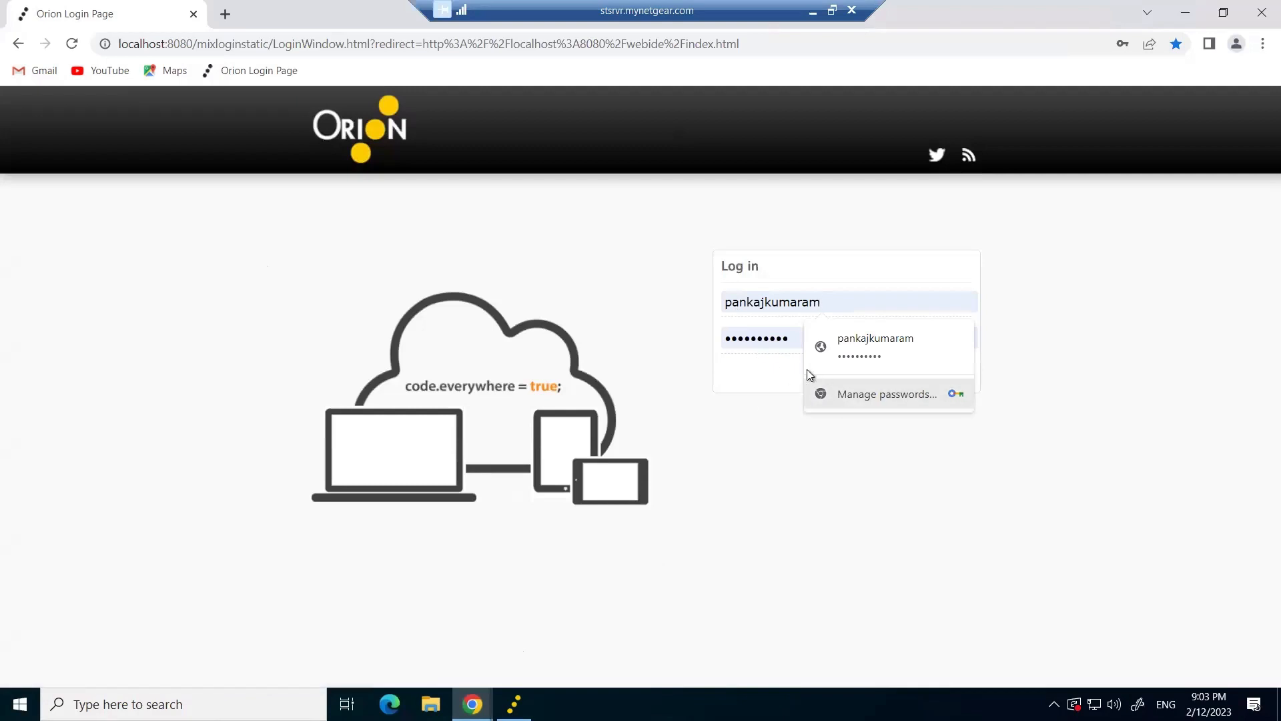
key(Escape)
click(938, 376)
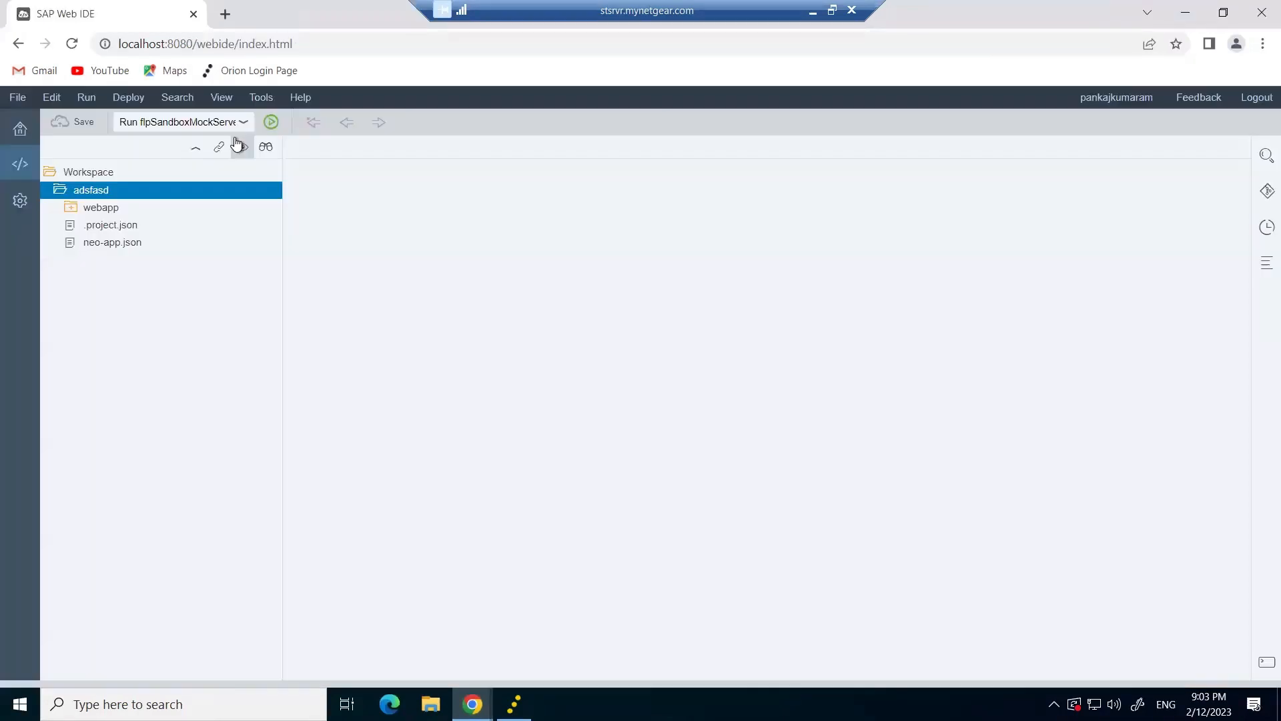
Create a List Report Application project named and titled TESTESE, choosing S4D as the system.
right_click(70, 175)
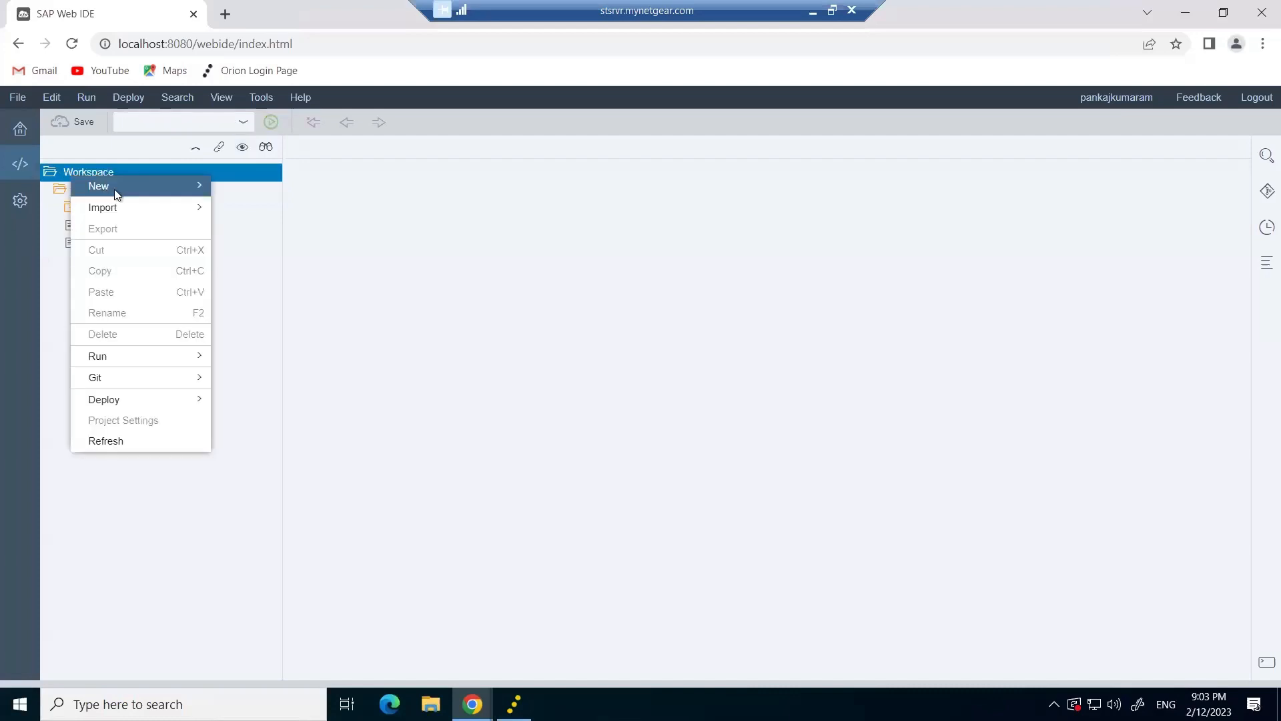
mouse_move(114, 190)
click(299, 229)
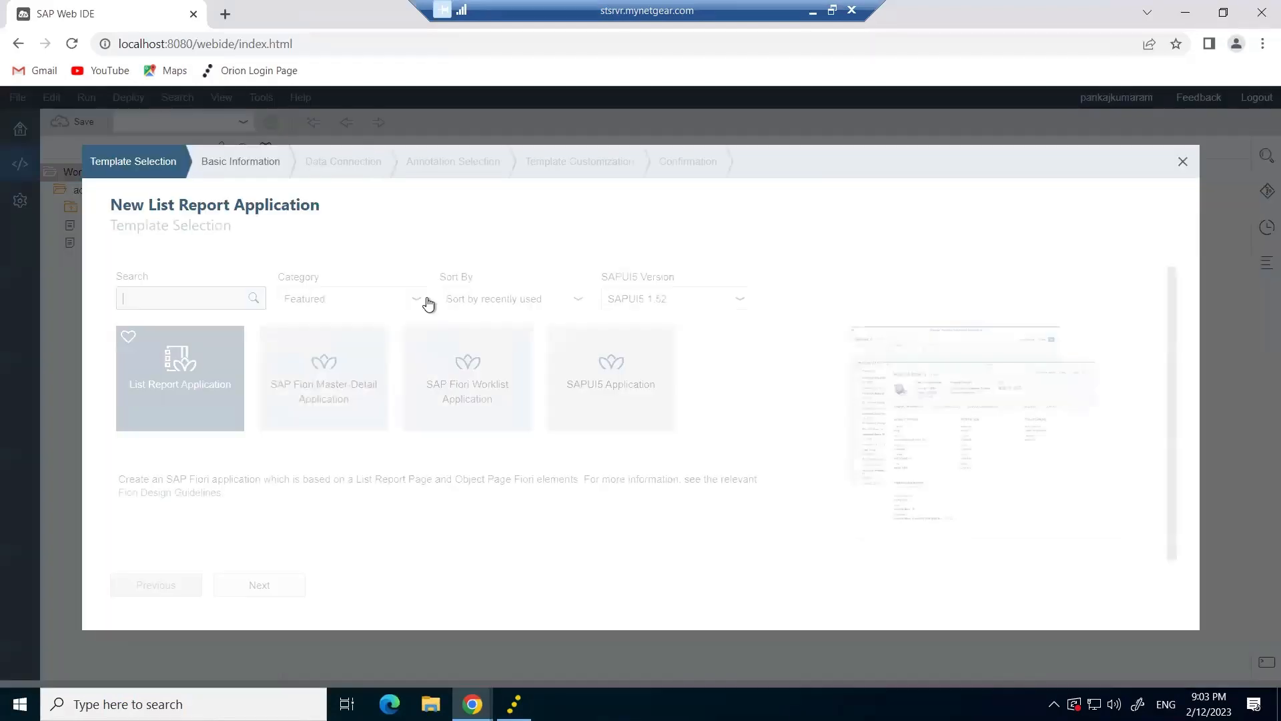
click(260, 585)
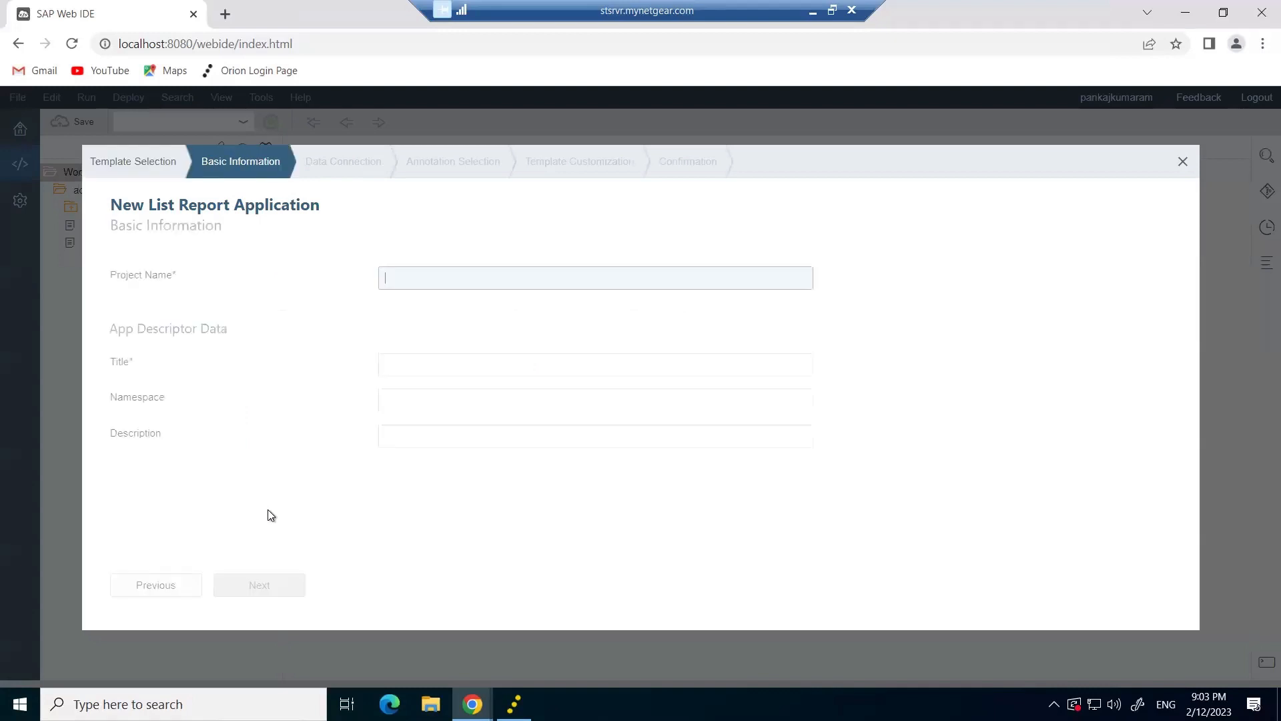
click(394, 287)
text(TESTESE)
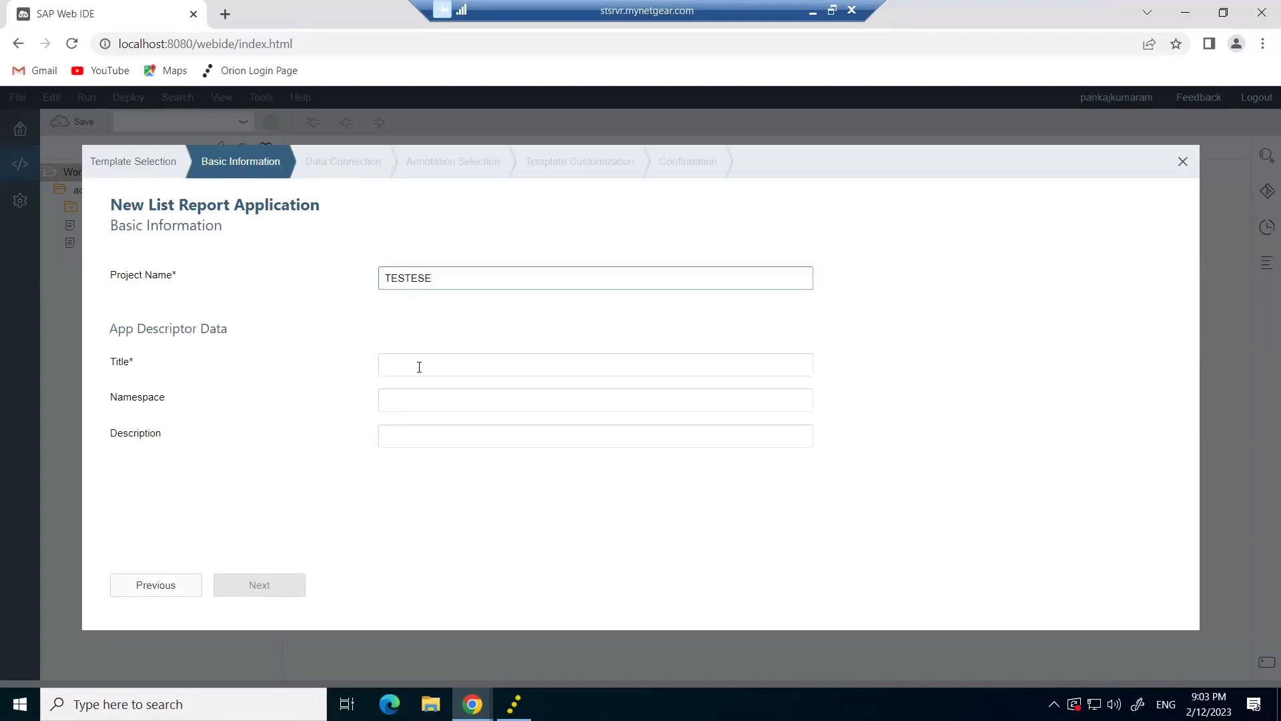
click(419, 367)
text(TESTESE)
click(287, 591)
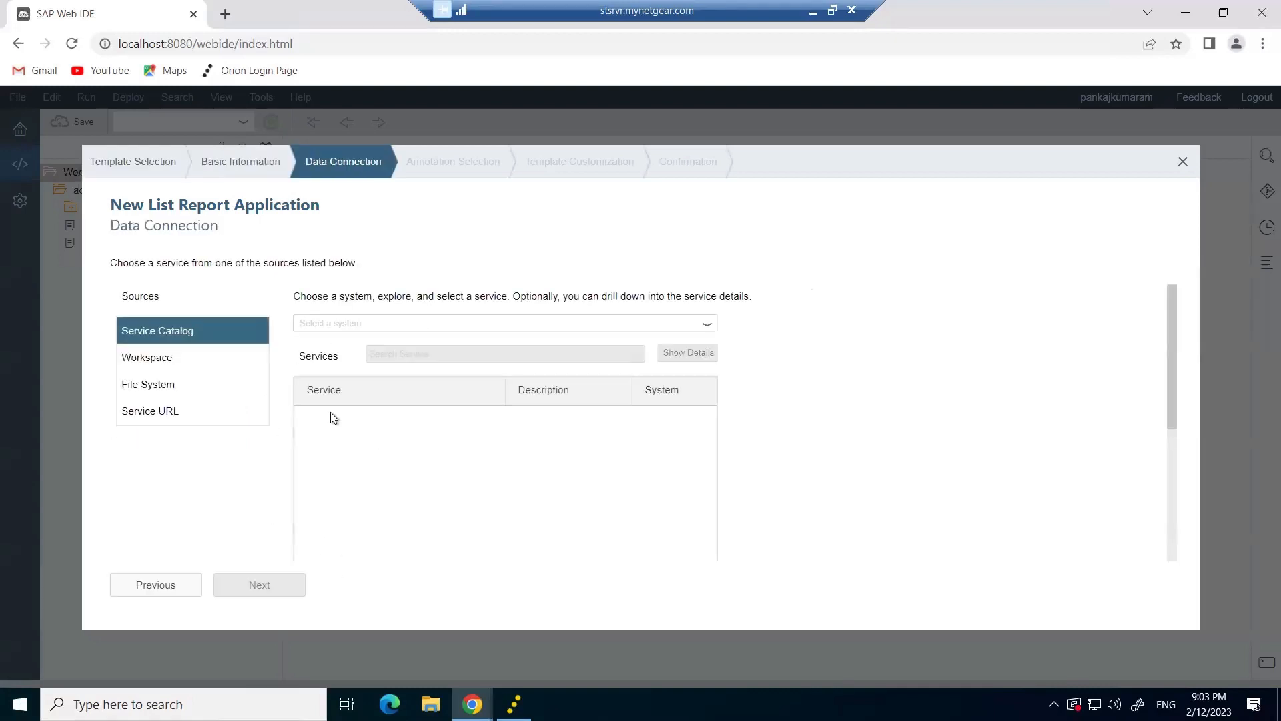
click(701, 333)
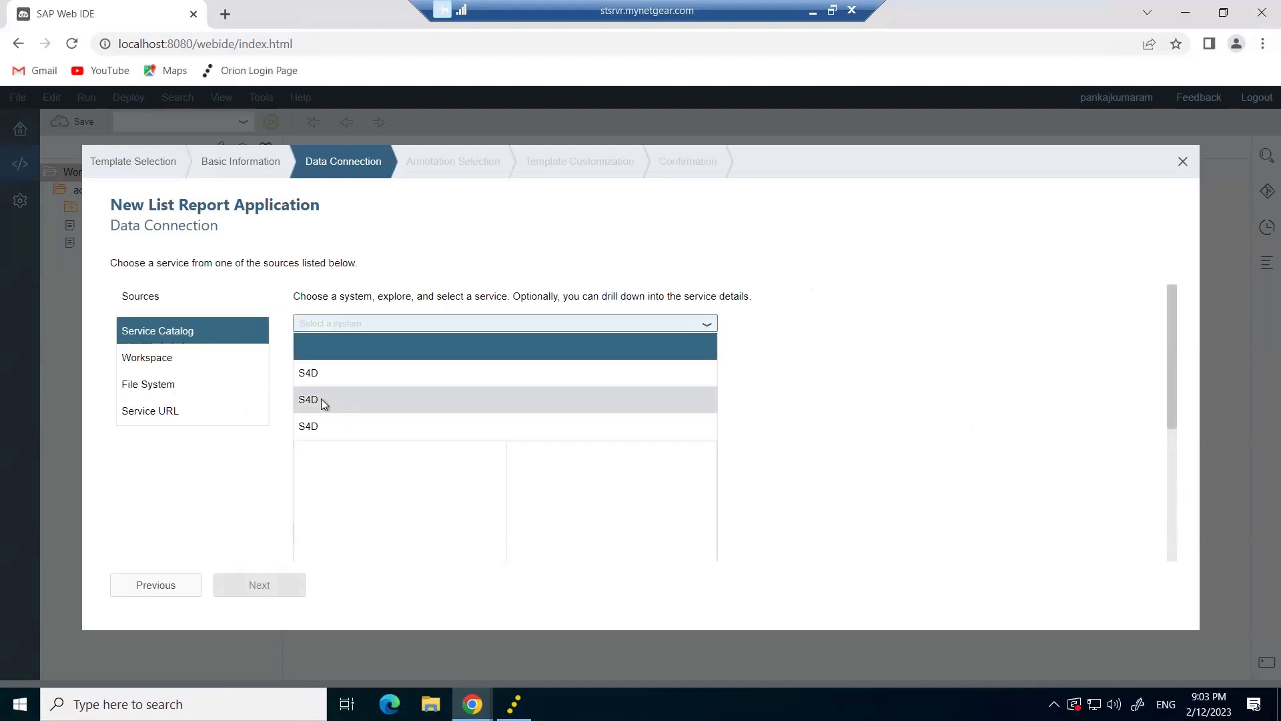
click(315, 374)
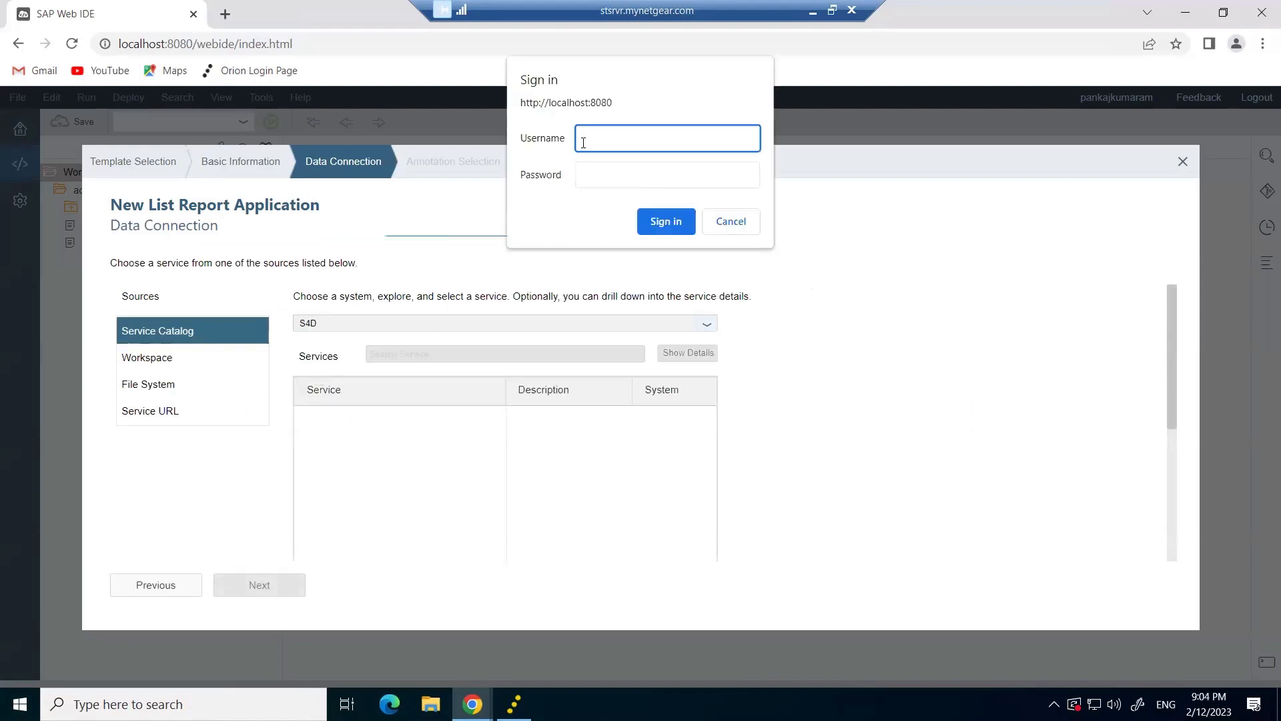
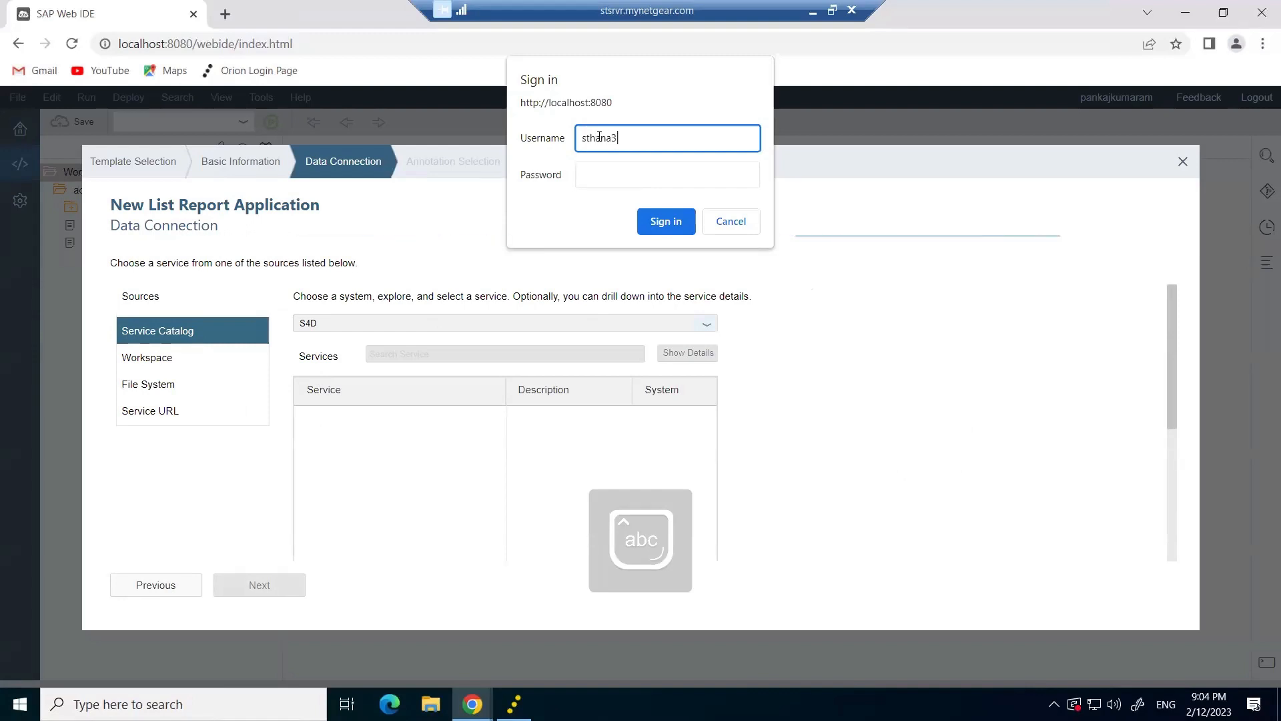
Enter the S4D username and password and submit the sign-in.
key(Tab)
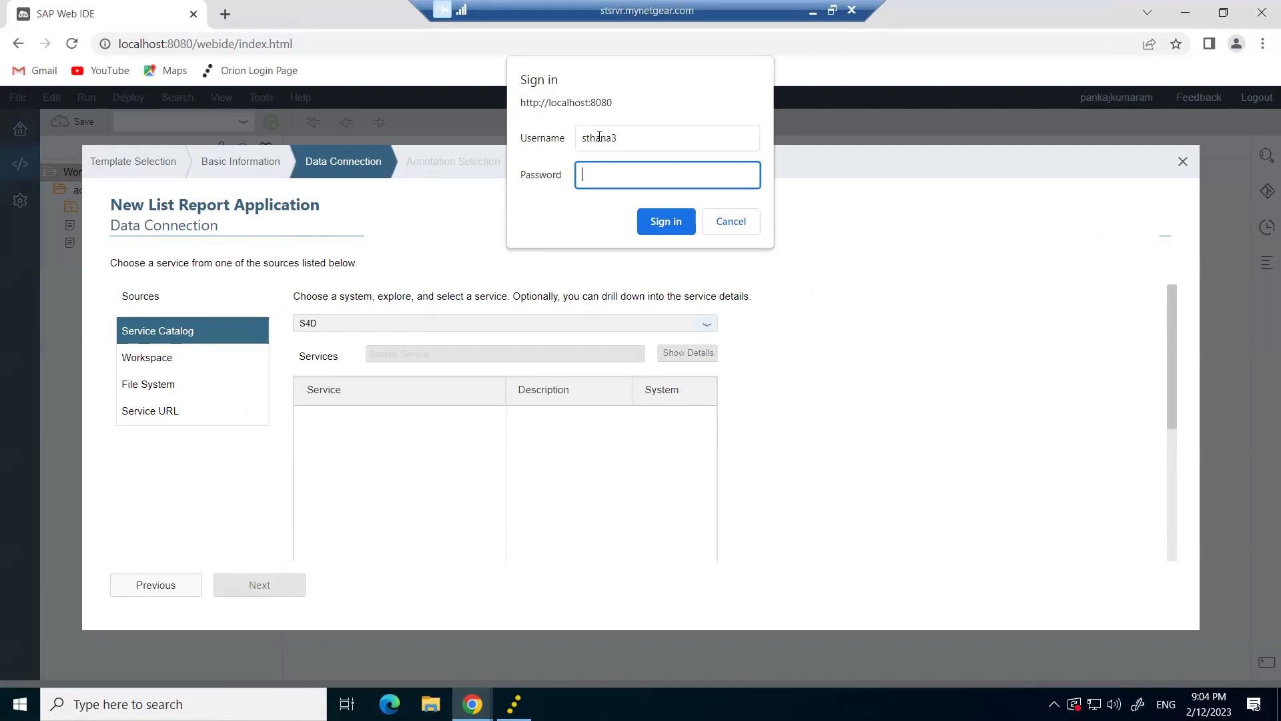
text(••••••)
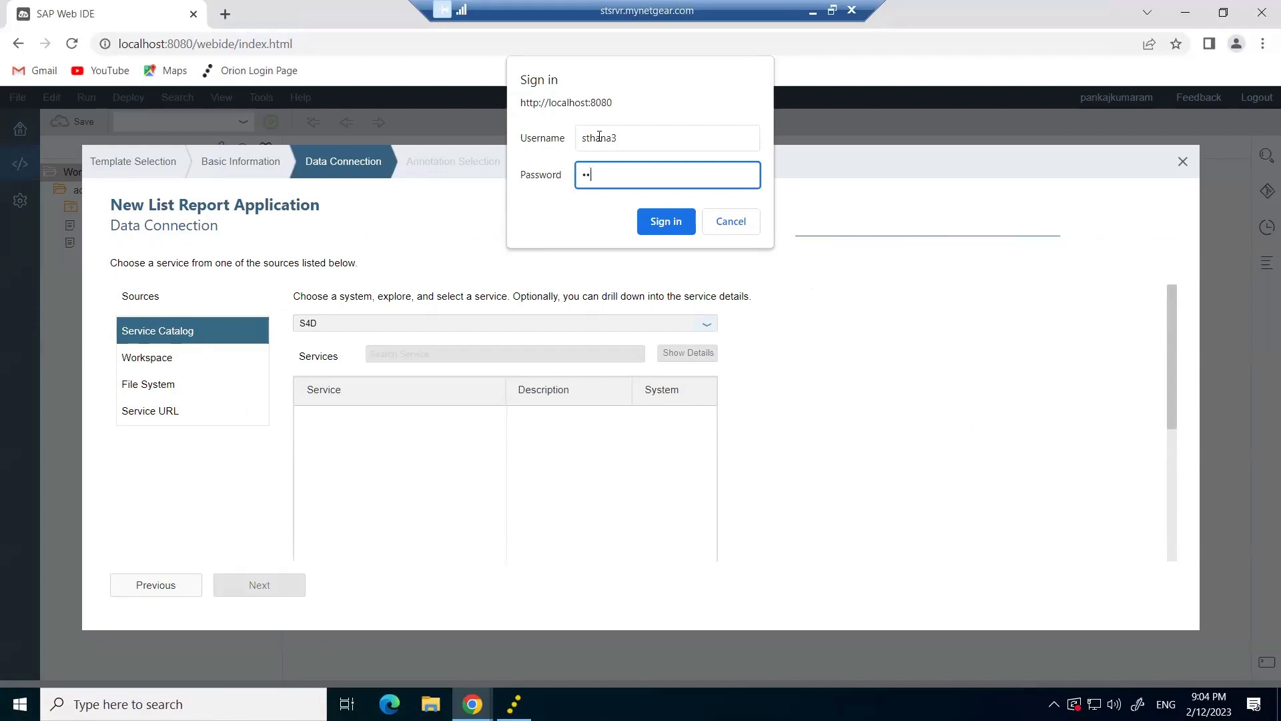
key(Return)
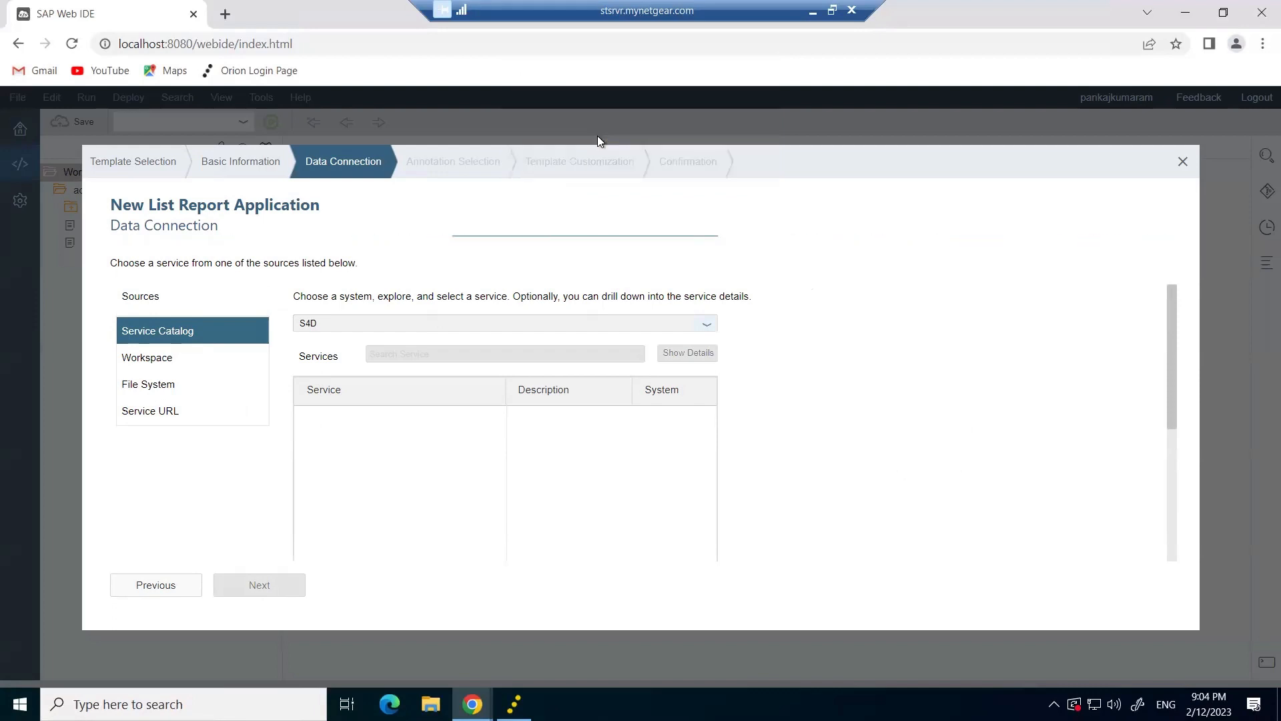
Browse the S4D catalog and try ZCRUD_SRV, advancing to annotation selection and back.
scroll(428, 494, down, 15)
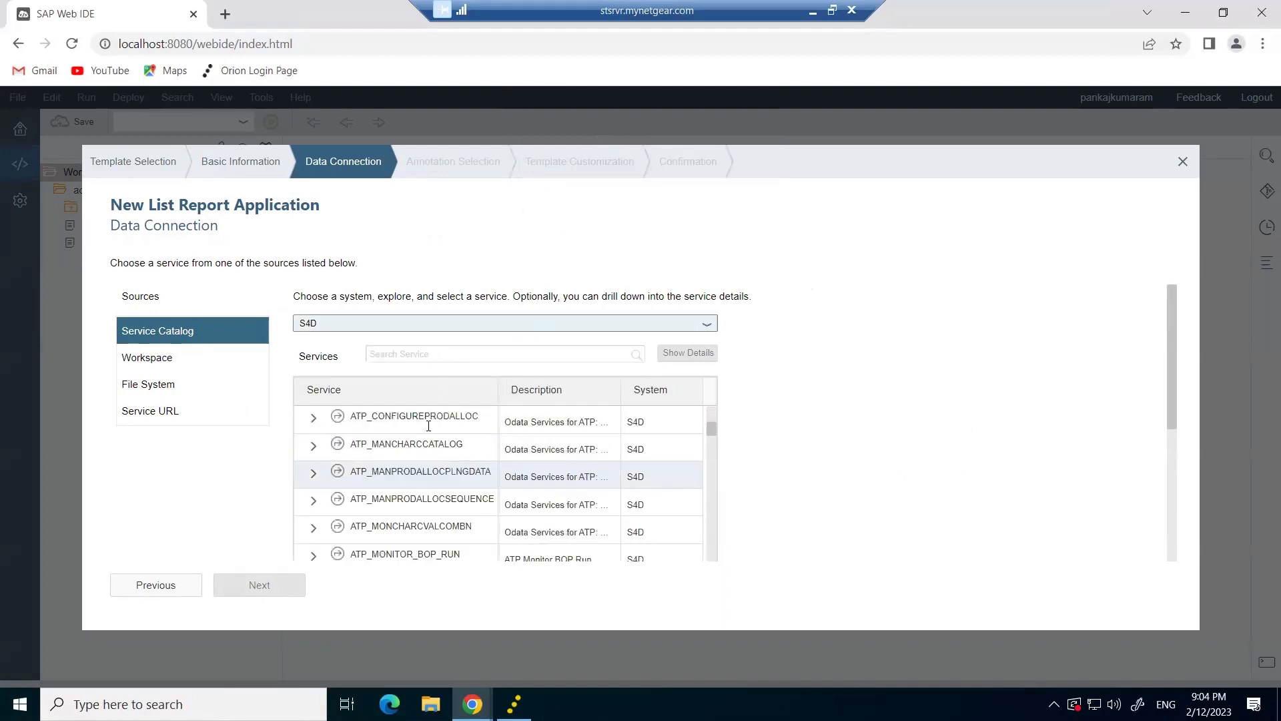
drag(1172, 367, 1164, 572)
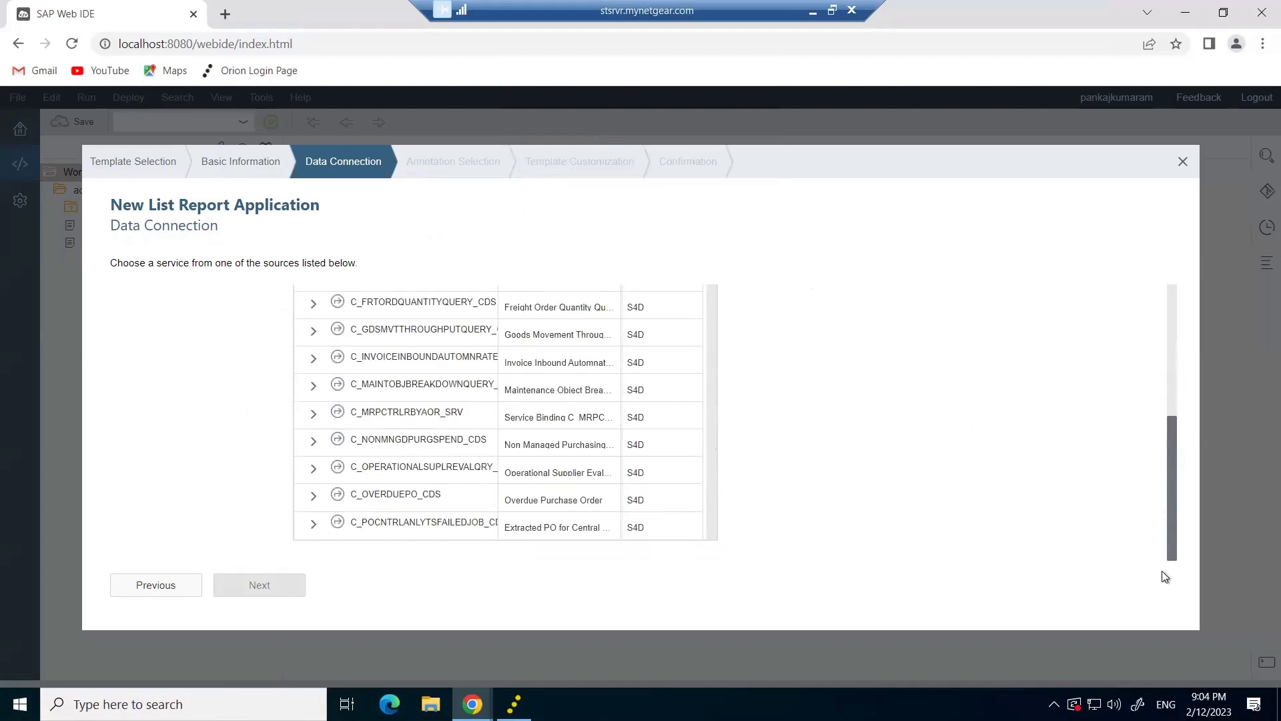
scroll(471, 436, down, 15)
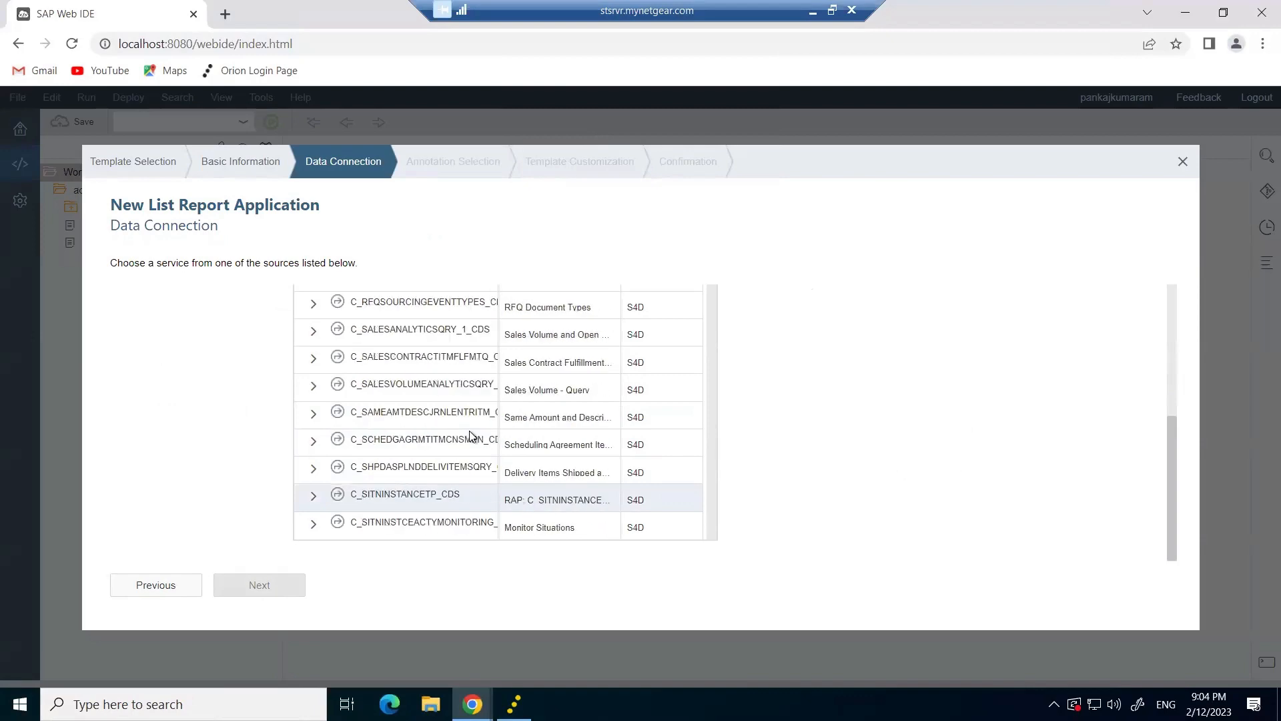
scroll(472, 435, down, 20)
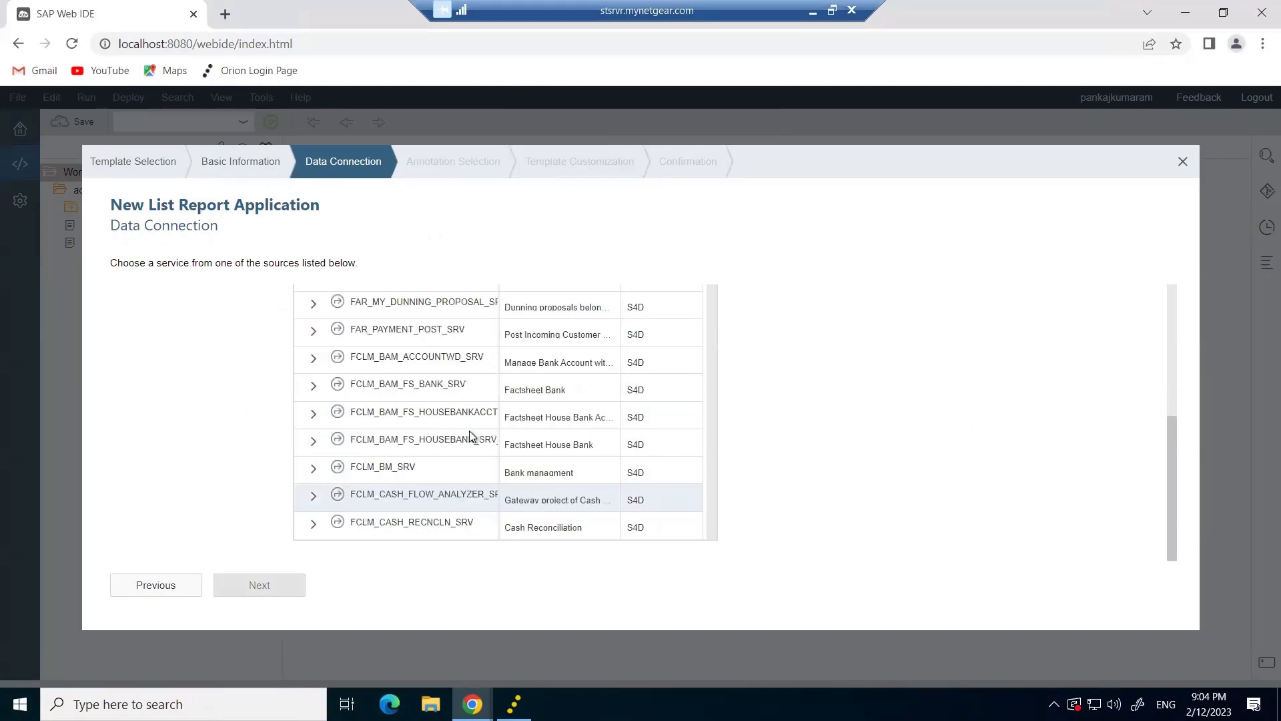
scroll(471, 435, down, 20)
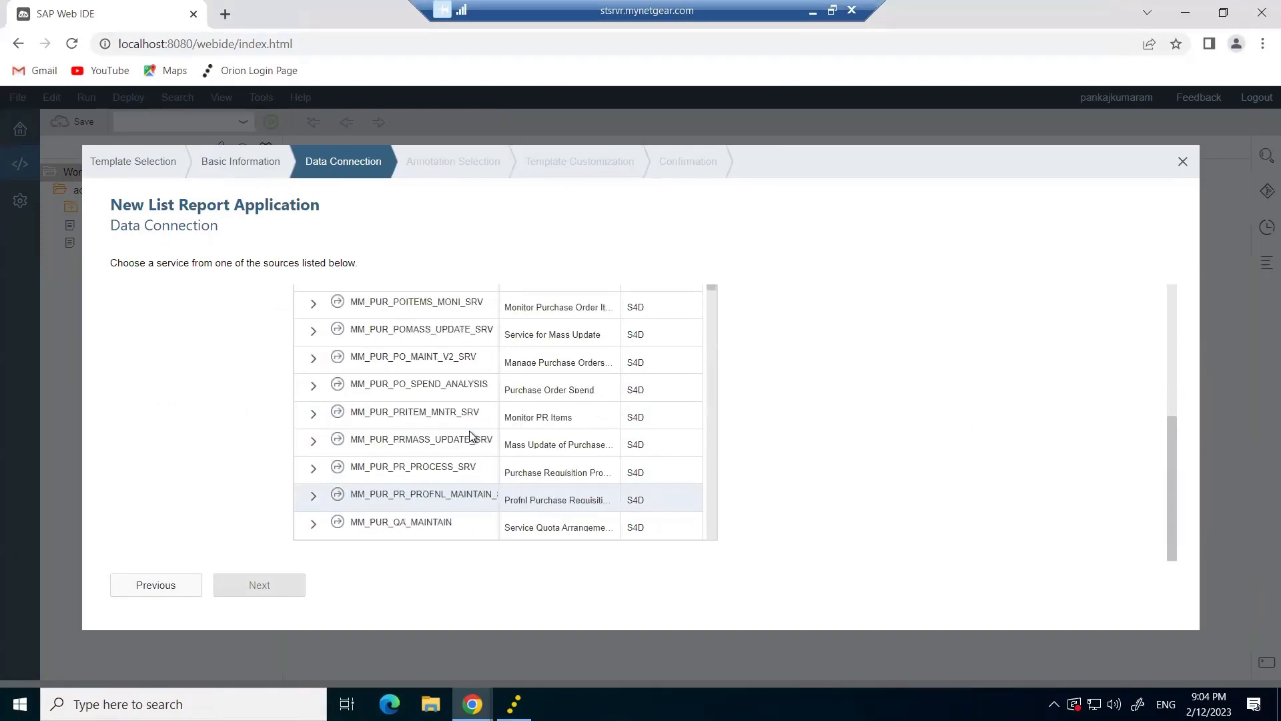
scroll(379, 503, down, 20)
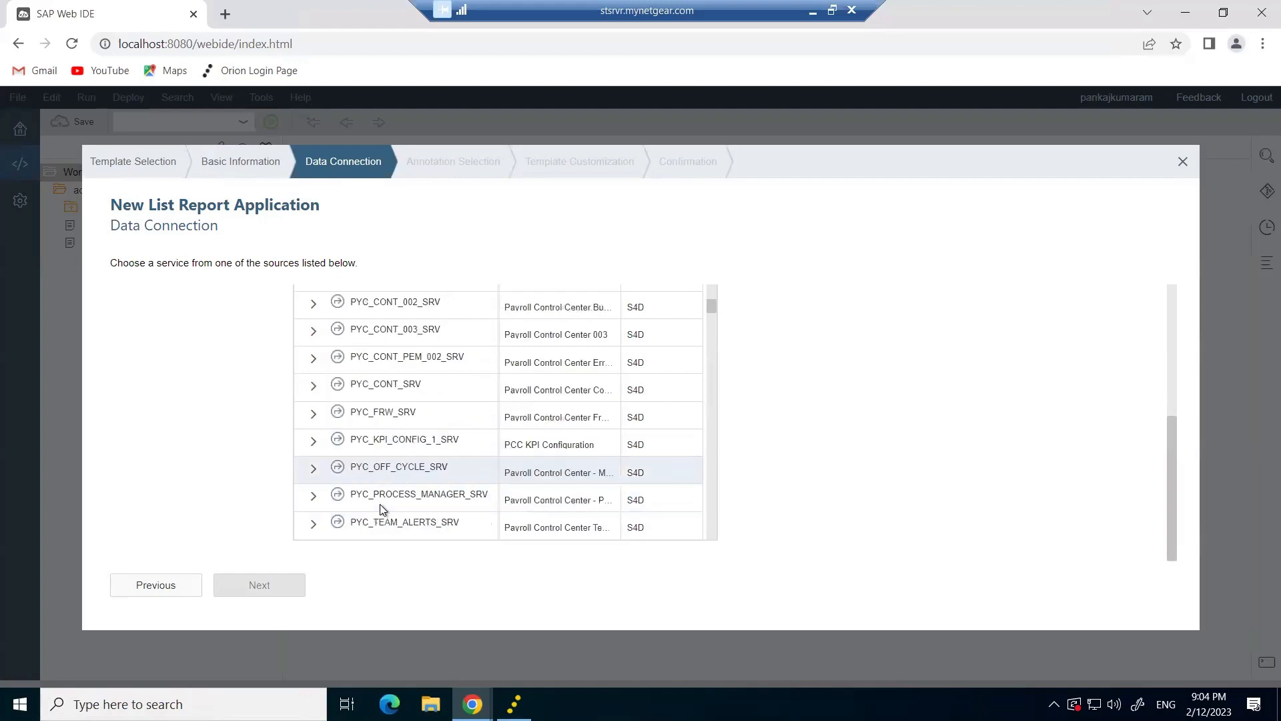
scroll(379, 503, down, 20)
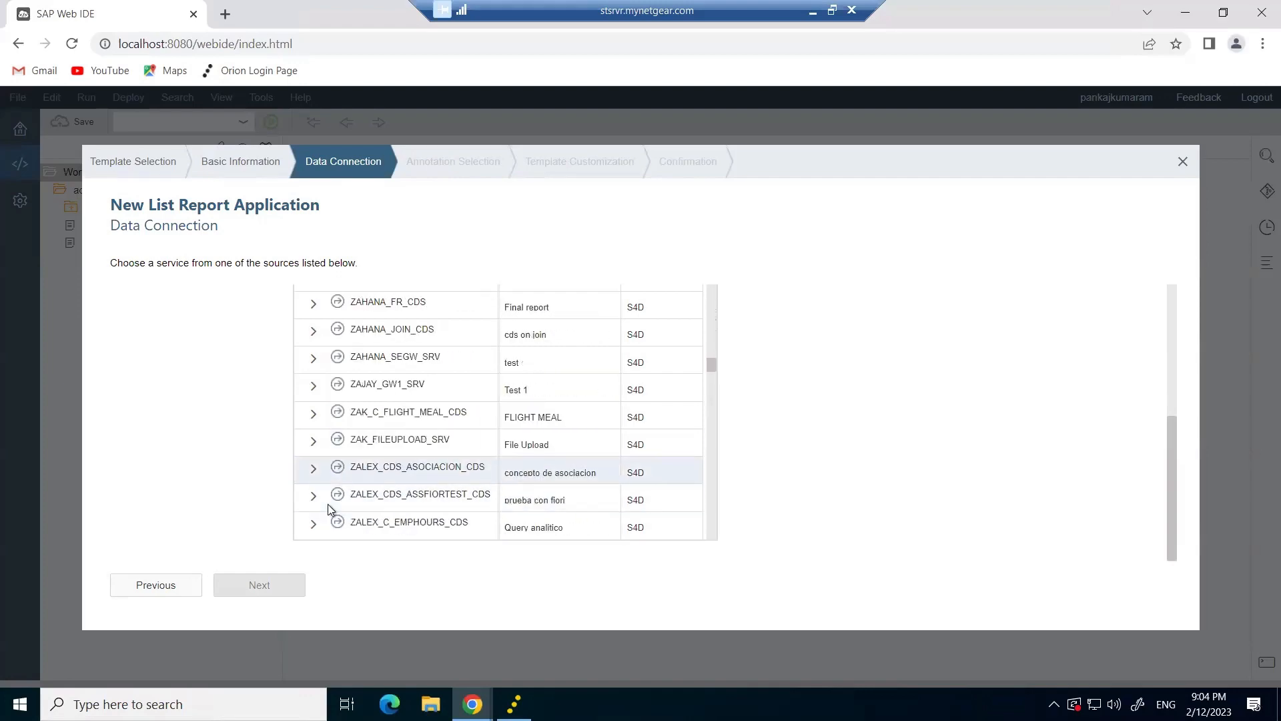
scroll(403, 417, down, 10)
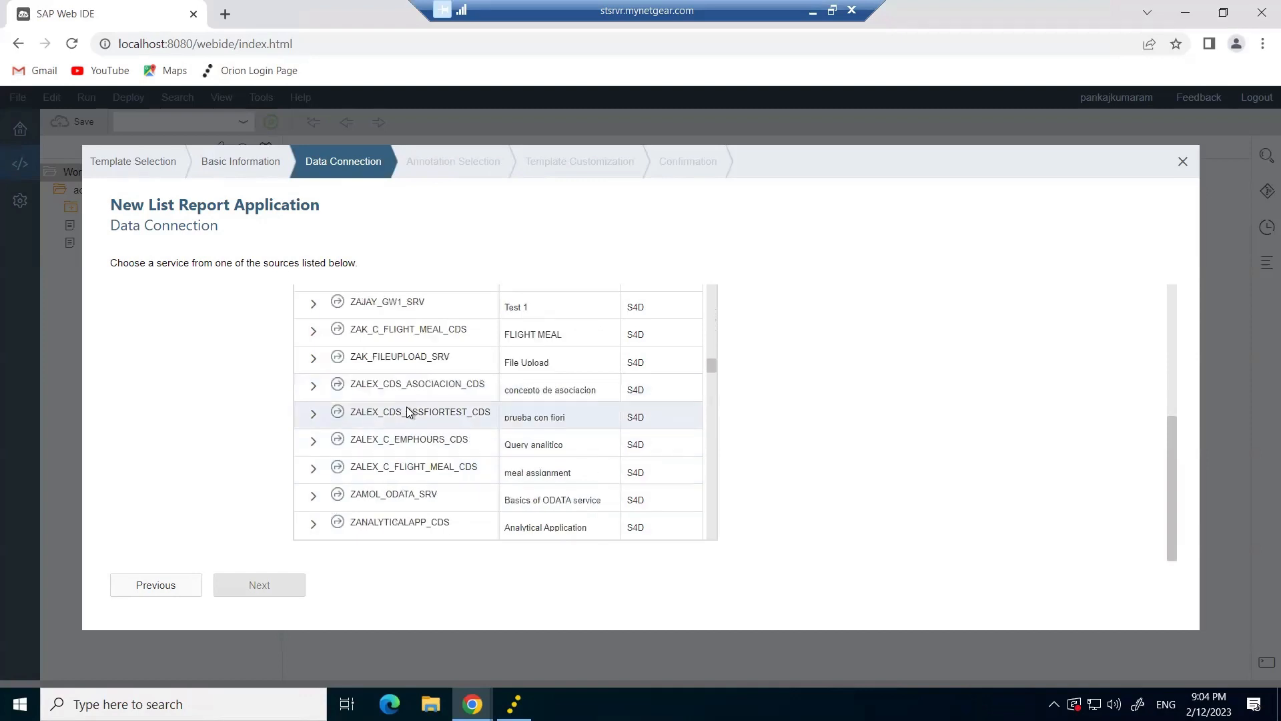
scroll(408, 412, down, 10)
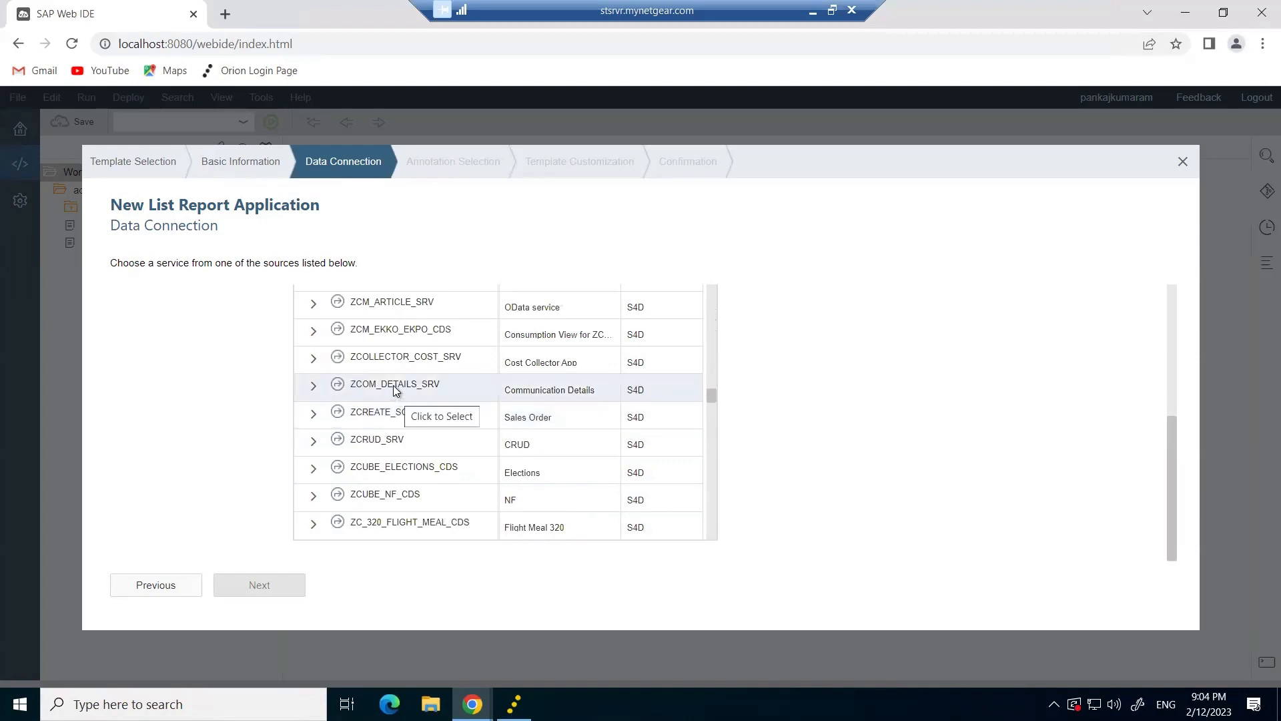
click(399, 434)
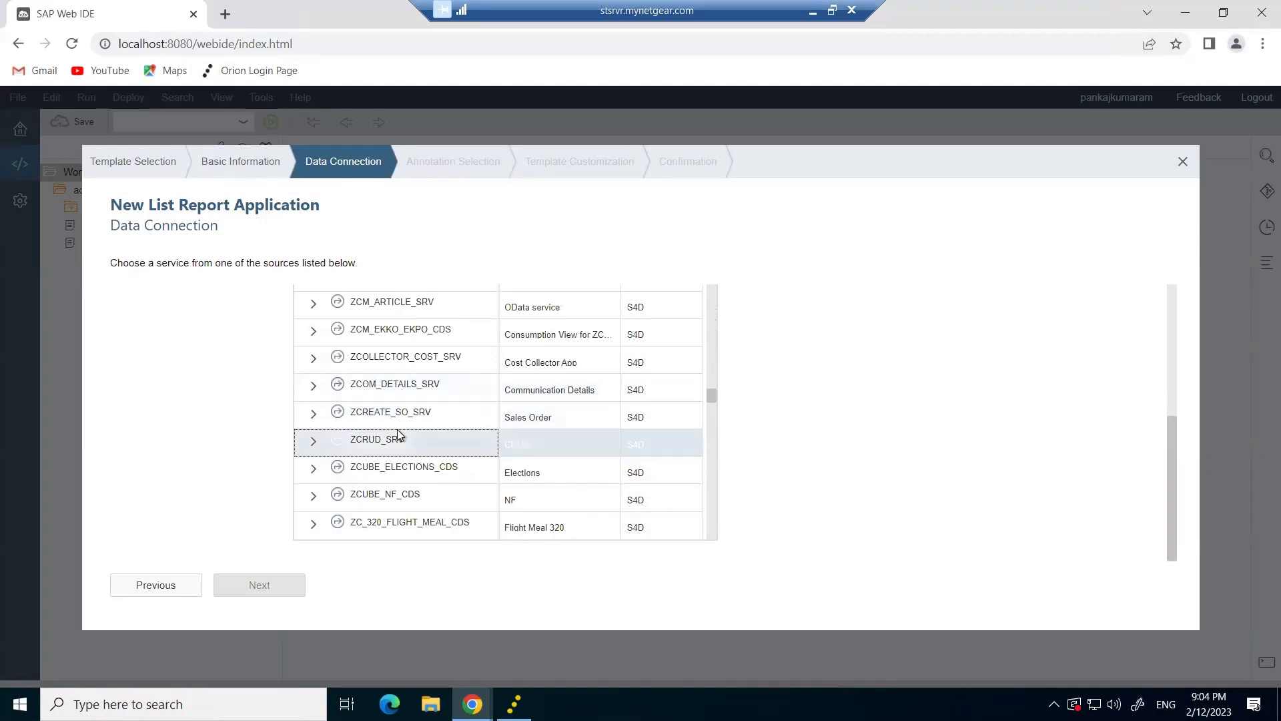
click(289, 590)
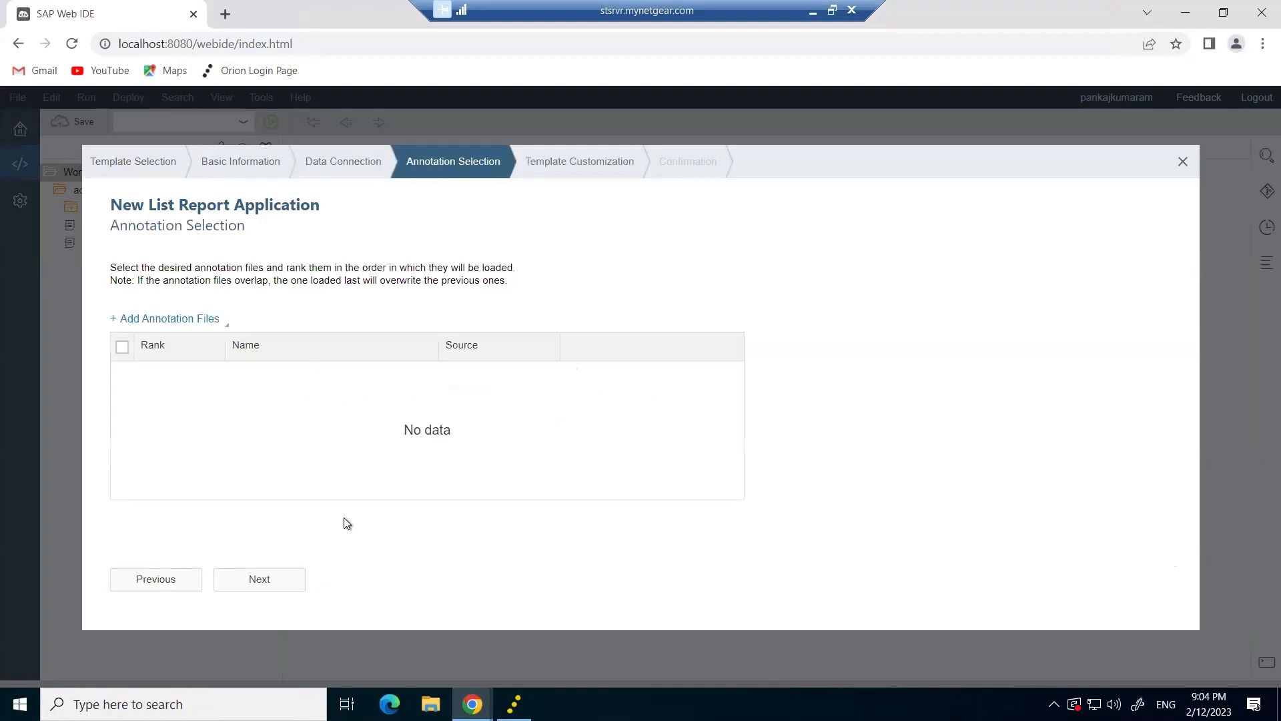
click(164, 585)
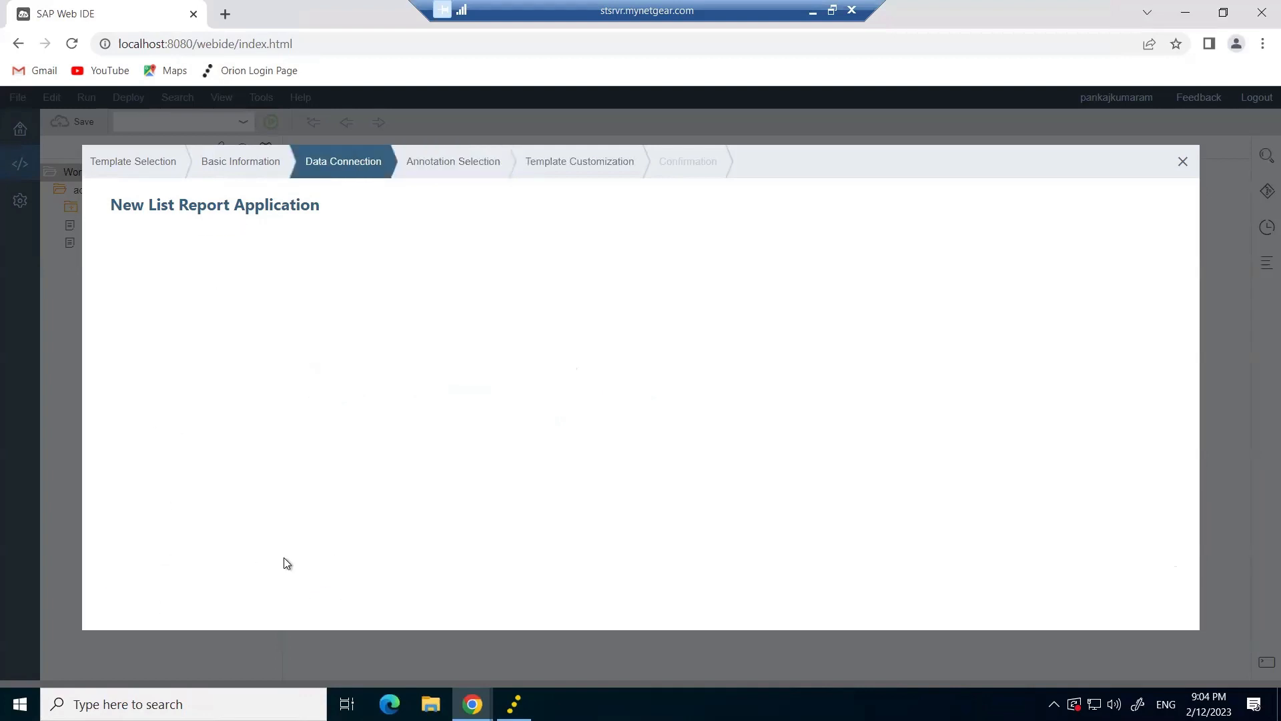
Try the ZCDS6_ASSOCIATION_CDS service, then return to the service catalog.
scroll(340, 507, up, 5)
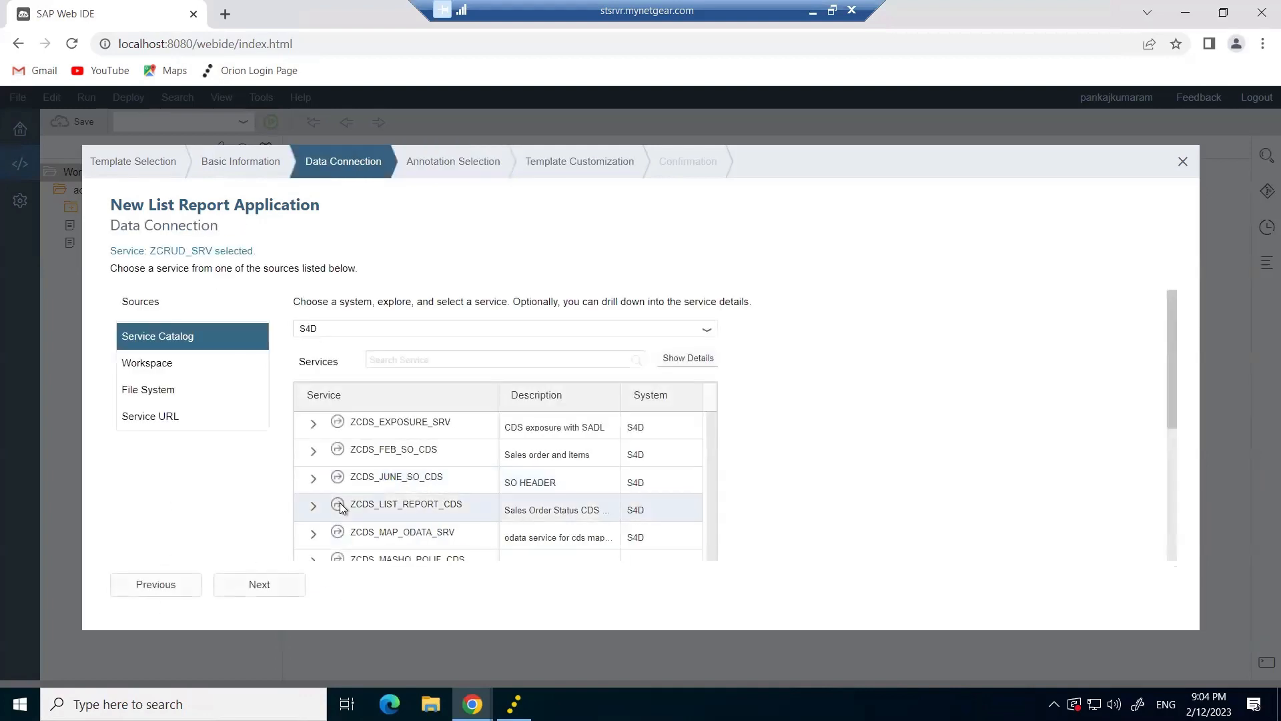
scroll(340, 507, up, 5)
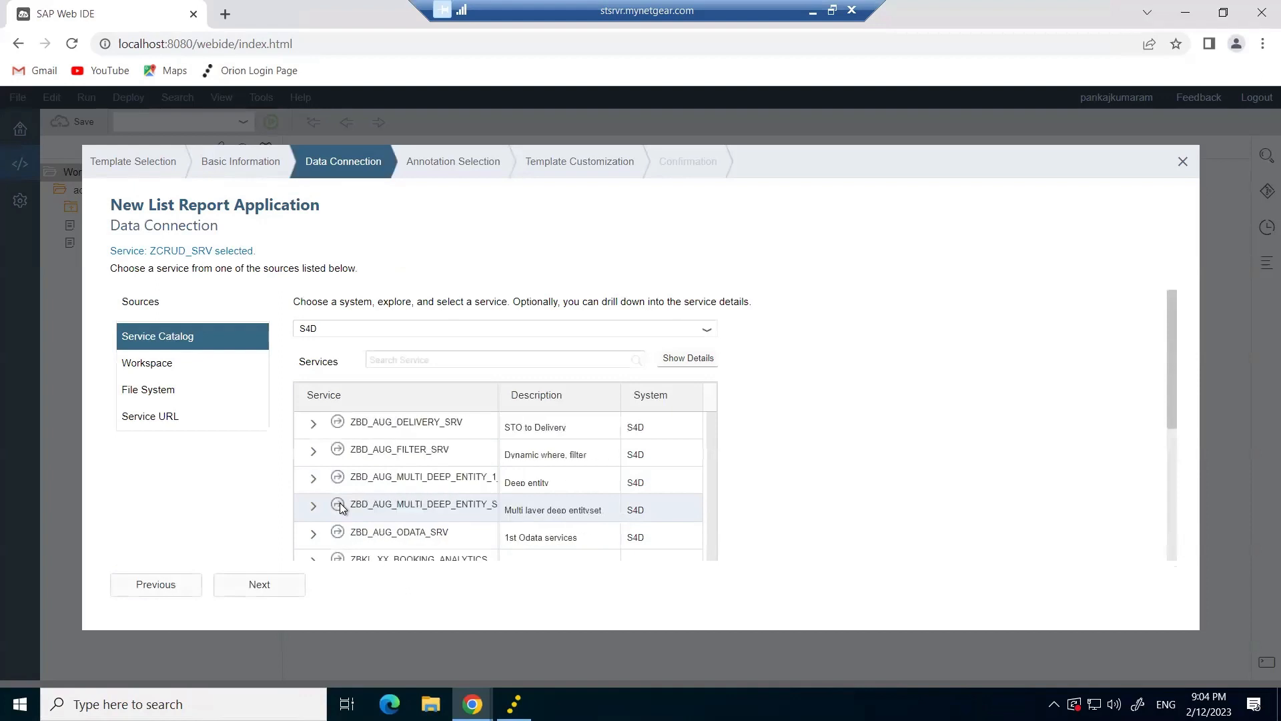
scroll(427, 507, down, 2)
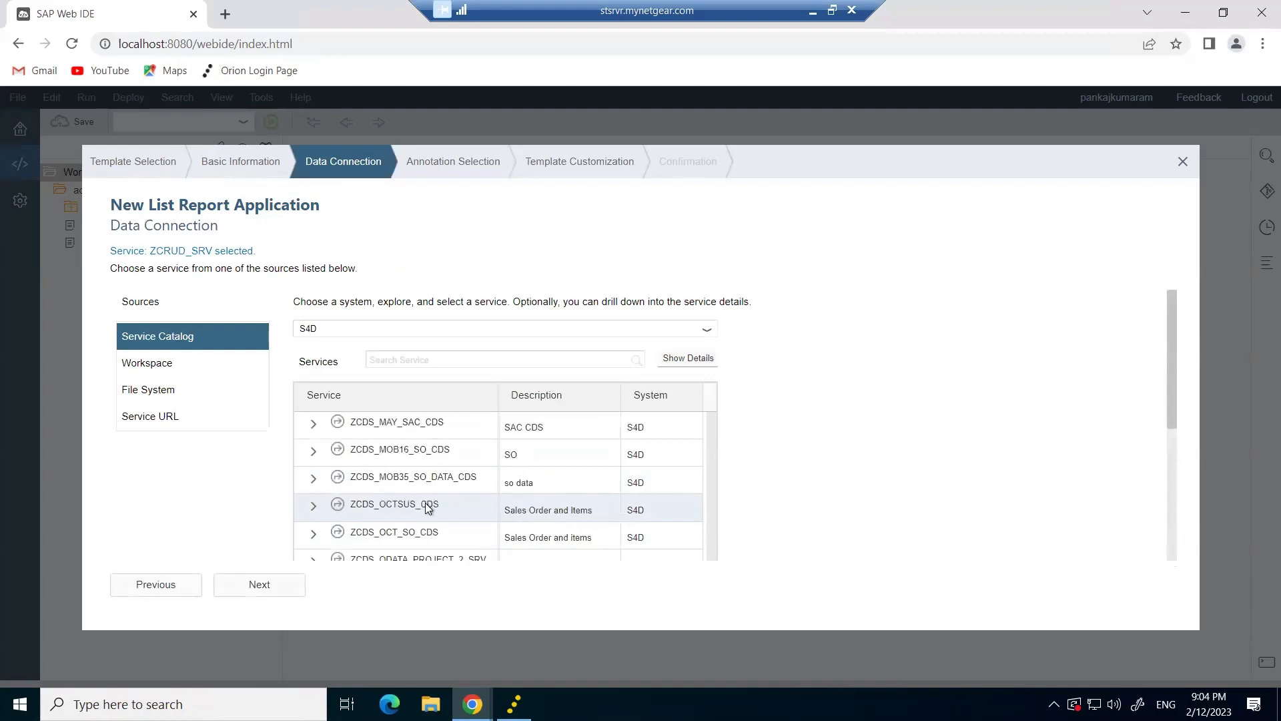
scroll(451, 510, down, 2)
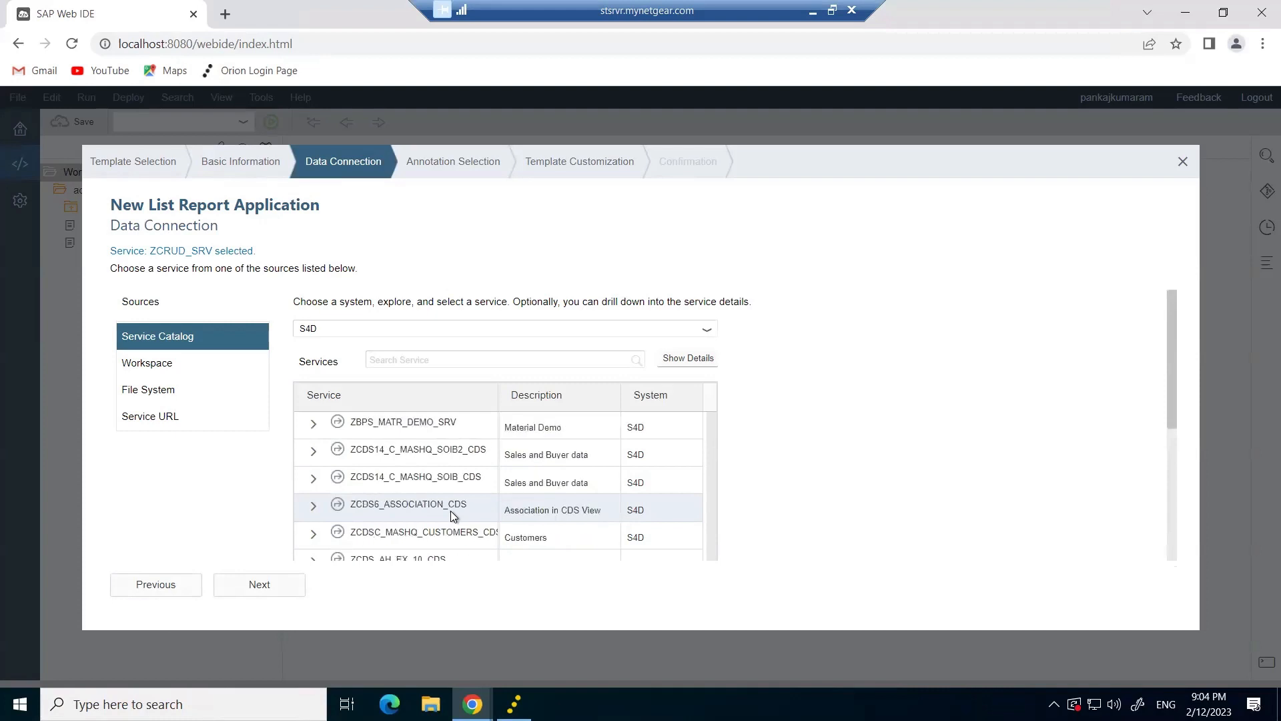
click(413, 507)
click(277, 591)
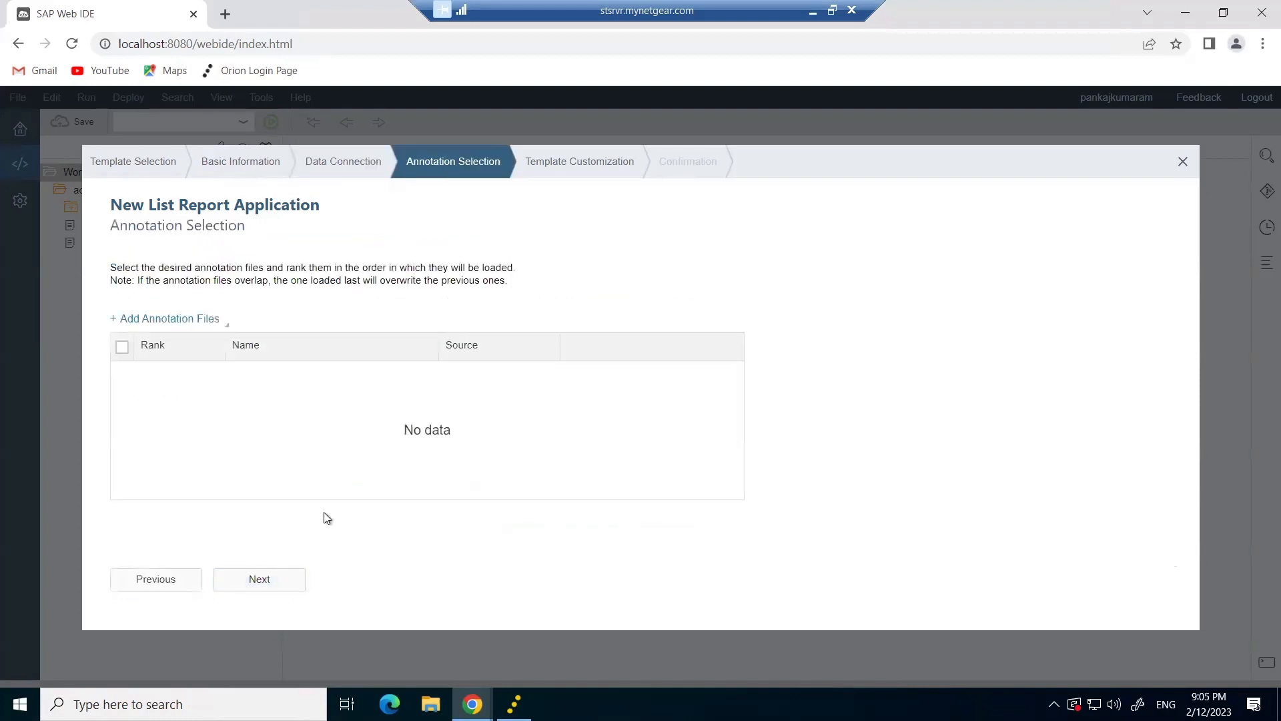
click(158, 578)
Scroll further through the S4D service list looking for another service.
scroll(290, 512, down, 10)
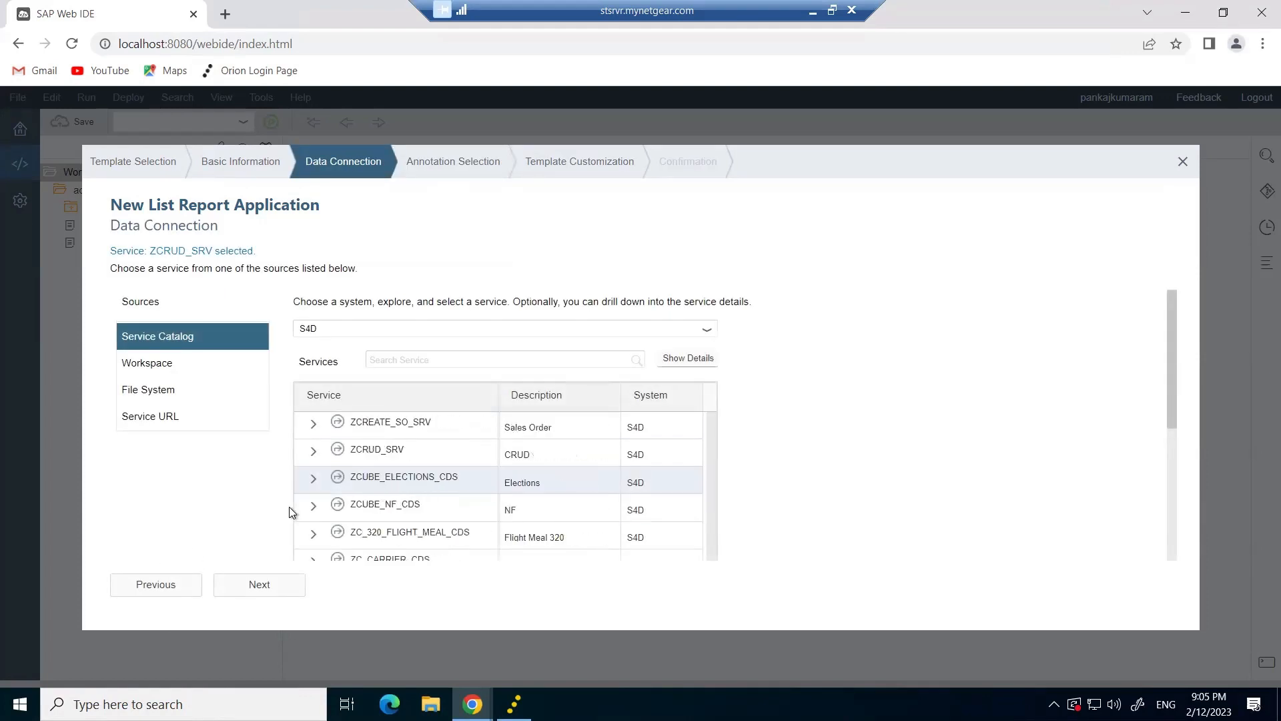
scroll(289, 512, down, 10)
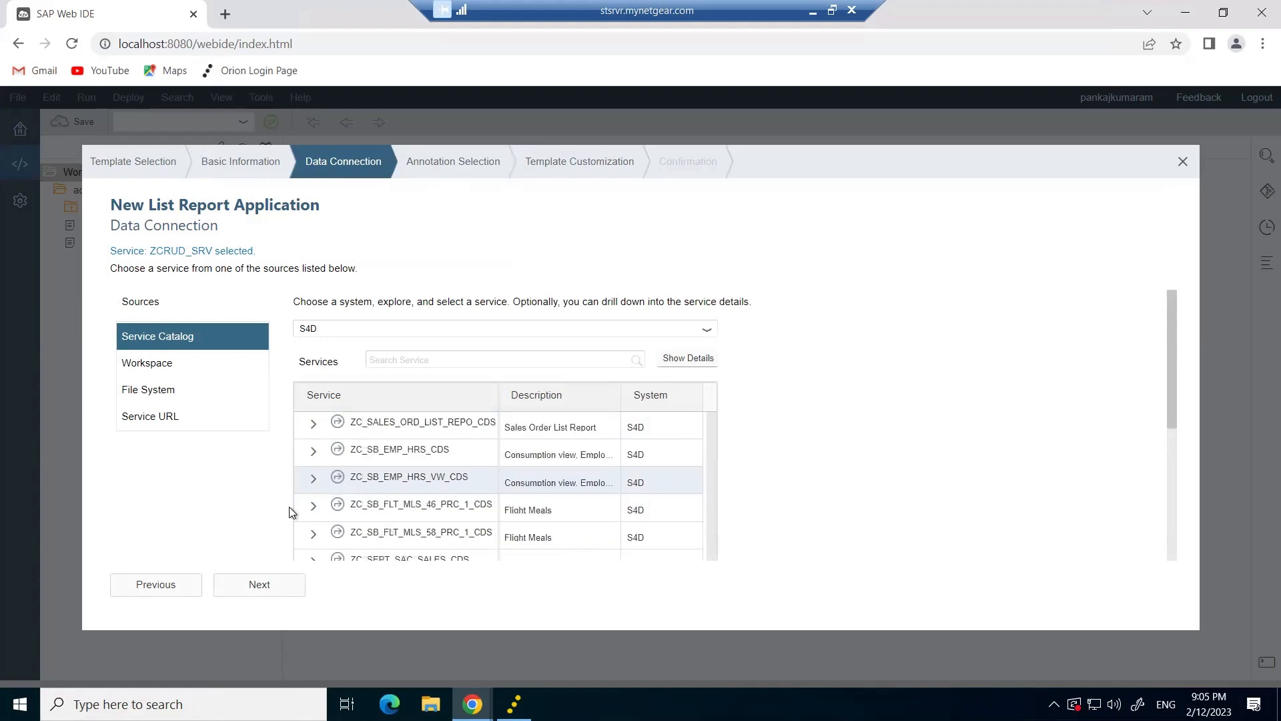
scroll(289, 512, down, 10)
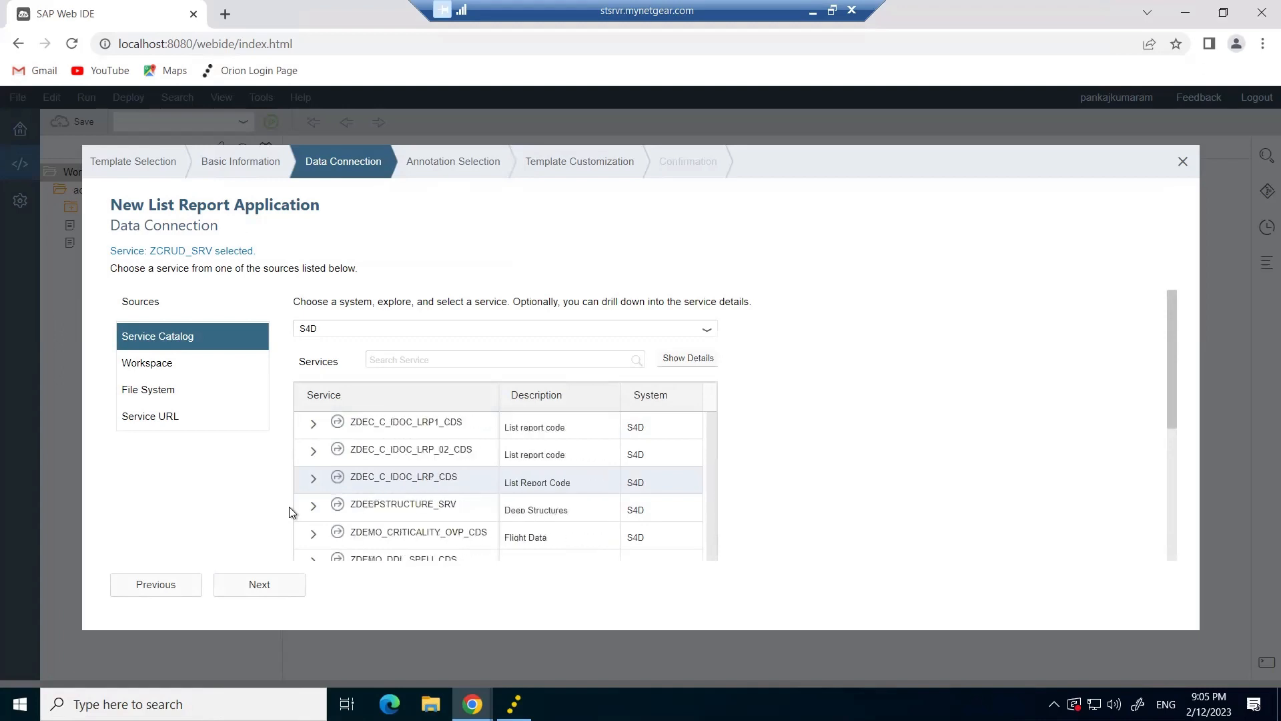
scroll(290, 512, down, 10)
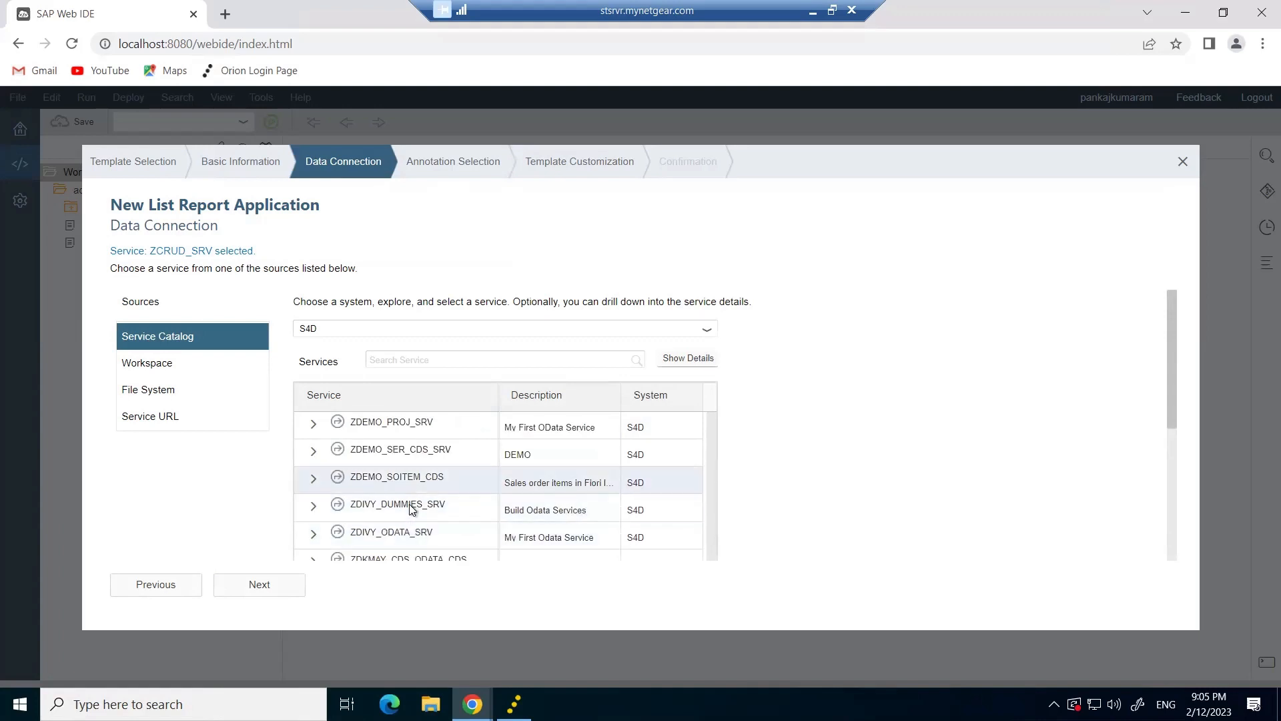
scroll(412, 509, down, 1)
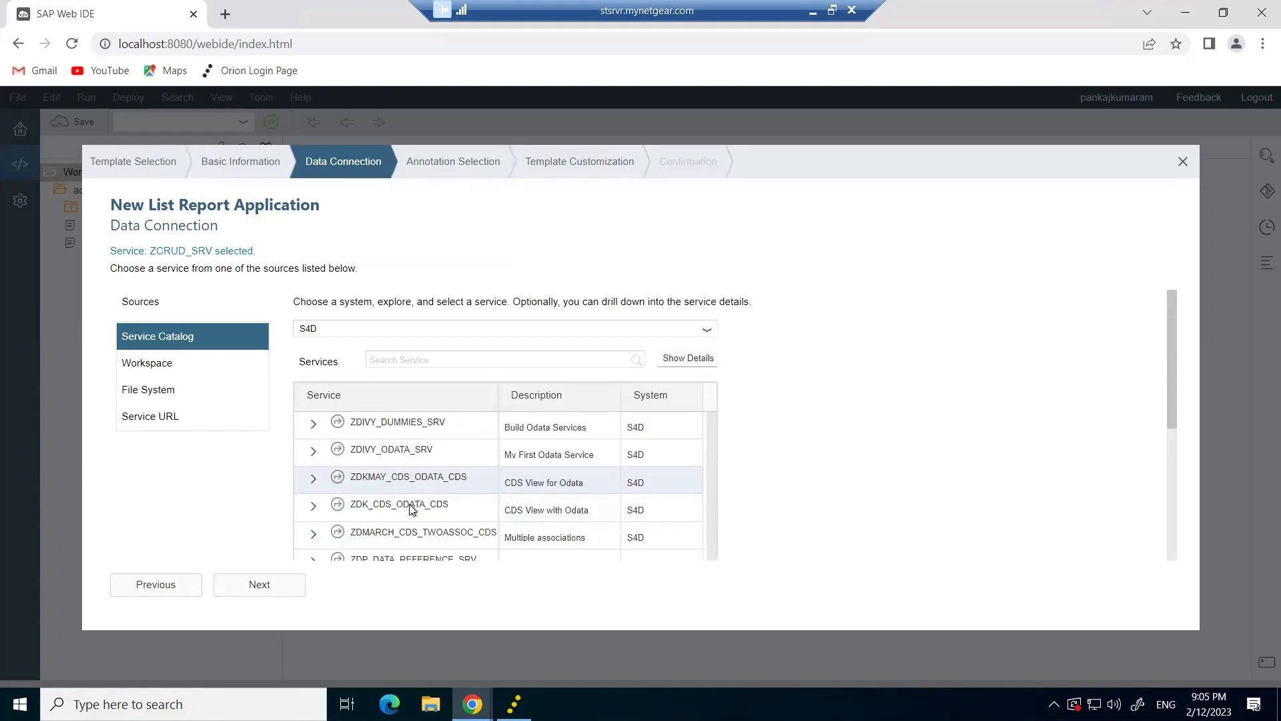
scroll(410, 510, down, 1)
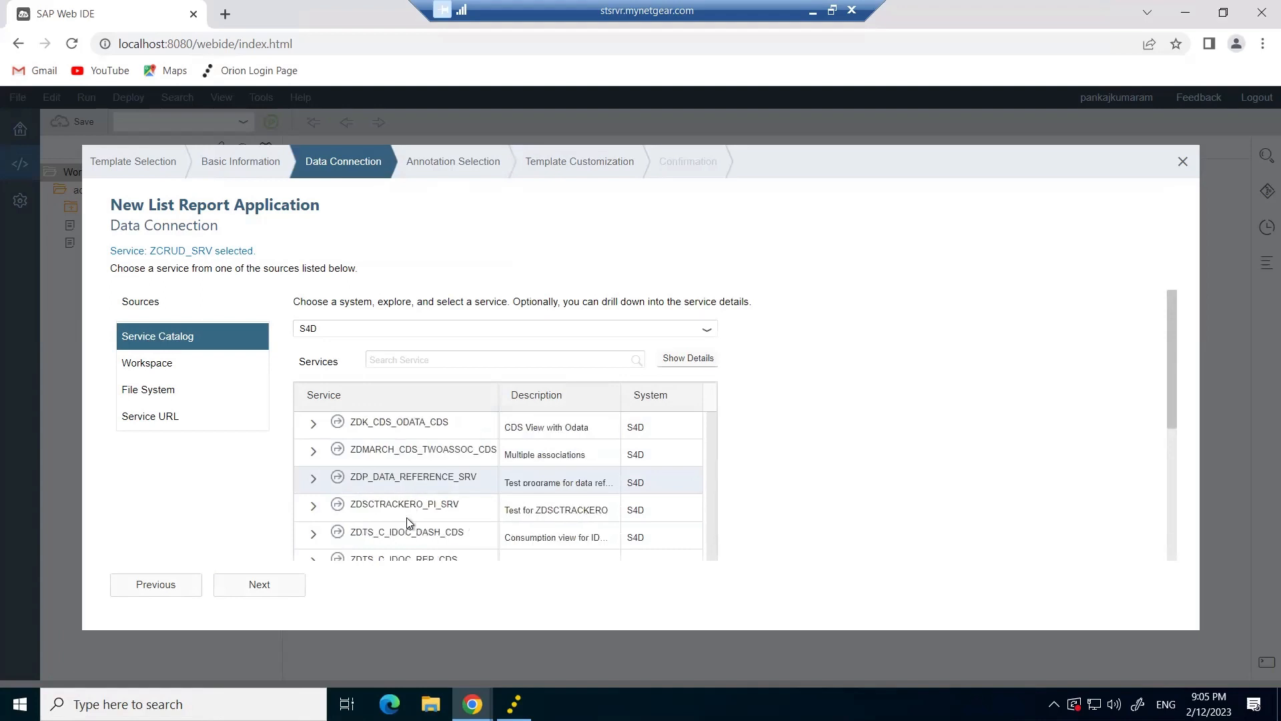
scroll(400, 508, down, 1)
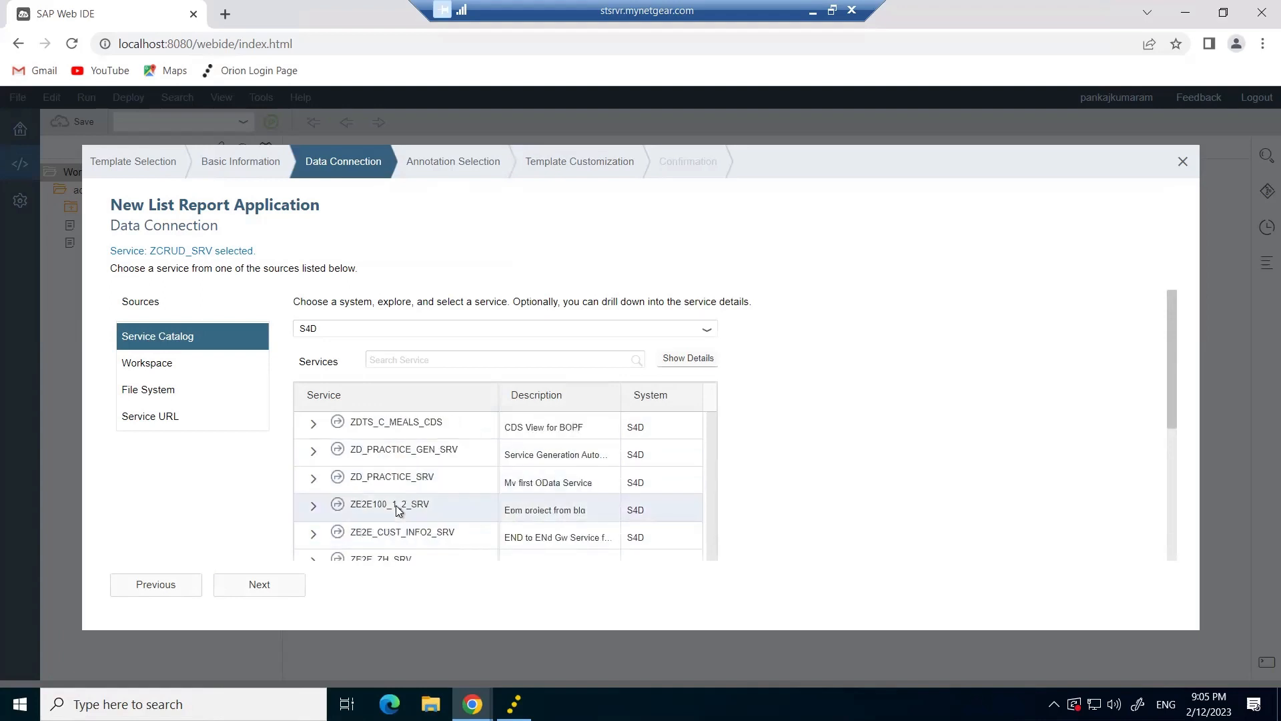
scroll(406, 504, down, 2)
scroll(406, 504, down, 1)
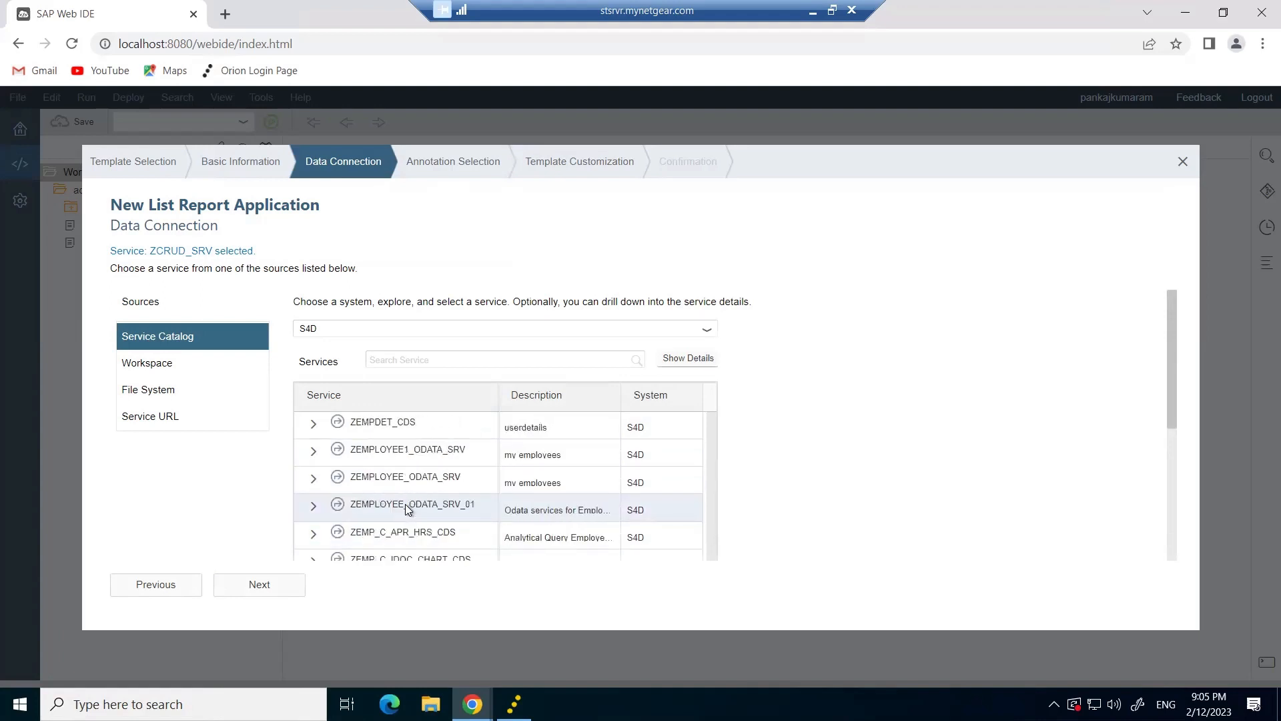
scroll(405, 503, up, 2)
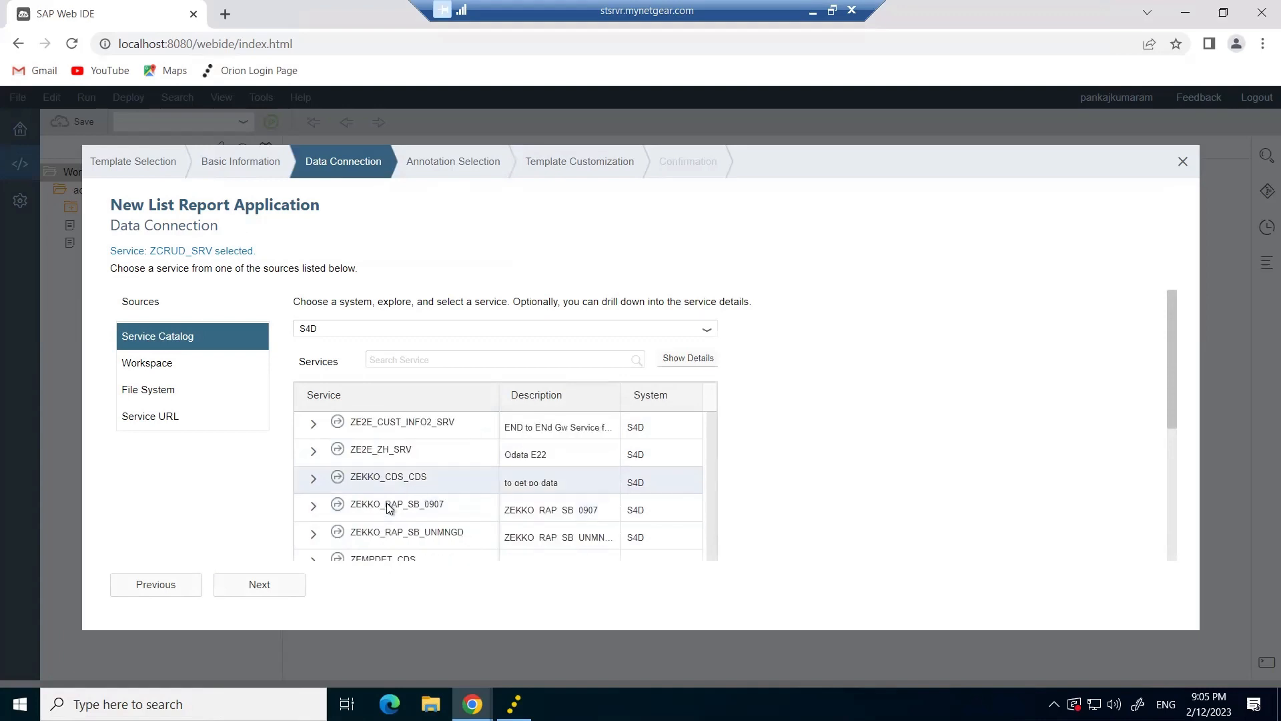
Select the ZEKKO_CDS_CDS service and include all its annotation files.
click(390, 484)
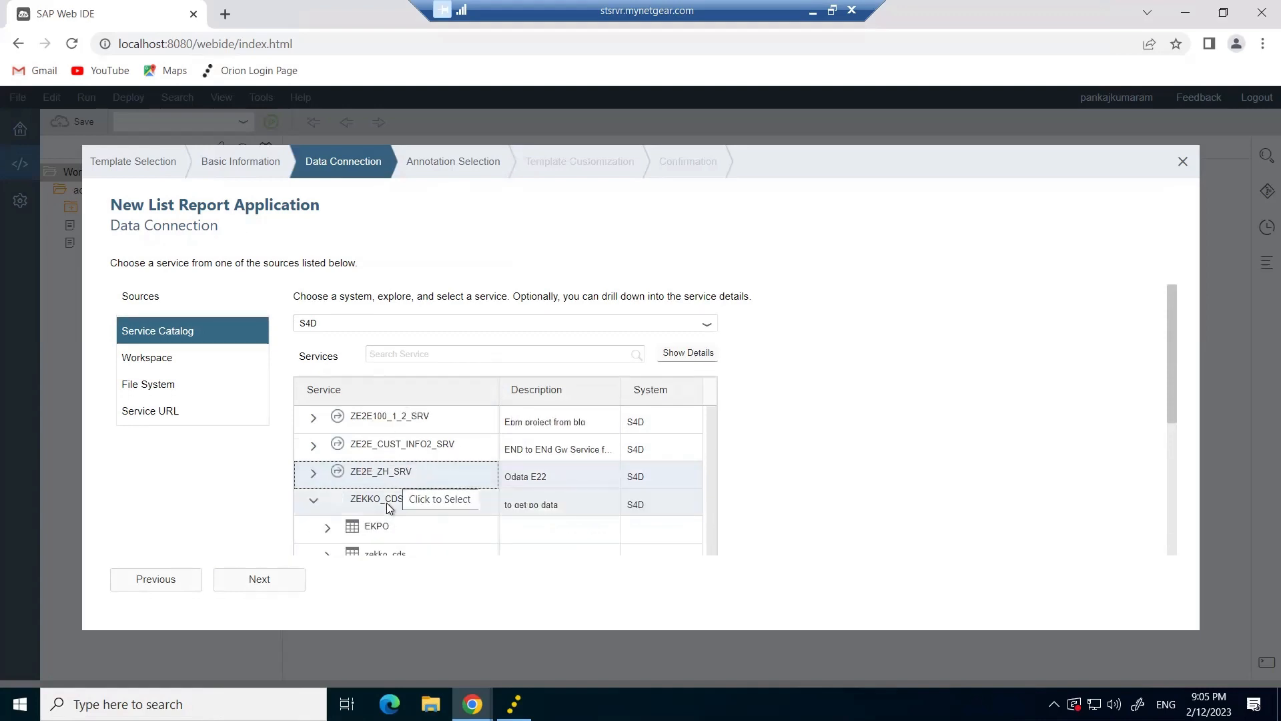
scroll(369, 502, down, 1)
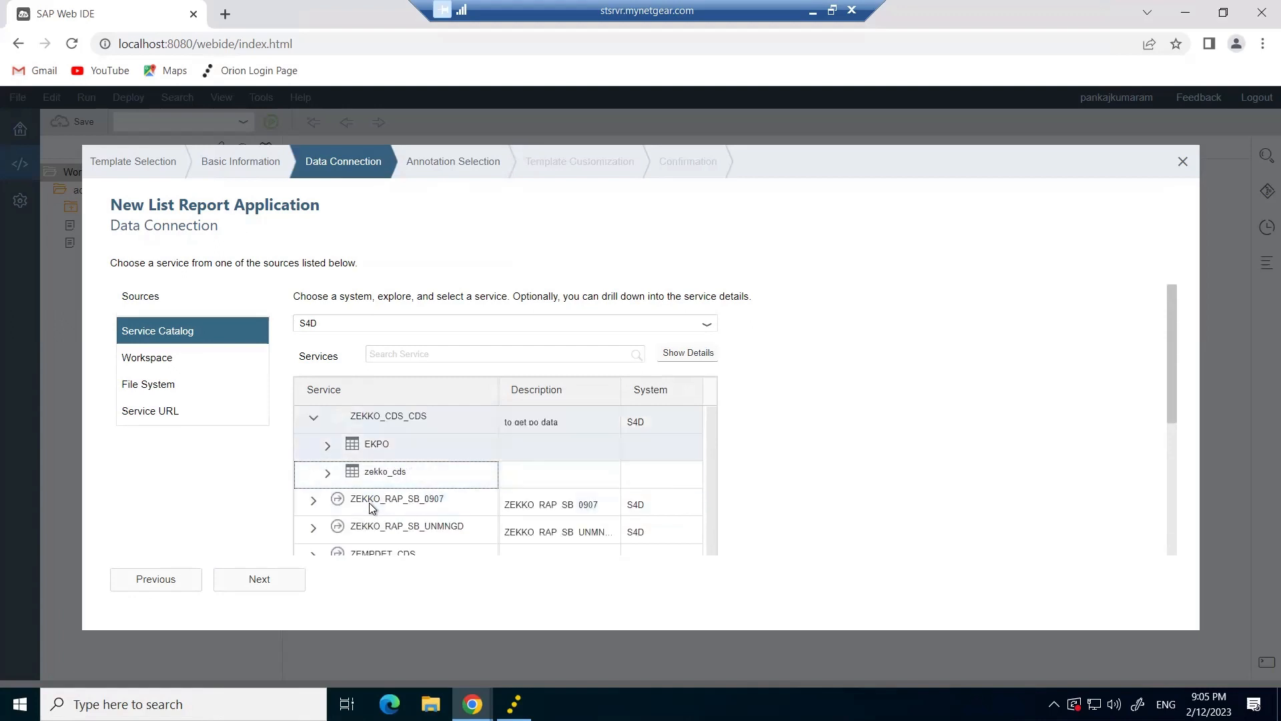
scroll(370, 502, up, 1)
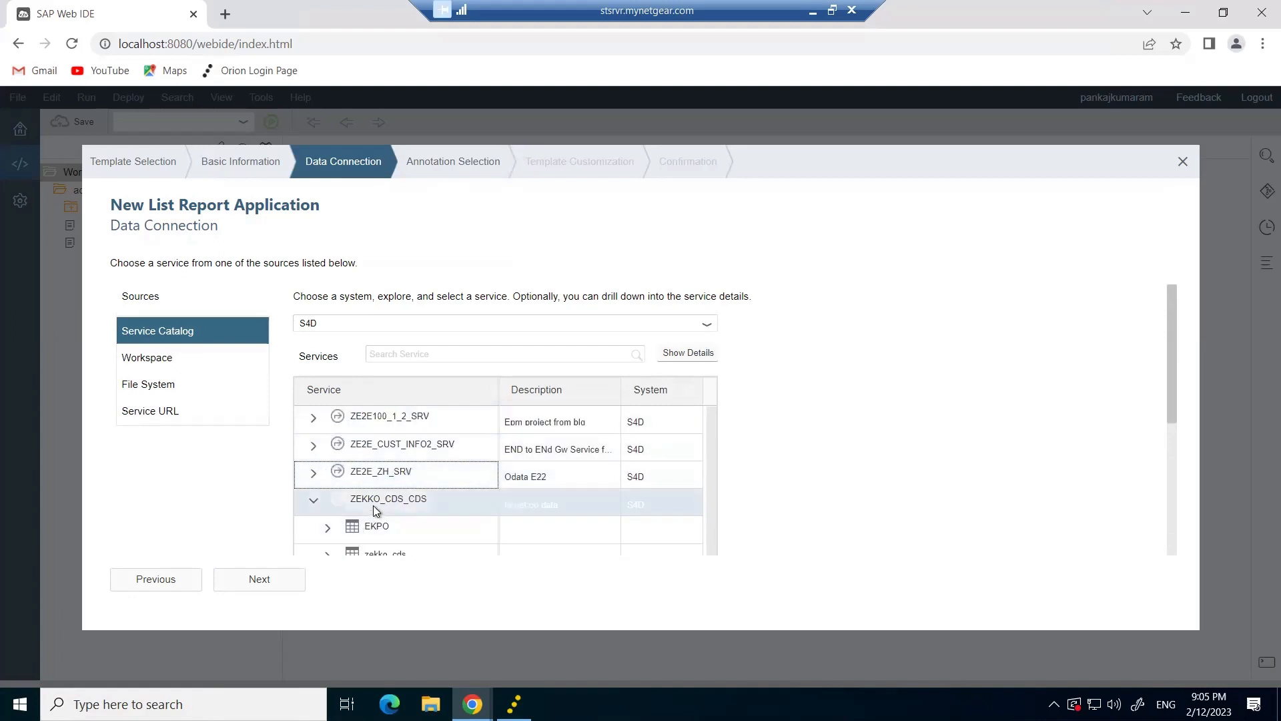
click(251, 584)
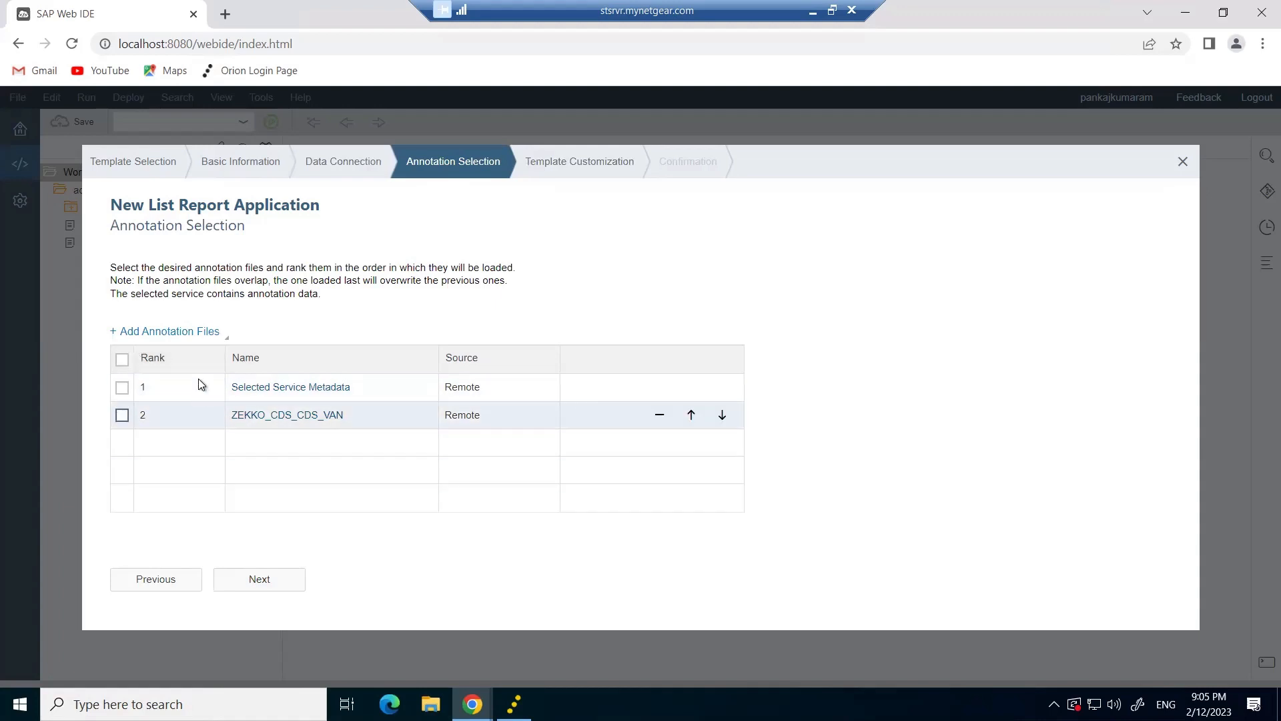
click(121, 359)
click(260, 577)
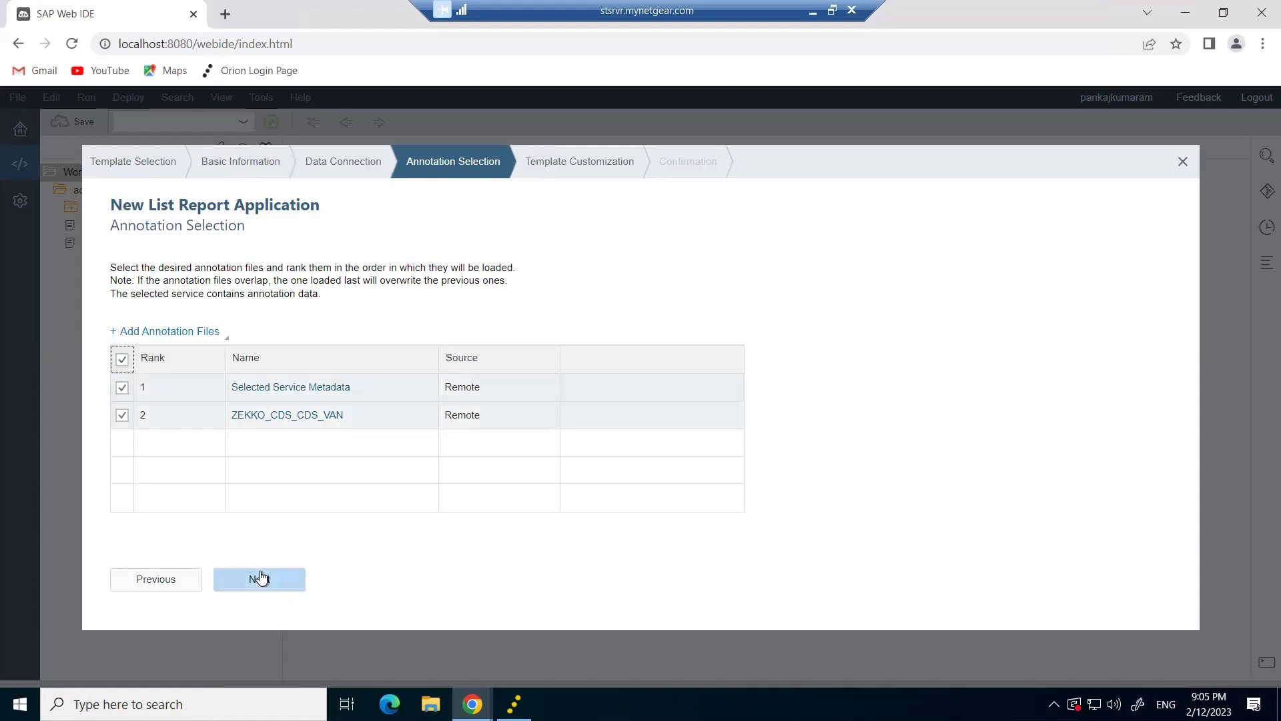
Bind the app to the zekko_cds OData collection and finish generating TESTESE.
click(788, 292)
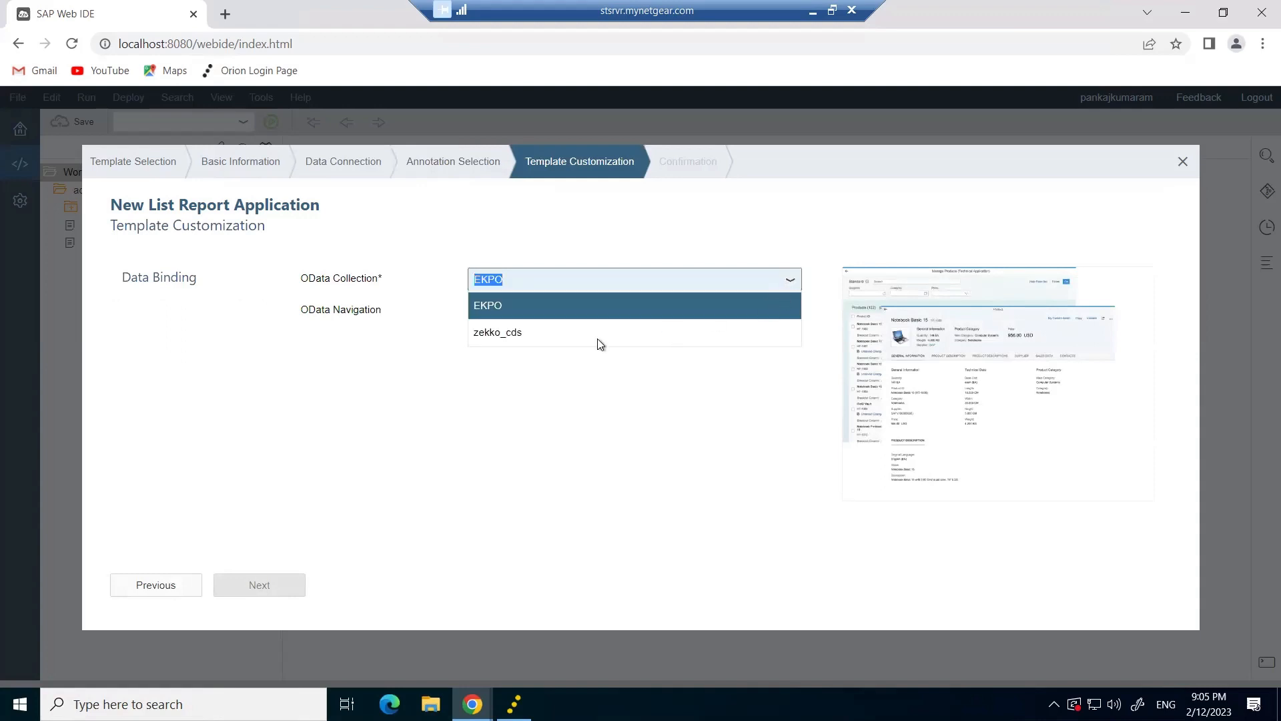
click(518, 334)
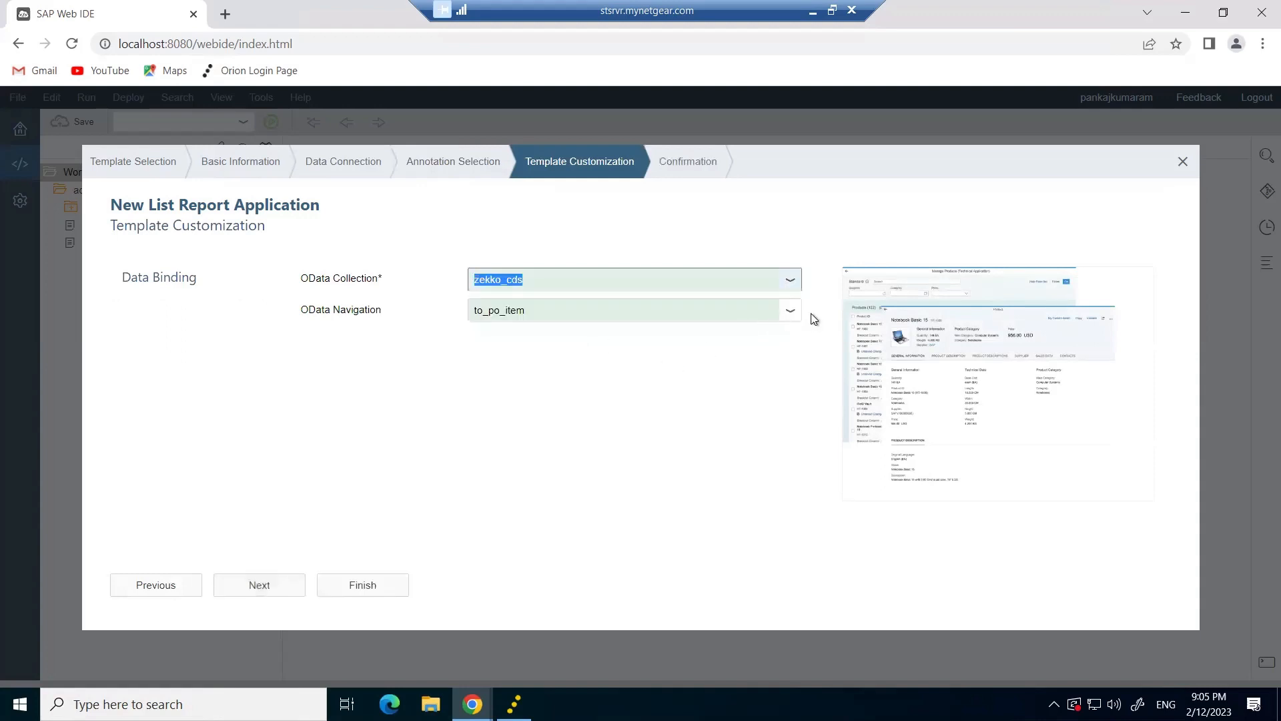
click(261, 592)
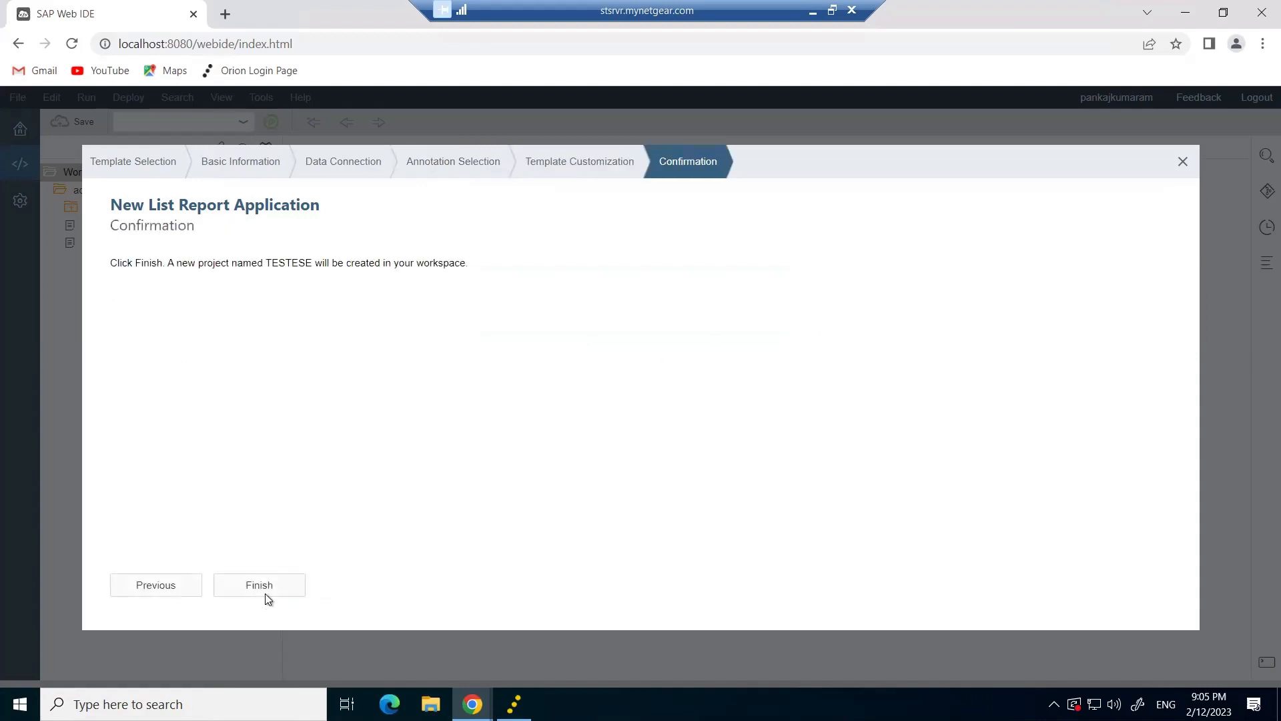
click(267, 596)
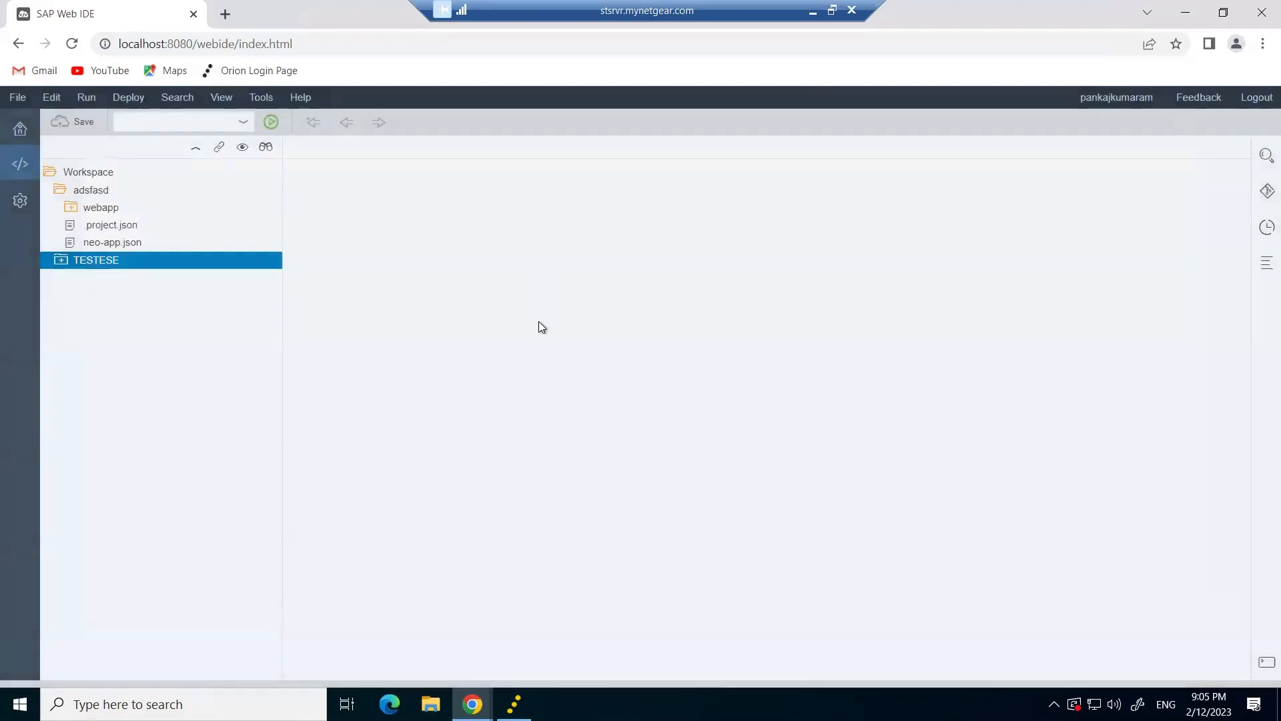
Run TESTESE using flpSandbox.html as the file to launch.
click(269, 122)
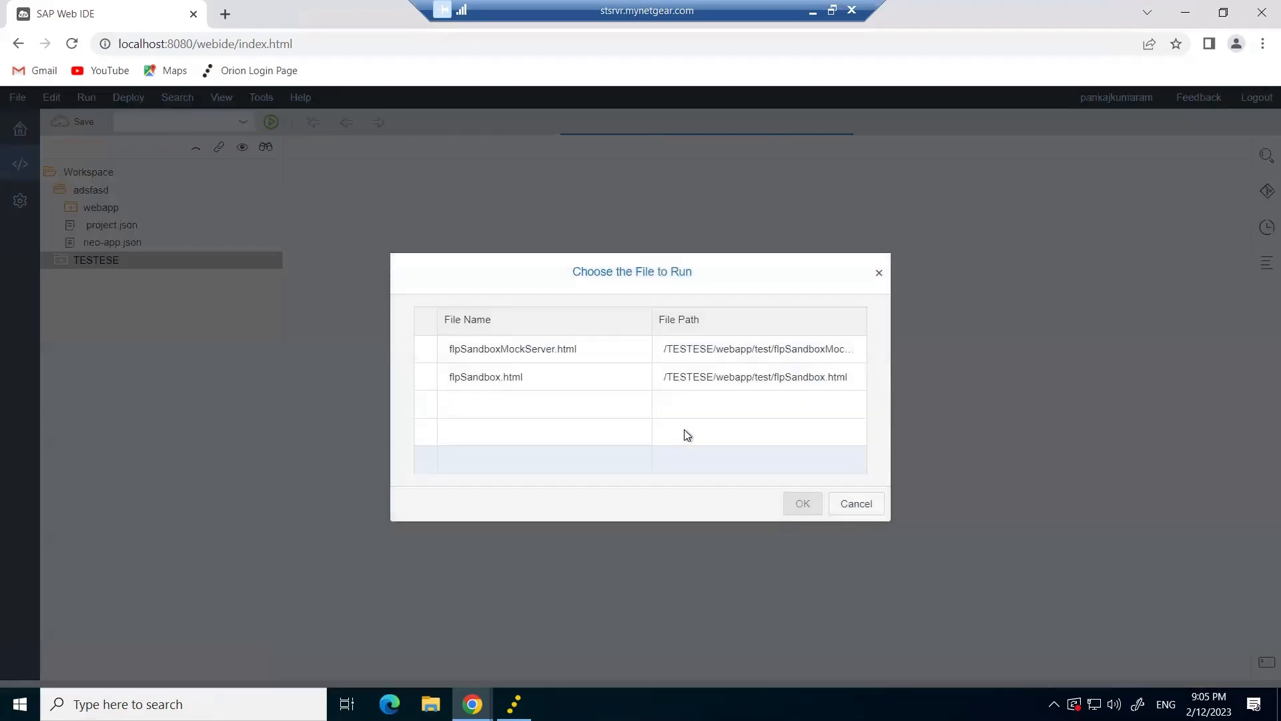
click(494, 378)
click(803, 504)
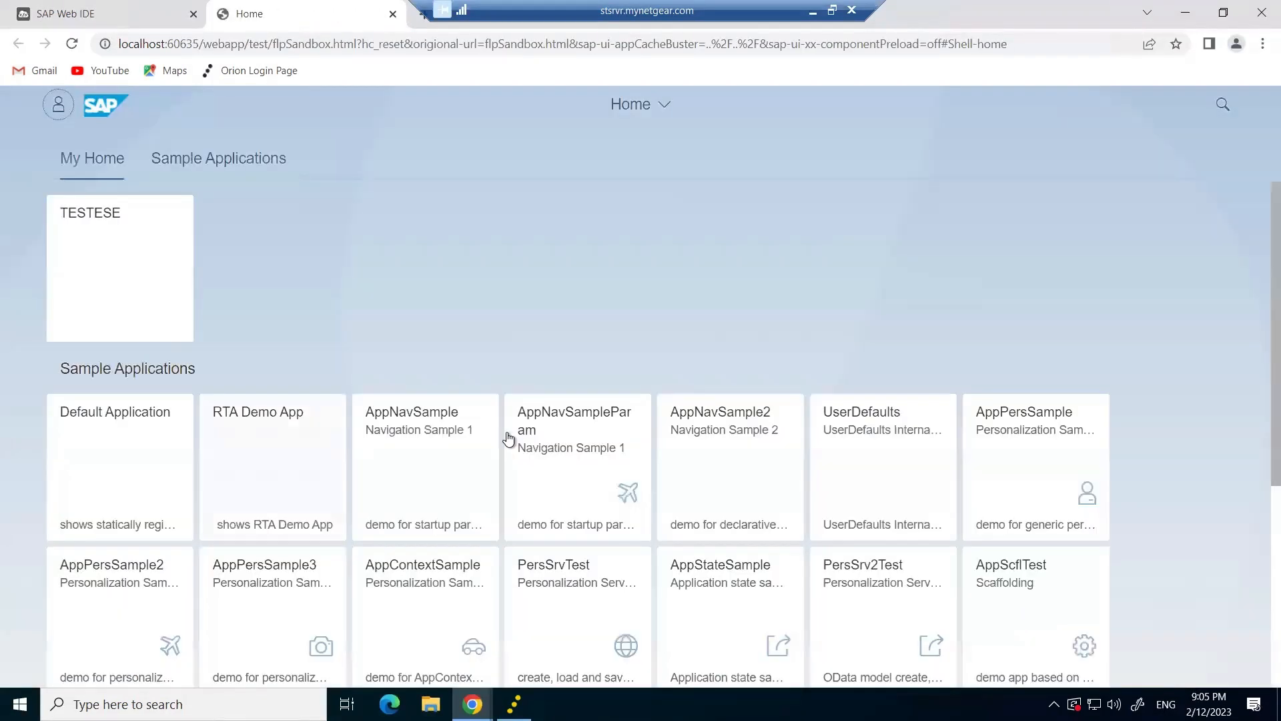
Open the TESTESE tile and sign in with the user name and password.
click(117, 245)
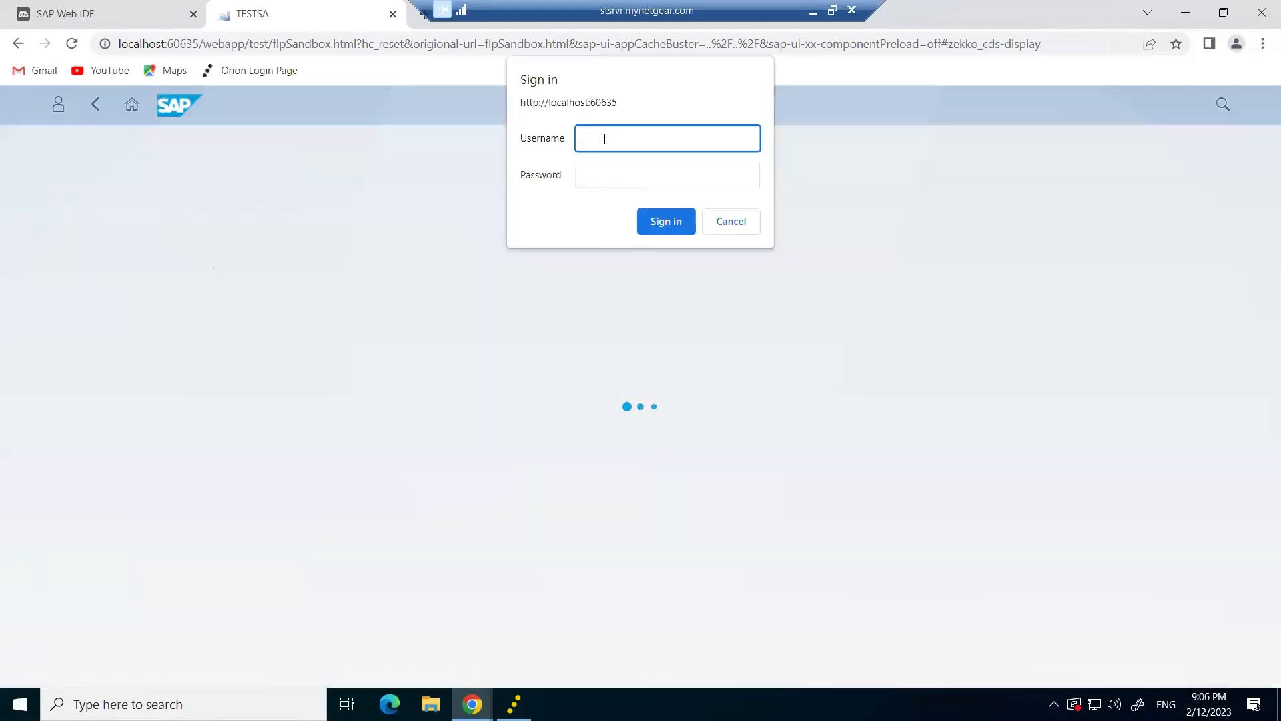
key(Tab)
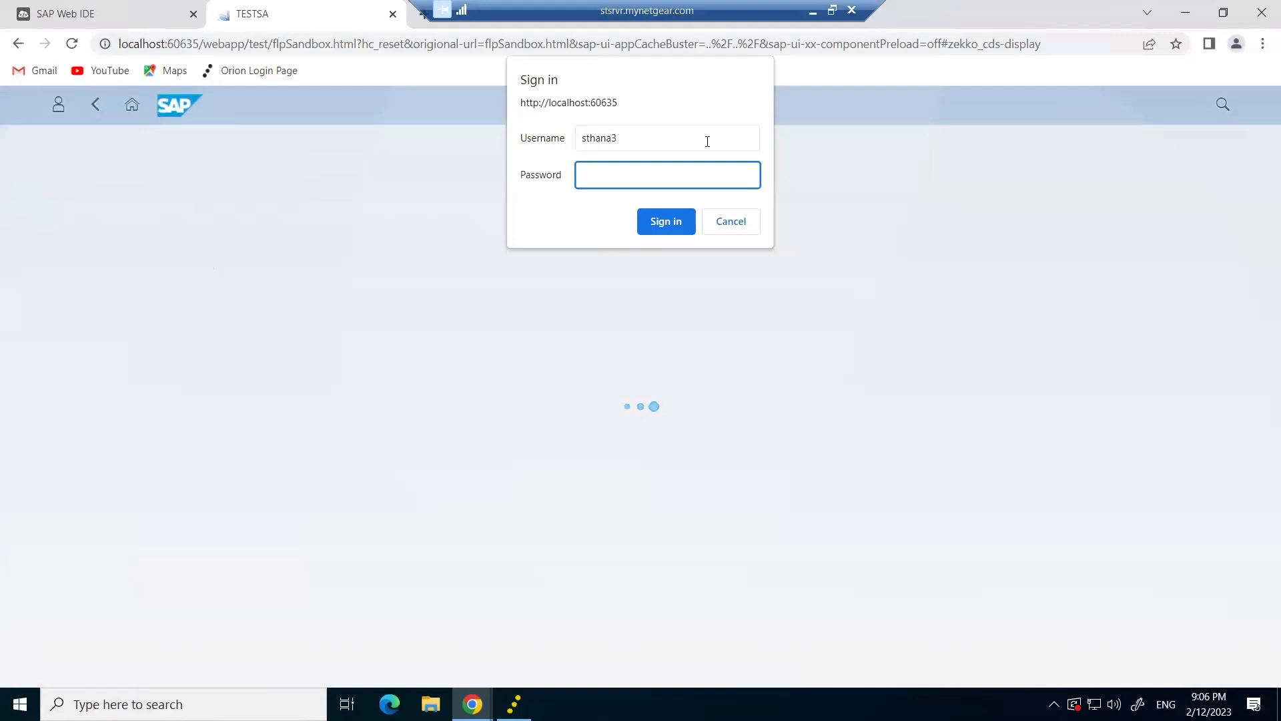
text(••••••••)
key(Return)
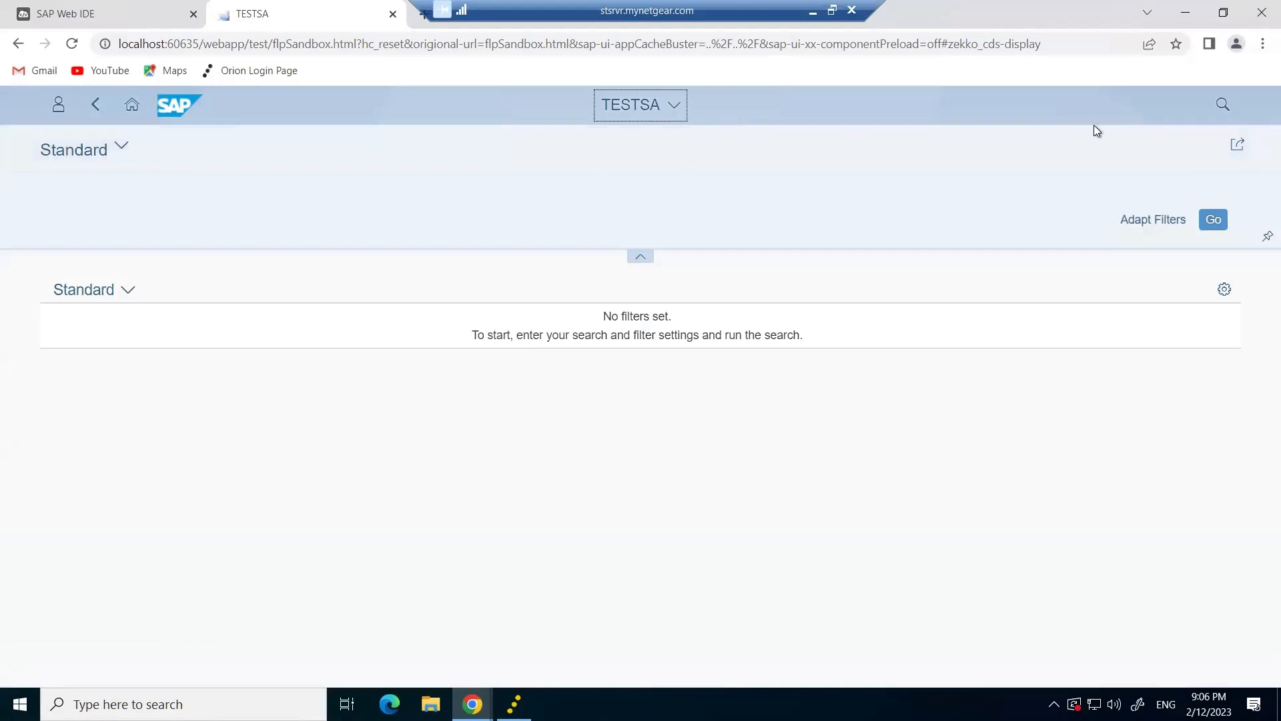
Show all nine table columns using Select all in the table settings.
click(1225, 289)
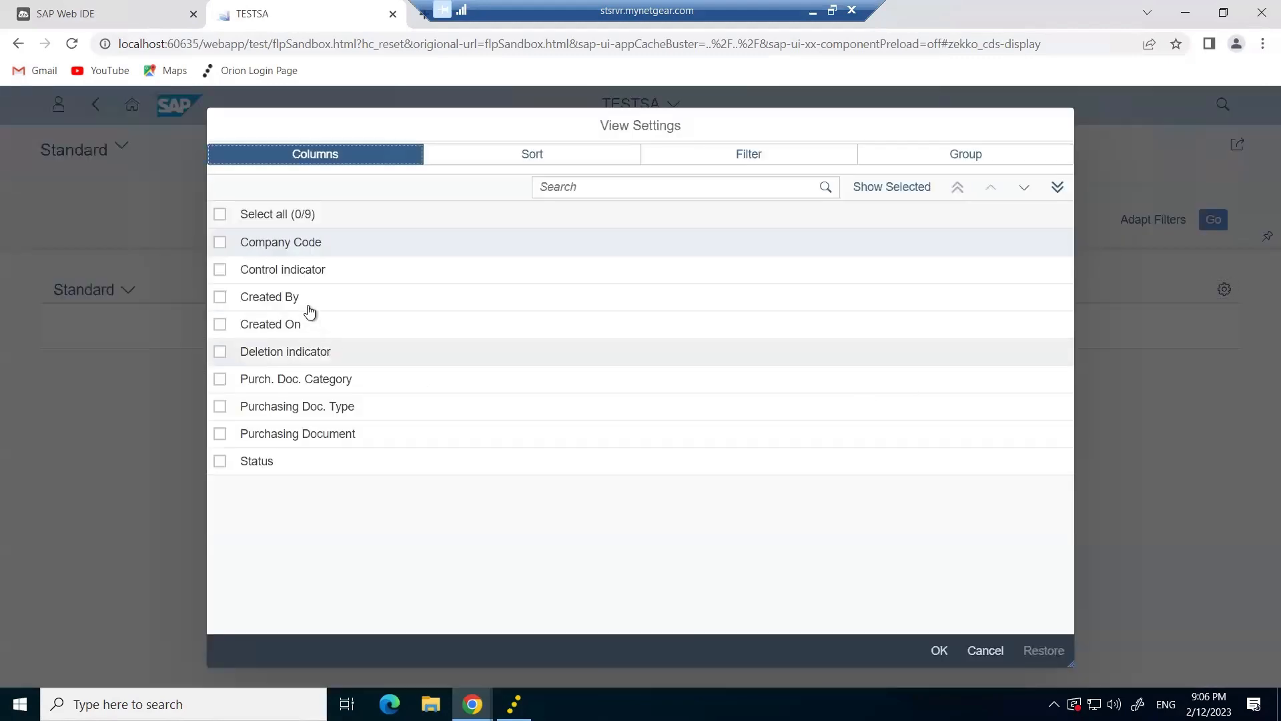
click(218, 214)
click(940, 651)
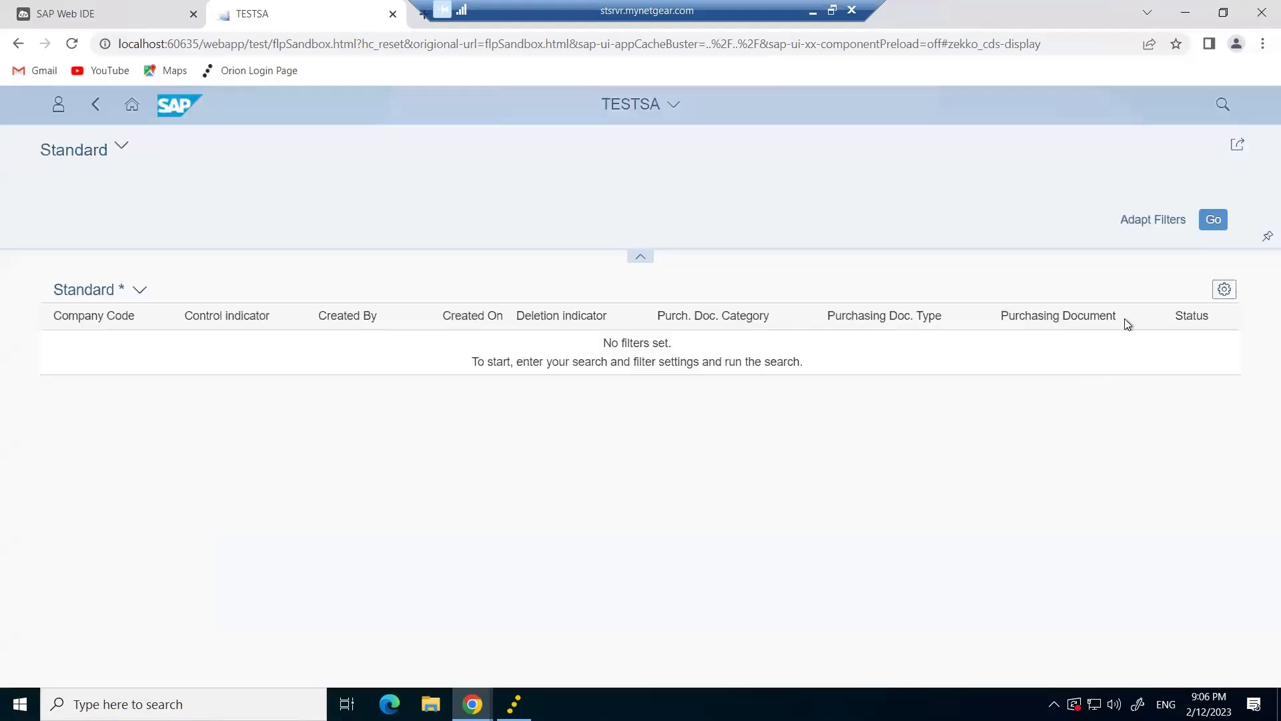
Load the purchasing-document rows with Go, scroll through them, then show the desktop.
click(1213, 224)
scroll(608, 422, down, 10)
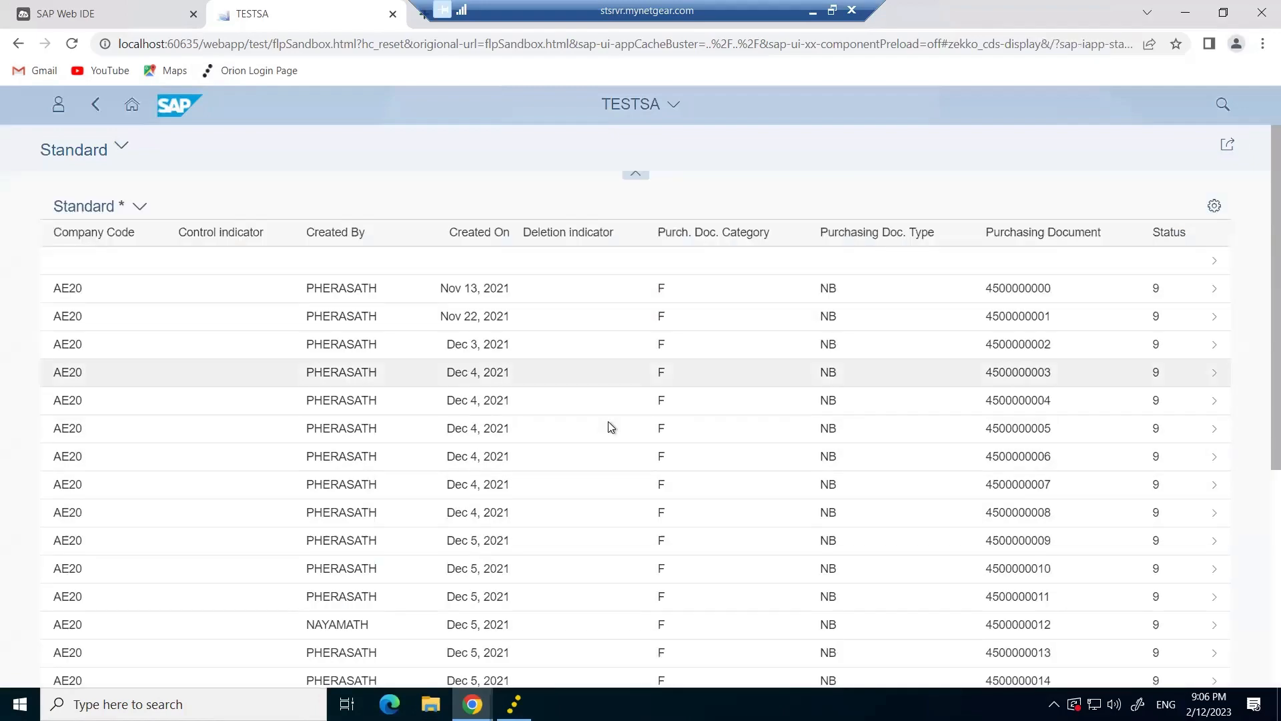
scroll(608, 425, up, 10)
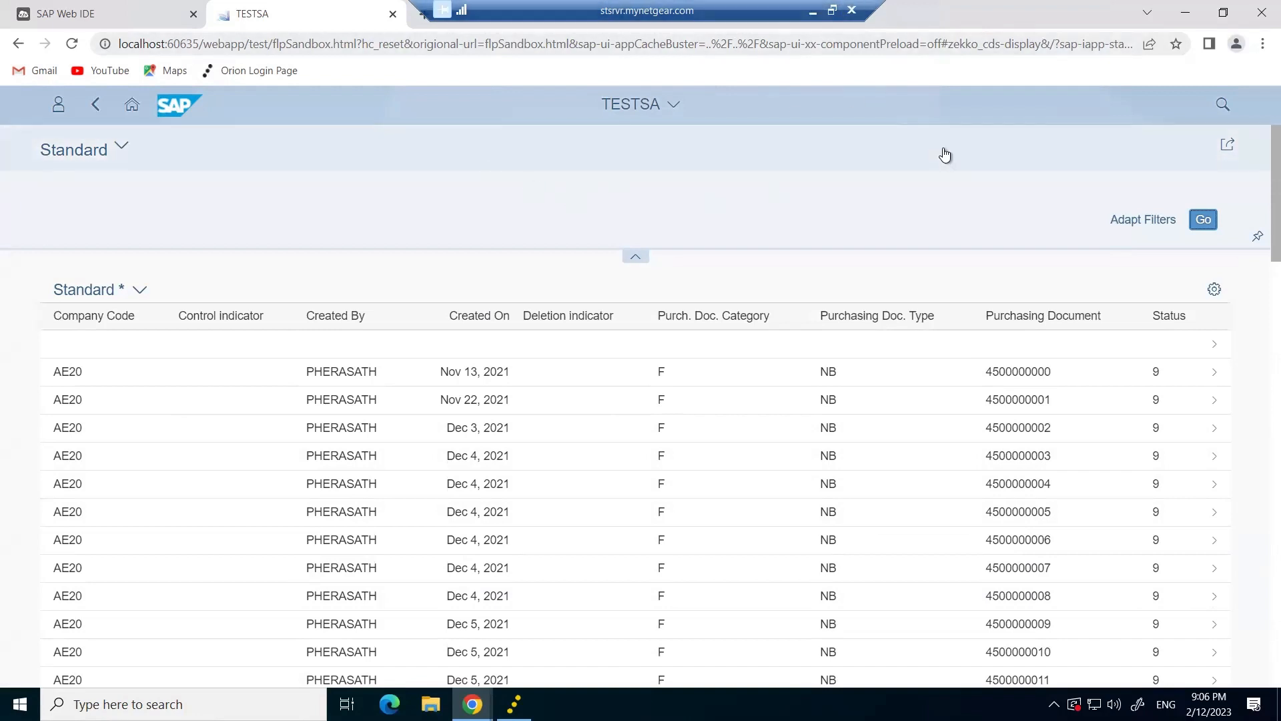
key(super+d)
Refresh the Windows desktop from its context menu.
right_click(466, 306)
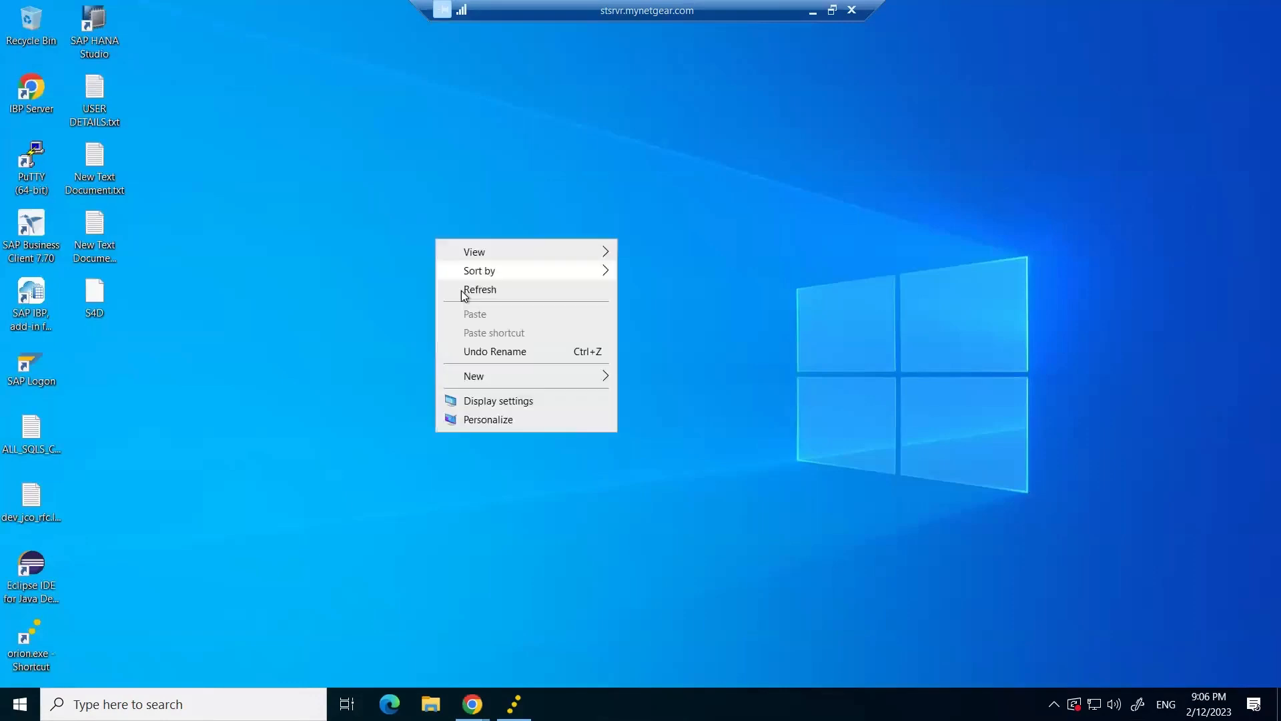
click(467, 292)
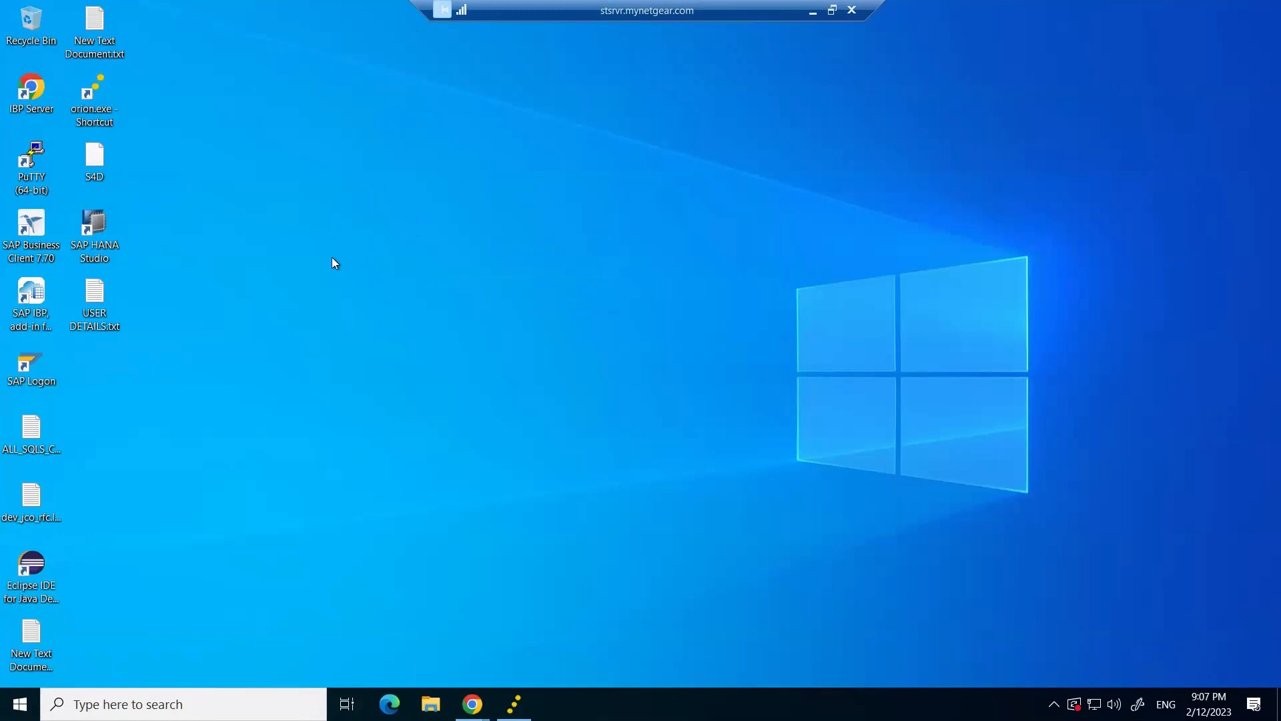
Browse to C:\Webide\eclipse\config_master\service.destinations\destinations in File Explorer.
click(431, 704)
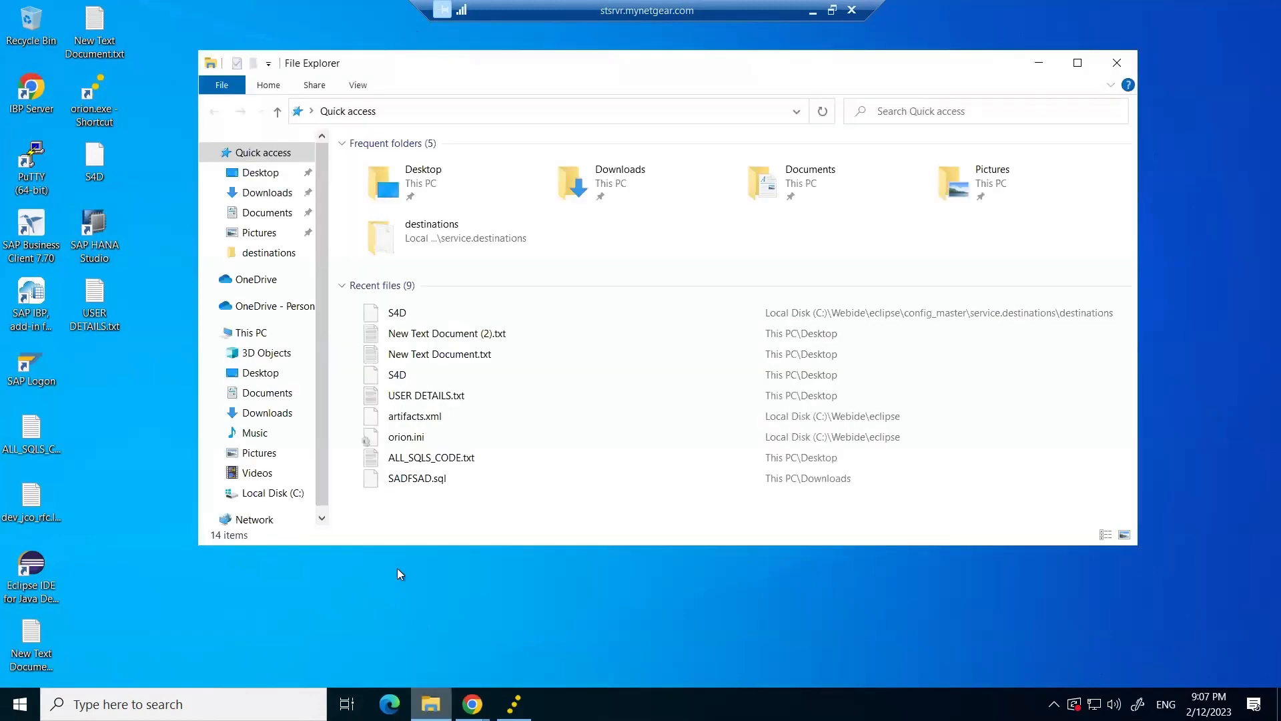
click(260, 337)
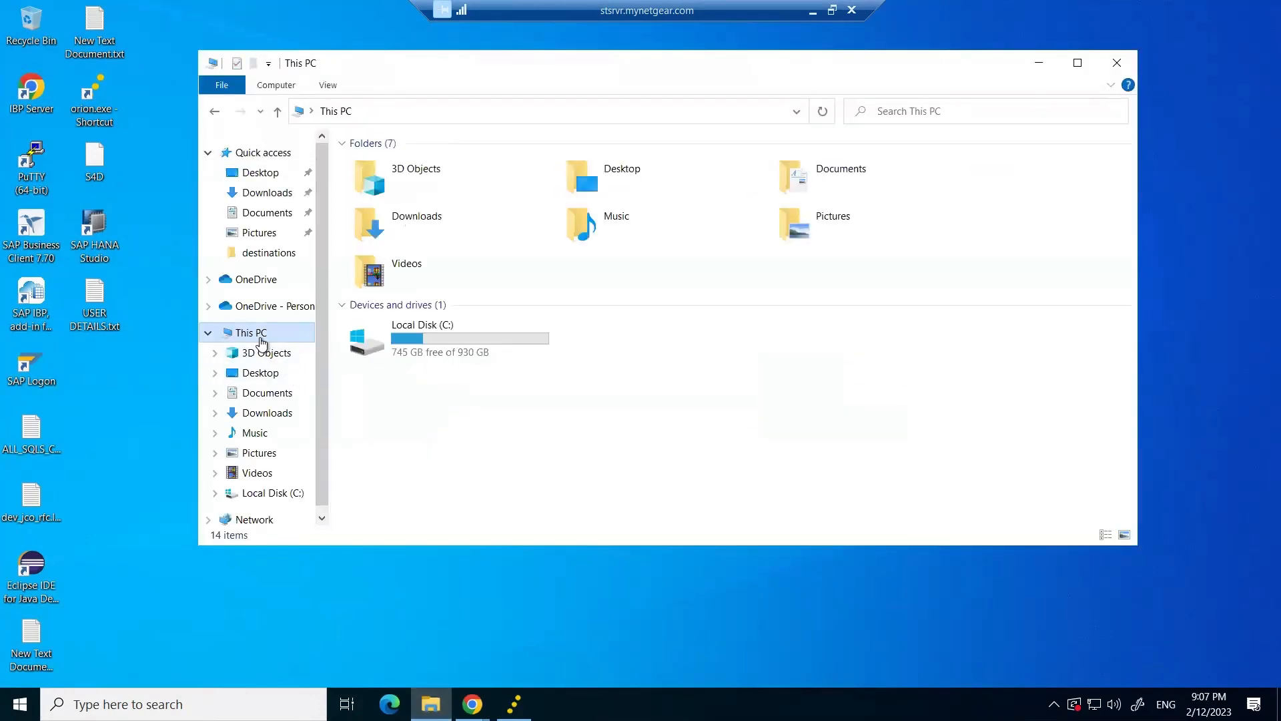
double_click(431, 344)
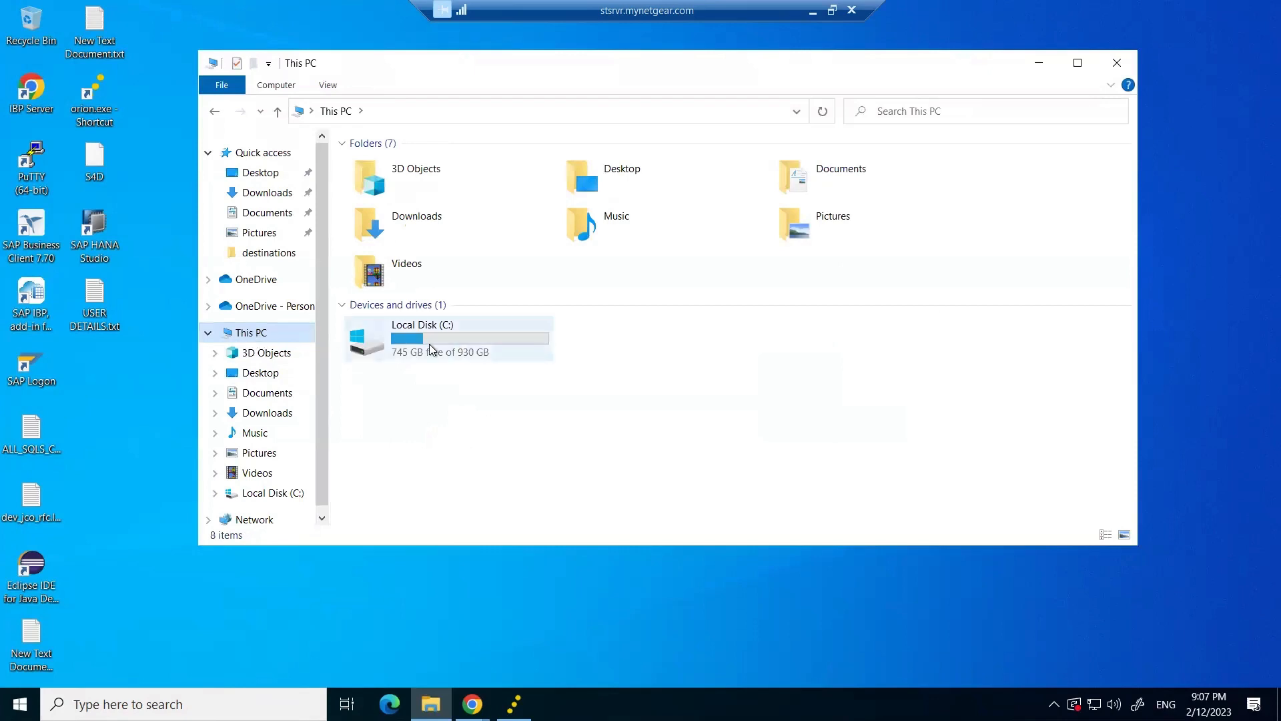
click(373, 313)
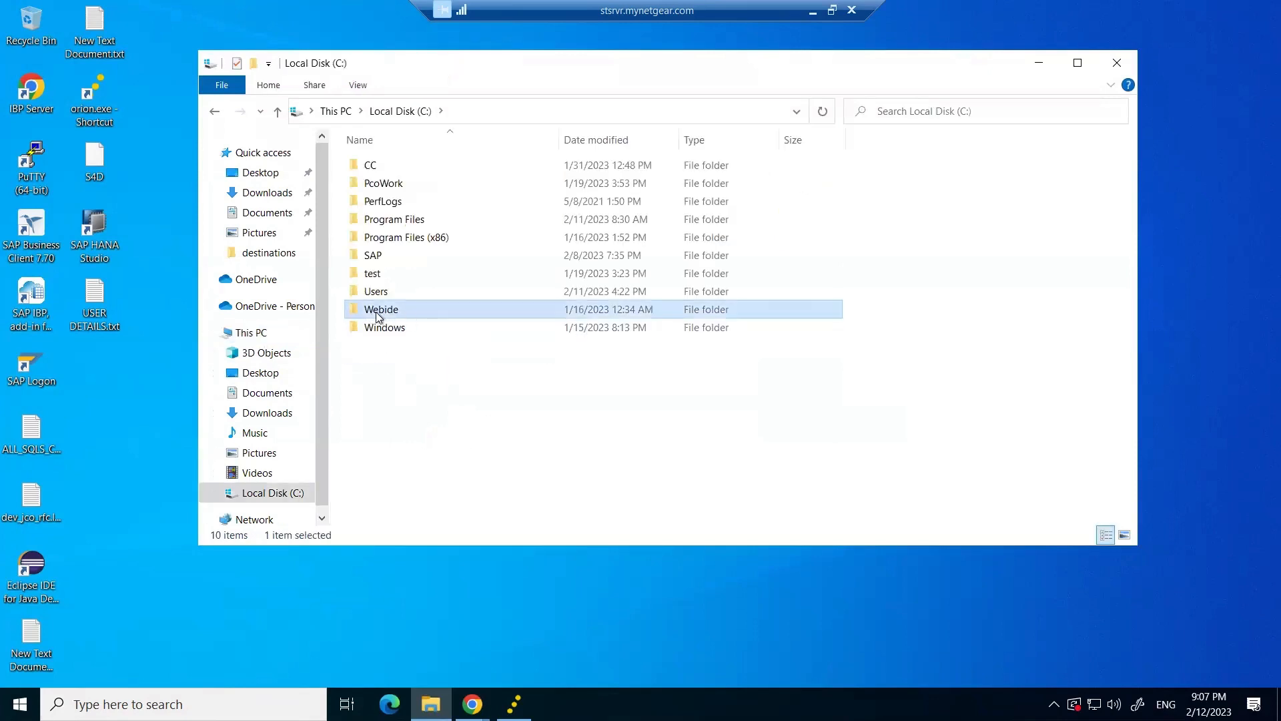
click(391, 358)
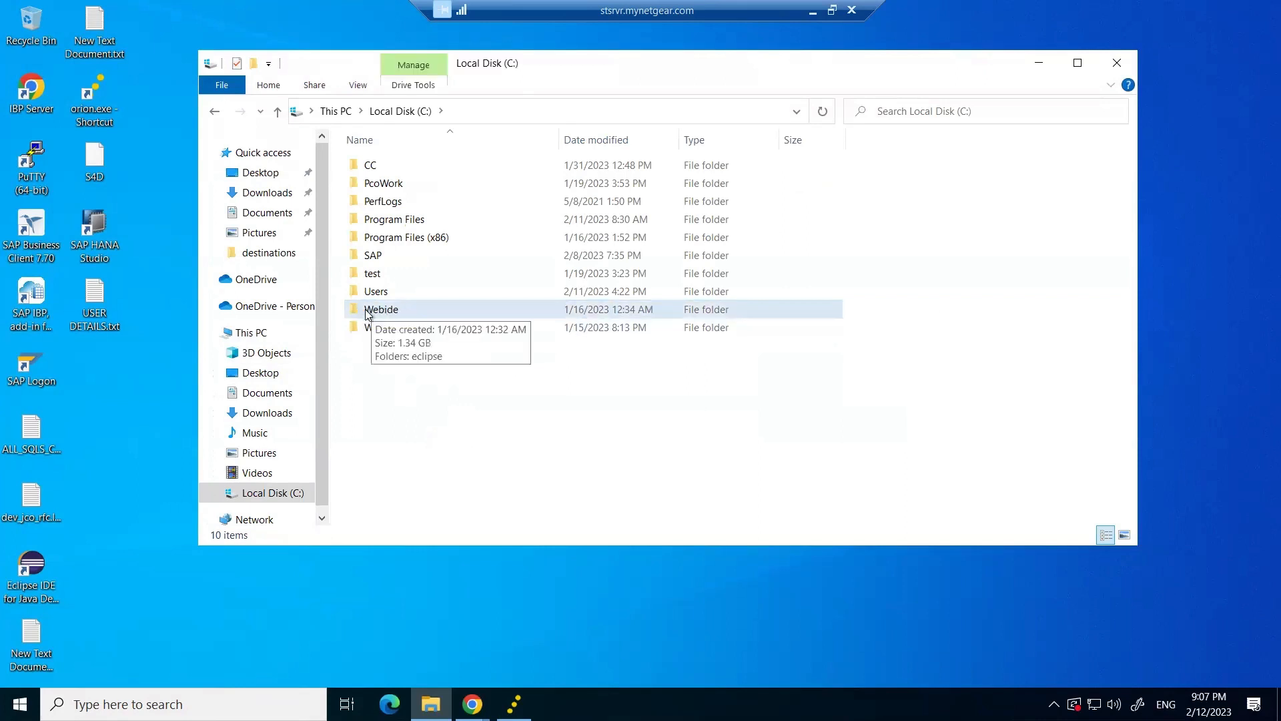
double_click(379, 313)
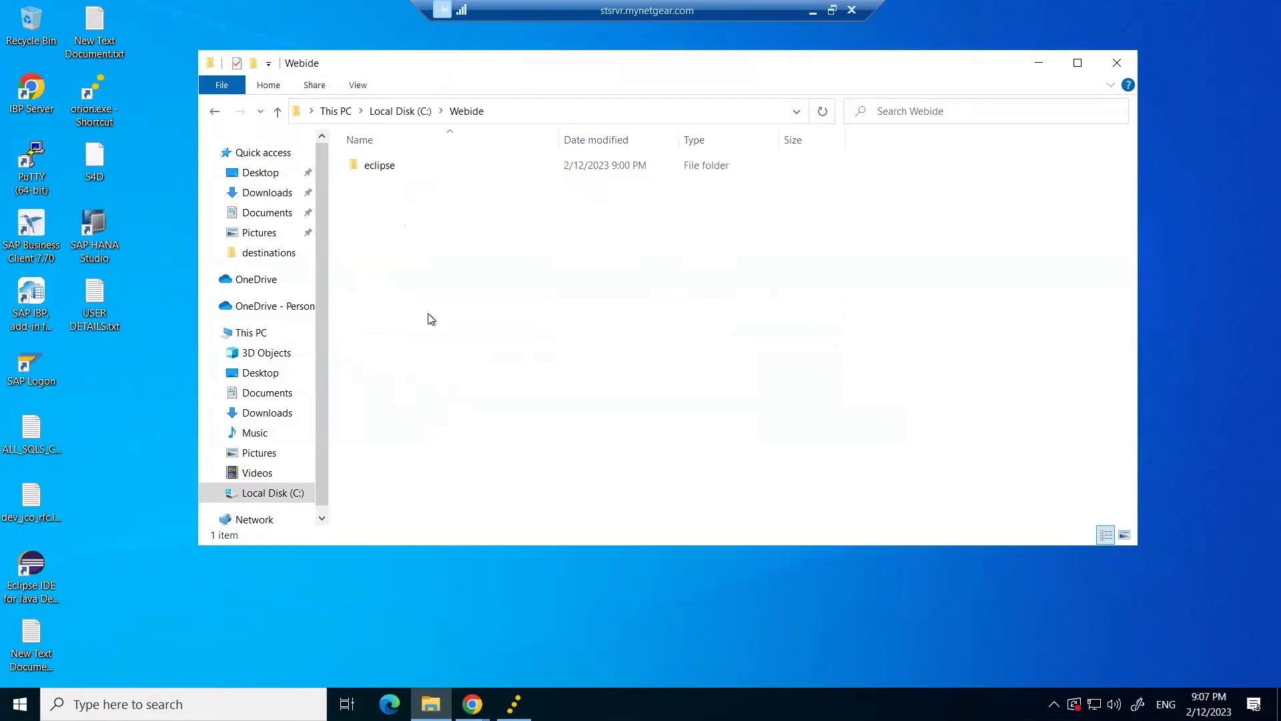
double_click(383, 170)
double_click(402, 169)
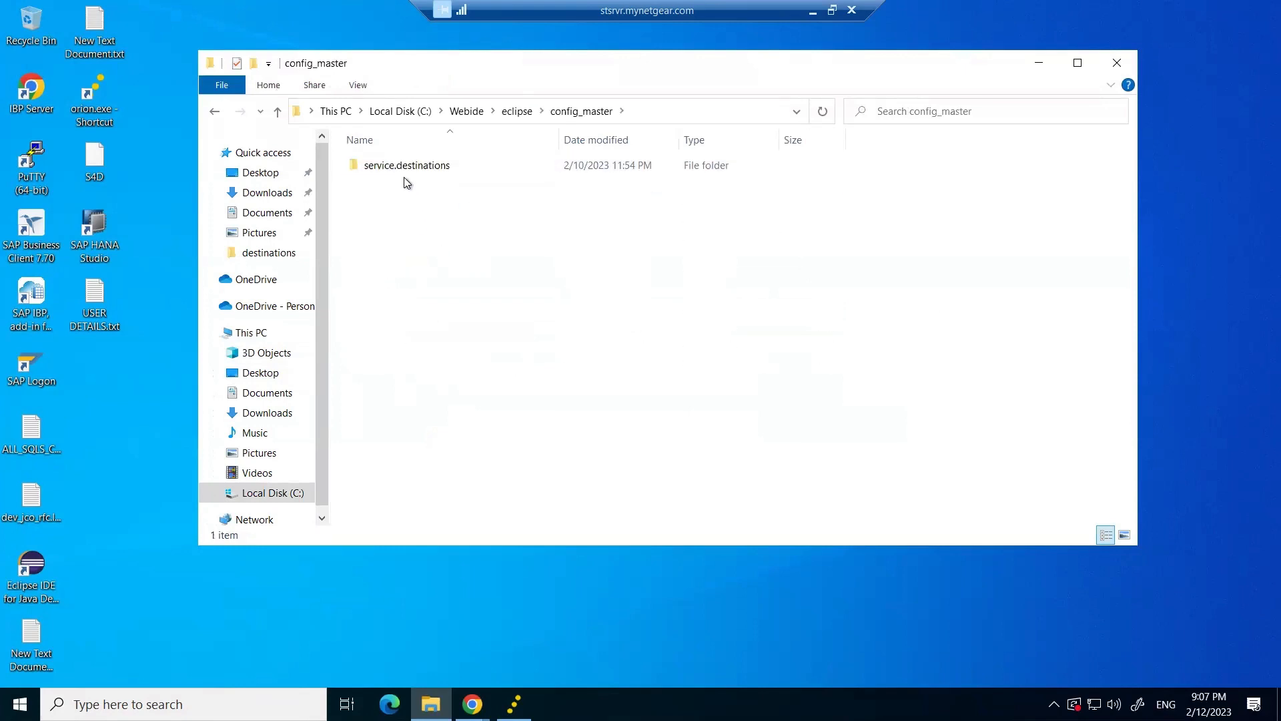
double_click(407, 171)
double_click(406, 170)
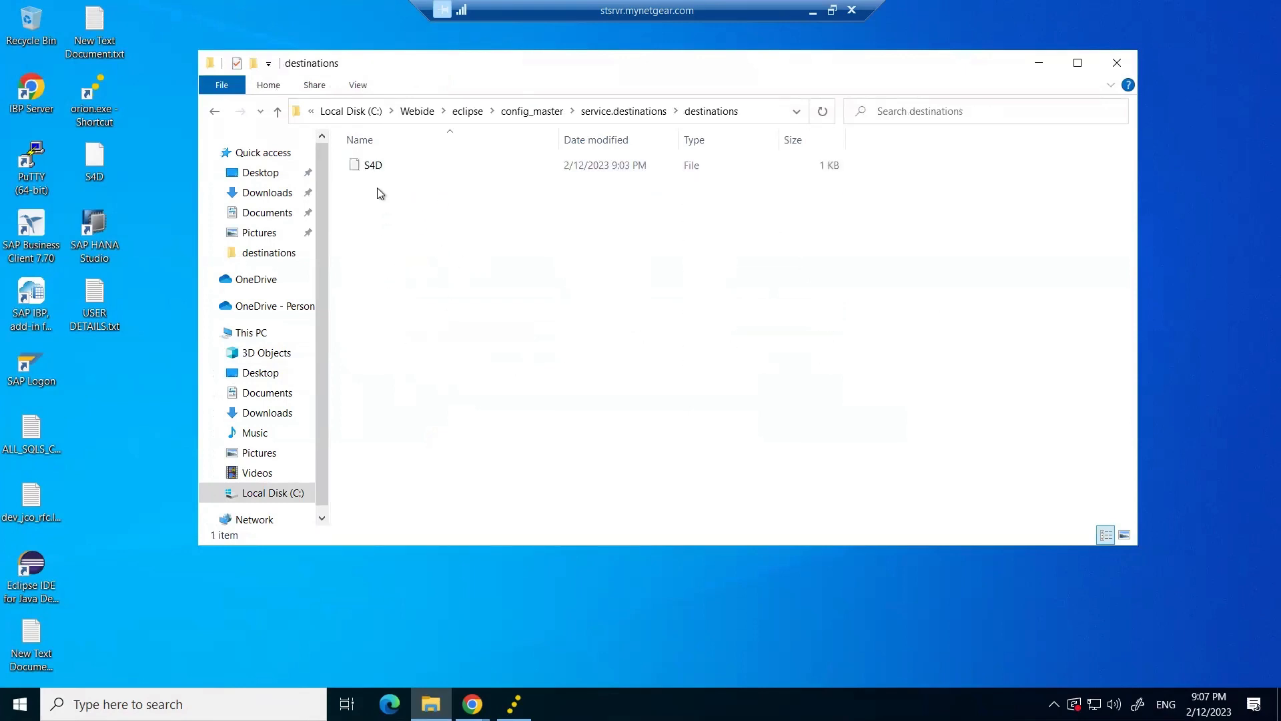
Open the S4D destination file with Notepad via Open with.
click(395, 170)
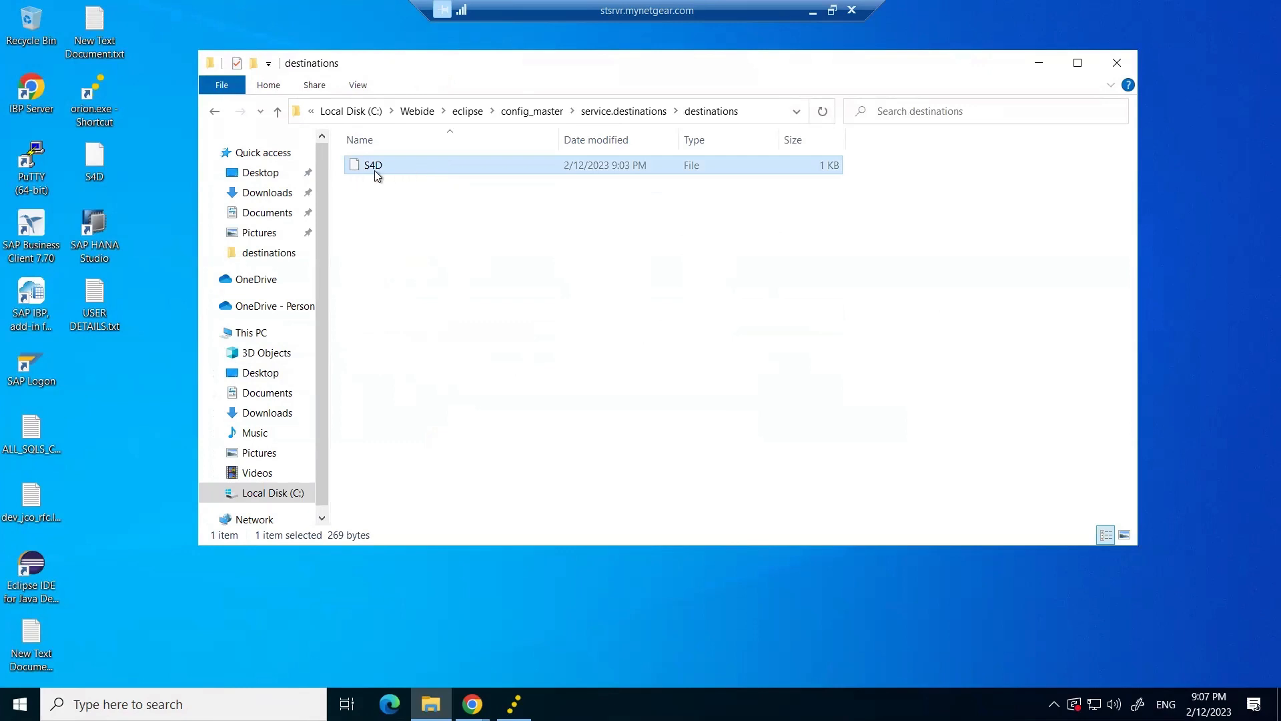
right_click(375, 170)
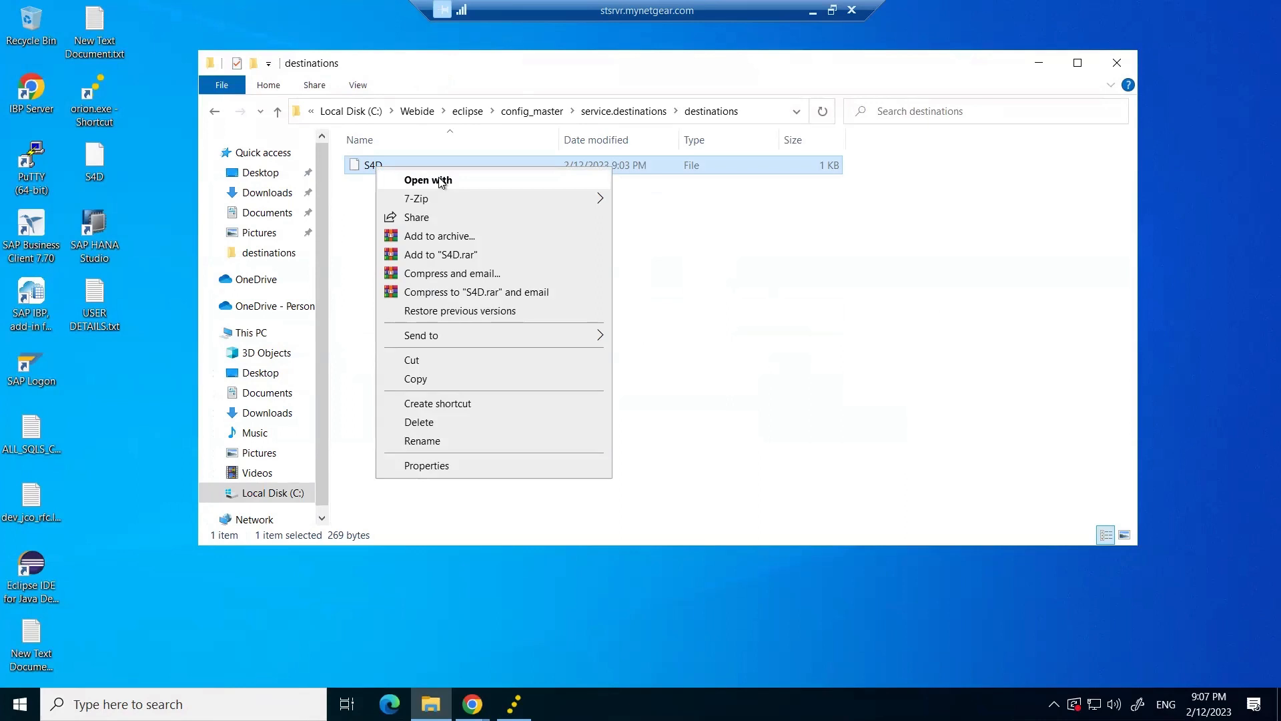
click(440, 182)
click(505, 332)
double_click(506, 332)
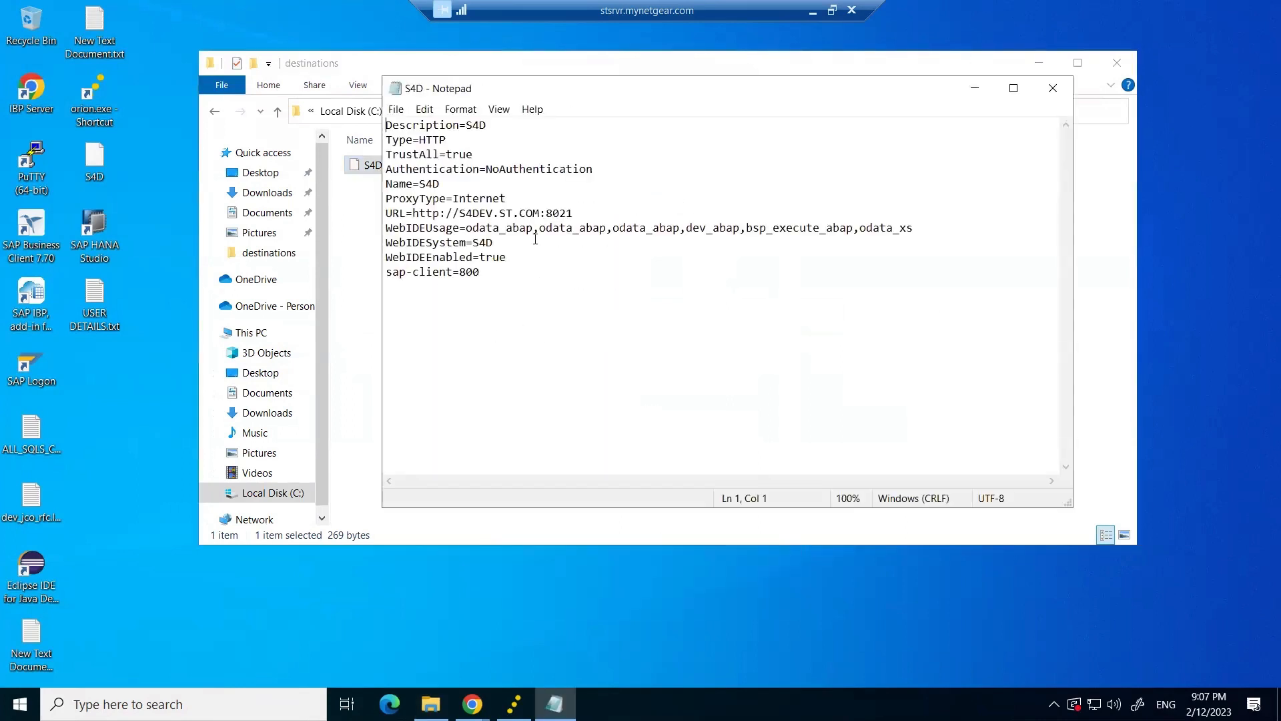
click(573, 213)
drag(572, 213, 412, 213)
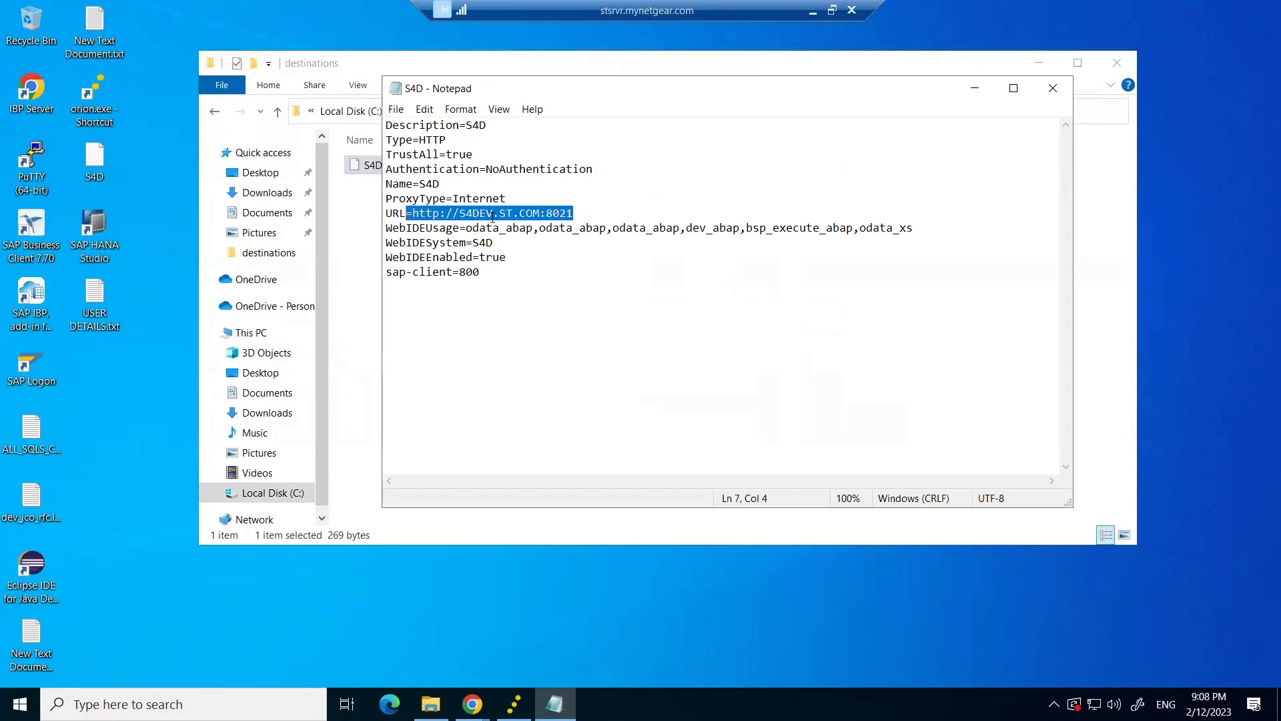
click(493, 213)
drag(548, 213, 414, 215)
drag(573, 213, 948, 221)
click(948, 221)
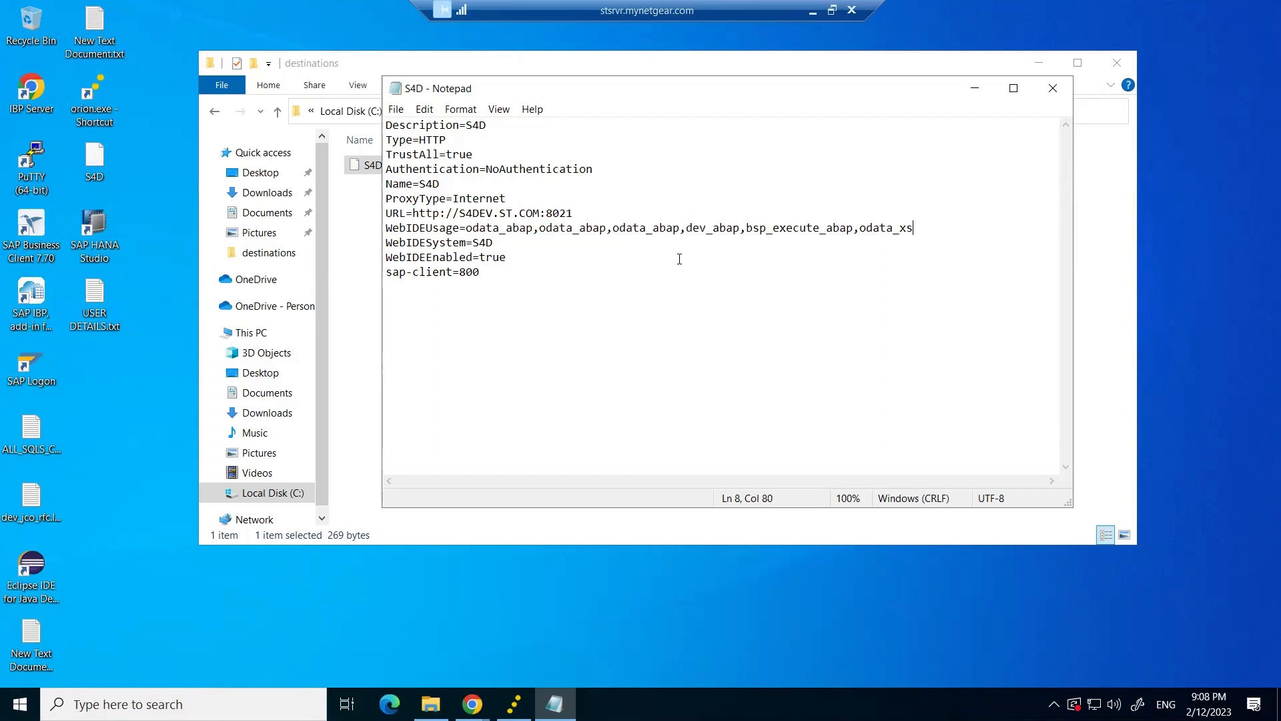
key(ctrl+End)
key(ctrl+a)
key(Right)
Close Notepad and delete the S4D file from the destinations folder.
click(1053, 87)
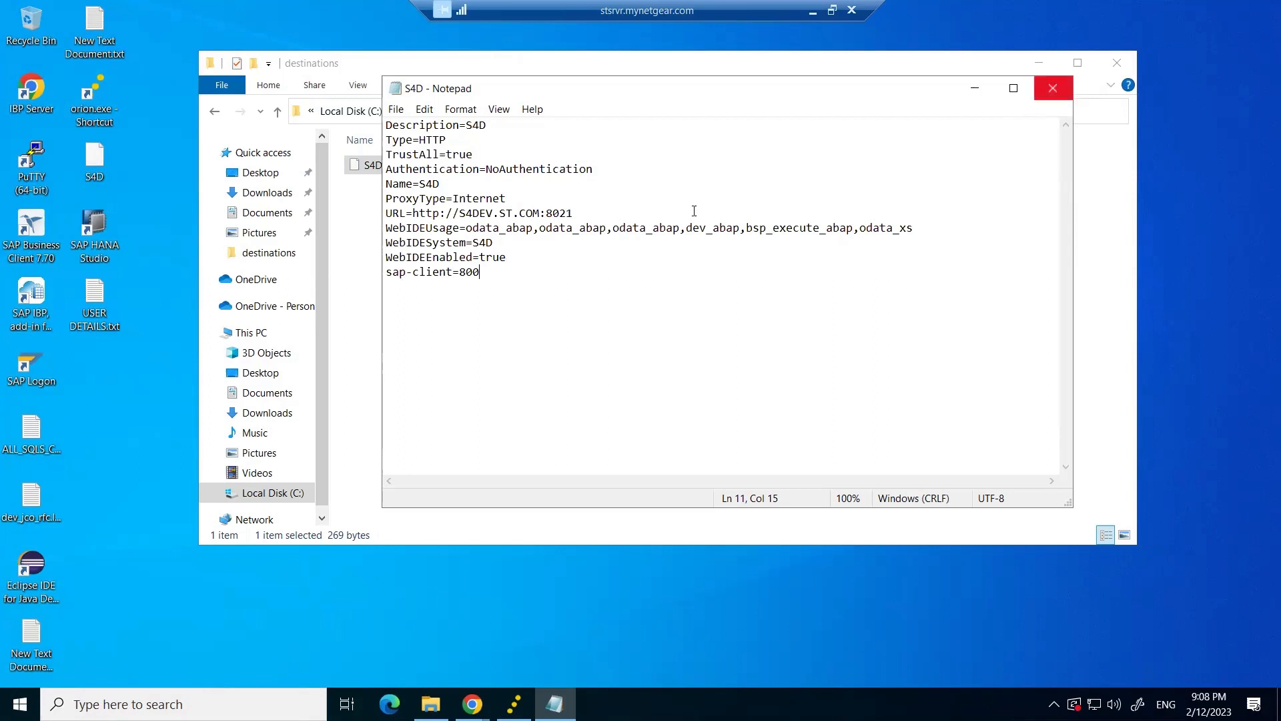
click(379, 199)
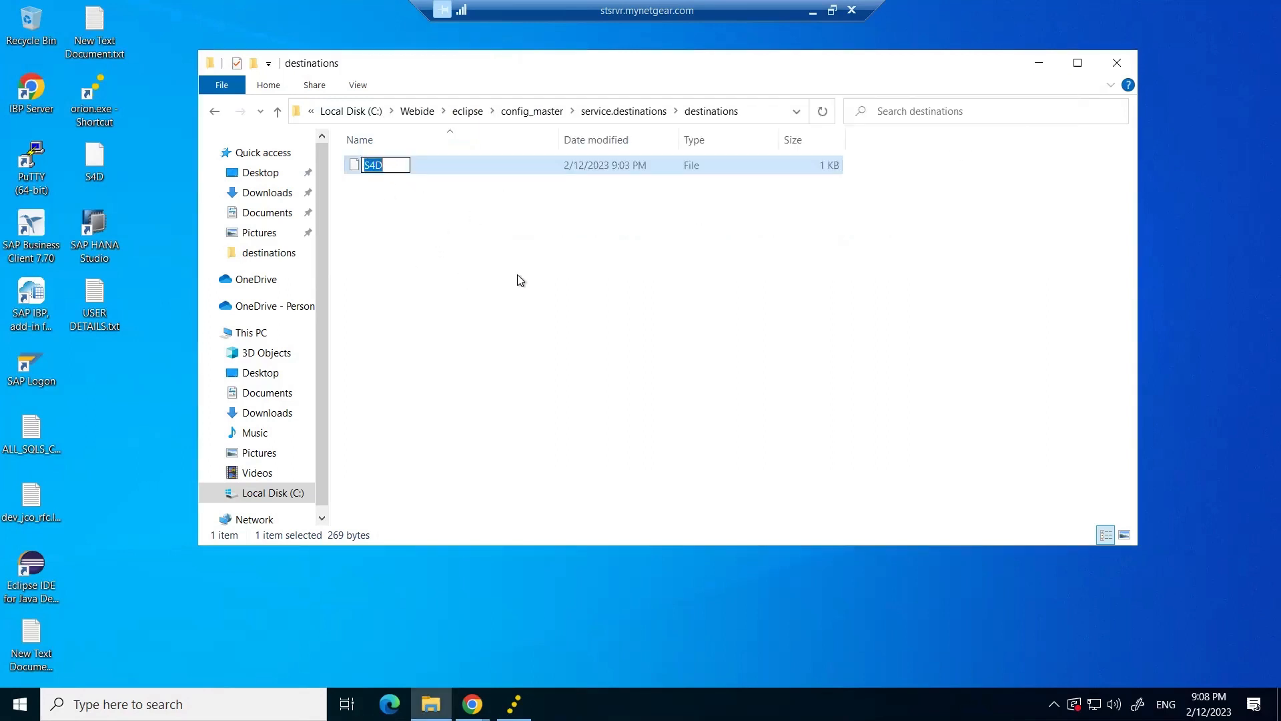
click(374, 168)
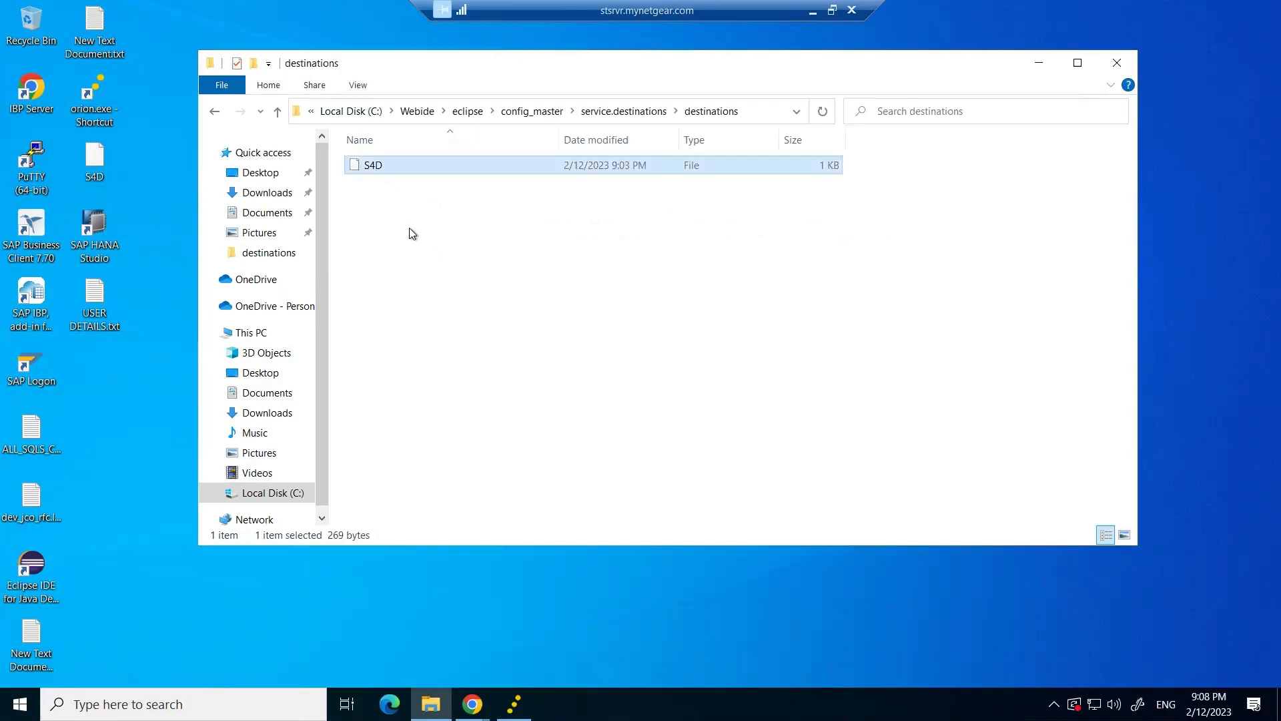
key(Delete)
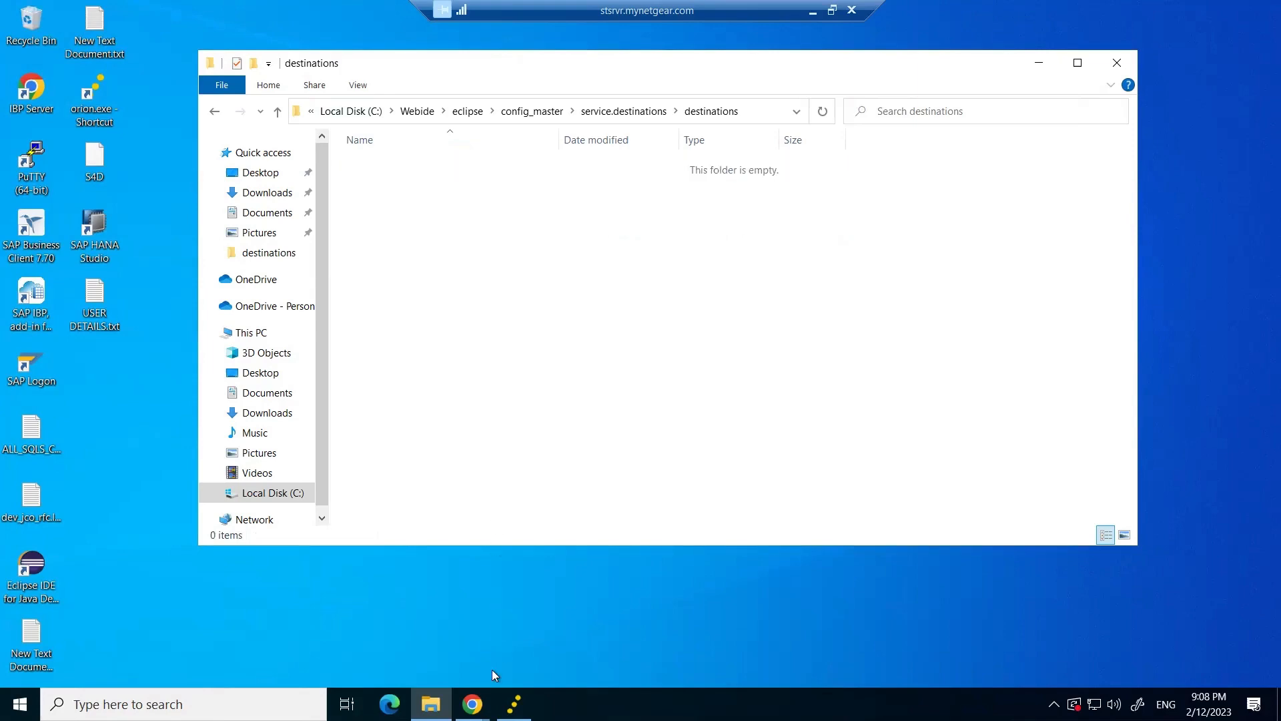
Close the TESTSA browser tab.
mouse_move(472, 704)
click(527, 650)
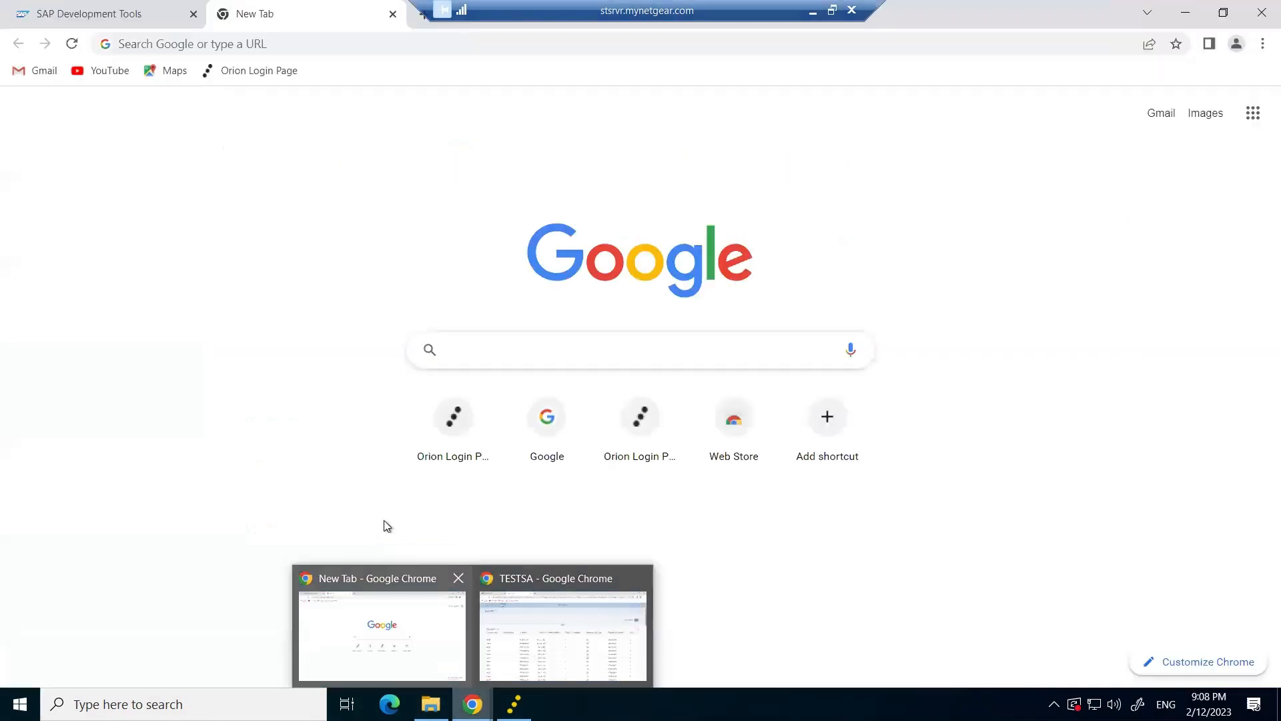
key(ctrl+w)
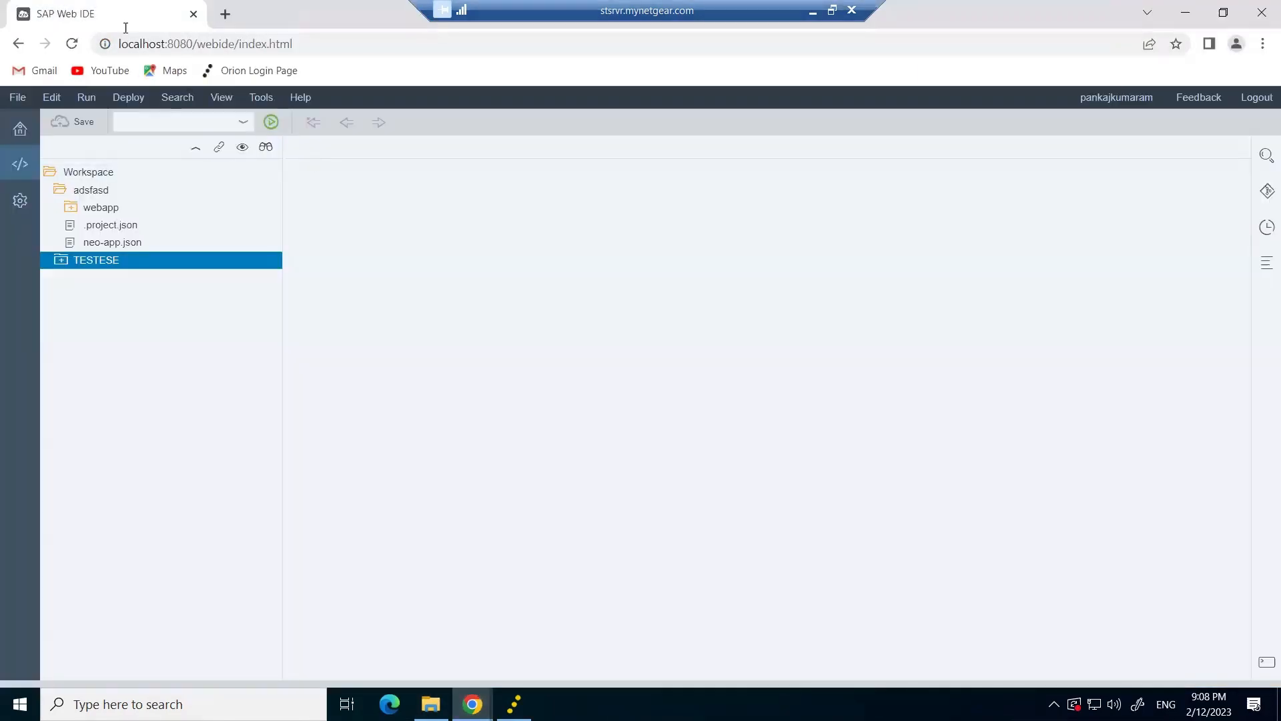
Start a new List Report project with placeholder name and title, advancing to Data Connection.
right_click(91, 173)
mouse_move(202, 193)
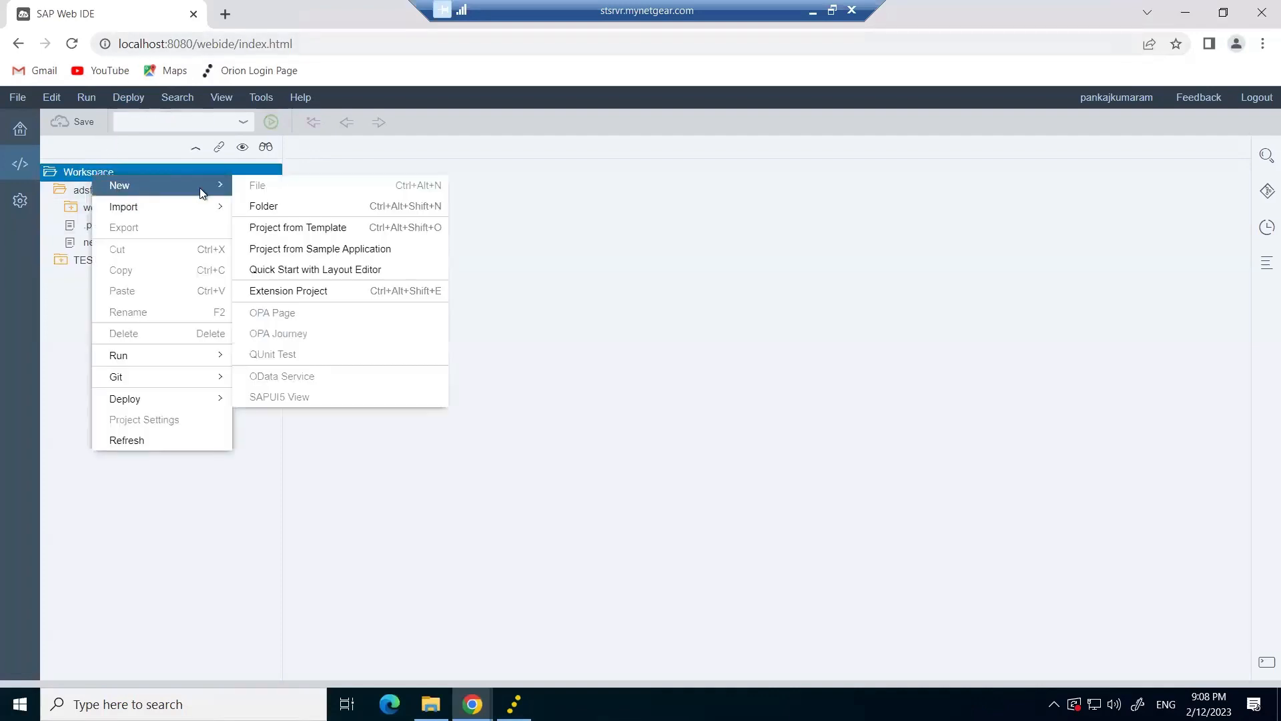
click(302, 228)
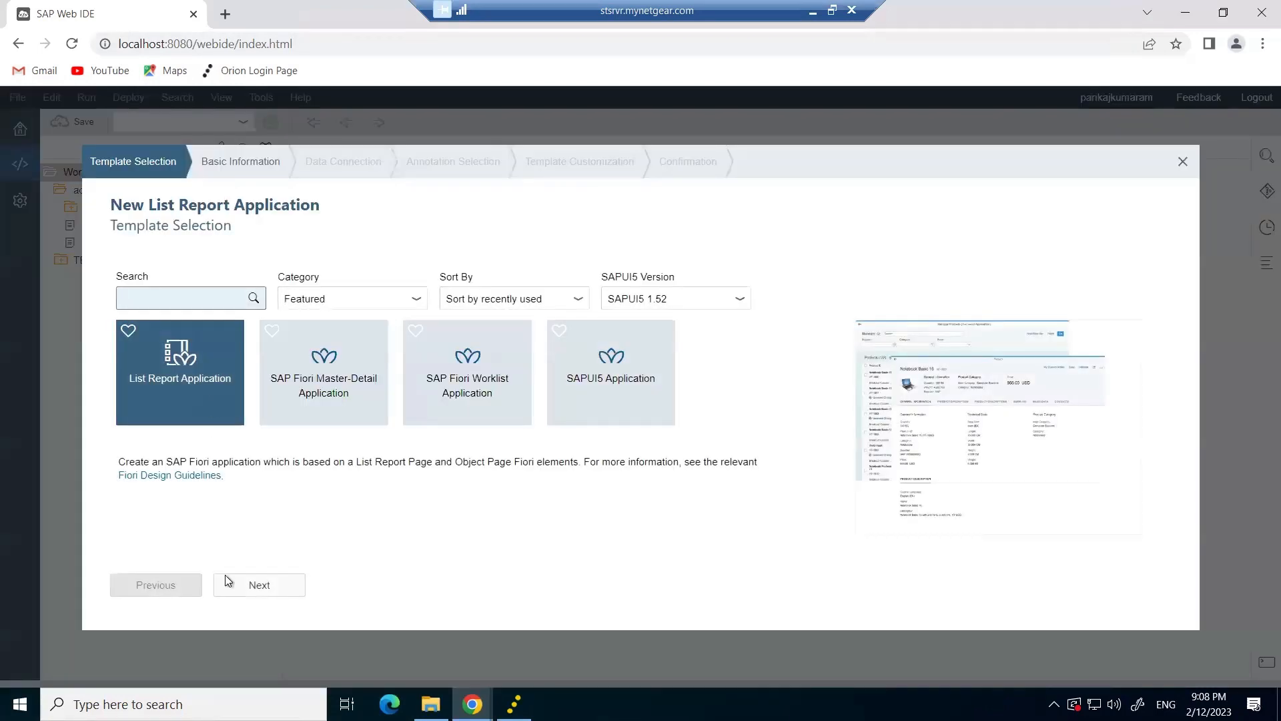
click(249, 587)
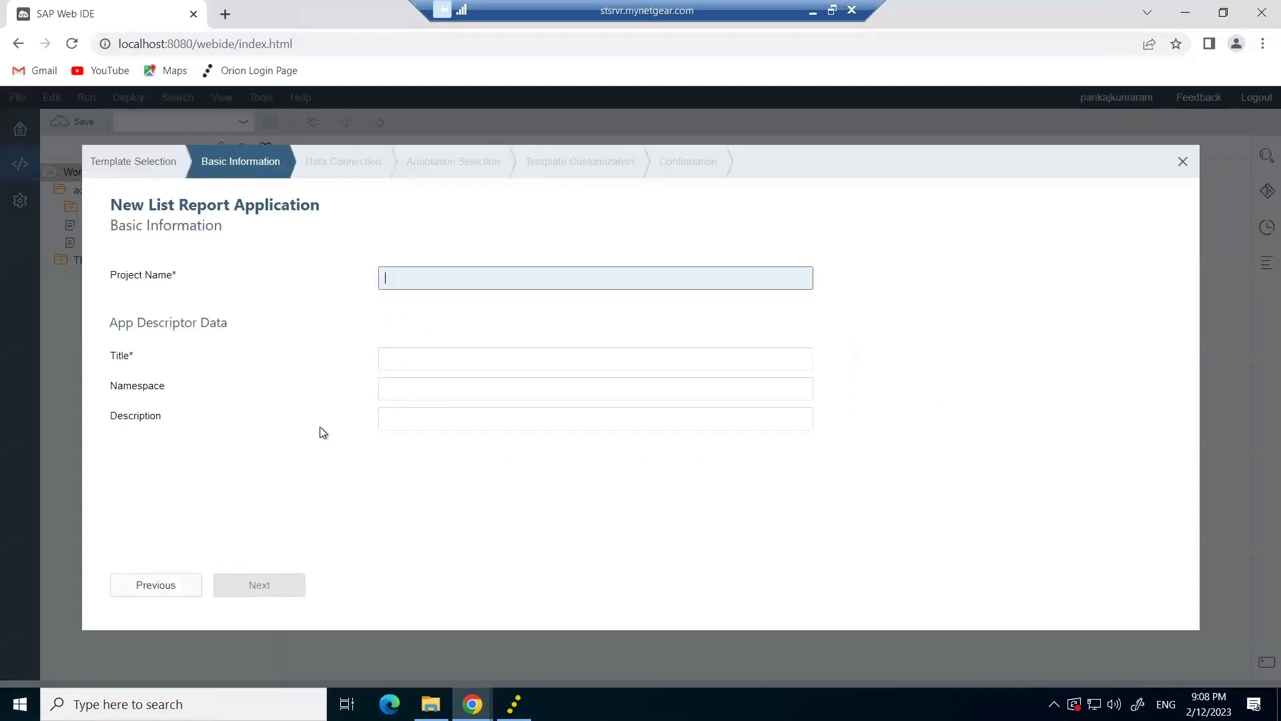
text(asdfasdadsfadsdsaf)
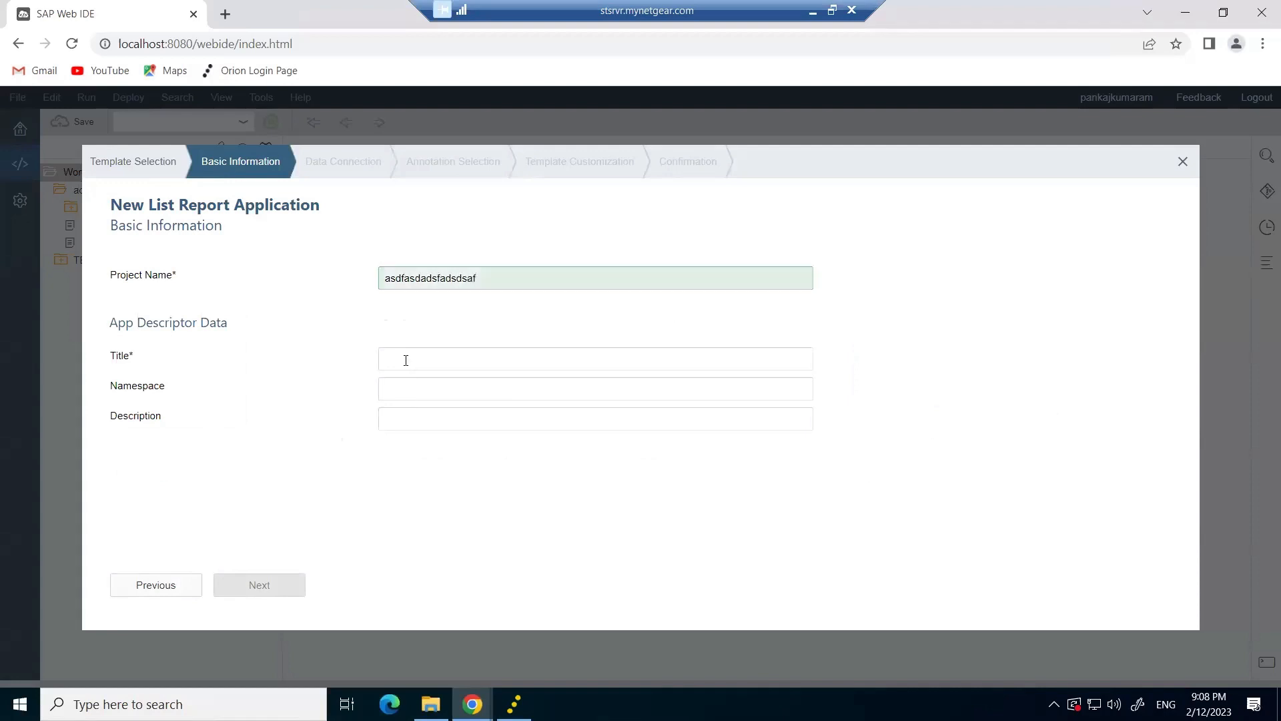
click(412, 366)
text(asdfasdfasdfasd)
click(273, 586)
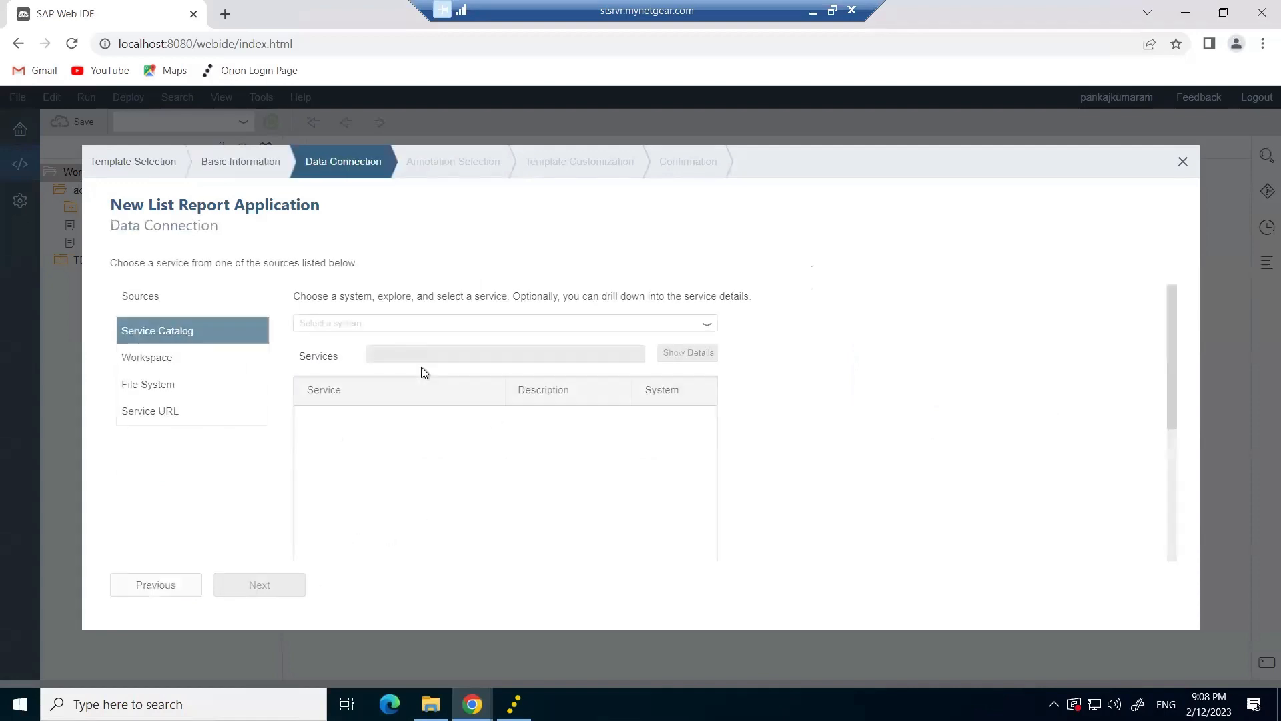
Check the S4D entries in the system list, then exit the wizard.
click(705, 325)
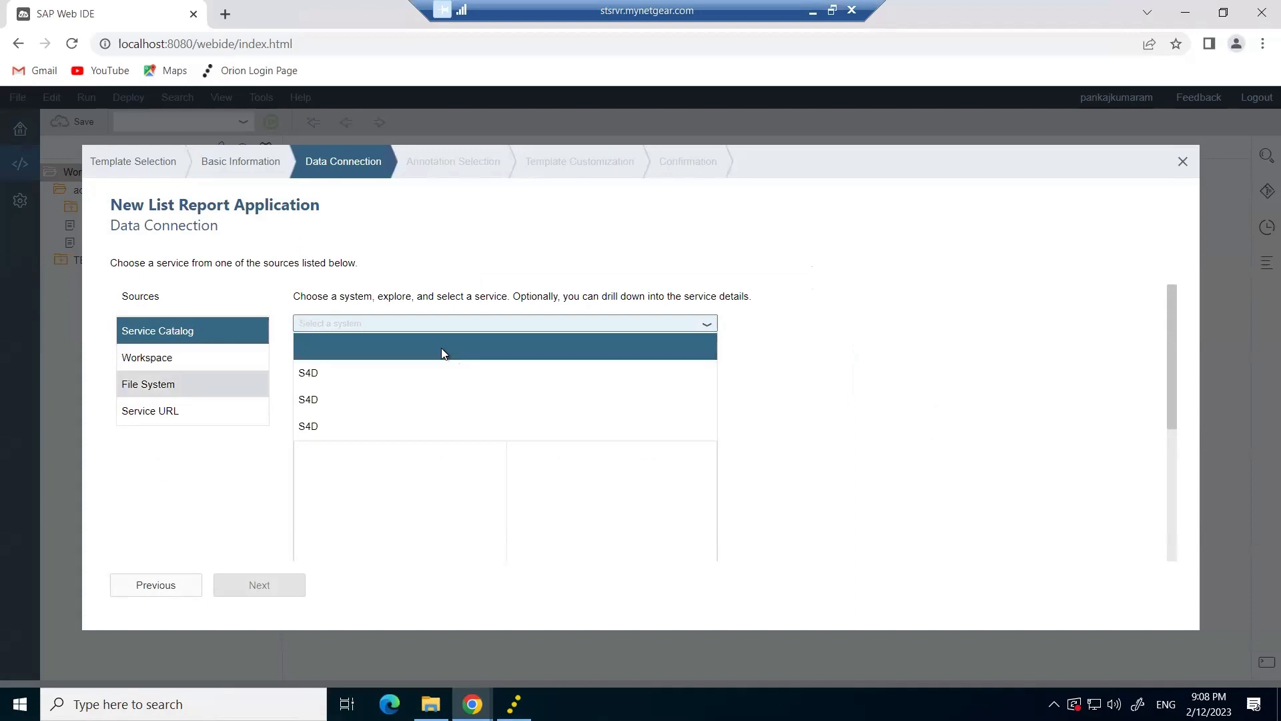
click(1181, 166)
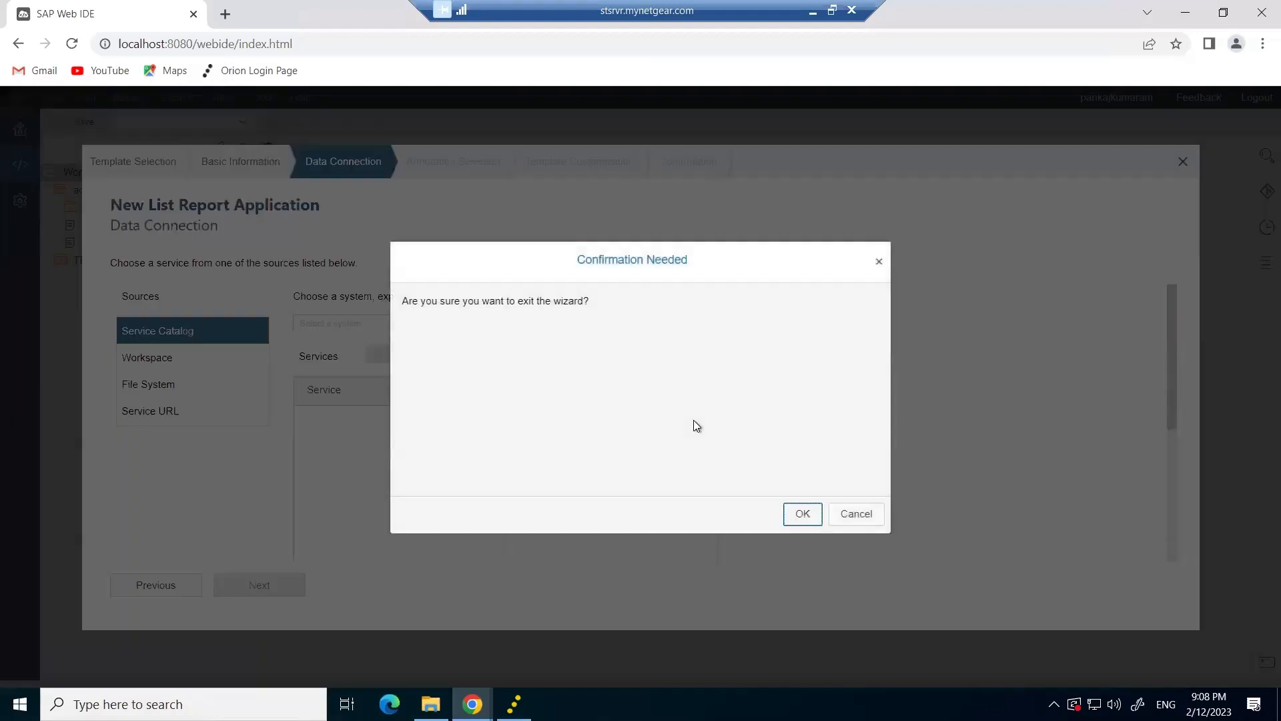
click(801, 513)
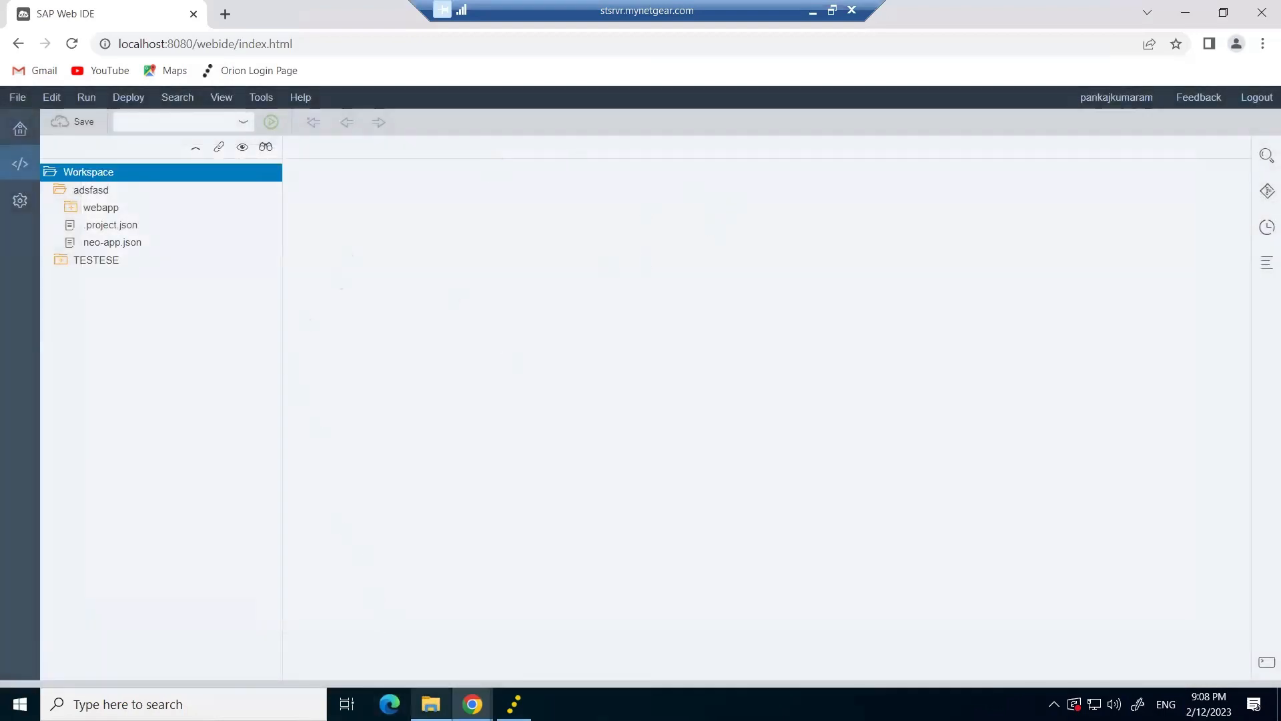
Close the Orion server console and relaunch orion.exe from the desktop.
click(431, 704)
click(514, 704)
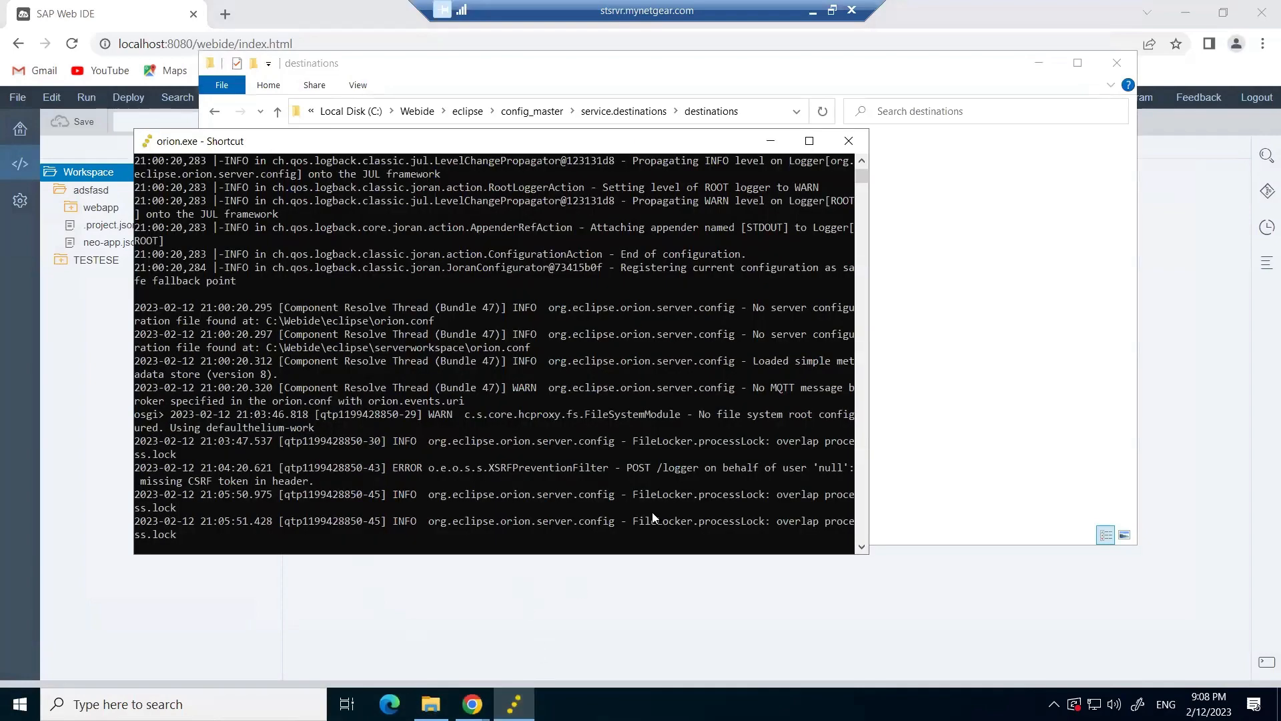
click(849, 141)
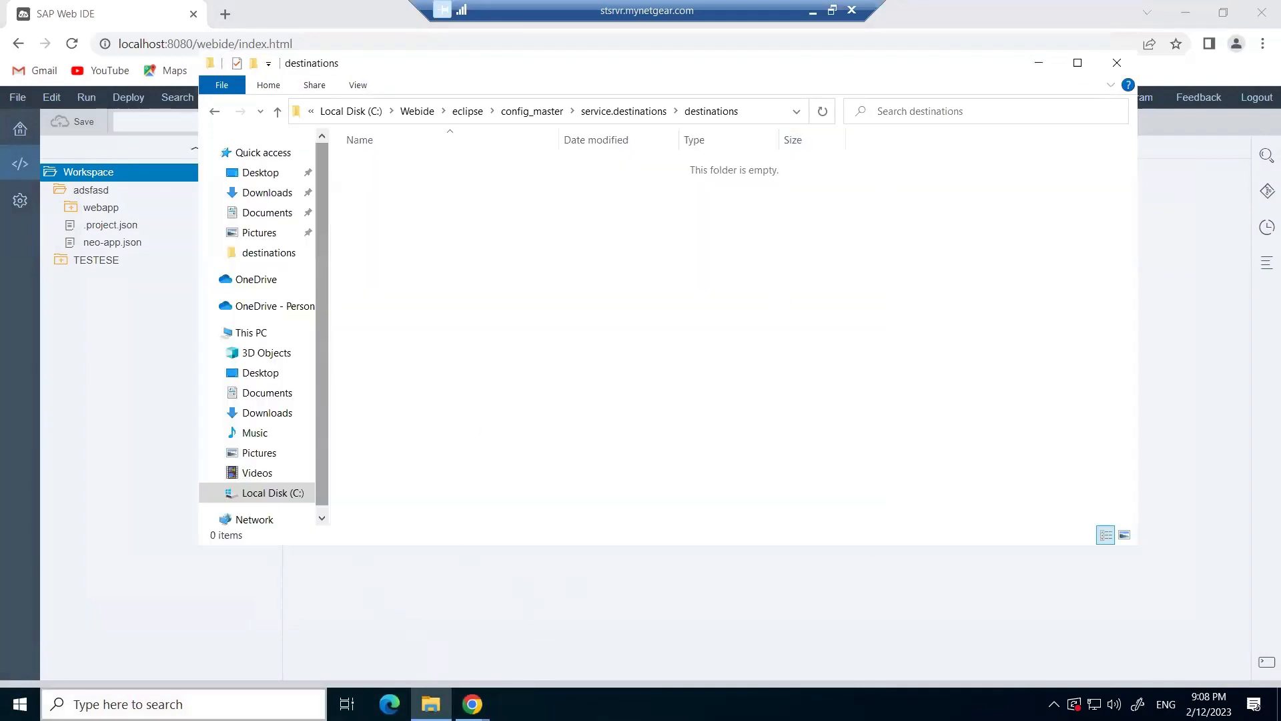
key(super+d)
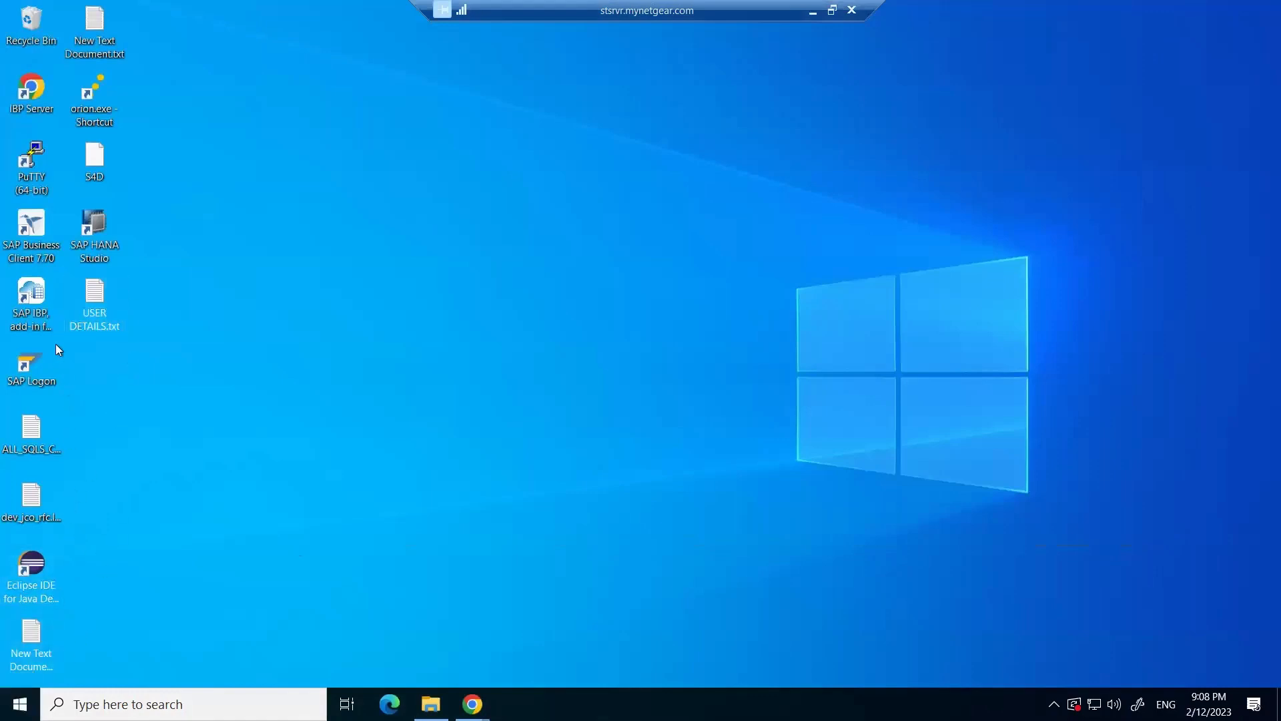
double_click(94, 94)
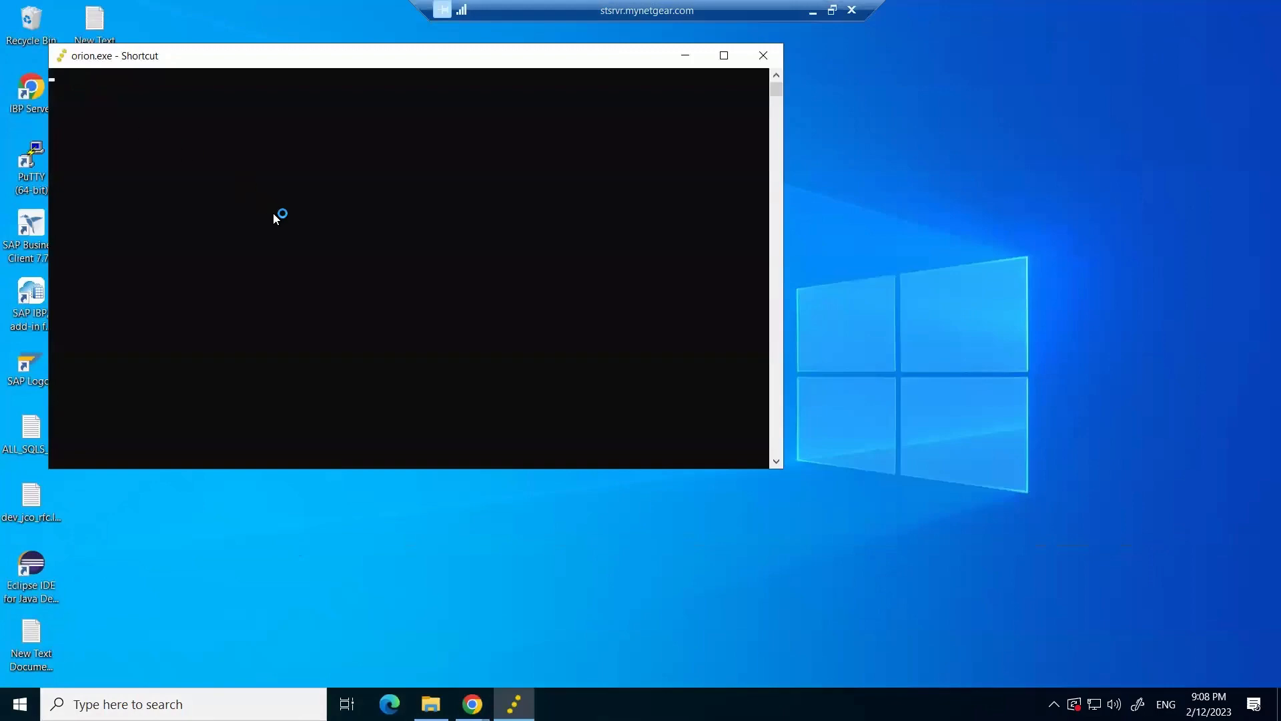
Reload SAP Web IDE in Chrome and sign back in through Orion.
mouse_move(472, 704)
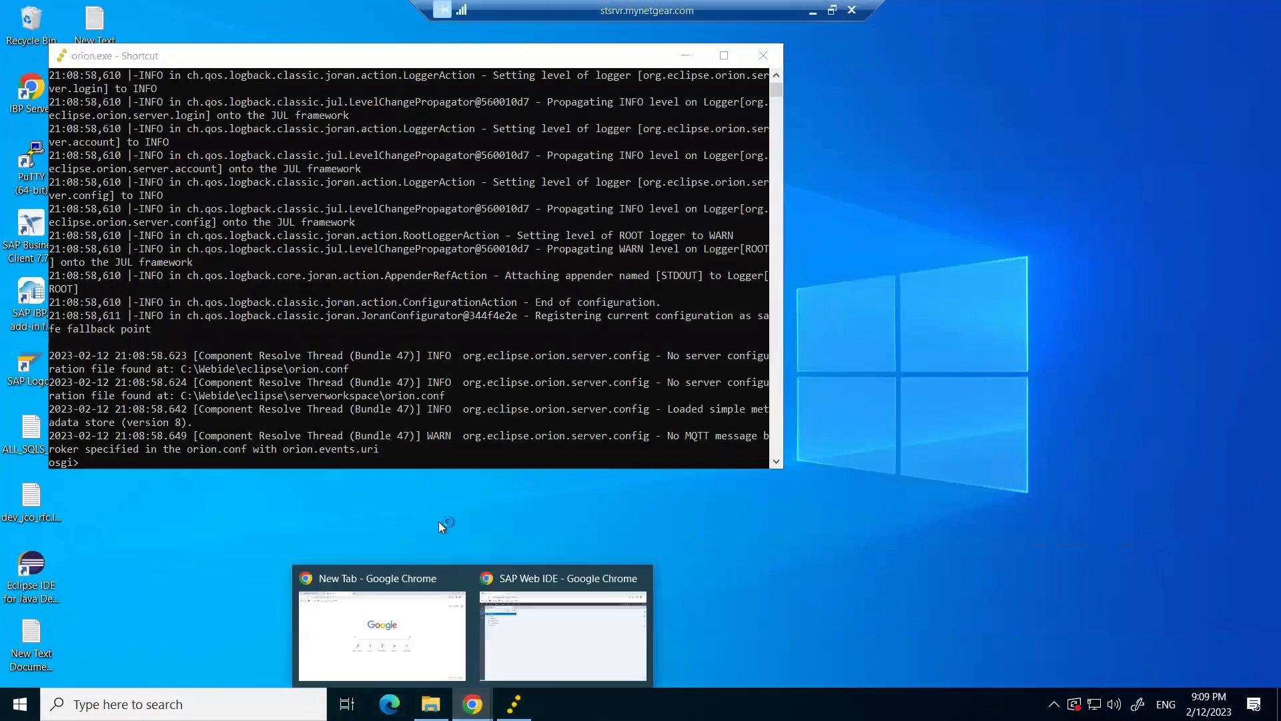
click(510, 622)
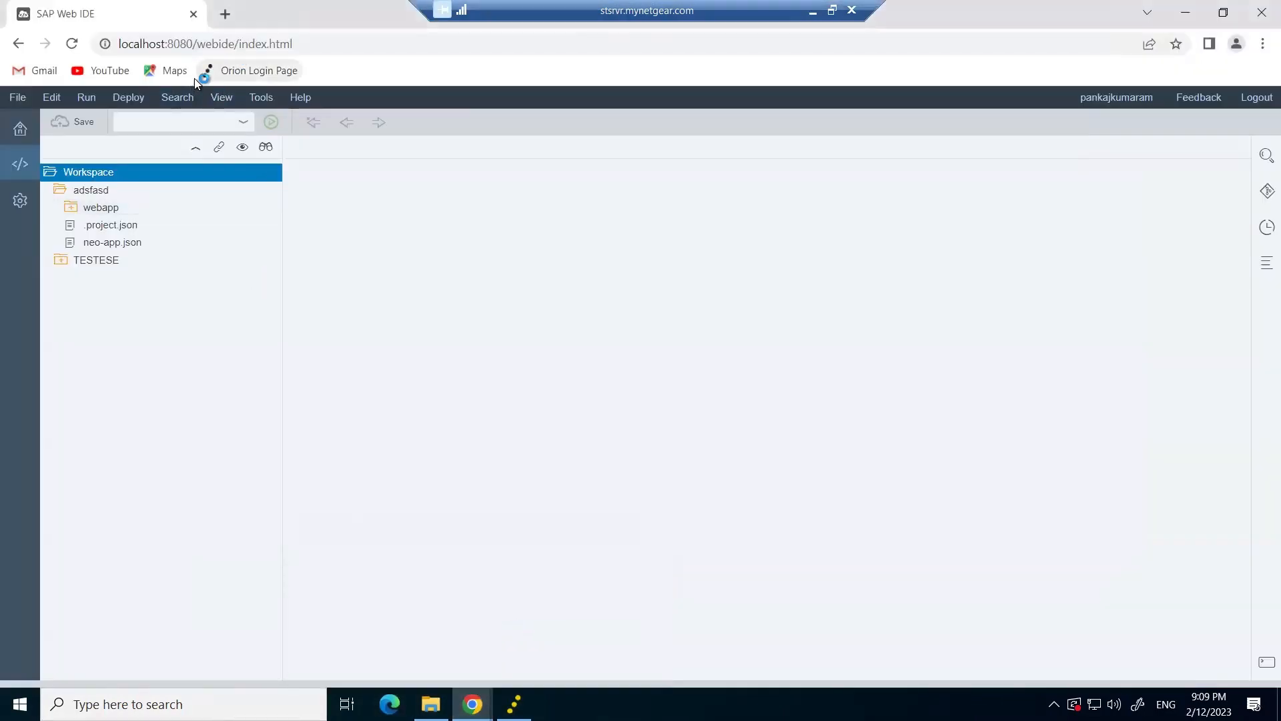
click(266, 40)
key(Return)
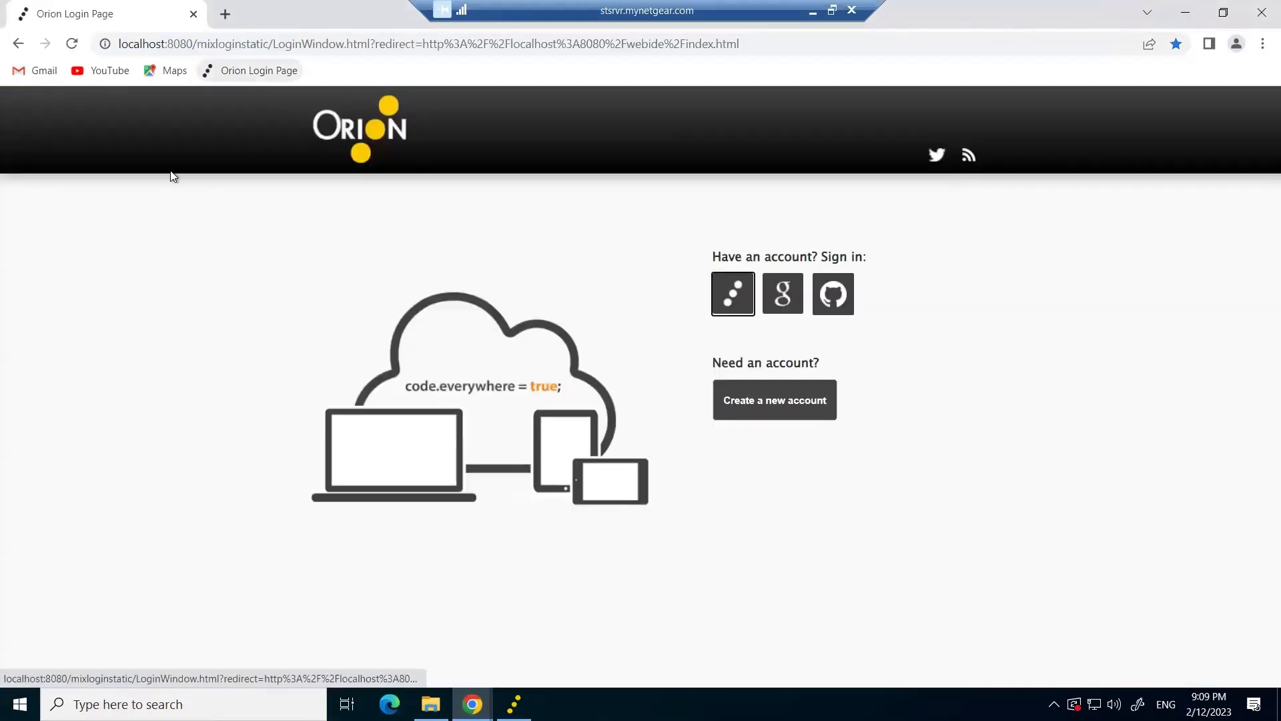
click(736, 295)
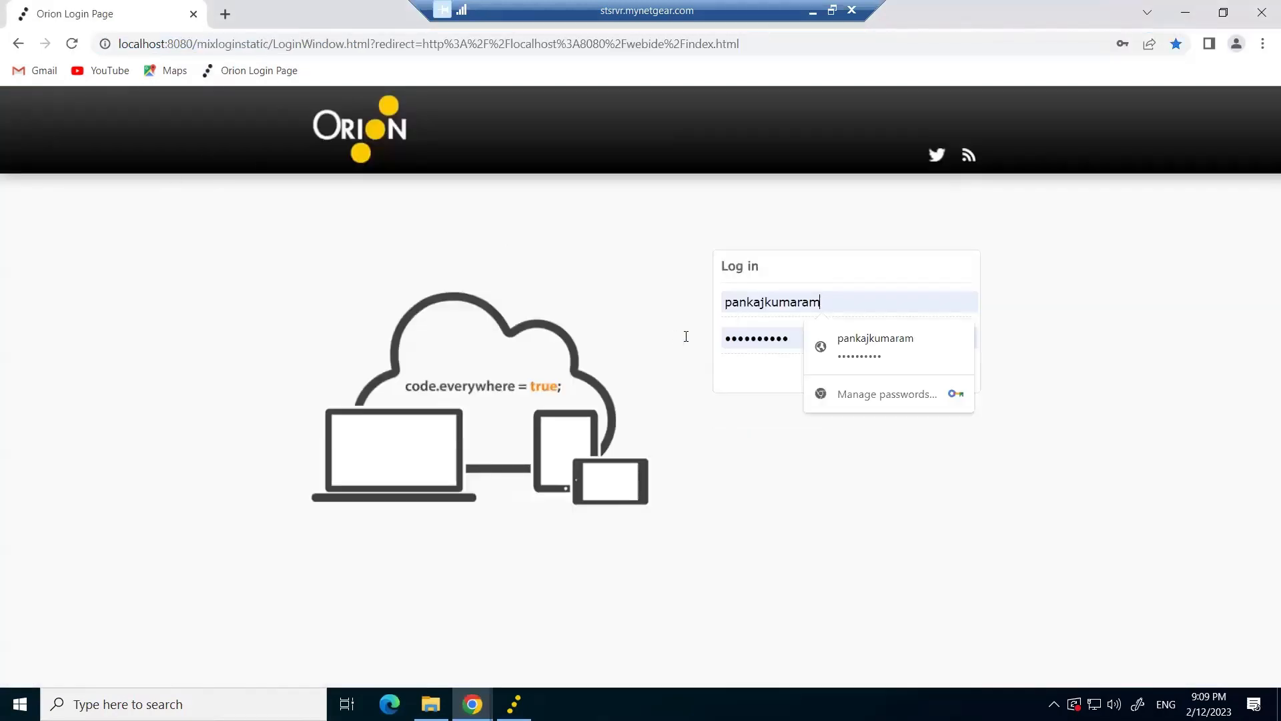
click(763, 374)
click(932, 372)
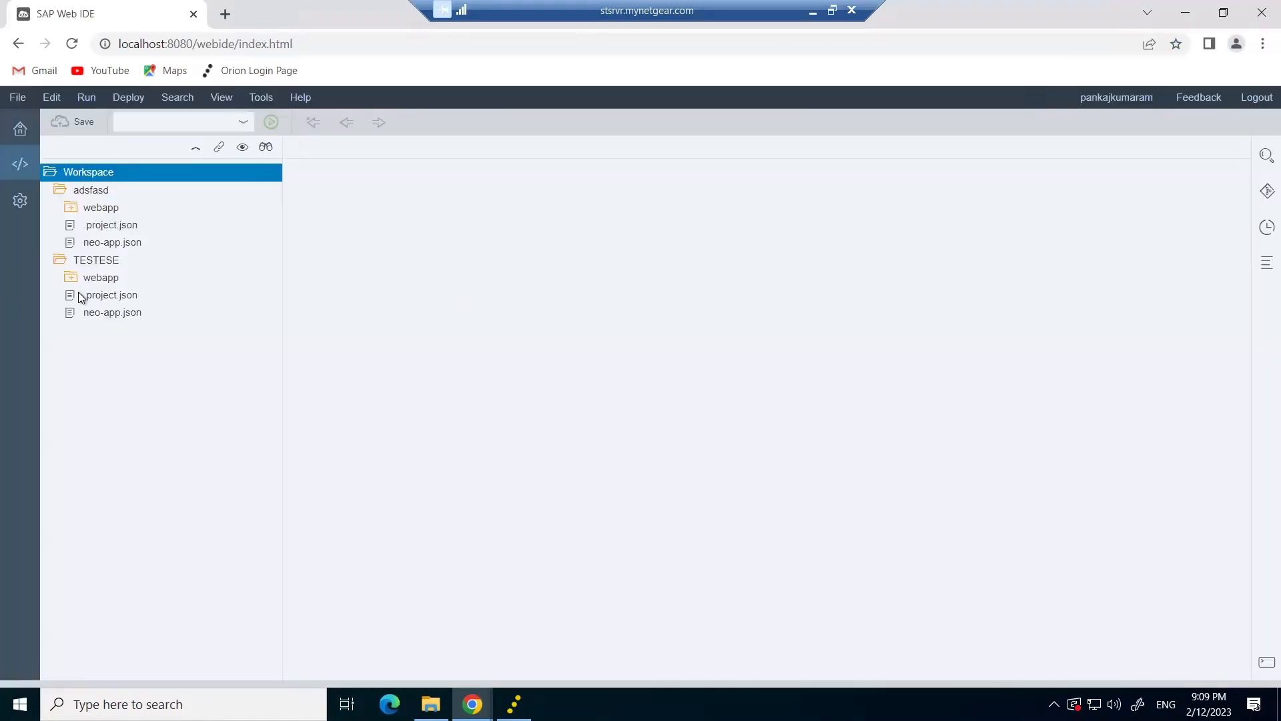
right_click(83, 174)
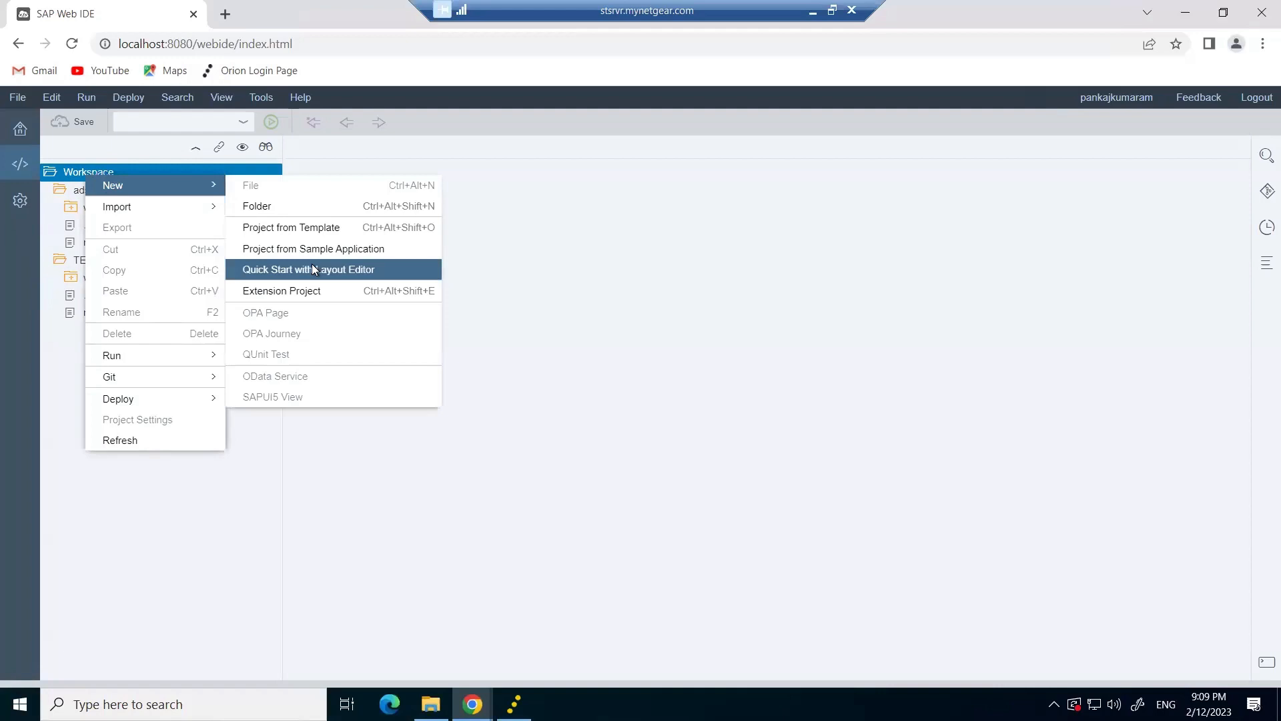
click(294, 227)
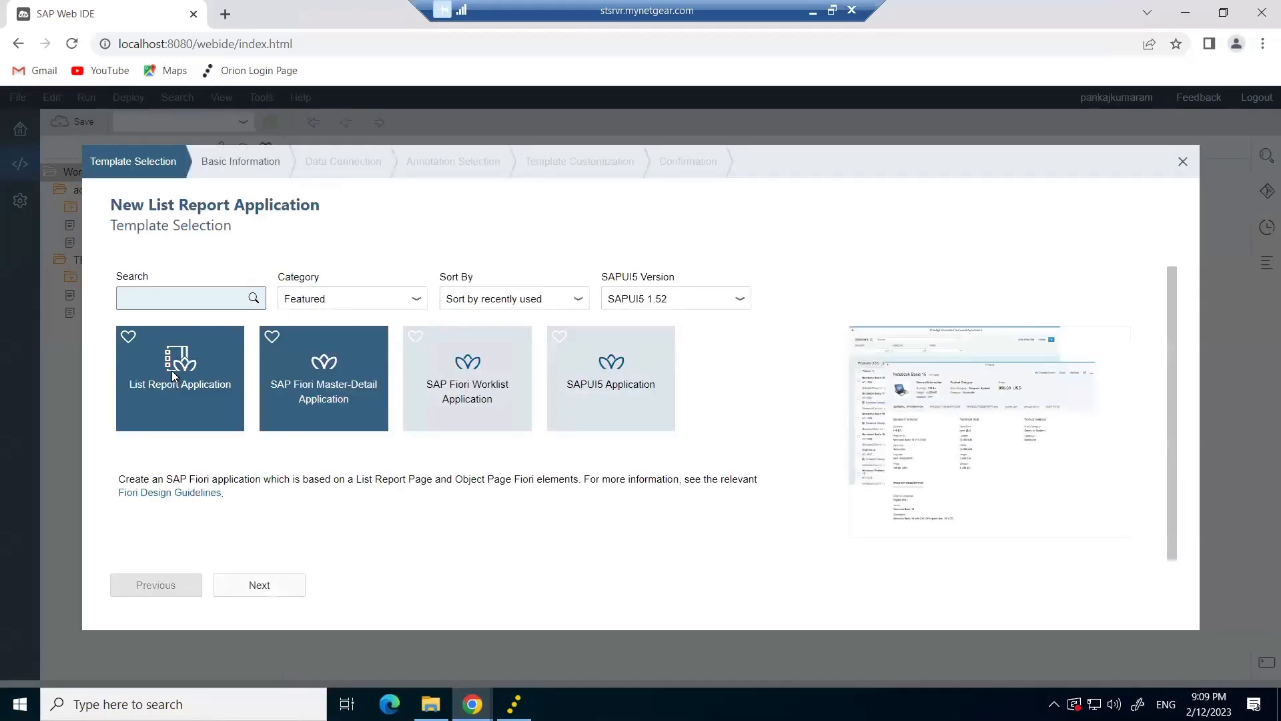
click(261, 587)
text(asdffsadsdaf)
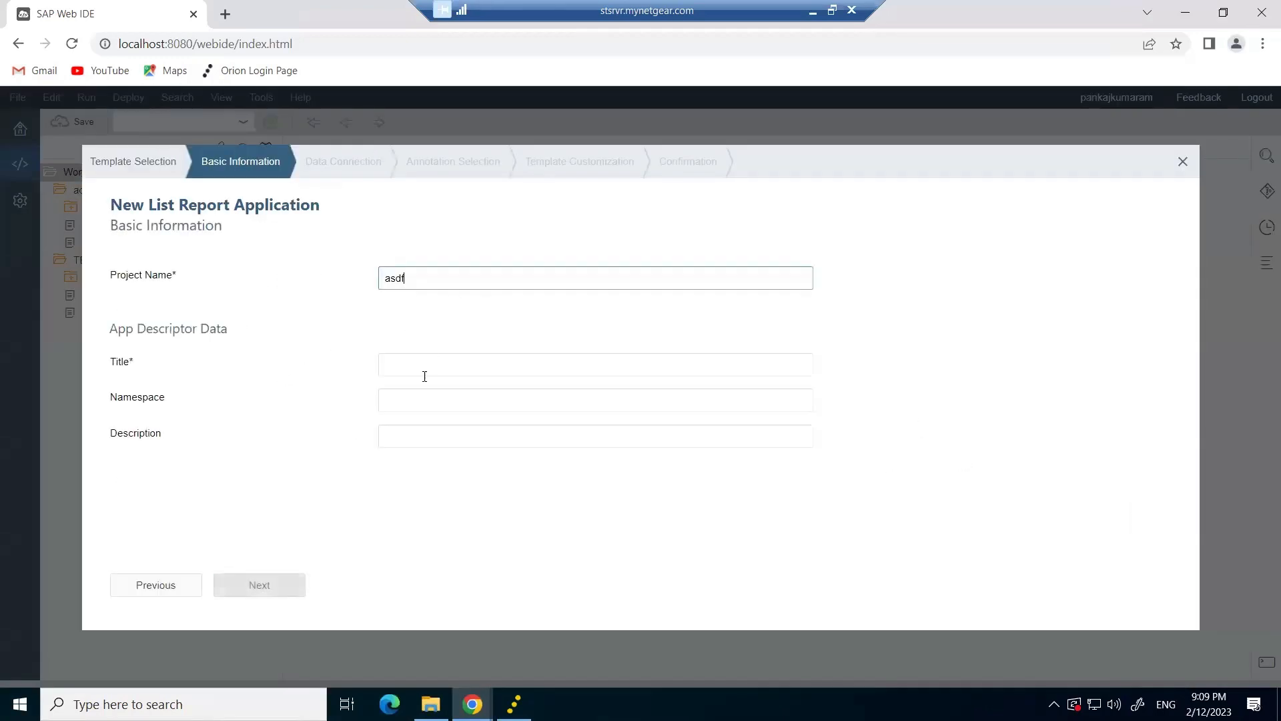
click(403, 367)
text(asdfasdf)
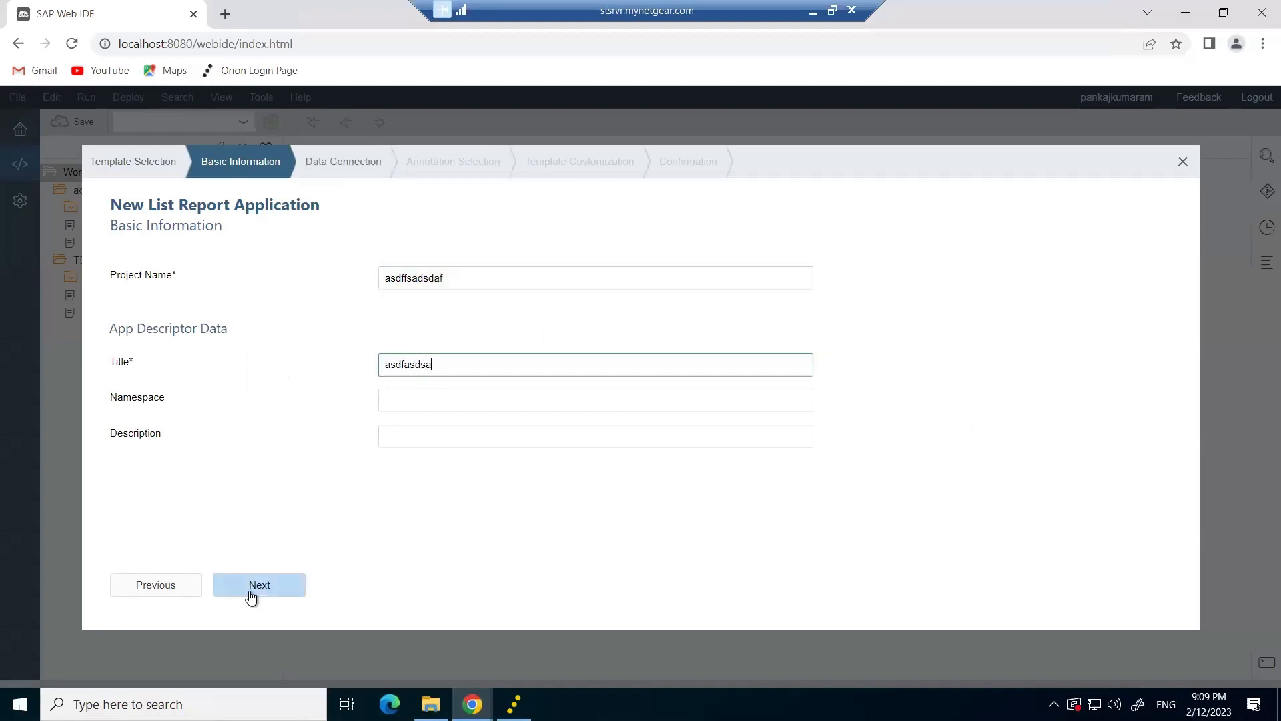
click(253, 590)
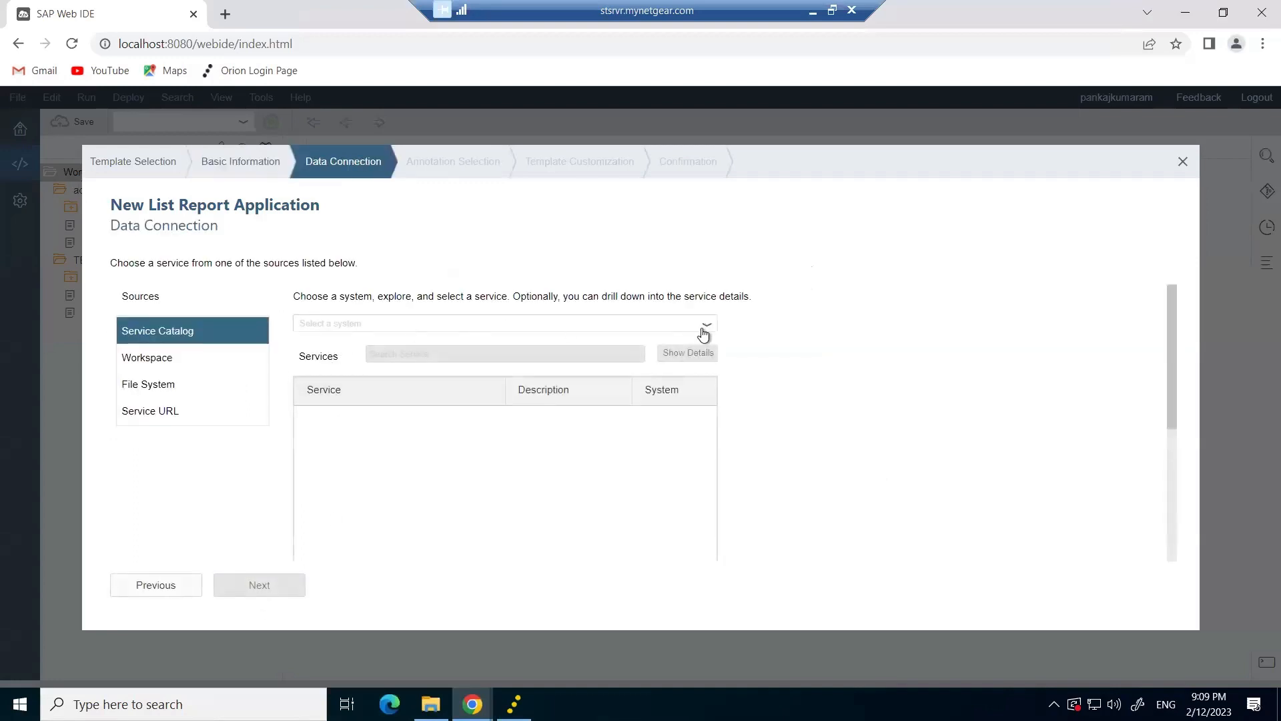
click(706, 326)
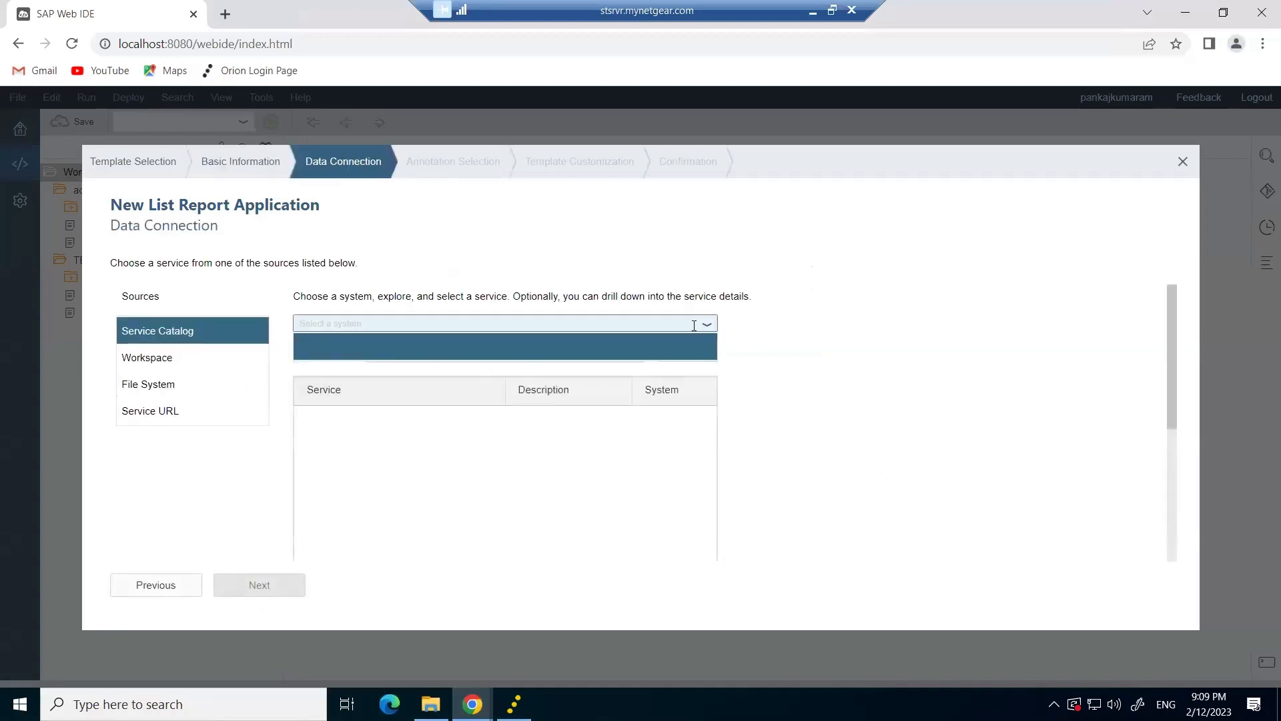
click(706, 325)
click(702, 327)
click(705, 330)
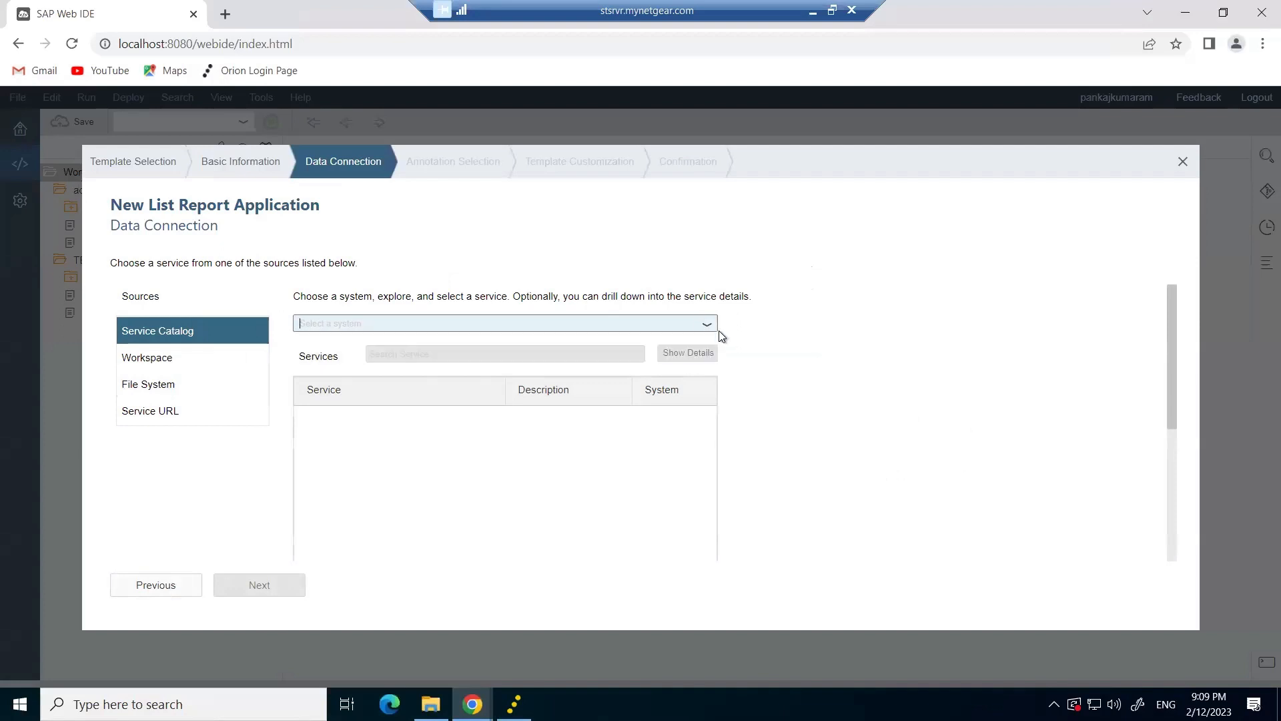
click(707, 328)
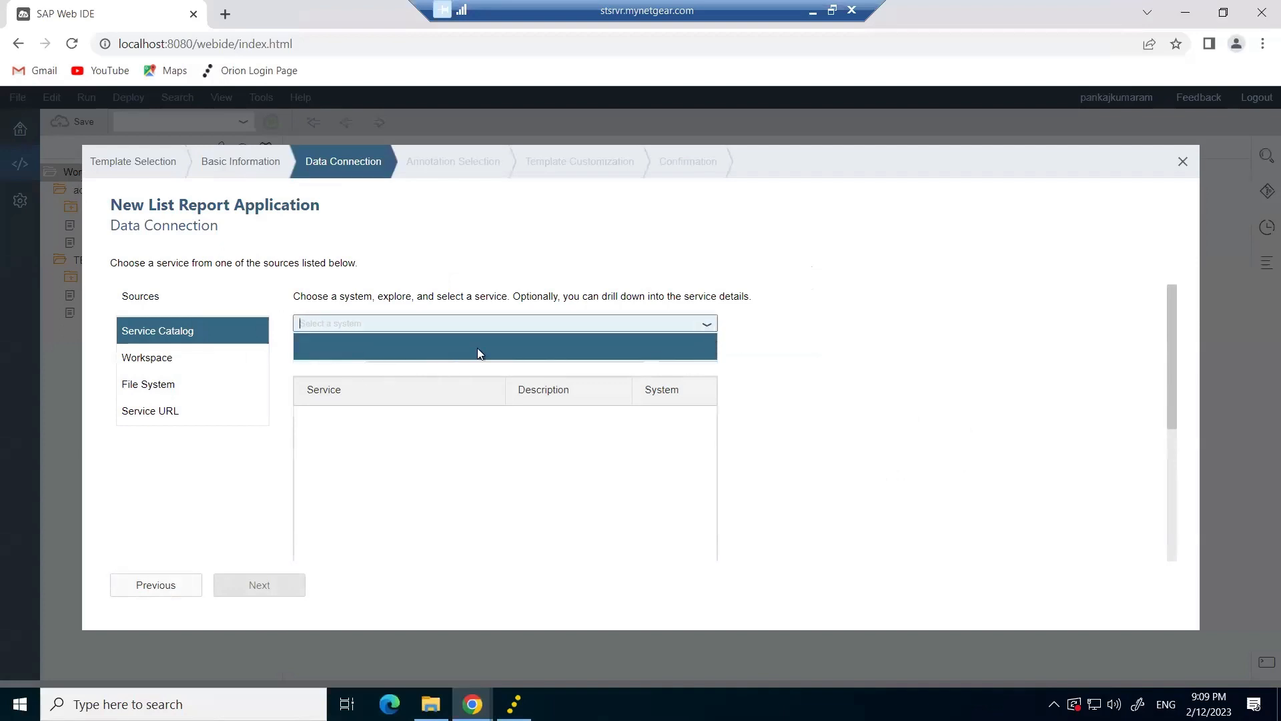
click(1184, 163)
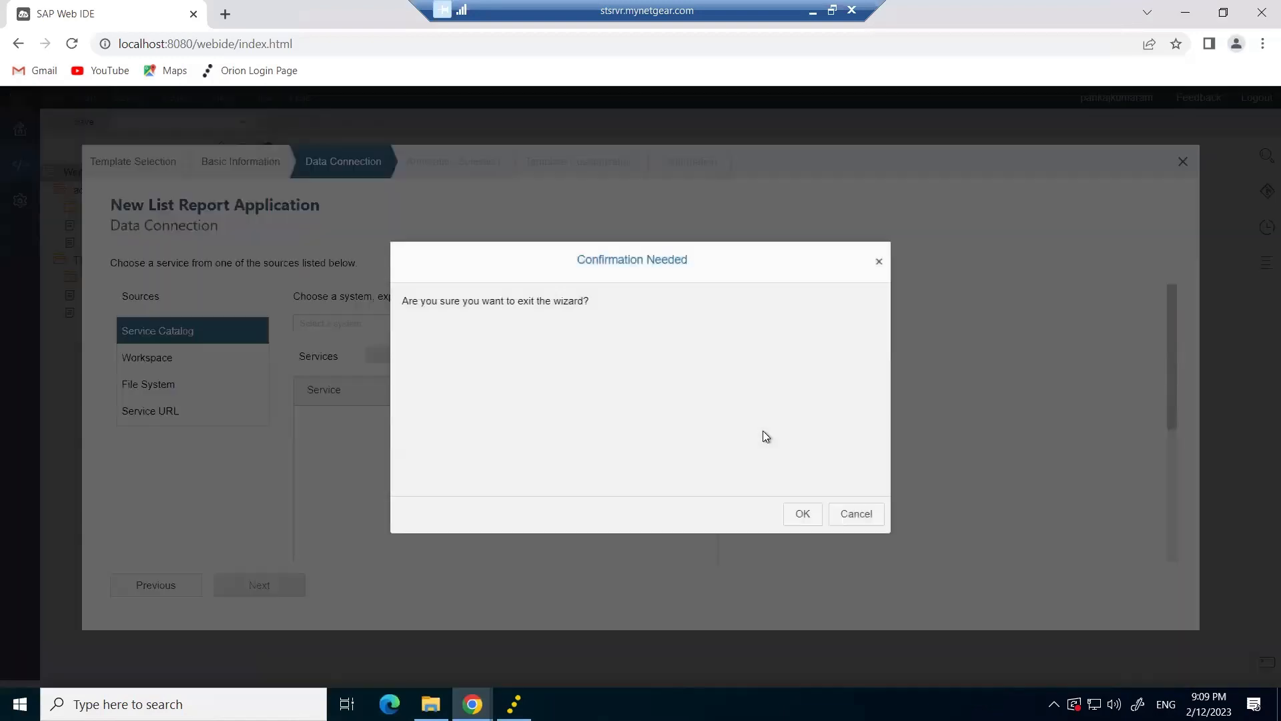
click(813, 519)
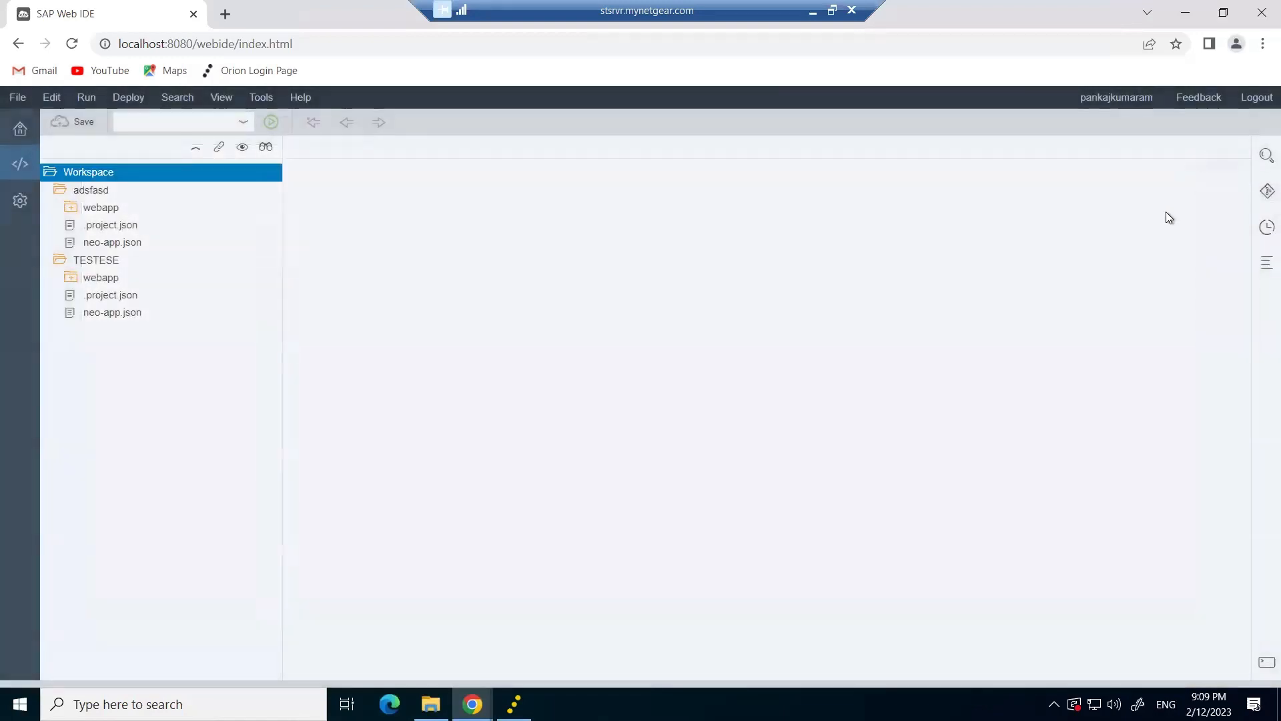
Paste the S4D destination file back into the empty config_master\service.destinations\destinations folder.
key(super+d)
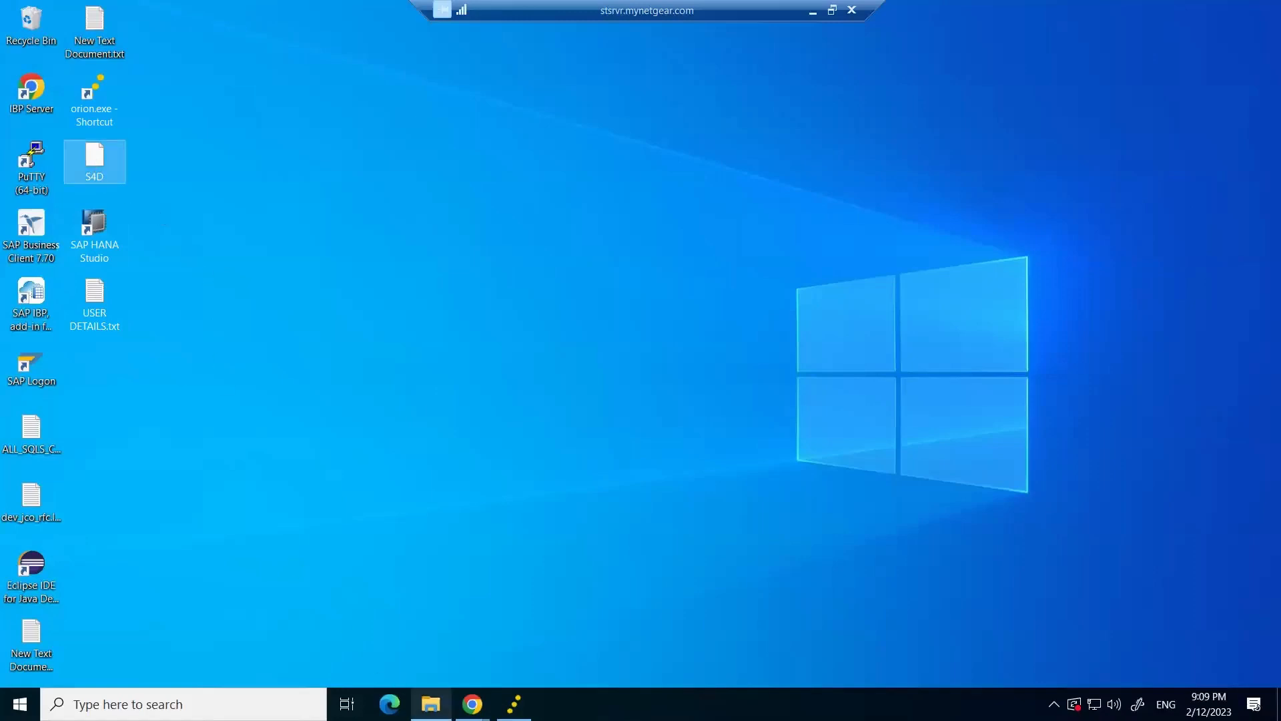
click(431, 704)
right_click(378, 198)
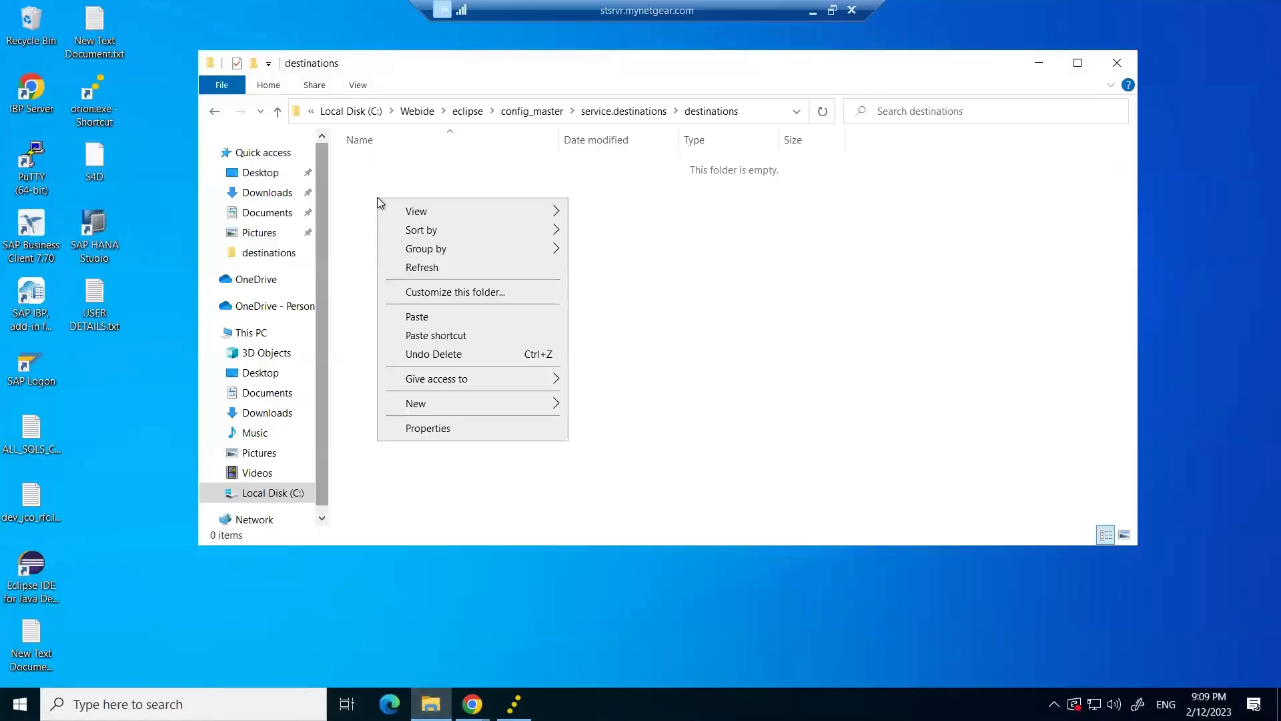
click(418, 318)
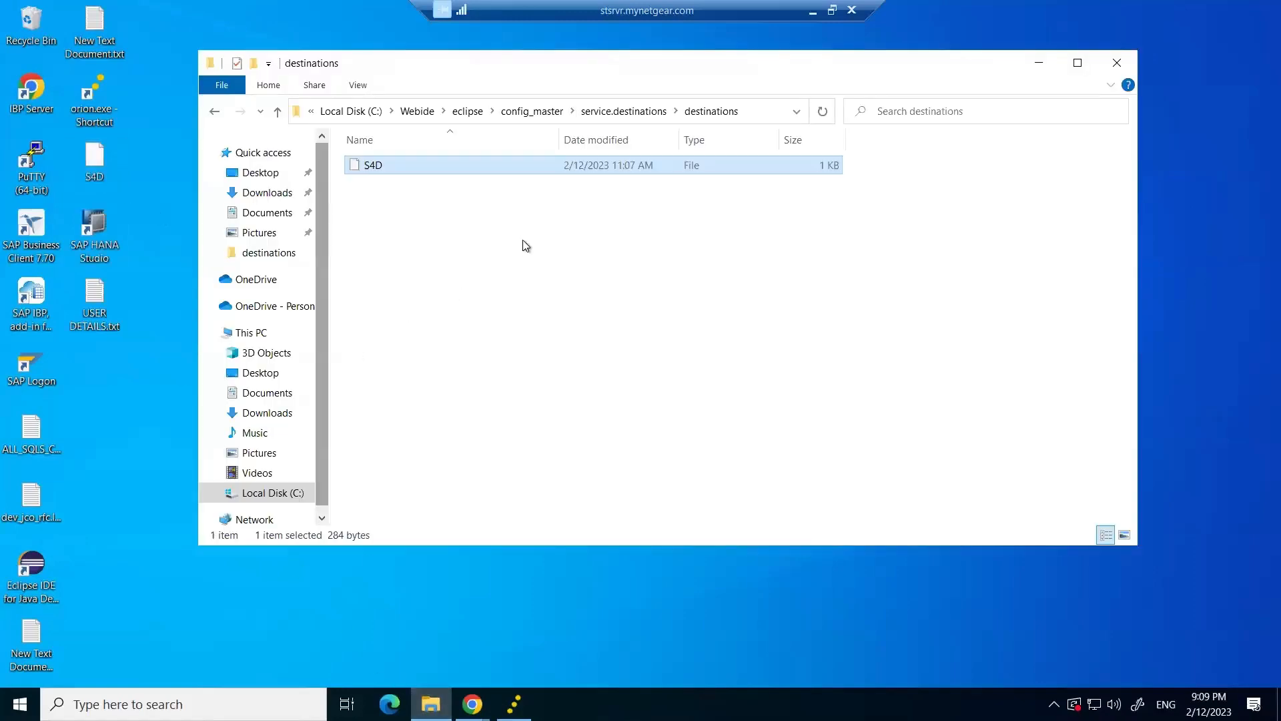